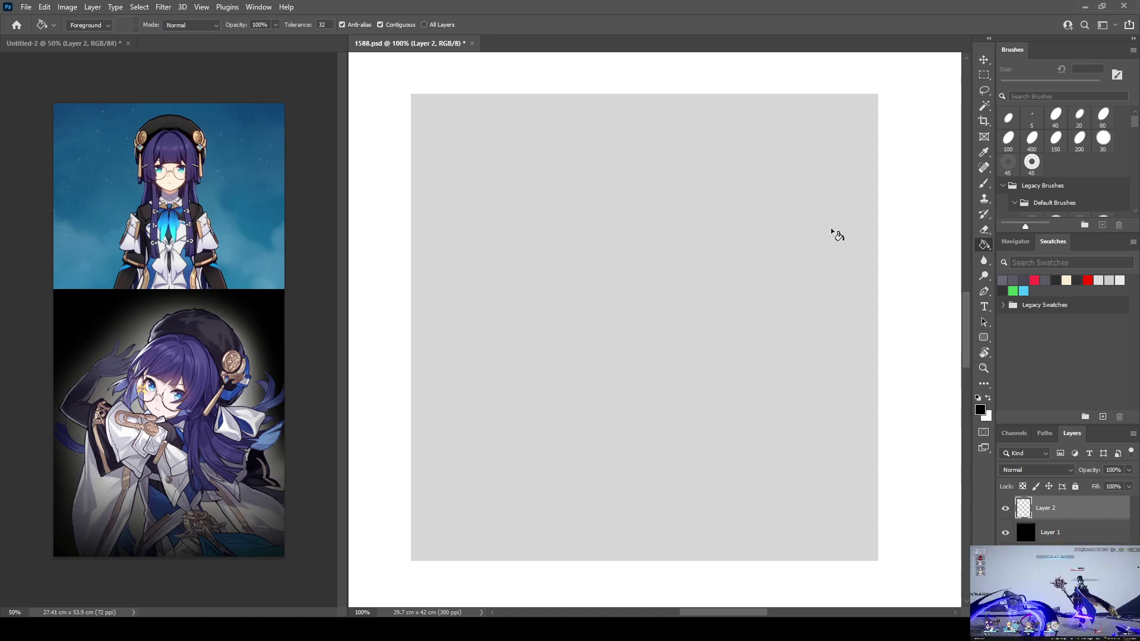
# Set up the Brush with the 5 px tip, a dark grey swatch colour and 80% opacity
pyautogui.press('b')
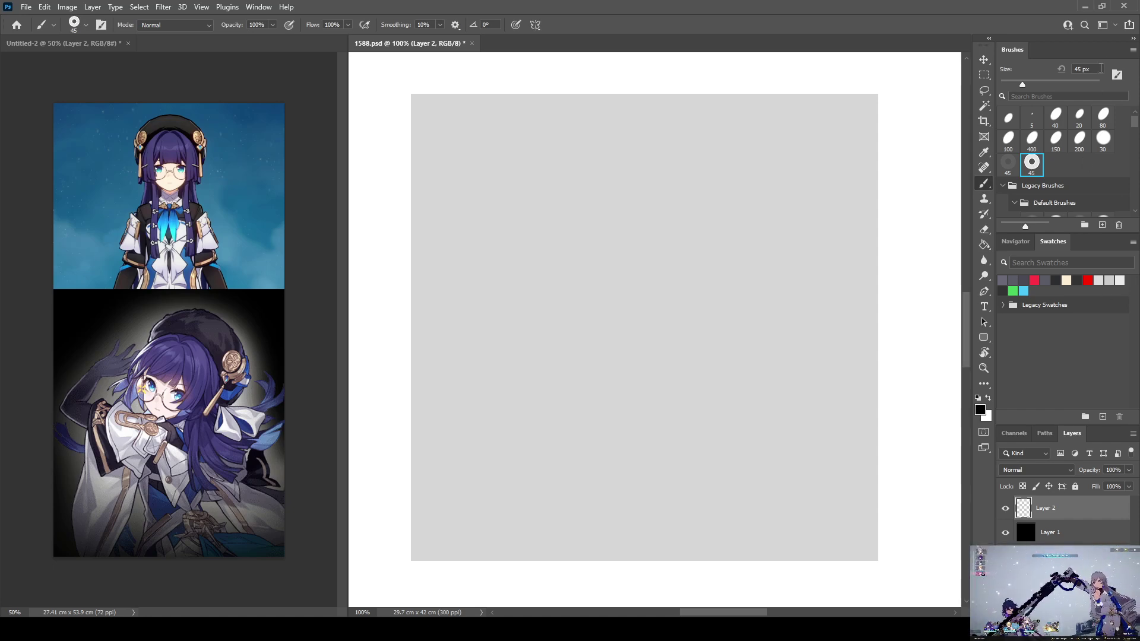
pyautogui.click(1031, 118)
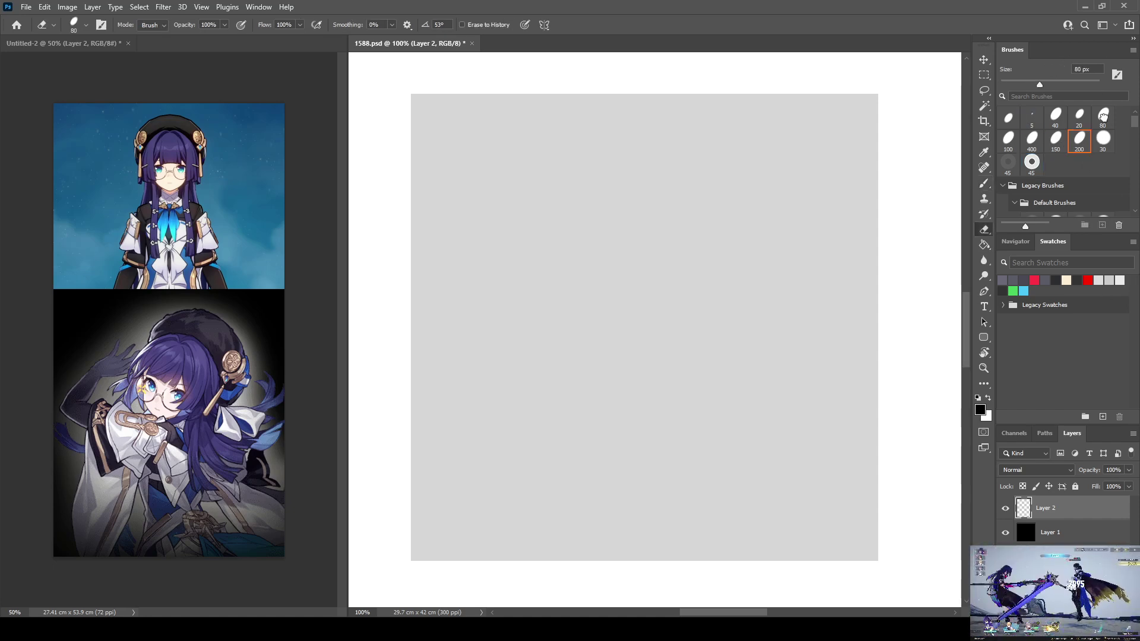
pyautogui.moveTo(463, 290); pyautogui.dragTo(532, 283)
pyautogui.hotkey('ctrl', 'z')
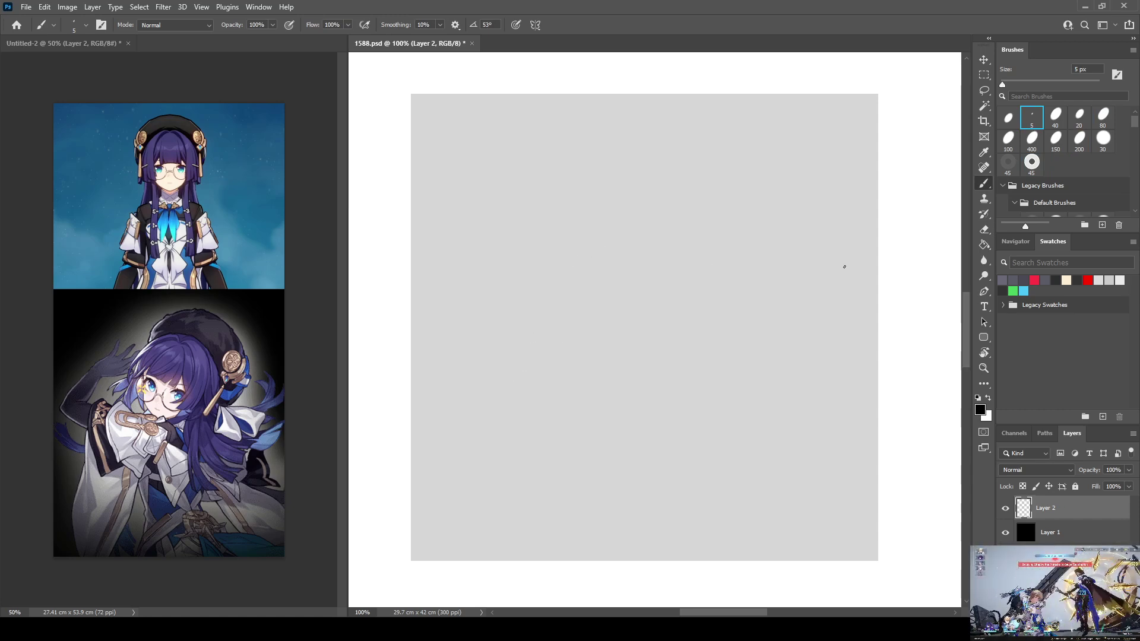
pyautogui.click(1014, 280)
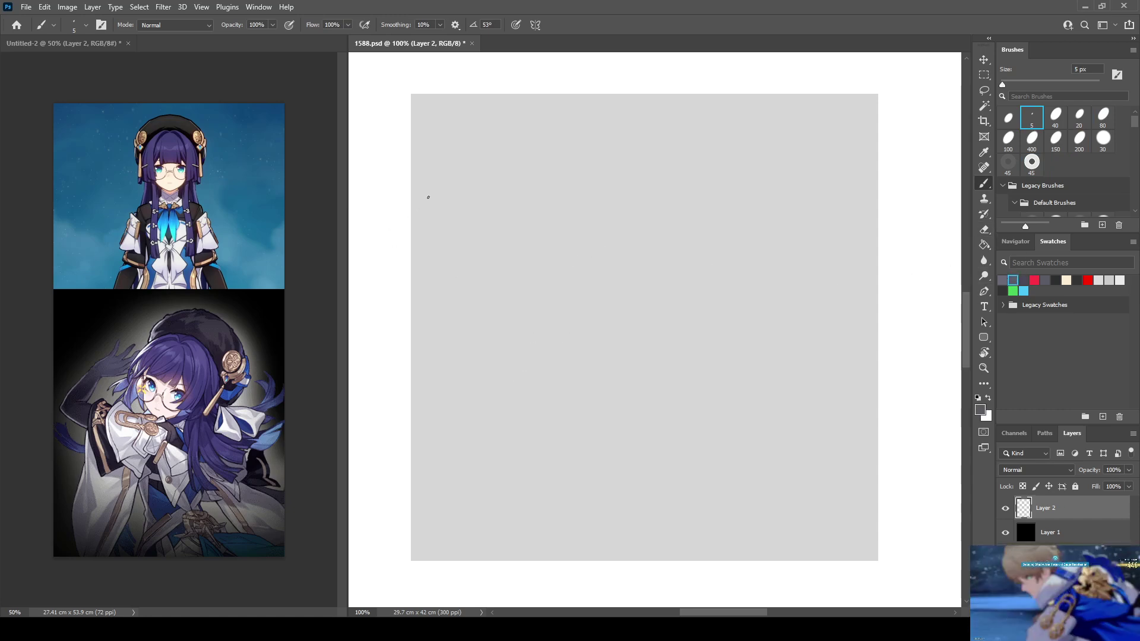
pyautogui.press('8')
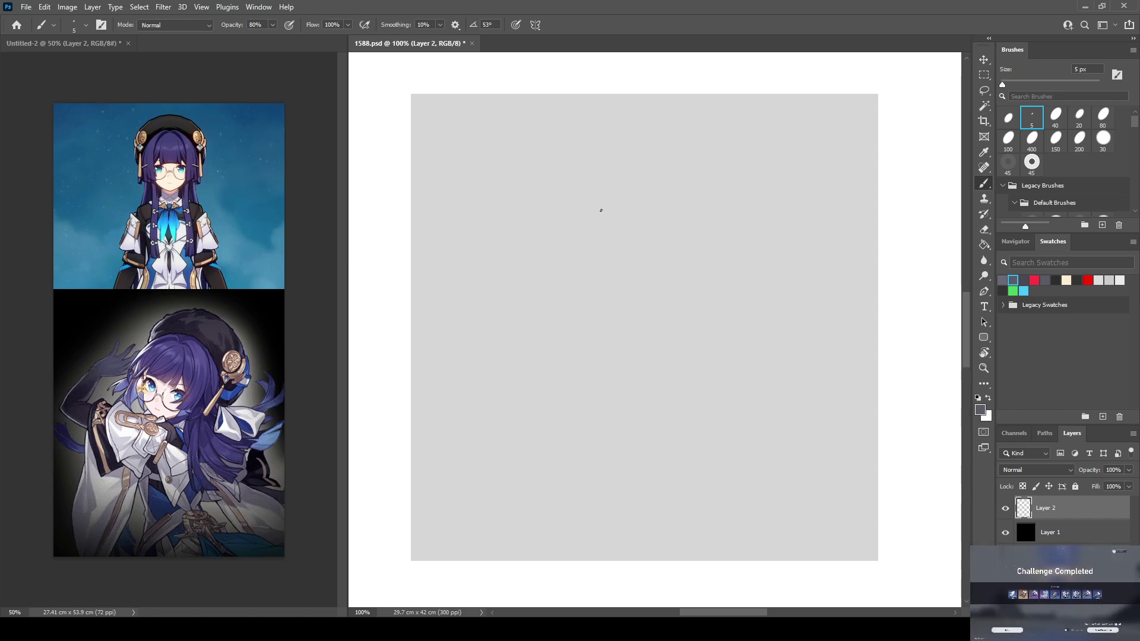
# Sketch a large round head shape with light overlapping strokes in the middle of the grey square
pyautogui.scroll(-1, 606, 222)
pyautogui.moveTo(553, 212); pyautogui.dragTo(590, 404)
pyautogui.moveTo(596, 185)
pyautogui.mouseDown()
pyautogui.moveTo(509, 311)
pyautogui.moveTo(719, 379)
pyautogui.mouseUp()
pyautogui.moveTo(659, 205)
pyautogui.mouseDown()
pyautogui.moveTo(695, 257)
pyautogui.moveTo(687, 400)
pyautogui.moveTo(618, 420)
pyautogui.mouseUp()
# Sketch curved eye-line guides across both sides of the head circle and a curved vertical centre line left of its middle
pyautogui.moveTo(514, 331); pyautogui.dragTo(597, 300)
pyautogui.hotkey('ctrl', 'z')
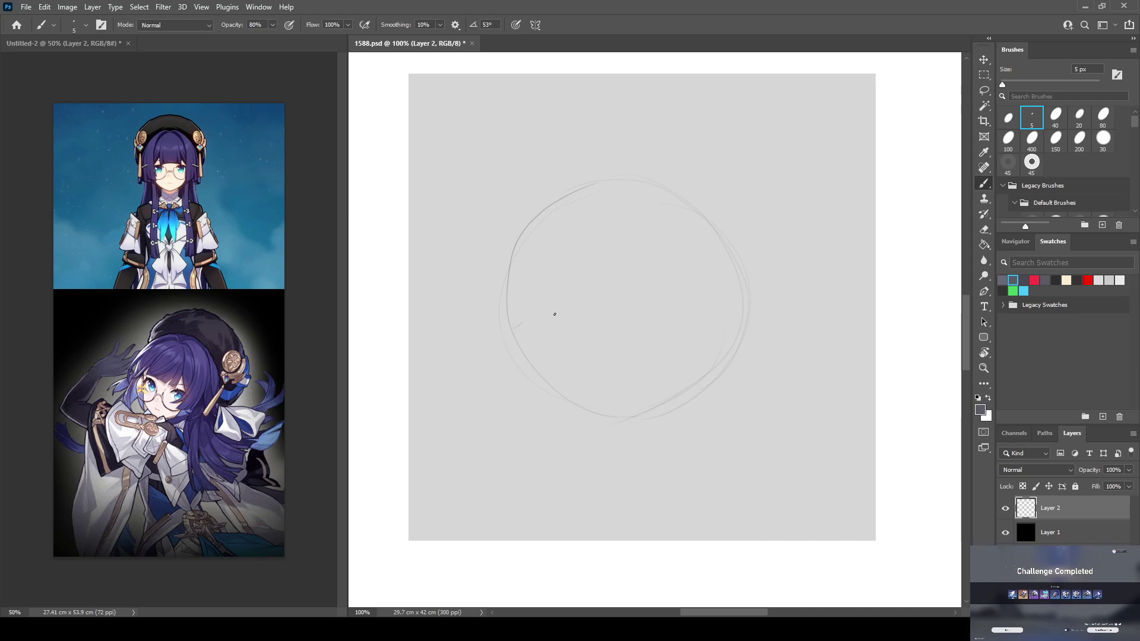
pyautogui.moveTo(509, 337); pyautogui.dragTo(577, 292)
pyautogui.moveTo(687, 281); pyautogui.dragTo(751, 295)
pyautogui.moveTo(590, 189)
pyautogui.mouseDown()
pyautogui.moveTo(567, 249)
pyautogui.moveTo(579, 346)
pyautogui.mouseUp()
pyautogui.press('e')
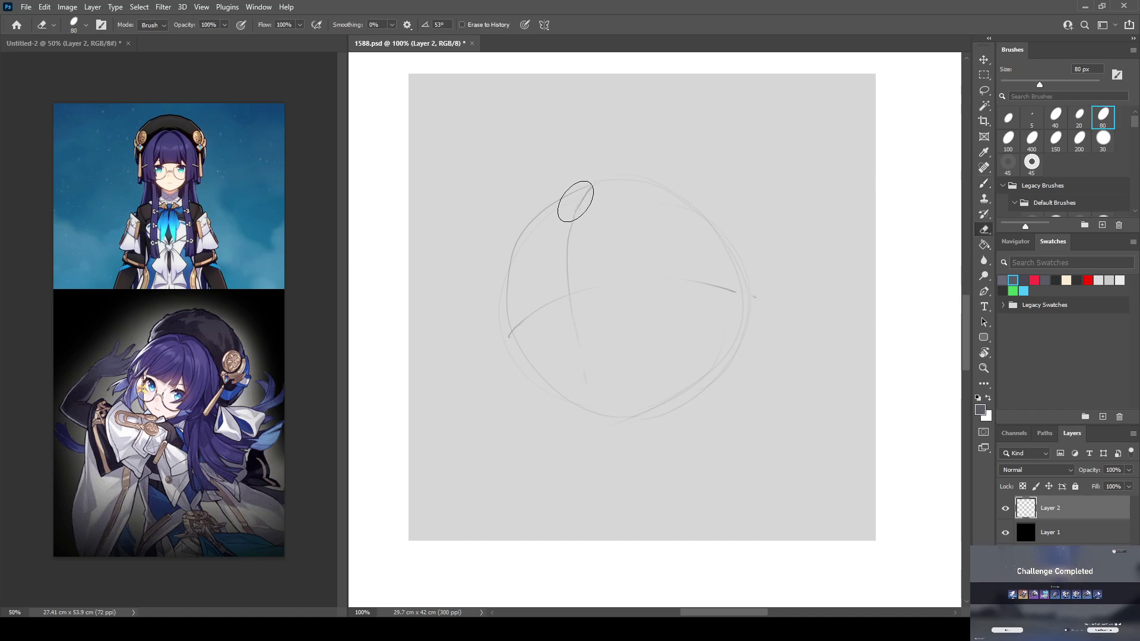
pyautogui.hotkey('ctrl', 'z')
pyautogui.press('b')
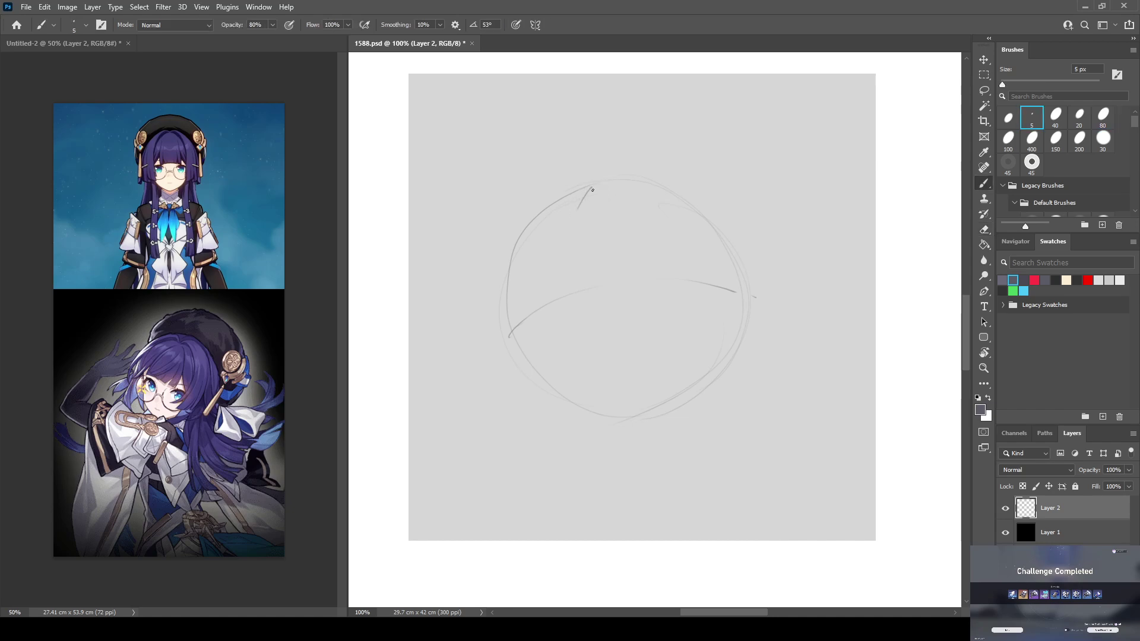
pyautogui.moveTo(572, 240); pyautogui.dragTo(576, 357)
# Sketch the left face contour with its cheek bulge, a long jaw curve under the head circle and a rounded ear at the right
pyautogui.moveTo(489, 285); pyautogui.dragTo(519, 378)
pyautogui.press('e')
pyautogui.moveTo(490, 285); pyautogui.dragTo(506, 344)
pyautogui.press('b')
pyautogui.moveTo(499, 272); pyautogui.dragTo(525, 373)
pyautogui.hotkey('ctrl', 'z')
pyautogui.moveTo(577, 437); pyautogui.dragTo(707, 417)
pyautogui.moveTo(767, 356)
pyautogui.mouseDown()
pyautogui.moveTo(793, 389)
pyautogui.moveTo(792, 358)
pyautogui.moveTo(789, 390)
pyautogui.moveTo(804, 390)
pyautogui.moveTo(807, 351)
pyautogui.moveTo(815, 356)
pyautogui.moveTo(808, 339)
pyautogui.moveTo(786, 396)
pyautogui.mouseUp()
pyautogui.press('e')
pyautogui.press('b')
pyautogui.press('e')
pyautogui.press('b')
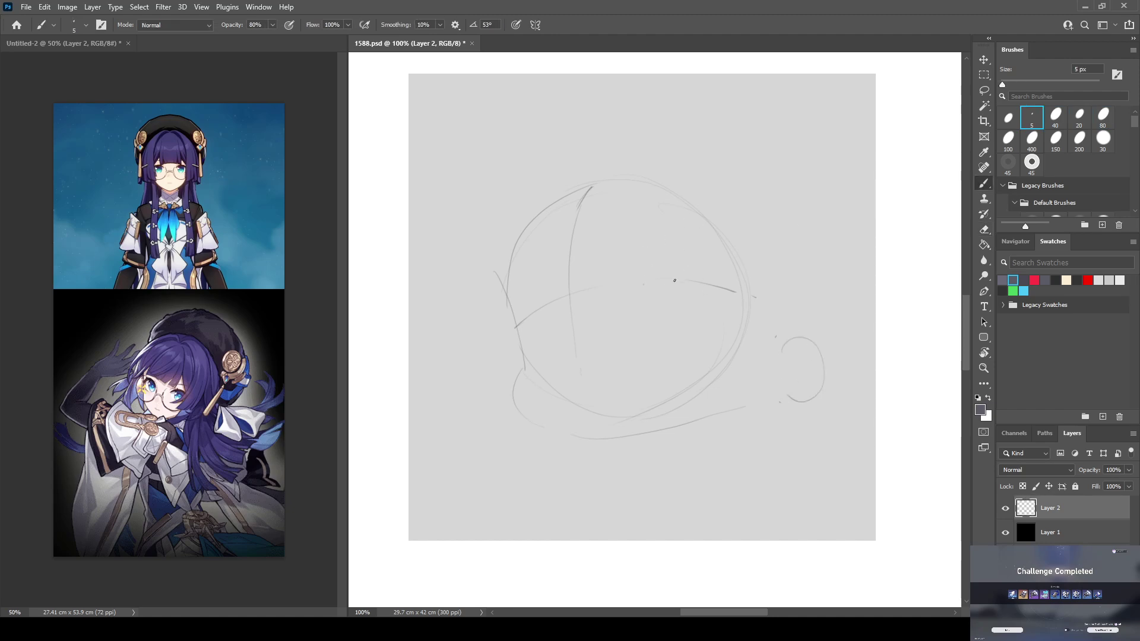
# Sketch the upper lids and outer edges of both eyes, and erase overlapping lines at the head circle's lower right
pyautogui.moveTo(654, 291)
pyautogui.mouseDown()
pyautogui.moveTo(694, 284)
pyautogui.moveTo(669, 288)
pyautogui.moveTo(680, 281)
pyautogui.mouseUp()
pyautogui.press('e')
pyautogui.press('b')
pyautogui.moveTo(741, 313); pyautogui.dragTo(722, 371)
pyautogui.moveTo(523, 327); pyautogui.dragTo(534, 378)
pyautogui.moveTo(746, 297); pyautogui.dragTo(749, 349)
pyautogui.press('e')
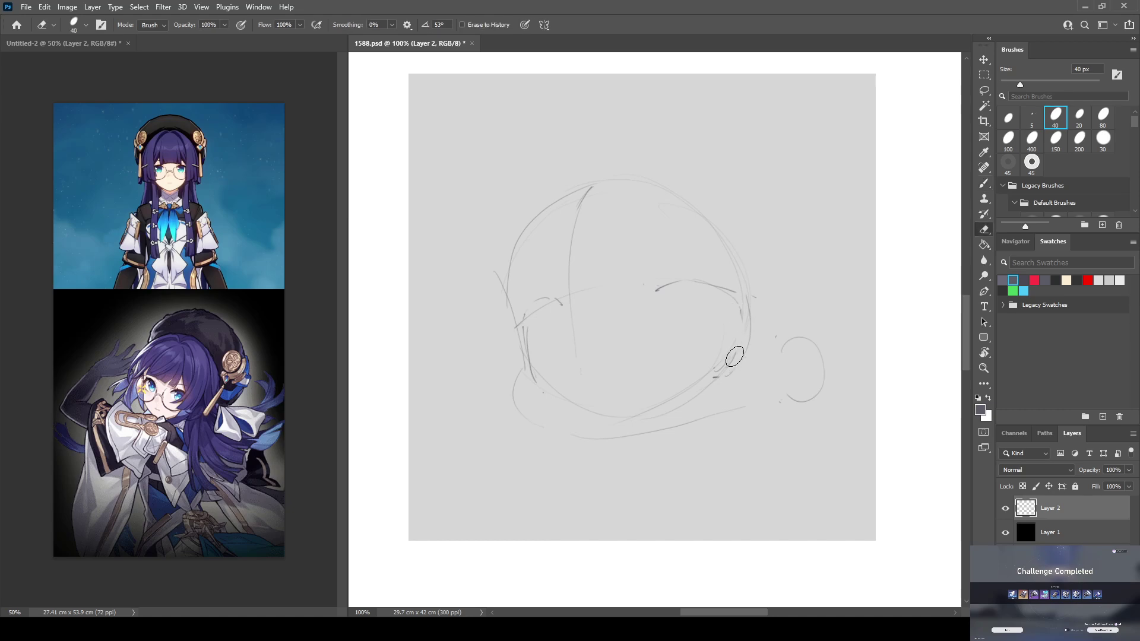
pyautogui.press('b')
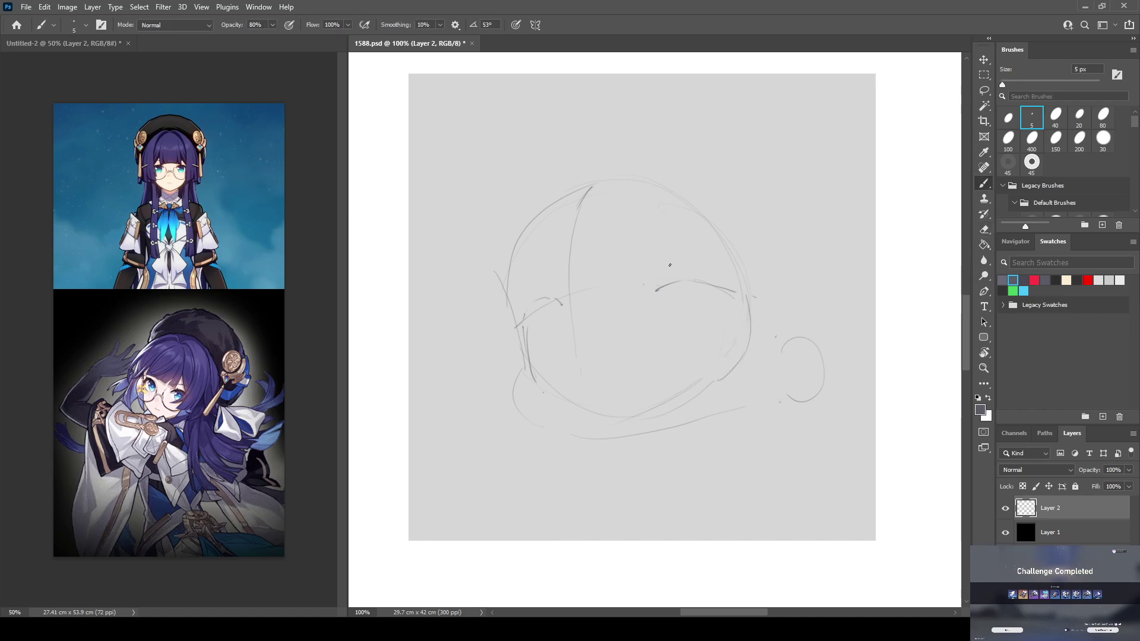
# Redraw the right eye's upper lid as a higher arch and erase the remaining lower part of the head circle
pyautogui.press('e')
pyautogui.moveTo(677, 283)
pyautogui.mouseDown()
pyautogui.moveTo(647, 291)
pyautogui.moveTo(678, 272)
pyautogui.moveTo(734, 298)
pyautogui.moveTo(720, 280)
pyautogui.mouseUp()
pyautogui.press('b')
pyautogui.press('e')
pyautogui.press('b')
pyautogui.press('e')
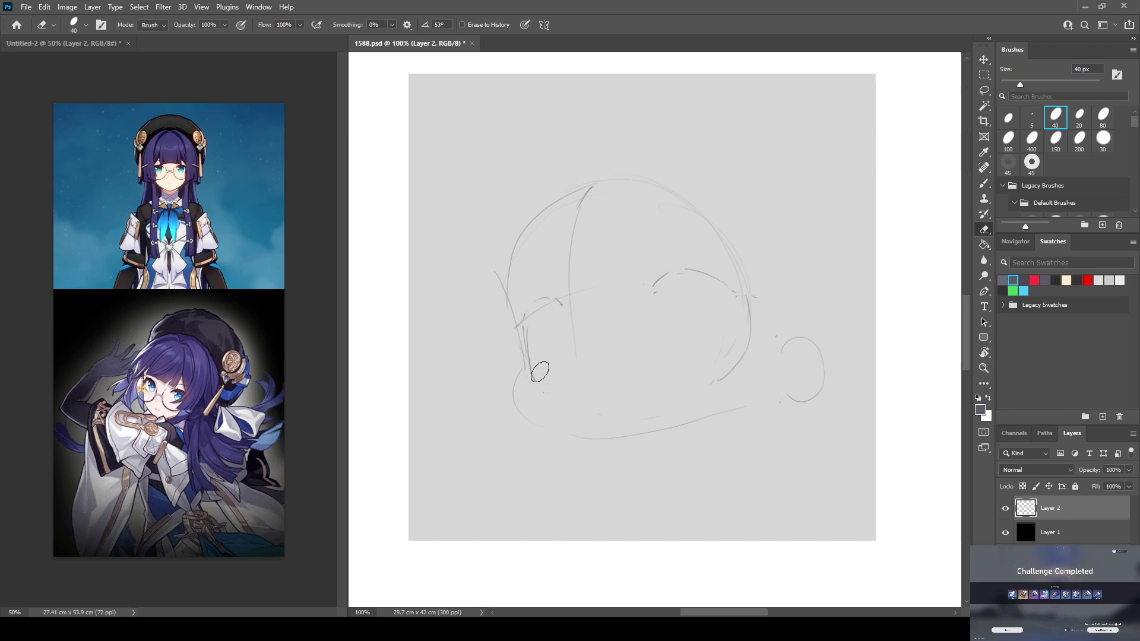
pyautogui.press('b')
# Add small oval marks at the right eye's corners and the left eye's outer corner, and darken both upper lids
pyautogui.moveTo(654, 270); pyautogui.dragTo(635, 261)
pyautogui.moveTo(509, 309)
pyautogui.mouseDown()
pyautogui.moveTo(525, 317)
pyautogui.moveTo(556, 289)
pyautogui.moveTo(563, 303)
pyautogui.mouseUp()
pyautogui.moveTo(651, 291)
pyautogui.mouseDown()
pyautogui.moveTo(688, 267)
pyautogui.moveTo(738, 299)
pyautogui.moveTo(763, 300)
pyautogui.moveTo(744, 323)
pyautogui.moveTo(736, 296)
pyautogui.moveTo(742, 321)
pyautogui.mouseUp()
pyautogui.press('e')
pyautogui.moveTo(736, 359)
pyautogui.mouseDown()
pyautogui.moveTo(713, 385)
pyautogui.moveTo(746, 364)
pyautogui.moveTo(737, 345)
pyautogui.moveTo(751, 371)
pyautogui.moveTo(741, 358)
pyautogui.moveTo(712, 375)
pyautogui.mouseUp()
pyautogui.press('b')
pyautogui.press('e')
pyautogui.press('b')
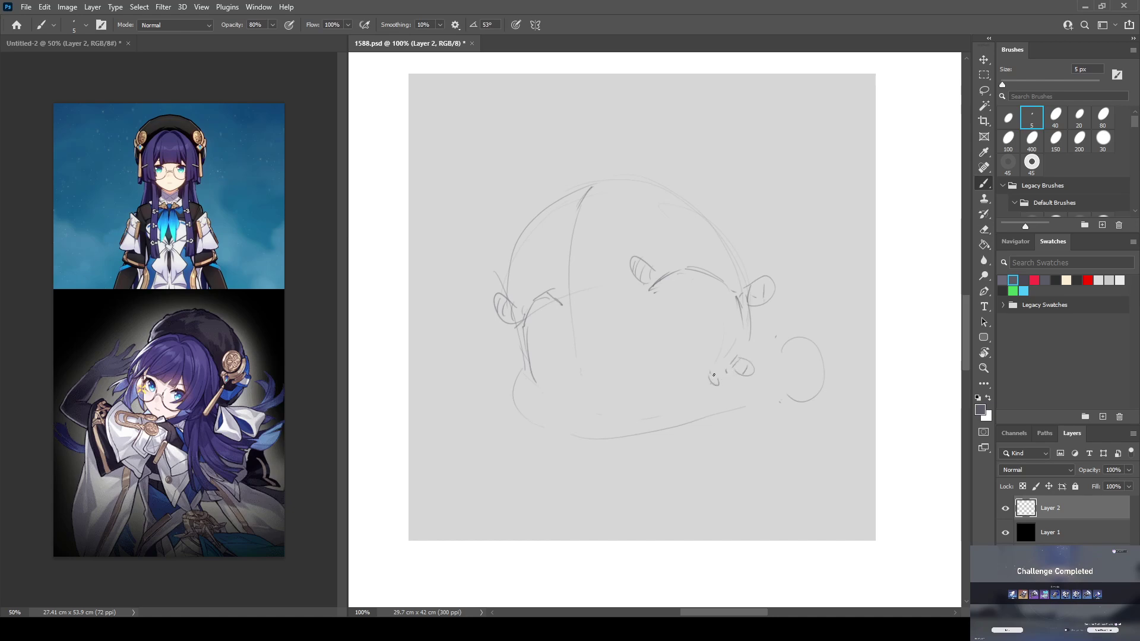
# Erase the lower end of the left eye's outer edge and add a small oval at that corner
pyautogui.press('e')
pyautogui.moveTo(523, 365)
pyautogui.mouseDown()
pyautogui.moveTo(537, 383)
pyautogui.moveTo(524, 383)
pyautogui.moveTo(529, 375)
pyautogui.mouseUp()
pyautogui.press('b')
pyautogui.press('e')
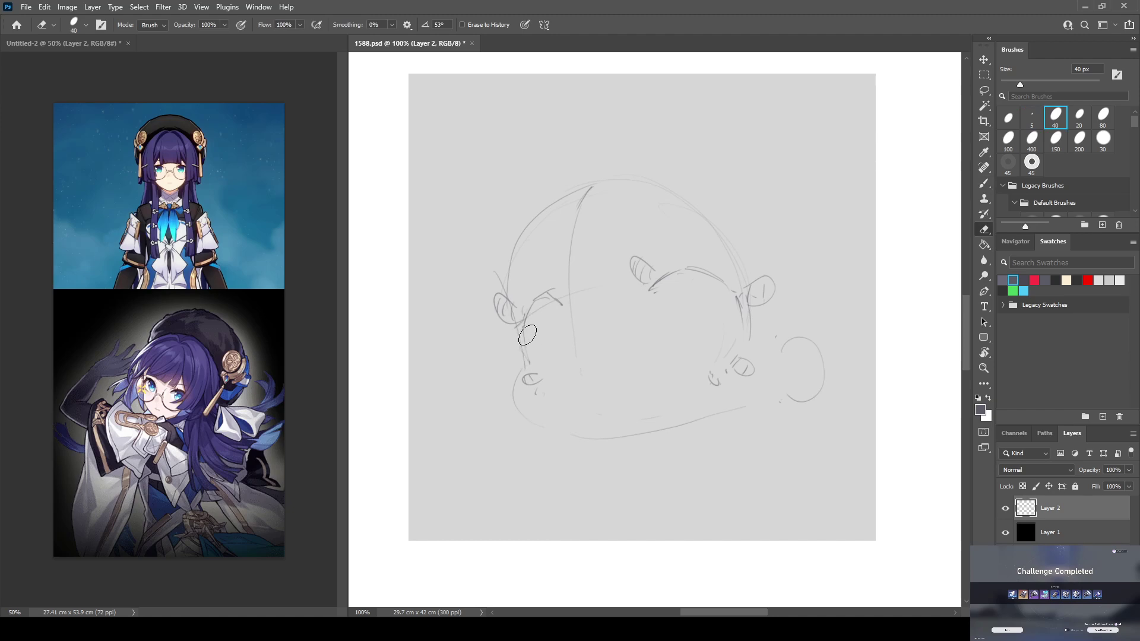
# Sketch a small triangle above the inner end of each eye's upper lid and tidy the lines around them
pyautogui.press('b')
pyautogui.moveTo(652, 248); pyautogui.dragTo(673, 254)
pyautogui.press('e')
pyautogui.press('b')
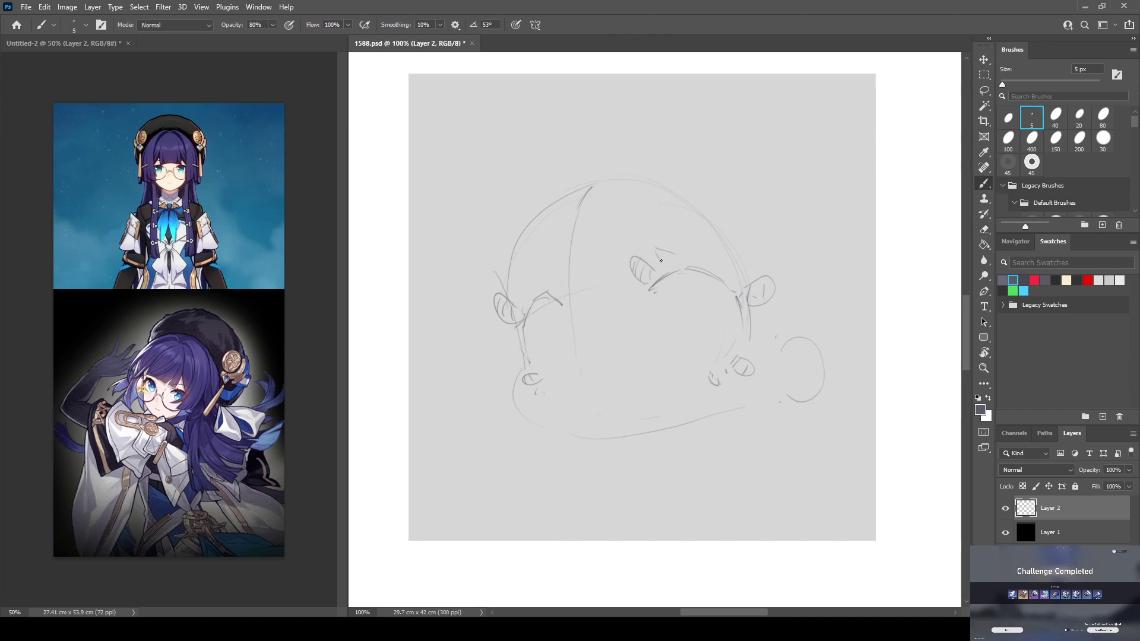
pyautogui.moveTo(549, 283)
pyautogui.mouseDown()
pyautogui.moveTo(558, 275)
pyautogui.moveTo(534, 315)
pyautogui.moveTo(570, 294)
pyautogui.mouseUp()
pyautogui.press('e')
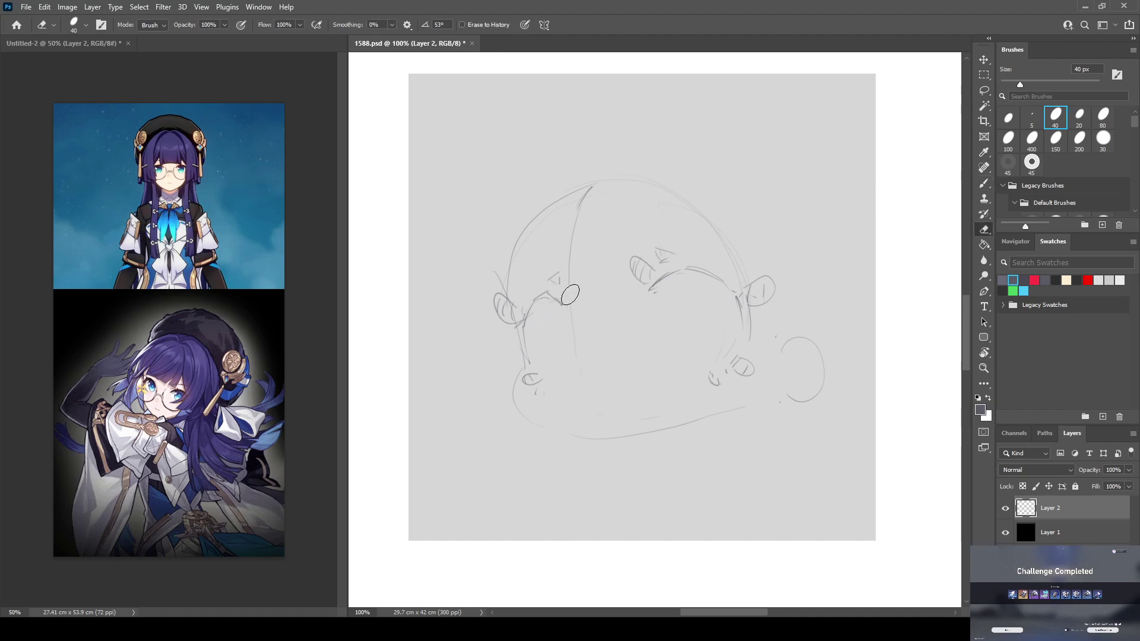
pyautogui.press('b')
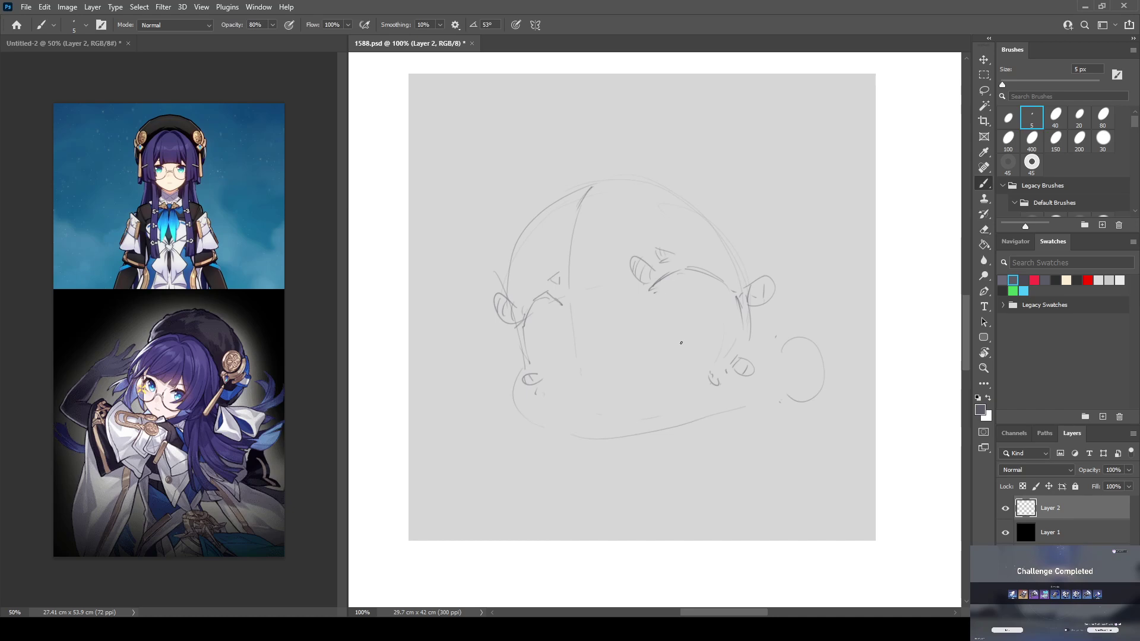
# Sketch tall oval irises in both eyes and shade them with diagonal hatching
pyautogui.moveTo(685, 295)
pyautogui.mouseDown()
pyautogui.moveTo(681, 356)
pyautogui.moveTo(712, 369)
pyautogui.mouseUp()
pyautogui.moveTo(708, 284); pyautogui.dragTo(724, 349)
pyautogui.moveTo(706, 288)
pyautogui.mouseDown()
pyautogui.moveTo(723, 311)
pyautogui.moveTo(727, 362)
pyautogui.mouseUp()
pyautogui.moveTo(719, 315); pyautogui.dragTo(711, 354)
pyautogui.moveTo(565, 309)
pyautogui.mouseDown()
pyautogui.moveTo(552, 312)
pyautogui.moveTo(546, 363)
pyautogui.mouseUp()
pyautogui.moveTo(569, 306)
pyautogui.mouseDown()
pyautogui.moveTo(574, 368)
pyautogui.moveTo(547, 334)
pyautogui.moveTo(547, 360)
pyautogui.moveTo(565, 356)
pyautogui.moveTo(568, 373)
pyautogui.mouseUp()
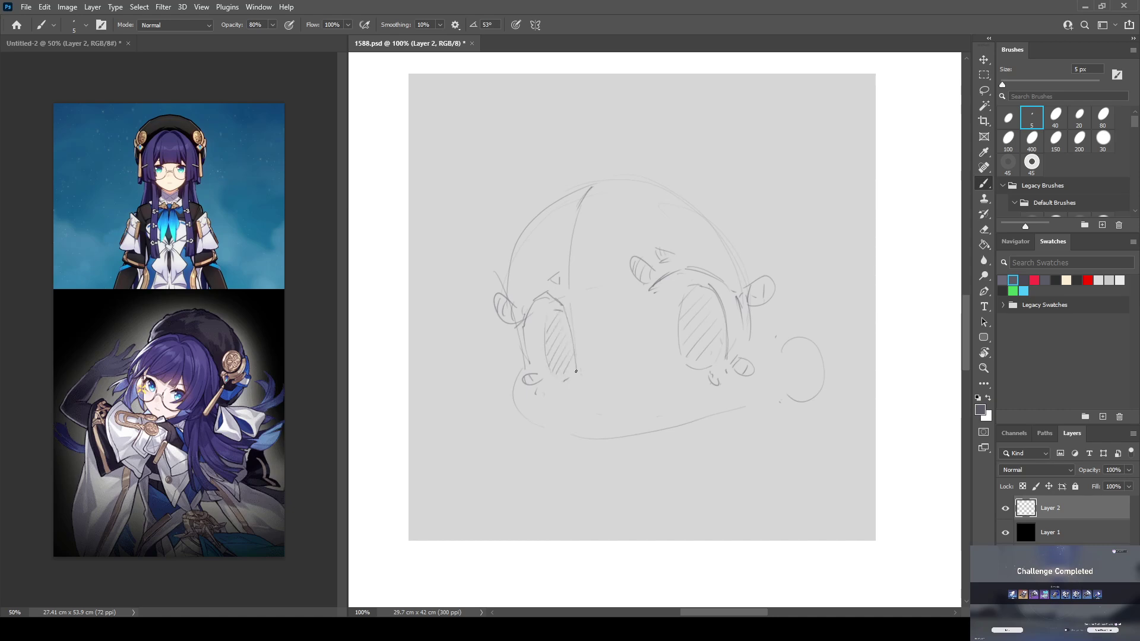
# Erase the vertical centre guide line running from the left eye up through the forehead
pyautogui.press('e')
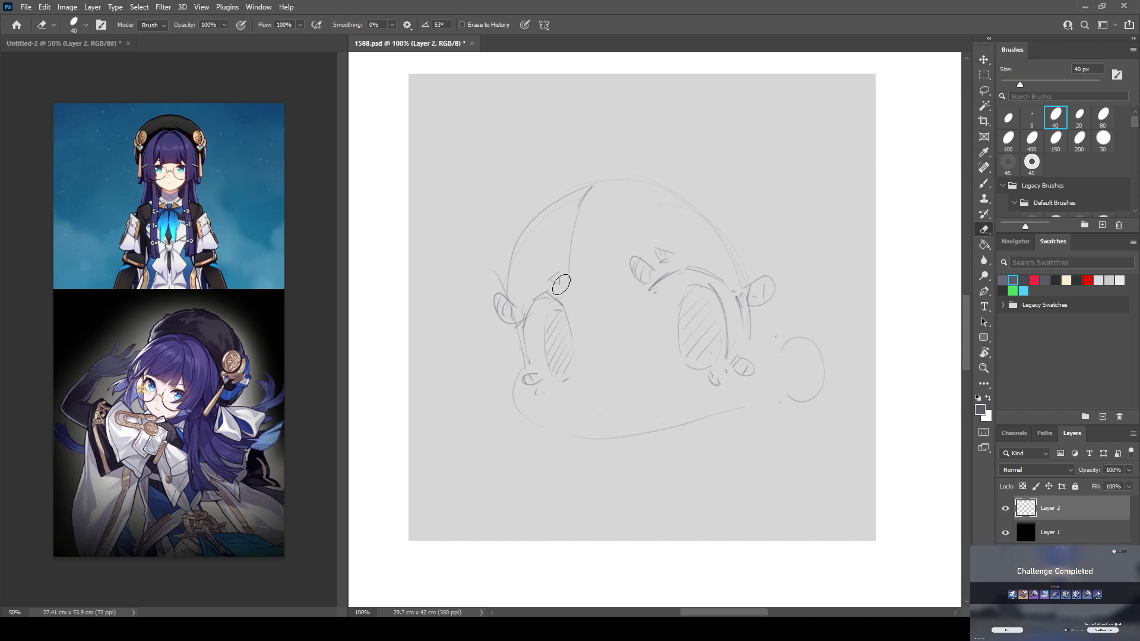
pyautogui.press('b')
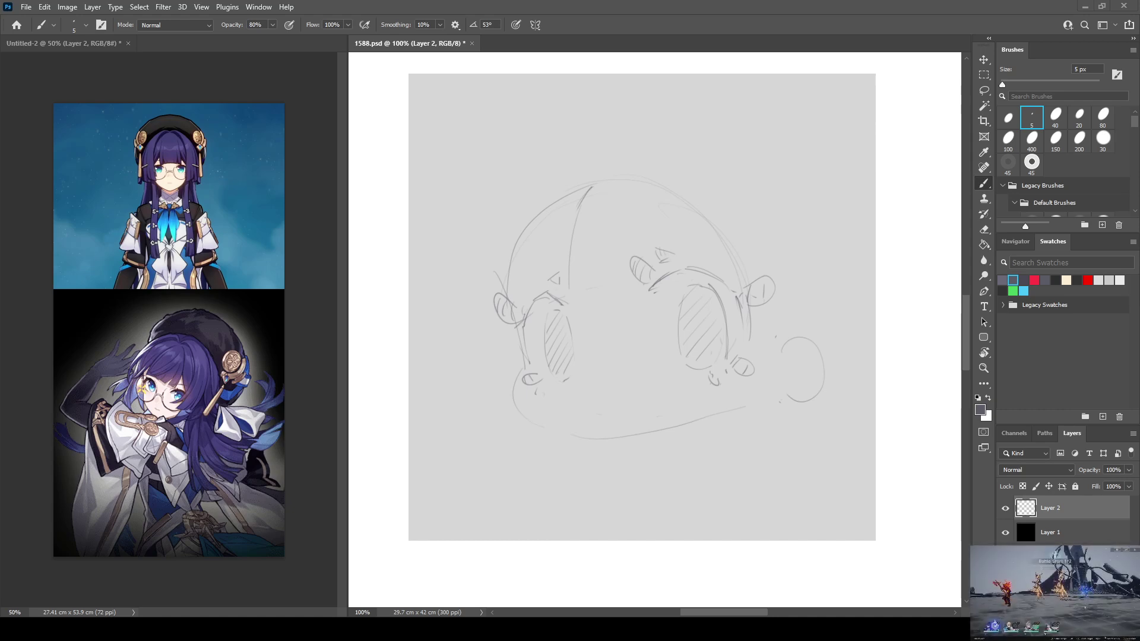
pyautogui.press('e')
pyautogui.moveTo(569, 279)
pyautogui.mouseDown()
pyautogui.moveTo(572, 190)
pyautogui.moveTo(596, 178)
pyautogui.moveTo(588, 172)
pyautogui.mouseUp()
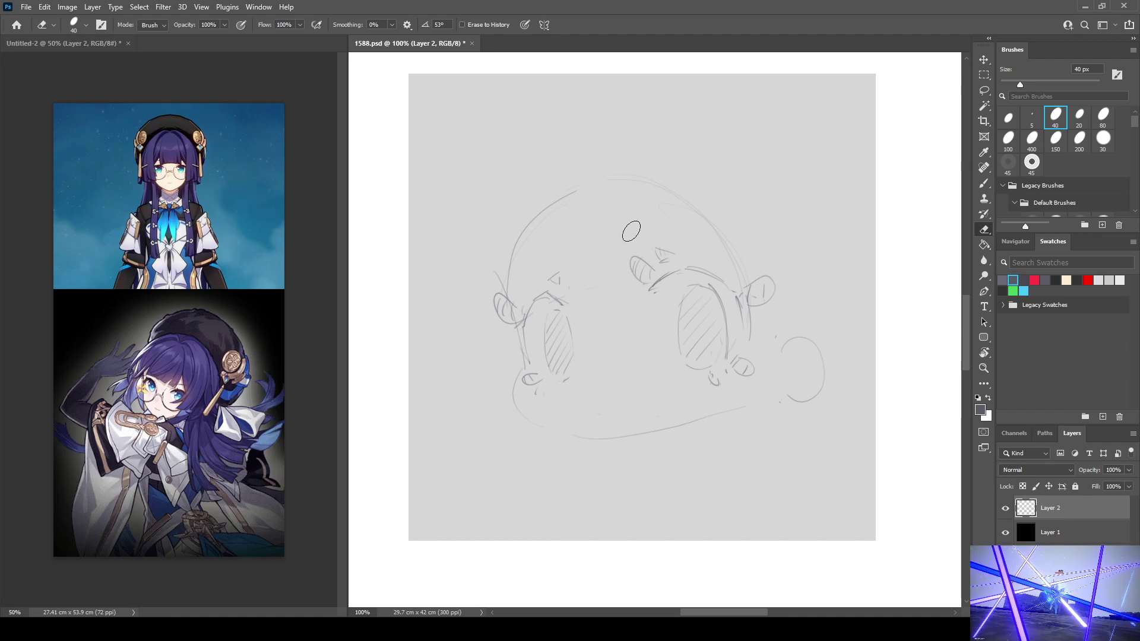
# Sketch a large rounded loop on the forehead above the right eye, redoing strokes that miss the shape
pyautogui.press('b')
pyautogui.moveTo(614, 219)
pyautogui.mouseDown()
pyautogui.moveTo(656, 228)
pyautogui.moveTo(613, 210)
pyautogui.moveTo(675, 168)
pyautogui.moveTo(668, 238)
pyautogui.mouseUp()
pyautogui.hotkey('ctrl', 'z')
pyautogui.hotkey('ctrl', 'z')
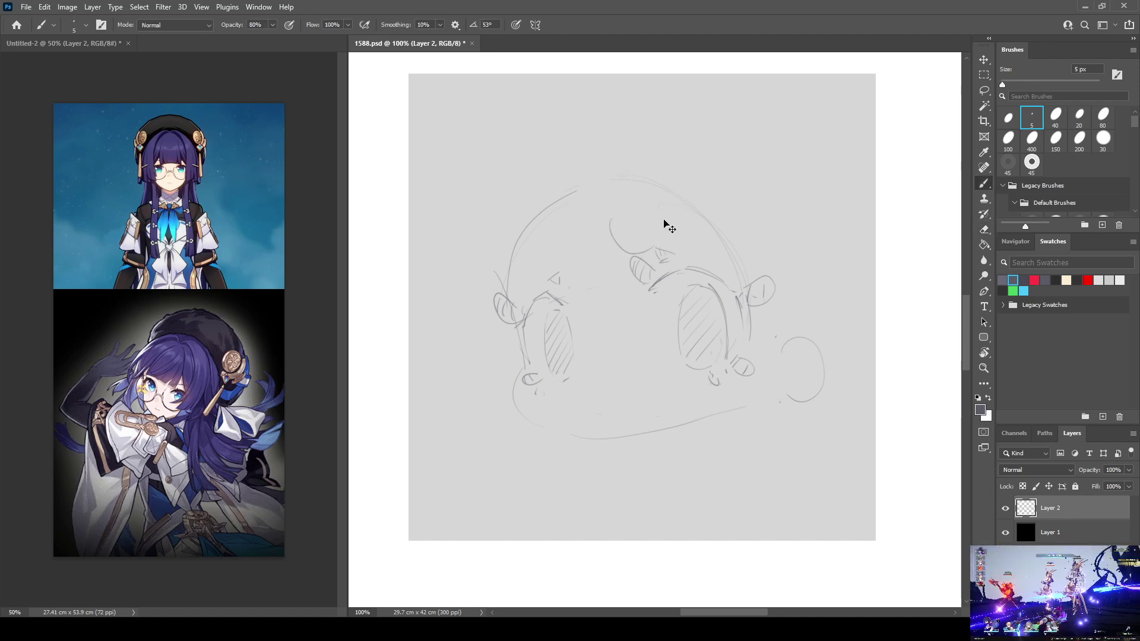
pyautogui.moveTo(618, 215); pyautogui.dragTo(633, 253)
pyautogui.moveTo(695, 205); pyautogui.dragTo(683, 244)
pyautogui.hotkey('ctrl', 'z')
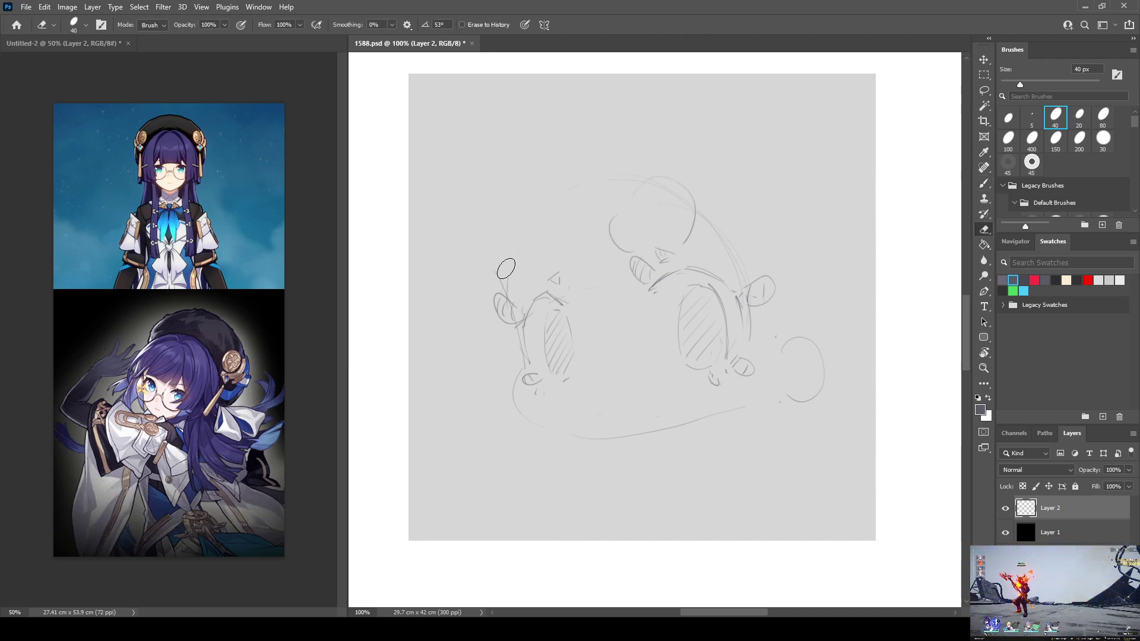
# Sketch a large oval above the left eye in place of the skull outline, and darken the left iris
pyautogui.moveTo(534, 268)
pyautogui.mouseDown()
pyautogui.moveTo(516, 193)
pyautogui.moveTo(505, 234)
pyautogui.moveTo(559, 288)
pyautogui.mouseUp()
pyautogui.press('e')
pyautogui.press('b')
pyautogui.press('e')
pyautogui.press('b')
pyautogui.moveTo(558, 224)
pyautogui.mouseDown()
pyautogui.moveTo(508, 256)
pyautogui.moveTo(558, 270)
pyautogui.mouseUp()
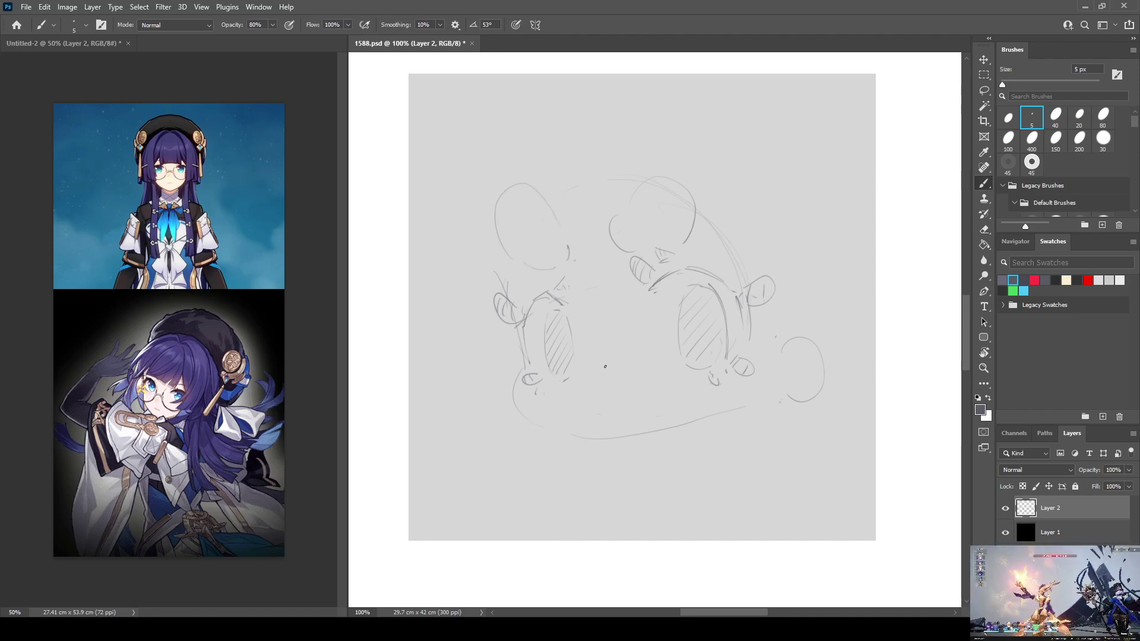
pyautogui.moveTo(574, 358); pyautogui.dragTo(570, 381)
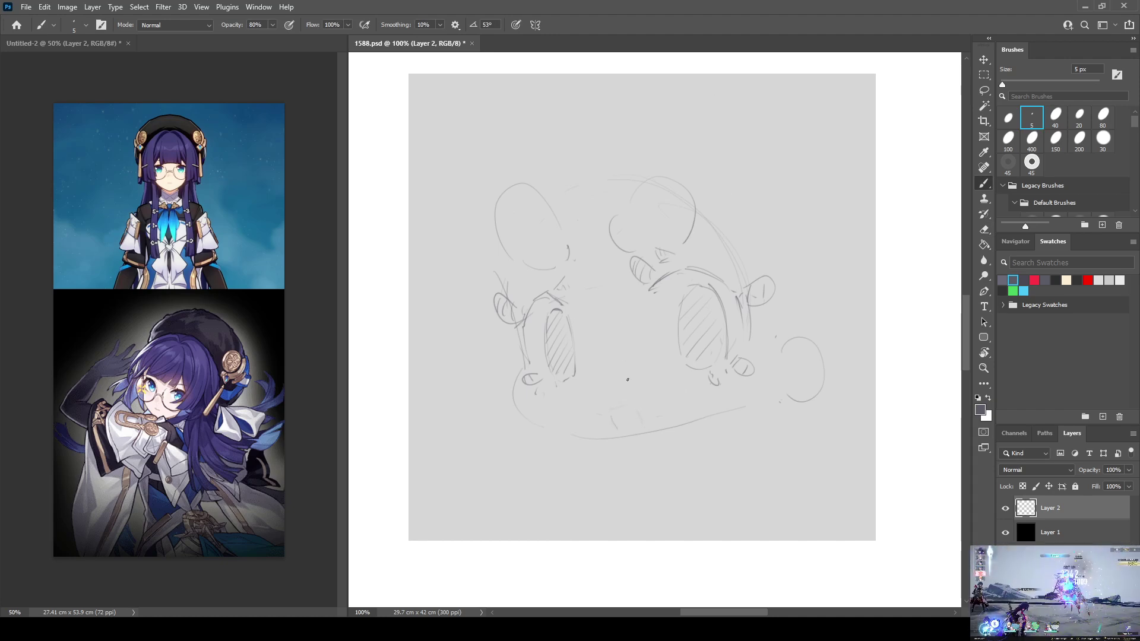
# Lasso the right eye together with the loop above it and shift them slightly toward the face's centre
pyautogui.press('l')
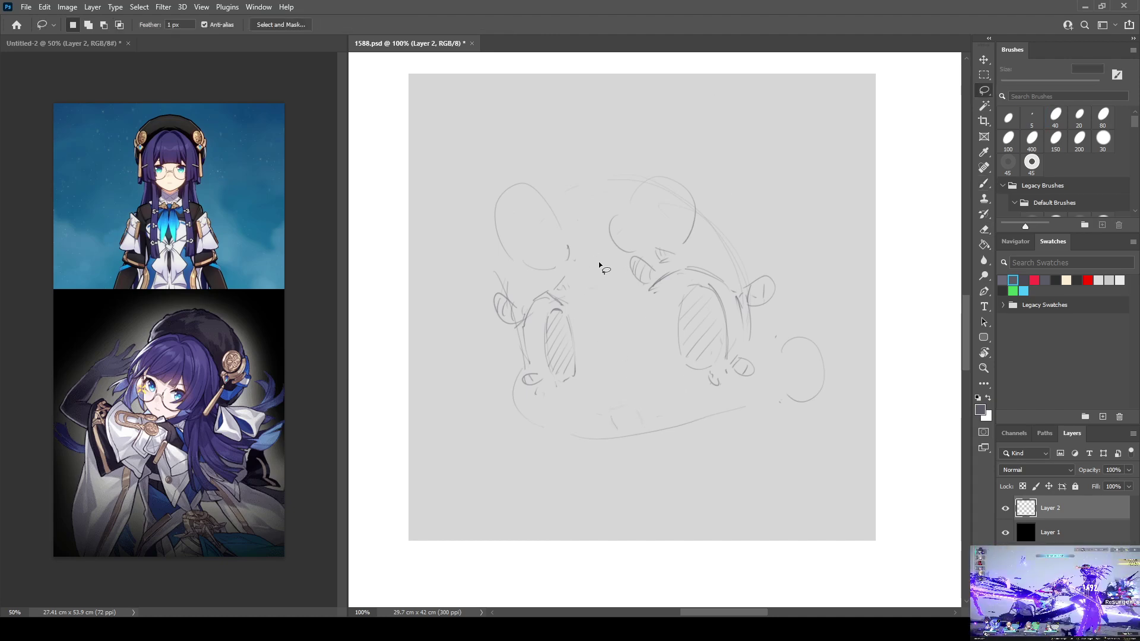
pyautogui.moveTo(597, 225)
pyautogui.mouseDown()
pyautogui.moveTo(717, 164)
pyautogui.moveTo(710, 243)
pyautogui.moveTo(723, 268)
pyautogui.moveTo(777, 262)
pyautogui.moveTo(788, 323)
pyautogui.moveTo(751, 384)
pyautogui.moveTo(675, 388)
pyautogui.moveTo(621, 310)
pyautogui.moveTo(676, 265)
pyautogui.mouseUp()
pyautogui.hotkey('ctrl', 'z')
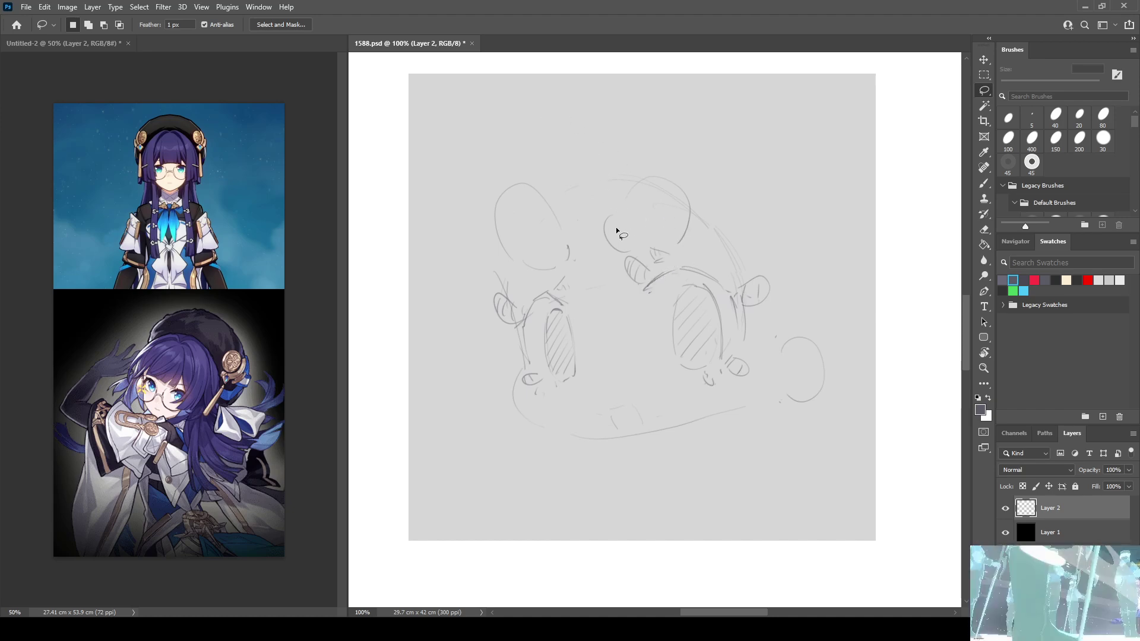
pyautogui.press('b')
pyautogui.moveTo(646, 323); pyautogui.dragTo(765, 292)
pyautogui.hotkey('ctrl', 'z')
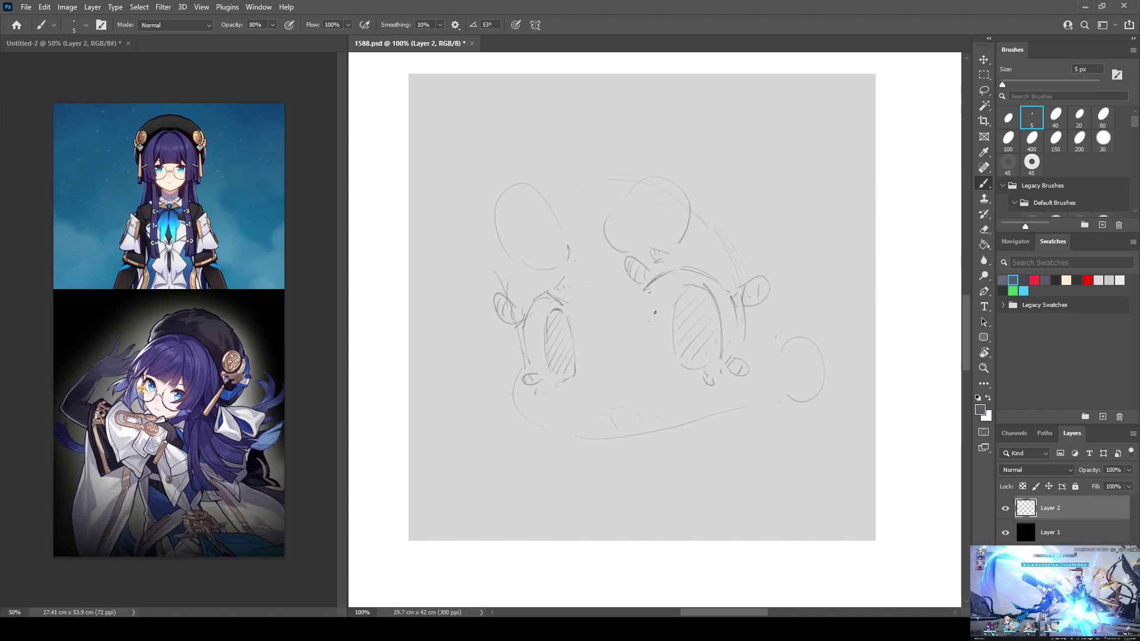
pyautogui.moveTo(645, 321); pyautogui.dragTo(738, 305)
pyautogui.hotkey('ctrl', 'z')
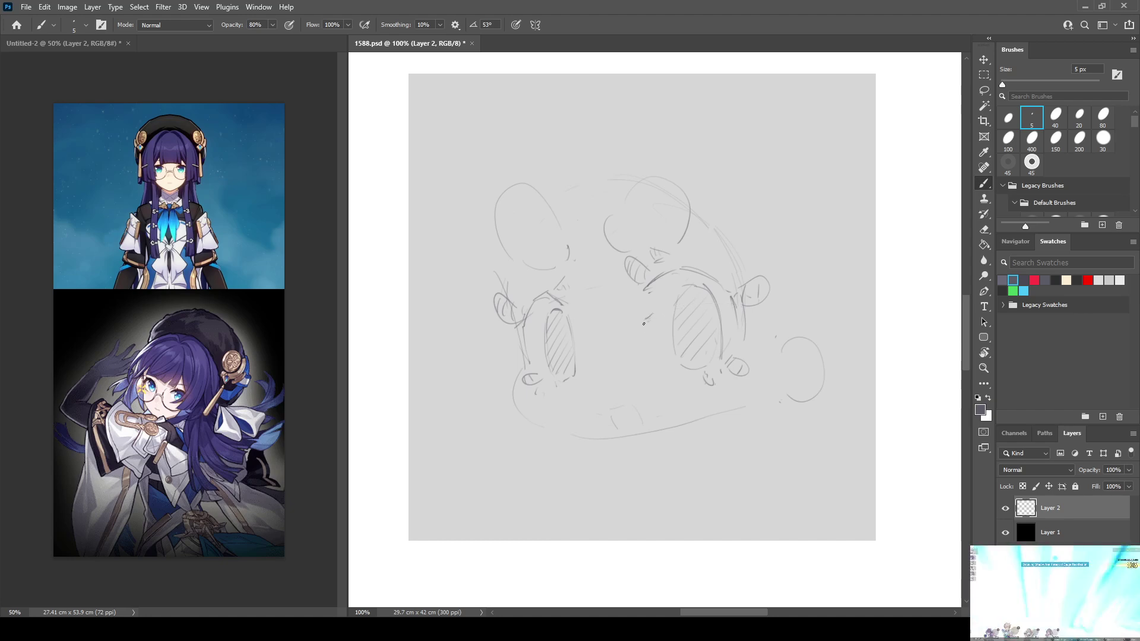
# Draw a lower upper-lid line across the right eye, erase the old eye drawing, and redraw the left iris more slanted
pyautogui.moveTo(633, 332)
pyautogui.mouseDown()
pyautogui.moveTo(687, 302)
pyautogui.moveTo(740, 301)
pyautogui.mouseUp()
pyautogui.press('e')
pyautogui.moveTo(629, 261)
pyautogui.mouseDown()
pyautogui.moveTo(693, 272)
pyautogui.moveTo(640, 284)
pyautogui.moveTo(628, 308)
pyautogui.moveTo(653, 304)
pyautogui.moveTo(654, 323)
pyautogui.moveTo(697, 348)
pyautogui.moveTo(711, 325)
pyautogui.moveTo(546, 323)
pyautogui.moveTo(557, 367)
pyautogui.moveTo(552, 298)
pyautogui.moveTo(533, 313)
pyautogui.moveTo(539, 305)
pyautogui.moveTo(578, 354)
pyautogui.moveTo(552, 320)
pyautogui.moveTo(563, 386)
pyautogui.moveTo(550, 328)
pyautogui.moveTo(558, 375)
pyautogui.mouseUp()
pyautogui.press('b')
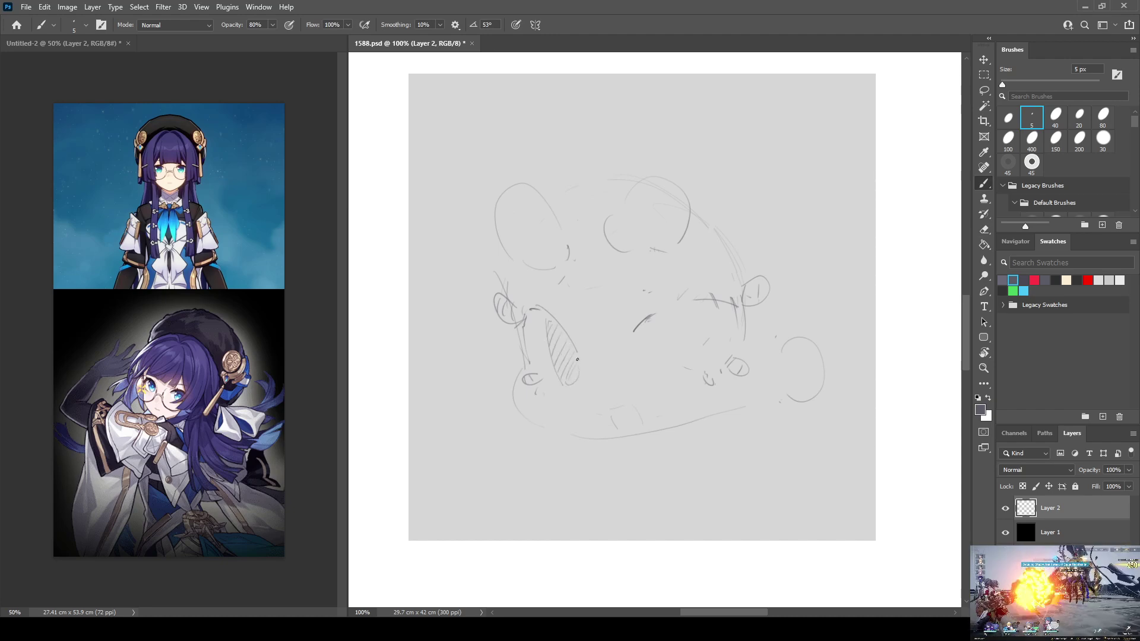
# Clean up the right eye's rough lid strokes and redraw the upper lid as one smooth low arch
pyautogui.press('e')
pyautogui.moveTo(719, 300); pyautogui.dragTo(739, 309)
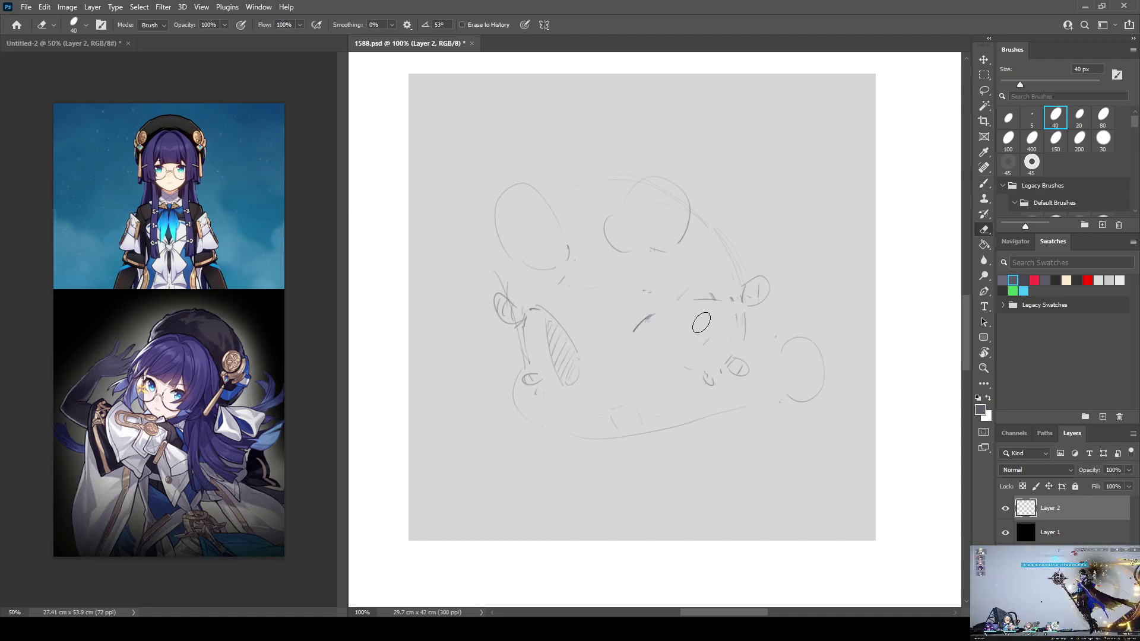
pyautogui.press('b')
pyautogui.moveTo(652, 323)
pyautogui.mouseDown()
pyautogui.moveTo(687, 302)
pyautogui.moveTo(740, 306)
pyautogui.mouseUp()
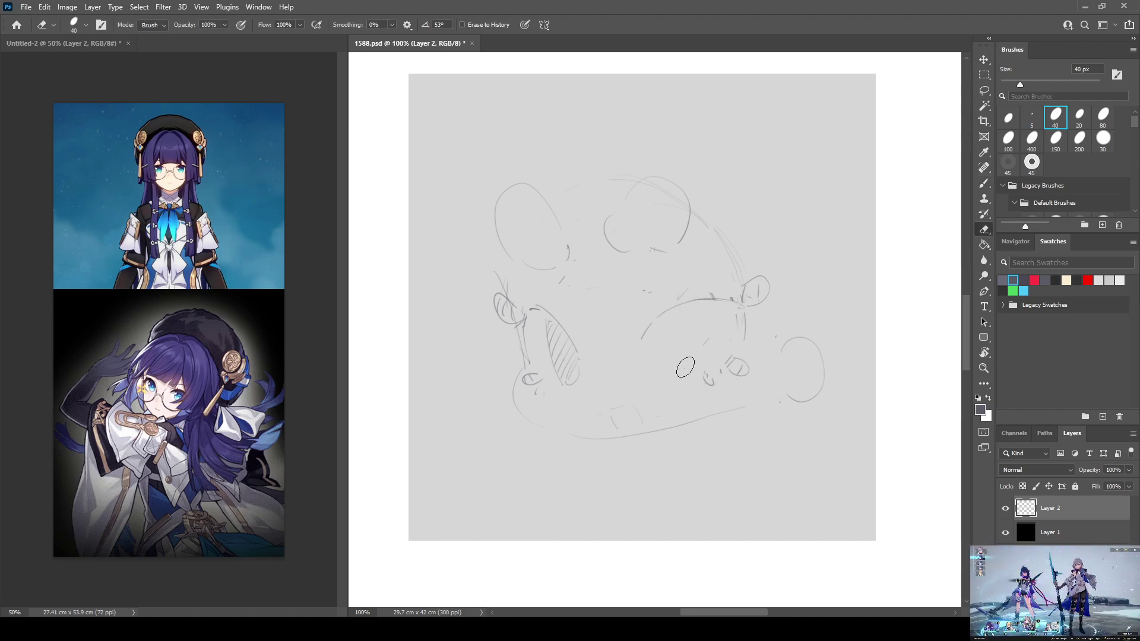
# Sketch a narrower hatched iris under the right eye's new lid and thicken the lid with a second contour
pyautogui.moveTo(688, 310); pyautogui.dragTo(700, 363)
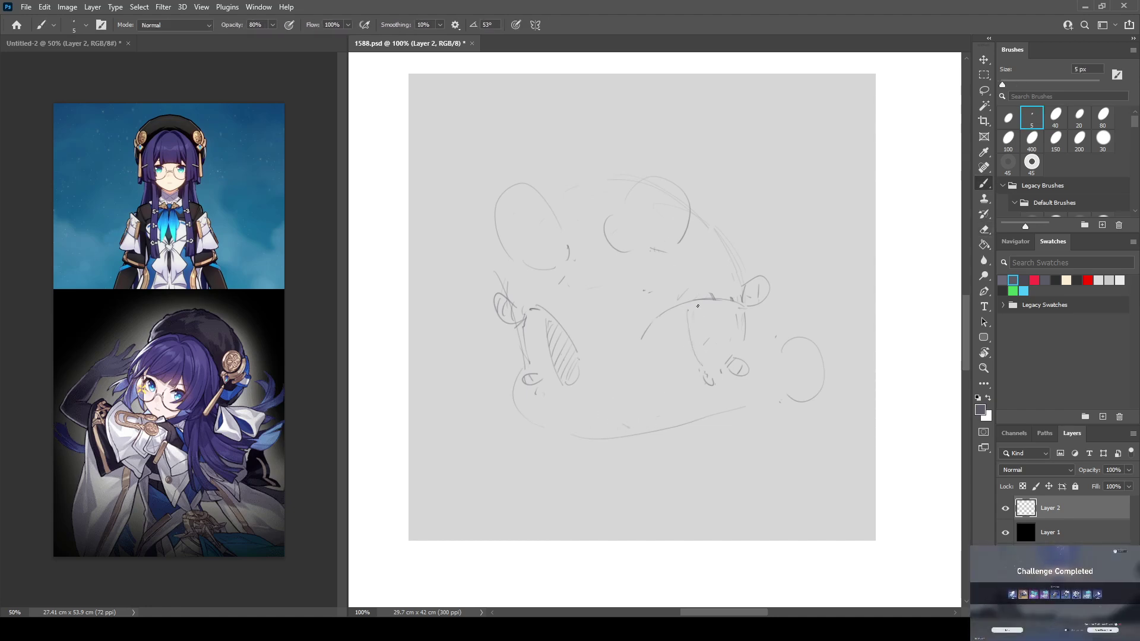
pyautogui.moveTo(687, 313); pyautogui.dragTo(691, 359)
pyautogui.moveTo(712, 313)
pyautogui.mouseDown()
pyautogui.moveTo(713, 363)
pyautogui.moveTo(733, 313)
pyautogui.moveTo(724, 365)
pyautogui.mouseUp()
pyautogui.press('e')
pyautogui.press('b')
pyautogui.moveTo(649, 322)
pyautogui.mouseDown()
pyautogui.moveTo(693, 299)
pyautogui.moveTo(745, 311)
pyautogui.moveTo(671, 308)
pyautogui.moveTo(738, 304)
pyautogui.moveTo(661, 319)
pyautogui.moveTo(739, 304)
pyautogui.moveTo(675, 306)
pyautogui.moveTo(655, 319)
pyautogui.moveTo(731, 294)
pyautogui.mouseUp()
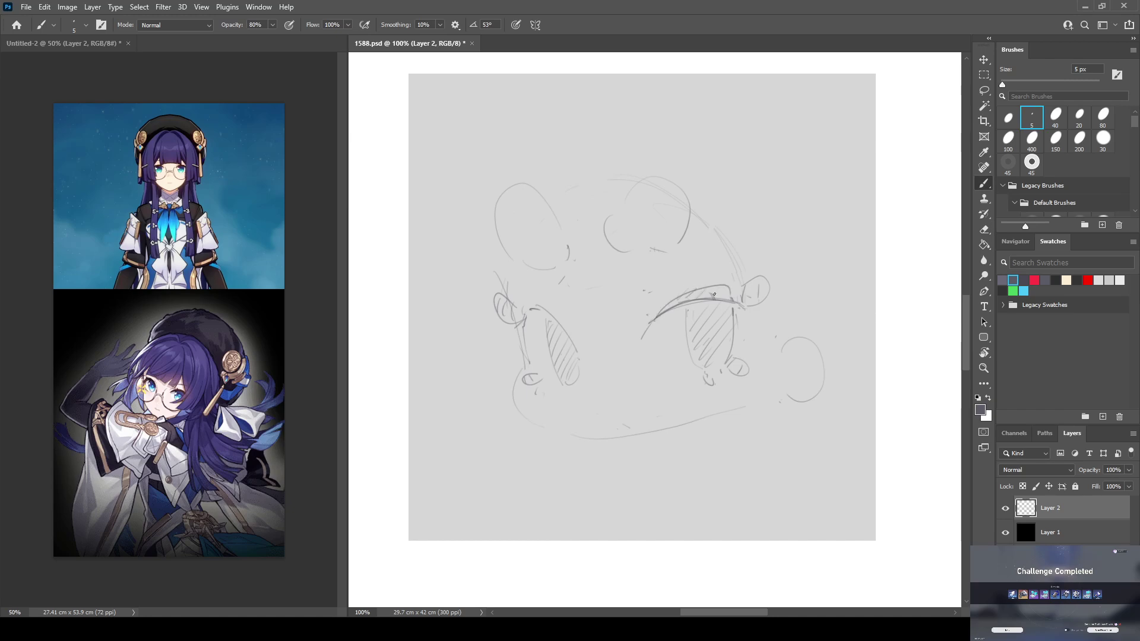
# Add a raised lid shape to the left eye, and erase the forehead loop and skull outline above the right eye
pyautogui.moveTo(530, 310)
pyautogui.mouseDown()
pyautogui.moveTo(556, 313)
pyautogui.moveTo(541, 314)
pyautogui.mouseUp()
pyautogui.press('e')
pyautogui.moveTo(623, 196)
pyautogui.mouseDown()
pyautogui.moveTo(610, 223)
pyautogui.moveTo(647, 215)
pyautogui.moveTo(716, 251)
pyautogui.moveTo(751, 249)
pyautogui.mouseUp()
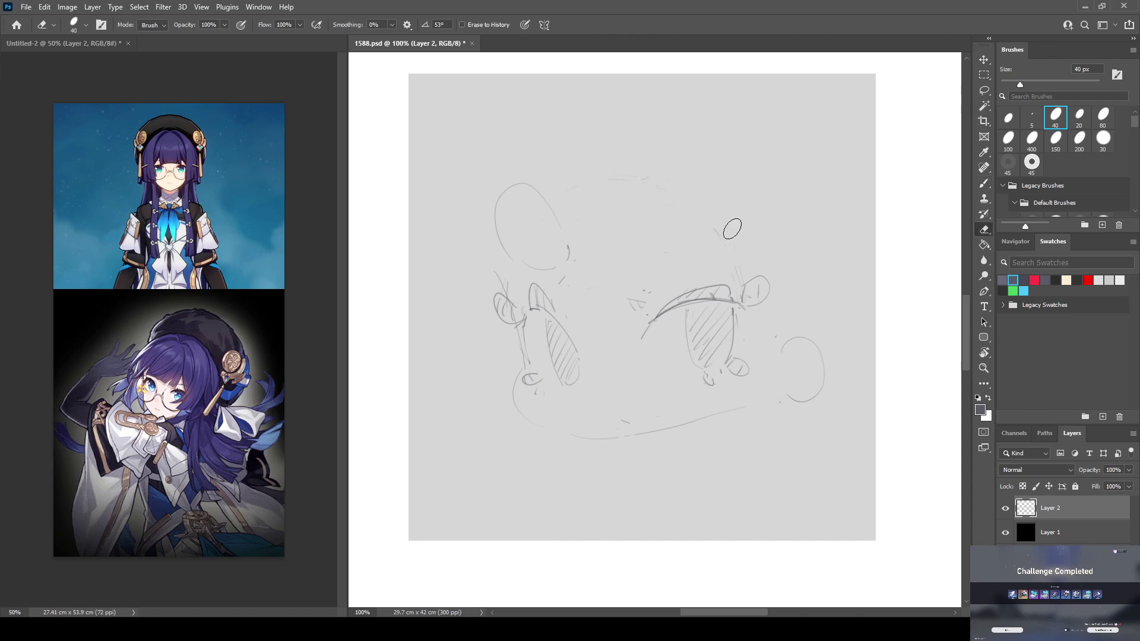
# Draw a large rounded loop above the right eye and replace the loop over the left eye with a tall, narrow one
pyautogui.press('b')
pyautogui.moveTo(609, 264)
pyautogui.mouseDown()
pyautogui.moveTo(618, 284)
pyautogui.moveTo(658, 291)
pyautogui.mouseUp()
pyautogui.moveTo(618, 253)
pyautogui.mouseDown()
pyautogui.moveTo(677, 200)
pyautogui.moveTo(679, 282)
pyautogui.moveTo(634, 279)
pyautogui.moveTo(616, 263)
pyautogui.moveTo(646, 286)
pyautogui.moveTo(670, 278)
pyautogui.mouseUp()
pyautogui.press('e')
pyautogui.moveTo(542, 258)
pyautogui.mouseDown()
pyautogui.moveTo(588, 259)
pyautogui.moveTo(502, 240)
pyautogui.mouseUp()
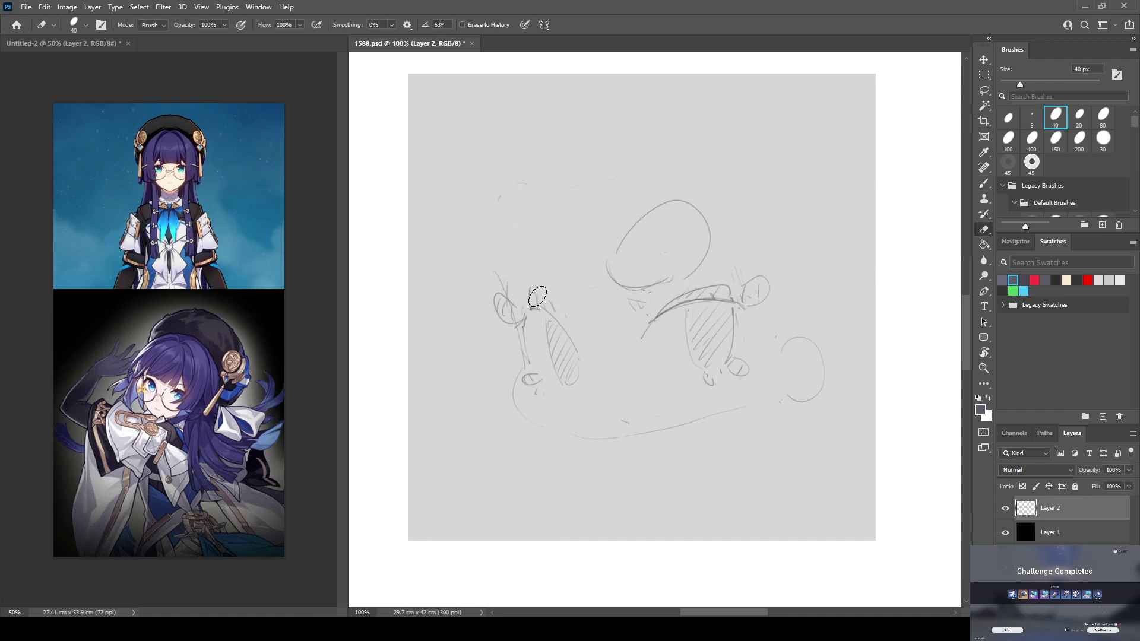
pyautogui.press('b')
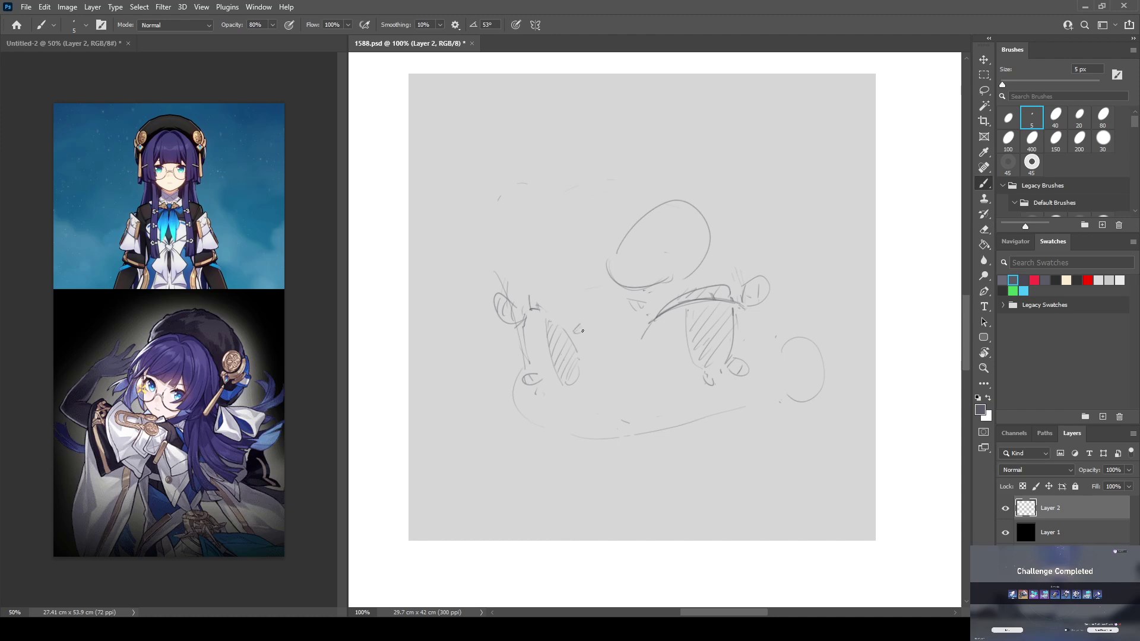
pyautogui.moveTo(532, 270)
pyautogui.mouseDown()
pyautogui.moveTo(548, 310)
pyautogui.moveTo(526, 266)
pyautogui.moveTo(573, 272)
pyautogui.moveTo(572, 321)
pyautogui.mouseUp()
# Redraw the jaw line as a firmer continuous curve from the left cheek to below the right eye's outer side
pyautogui.moveTo(513, 382); pyautogui.dragTo(512, 410)
pyautogui.hotkey('ctrl', 'z')
pyautogui.moveTo(523, 368)
pyautogui.mouseDown()
pyautogui.moveTo(523, 412)
pyautogui.moveTo(550, 431)
pyautogui.mouseUp()
pyautogui.hotkey('ctrl', 'z')
pyautogui.moveTo(515, 368)
pyautogui.mouseDown()
pyautogui.moveTo(514, 399)
pyautogui.moveTo(576, 443)
pyautogui.mouseUp()
pyautogui.hotkey('ctrl', 'z')
pyautogui.moveTo(514, 403)
pyautogui.mouseDown()
pyautogui.moveTo(604, 438)
pyautogui.moveTo(580, 433)
pyautogui.moveTo(671, 428)
pyautogui.moveTo(575, 432)
pyautogui.moveTo(648, 432)
pyautogui.moveTo(770, 398)
pyautogui.mouseUp()
pyautogui.hotkey('ctrl', 'z')
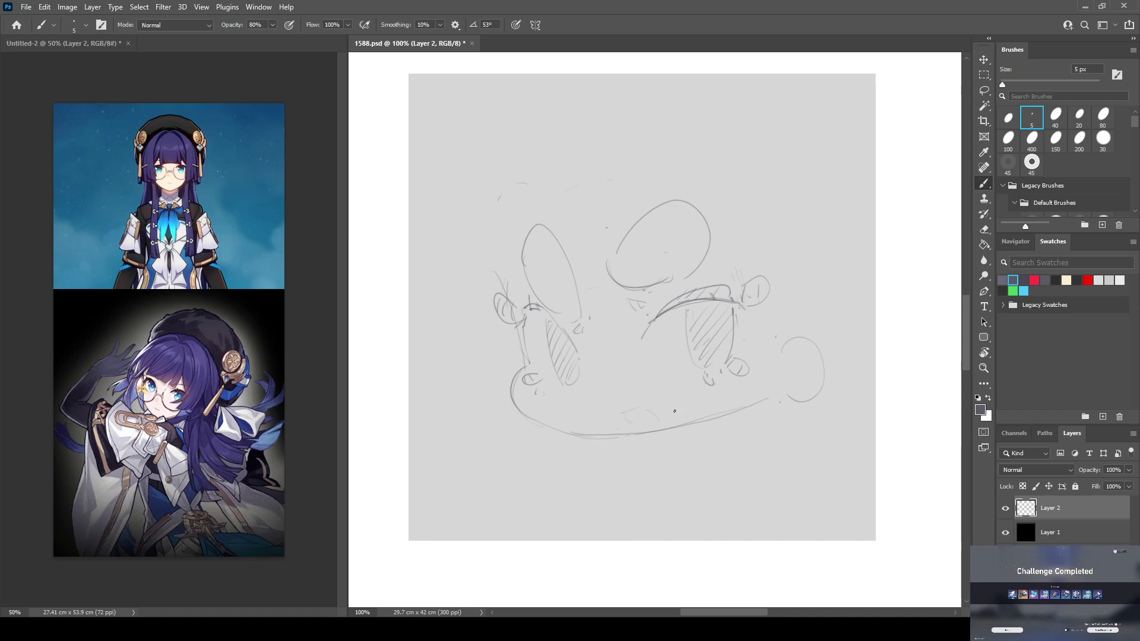
# Erase the mouth marks above the jaw line and replace the oval beside the right cheek with a slightly higher open arc
pyautogui.press('e')
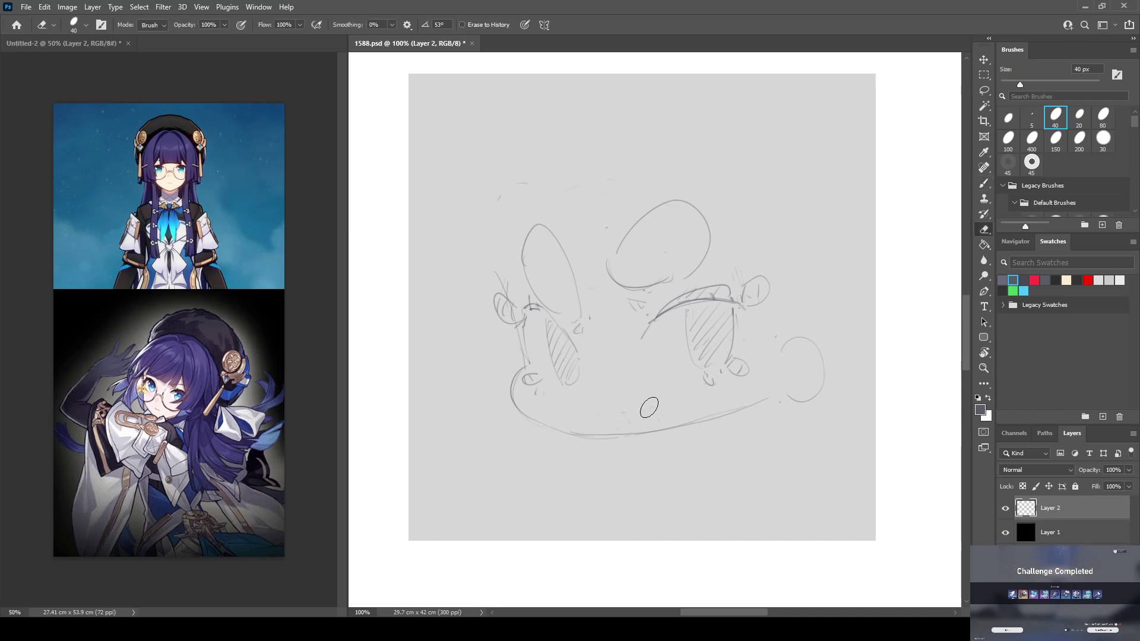
pyautogui.press('b')
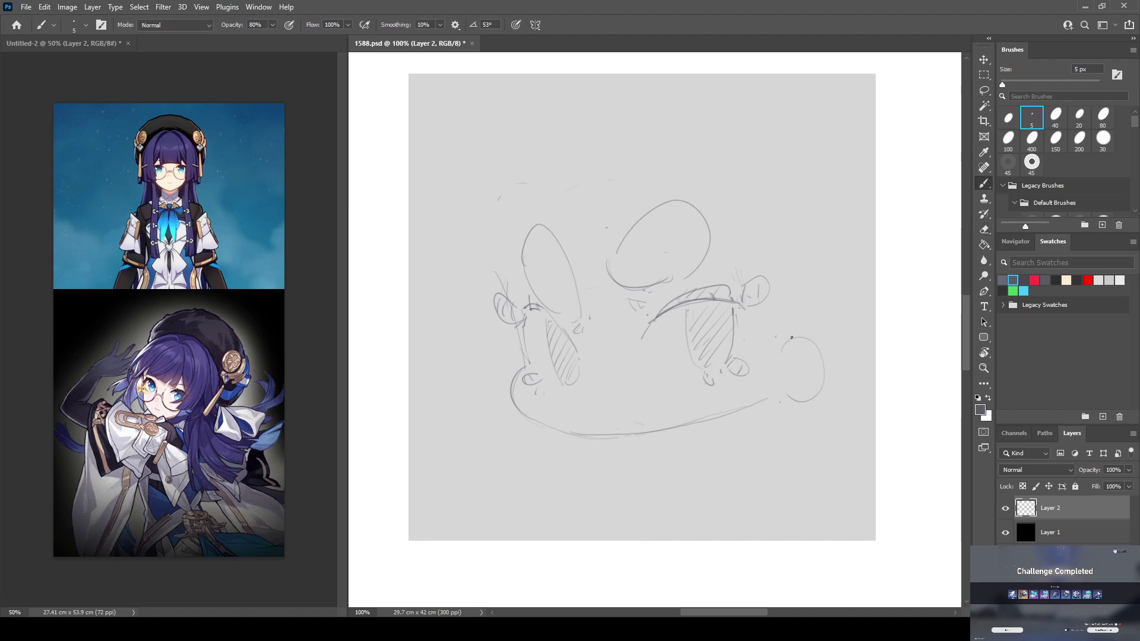
pyautogui.press('e')
pyautogui.moveTo(820, 410)
pyautogui.mouseDown()
pyautogui.moveTo(822, 368)
pyautogui.moveTo(789, 332)
pyautogui.moveTo(793, 391)
pyautogui.mouseUp()
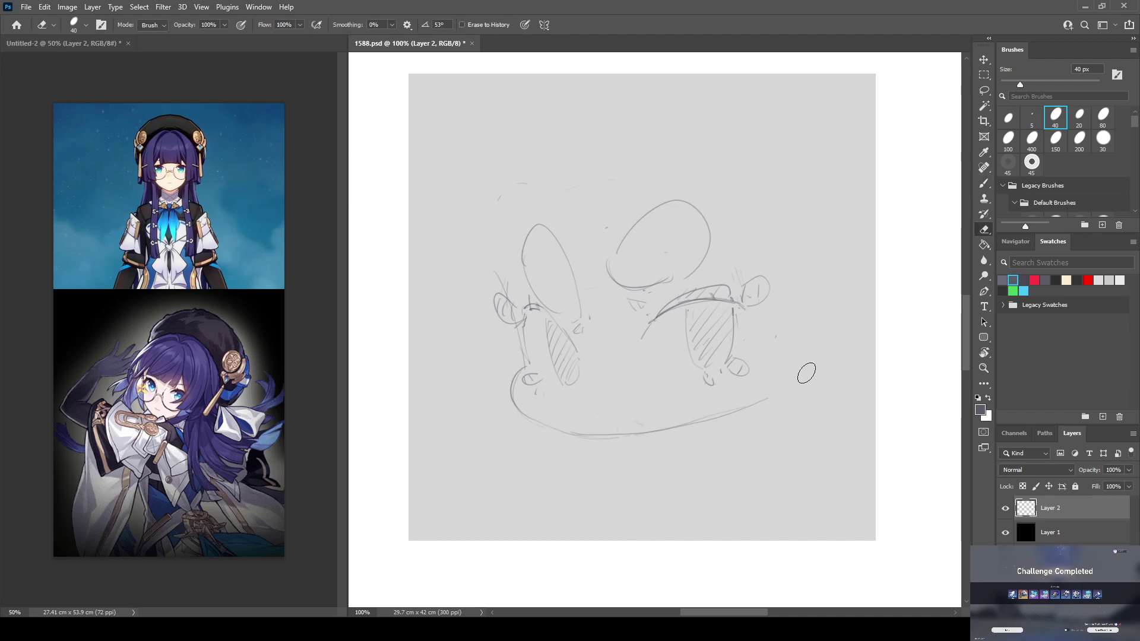
pyautogui.press('b')
pyautogui.moveTo(688, 310); pyautogui.dragTo(692, 365)
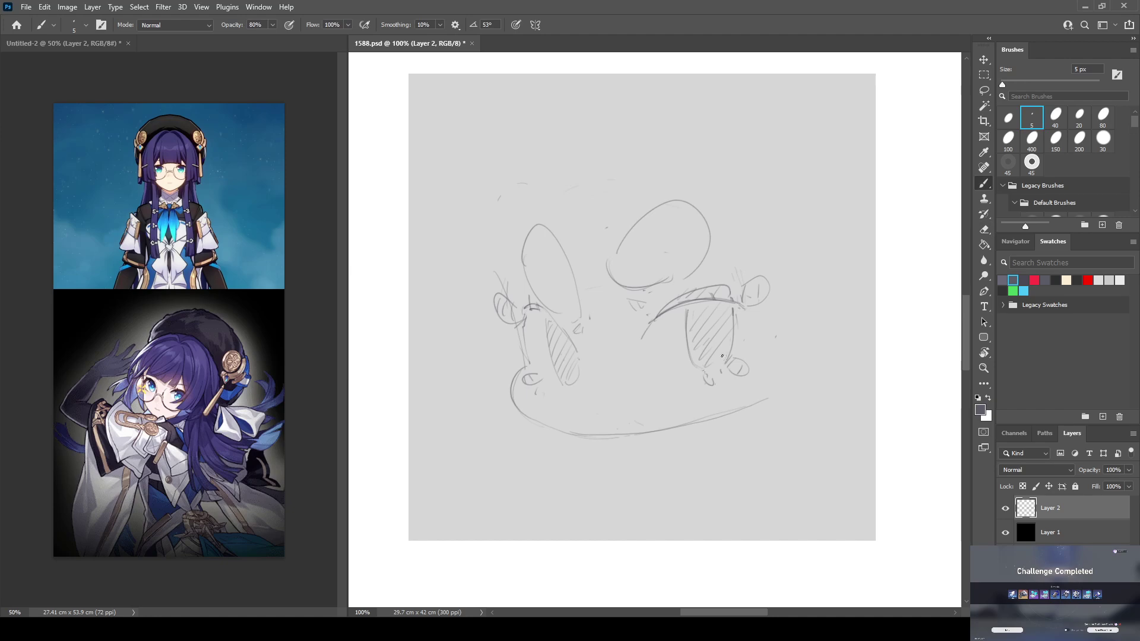
pyautogui.moveTo(790, 331); pyautogui.dragTo(805, 376)
# Refine the loop above the left eye and reshape the lower edge of the loop above the right eye
pyautogui.moveTo(546, 224); pyautogui.dragTo(581, 309)
pyautogui.press('e')
pyautogui.moveTo(665, 276)
pyautogui.mouseDown()
pyautogui.moveTo(640, 291)
pyautogui.moveTo(670, 280)
pyautogui.mouseUp()
pyautogui.press('b')
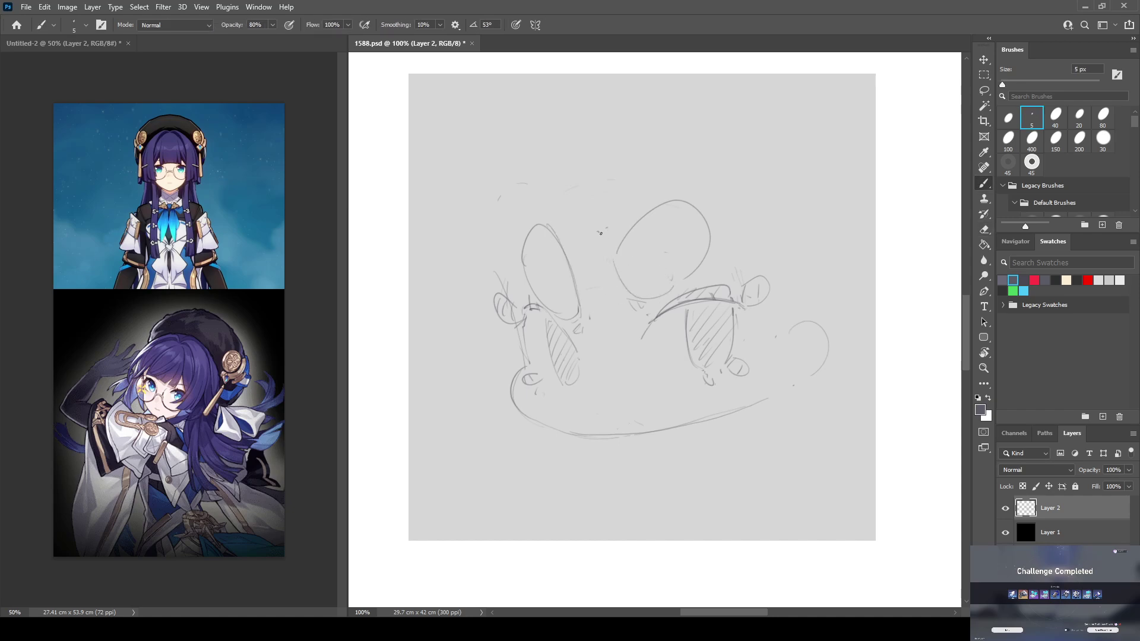
# Erase the right eye's thick arched upper lid and sketch a flatter single lid line
pyautogui.press('e')
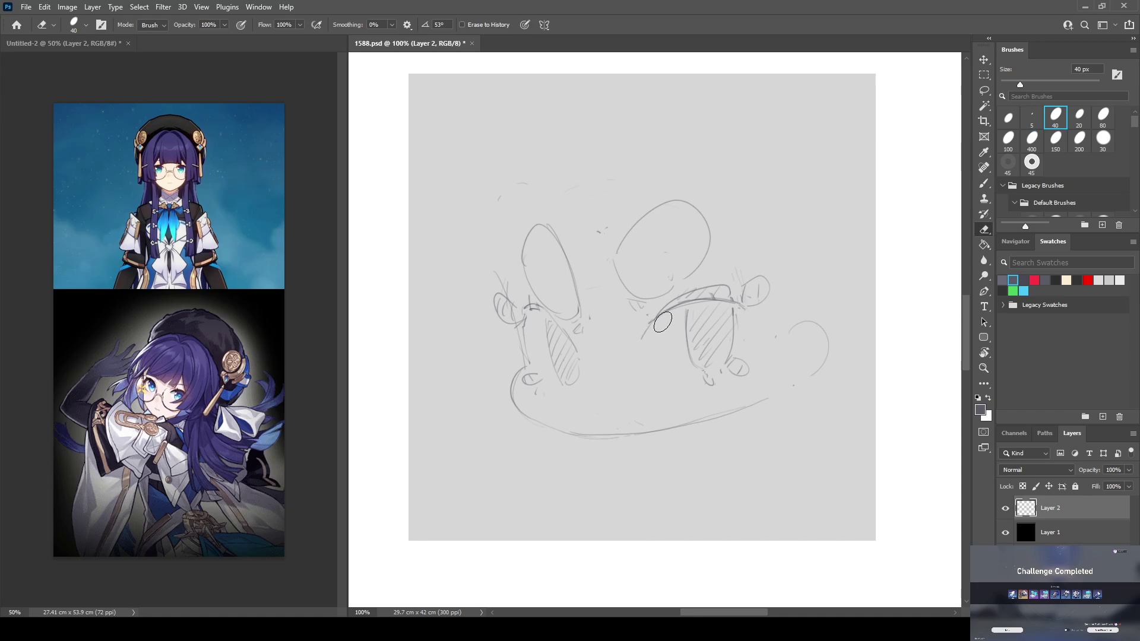
pyautogui.moveTo(668, 313)
pyautogui.mouseDown()
pyautogui.moveTo(711, 300)
pyautogui.moveTo(653, 308)
pyautogui.moveTo(633, 347)
pyautogui.moveTo(662, 324)
pyautogui.moveTo(648, 334)
pyautogui.moveTo(736, 303)
pyautogui.mouseUp()
pyautogui.press('b')
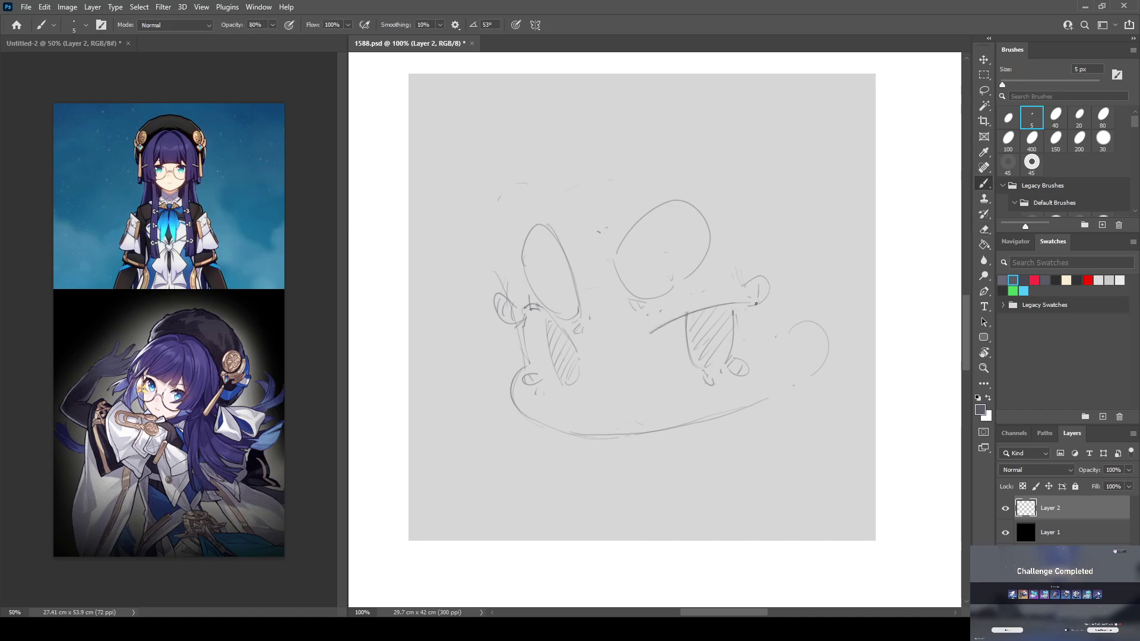
# Replace the small loop at the right eye's outer corner with a larger, upswept hatched lash shape
pyautogui.press('e')
pyautogui.moveTo(753, 282); pyautogui.dragTo(767, 300)
pyautogui.press('b')
pyautogui.moveTo(661, 328); pyautogui.dragTo(767, 296)
pyautogui.hotkey('ctrl', 'z')
pyautogui.moveTo(726, 299)
pyautogui.mouseDown()
pyautogui.moveTo(757, 284)
pyautogui.moveTo(752, 309)
pyautogui.mouseUp()
pyautogui.moveTo(783, 275); pyautogui.dragTo(769, 308)
# Erase the right eye's flat lid line and redraw the upper lid as a low, double-contoured arch
pyautogui.press('e')
pyautogui.hotkey('ctrl', 'z')
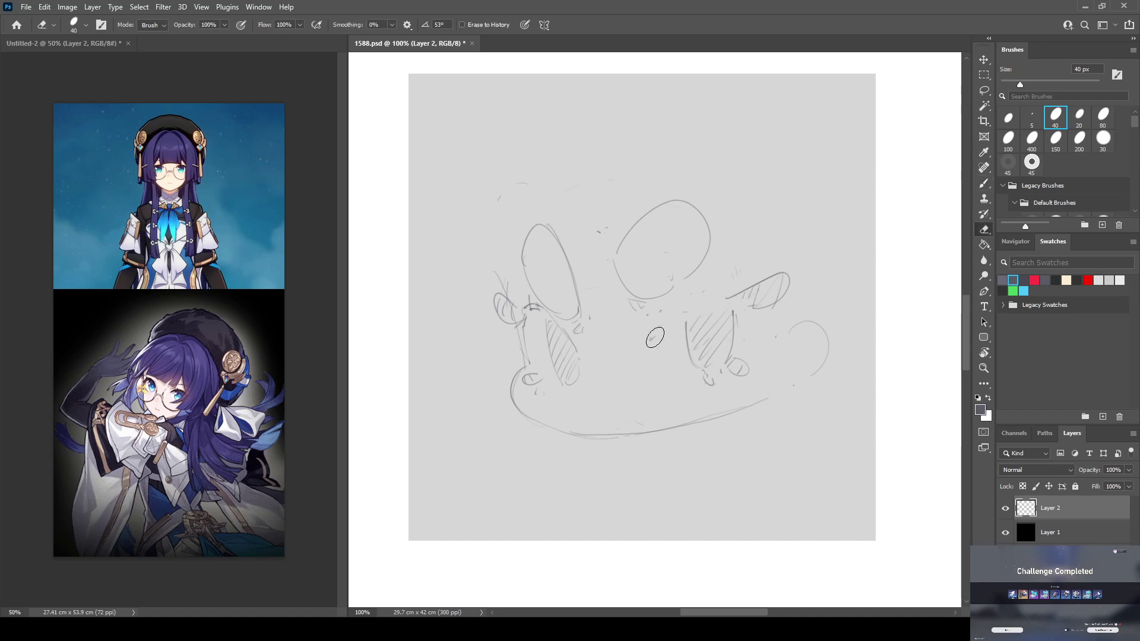
pyautogui.press('b')
pyautogui.moveTo(645, 342); pyautogui.dragTo(744, 307)
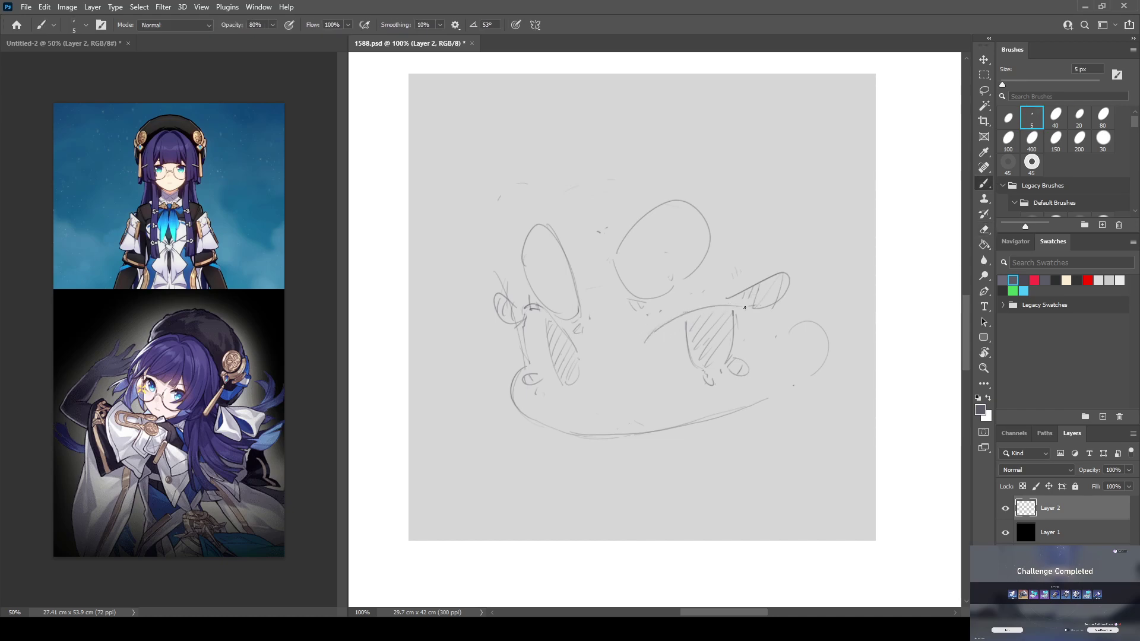
pyautogui.moveTo(647, 335); pyautogui.dragTo(742, 304)
# Round off the bottom of the right iris, redraw the small marks below it, and darken the left face contour
pyautogui.moveTo(710, 385)
pyautogui.mouseDown()
pyautogui.moveTo(743, 354)
pyautogui.moveTo(705, 377)
pyautogui.moveTo(700, 367)
pyautogui.moveTo(731, 356)
pyautogui.moveTo(692, 369)
pyautogui.moveTo(718, 368)
pyautogui.mouseUp()
pyautogui.press('e')
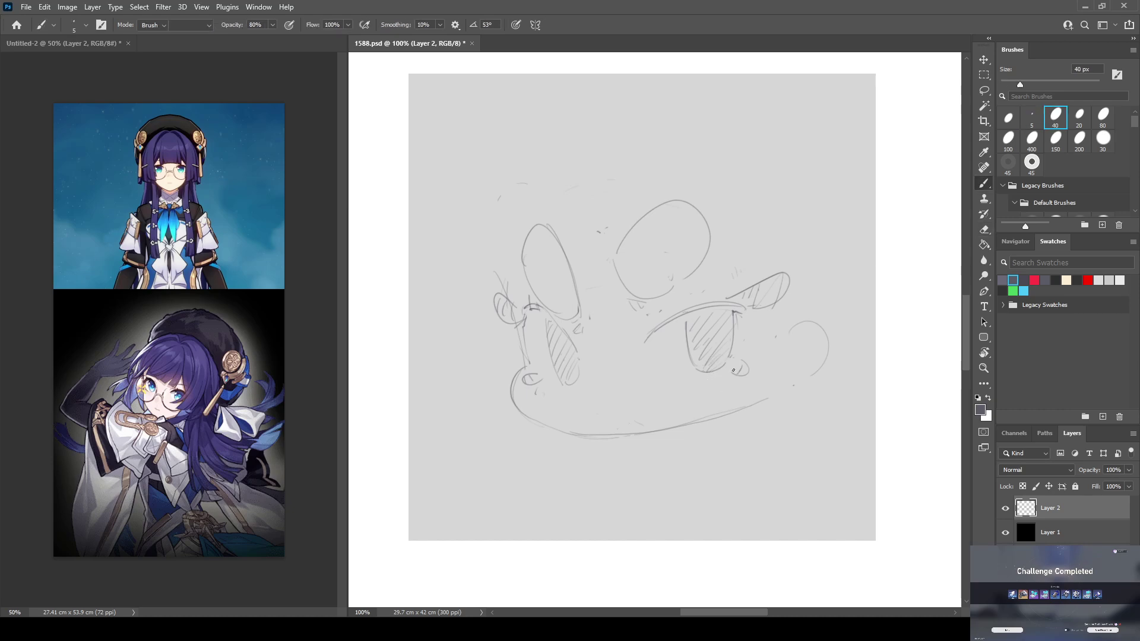
pyautogui.press('b')
pyautogui.moveTo(495, 268); pyautogui.dragTo(526, 371)
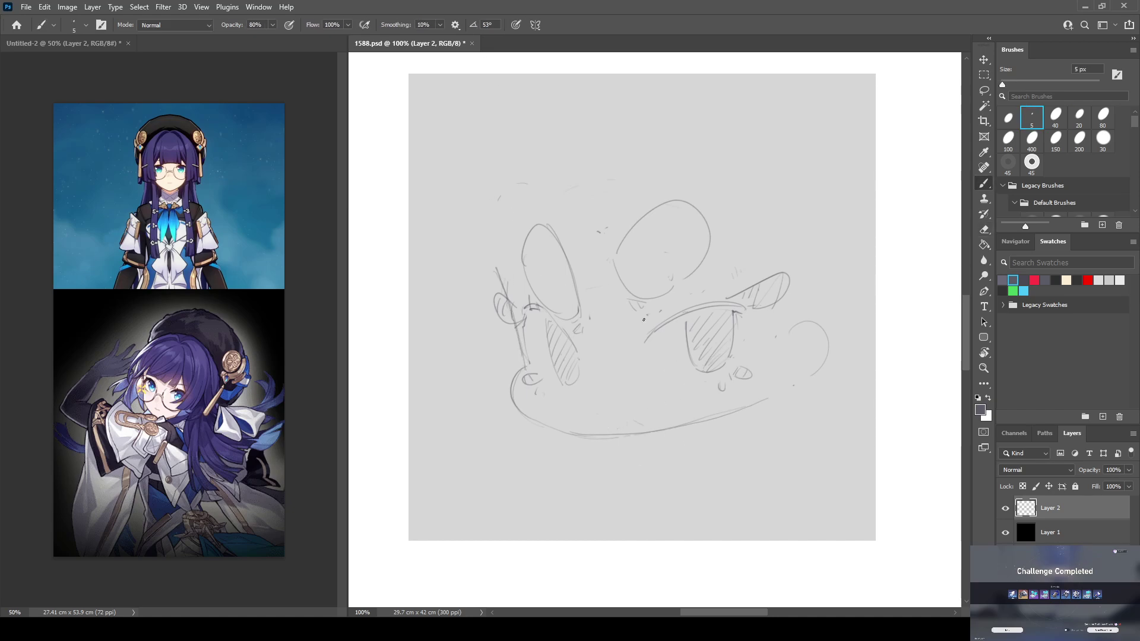
# Erase the middle section of the jaw line around the chin
pyautogui.press('e')
pyautogui.moveTo(588, 428); pyautogui.dragTo(669, 431)
pyautogui.moveTo(580, 430)
pyautogui.mouseDown()
pyautogui.moveTo(591, 438)
pyautogui.moveTo(562, 436)
pyautogui.mouseUp()
pyautogui.press('b')
pyautogui.hotkey('ctrl', 'z')
pyautogui.hotkey('ctrl', 'shift', 'z')
pyautogui.press('z')
pyautogui.click(535, 421)
pyautogui.hotkey('ctrl', 'z')
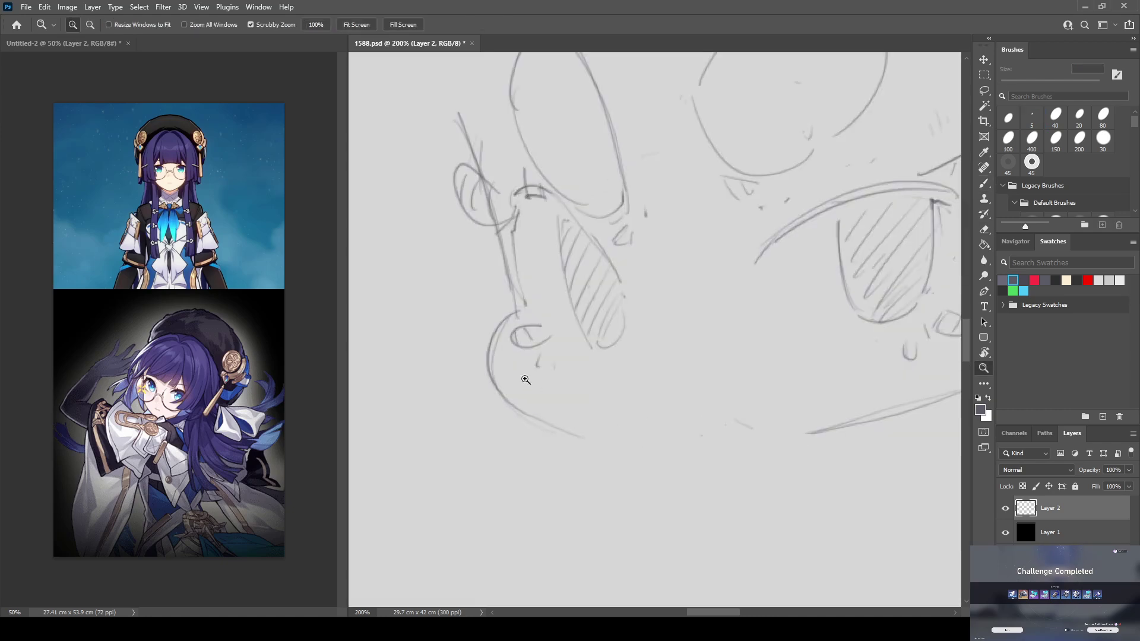
pyautogui.keyDown('alt'); pyautogui.click(525, 380); pyautogui.keyUp('alt')
pyautogui.moveTo(693, 342); pyautogui.dragTo(648, 362)
pyautogui.press('e')
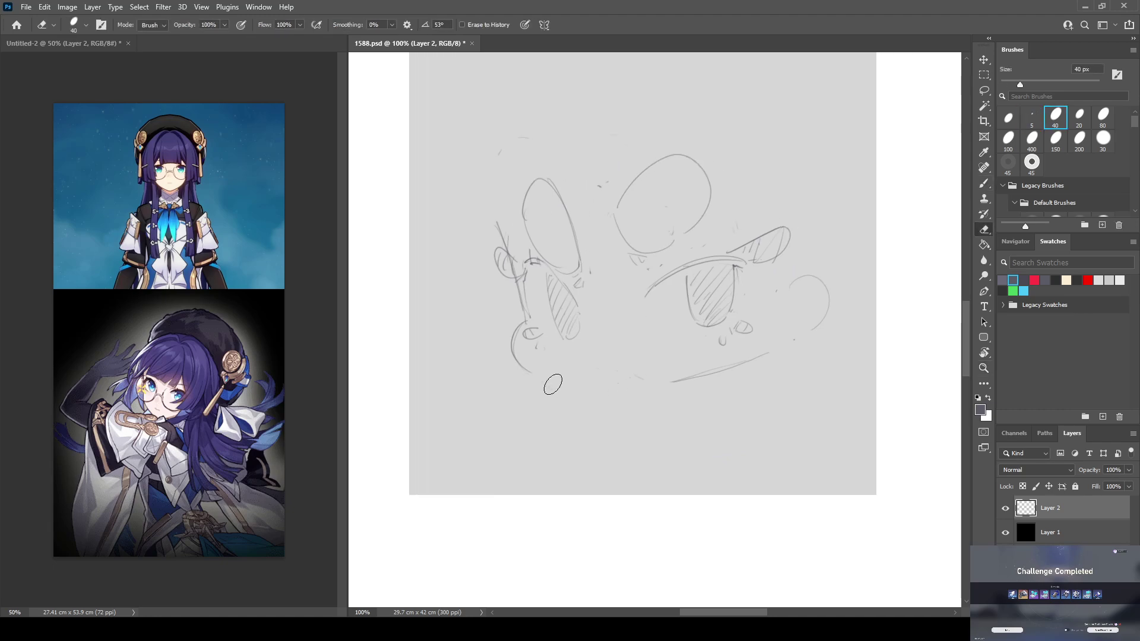
# Redraw the chin as a smooth shallow curve joining the two remaining ends of the jaw line
pyautogui.press('b')
pyautogui.moveTo(534, 376); pyautogui.dragTo(662, 387)
pyautogui.hotkey('ctrl', 'z')
pyautogui.moveTo(541, 380)
pyautogui.mouseDown()
pyautogui.moveTo(641, 390)
pyautogui.moveTo(683, 378)
pyautogui.mouseUp()
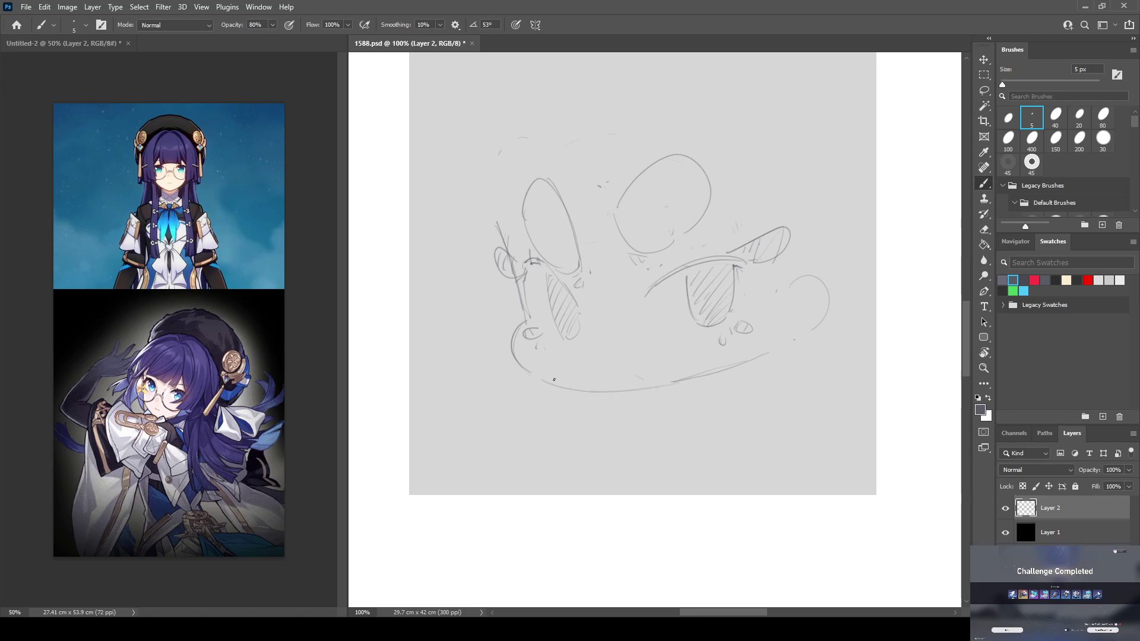
pyautogui.hotkey('ctrl', 'z')
pyautogui.moveTo(541, 380); pyautogui.dragTo(665, 384)
pyautogui.hotkey('ctrl', 'z')
pyautogui.moveTo(538, 377); pyautogui.dragTo(623, 390)
pyautogui.hotkey('ctrl', 'z')
pyautogui.moveTo(537, 379)
pyautogui.mouseDown()
pyautogui.moveTo(593, 393)
pyautogui.moveTo(663, 387)
pyautogui.mouseUp()
pyautogui.hotkey('ctrl', 'z')
pyautogui.moveTo(543, 379); pyautogui.dragTo(672, 386)
pyautogui.hotkey('ctrl', 'z')
pyautogui.moveTo(536, 380); pyautogui.dragTo(679, 384)
pyautogui.hotkey('ctrl', 'z')
pyautogui.moveTo(537, 380); pyautogui.dragTo(675, 386)
pyautogui.hotkey('ctrl', 'z')
pyautogui.press('.')
pyautogui.hotkey('ctrl', 'z')
pyautogui.press(',')
pyautogui.hotkey('ctrl', 'shift', 'z')
pyautogui.scroll(2, 742, 376)
pyautogui.hscroll(2, 743, 376)
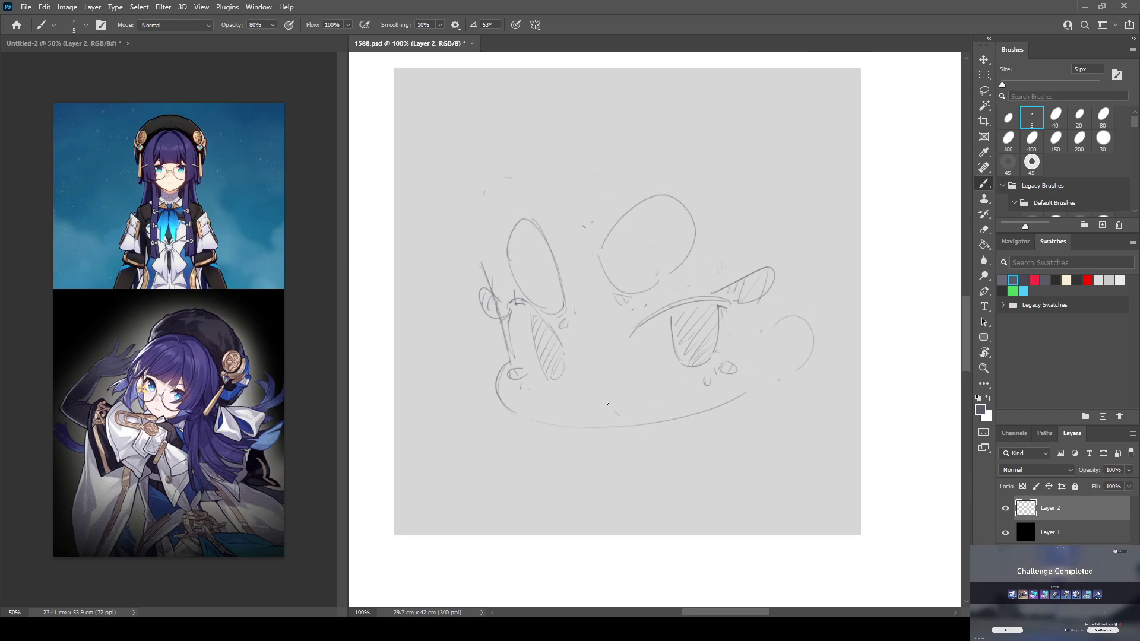
# Lasso both eyes with the loops above them, nudge the selection slightly downward, and deselect
pyautogui.press('l')
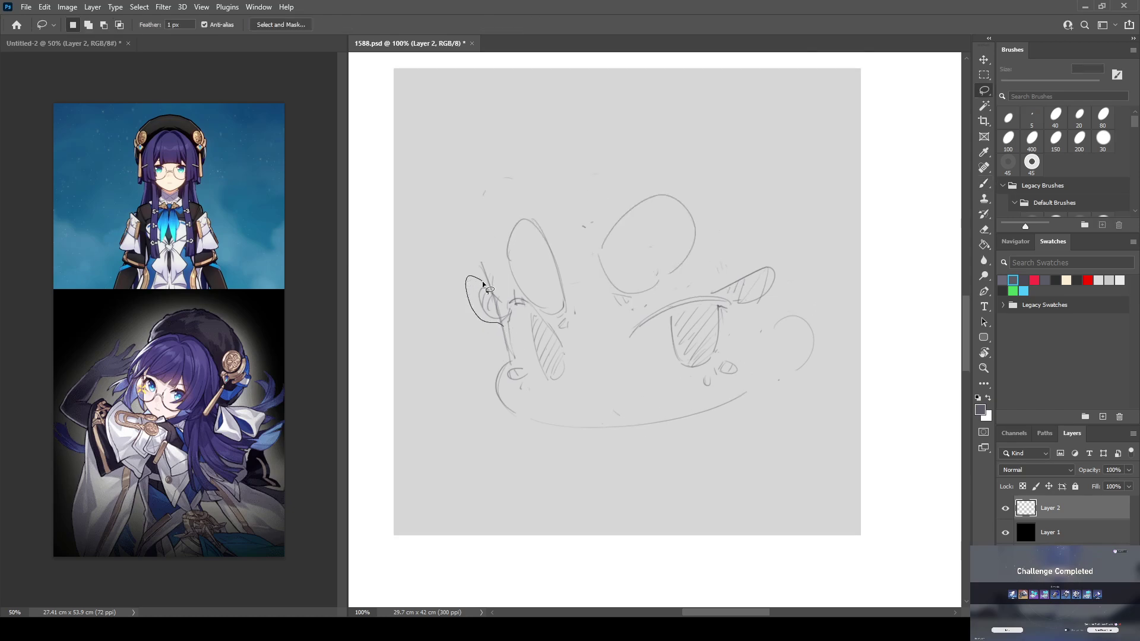
pyautogui.moveTo(500, 232)
pyautogui.mouseDown()
pyautogui.moveTo(811, 249)
pyautogui.moveTo(759, 352)
pyautogui.mouseUp()
pyautogui.moveTo(686, 403)
pyautogui.mouseDown()
pyautogui.moveTo(530, 405)
pyautogui.moveTo(502, 381)
pyautogui.moveTo(523, 326)
pyautogui.mouseUp()
pyautogui.hotkey('ctrl', 'alt', '2')
pyautogui.hotkey('ctrl', 'd')
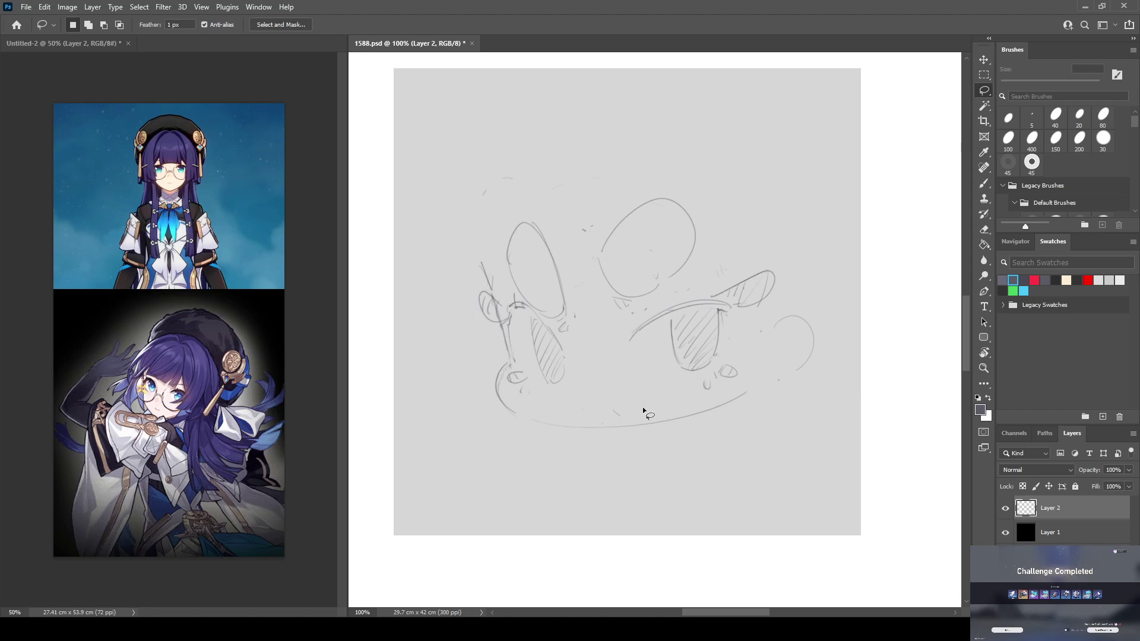
# Sketch a small arched mouth just above the chin line and touch up the right eye's outer lash shape
pyautogui.press('b')
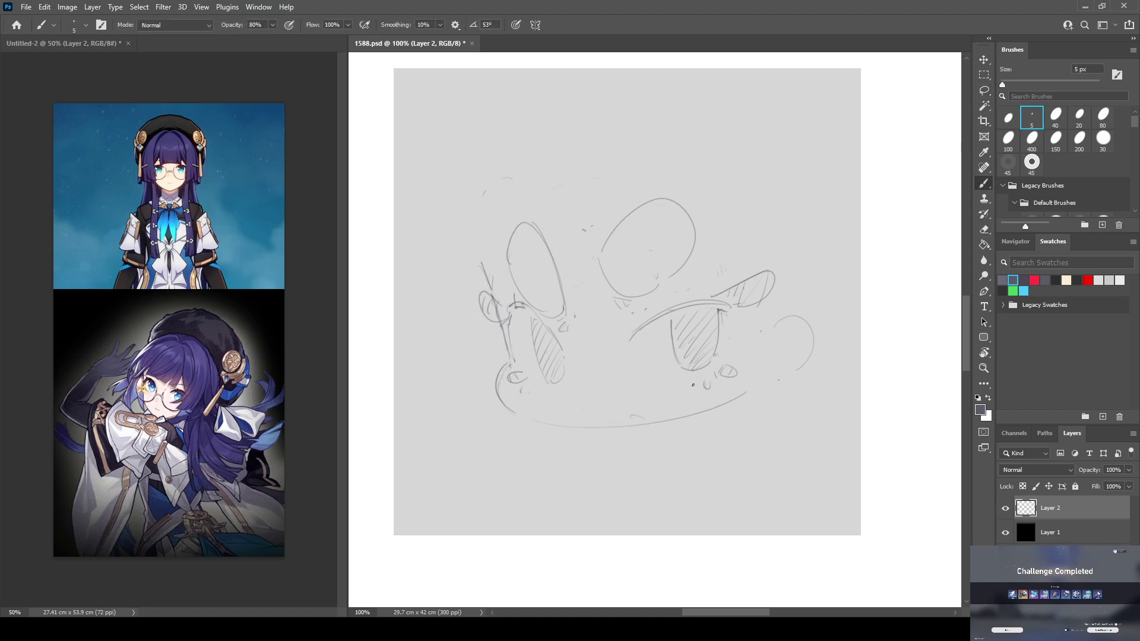
pyautogui.moveTo(759, 304); pyautogui.dragTo(774, 278)
pyautogui.moveTo(623, 432)
pyautogui.mouseDown()
pyautogui.moveTo(660, 448)
pyautogui.moveTo(629, 431)
pyautogui.moveTo(655, 428)
pyautogui.moveTo(631, 436)
pyautogui.mouseUp()
pyautogui.hotkey('ctrl', 'z')
# Set the opacity of Layer 2 to 60% and add a new layer above it
pyautogui.moveTo(1129, 470); pyautogui.dragTo(1105, 498)
pyautogui.hotkey('ctrl', 'shift', 'alt', 'n')
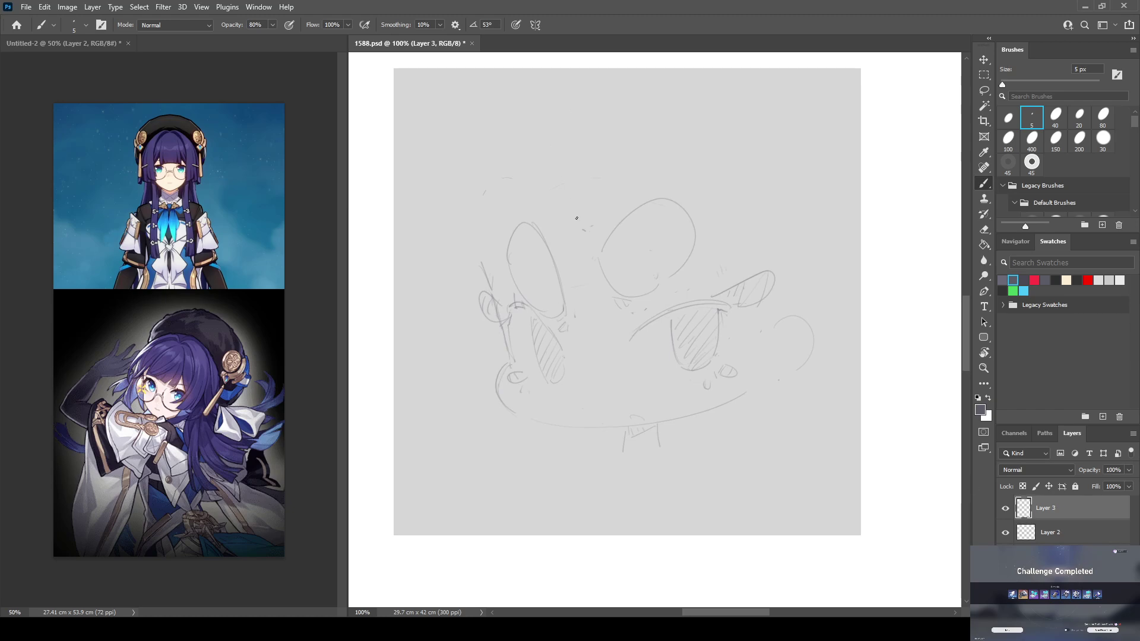
# Sketch the bangs on Layer 3 as long strands over the left eye, the centre of the face, and the right eye
pyautogui.moveTo(528, 279); pyautogui.dragTo(605, 355)
pyautogui.moveTo(629, 196)
pyautogui.mouseDown()
pyautogui.moveTo(639, 315)
pyautogui.moveTo(698, 316)
pyautogui.mouseUp()
pyautogui.moveTo(670, 175)
pyautogui.mouseDown()
pyautogui.moveTo(715, 289)
pyautogui.moveTo(727, 279)
pyautogui.mouseUp()
pyautogui.moveTo(718, 345); pyautogui.dragTo(719, 377)
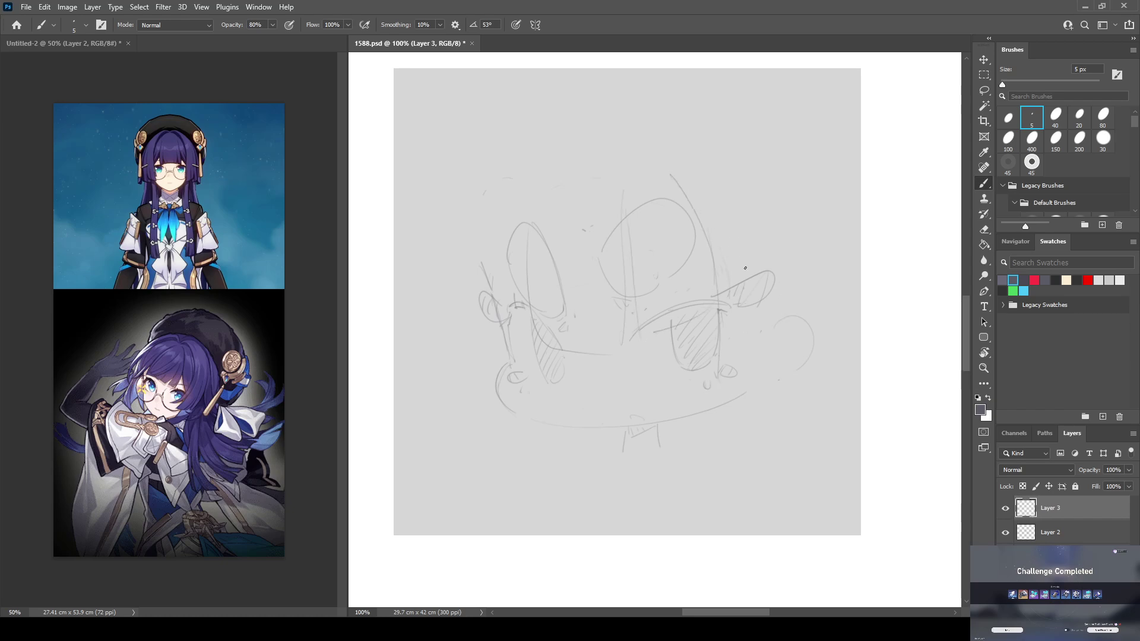
pyautogui.hotkey('ctrl', 'z')
# Sketch the side locks on Layer 3, framing the right cheek and the left side of the face
pyautogui.moveTo(726, 301)
pyautogui.mouseDown()
pyautogui.moveTo(772, 394)
pyautogui.moveTo(787, 377)
pyautogui.mouseUp()
pyautogui.moveTo(742, 189); pyautogui.dragTo(790, 364)
pyautogui.moveTo(520, 246); pyautogui.dragTo(520, 281)
pyautogui.moveTo(495, 219)
pyautogui.mouseDown()
pyautogui.moveTo(484, 374)
pyautogui.moveTo(518, 377)
pyautogui.moveTo(525, 325)
pyautogui.mouseUp()
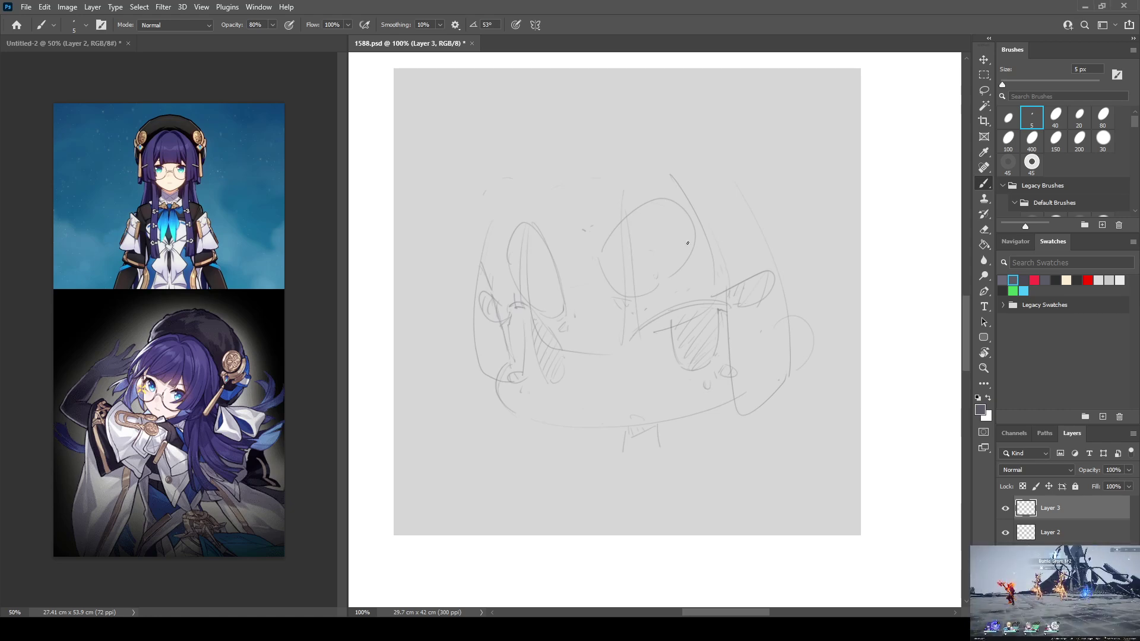
# Erase the small arched mouth from Layer 2 and return to the brush on Layer 3
pyautogui.click(1045, 532)
pyautogui.press('e')
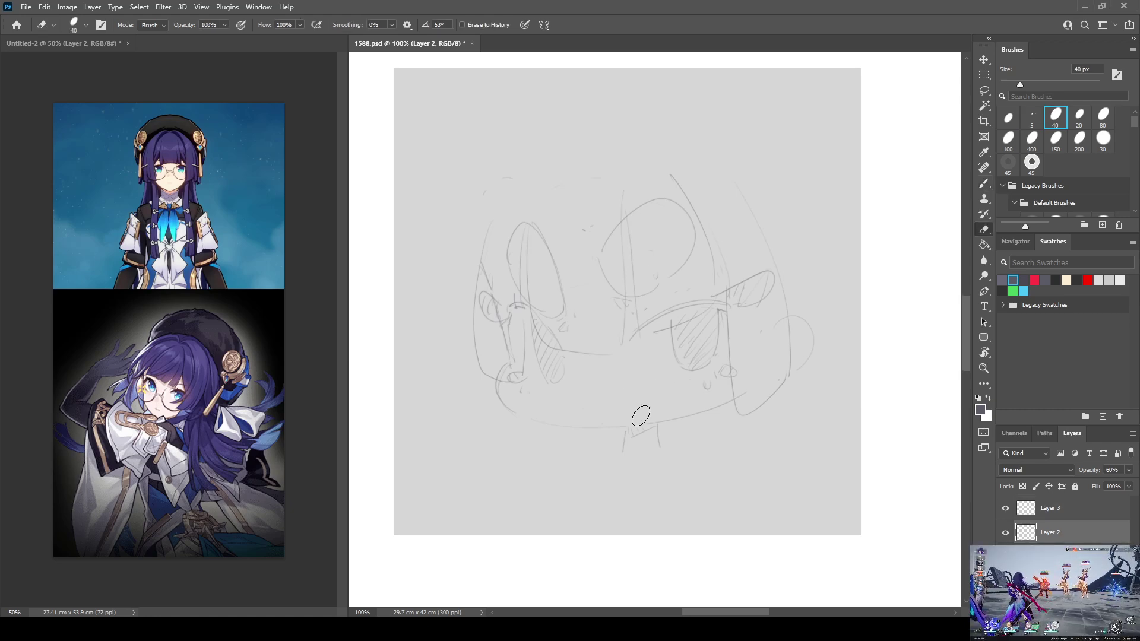
pyautogui.click(1052, 518)
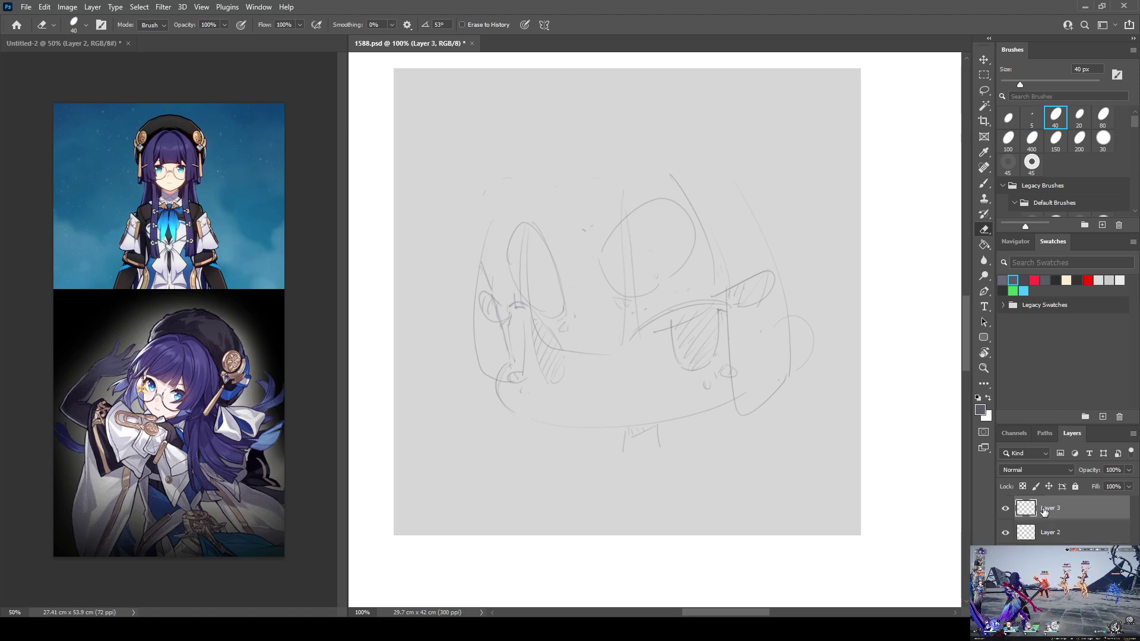
pyautogui.press('b')
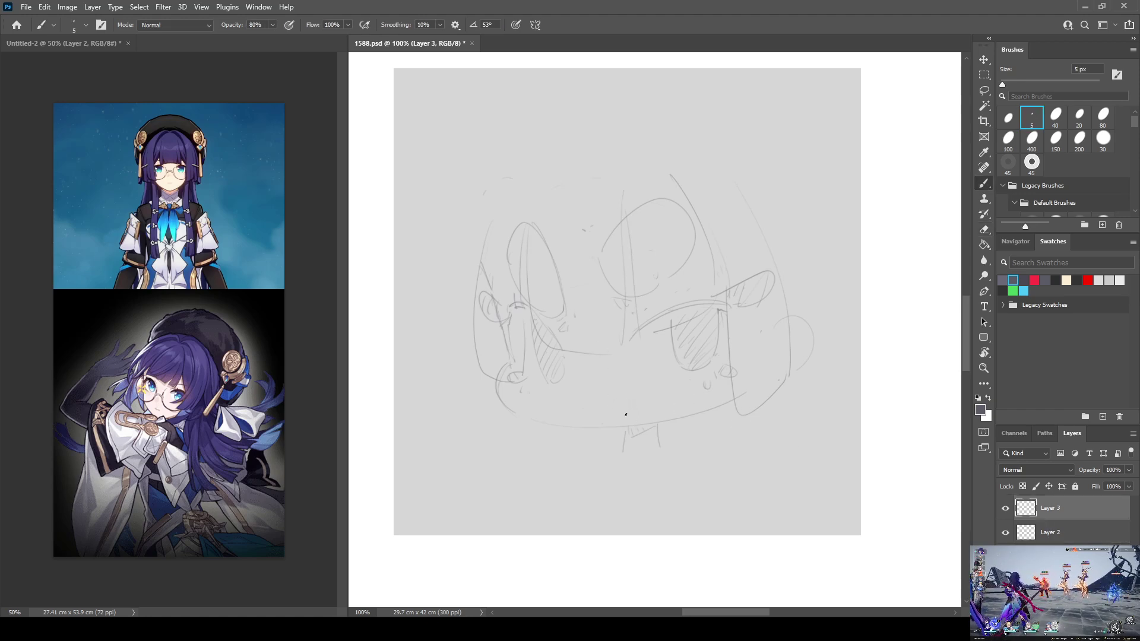
# Try several small mouth marks just above the chin on Layer 3 and erase them
pyautogui.keyDown('alt'); pyautogui.click(617, 400); pyautogui.keyUp('alt')
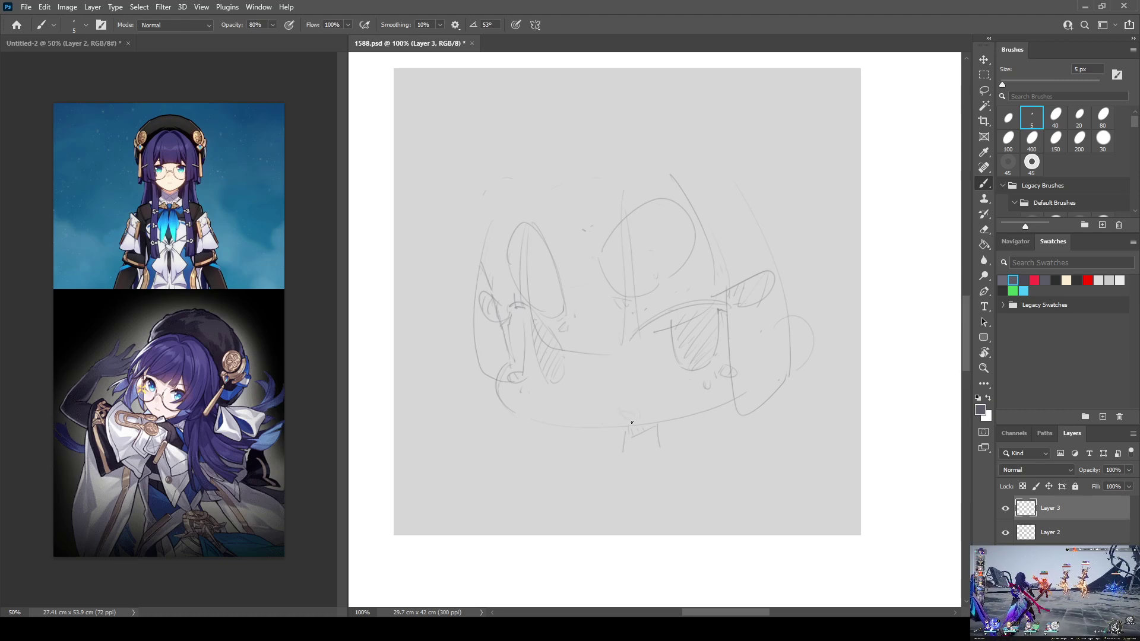
pyautogui.keyDown('alt'); pyautogui.click(615, 402); pyautogui.keyUp('alt')
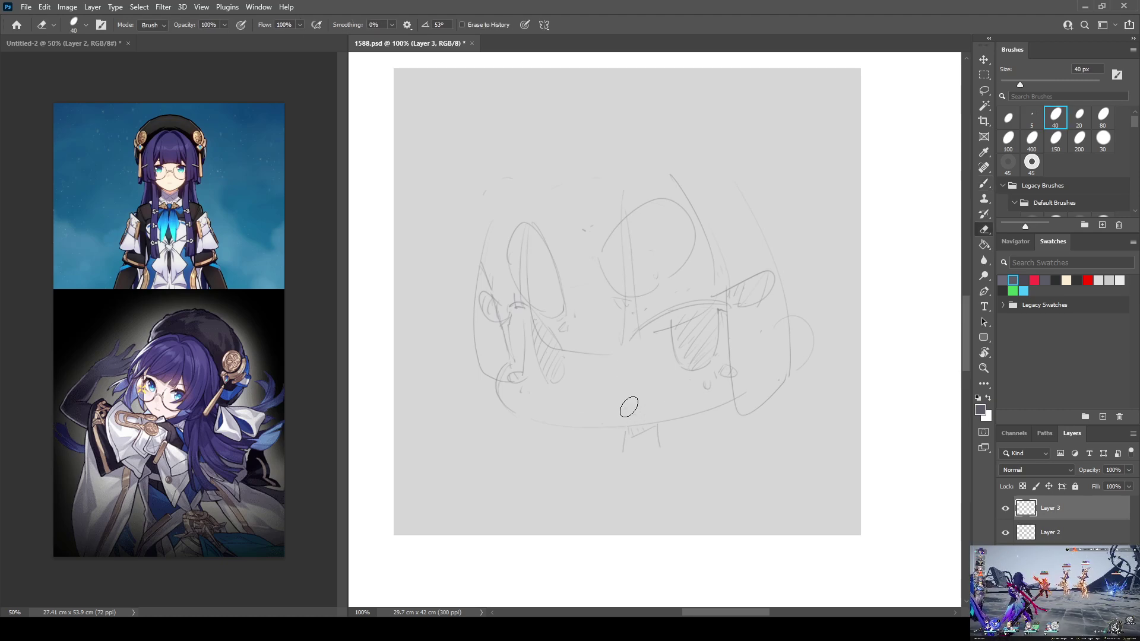
pyautogui.keyDown('alt'); pyautogui.click(630, 415); pyautogui.keyUp('alt')
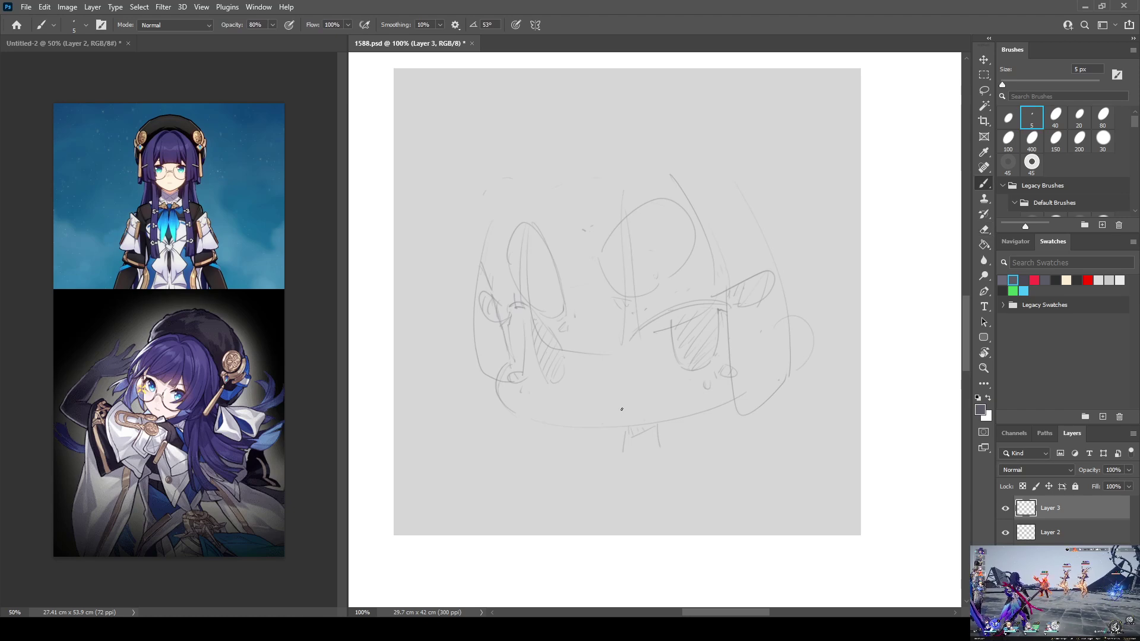
pyautogui.keyDown('alt'); pyautogui.click(639, 407); pyautogui.keyUp('alt')
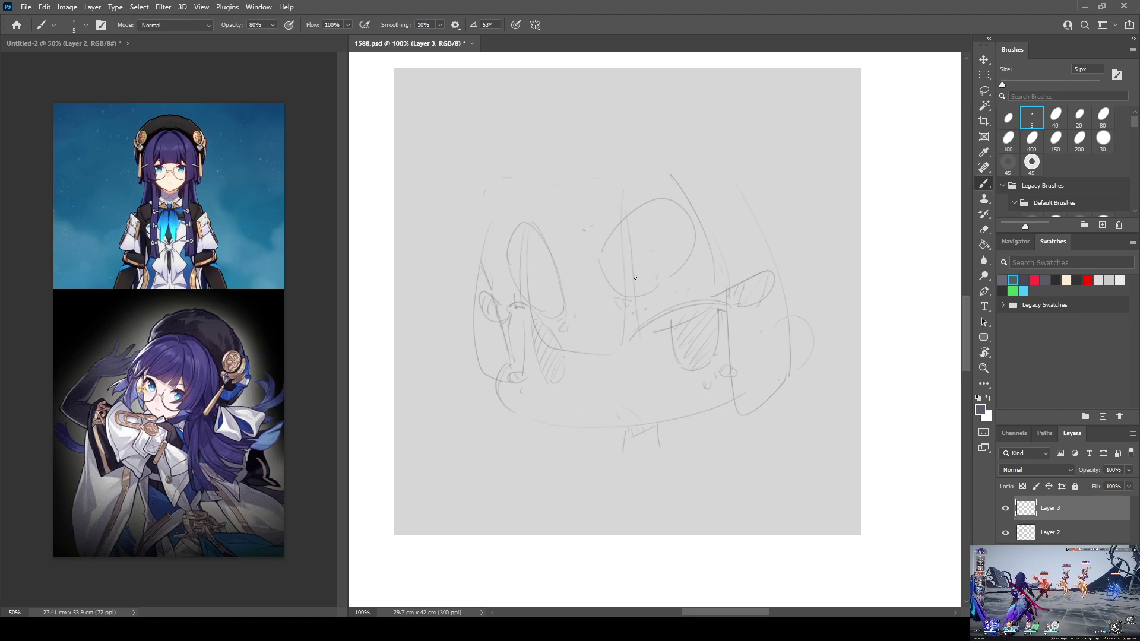
pyautogui.press('e')
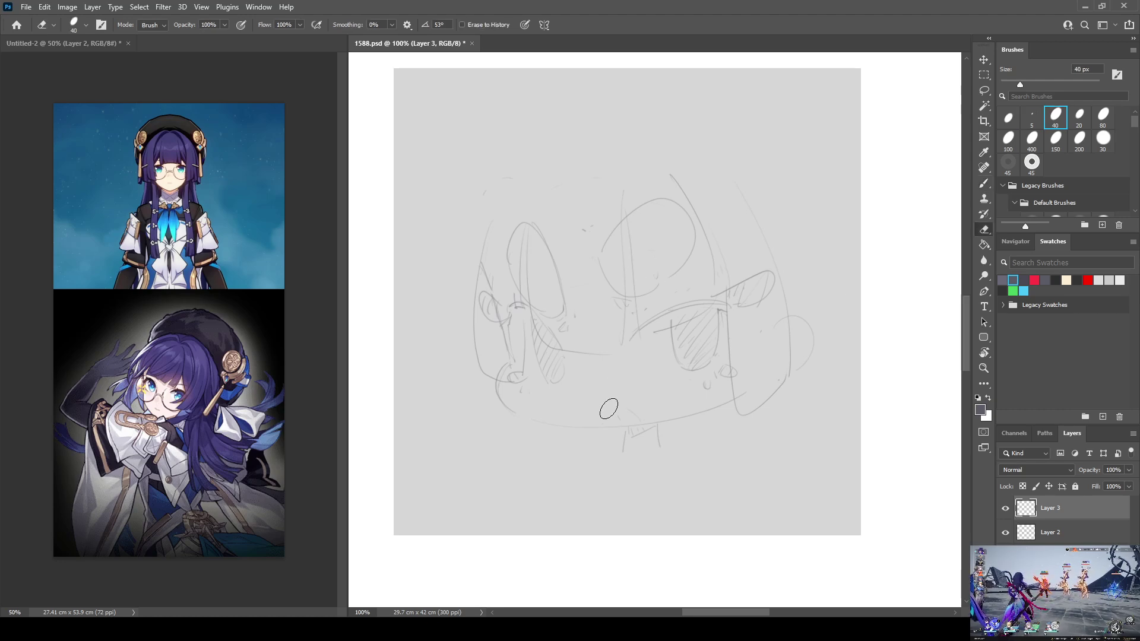
pyautogui.press('b')
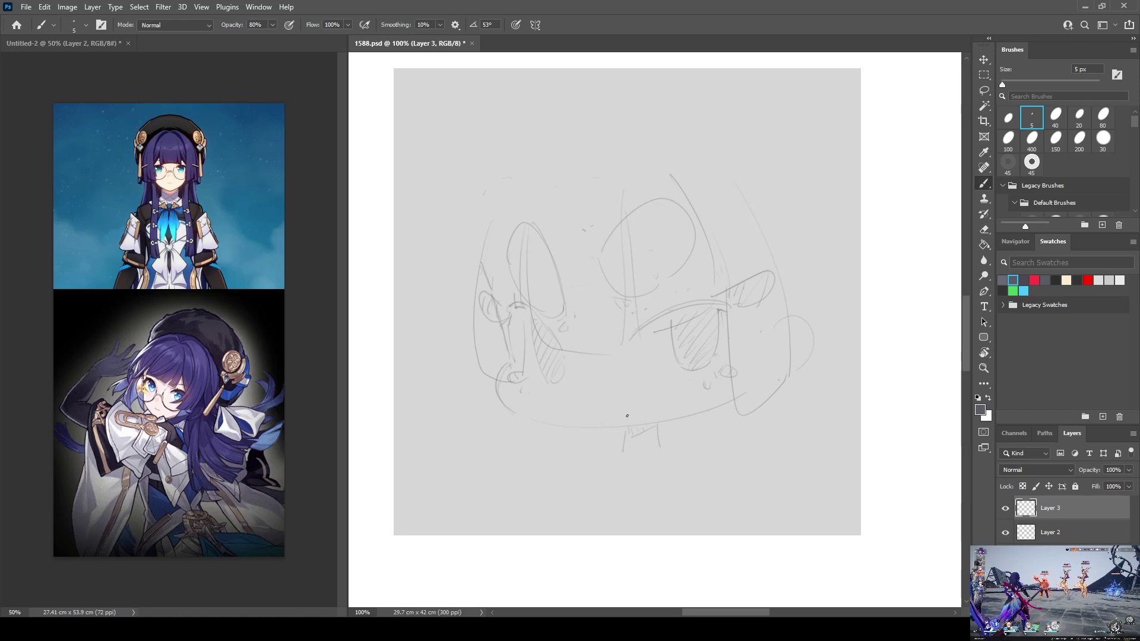
pyautogui.press('e')
pyautogui.press('b')
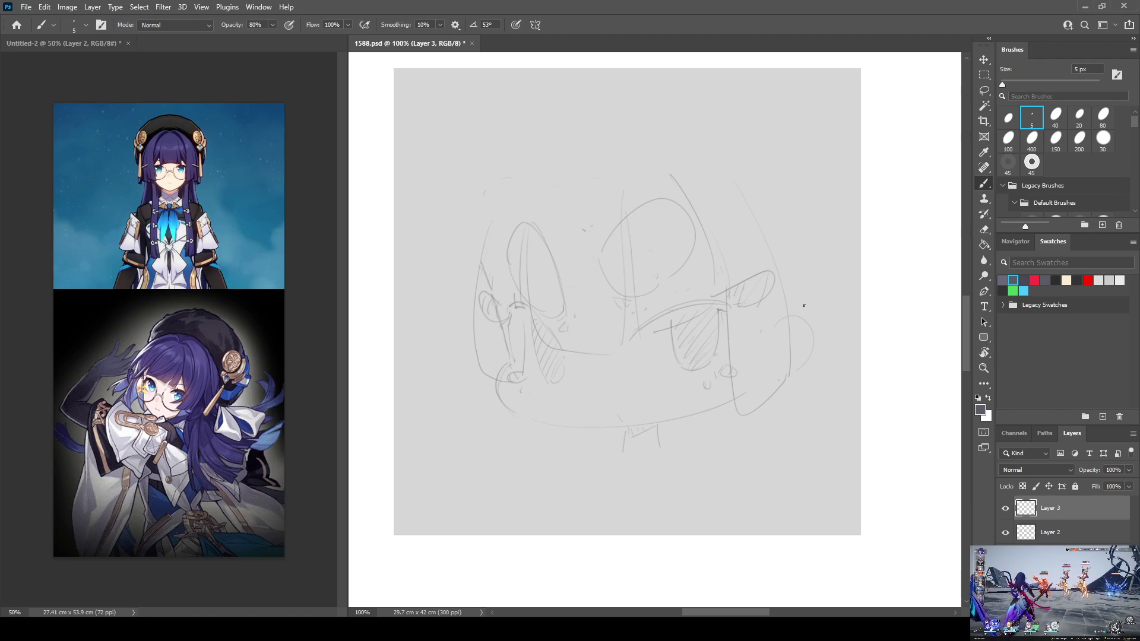
# Sketch curved outer hair outlines on both sides of the head on Layer 3
pyautogui.moveTo(783, 205); pyautogui.dragTo(827, 334)
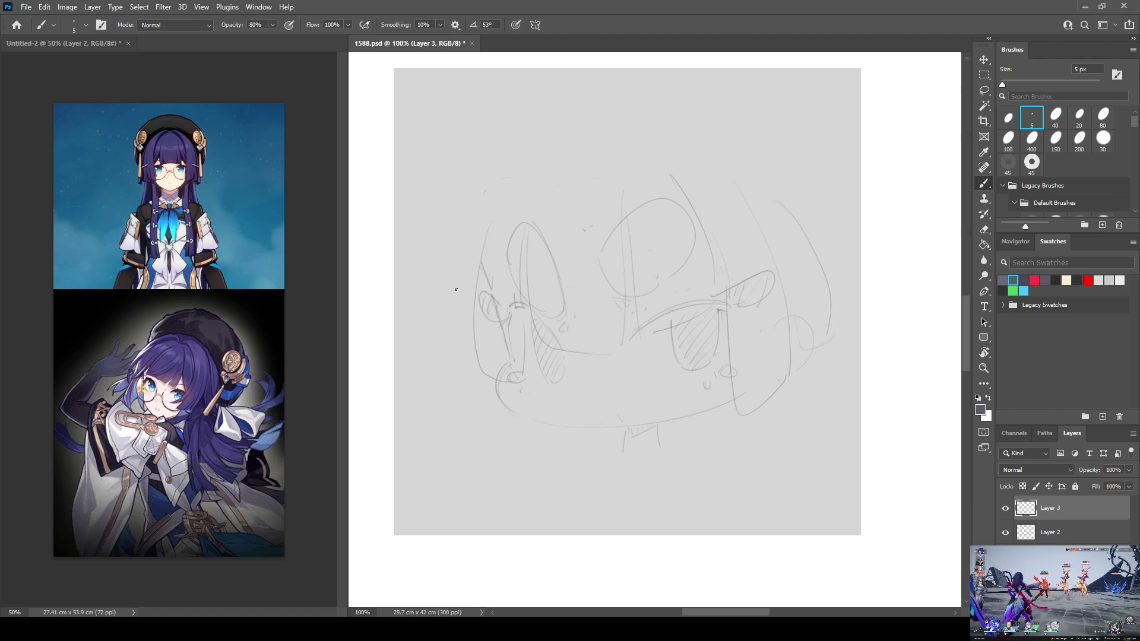
pyautogui.moveTo(465, 266)
pyautogui.mouseDown()
pyautogui.moveTo(456, 309)
pyautogui.moveTo(475, 334)
pyautogui.mouseUp()
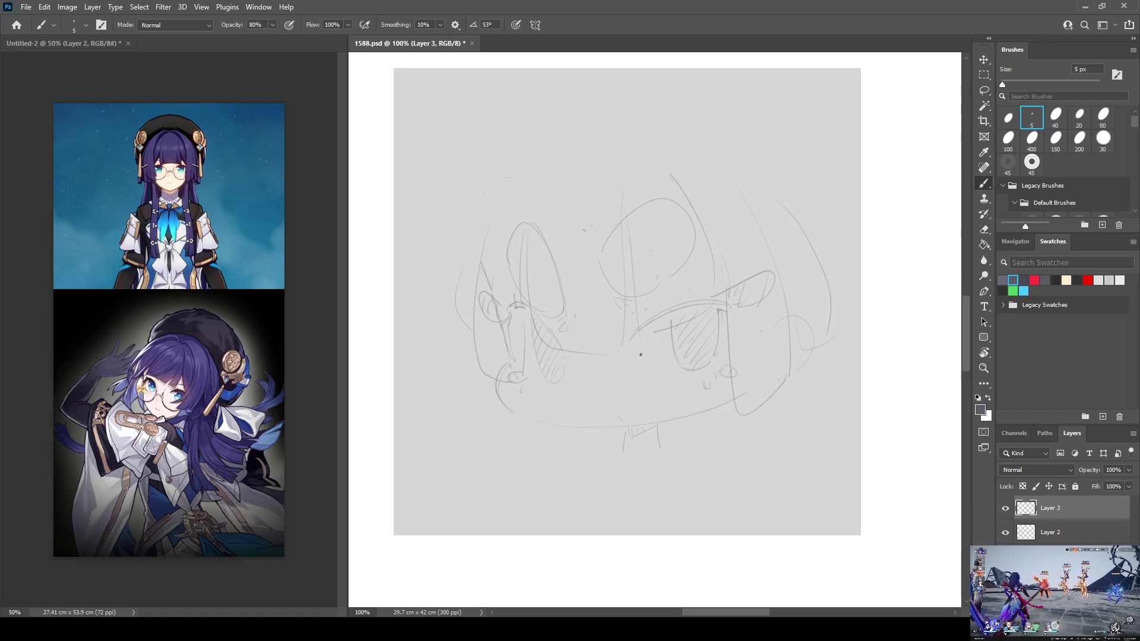
# Sketch a flower-like ruffled neck bow below the chin on Layer 3, with looped petals around a small centre
pyautogui.moveTo(656, 430)
pyautogui.mouseDown()
pyautogui.moveTo(646, 466)
pyautogui.moveTo(671, 443)
pyautogui.moveTo(625, 442)
pyautogui.moveTo(619, 462)
pyautogui.moveTo(612, 438)
pyautogui.mouseUp()
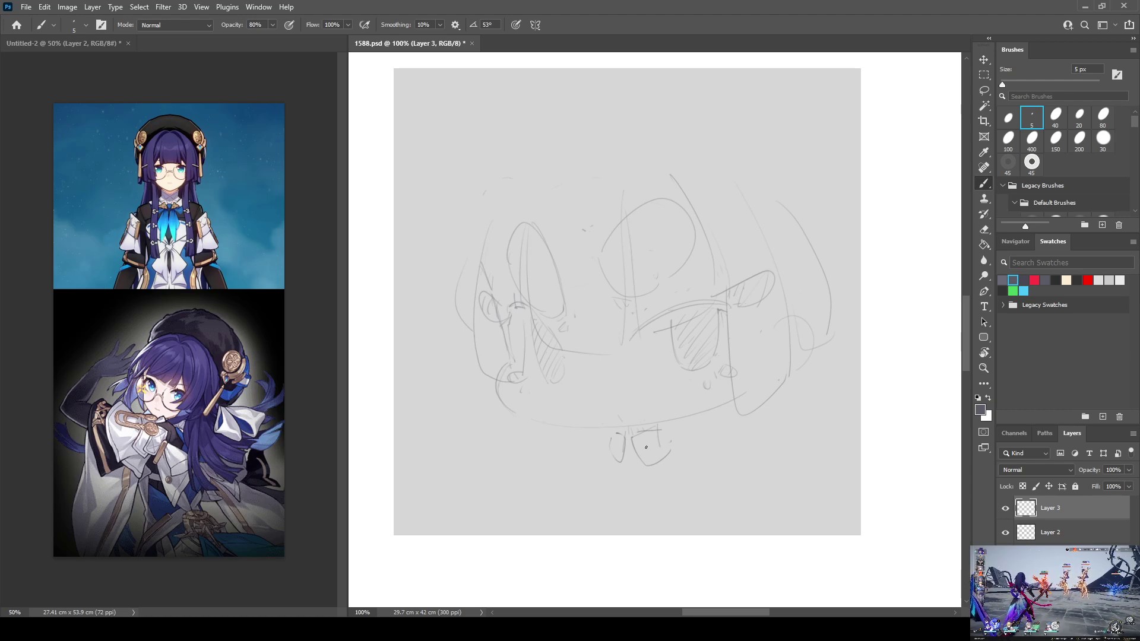
pyautogui.moveTo(622, 458)
pyautogui.mouseDown()
pyautogui.moveTo(661, 453)
pyautogui.moveTo(652, 471)
pyautogui.moveTo(634, 473)
pyautogui.moveTo(596, 445)
pyautogui.moveTo(617, 479)
pyautogui.mouseUp()
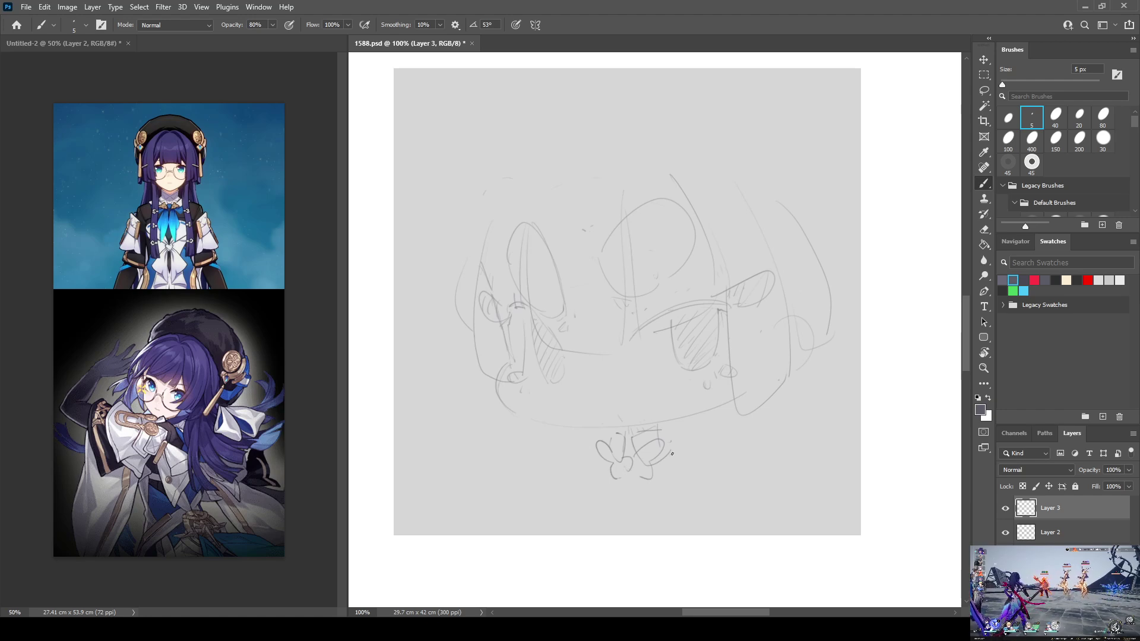
pyautogui.moveTo(666, 455)
pyautogui.mouseDown()
pyautogui.moveTo(689, 472)
pyautogui.moveTo(660, 480)
pyautogui.mouseUp()
pyautogui.moveTo(598, 448)
pyautogui.mouseDown()
pyautogui.moveTo(608, 501)
pyautogui.moveTo(622, 482)
pyautogui.moveTo(624, 500)
pyautogui.moveTo(635, 487)
pyautogui.mouseUp()
pyautogui.moveTo(634, 486); pyautogui.dragTo(646, 487)
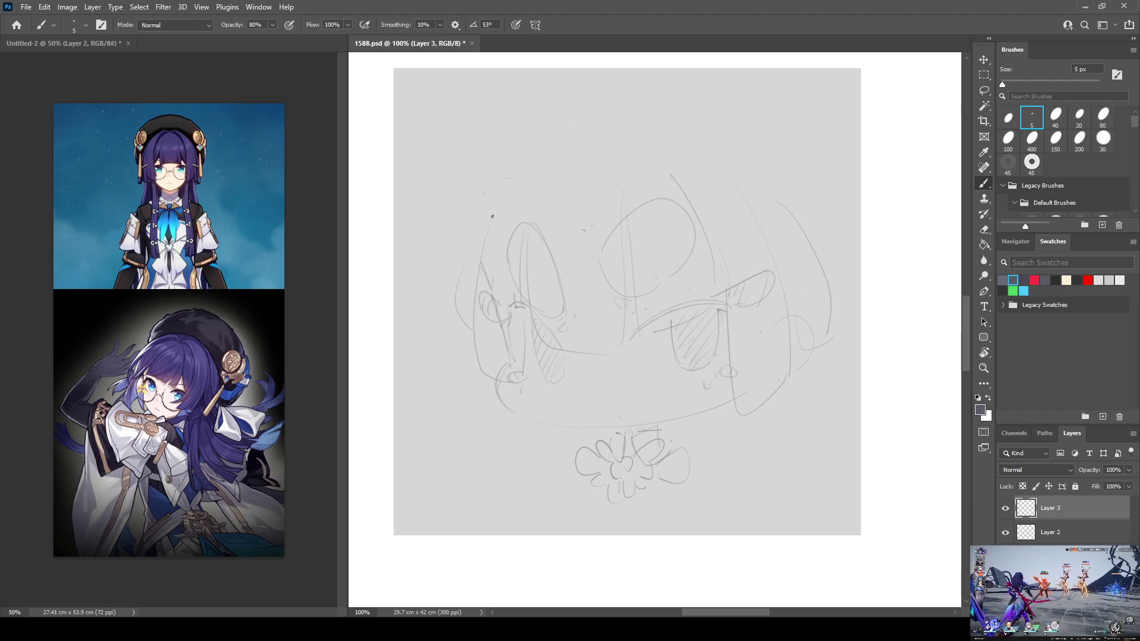
# Shrink the sketch on Layers 2 and 3 together slightly, shifting the head down and left, and reselect Layer 3
pyautogui.keyDown('shift'); pyautogui.click(1054, 533); pyautogui.keyUp('shift')
pyautogui.hotkey('ctrl', 't')
pyautogui.moveTo(832, 178); pyautogui.dragTo(796, 203)
pyautogui.press('Return')
pyautogui.click(1049, 508)
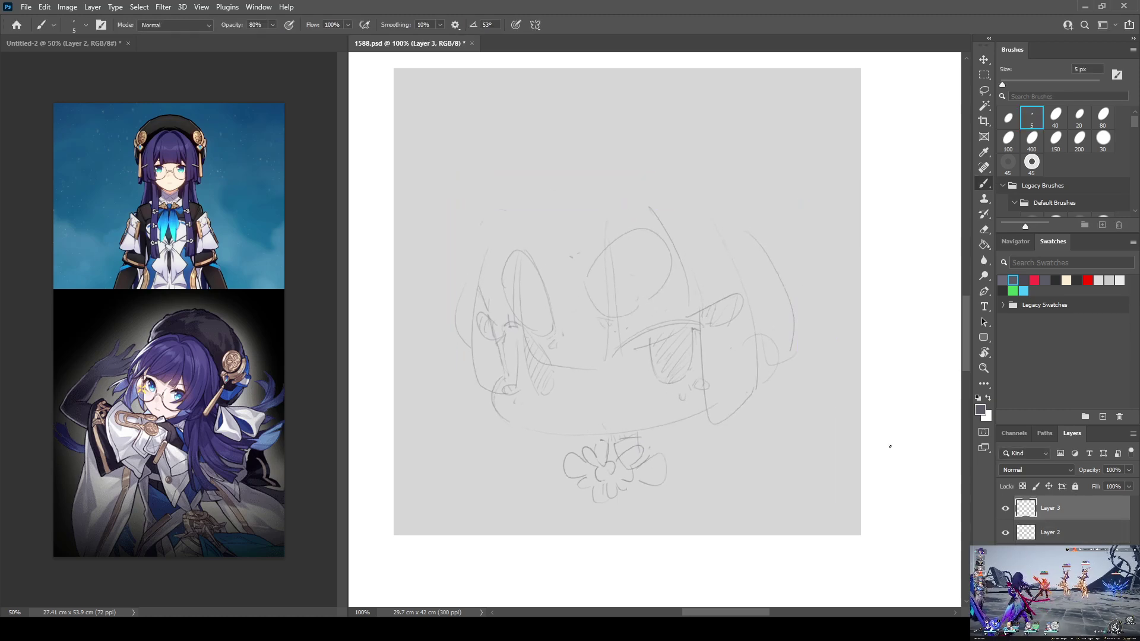
# Rough in the shoulder shapes on both sides of the neck bow on Layer 3
pyautogui.press('e')
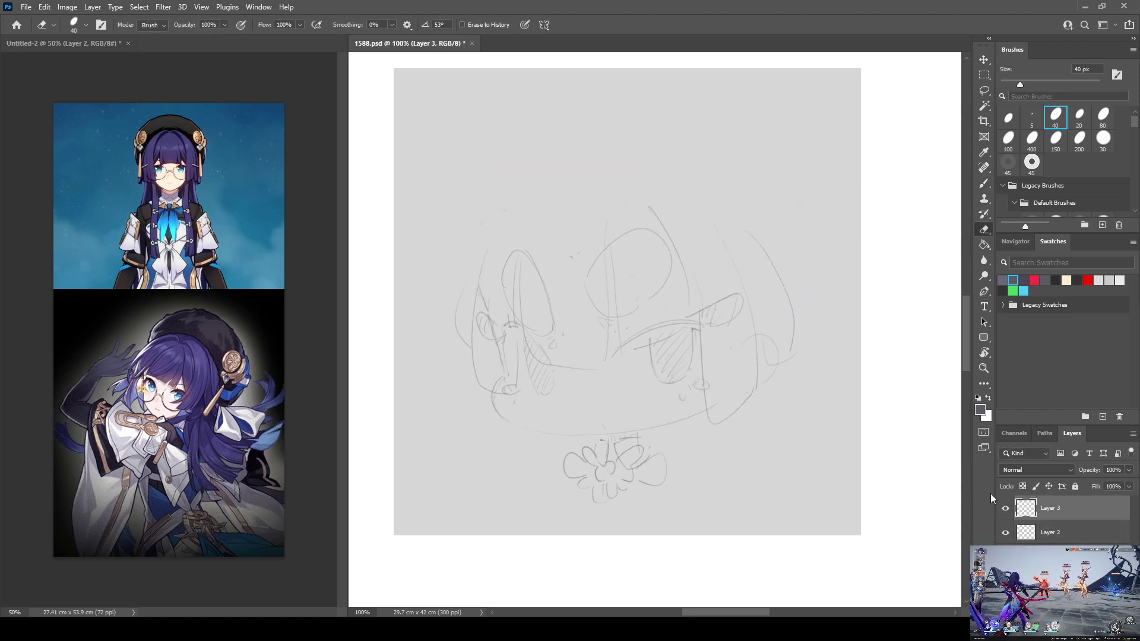
pyautogui.press('v')
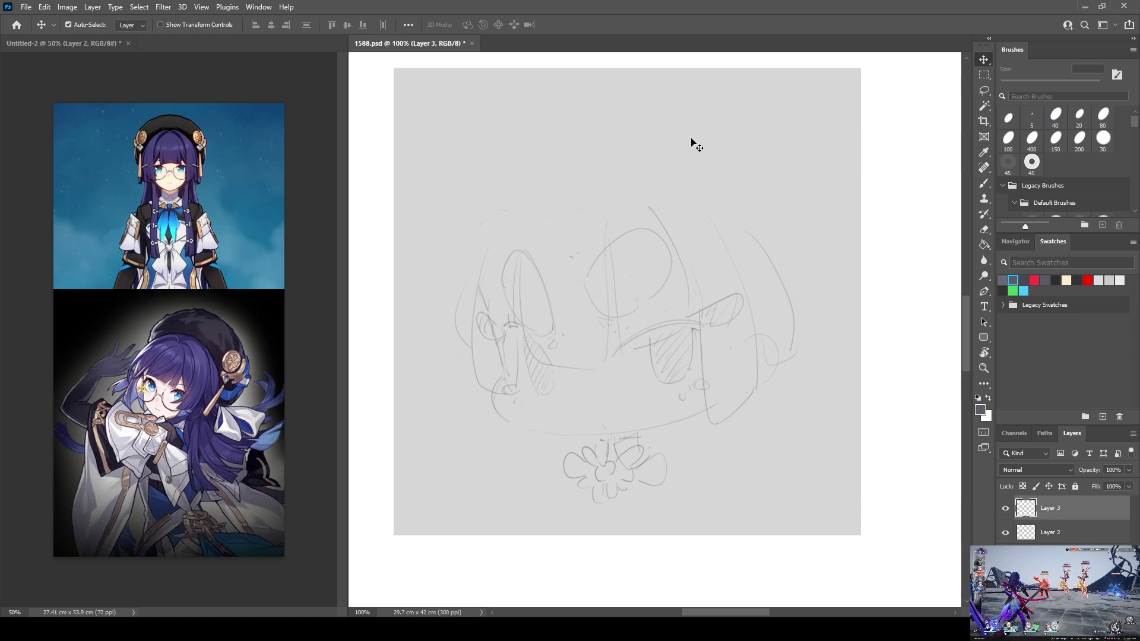
pyautogui.press('b')
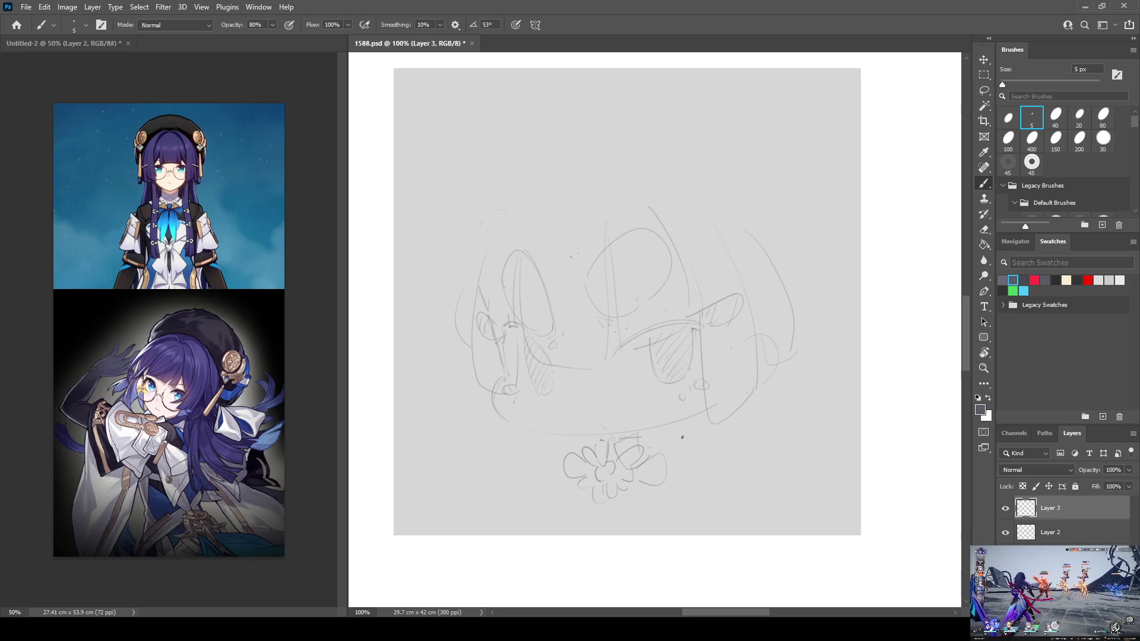
pyautogui.keyDown('alt'); pyautogui.moveTo(687, 445); pyautogui.dragTo(732, 504); pyautogui.keyUp('alt')
pyautogui.moveTo(725, 433); pyautogui.dragTo(741, 505)
pyautogui.moveTo(522, 440)
pyautogui.mouseDown()
pyautogui.moveTo(490, 479)
pyautogui.moveTo(546, 459)
pyautogui.mouseUp()
# Redraw the right shoulder shape as a taller rounded form on Layer 3 and add round details inside both shoulder shapes
pyautogui.press('e')
pyautogui.moveTo(693, 493)
pyautogui.mouseDown()
pyautogui.moveTo(705, 466)
pyautogui.moveTo(728, 473)
pyautogui.mouseUp()
pyautogui.press('b')
pyautogui.moveTo(702, 431); pyautogui.dragTo(740, 502)
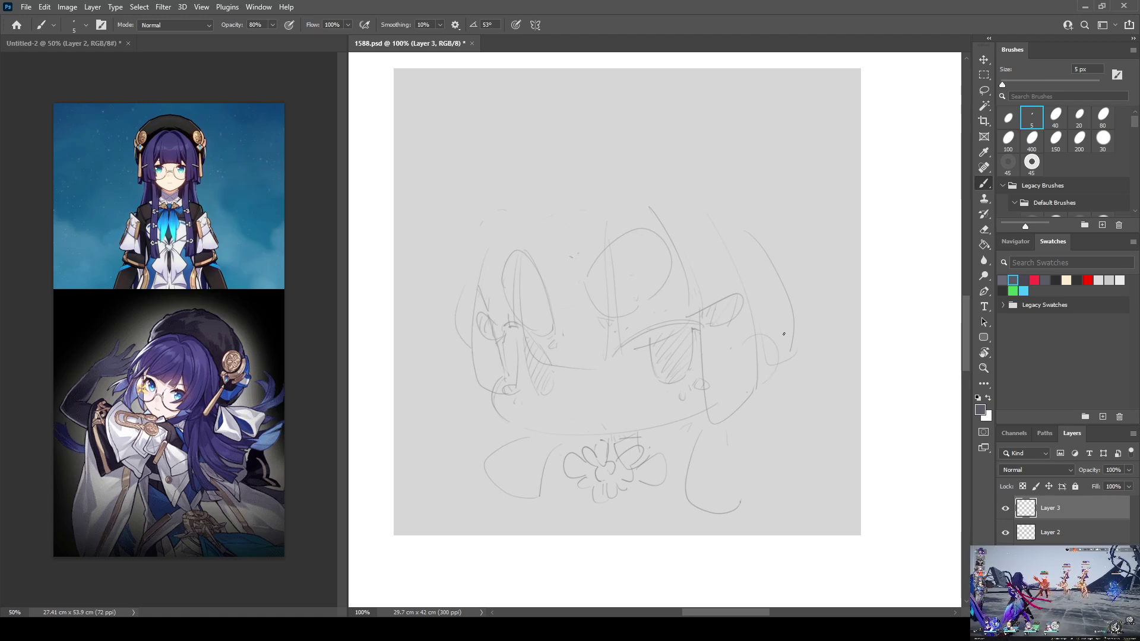
pyautogui.press('e')
pyautogui.moveTo(694, 454)
pyautogui.mouseDown()
pyautogui.moveTo(691, 504)
pyautogui.moveTo(730, 511)
pyautogui.mouseUp()
pyautogui.press('b')
pyautogui.moveTo(698, 436)
pyautogui.mouseDown()
pyautogui.moveTo(715, 519)
pyautogui.moveTo(740, 501)
pyautogui.moveTo(746, 440)
pyautogui.moveTo(770, 407)
pyautogui.mouseUp()
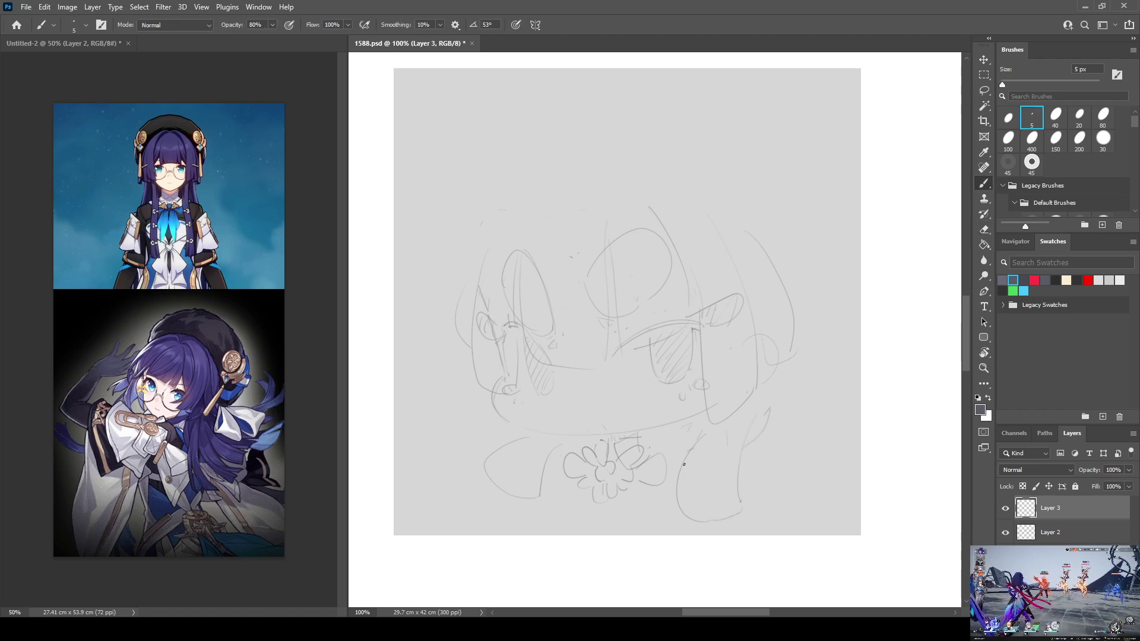
pyautogui.moveTo(693, 480); pyautogui.dragTo(692, 509)
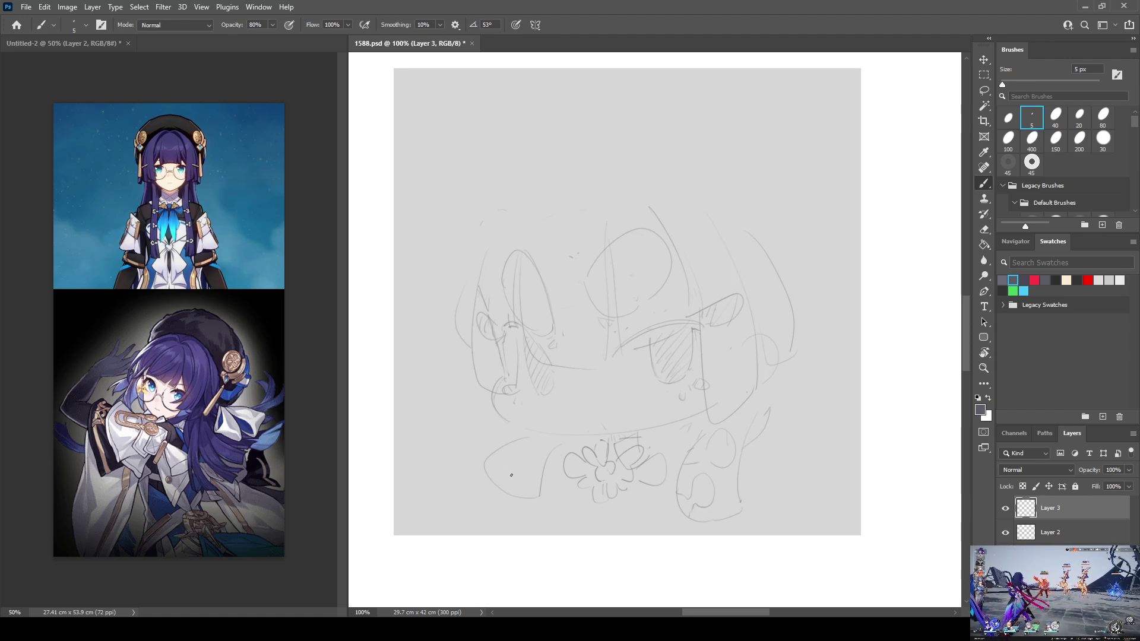
pyautogui.moveTo(533, 474); pyautogui.dragTo(520, 484)
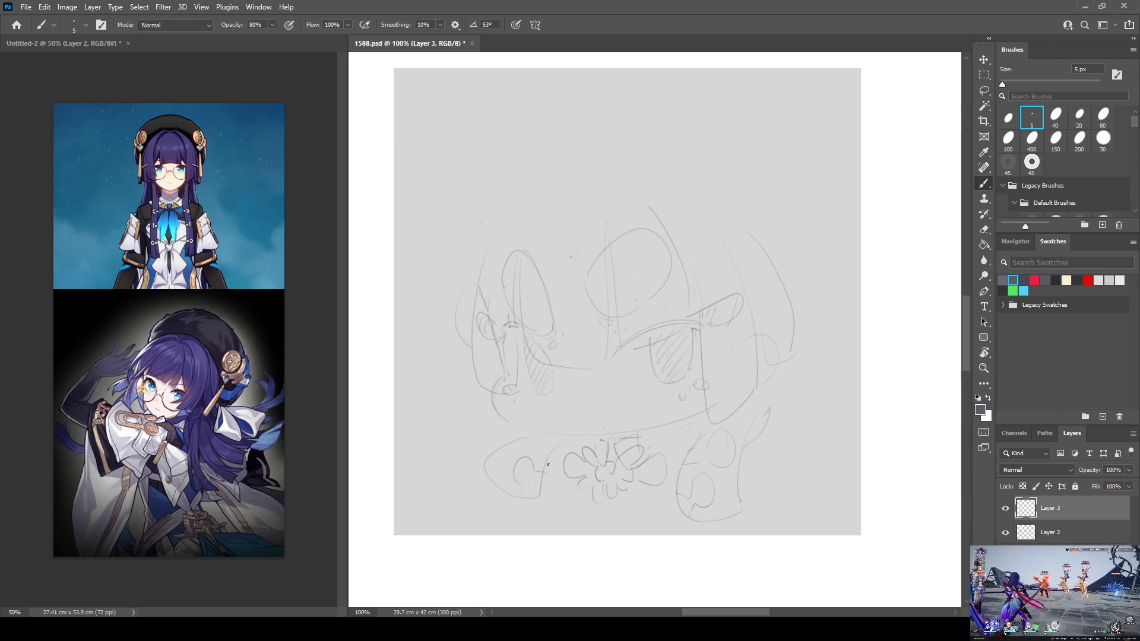
# Erase and redraw the centre bang on Layer 3, with a short curved lower edge between the eyes
pyautogui.press('e')
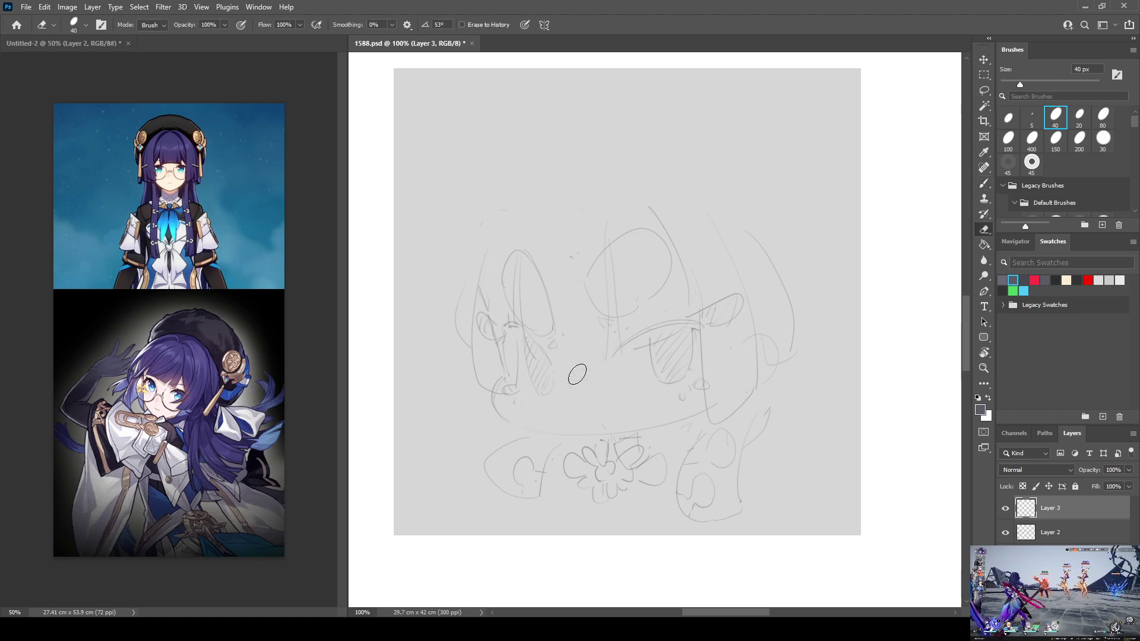
pyautogui.press('b')
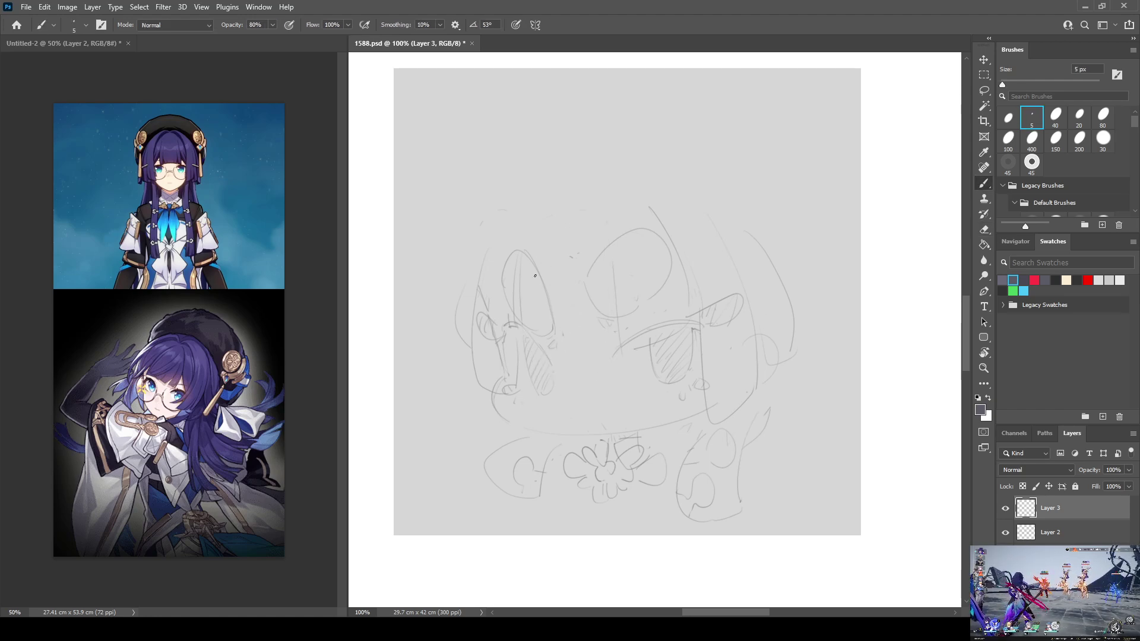
pyautogui.press('e')
pyautogui.press('b')
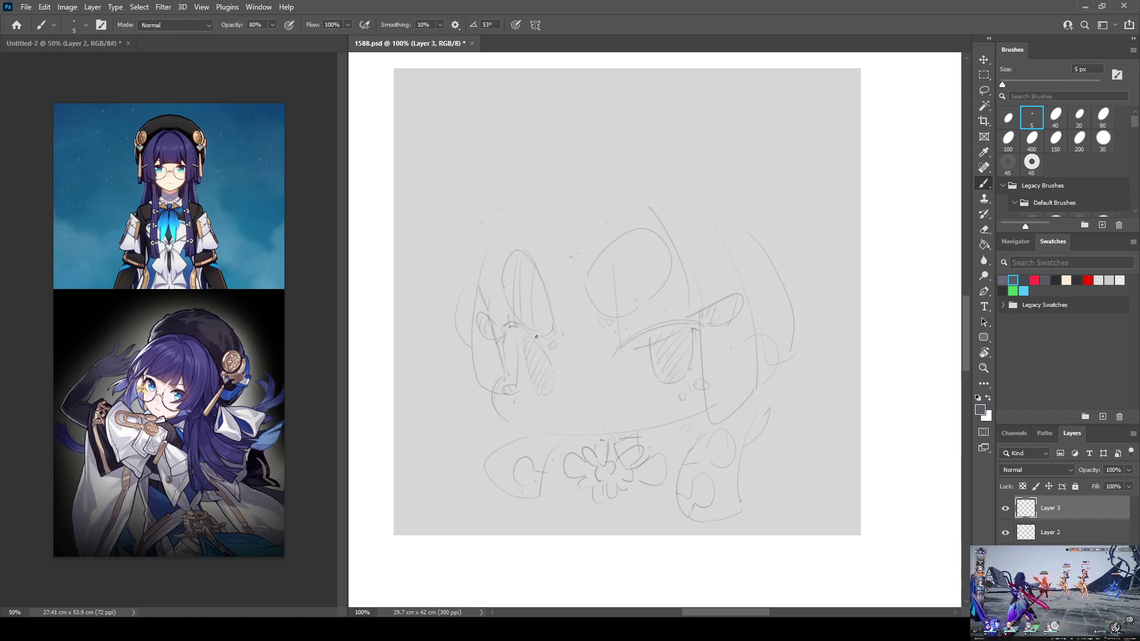
pyautogui.moveTo(562, 365)
pyautogui.mouseDown()
pyautogui.moveTo(611, 359)
pyautogui.moveTo(620, 275)
pyautogui.mouseUp()
pyautogui.press('e')
pyautogui.press('b')
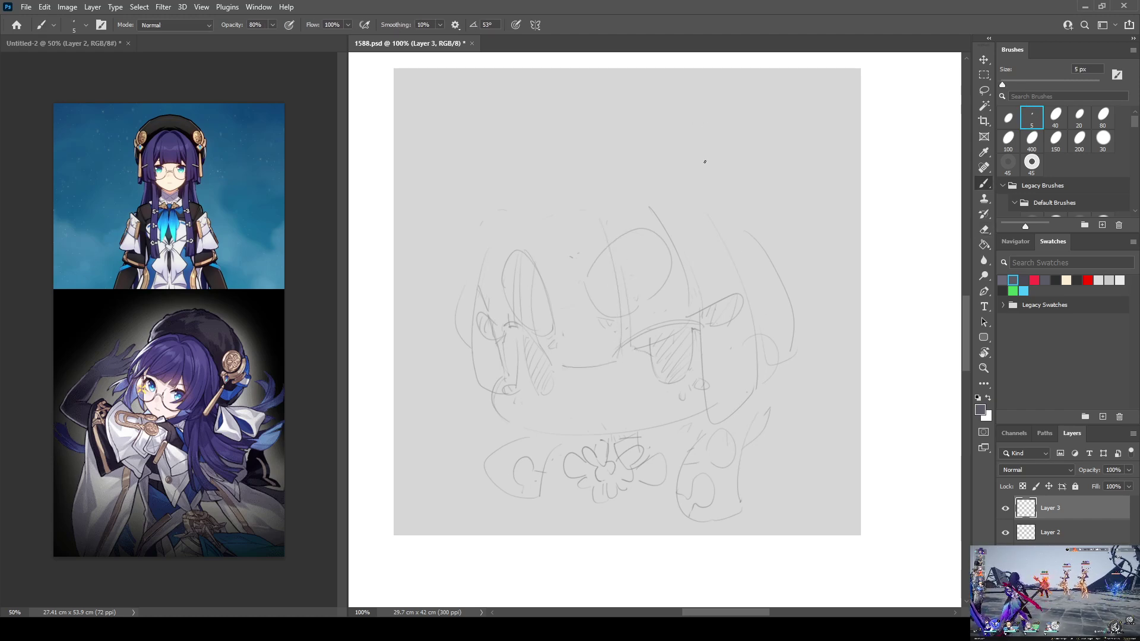
# Add small hair ornaments on both sides of the head, and try a low crown arc before undoing it
pyautogui.moveTo(744, 272); pyautogui.dragTo(749, 279)
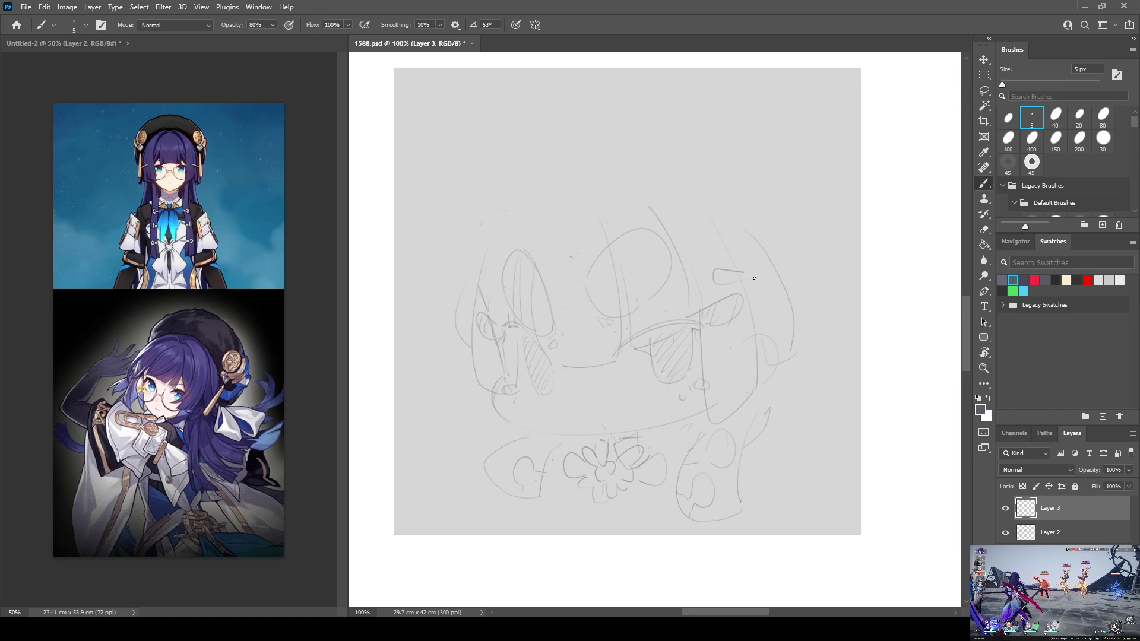
pyautogui.moveTo(486, 285)
pyautogui.mouseDown()
pyautogui.moveTo(476, 252)
pyautogui.moveTo(549, 172)
pyautogui.moveTo(619, 163)
pyautogui.moveTo(665, 170)
pyautogui.mouseUp()
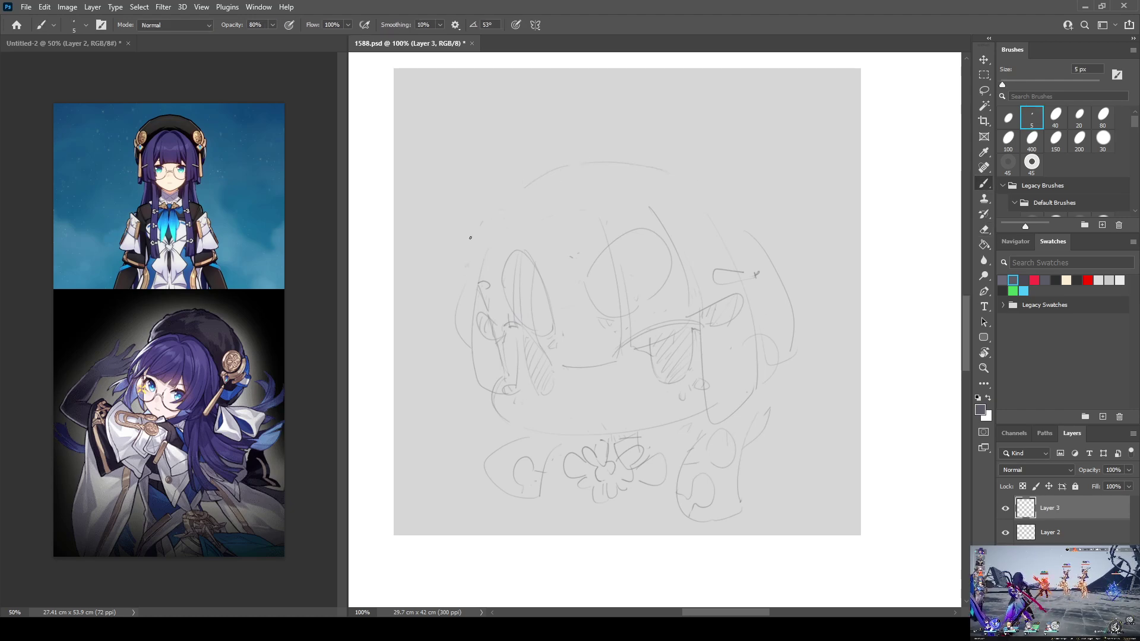
pyautogui.hotkey('ctrl', 'z')
# Sketch a higher crown outline on Layer 3, arching from the left side of the head to the upper right
pyautogui.moveTo(529, 178)
pyautogui.mouseDown()
pyautogui.moveTo(613, 146)
pyautogui.moveTo(689, 156)
pyautogui.mouseUp()
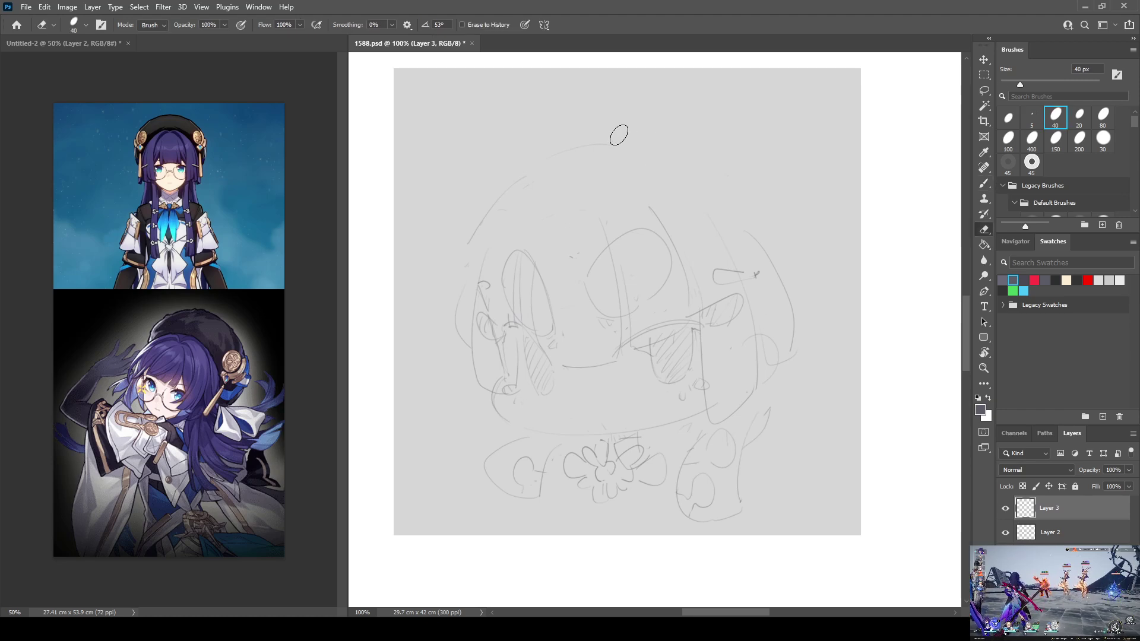
pyautogui.press('e')
pyautogui.press('b')
pyautogui.press('e')
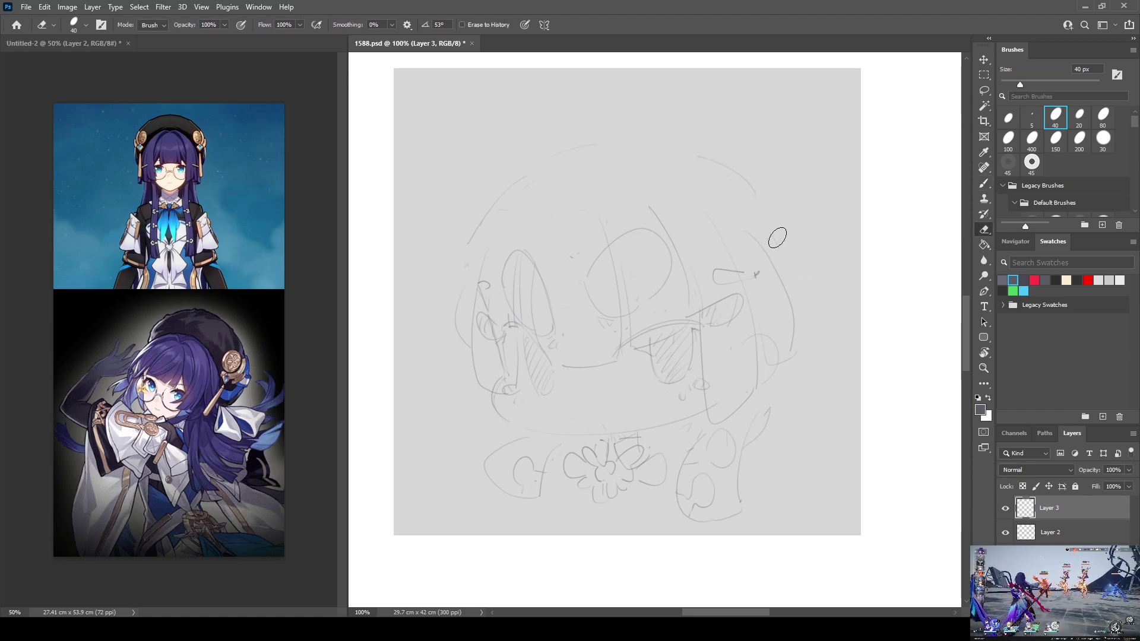
# Redraw the right hair outline farther out, curving from the crown down to cheek level
pyautogui.press(',')
pyautogui.press('b')
pyautogui.moveTo(799, 333); pyautogui.dragTo(793, 360)
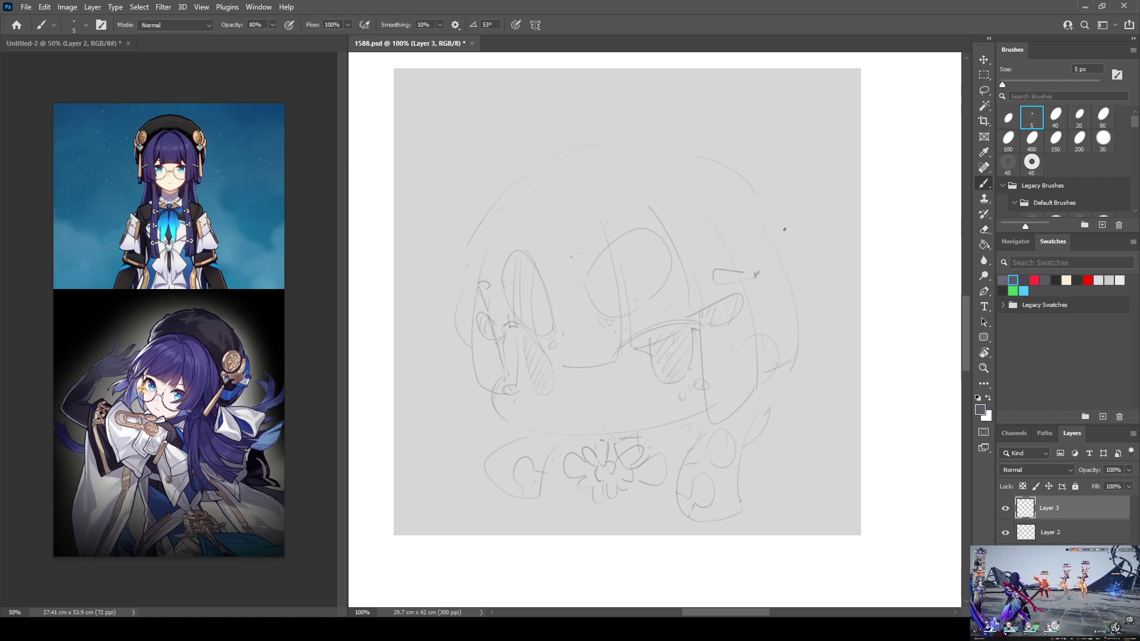
pyautogui.moveTo(761, 193)
pyautogui.mouseDown()
pyautogui.moveTo(814, 323)
pyautogui.moveTo(807, 351)
pyautogui.mouseUp()
# Redraw the left hair outline from the crown to the cheek, adding a rounded bulge beside the lower face
pyautogui.press('e')
pyautogui.moveTo(497, 202); pyautogui.dragTo(462, 257)
pyautogui.press('b')
pyautogui.moveTo(498, 189)
pyautogui.mouseDown()
pyautogui.moveTo(461, 333)
pyautogui.moveTo(458, 282)
pyautogui.mouseUp()
pyautogui.press('e')
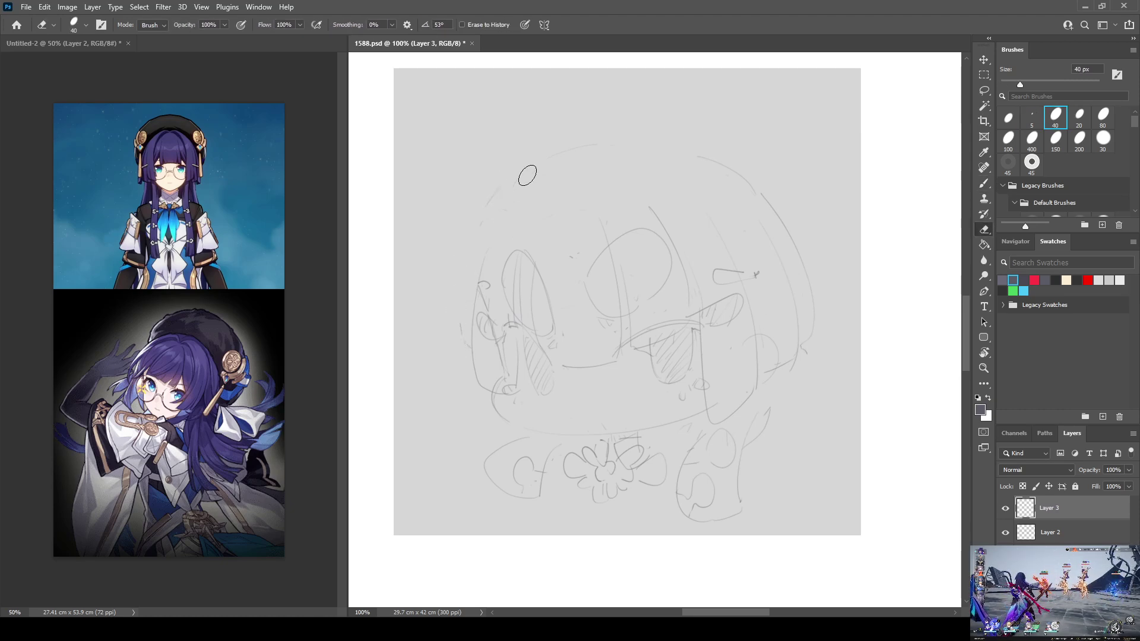
pyautogui.press('b')
pyautogui.moveTo(487, 209)
pyautogui.mouseDown()
pyautogui.moveTo(463, 349)
pyautogui.moveTo(460, 292)
pyautogui.moveTo(457, 346)
pyautogui.moveTo(441, 356)
pyautogui.moveTo(462, 409)
pyautogui.moveTo(467, 364)
pyautogui.moveTo(471, 411)
pyautogui.mouseUp()
pyautogui.press('e')
pyautogui.moveTo(470, 356)
pyautogui.mouseDown()
pyautogui.moveTo(457, 416)
pyautogui.moveTo(489, 417)
pyautogui.mouseUp()
pyautogui.press('b')
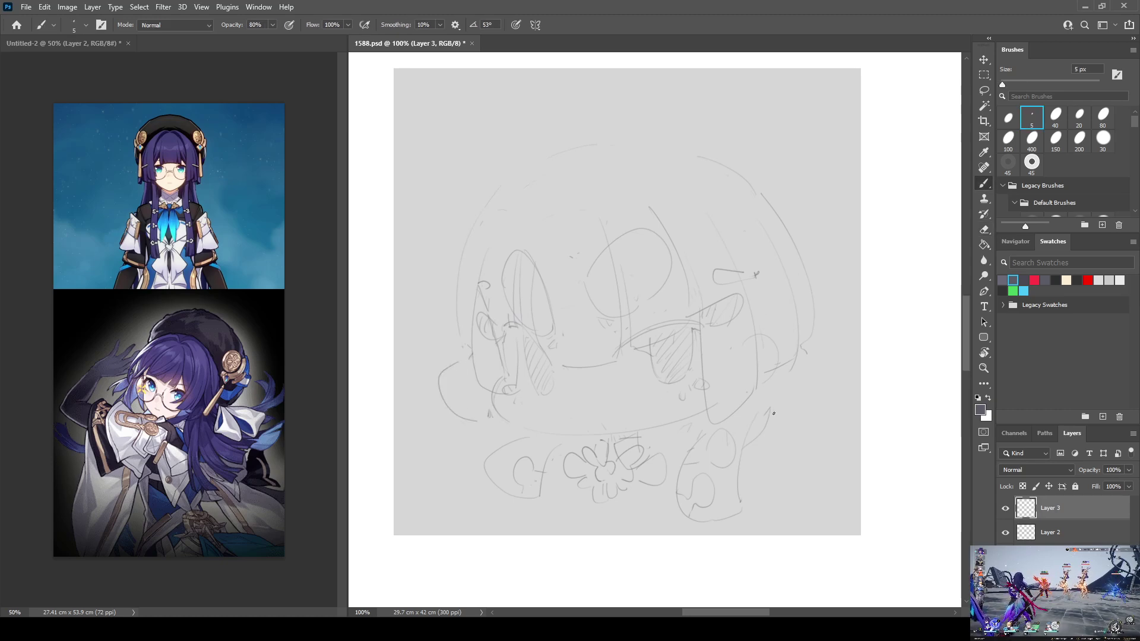
# Clean up the right hair outline and redraw it curling inward beside the lower cheek
pyautogui.press('e')
pyautogui.moveTo(804, 344)
pyautogui.mouseDown()
pyautogui.moveTo(770, 373)
pyautogui.moveTo(786, 269)
pyautogui.moveTo(768, 223)
pyautogui.mouseUp()
pyautogui.press('b')
pyautogui.moveTo(795, 330); pyautogui.dragTo(766, 393)
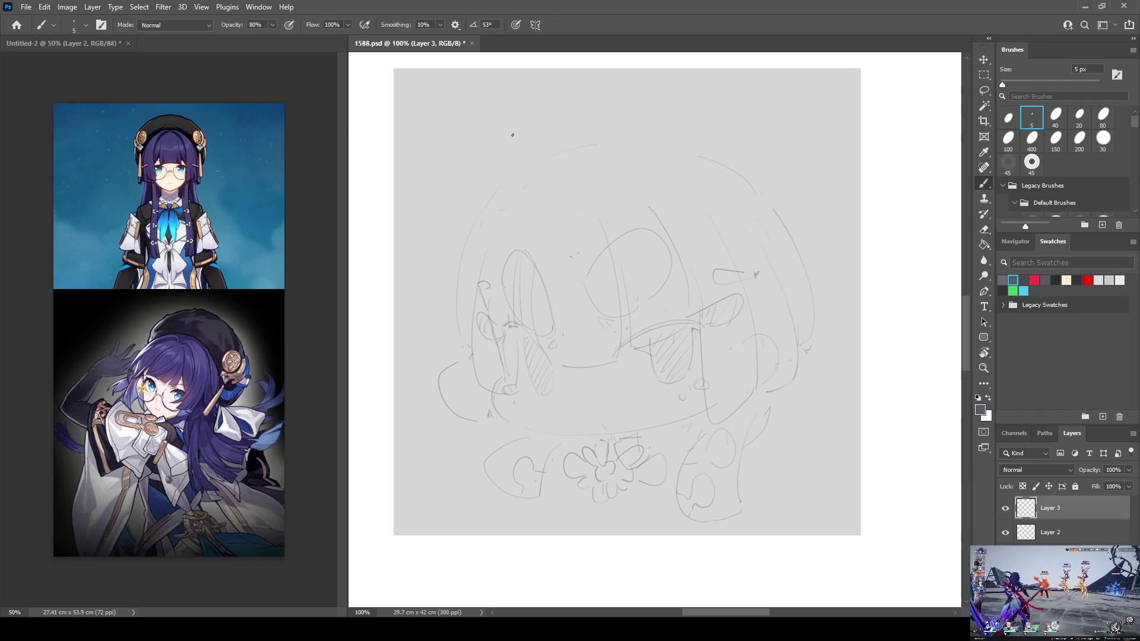
# Redraw the upper-left crown of the hair on Layer 3 as a rounded arc rising toward the parting
pyautogui.moveTo(486, 205); pyautogui.dragTo(523, 169)
pyautogui.moveTo(476, 209)
pyautogui.mouseDown()
pyautogui.moveTo(522, 163)
pyautogui.moveTo(471, 239)
pyautogui.mouseUp()
pyautogui.press('e')
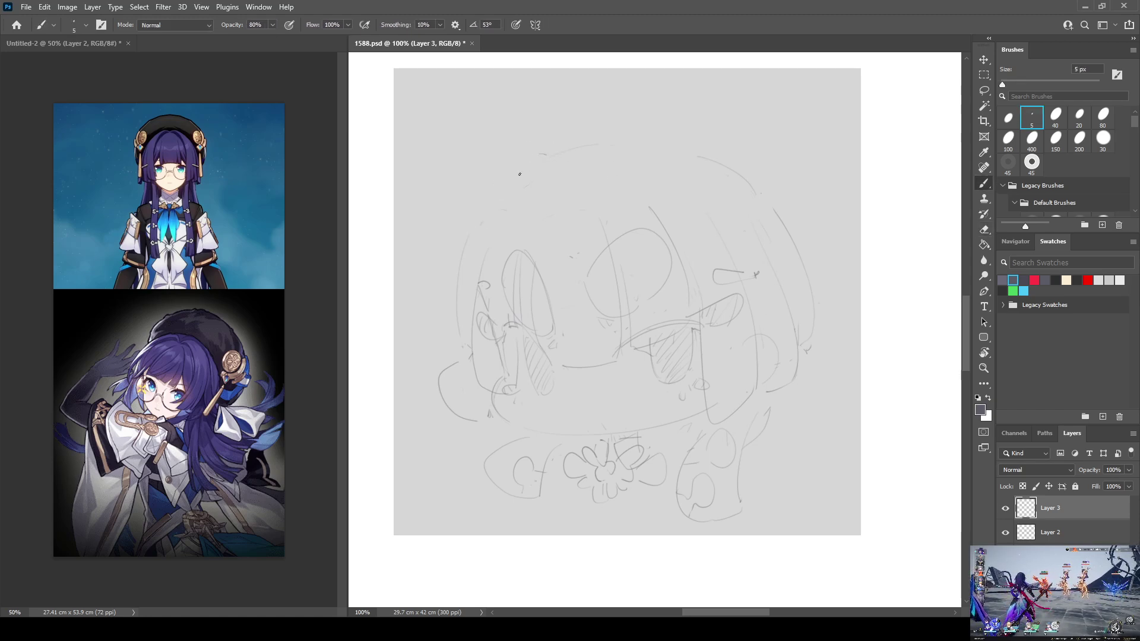
pyautogui.press('b')
pyautogui.moveTo(488, 199)
pyautogui.mouseDown()
pyautogui.moveTo(538, 145)
pyautogui.moveTo(628, 129)
pyautogui.moveTo(707, 170)
pyautogui.moveTo(635, 132)
pyautogui.moveTo(648, 127)
pyautogui.moveTo(584, 150)
pyautogui.moveTo(631, 126)
pyautogui.moveTo(665, 123)
pyautogui.mouseUp()
# Erase and redraw the right half of the crown as a smooth arc from the parting down toward the right side
pyautogui.press('e')
pyautogui.press('b')
pyautogui.press('e')
pyautogui.press('b')
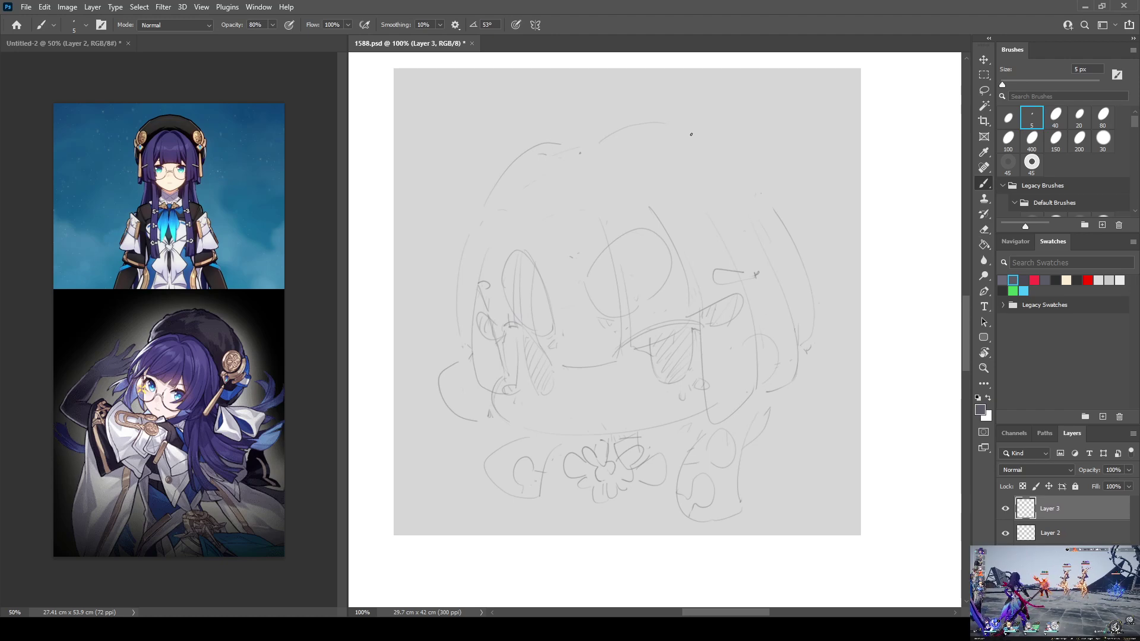
pyautogui.press('e')
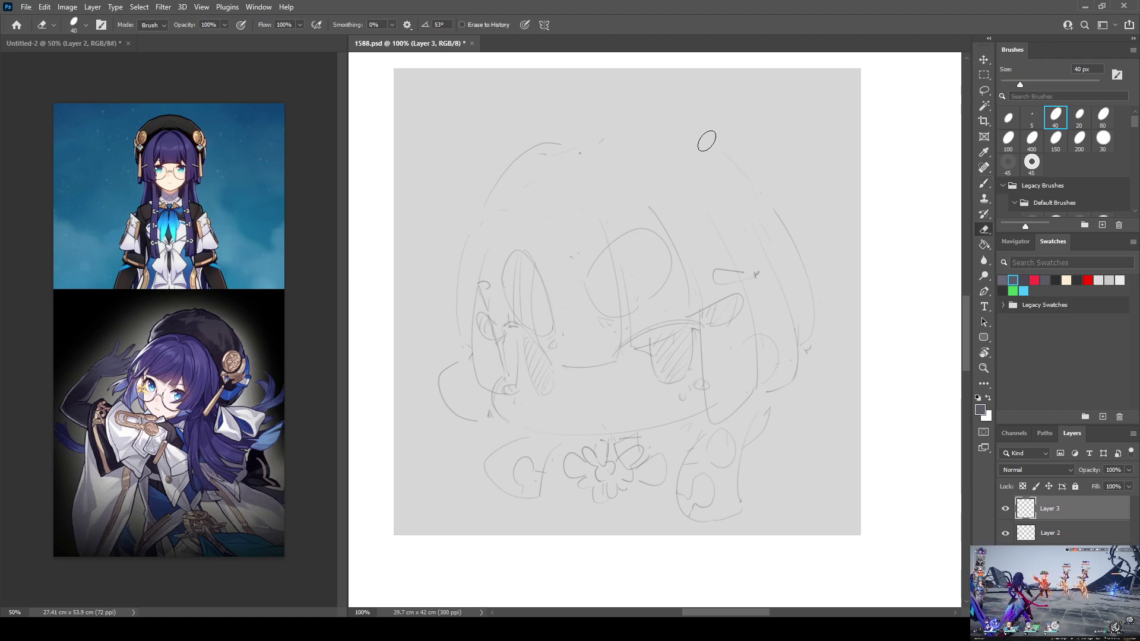
pyautogui.press('b')
pyautogui.moveTo(606, 140); pyautogui.dragTo(713, 148)
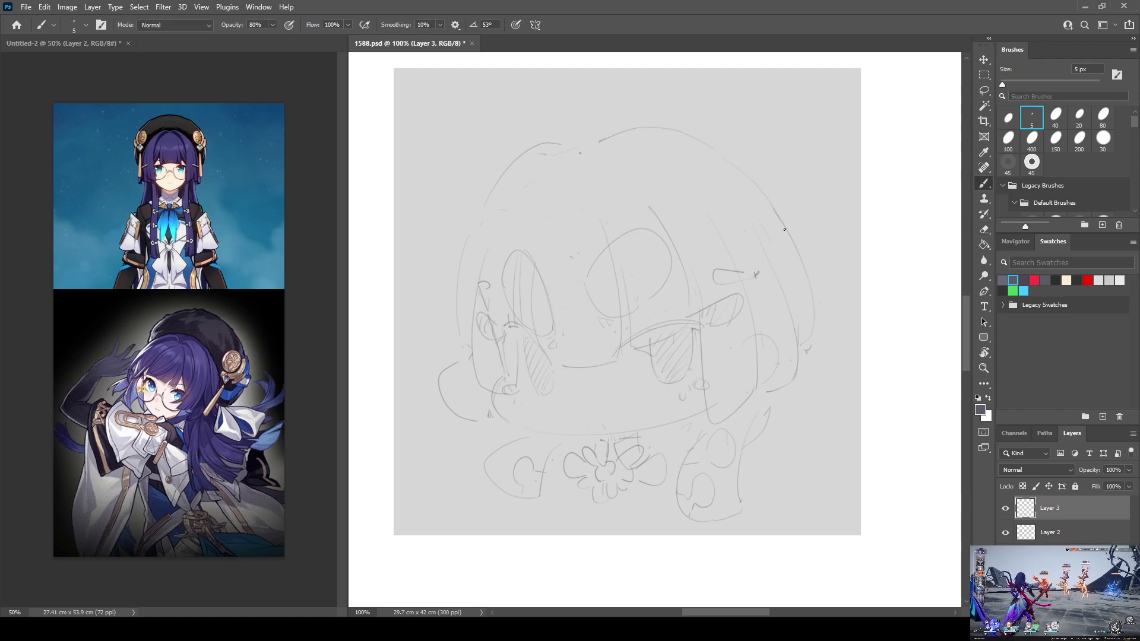
# Add inner contour strokes beneath the crown and rough in a large hat outline above the head
pyautogui.moveTo(500, 219); pyautogui.dragTo(543, 174)
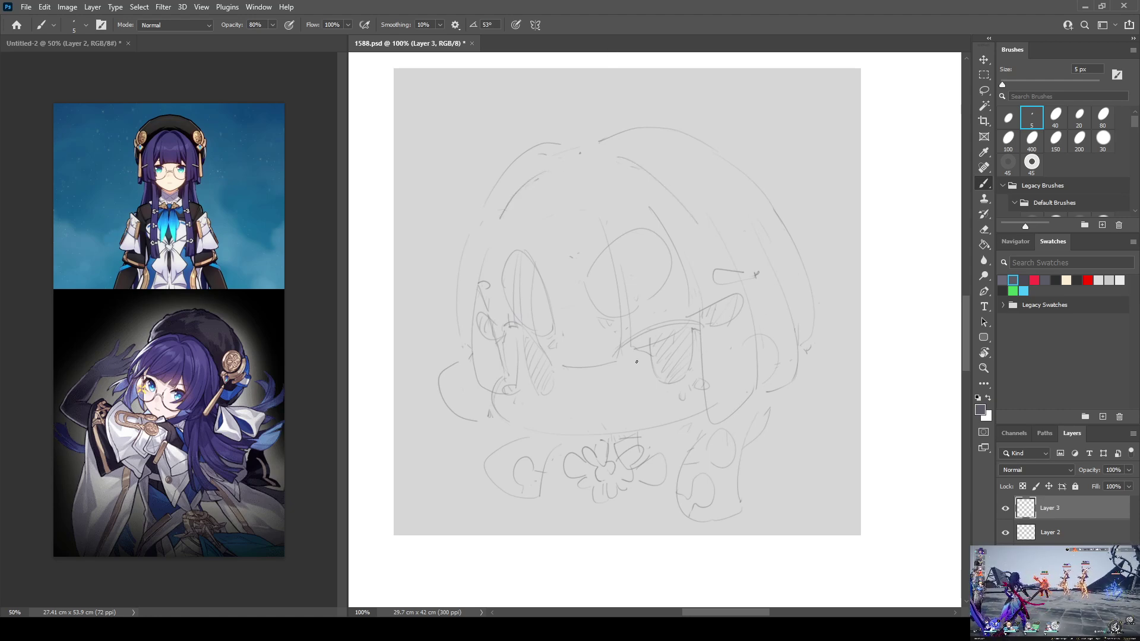
pyautogui.moveTo(451, 136)
pyautogui.mouseDown()
pyautogui.moveTo(437, 214)
pyautogui.moveTo(517, 84)
pyautogui.mouseUp()
pyautogui.moveTo(652, 77); pyautogui.dragTo(711, 95)
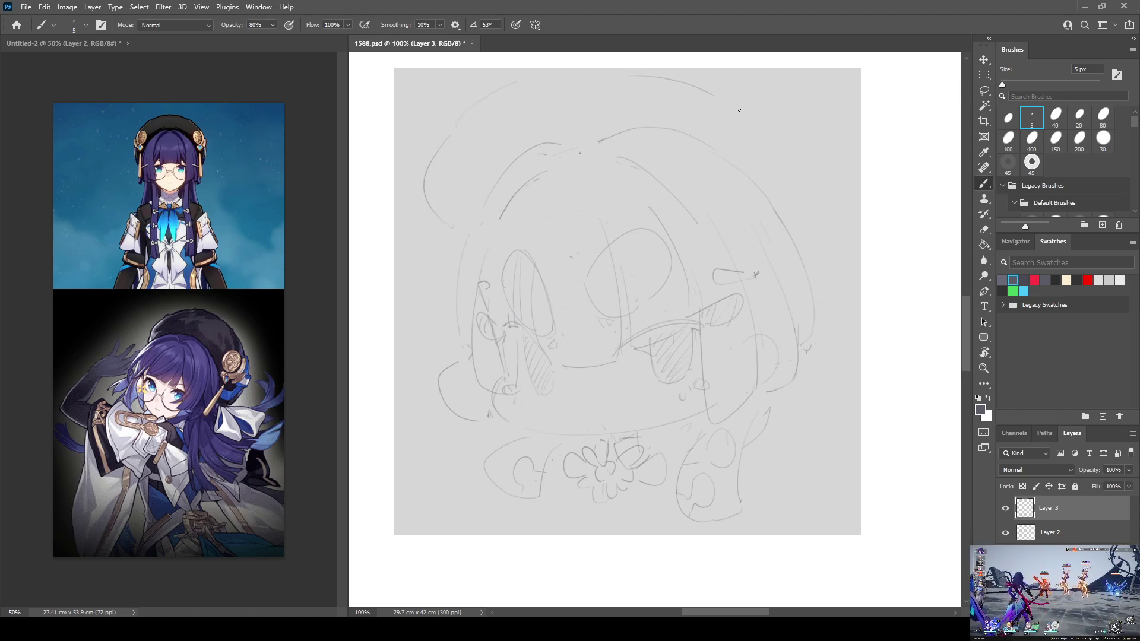
# Move the sketch on Layers 2 and 3 together to X 1698.5 px, Y 2512.5 px, and reselect Layer 3
pyautogui.hotkey('ctrl', 't')
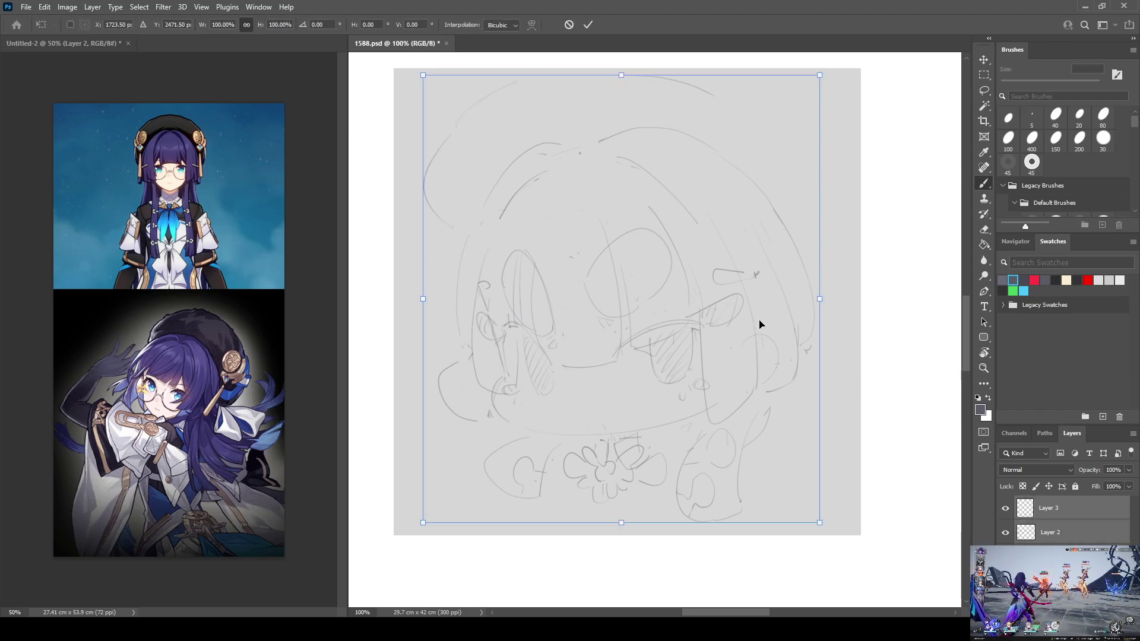
pyautogui.moveTo(758, 326); pyautogui.dragTo(764, 344)
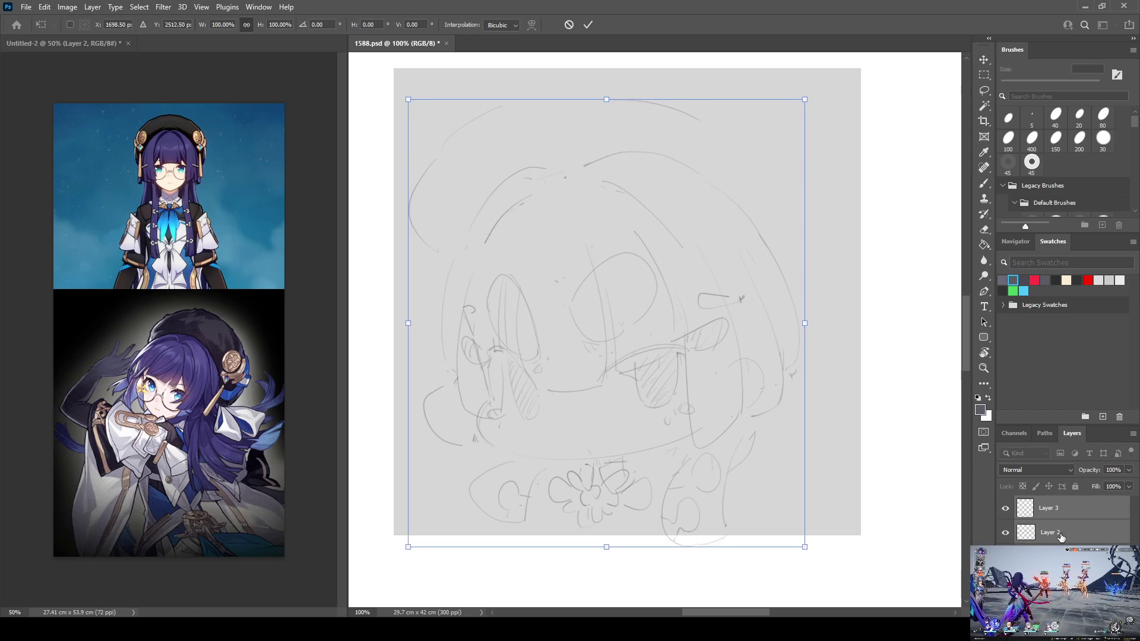
pyautogui.press('Return')
pyautogui.press('e')
pyautogui.click(1039, 514)
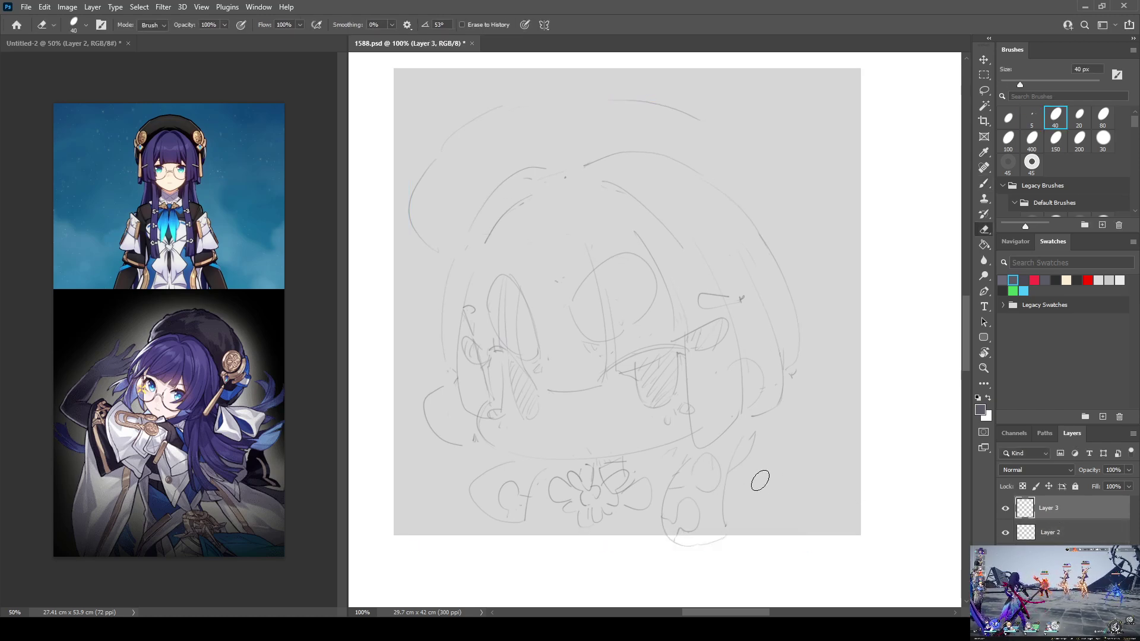
# Erase the ribbon loops beside the neck flower and redraw that side as a rounded hair lock with a small curved stroke next to it
pyautogui.moveTo(705, 473)
pyautogui.mouseDown()
pyautogui.moveTo(720, 501)
pyautogui.moveTo(720, 539)
pyautogui.moveTo(662, 465)
pyautogui.moveTo(679, 449)
pyautogui.mouseUp()
pyautogui.press('b')
pyautogui.moveTo(657, 511)
pyautogui.mouseDown()
pyautogui.moveTo(730, 505)
pyautogui.moveTo(742, 435)
pyautogui.mouseUp()
pyautogui.press('e')
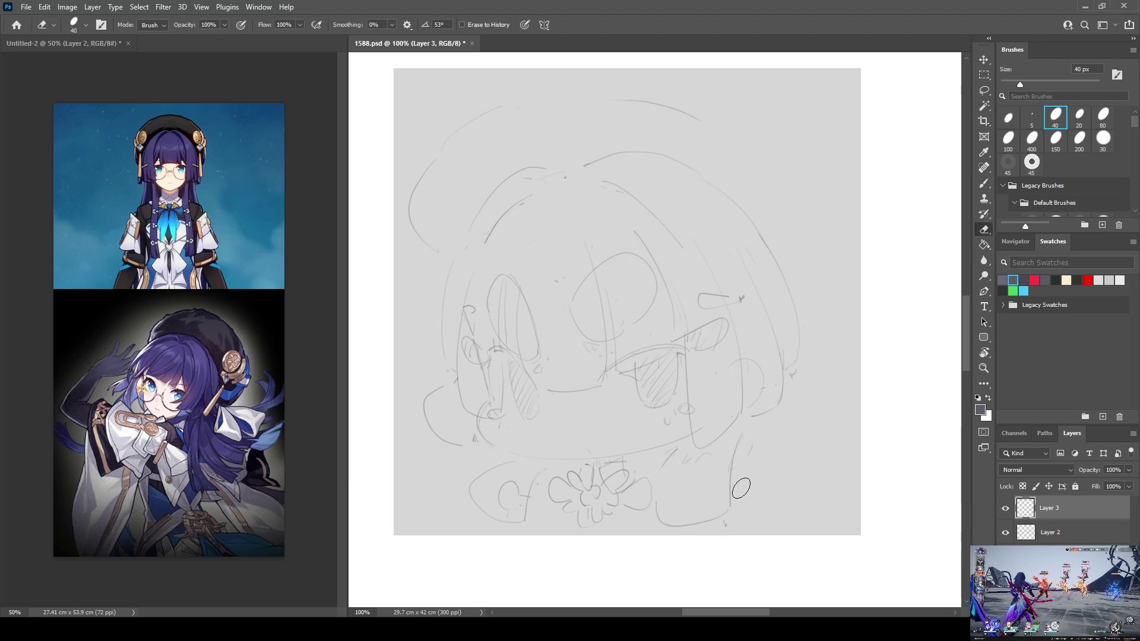
pyautogui.press('b')
pyautogui.moveTo(760, 495)
pyautogui.mouseDown()
pyautogui.moveTo(735, 491)
pyautogui.moveTo(757, 443)
pyautogui.moveTo(766, 489)
pyautogui.mouseUp()
pyautogui.press('e')
pyautogui.press('b')
pyautogui.moveTo(757, 448); pyautogui.dragTo(763, 493)
pyautogui.press('e')
# Erase the rough hat outline and redraw it as a larger dome, with its right edge curving down past the crown
pyautogui.moveTo(725, 115)
pyautogui.mouseDown()
pyautogui.moveTo(473, 133)
pyautogui.moveTo(446, 153)
pyautogui.moveTo(421, 238)
pyautogui.moveTo(431, 265)
pyautogui.mouseUp()
pyautogui.moveTo(440, 265)
pyautogui.mouseDown()
pyautogui.moveTo(413, 230)
pyautogui.moveTo(426, 176)
pyautogui.moveTo(469, 118)
pyautogui.moveTo(532, 90)
pyautogui.mouseUp()
pyautogui.moveTo(748, 103); pyautogui.dragTo(808, 228)
pyautogui.hotkey('ctrl', 'z')
pyautogui.moveTo(746, 98)
pyautogui.mouseDown()
pyautogui.moveTo(821, 185)
pyautogui.moveTo(809, 278)
pyautogui.mouseUp()
pyautogui.hotkey('ctrl', 'z')
pyautogui.moveTo(754, 109)
pyautogui.mouseDown()
pyautogui.moveTo(812, 173)
pyautogui.moveTo(809, 286)
pyautogui.mouseUp()
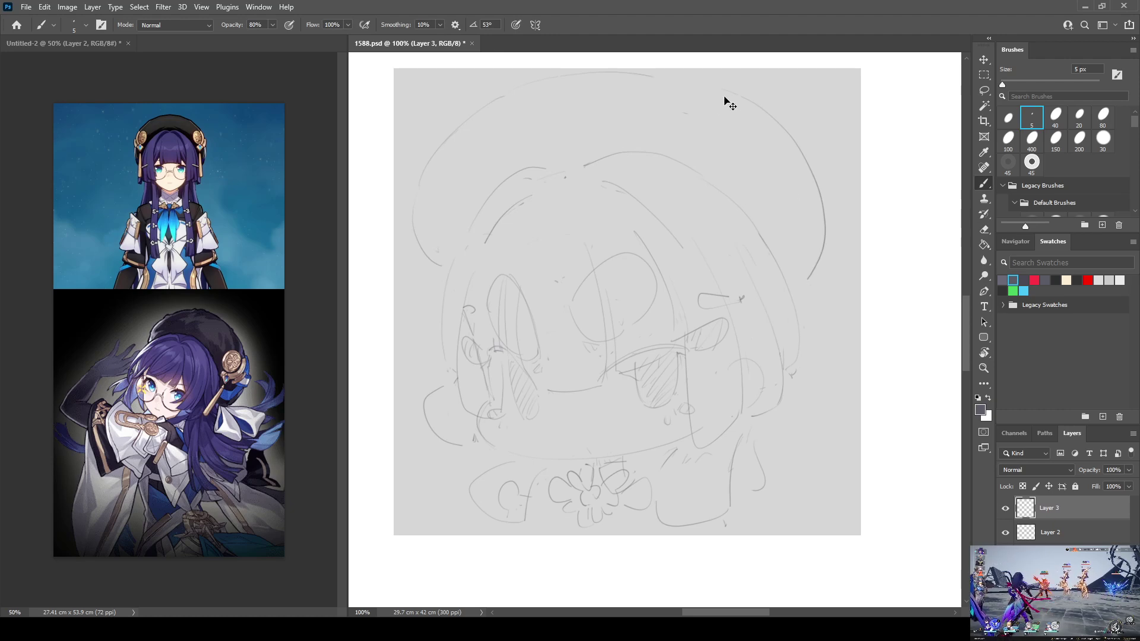
pyautogui.hotkey('ctrl', 'z')
pyautogui.moveTo(782, 137); pyautogui.dragTo(842, 255)
pyautogui.hotkey('ctrl', 'z')
pyautogui.moveTo(731, 103)
pyautogui.mouseDown()
pyautogui.moveTo(823, 176)
pyautogui.moveTo(834, 206)
pyautogui.moveTo(812, 279)
pyautogui.mouseUp()
# Redraw the right part of the crown as a straighter slope and extend the hat's right edge outward and lower
pyautogui.keyDown('alt'); pyautogui.click(641, 145); pyautogui.keyUp('alt')
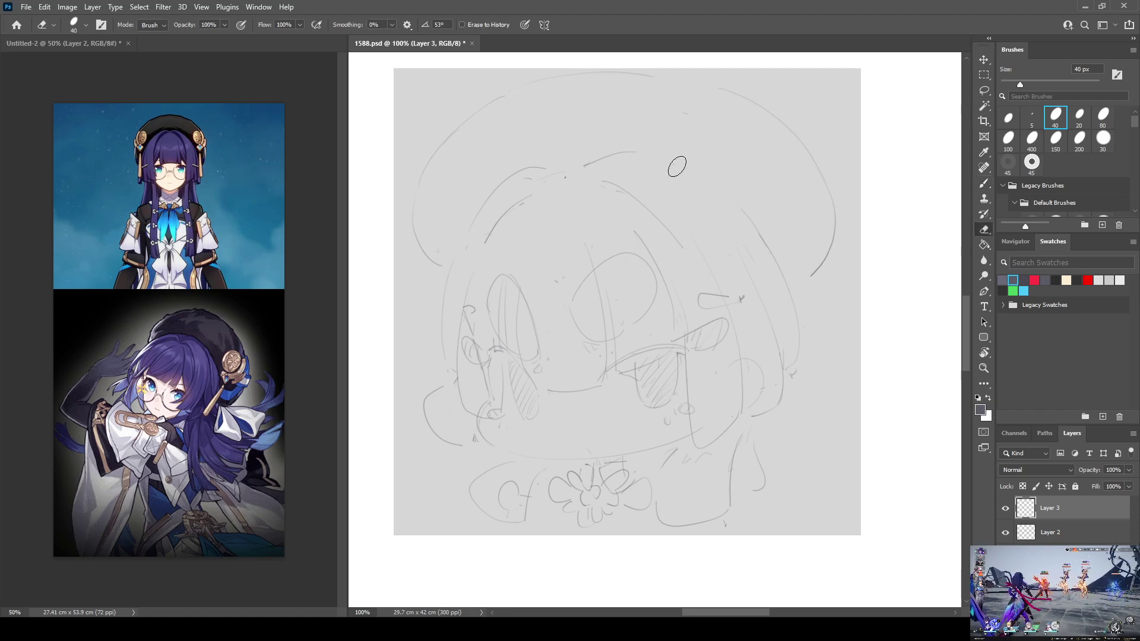
pyautogui.moveTo(647, 155); pyautogui.dragTo(782, 227)
pyautogui.press('e')
pyautogui.moveTo(818, 274)
pyautogui.mouseDown()
pyautogui.moveTo(827, 161)
pyautogui.moveTo(845, 278)
pyautogui.moveTo(819, 307)
pyautogui.mouseUp()
pyautogui.press('b')
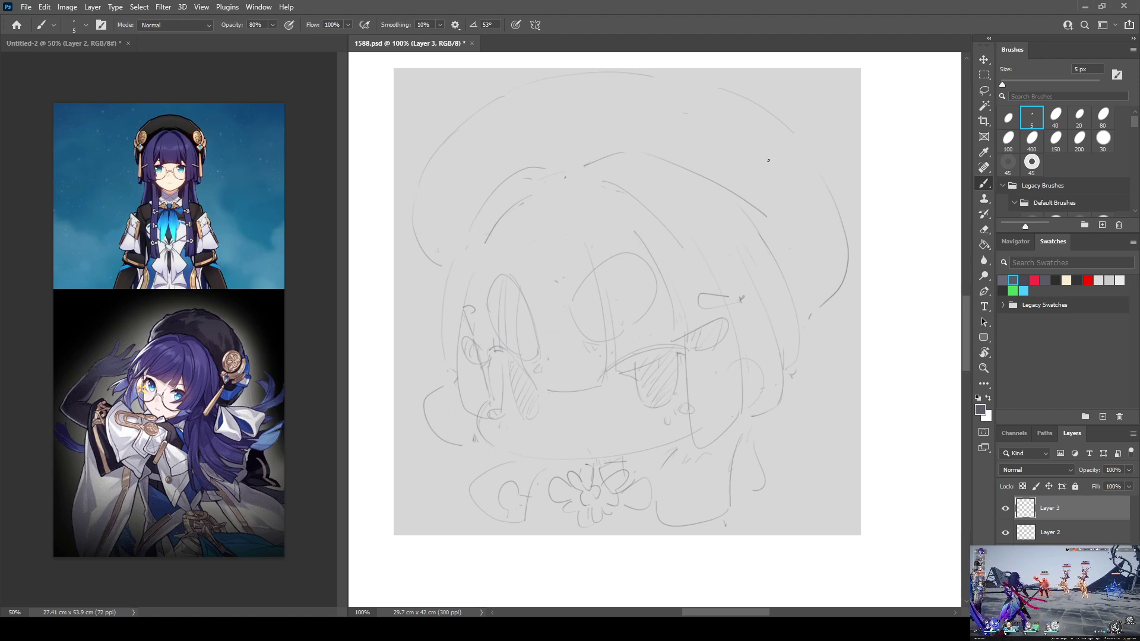
# Sketch a round smiley-face ornament with a small ring beneath it on the hat's right side, plus fold lines next to it
pyautogui.moveTo(784, 144)
pyautogui.mouseDown()
pyautogui.moveTo(761, 216)
pyautogui.moveTo(796, 147)
pyautogui.mouseUp()
pyautogui.moveTo(787, 274); pyautogui.dragTo(819, 257)
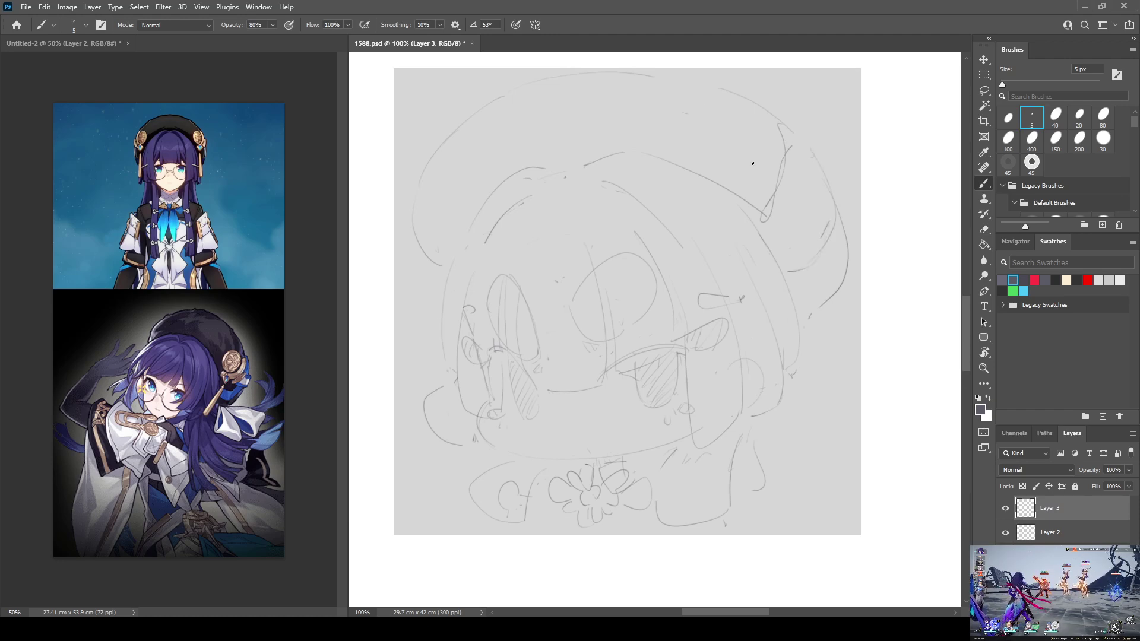
pyautogui.moveTo(734, 129)
pyautogui.mouseDown()
pyautogui.moveTo(705, 184)
pyautogui.moveTo(784, 169)
pyautogui.moveTo(753, 107)
pyautogui.moveTo(700, 156)
pyautogui.moveTo(729, 134)
pyautogui.moveTo(723, 193)
pyautogui.moveTo(773, 156)
pyautogui.moveTo(721, 125)
pyautogui.moveTo(736, 170)
pyautogui.moveTo(762, 154)
pyautogui.mouseUp()
pyautogui.moveTo(750, 203)
pyautogui.mouseDown()
pyautogui.moveTo(727, 211)
pyautogui.moveTo(768, 235)
pyautogui.moveTo(750, 218)
pyautogui.mouseUp()
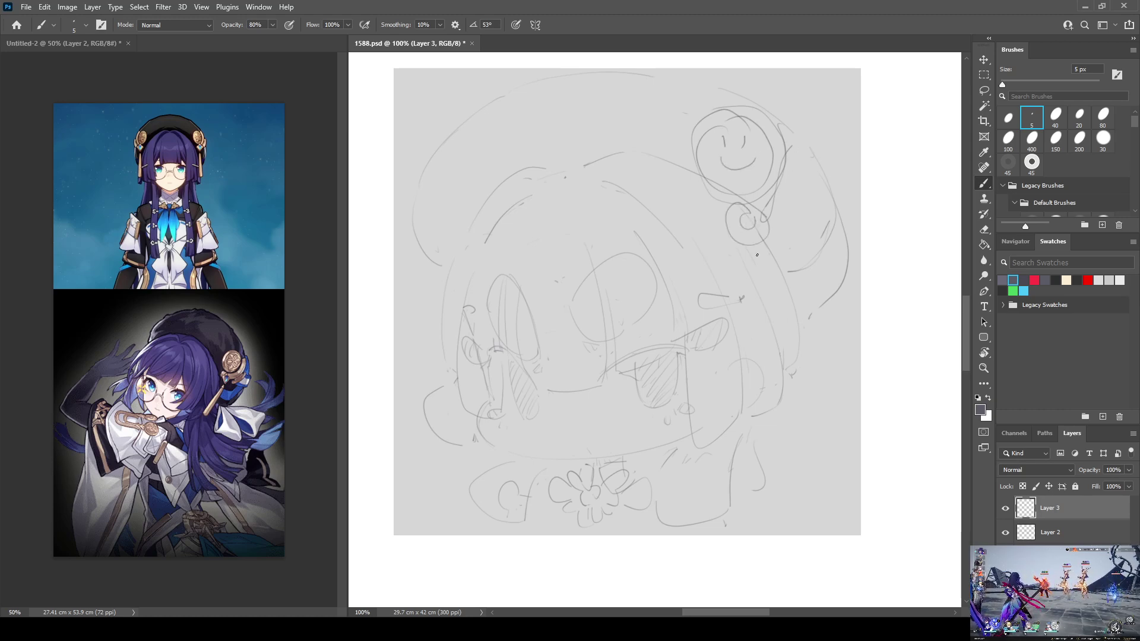
# Draw a slanted teardrop tassel below the right ornament's ring and a ruffled bow along the ornament's outer side
pyautogui.moveTo(745, 269); pyautogui.dragTo(772, 318)
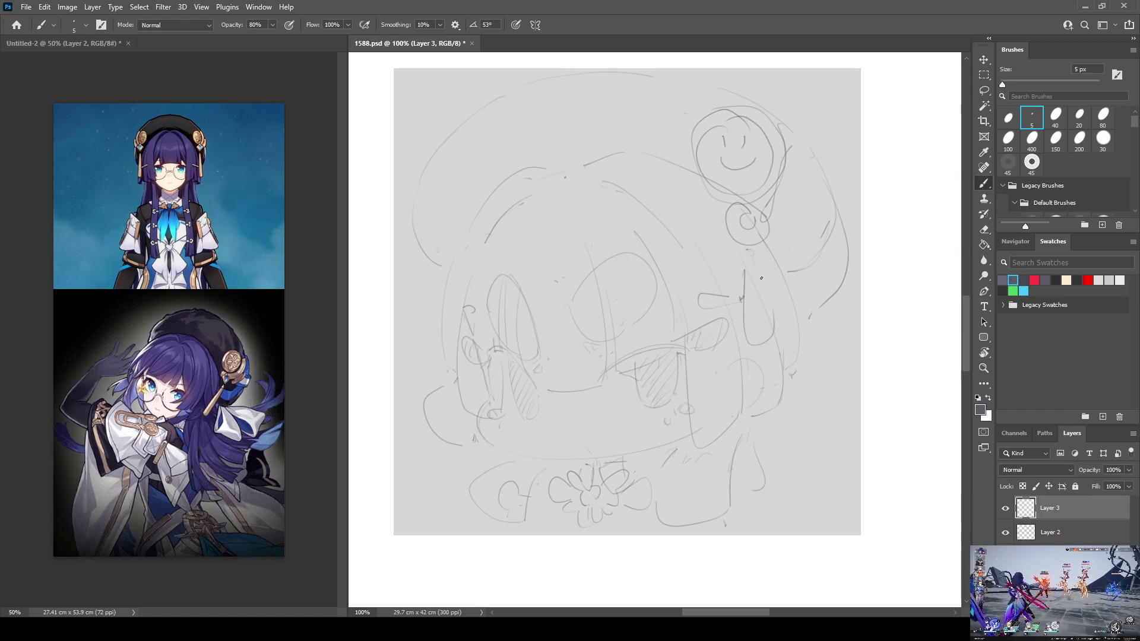
pyautogui.hotkey('ctrl', 'z')
pyautogui.moveTo(753, 261)
pyautogui.mouseDown()
pyautogui.moveTo(763, 310)
pyautogui.moveTo(790, 320)
pyautogui.mouseUp()
pyautogui.moveTo(760, 260); pyautogui.dragTo(791, 311)
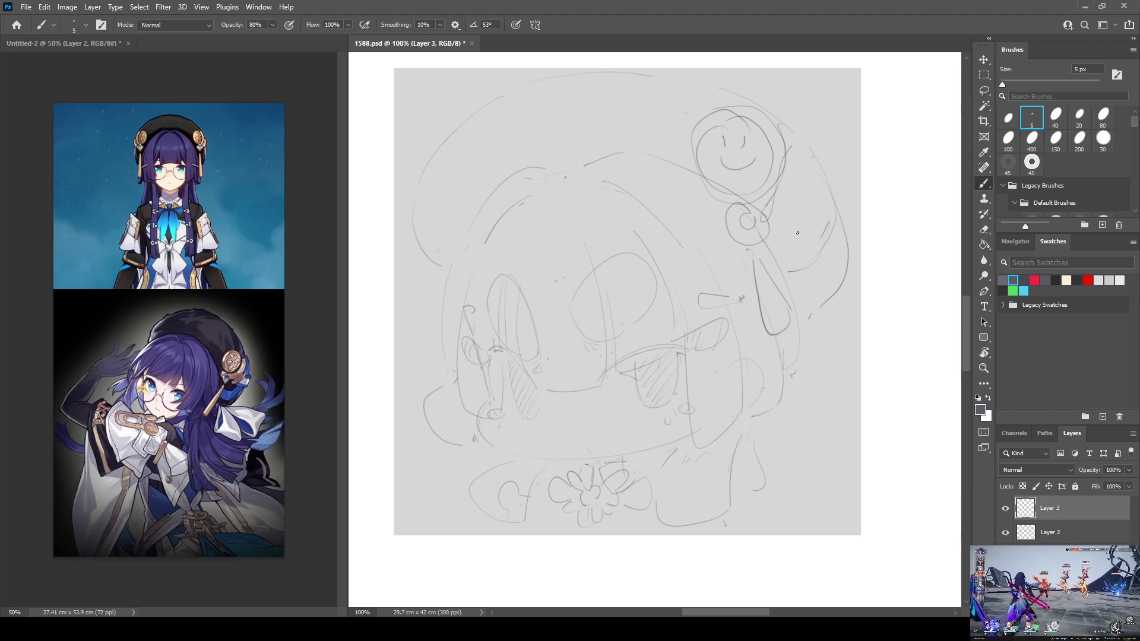
pyautogui.moveTo(780, 124)
pyautogui.mouseDown()
pyautogui.moveTo(825, 138)
pyautogui.moveTo(796, 175)
pyautogui.moveTo(792, 158)
pyautogui.moveTo(823, 185)
pyautogui.mouseUp()
pyautogui.moveTo(827, 126); pyautogui.dragTo(825, 167)
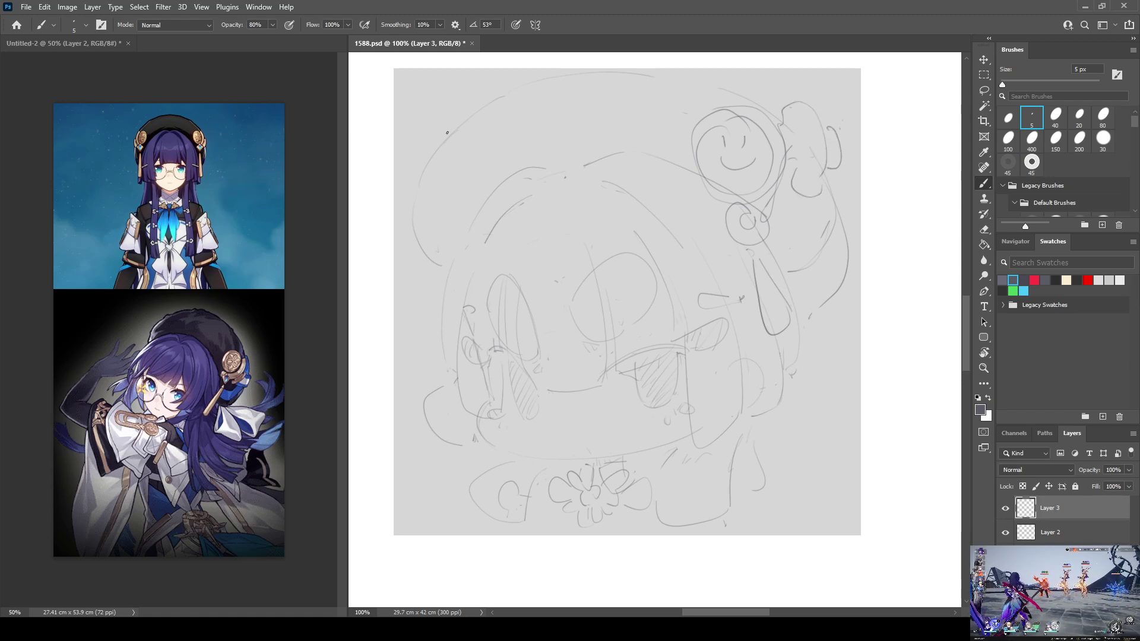
# Sketch a matching smiley-face ornament on the hat's left side, with a ring, a hanging tassel and a ruffle
pyautogui.moveTo(423, 177)
pyautogui.mouseDown()
pyautogui.moveTo(475, 166)
pyautogui.moveTo(462, 241)
pyautogui.moveTo(430, 183)
pyautogui.moveTo(480, 204)
pyautogui.moveTo(443, 208)
pyautogui.moveTo(460, 189)
pyautogui.mouseUp()
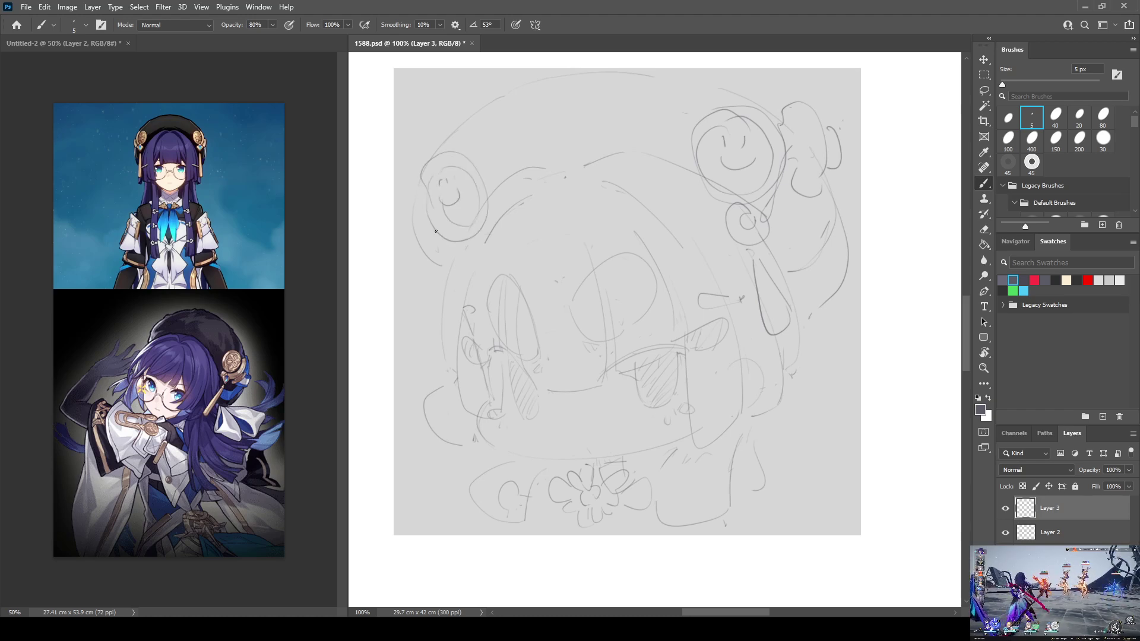
pyautogui.moveTo(453, 241)
pyautogui.mouseDown()
pyautogui.moveTo(450, 275)
pyautogui.moveTo(458, 240)
pyautogui.moveTo(411, 315)
pyautogui.moveTo(413, 345)
pyautogui.moveTo(431, 333)
pyautogui.moveTo(445, 296)
pyautogui.mouseUp()
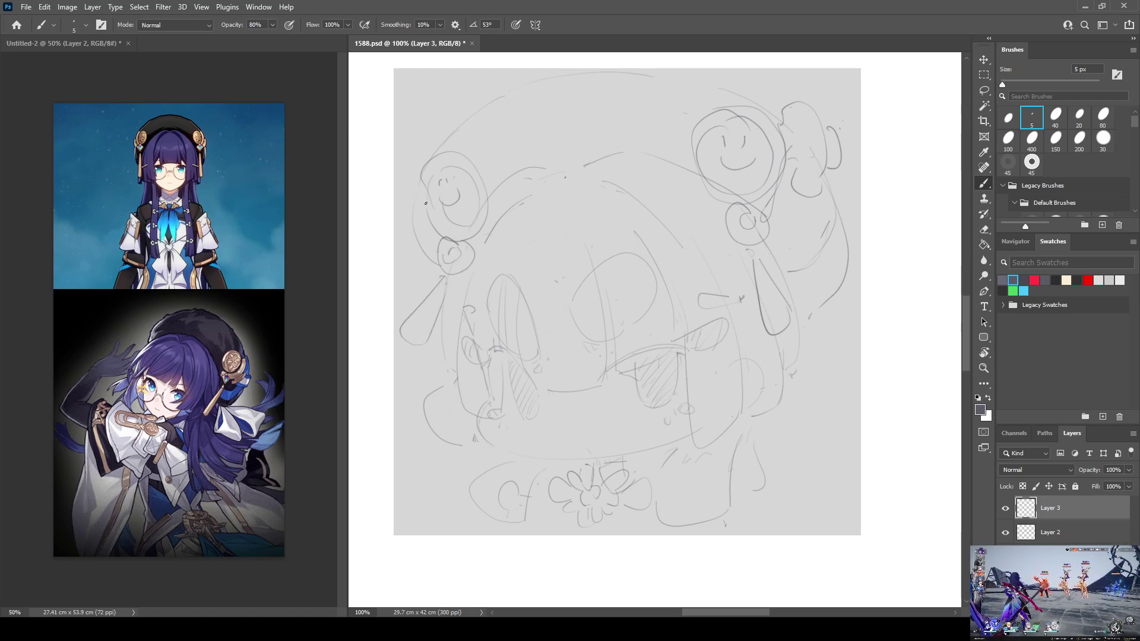
pyautogui.moveTo(422, 193)
pyautogui.mouseDown()
pyautogui.moveTo(407, 241)
pyautogui.moveTo(424, 221)
pyautogui.mouseUp()
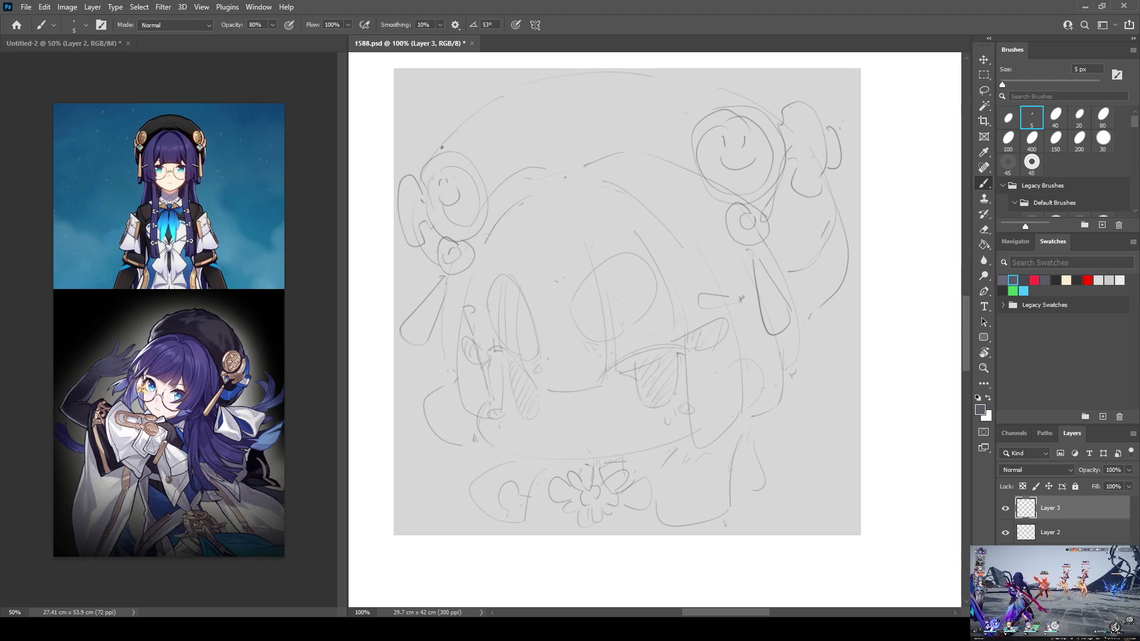
# Reinforce the hat's outline with a dark top arc between the ornaments and firmer strokes down both sides
pyautogui.moveTo(450, 148)
pyautogui.mouseDown()
pyautogui.moveTo(530, 89)
pyautogui.moveTo(505, 96)
pyautogui.moveTo(579, 73)
pyautogui.moveTo(656, 72)
pyautogui.moveTo(732, 98)
pyautogui.mouseUp()
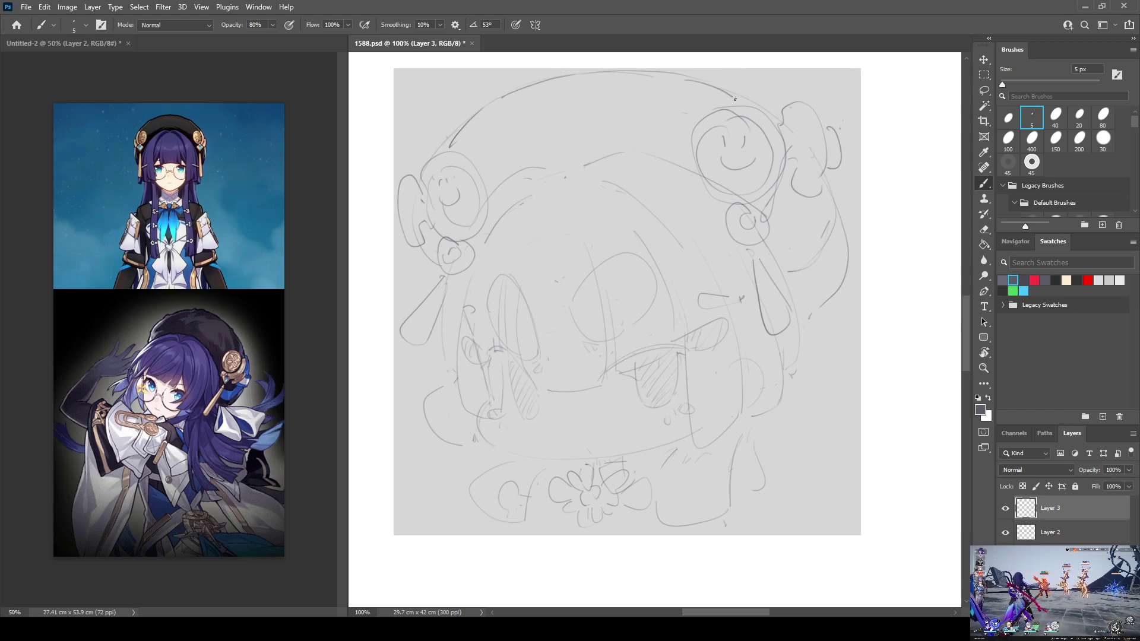
pyautogui.moveTo(833, 203)
pyautogui.mouseDown()
pyautogui.moveTo(851, 273)
pyautogui.moveTo(844, 320)
pyautogui.moveTo(811, 343)
pyautogui.mouseUp()
pyautogui.moveTo(416, 250); pyautogui.dragTo(451, 368)
# Draw long vertical bang strands over the left eye and the forehead, plus curved locks framing the right eye
pyautogui.moveTo(470, 271)
pyautogui.mouseDown()
pyautogui.moveTo(452, 364)
pyautogui.moveTo(461, 407)
pyautogui.mouseUp()
pyautogui.hotkey('ctrl', 'z')
pyautogui.moveTo(468, 290)
pyautogui.mouseDown()
pyautogui.moveTo(456, 351)
pyautogui.moveTo(474, 407)
pyautogui.mouseUp()
pyautogui.moveTo(502, 331)
pyautogui.mouseDown()
pyautogui.moveTo(503, 388)
pyautogui.moveTo(511, 364)
pyautogui.mouseUp()
pyautogui.hotkey('ctrl', 'z')
pyautogui.hotkey('ctrl', 'z')
pyautogui.moveTo(499, 292)
pyautogui.mouseDown()
pyautogui.moveTo(494, 335)
pyautogui.moveTo(505, 405)
pyautogui.mouseUp()
pyautogui.moveTo(515, 291); pyautogui.dragTo(512, 365)
pyautogui.moveTo(593, 259); pyautogui.dragTo(600, 355)
pyautogui.moveTo(608, 293)
pyautogui.mouseDown()
pyautogui.moveTo(617, 352)
pyautogui.moveTo(671, 363)
pyautogui.mouseUp()
pyautogui.moveTo(643, 219)
pyautogui.mouseDown()
pyautogui.moveTo(680, 333)
pyautogui.moveTo(694, 433)
pyautogui.mouseUp()
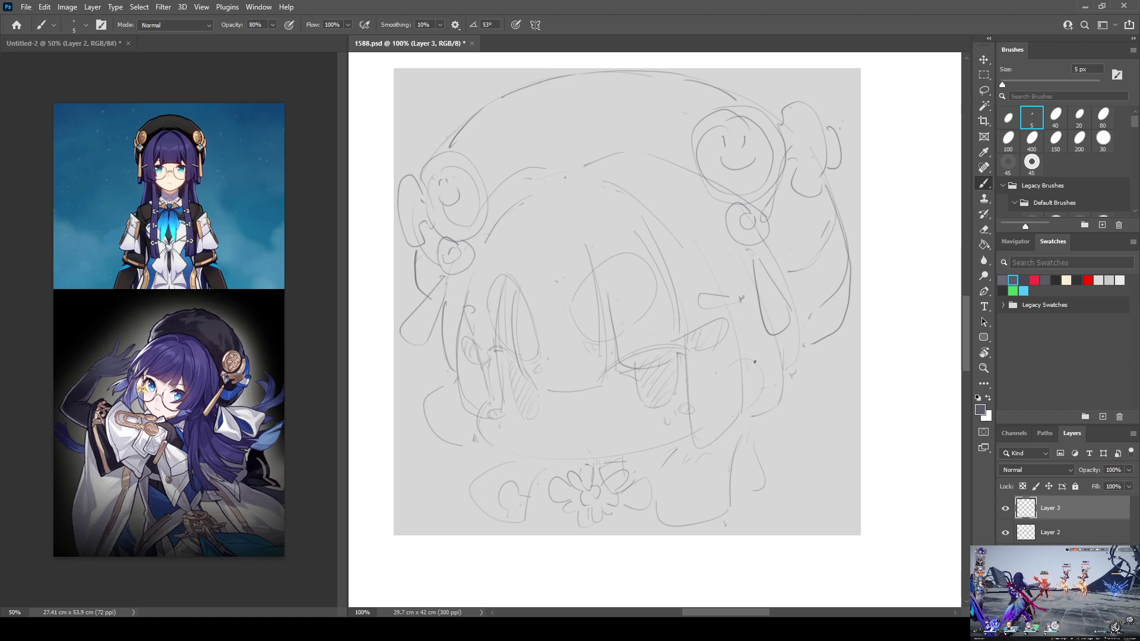
# Strengthen the outer hair curves on the right side of the head and add a long teardrop-shaped lock hanging below them
pyautogui.moveTo(747, 387); pyautogui.dragTo(781, 393)
pyautogui.moveTo(783, 336); pyautogui.dragTo(779, 399)
pyautogui.moveTo(799, 320)
pyautogui.mouseDown()
pyautogui.moveTo(801, 350)
pyautogui.moveTo(777, 399)
pyautogui.mouseUp()
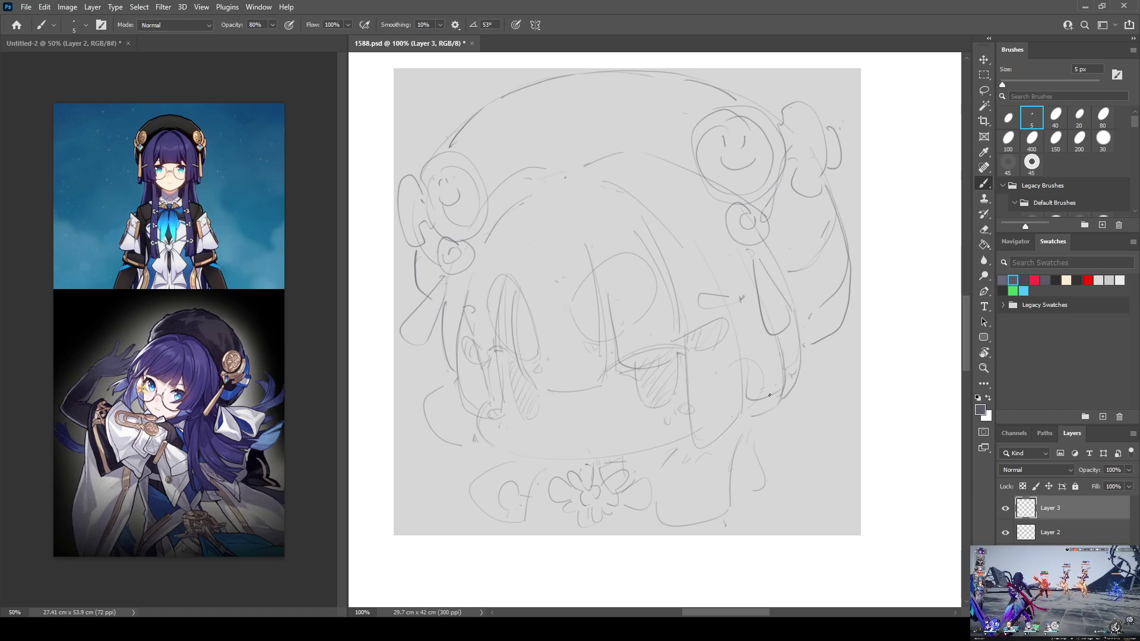
pyautogui.moveTo(804, 334); pyautogui.dragTo(796, 437)
pyautogui.moveTo(792, 380); pyautogui.dragTo(797, 436)
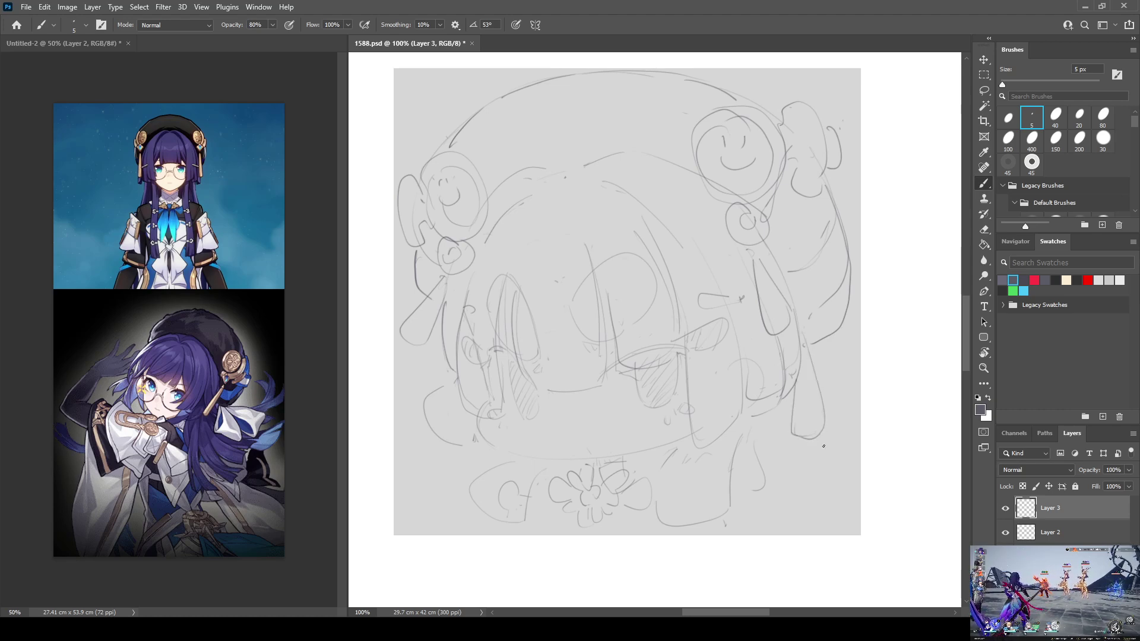
# Firm up the rounded hair lock beside the neck flower and draw a darker arc over the crown from the parting to the ornament
pyautogui.moveTo(663, 459)
pyautogui.mouseDown()
pyautogui.moveTo(694, 526)
pyautogui.moveTo(725, 516)
pyautogui.mouseUp()
pyautogui.moveTo(731, 506); pyautogui.dragTo(730, 474)
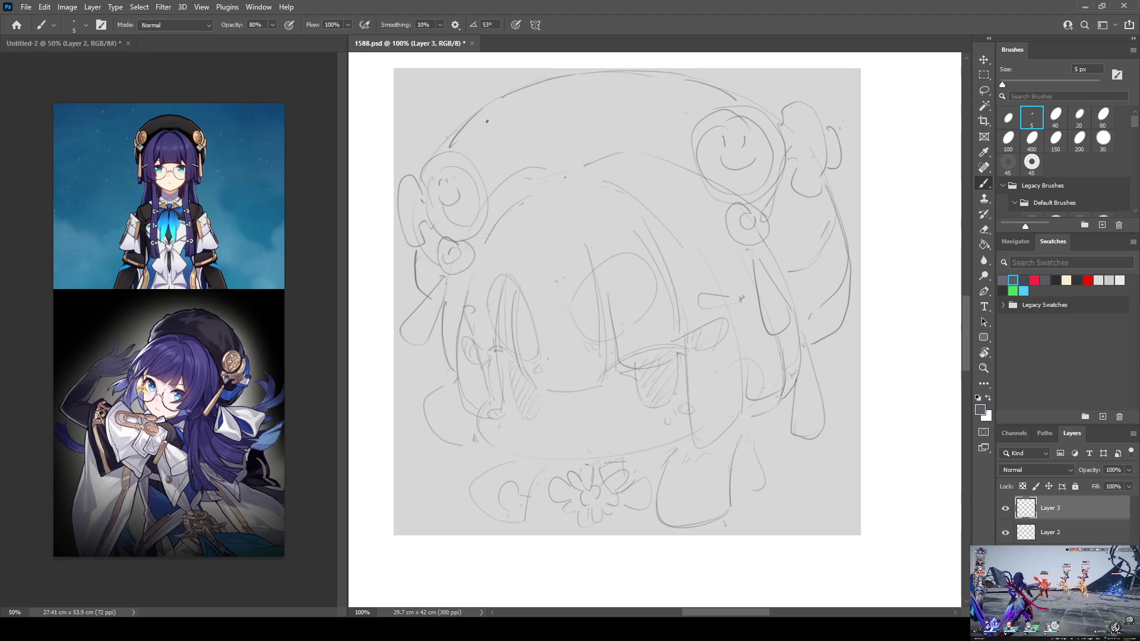
pyautogui.moveTo(585, 171)
pyautogui.mouseDown()
pyautogui.moveTo(610, 149)
pyautogui.moveTo(683, 164)
pyautogui.moveTo(655, 149)
pyautogui.moveTo(701, 178)
pyautogui.mouseUp()
# Create a new layer and sketch large round glasses over both eyes, with short dark arcs beside the left lens
pyautogui.hotkey('ctrl', 'shift', 'alt', 'n')
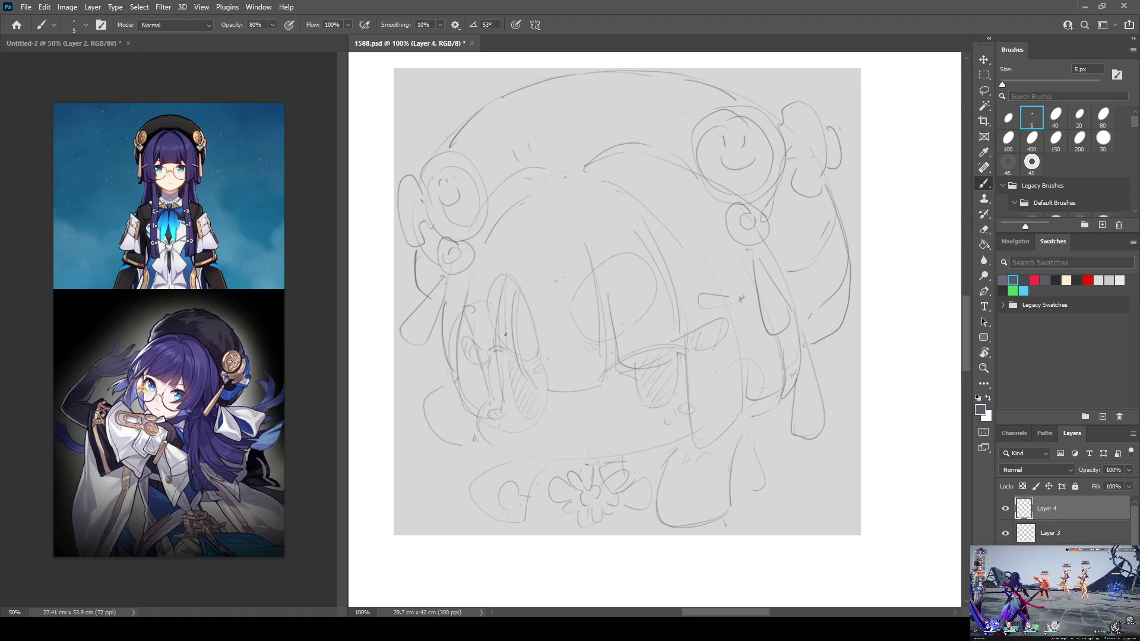
pyautogui.moveTo(447, 368); pyautogui.dragTo(567, 393)
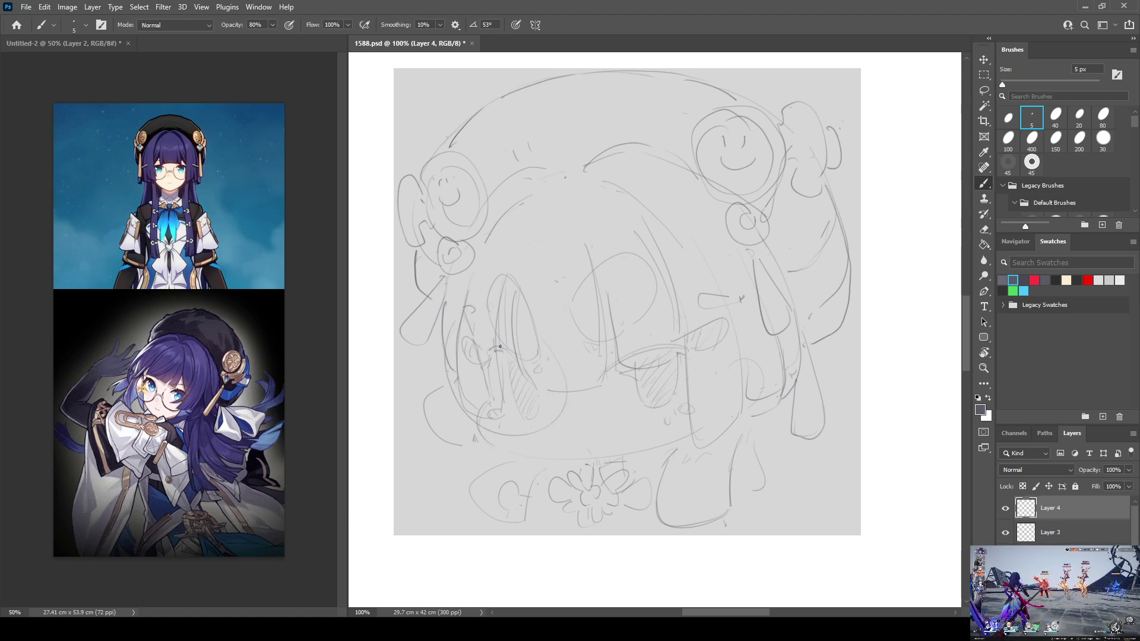
pyautogui.hotkey('ctrl', 'z')
pyautogui.moveTo(450, 362)
pyautogui.mouseDown()
pyautogui.moveTo(522, 427)
pyautogui.moveTo(567, 393)
pyautogui.mouseUp()
pyautogui.hotkey('ctrl', 'z')
pyautogui.moveTo(465, 330)
pyautogui.mouseDown()
pyautogui.moveTo(555, 345)
pyautogui.moveTo(575, 397)
pyautogui.moveTo(598, 342)
pyautogui.mouseUp()
pyautogui.hotkey('ctrl', 'z')
pyautogui.moveTo(588, 419); pyautogui.dragTo(677, 315)
pyautogui.hotkey('ctrl', 'z')
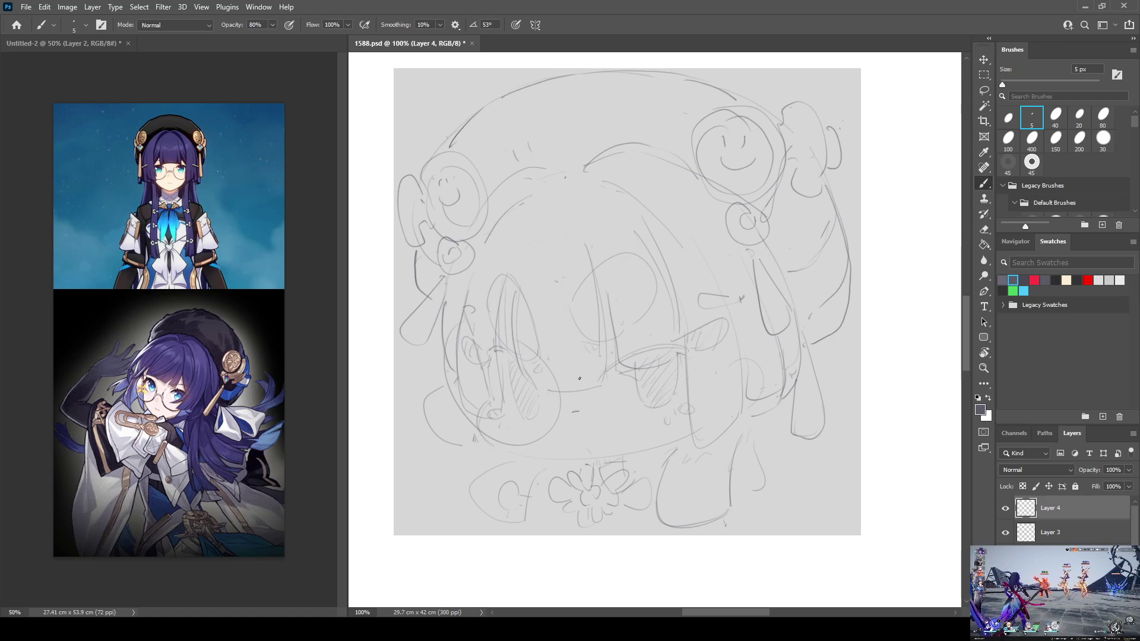
pyautogui.moveTo(589, 397)
pyautogui.mouseDown()
pyautogui.moveTo(685, 316)
pyautogui.moveTo(594, 342)
pyautogui.mouseUp()
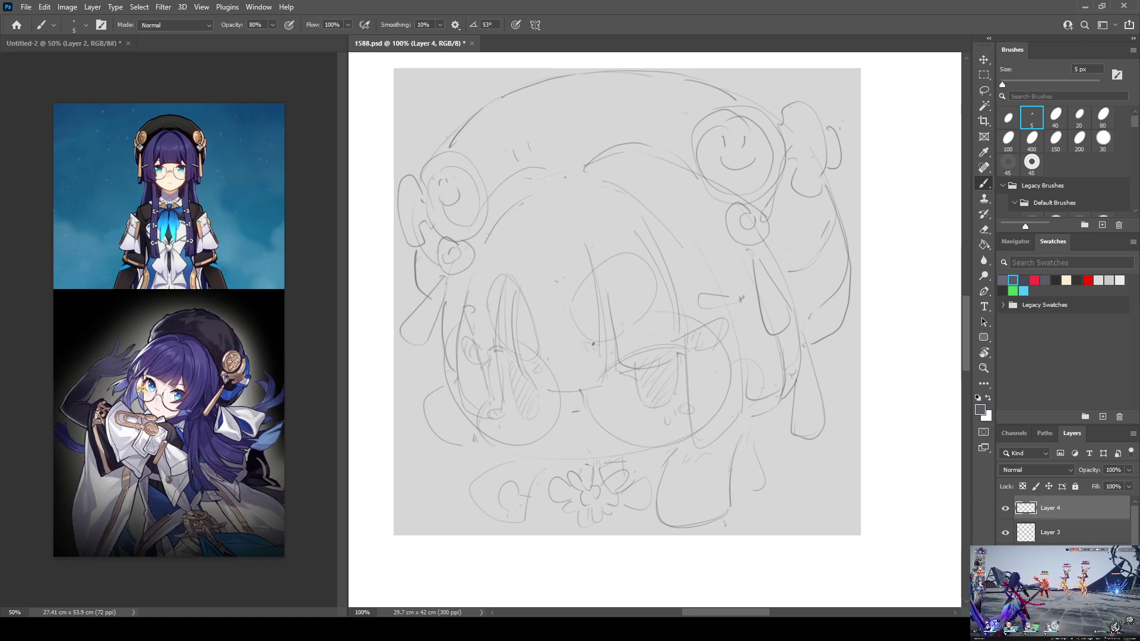
pyautogui.moveTo(471, 324)
pyautogui.mouseDown()
pyautogui.moveTo(443, 356)
pyautogui.moveTo(451, 405)
pyautogui.mouseUp()
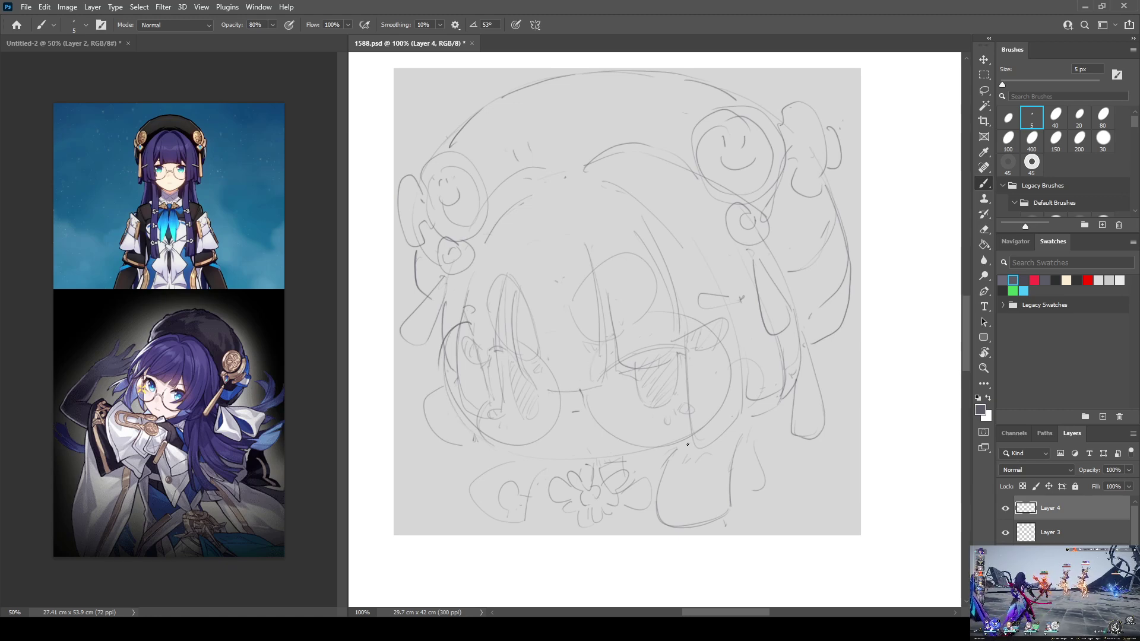
# Adjust the right lens of the glasses with Free Transform and add a few short strokes around the bangs
pyautogui.moveTo(720, 389); pyautogui.dragTo(718, 374)
pyautogui.hotkey('ctrl', 't')
pyautogui.moveTo(738, 456); pyautogui.dragTo(720, 414)
pyautogui.press('Return')
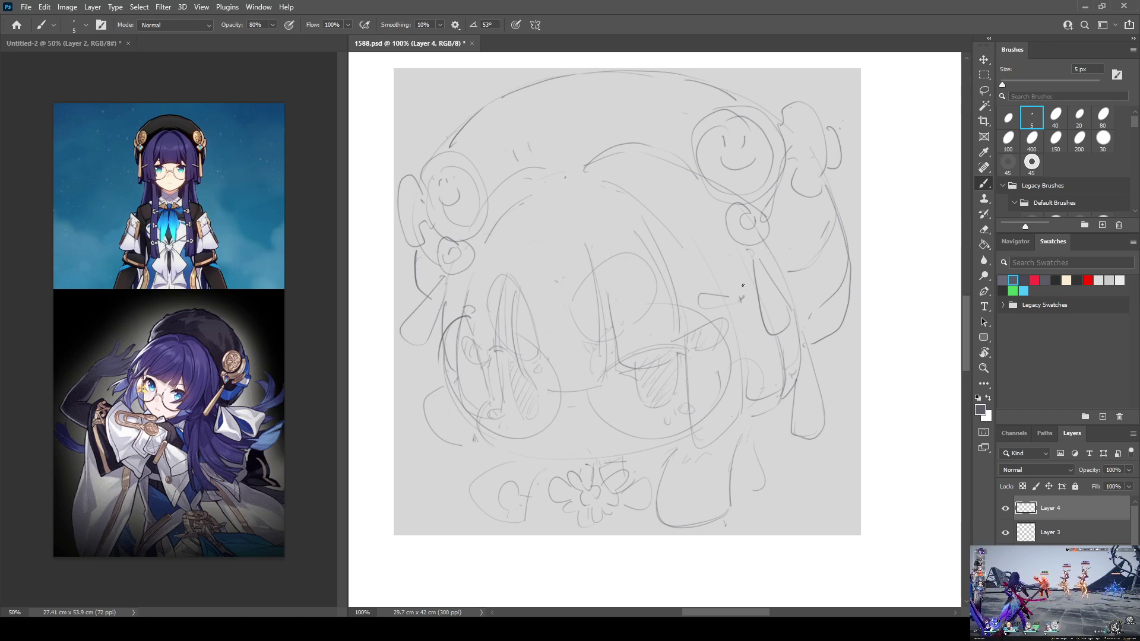
pyautogui.moveTo(586, 331)
pyautogui.mouseDown()
pyautogui.moveTo(603, 326)
pyautogui.moveTo(611, 337)
pyautogui.mouseUp()
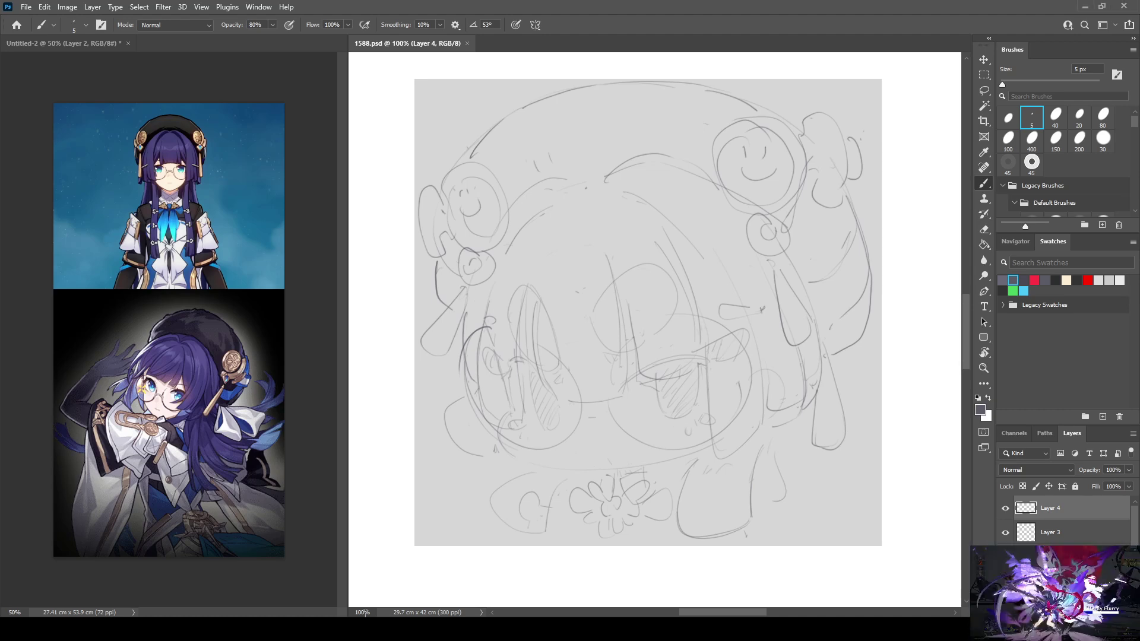
# Merge sketch Layers 2, 3 and 4 into a single layer
pyautogui.hotkey('ctrl', '-')
pyautogui.hotkey('ctrl', '-')
pyautogui.hotkey('ctrl', '-')
pyautogui.hotkey('ctrl', '-')
pyautogui.hotkey('ctrl', '-')
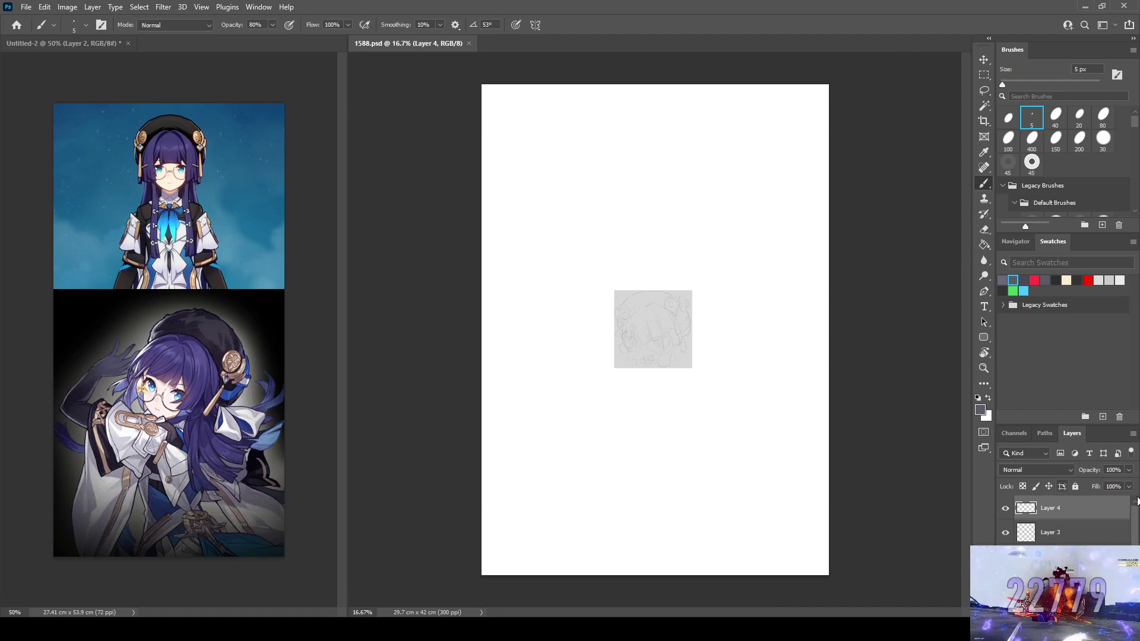
pyautogui.hotkey('ctrl', 'e')
# Delete the black Layer 1 beneath the sketch and enlarge the canvas to 42 × 42 cm
pyautogui.click(1005, 533)
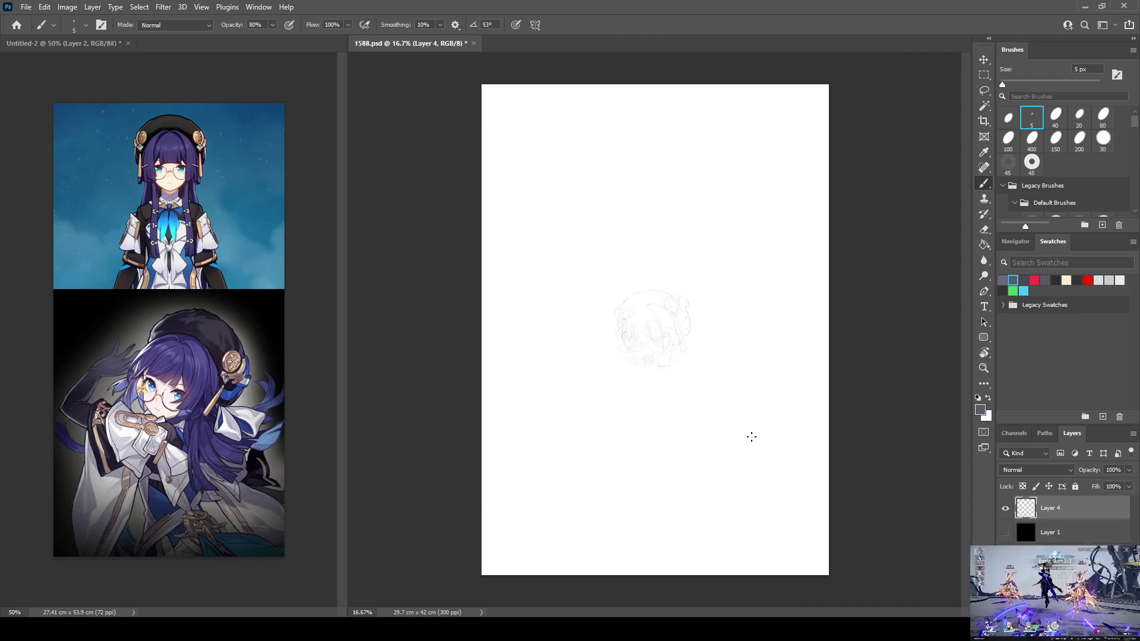
pyautogui.click(1030, 533)
pyautogui.press('Delete')
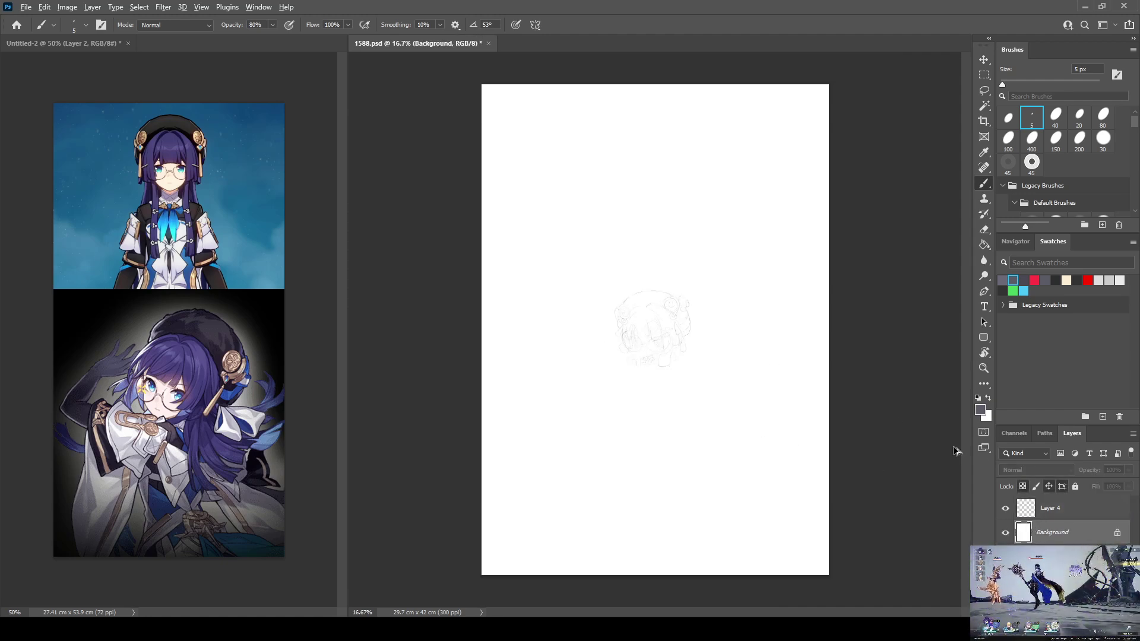
pyautogui.press('Return')
# Scale the sketch on Layer 4 proportionally to 624.53% and position it to fill the square canvas
pyautogui.click(1050, 508)
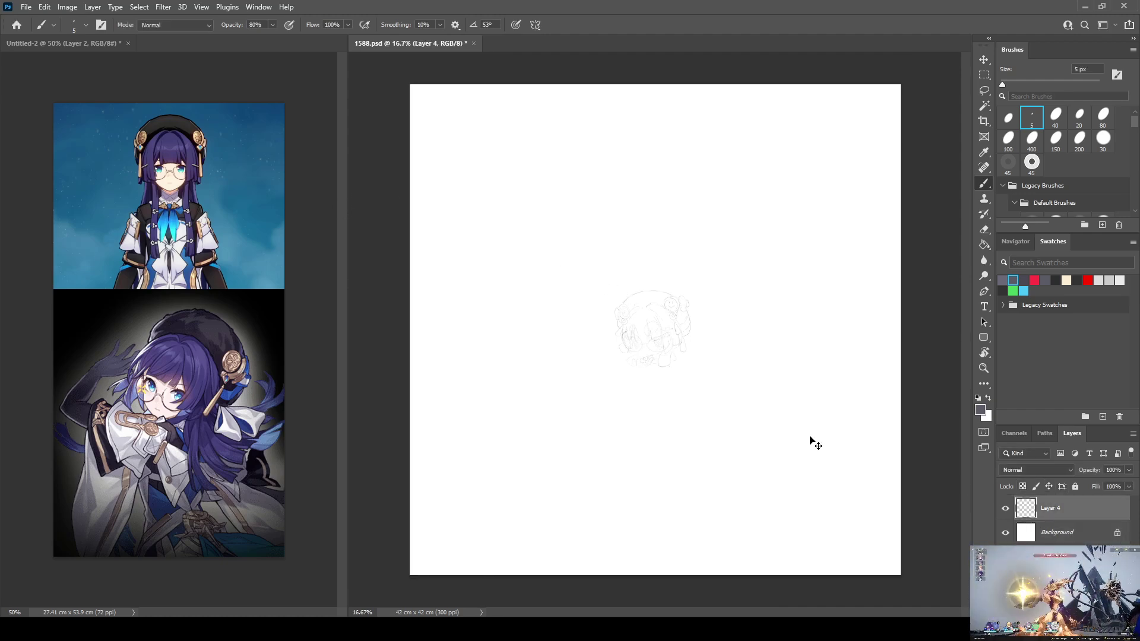
pyautogui.hotkey('ctrl', 't')
pyautogui.moveTo(687, 369); pyautogui.dragTo(865, 542)
pyautogui.moveTo(733, 413)
pyautogui.mouseDown()
pyautogui.moveTo(644, 344)
pyautogui.moveTo(557, 220)
pyautogui.moveTo(551, 227)
pyautogui.mouseUp()
pyautogui.moveTo(672, 346)
pyautogui.mouseDown()
pyautogui.moveTo(861, 511)
pyautogui.moveTo(899, 563)
pyautogui.mouseUp()
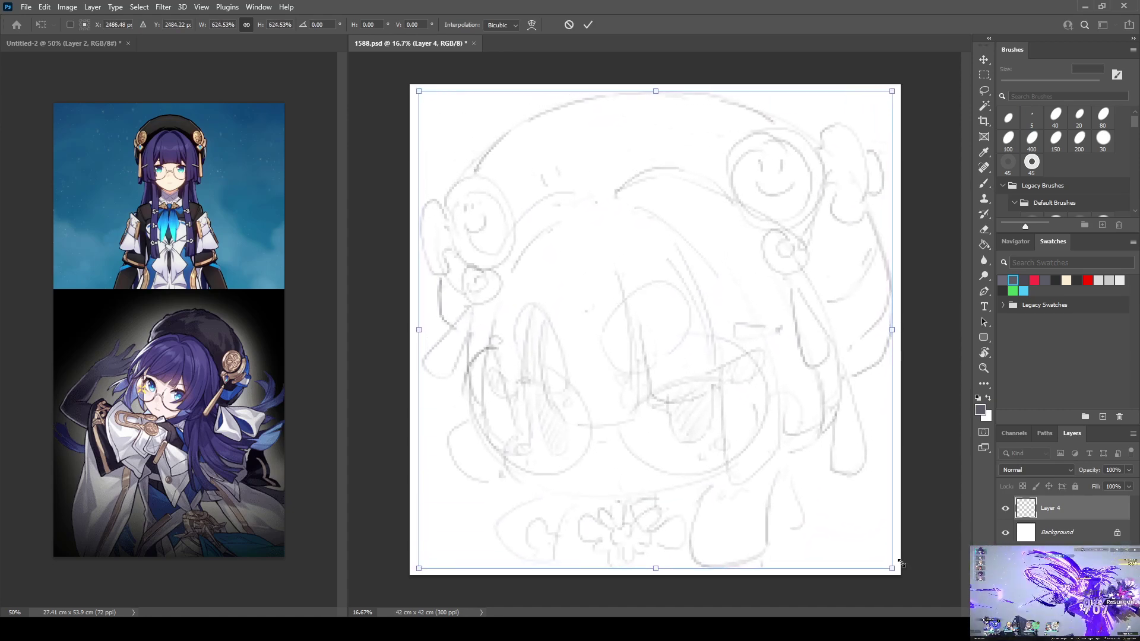
pyautogui.press('Return')
pyautogui.press('b')
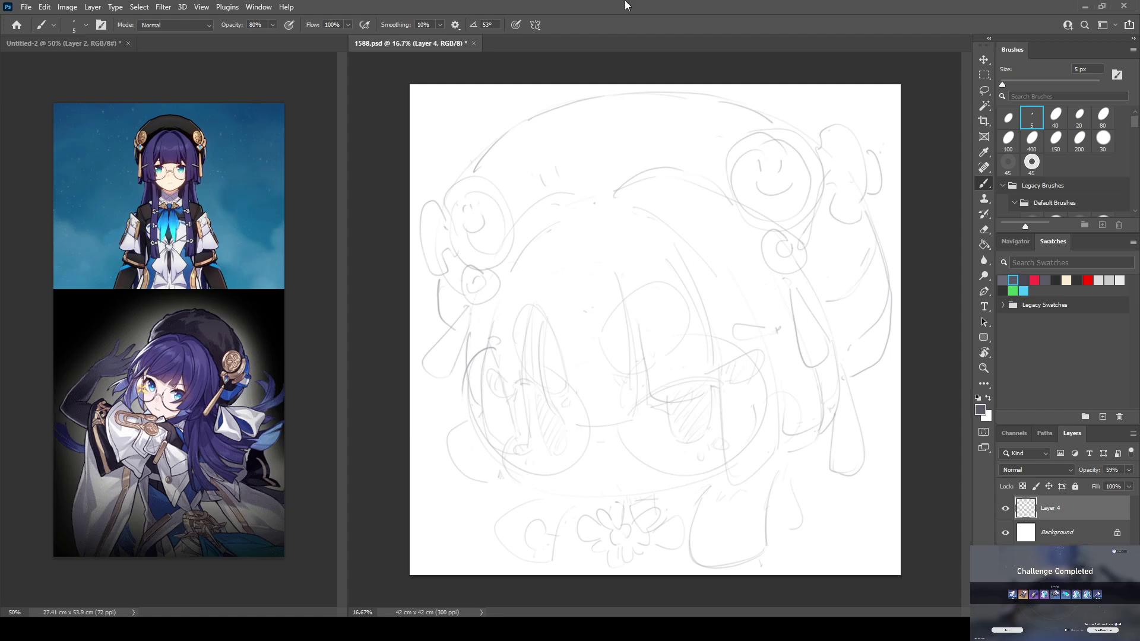
# Show the Navigator, widen the 1588.psd window and fit the reference image inside its own narrower window
pyautogui.hotkey('ctrl', '+')
pyautogui.hotkey('ctrl', '+')
pyautogui.hotkey('ctrl', '+')
pyautogui.click(1015, 244)
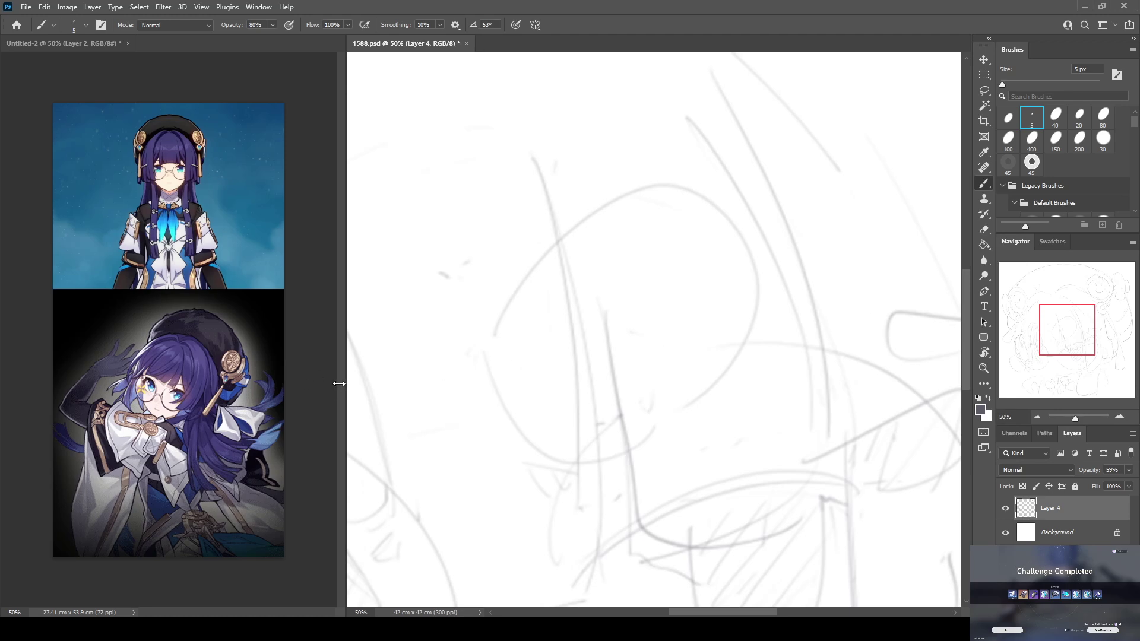
pyautogui.moveTo(343, 383); pyautogui.dragTo(299, 386)
pyautogui.click(247, 410)
pyautogui.hotkey('ctrl', '0')
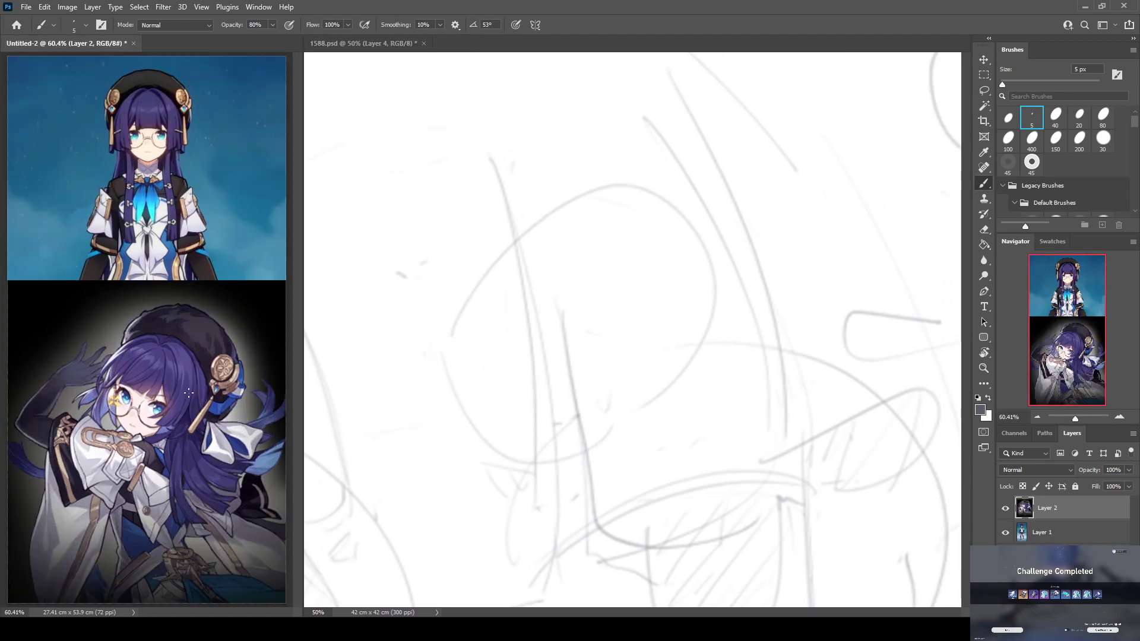
# Lower the opacity of sketch Layer 4 further and create a new layer above it in 1588.psd
pyautogui.click(761, 419)
pyautogui.click(1129, 470)
pyautogui.moveTo(1116, 487); pyautogui.dragTo(1095, 488)
pyautogui.hotkey('ctrl', 'shift', 'alt', 'n')
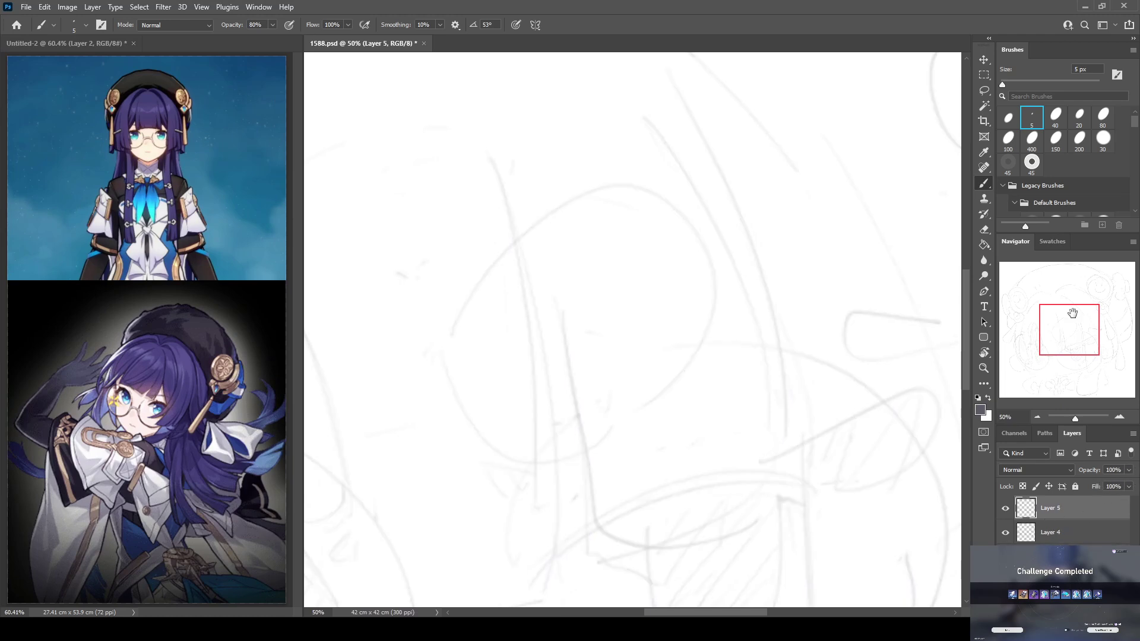
# Draw the right eye's upper lash line on Layer 5 as one thick tapering arc with the 200 px brush
pyautogui.click(1037, 142)
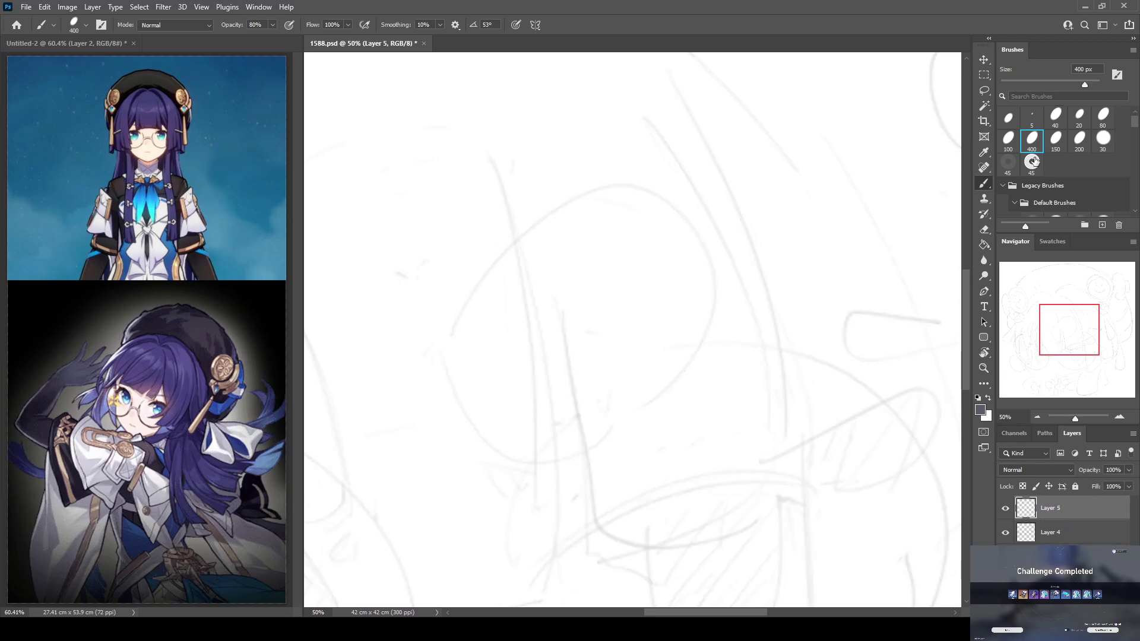
pyautogui.click(1079, 142)
pyautogui.moveTo(623, 471); pyautogui.dragTo(505, 155)
pyautogui.moveTo(423, 293)
pyautogui.mouseDown()
pyautogui.moveTo(682, 196)
pyautogui.moveTo(718, 201)
pyautogui.mouseUp()
pyautogui.hotkey('ctrl', 'z')
pyautogui.moveTo(426, 288)
pyautogui.mouseDown()
pyautogui.moveTo(522, 203)
pyautogui.moveTo(723, 201)
pyautogui.mouseUp()
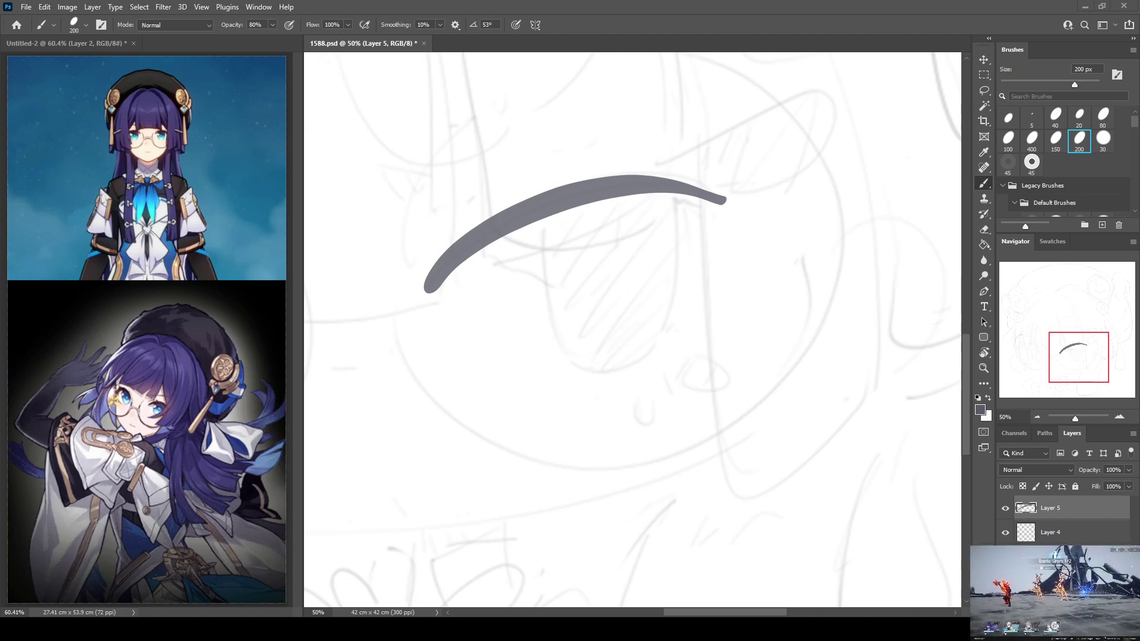
# Redraw the right eye's upper lash line as a thicker arc and outline an upswept rounded lash wing at its outer end
pyautogui.hotkey('ctrl', 'z')
pyautogui.moveTo(427, 286)
pyautogui.mouseDown()
pyautogui.moveTo(564, 197)
pyautogui.moveTo(769, 211)
pyautogui.mouseUp()
pyautogui.moveTo(694, 161)
pyautogui.mouseDown()
pyautogui.moveTo(815, 113)
pyautogui.moveTo(751, 189)
pyautogui.moveTo(762, 172)
pyautogui.moveTo(724, 167)
pyautogui.moveTo(709, 150)
pyautogui.moveTo(796, 152)
pyautogui.moveTo(686, 171)
pyautogui.moveTo(756, 199)
pyautogui.mouseUp()
pyautogui.hotkey('ctrl', 'z')
pyautogui.hotkey('ctrl', 'z')
pyautogui.hotkey('ctrl', 'z')
pyautogui.moveTo(688, 172)
pyautogui.mouseDown()
pyautogui.moveTo(788, 105)
pyautogui.moveTo(763, 204)
pyautogui.mouseUp()
pyautogui.hotkey('ctrl', 'z')
pyautogui.moveTo(685, 171); pyautogui.dragTo(764, 193)
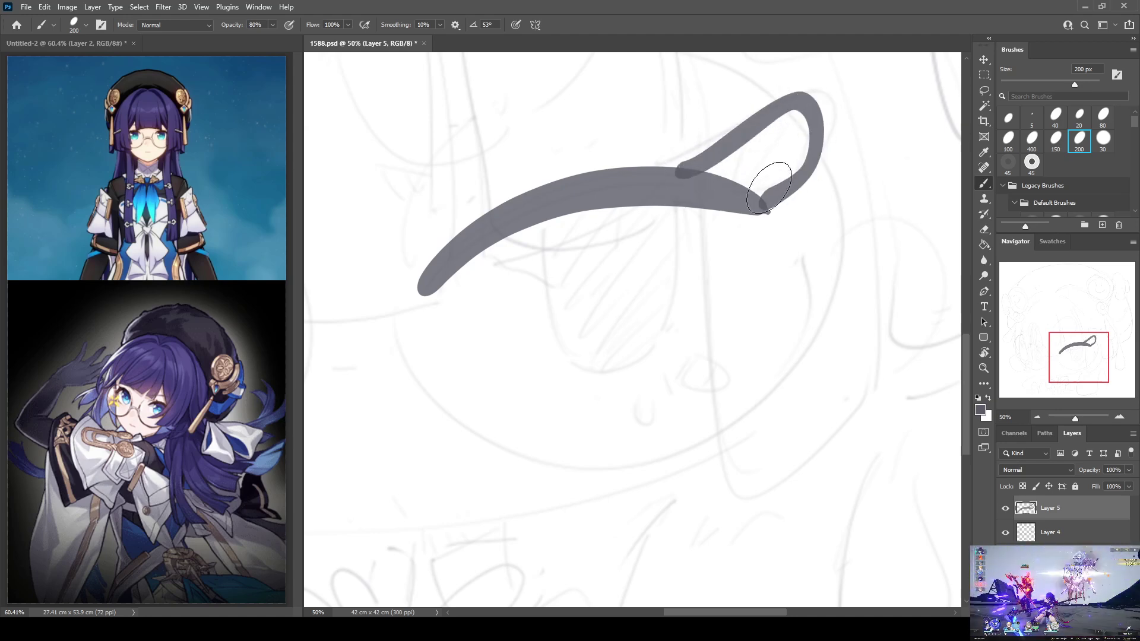
# Thicken the right eye's outer lash wing, hatch its inside, and reinforce the edges of the upper lash line
pyautogui.moveTo(686, 171)
pyautogui.mouseDown()
pyautogui.moveTo(786, 103)
pyautogui.moveTo(769, 205)
pyautogui.mouseUp()
pyautogui.moveTo(736, 137)
pyautogui.mouseDown()
pyautogui.moveTo(725, 187)
pyautogui.moveTo(739, 191)
pyautogui.mouseUp()
pyautogui.moveTo(767, 120)
pyautogui.mouseDown()
pyautogui.moveTo(753, 196)
pyautogui.moveTo(769, 196)
pyautogui.mouseUp()
pyautogui.moveTo(803, 113); pyautogui.dragTo(800, 160)
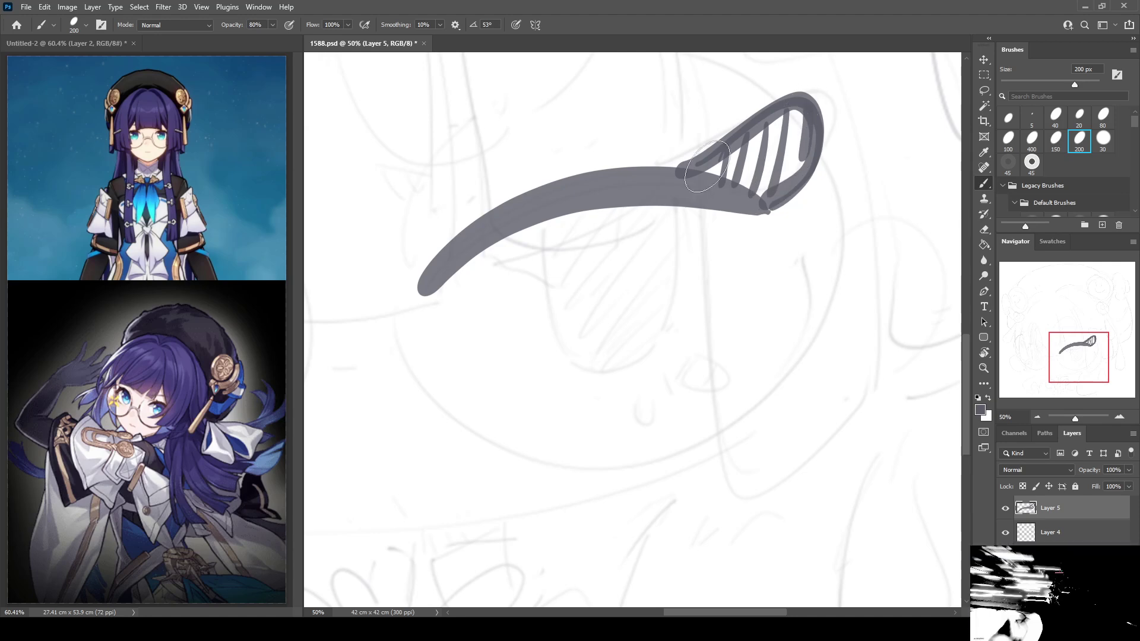
pyautogui.moveTo(426, 278)
pyautogui.mouseDown()
pyautogui.moveTo(495, 212)
pyautogui.moveTo(588, 173)
pyautogui.moveTo(710, 161)
pyautogui.mouseUp()
pyautogui.moveTo(431, 279)
pyautogui.mouseDown()
pyautogui.moveTo(523, 205)
pyautogui.moveTo(713, 166)
pyautogui.moveTo(511, 226)
pyautogui.moveTo(673, 194)
pyautogui.mouseUp()
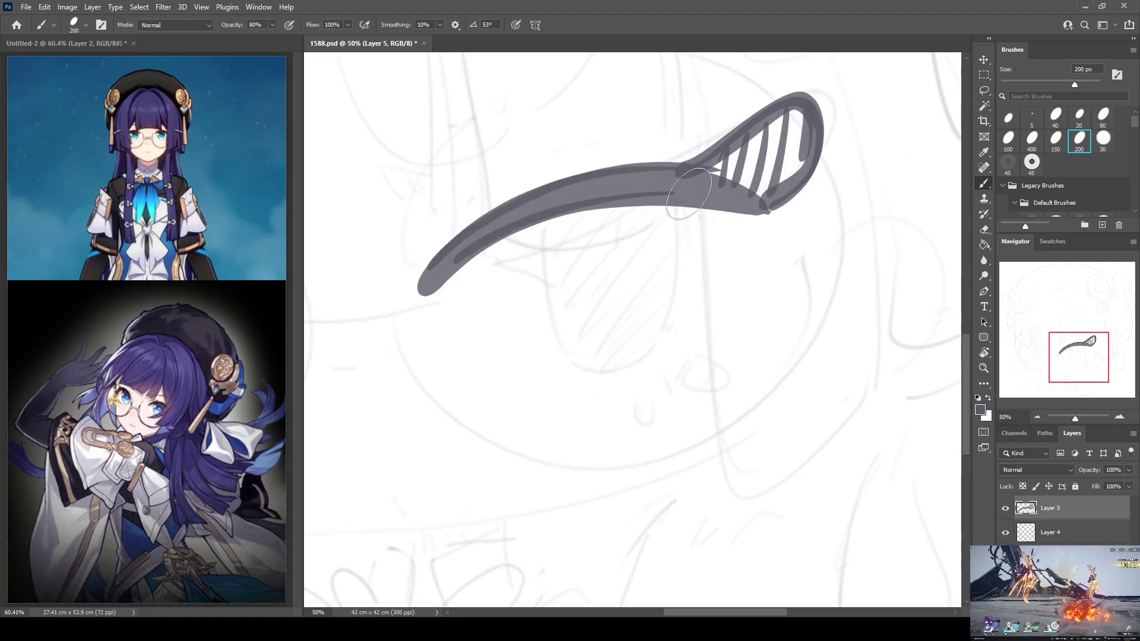
# Draw a small hatched loop at the right eye's inner lash corner and a narrow hatched wedge just above it
pyautogui.moveTo(465, 186)
pyautogui.mouseDown()
pyautogui.moveTo(526, 315)
pyautogui.moveTo(524, 357)
pyautogui.moveTo(512, 304)
pyautogui.moveTo(550, 329)
pyautogui.moveTo(530, 358)
pyautogui.moveTo(527, 324)
pyautogui.moveTo(491, 339)
pyautogui.moveTo(522, 348)
pyautogui.moveTo(517, 320)
pyautogui.moveTo(541, 363)
pyautogui.moveTo(506, 336)
pyautogui.moveTo(512, 313)
pyautogui.moveTo(521, 361)
pyautogui.mouseUp()
pyautogui.hotkey('ctrl', 'z')
pyautogui.hotkey('ctrl', 'z')
pyautogui.hotkey('ctrl', 'z')
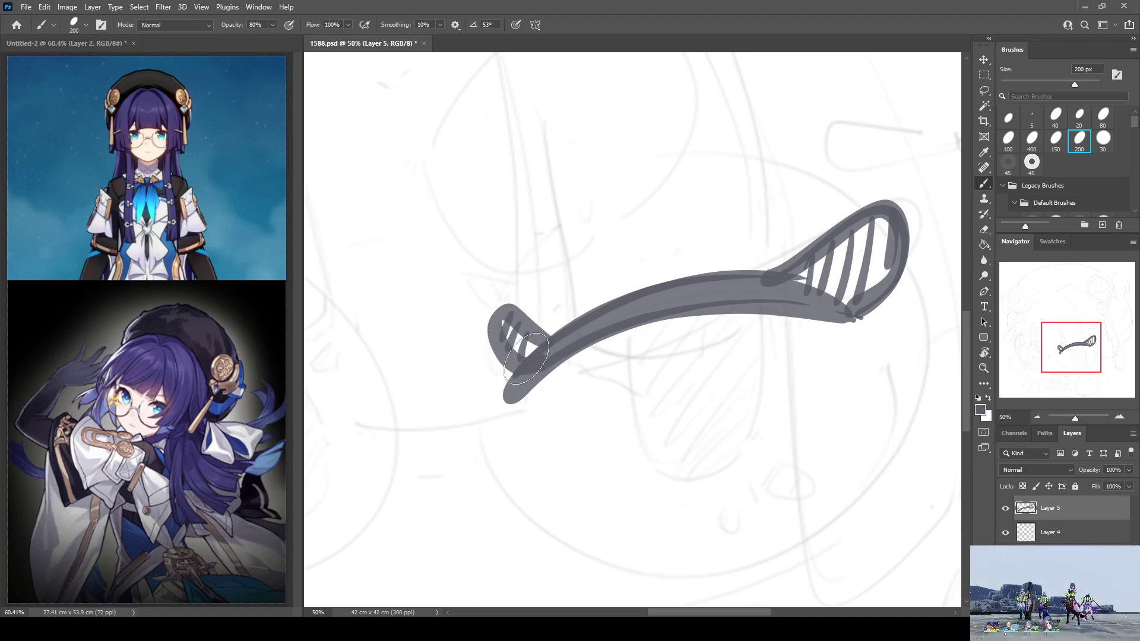
pyautogui.moveTo(534, 292)
pyautogui.mouseDown()
pyautogui.moveTo(573, 288)
pyautogui.moveTo(560, 310)
pyautogui.moveTo(574, 295)
pyautogui.moveTo(618, 287)
pyautogui.mouseUp()
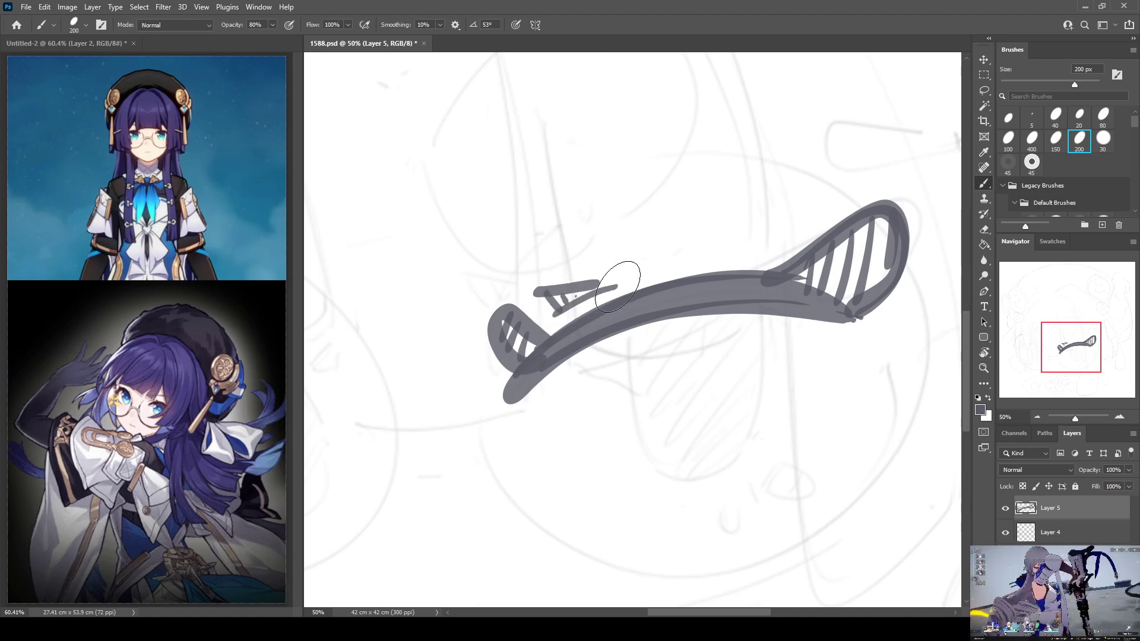
# Ink the large round shape above the right eye as tapering curves, leaving a small gap marked with a dot
pyautogui.moveTo(503, 113)
pyautogui.mouseDown()
pyautogui.moveTo(526, 201)
pyautogui.moveTo(469, 317)
pyautogui.moveTo(573, 350)
pyautogui.mouseUp()
pyautogui.click(590, 343)
pyautogui.moveTo(505, 158)
pyautogui.mouseDown()
pyautogui.moveTo(651, 98)
pyautogui.moveTo(711, 159)
pyautogui.moveTo(707, 254)
pyautogui.moveTo(618, 331)
pyautogui.mouseUp()
# Draw the left eye's upper lash line with a hatched outer loop and a small hatched triangle above its inner end
pyautogui.moveTo(377, 326); pyautogui.dragTo(616, 237)
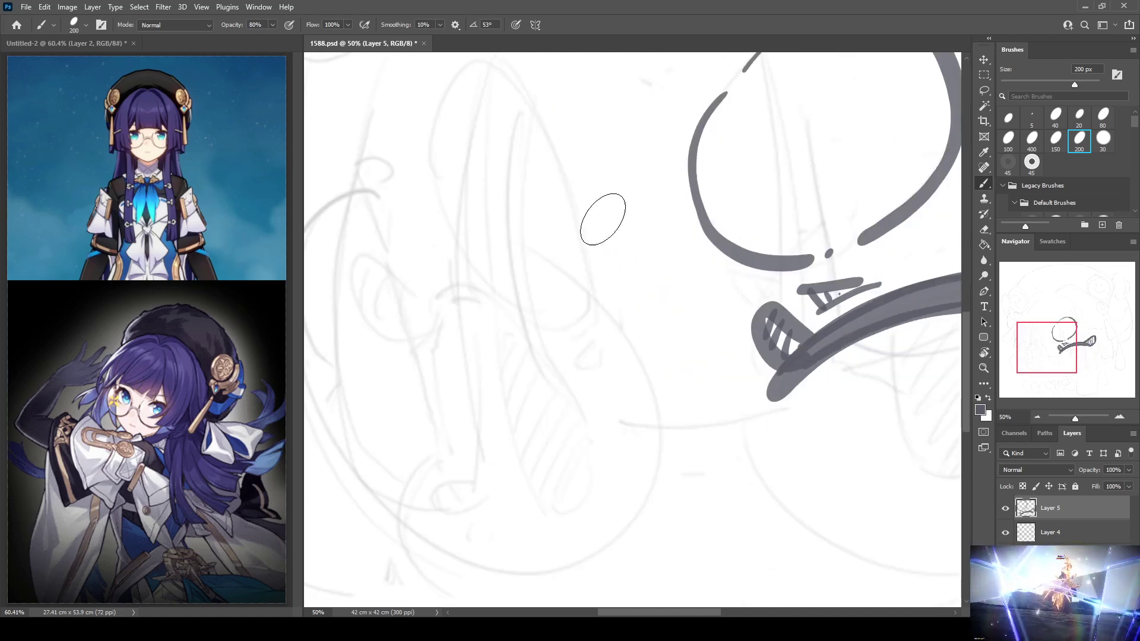
pyautogui.moveTo(440, 331)
pyautogui.mouseDown()
pyautogui.moveTo(466, 283)
pyautogui.moveTo(509, 301)
pyautogui.moveTo(594, 409)
pyautogui.mouseUp()
pyautogui.moveTo(444, 292); pyautogui.dragTo(435, 327)
pyautogui.hotkey('ctrl', 'z')
pyautogui.hotkey('ctrl', 'z')
pyautogui.moveTo(380, 255)
pyautogui.mouseDown()
pyautogui.moveTo(372, 294)
pyautogui.moveTo(380, 318)
pyautogui.moveTo(397, 321)
pyautogui.mouseUp()
pyautogui.moveTo(415, 264)
pyautogui.mouseDown()
pyautogui.moveTo(442, 309)
pyautogui.moveTo(433, 333)
pyautogui.moveTo(475, 280)
pyautogui.moveTo(530, 318)
pyautogui.moveTo(587, 386)
pyautogui.moveTo(589, 353)
pyautogui.moveTo(608, 363)
pyautogui.moveTo(616, 339)
pyautogui.mouseUp()
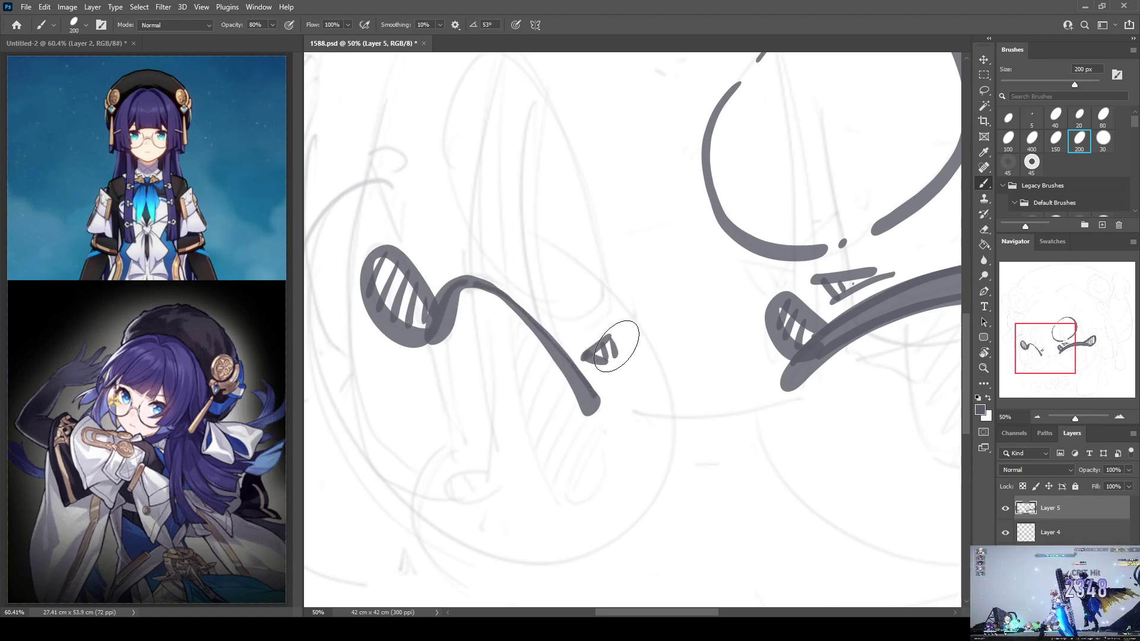
# Outline the left iris with two curved sides running down from the lash line, leaving the lower end slightly open
pyautogui.scroll(-3, 616, 348)
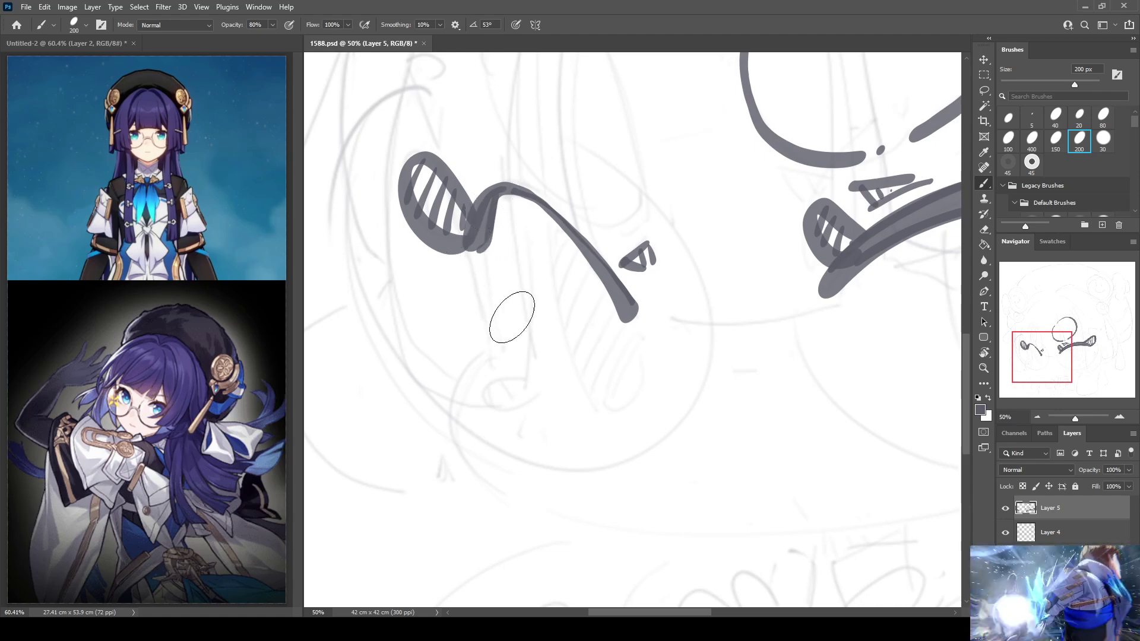
pyautogui.press('r')
pyautogui.moveTo(501, 395)
pyautogui.mouseDown()
pyautogui.moveTo(564, 356)
pyautogui.moveTo(619, 124)
pyautogui.moveTo(564, 131)
pyautogui.moveTo(518, 202)
pyautogui.moveTo(544, 292)
pyautogui.moveTo(572, 334)
pyautogui.mouseUp()
pyautogui.press('b')
pyautogui.hotkey('ctrl', 'z')
pyautogui.moveTo(508, 150)
pyautogui.mouseDown()
pyautogui.moveTo(543, 297)
pyautogui.moveTo(576, 342)
pyautogui.mouseUp()
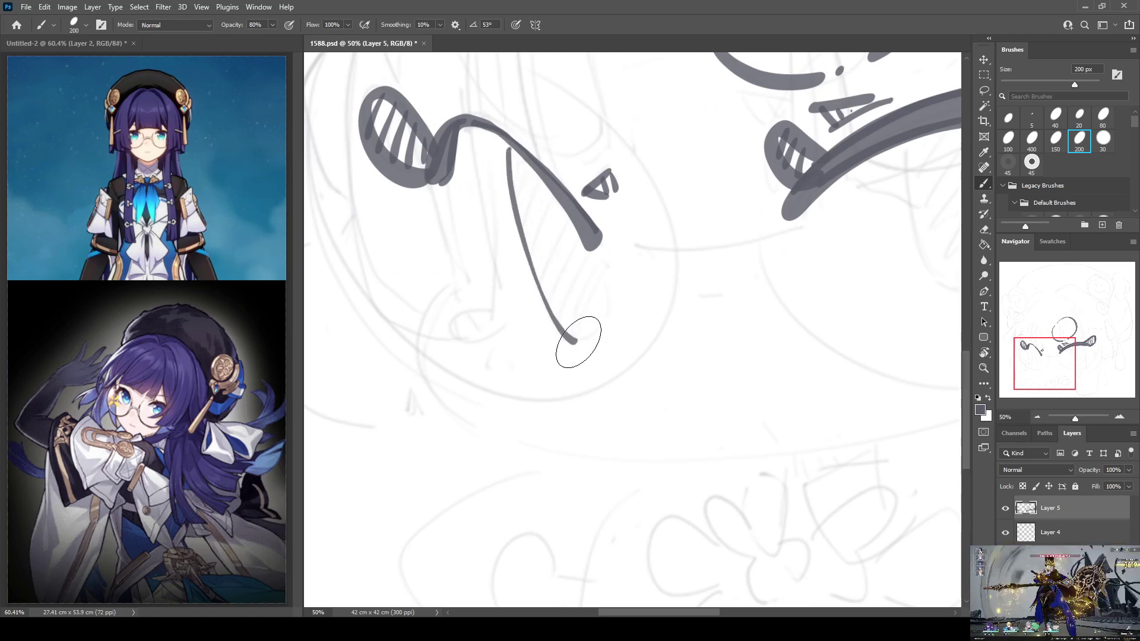
pyautogui.moveTo(586, 241); pyautogui.dragTo(601, 324)
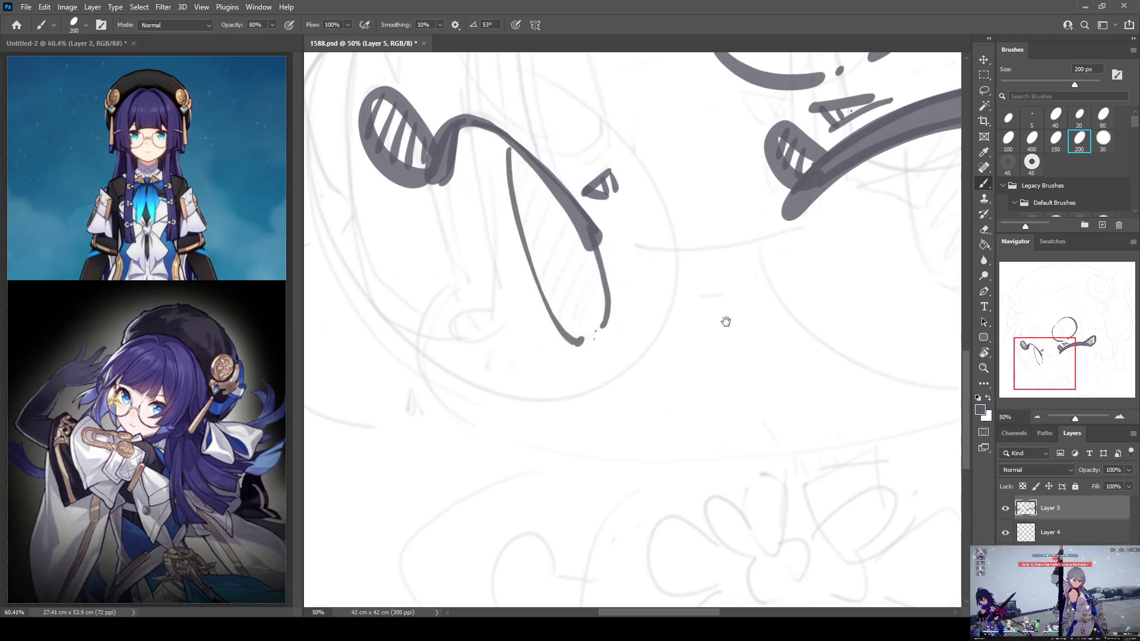
# Outline the right iris with two curved sides below the lash line and dots bridging the gap at its base
pyautogui.moveTo(716, 317); pyautogui.dragTo(445, 319)
pyautogui.moveTo(609, 157)
pyautogui.mouseDown()
pyautogui.moveTo(621, 246)
pyautogui.moveTo(647, 303)
pyautogui.moveTo(681, 308)
pyautogui.moveTo(612, 178)
pyautogui.moveTo(633, 266)
pyautogui.moveTo(689, 308)
pyautogui.mouseUp()
pyautogui.hotkey('ctrl', 'z')
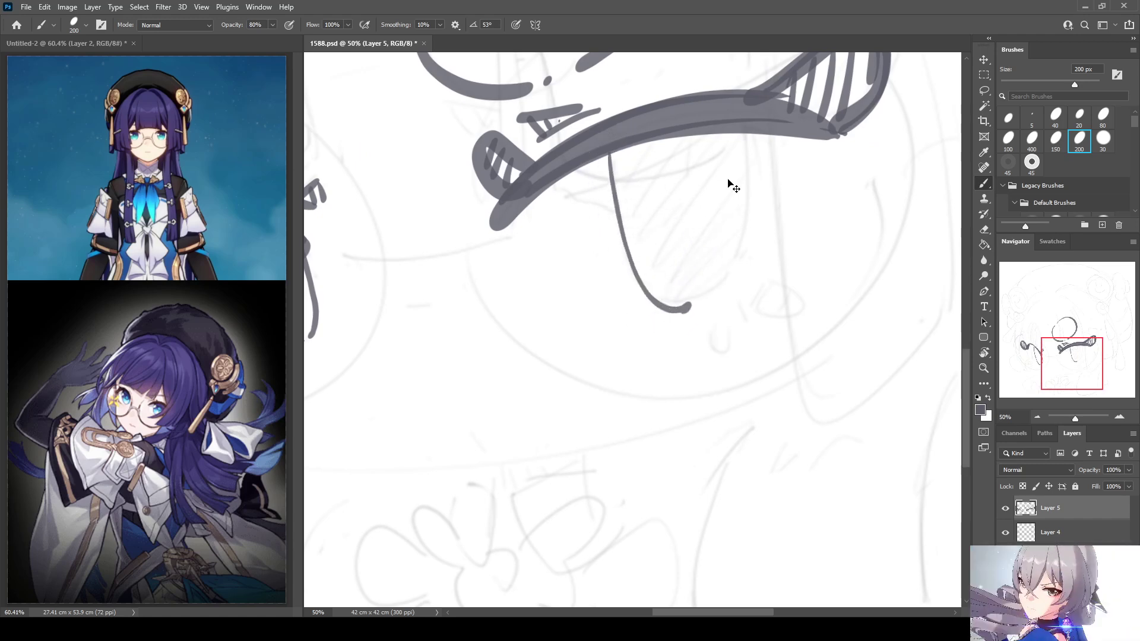
pyautogui.hotkey('ctrl', 'z')
pyautogui.moveTo(616, 157)
pyautogui.mouseDown()
pyautogui.moveTo(643, 277)
pyautogui.moveTo(693, 299)
pyautogui.moveTo(632, 269)
pyautogui.moveTo(680, 297)
pyautogui.mouseUp()
pyautogui.hotkey('ctrl', 'z')
pyautogui.click(707, 289)
pyautogui.moveTo(741, 133)
pyautogui.mouseDown()
pyautogui.moveTo(749, 194)
pyautogui.moveTo(733, 285)
pyautogui.mouseUp()
pyautogui.hotkey('ctrl', 'z')
pyautogui.moveTo(745, 134)
pyautogui.mouseDown()
pyautogui.moveTo(746, 251)
pyautogui.moveTo(732, 277)
pyautogui.mouseUp()
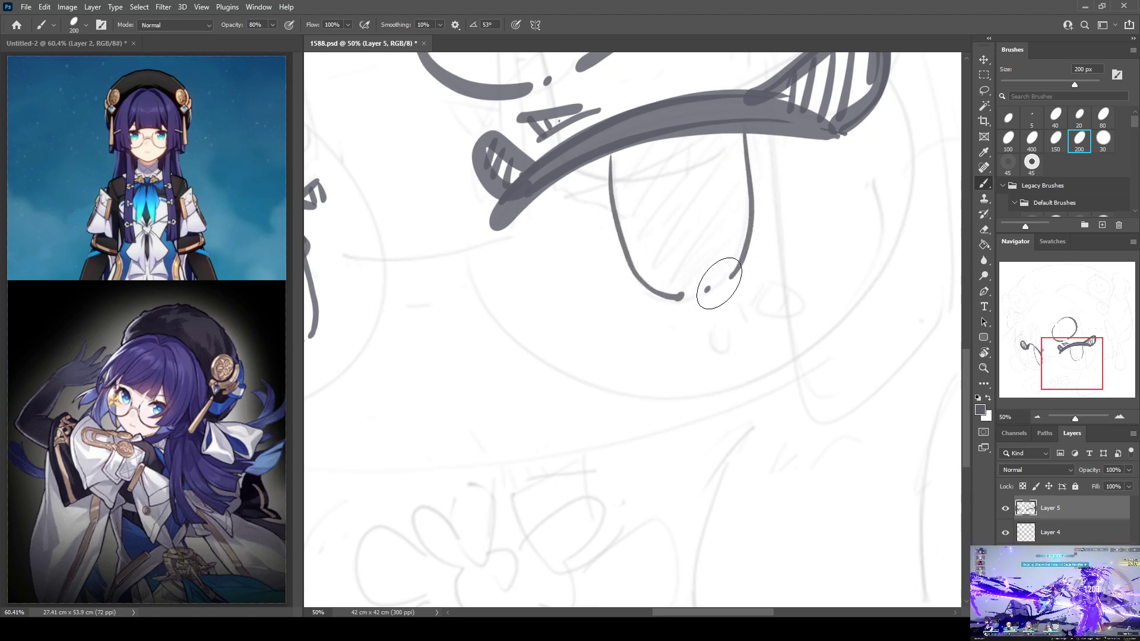
# Hatch the upper part of the left iris with slanted parallel strokes
pyautogui.moveTo(590, 246); pyautogui.dragTo(768, 226)
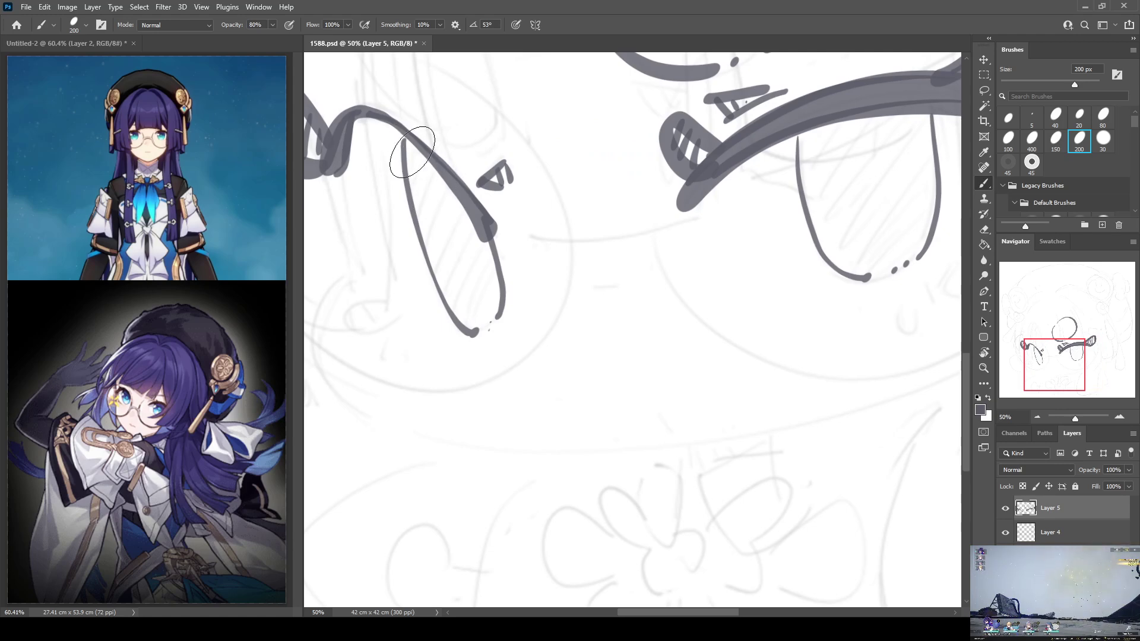
pyautogui.moveTo(428, 153)
pyautogui.mouseDown()
pyautogui.moveTo(413, 177)
pyautogui.moveTo(440, 176)
pyautogui.moveTo(420, 202)
pyautogui.mouseUp()
pyautogui.moveTo(422, 217); pyautogui.dragTo(454, 184)
pyautogui.moveTo(428, 238)
pyautogui.mouseDown()
pyautogui.moveTo(464, 199)
pyautogui.moveTo(473, 219)
pyautogui.mouseUp()
pyautogui.moveTo(443, 273); pyautogui.dragTo(476, 237)
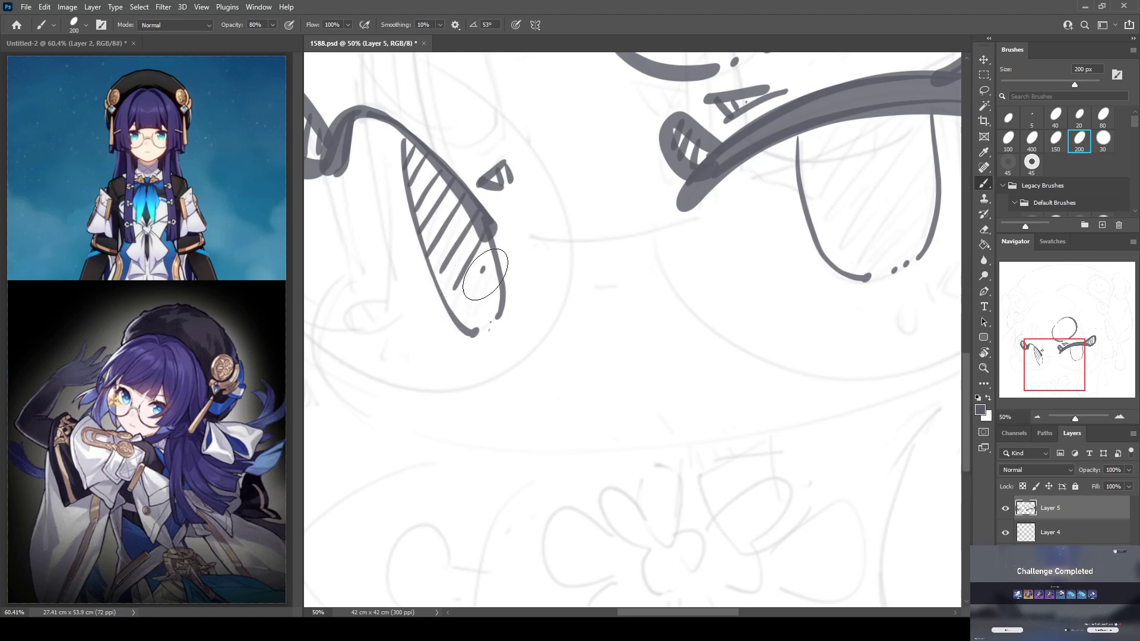
# Thicken both sides of the right iris outline and hatch its upper part with slanted strokes
pyautogui.moveTo(743, 249); pyautogui.dragTo(550, 334)
pyautogui.moveTo(601, 220); pyautogui.dragTo(625, 320)
pyautogui.hotkey('ctrl', 'z')
pyautogui.moveTo(598, 221); pyautogui.dragTo(624, 324)
pyautogui.moveTo(633, 200)
pyautogui.mouseDown()
pyautogui.moveTo(610, 248)
pyautogui.moveTo(620, 278)
pyautogui.mouseUp()
pyautogui.moveTo(689, 198)
pyautogui.mouseDown()
pyautogui.moveTo(646, 300)
pyautogui.moveTo(677, 305)
pyautogui.mouseUp()
pyautogui.moveTo(741, 205)
pyautogui.mouseDown()
pyautogui.moveTo(680, 306)
pyautogui.moveTo(735, 263)
pyautogui.moveTo(708, 307)
pyautogui.mouseUp()
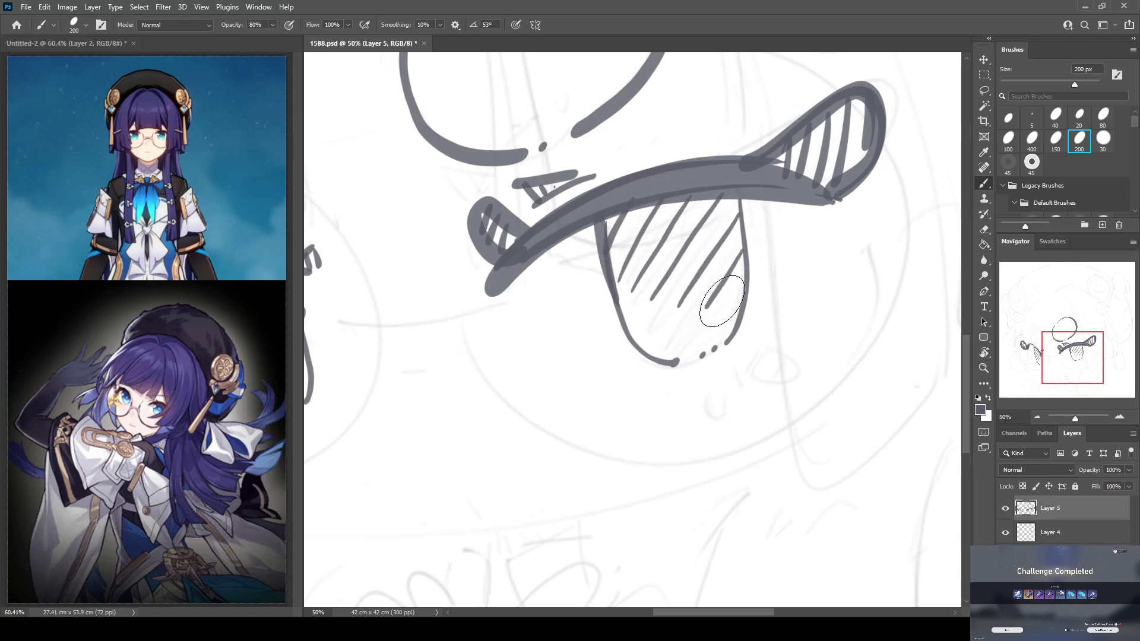
pyautogui.moveTo(740, 180)
pyautogui.mouseDown()
pyautogui.moveTo(747, 313)
pyautogui.moveTo(735, 342)
pyautogui.mouseUp()
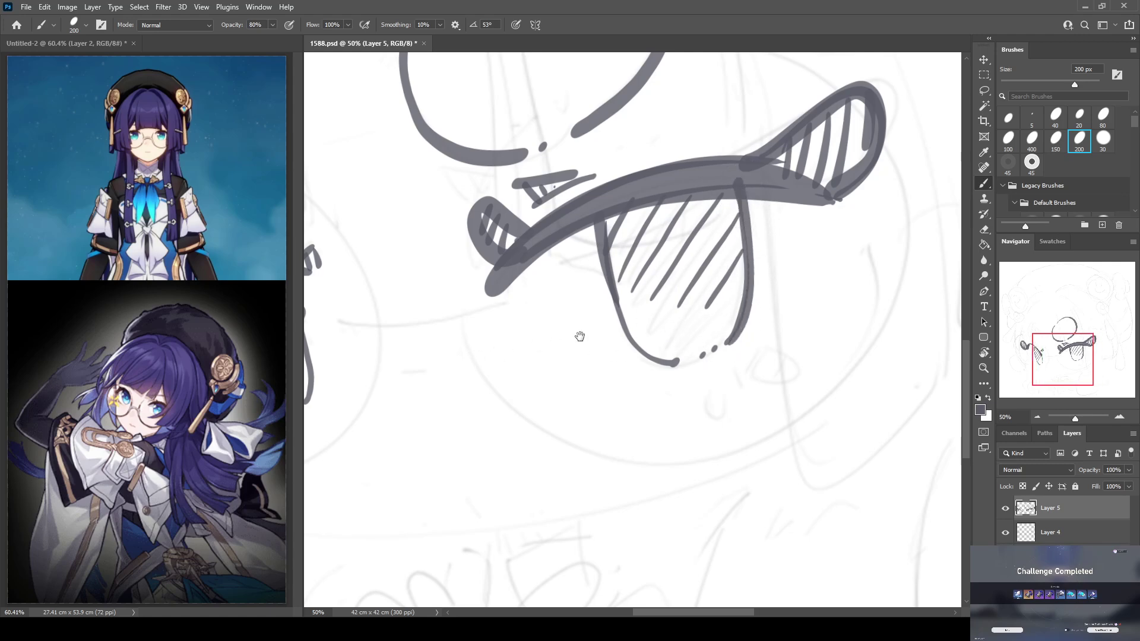
# Thicken the outer side of the left iris outline
pyautogui.hscroll(-5, 515, 321)
pyautogui.scroll(-1, 515, 321)
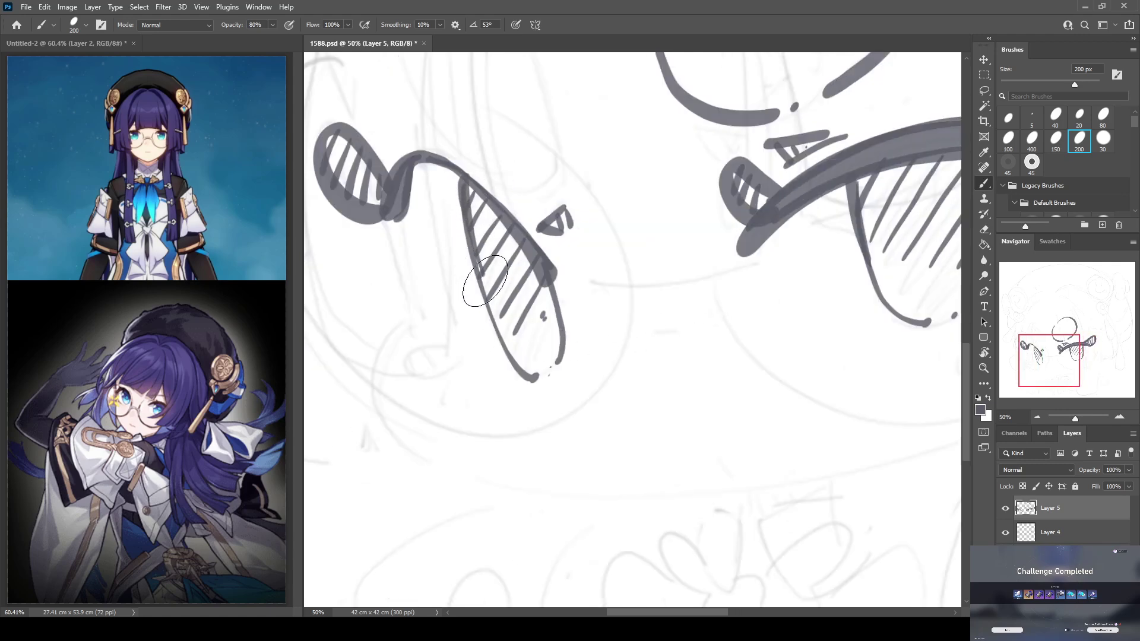
pyautogui.moveTo(459, 186)
pyautogui.mouseDown()
pyautogui.moveTo(498, 319)
pyautogui.moveTo(522, 356)
pyautogui.moveTo(468, 231)
pyautogui.moveTo(500, 359)
pyautogui.moveTo(522, 375)
pyautogui.mouseUp()
pyautogui.hotkey('ctrl', 'z')
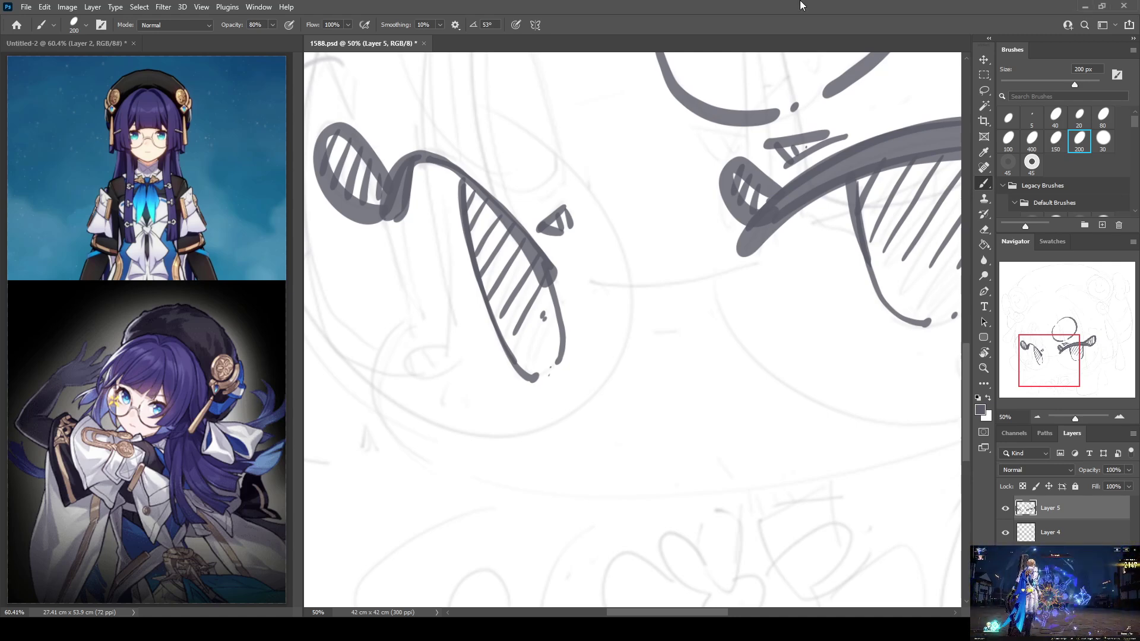
# Ink the tall oval above the left eye with thick tapering curves, adding small accent marks beside it
pyautogui.moveTo(510, 205); pyautogui.dragTo(525, 360)
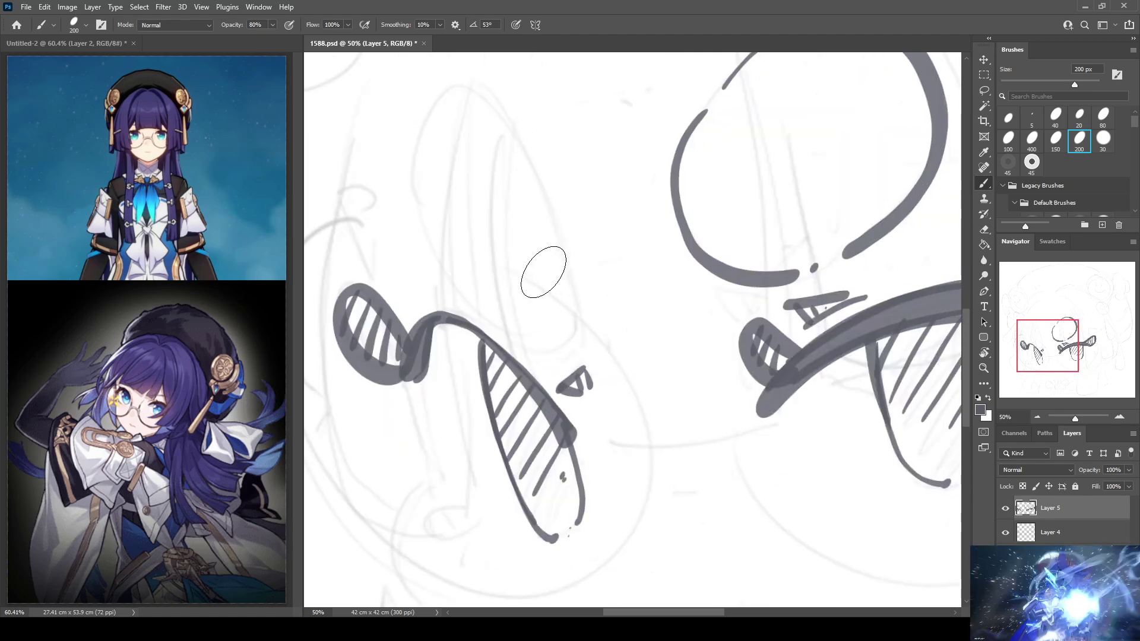
pyautogui.moveTo(497, 182); pyautogui.dragTo(500, 204)
pyautogui.moveTo(469, 116)
pyautogui.mouseDown()
pyautogui.moveTo(430, 136)
pyautogui.moveTo(416, 194)
pyautogui.moveTo(427, 253)
pyautogui.moveTo(456, 309)
pyautogui.moveTo(500, 353)
pyautogui.moveTo(537, 367)
pyautogui.mouseUp()
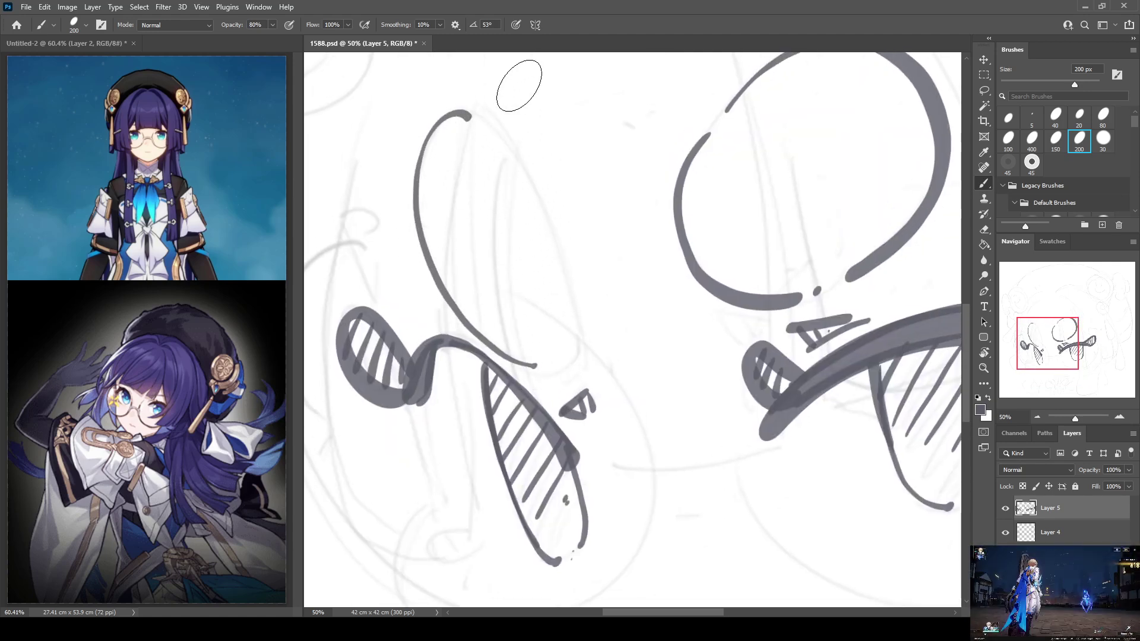
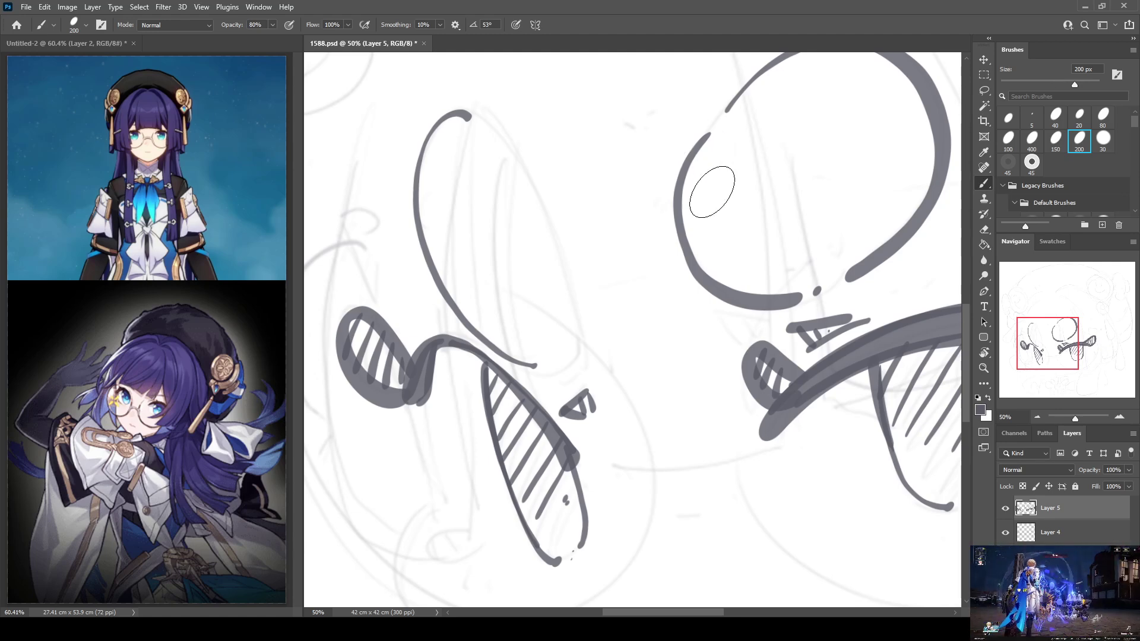
pyautogui.hotkey('ctrl', 'z')
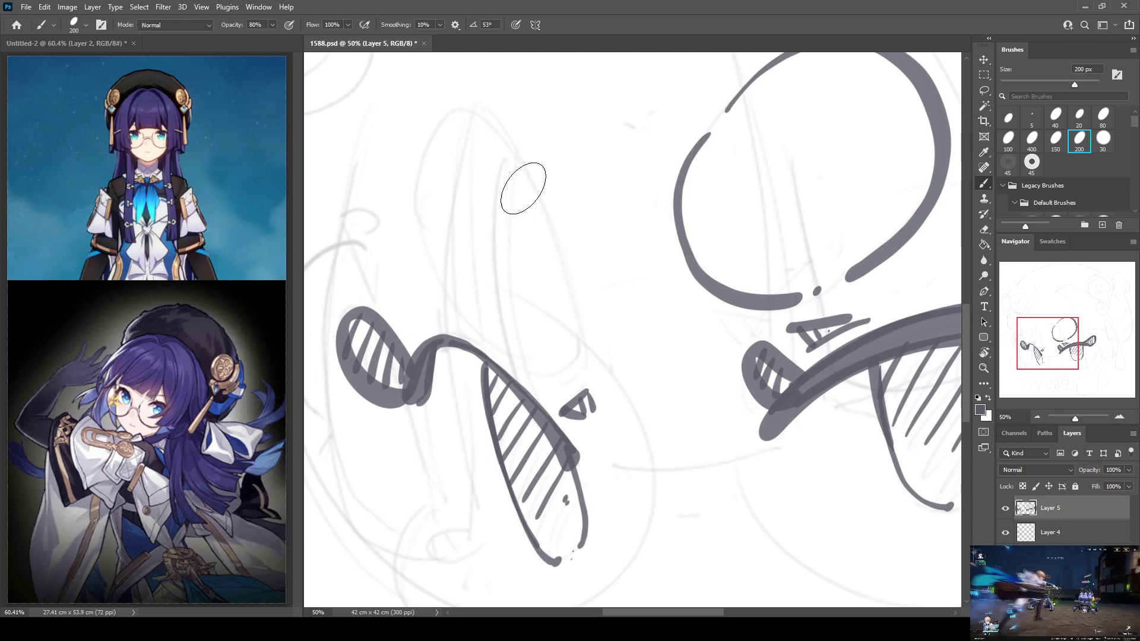
pyautogui.moveTo(526, 196); pyautogui.dragTo(509, 204)
pyautogui.moveTo(457, 135)
pyautogui.mouseDown()
pyautogui.moveTo(420, 136)
pyautogui.moveTo(401, 180)
pyautogui.moveTo(402, 248)
pyautogui.moveTo(425, 310)
pyautogui.moveTo(479, 366)
pyautogui.moveTo(542, 377)
pyautogui.mouseUp()
pyautogui.moveTo(486, 145)
pyautogui.mouseDown()
pyautogui.moveTo(560, 302)
pyautogui.moveTo(555, 370)
pyautogui.mouseUp()
pyautogui.moveTo(658, 146); pyautogui.dragTo(646, 168)
pyautogui.click(581, 317)
# Draw short solid blush marks on the cheek below the left eye
pyautogui.moveTo(405, 356)
pyautogui.mouseDown()
pyautogui.moveTo(445, 166)
pyautogui.moveTo(529, 208)
pyautogui.moveTo(594, 279)
pyautogui.mouseUp()
pyautogui.moveTo(515, 255); pyautogui.dragTo(524, 234)
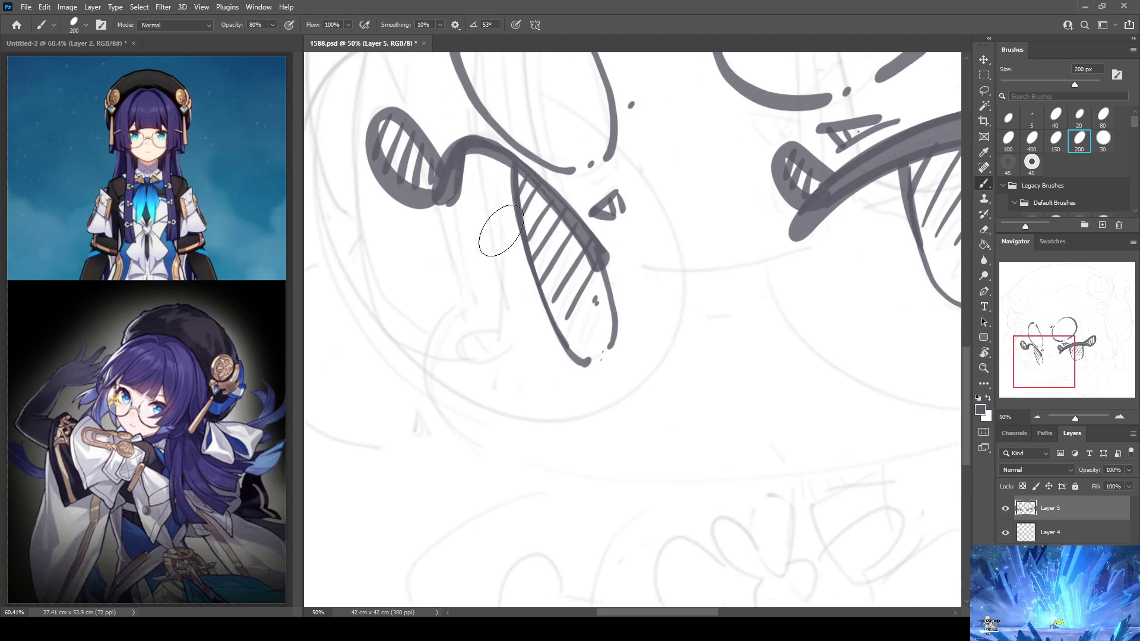
pyautogui.moveTo(491, 326); pyautogui.dragTo(540, 394)
pyautogui.moveTo(592, 451)
pyautogui.mouseDown()
pyautogui.moveTo(589, 501)
pyautogui.moveTo(624, 468)
pyautogui.mouseUp()
# Draw three short solid blush marks on the cheek below the right eye
pyautogui.press('r')
pyautogui.scroll(-8, 687, 224)
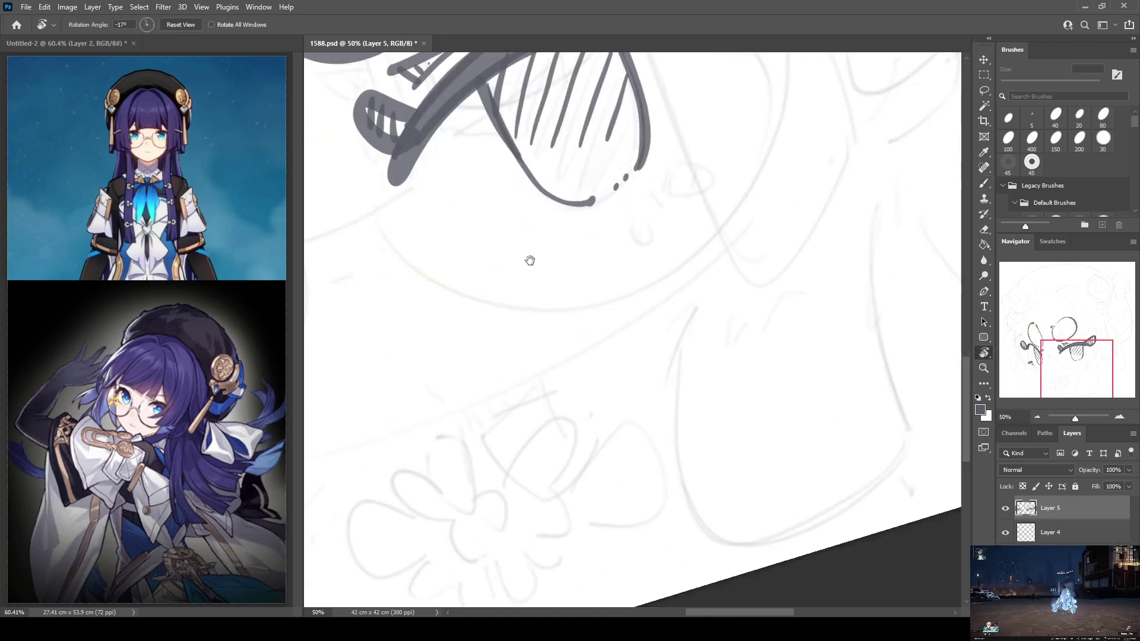
pyautogui.scroll(3, 663, 246)
pyautogui.moveTo(721, 207)
pyautogui.mouseDown()
pyautogui.moveTo(625, 178)
pyautogui.moveTo(594, 183)
pyautogui.mouseUp()
pyautogui.press('b')
pyautogui.moveTo(514, 460)
pyautogui.mouseDown()
pyautogui.moveTo(659, 190)
pyautogui.moveTo(737, 309)
pyautogui.moveTo(611, 323)
pyautogui.moveTo(549, 369)
pyautogui.moveTo(618, 309)
pyautogui.moveTo(524, 330)
pyautogui.moveTo(637, 301)
pyautogui.mouseUp()
# Draw the left side of the face as a thin slanted line passing behind the outer lash down to the cheek
pyautogui.press('r')
pyautogui.press('b')
pyautogui.moveTo(785, 357)
pyautogui.mouseDown()
pyautogui.moveTo(655, 302)
pyautogui.moveTo(671, 295)
pyautogui.moveTo(470, 170)
pyautogui.moveTo(587, 449)
pyautogui.mouseUp()
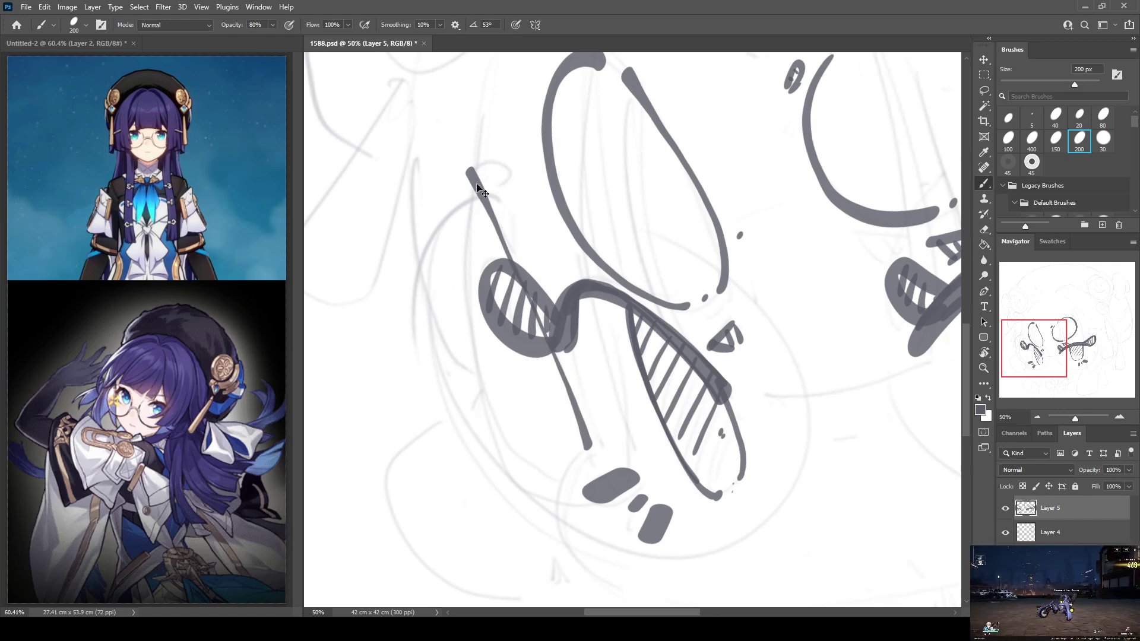
pyautogui.hotkey('ctrl', 'z')
pyautogui.moveTo(468, 164)
pyautogui.mouseDown()
pyautogui.moveTo(562, 359)
pyautogui.moveTo(585, 453)
pyautogui.mouseUp()
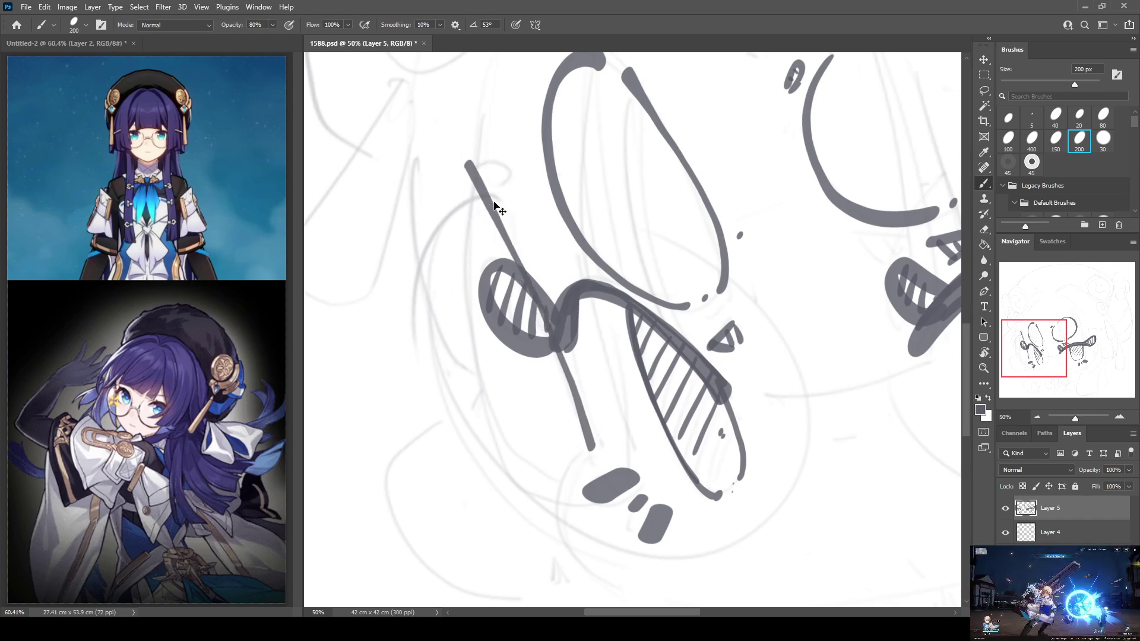
pyautogui.hotkey('ctrl', 'z')
pyautogui.moveTo(464, 150); pyautogui.dragTo(593, 443)
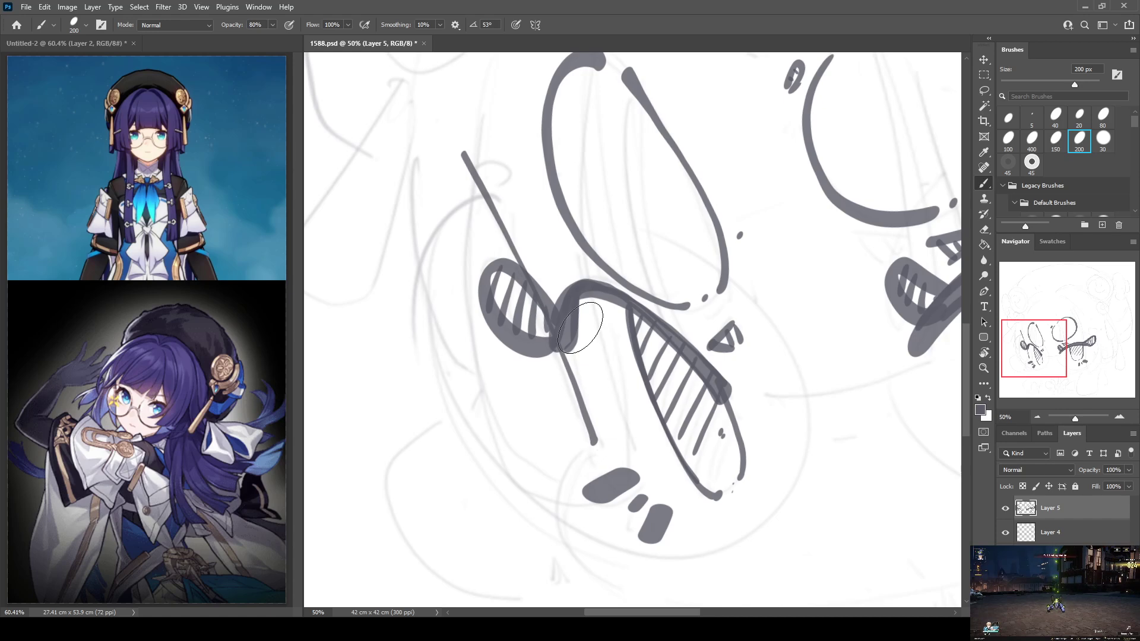
# Draw the cheek and jaw as one long curve from the left face line under both eyes to the right cheek
pyautogui.scroll(-1, 580, 328)
pyautogui.press('r')
pyautogui.moveTo(580, 327); pyautogui.dragTo(424, 242)
pyautogui.press('b')
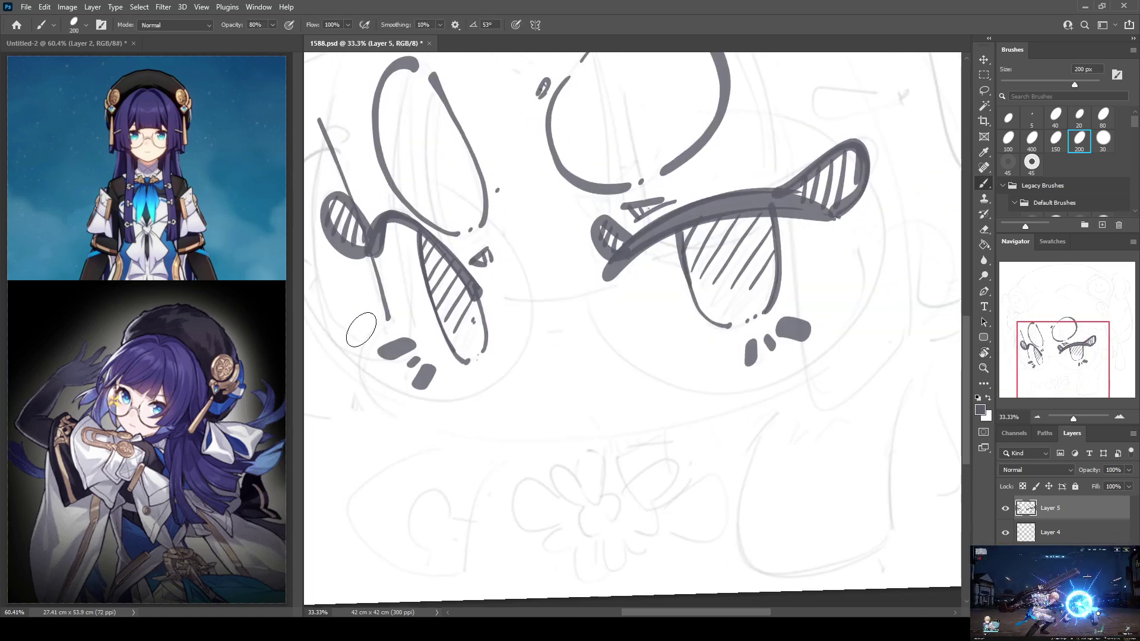
pyautogui.moveTo(386, 323)
pyautogui.mouseDown()
pyautogui.moveTo(356, 395)
pyautogui.moveTo(386, 416)
pyautogui.mouseUp()
pyautogui.hotkey('ctrl', 'z')
pyautogui.moveTo(369, 344)
pyautogui.mouseDown()
pyautogui.moveTo(374, 394)
pyautogui.moveTo(446, 444)
pyautogui.moveTo(601, 449)
pyautogui.moveTo(819, 391)
pyautogui.moveTo(820, 357)
pyautogui.mouseUp()
pyautogui.hotkey('ctrl', 'z')
pyautogui.moveTo(381, 325)
pyautogui.mouseDown()
pyautogui.moveTo(363, 368)
pyautogui.moveTo(391, 419)
pyautogui.moveTo(518, 440)
pyautogui.moveTo(718, 406)
pyautogui.moveTo(839, 339)
pyautogui.mouseUp()
pyautogui.hotkey('ctrl', 'z')
pyautogui.moveTo(385, 319)
pyautogui.mouseDown()
pyautogui.moveTo(361, 359)
pyautogui.moveTo(380, 405)
pyautogui.moveTo(463, 439)
pyautogui.moveTo(587, 445)
pyautogui.moveTo(812, 398)
pyautogui.moveTo(908, 348)
pyautogui.mouseUp()
pyautogui.hotkey('ctrl', 'z')
pyautogui.moveTo(385, 316)
pyautogui.mouseDown()
pyautogui.moveTo(359, 367)
pyautogui.moveTo(393, 419)
pyautogui.moveTo(515, 443)
pyautogui.moveTo(724, 405)
pyautogui.moveTo(867, 326)
pyautogui.mouseUp()
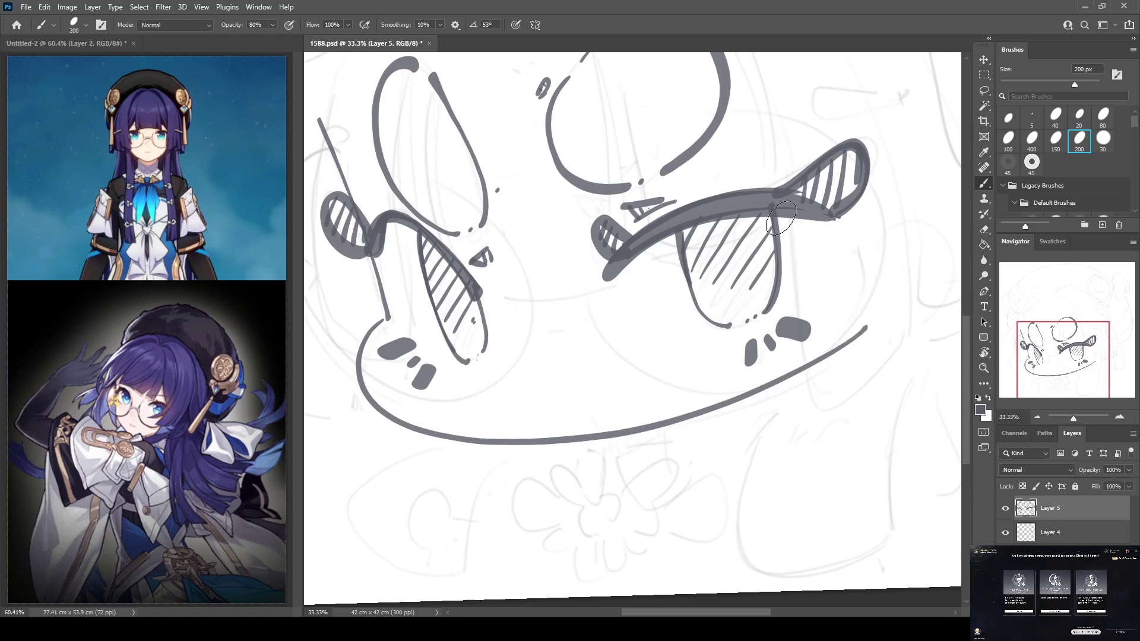
# Draw two short neck lines under the jaw and the rounded right collar piece with thin shading strokes inside
pyautogui.hotkey('ctrl', '+')
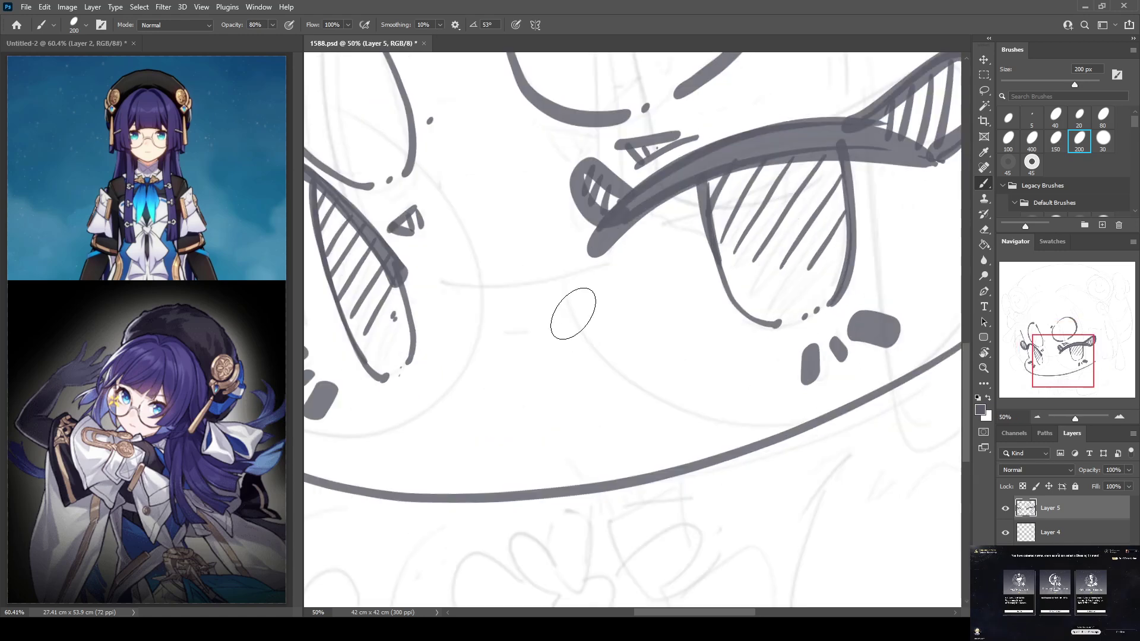
pyautogui.scroll(-3, 600, 383)
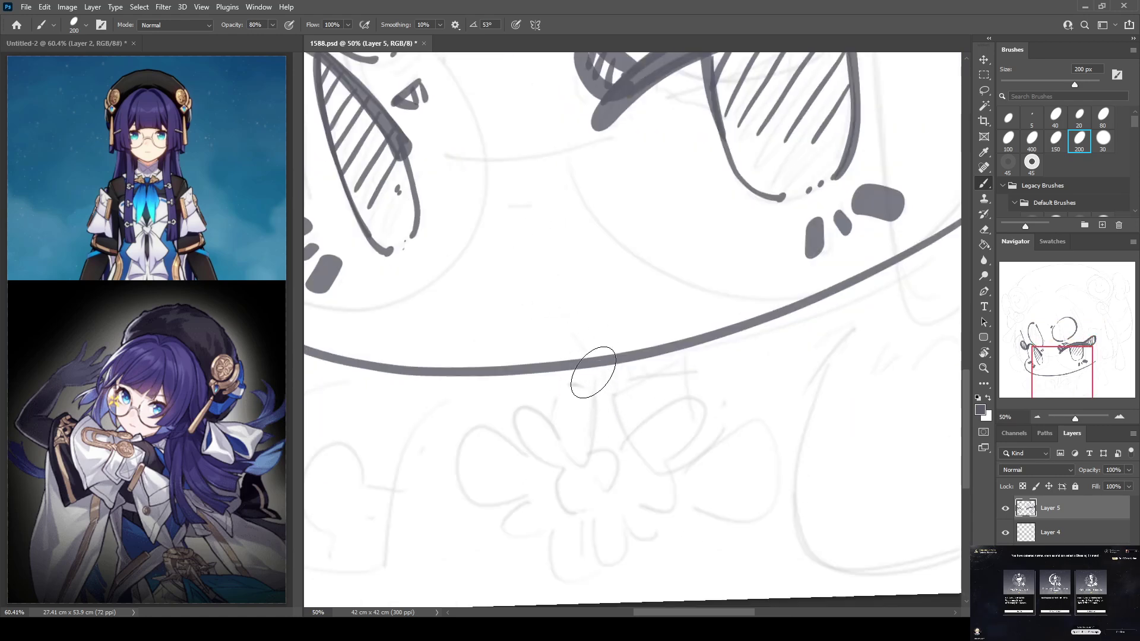
pyautogui.moveTo(591, 368); pyautogui.dragTo(589, 387)
pyautogui.moveTo(674, 354); pyautogui.dragTo(673, 372)
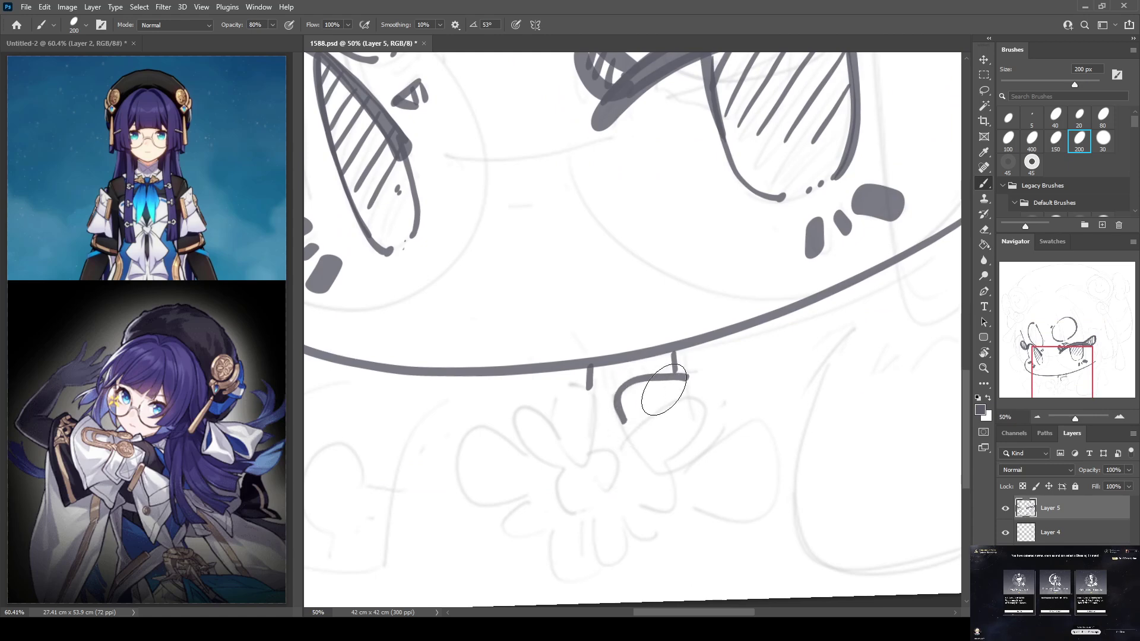
pyautogui.moveTo(622, 435)
pyautogui.mouseDown()
pyautogui.moveTo(616, 394)
pyautogui.moveTo(685, 367)
pyautogui.moveTo(728, 415)
pyautogui.mouseUp()
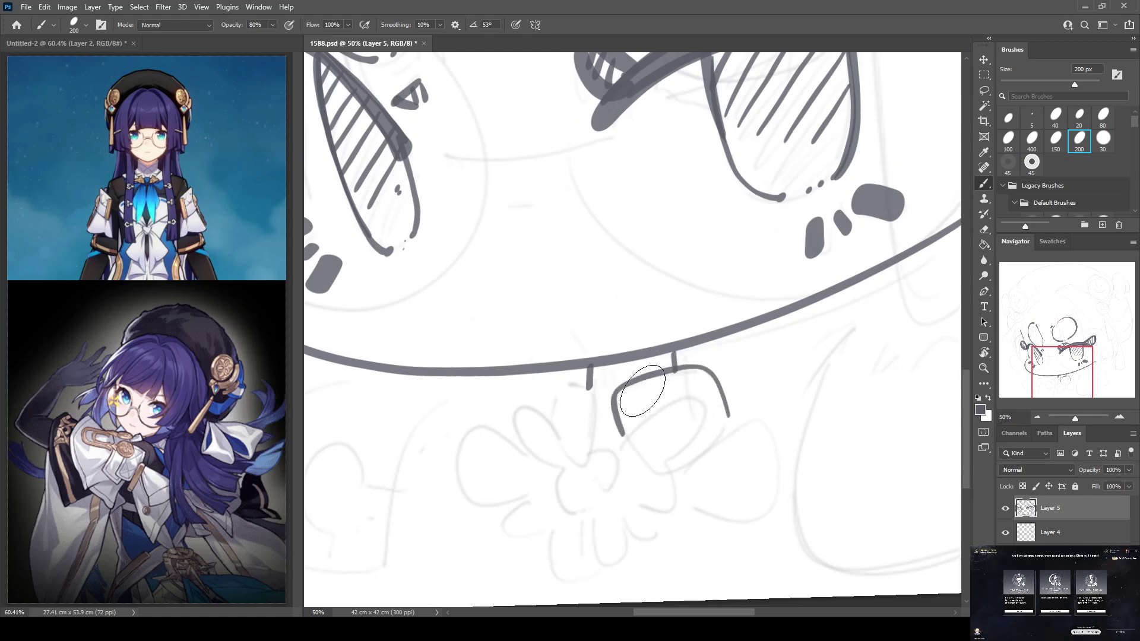
pyautogui.moveTo(654, 378); pyautogui.dragTo(645, 417)
# Draw the rounded left collar piece beside the neck line and add thin shading strokes inside it
pyautogui.moveTo(567, 385)
pyautogui.mouseDown()
pyautogui.moveTo(592, 406)
pyautogui.moveTo(585, 449)
pyautogui.mouseUp()
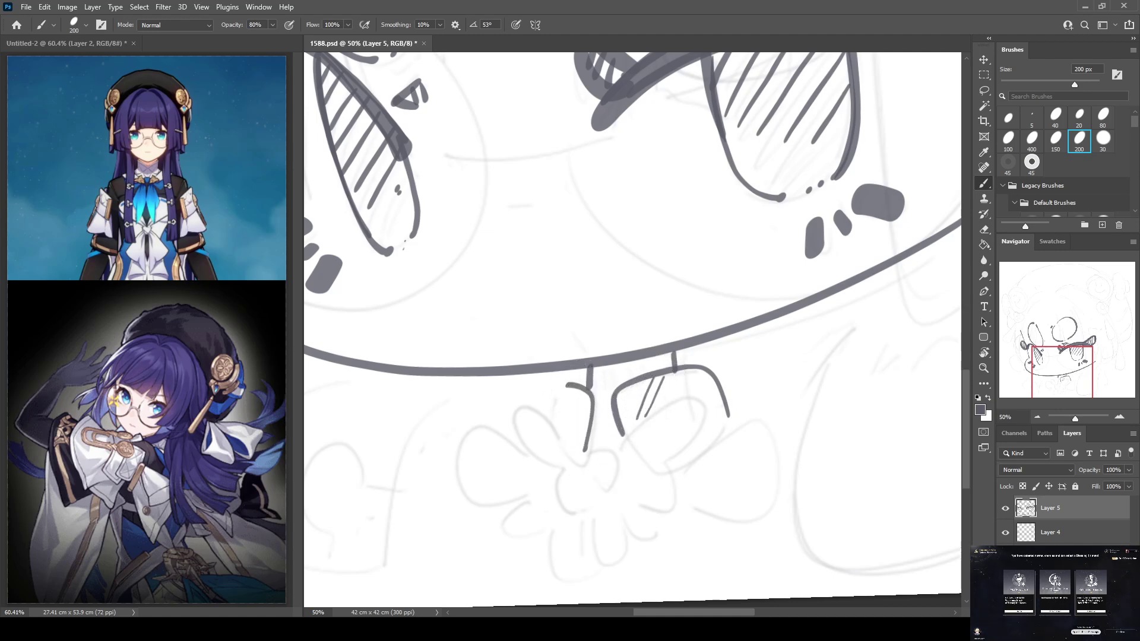
pyautogui.moveTo(590, 369); pyautogui.dragTo(548, 424)
pyautogui.hotkey('ctrl', 'z')
pyautogui.moveTo(590, 370); pyautogui.dragTo(547, 424)
pyautogui.moveTo(569, 387); pyautogui.dragTo(577, 445)
# Draw a slanted shadow edge across the neck under the chin and hatch the area above it
pyautogui.moveTo(665, 349); pyautogui.dragTo(587, 403)
pyautogui.moveTo(600, 362)
pyautogui.mouseDown()
pyautogui.moveTo(591, 391)
pyautogui.moveTo(609, 386)
pyautogui.mouseUp()
pyautogui.moveTo(647, 352); pyautogui.dragTo(629, 383)
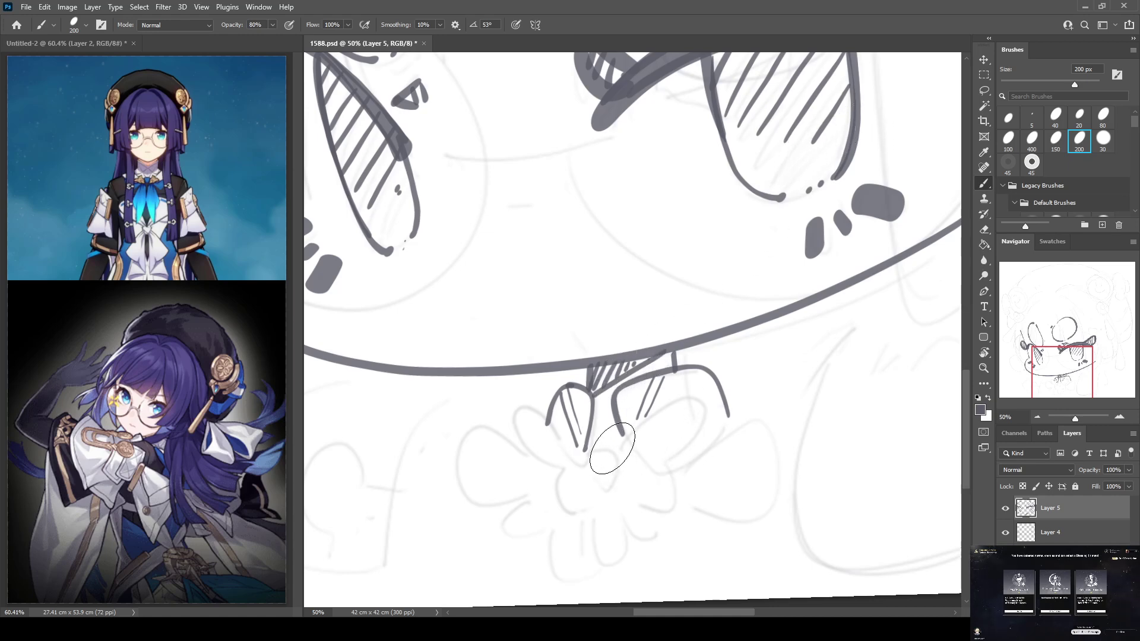
# Draw the bow's oval knot under the collar, ruffled petals on both sides of it and small dot accents
pyautogui.moveTo(600, 443)
pyautogui.mouseDown()
pyautogui.moveTo(568, 474)
pyautogui.moveTo(573, 505)
pyautogui.mouseUp()
pyautogui.hotkey('ctrl', 'z')
pyautogui.moveTo(597, 459)
pyautogui.mouseDown()
pyautogui.moveTo(567, 499)
pyautogui.moveTo(594, 497)
pyautogui.moveTo(632, 441)
pyautogui.moveTo(674, 466)
pyautogui.mouseUp()
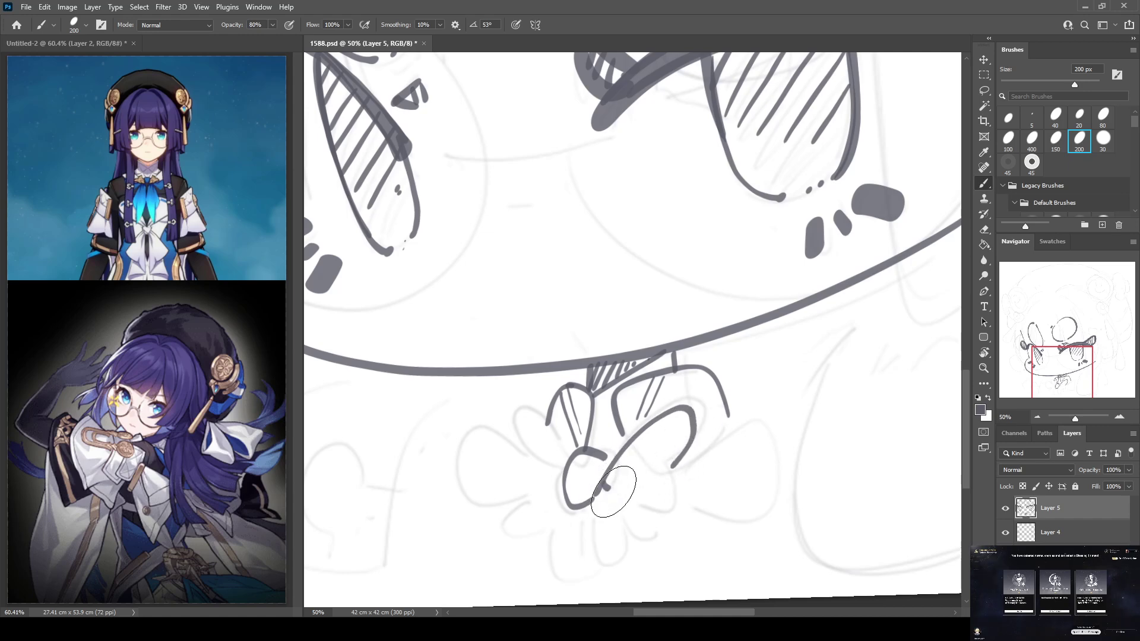
pyautogui.moveTo(606, 488)
pyautogui.mouseDown()
pyautogui.moveTo(673, 494)
pyautogui.moveTo(695, 470)
pyautogui.mouseUp()
pyautogui.moveTo(564, 452)
pyautogui.mouseDown()
pyautogui.moveTo(516, 448)
pyautogui.moveTo(539, 466)
pyautogui.moveTo(525, 463)
pyautogui.moveTo(526, 492)
pyautogui.moveTo(552, 491)
pyautogui.moveTo(540, 468)
pyautogui.mouseUp()
pyautogui.click(637, 466)
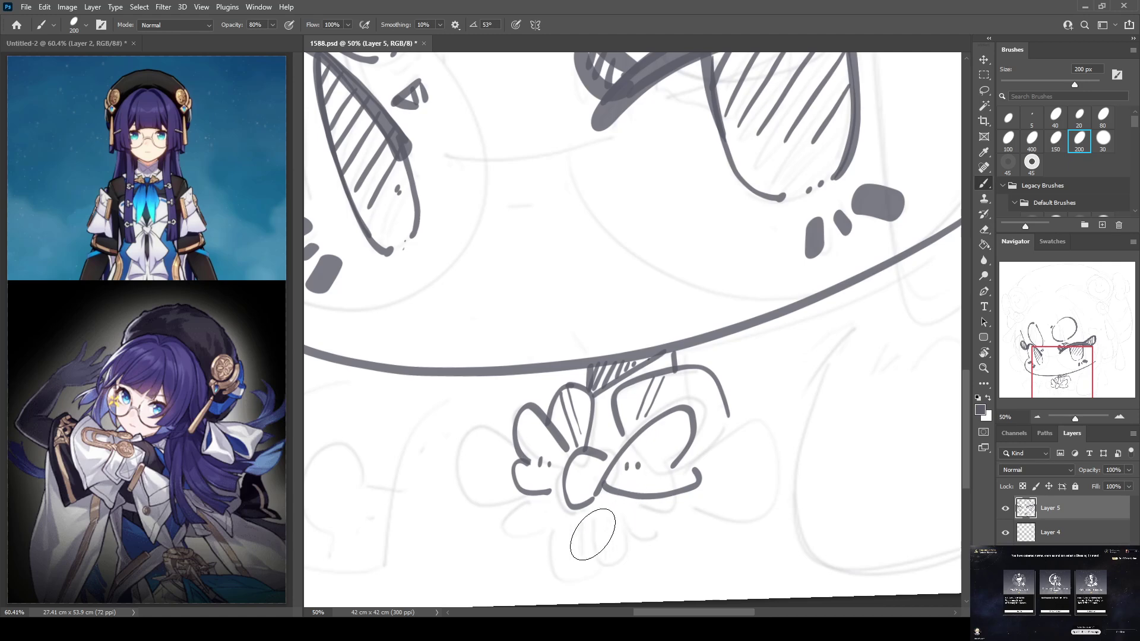
# Draw the rounded ruffle petals hanging below the bow's knot
pyautogui.moveTo(579, 525)
pyautogui.mouseDown()
pyautogui.moveTo(595, 568)
pyautogui.moveTo(620, 521)
pyautogui.moveTo(632, 535)
pyautogui.moveTo(674, 499)
pyautogui.mouseUp()
pyautogui.moveTo(548, 493)
pyautogui.mouseDown()
pyautogui.moveTo(507, 517)
pyautogui.moveTo(541, 522)
pyautogui.moveTo(531, 531)
pyautogui.moveTo(549, 572)
pyautogui.moveTo(536, 530)
pyautogui.moveTo(531, 569)
pyautogui.moveTo(579, 517)
pyautogui.mouseUp()
pyautogui.hotkey('ctrl', 'z')
# Draw the large outer loops at the right and left ends of the bow, redrawing the right one until its shape fits
pyautogui.moveTo(685, 434)
pyautogui.mouseDown()
pyautogui.moveTo(708, 444)
pyautogui.moveTo(694, 464)
pyautogui.moveTo(718, 440)
pyautogui.moveTo(746, 504)
pyautogui.moveTo(671, 516)
pyautogui.mouseUp()
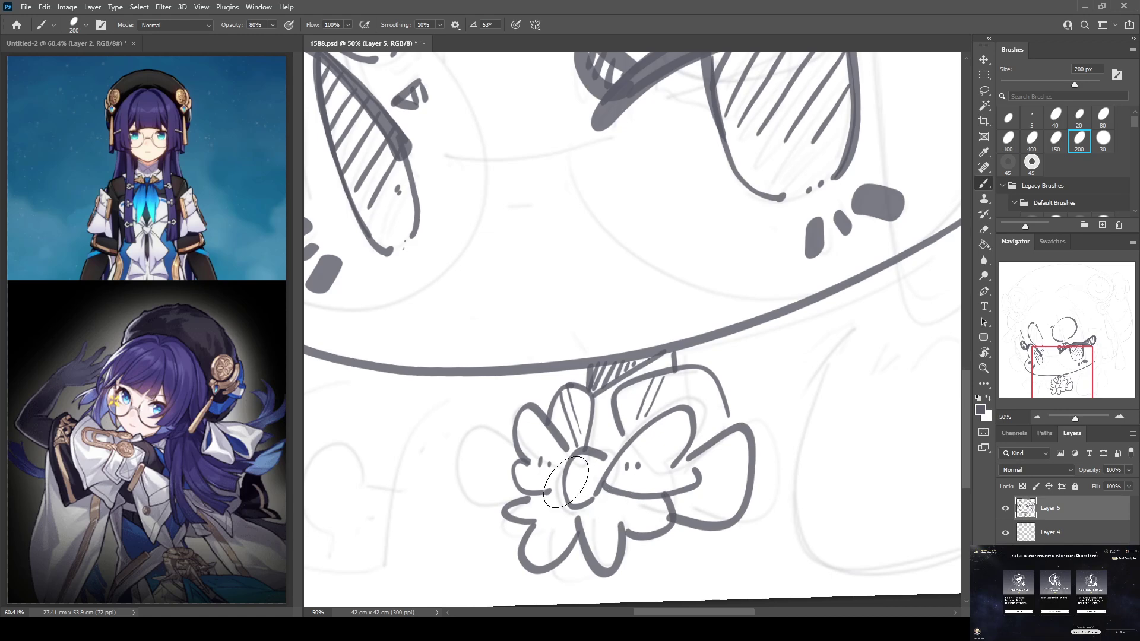
pyautogui.hotkey('ctrl', 'z')
pyautogui.moveTo(689, 458)
pyautogui.mouseDown()
pyautogui.moveTo(748, 476)
pyautogui.moveTo(671, 516)
pyautogui.mouseUp()
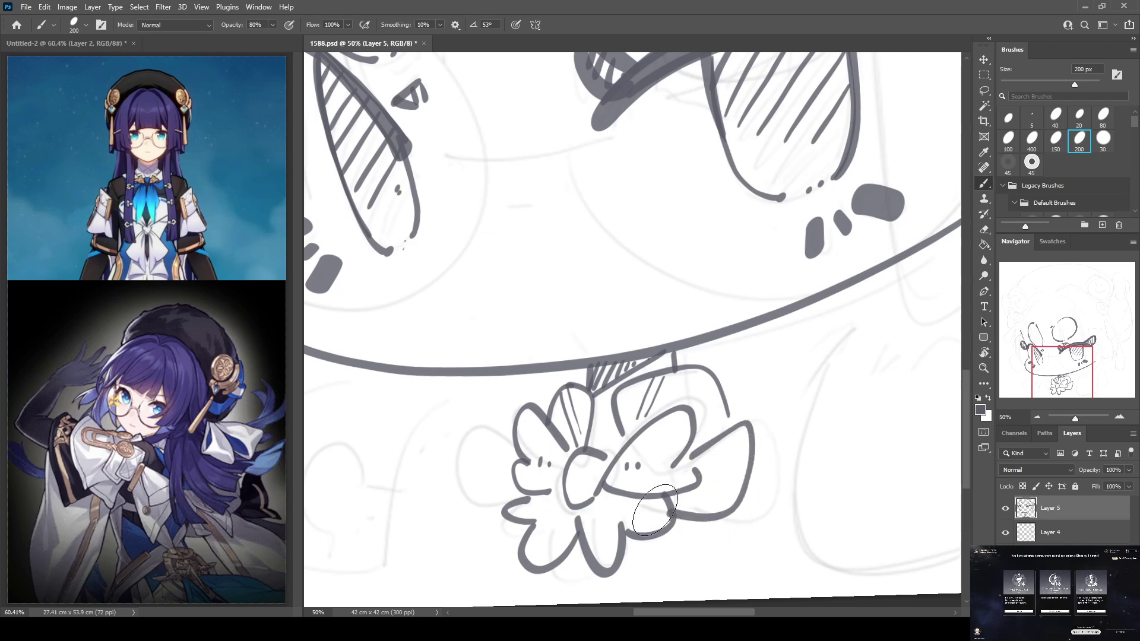
pyautogui.hotkey('ctrl', 'z')
pyautogui.moveTo(686, 463)
pyautogui.mouseDown()
pyautogui.moveTo(745, 420)
pyautogui.moveTo(745, 510)
pyautogui.moveTo(673, 512)
pyautogui.mouseUp()
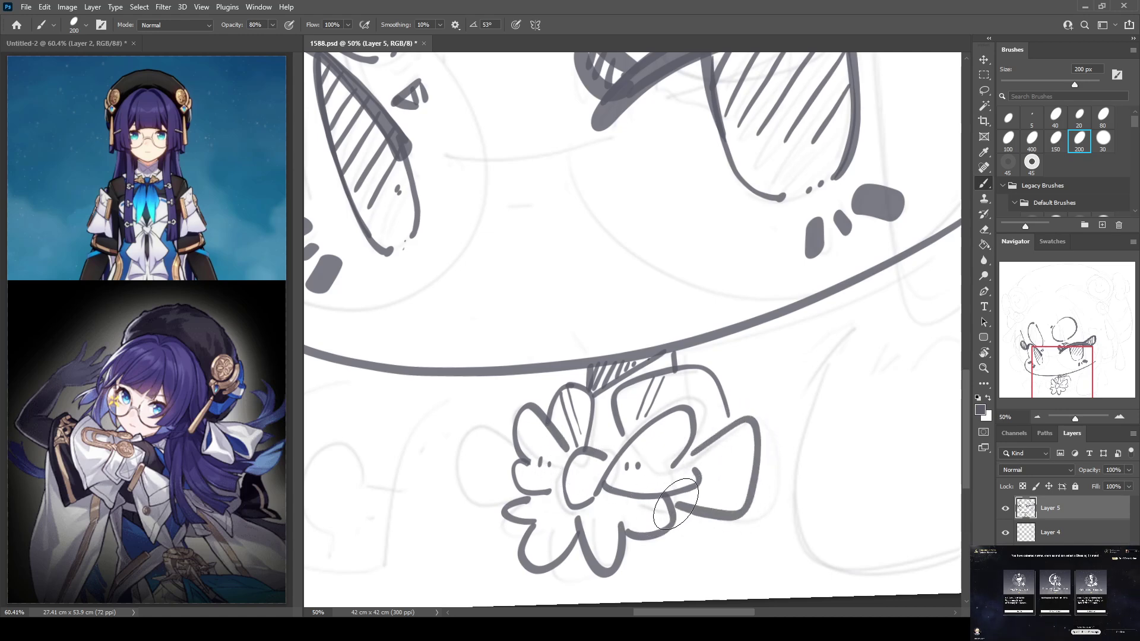
pyautogui.moveTo(515, 444)
pyautogui.mouseDown()
pyautogui.moveTo(459, 458)
pyautogui.moveTo(508, 494)
pyautogui.mouseUp()
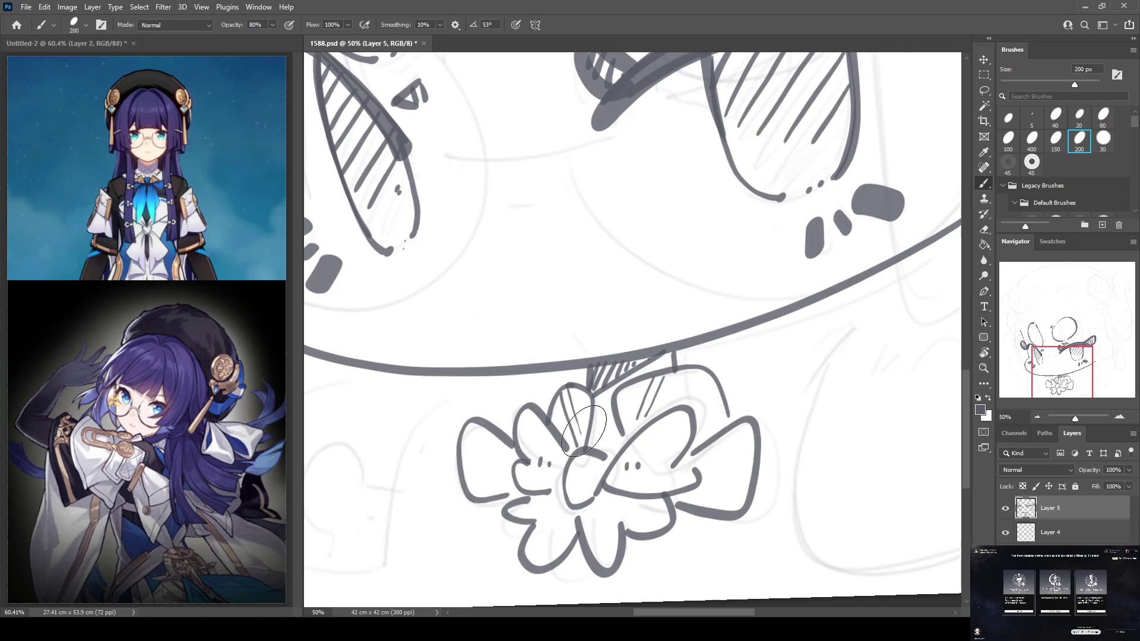
# Add small dots inside both outer bow loops and a short slanted mouth stroke just above the jaw line
pyautogui.click(715, 496)
pyautogui.click(478, 478)
pyautogui.click(490, 481)
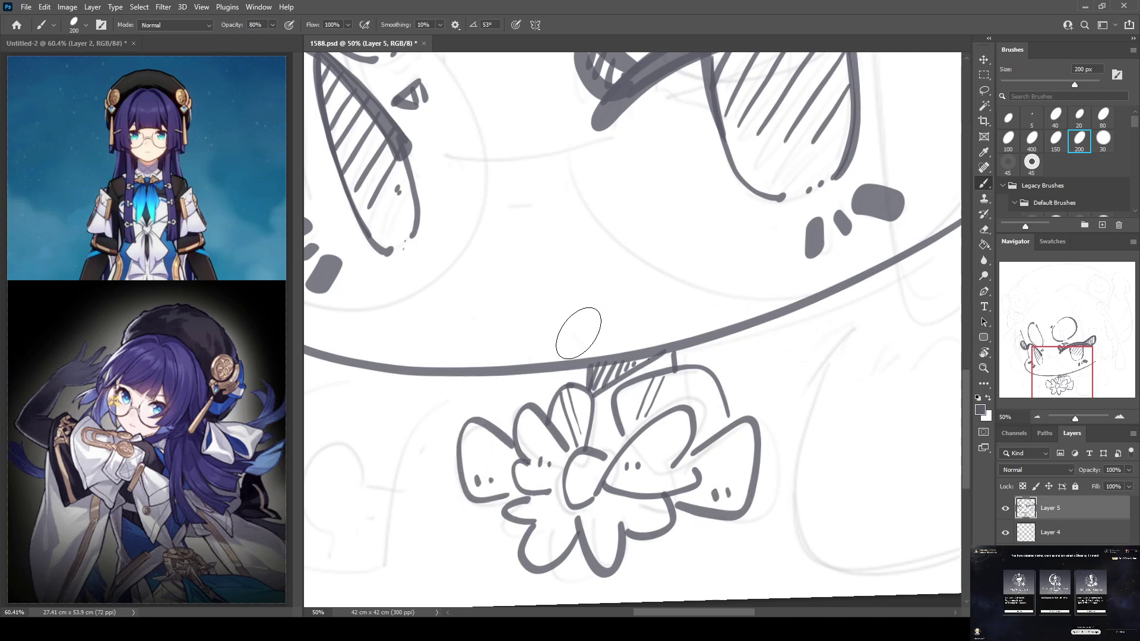
pyautogui.moveTo(578, 327); pyautogui.dragTo(668, 444)
# Draw the central bang's left edge down through the left eye and its thin curved lower edge between the eyes
pyautogui.scroll(3, 667, 356)
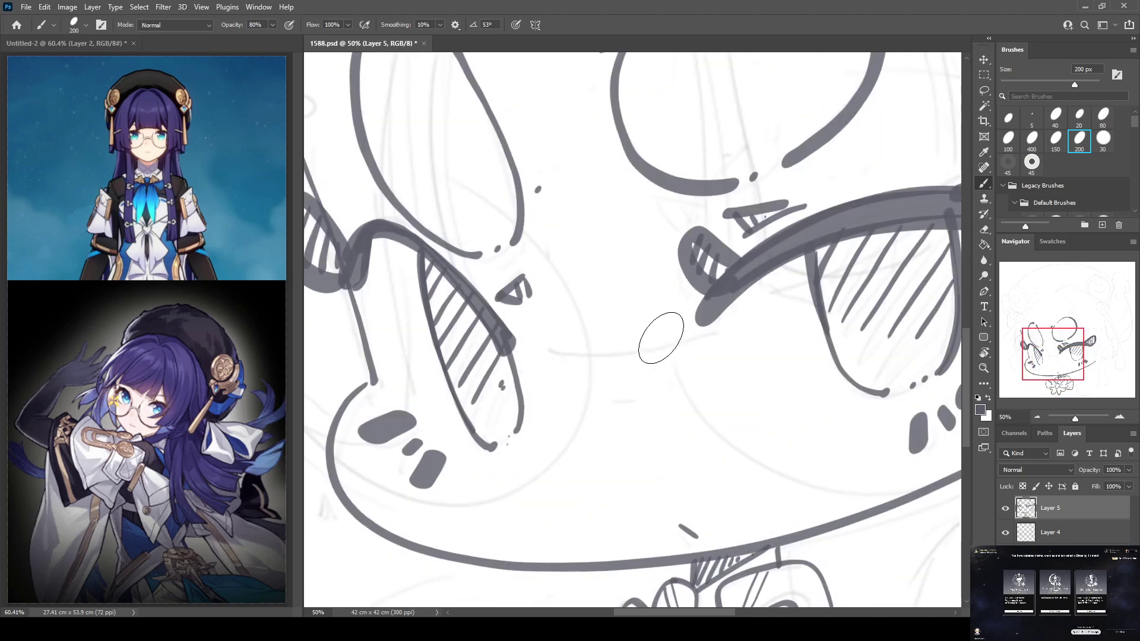
pyautogui.moveTo(525, 218); pyautogui.dragTo(517, 282)
pyautogui.hotkey('ctrl', '-')
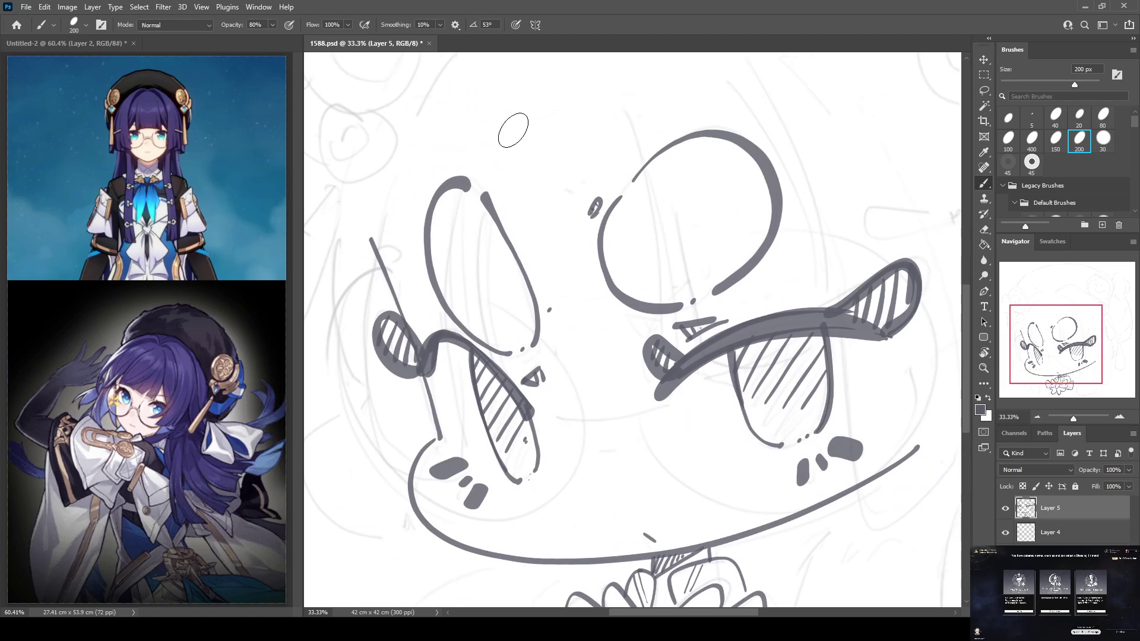
pyautogui.moveTo(491, 174)
pyautogui.mouseDown()
pyautogui.moveTo(481, 350)
pyautogui.moveTo(504, 418)
pyautogui.moveTo(674, 421)
pyautogui.mouseUp()
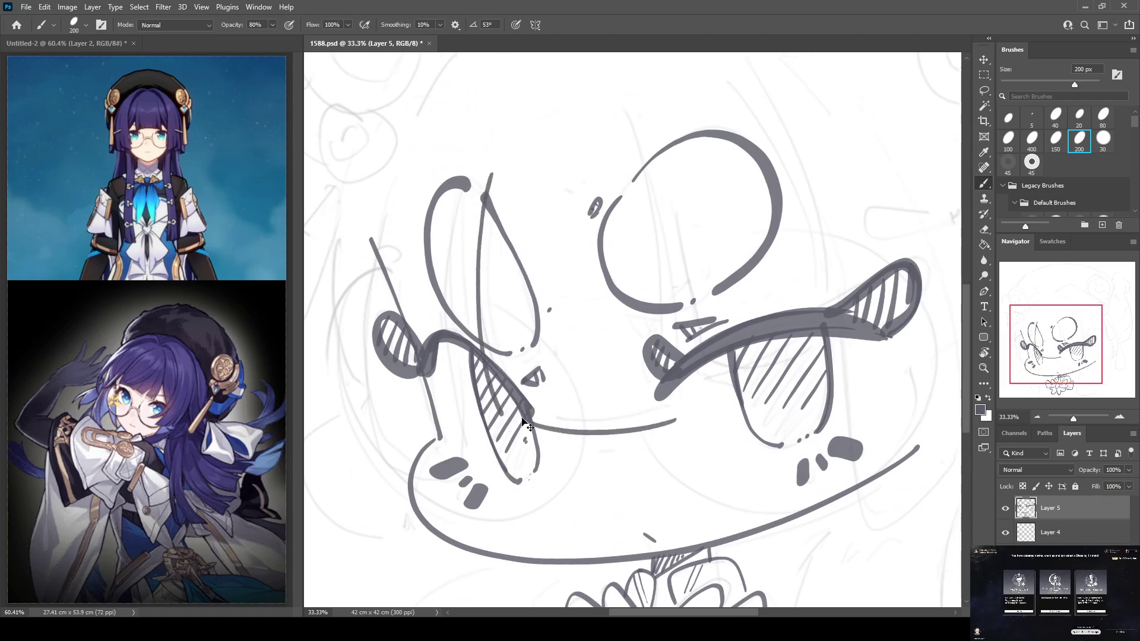
pyautogui.hotkey('ctrl', 'z')
pyautogui.moveTo(522, 419)
pyautogui.mouseDown()
pyautogui.moveTo(665, 422)
pyautogui.moveTo(677, 410)
pyautogui.mouseUp()
pyautogui.hotkey('ctrl', 'z')
pyautogui.moveTo(554, 421); pyautogui.dragTo(700, 402)
pyautogui.hotkey('ctrl', 'z')
pyautogui.moveTo(523, 420); pyautogui.dragTo(683, 397)
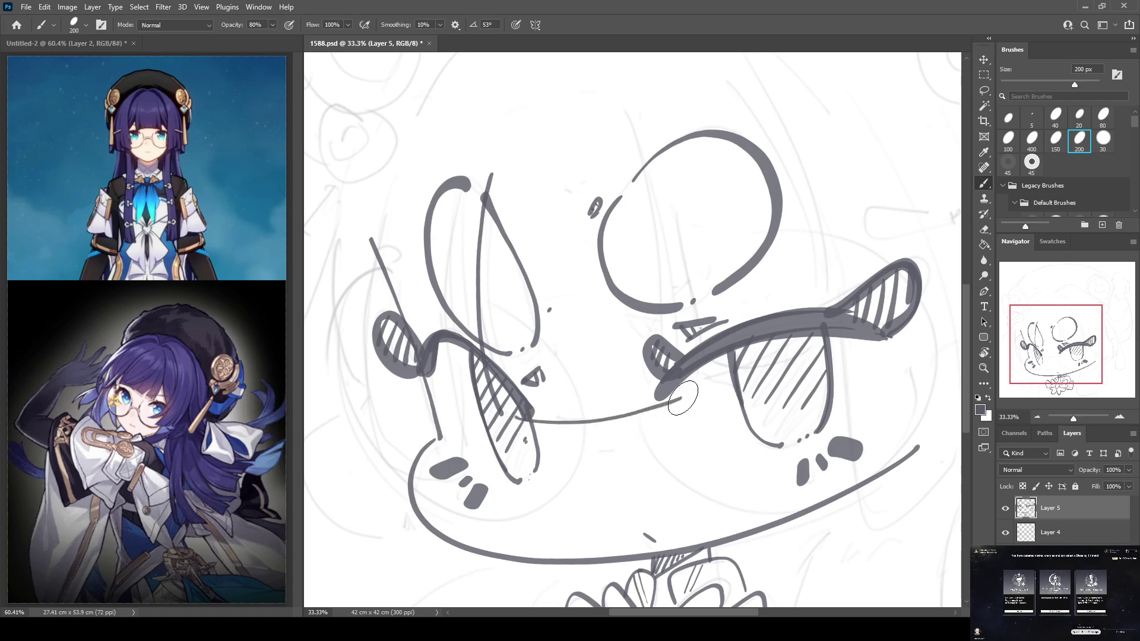
pyautogui.hotkey('ctrl', 'z')
pyautogui.moveTo(523, 419); pyautogui.dragTo(689, 398)
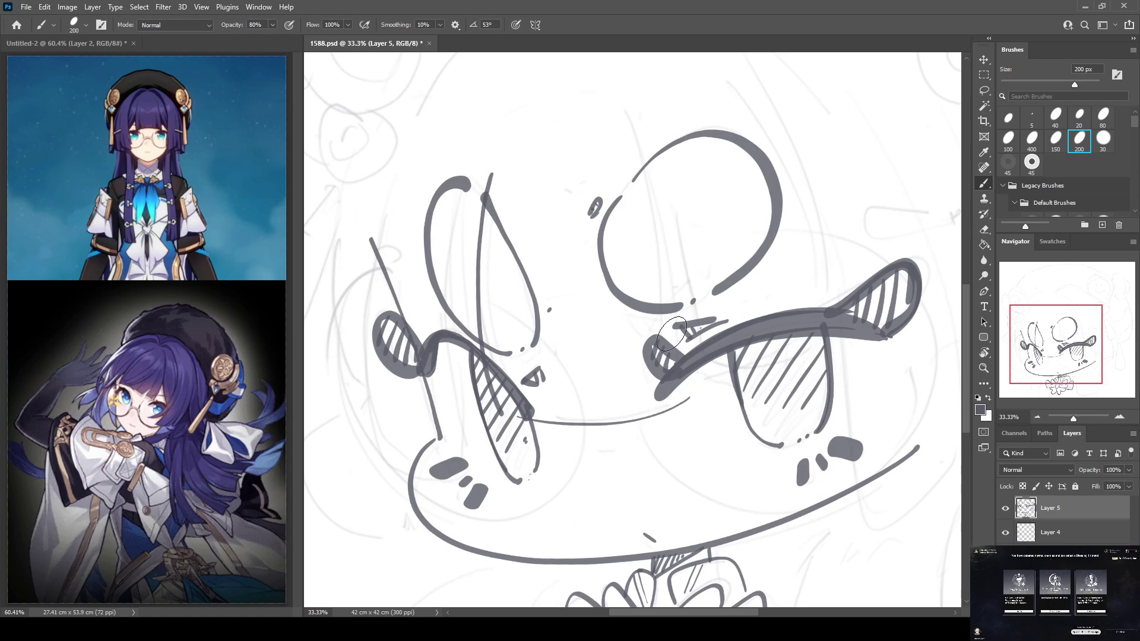
# Draw the central bang's right edge down to the right eye's inner corner and add a thin parallel line beside it
pyautogui.moveTo(621, 101)
pyautogui.mouseDown()
pyautogui.moveTo(654, 202)
pyautogui.moveTo(686, 383)
pyautogui.moveTo(635, 151)
pyautogui.moveTo(677, 294)
pyautogui.moveTo(683, 392)
pyautogui.mouseUp()
pyautogui.hotkey('ctrl', 'z')
pyautogui.hotkey('ctrl', 'z')
pyautogui.moveTo(632, 119); pyautogui.dragTo(693, 378)
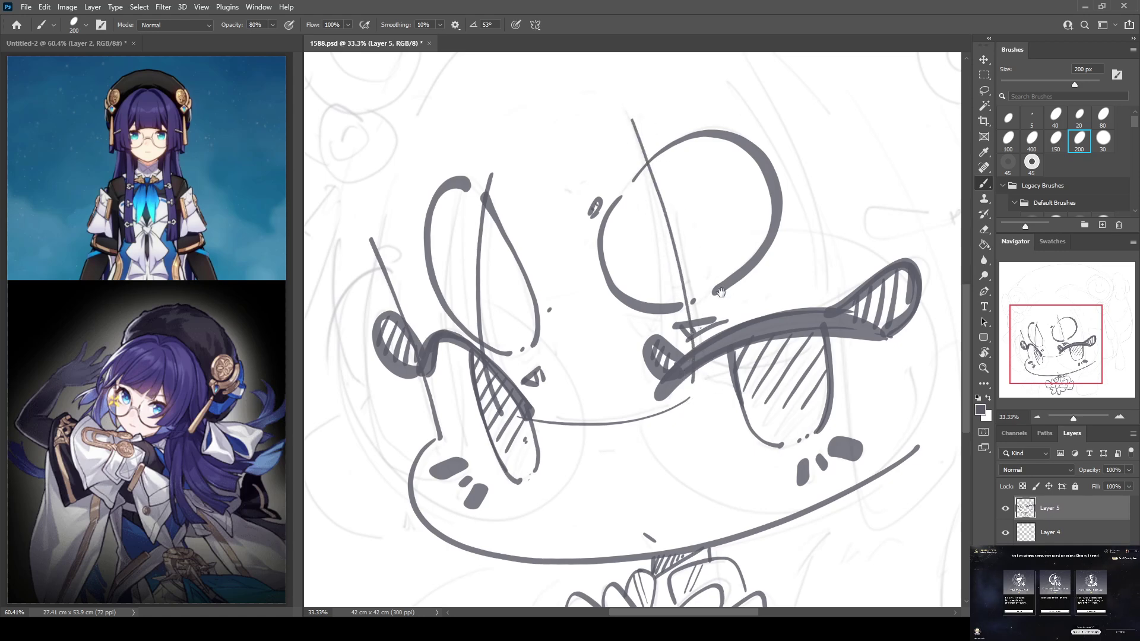
pyautogui.moveTo(719, 289); pyautogui.dragTo(642, 314)
pyautogui.moveTo(605, 224); pyautogui.dragTo(635, 385)
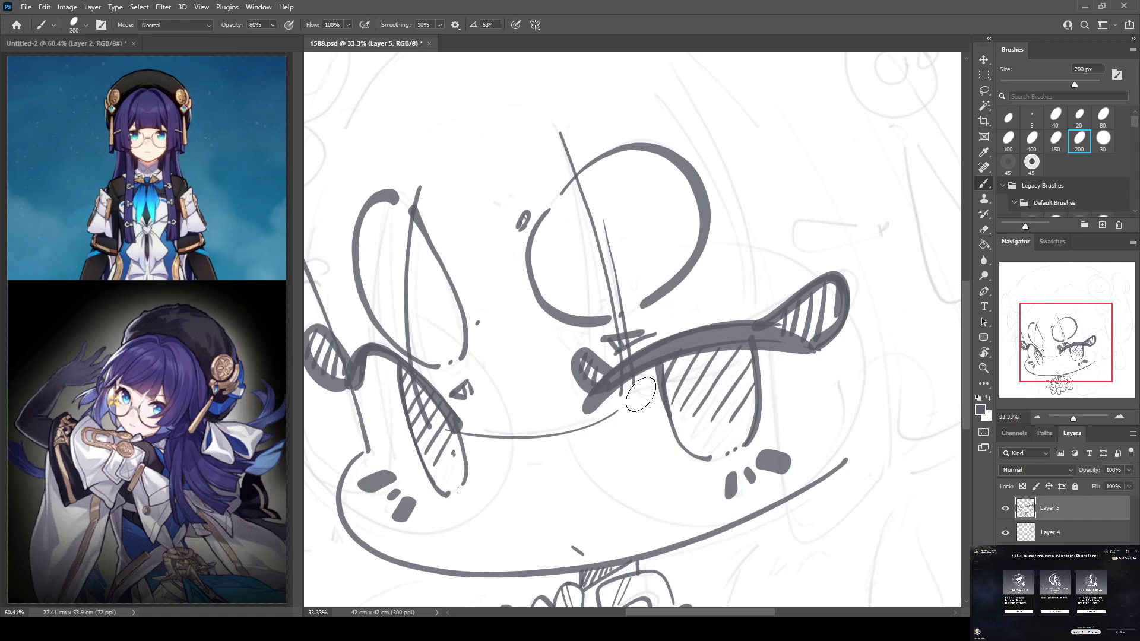
# Draw the right bang section's lower edge across the right eye and its long curved outer edge down to the lash line
pyautogui.moveTo(641, 391); pyautogui.dragTo(736, 361)
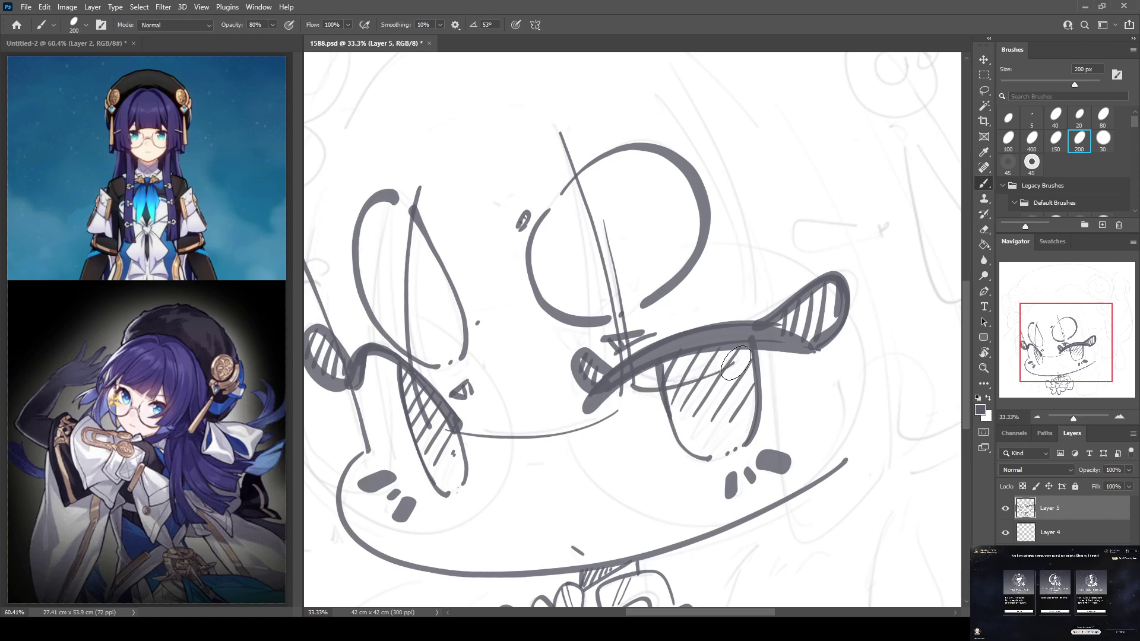
pyautogui.moveTo(782, 268); pyautogui.dragTo(762, 345)
pyautogui.moveTo(648, 136)
pyautogui.mouseDown()
pyautogui.moveTo(727, 371)
pyautogui.moveTo(722, 440)
pyautogui.mouseUp()
# Add a thin line beside the central bang's left edge and outline the long left side lock with its tip beside the cheek
pyautogui.moveTo(570, 358); pyautogui.dragTo(689, 343)
pyautogui.moveTo(508, 263); pyautogui.dragTo(499, 429)
pyautogui.moveTo(493, 284); pyautogui.dragTo(536, 208)
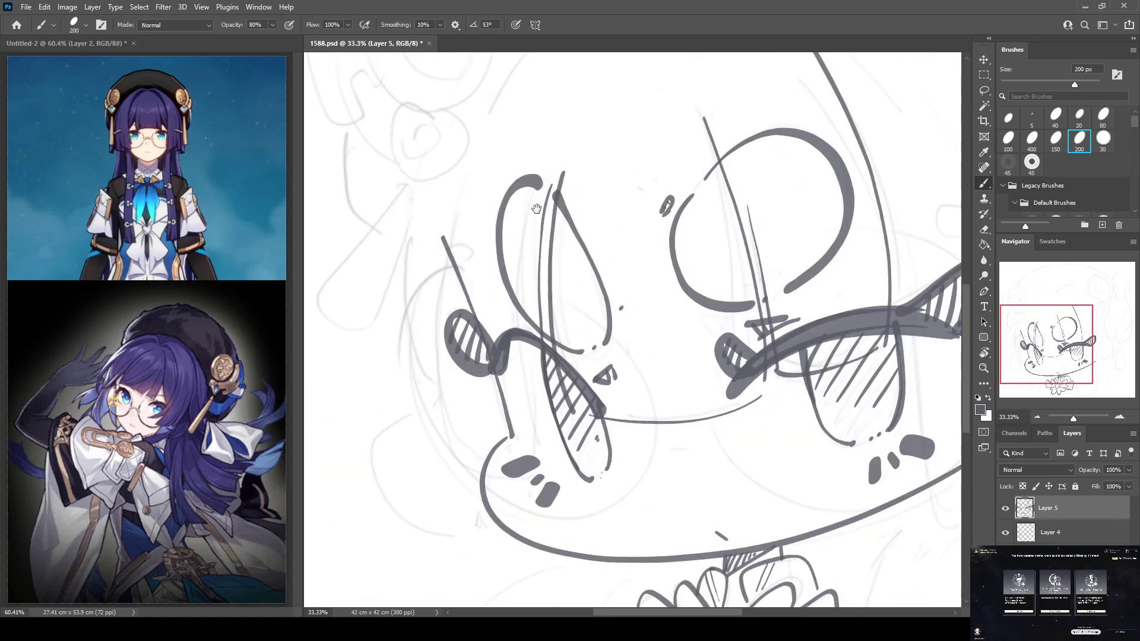
pyautogui.moveTo(470, 176)
pyautogui.mouseDown()
pyautogui.moveTo(436, 362)
pyautogui.moveTo(451, 447)
pyautogui.mouseUp()
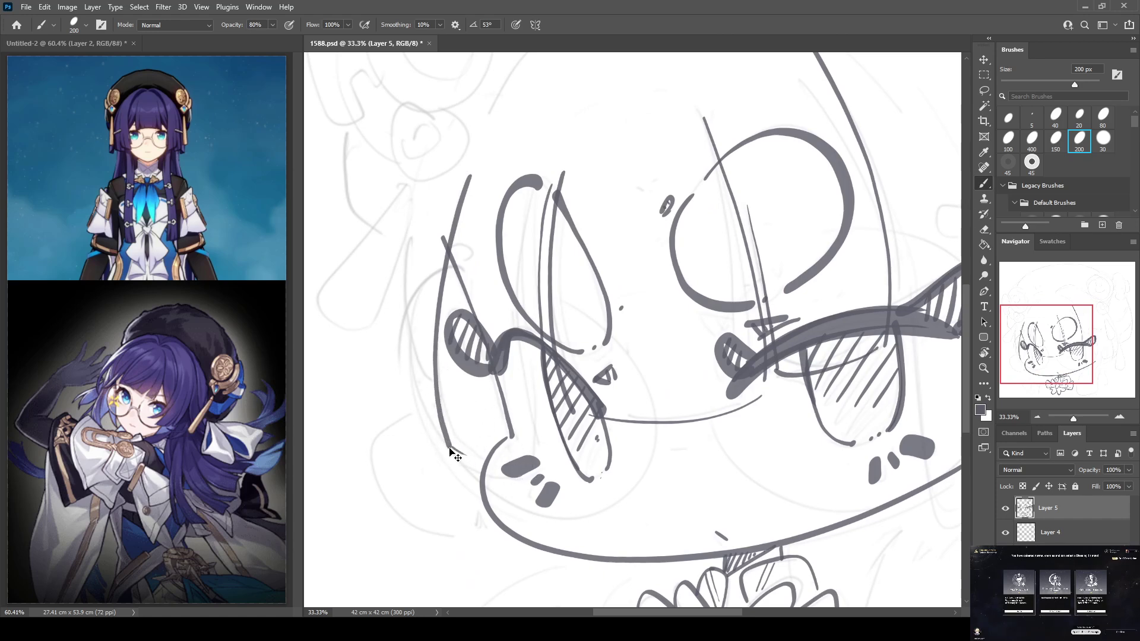
pyautogui.moveTo(453, 448); pyautogui.dragTo(518, 459)
pyautogui.moveTo(530, 342); pyautogui.dragTo(528, 439)
# Draw the right side lock with a long inner edge, an angled tip below the cheek and a curved outer edge
pyautogui.moveTo(675, 247); pyautogui.dragTo(572, 277)
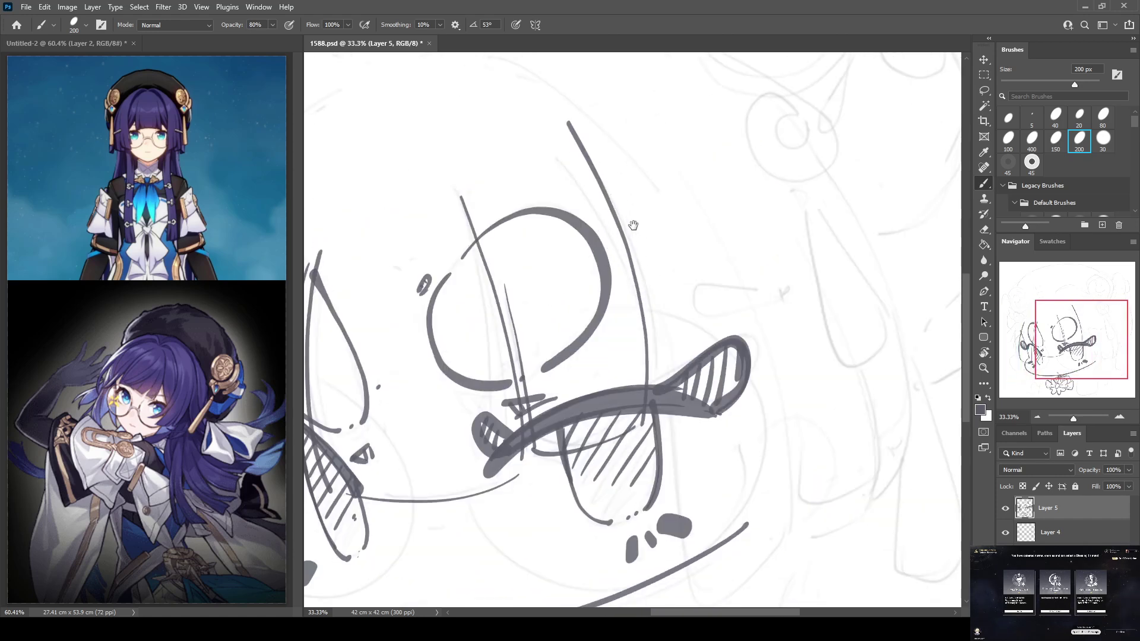
pyautogui.moveTo(632, 225); pyautogui.dragTo(605, 108)
pyautogui.moveTo(612, 153)
pyautogui.mouseDown()
pyautogui.moveTo(659, 489)
pyautogui.moveTo(739, 445)
pyautogui.mouseUp()
pyautogui.moveTo(765, 381); pyautogui.dragTo(758, 465)
pyautogui.moveTo(633, 124)
pyautogui.mouseDown()
pyautogui.moveTo(720, 265)
pyautogui.moveTo(752, 496)
pyautogui.mouseUp()
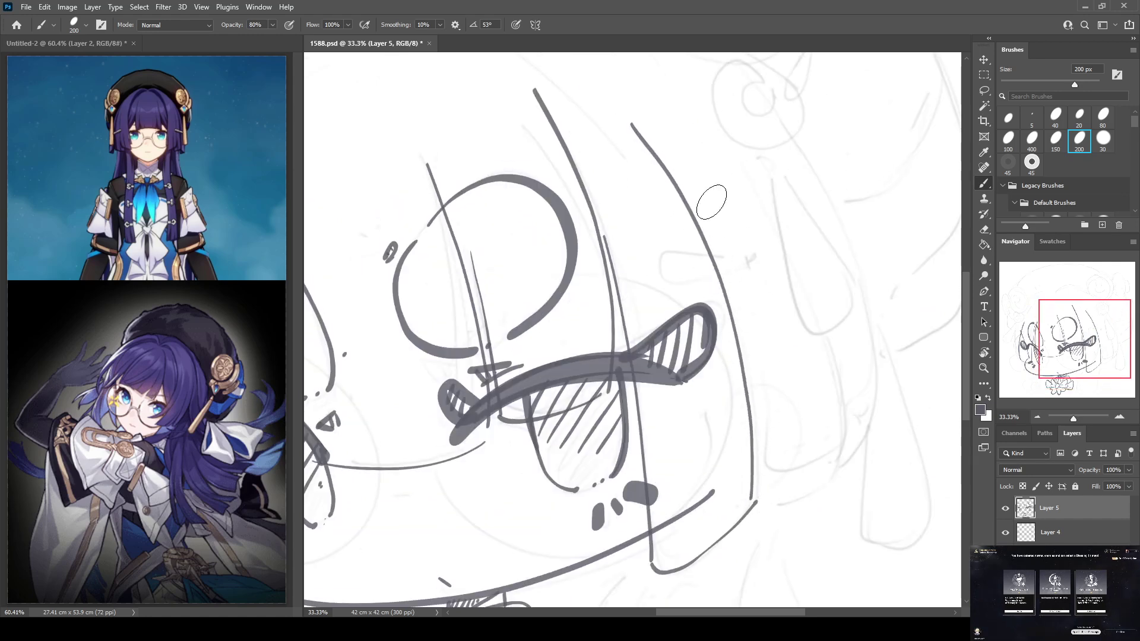
# Erase the right side lock's outer line where the hair clip crosses it and draw the cylindrical clip with band lines and dots
pyautogui.hotkey('ctrl', '+')
pyautogui.moveTo(695, 223); pyautogui.dragTo(642, 242)
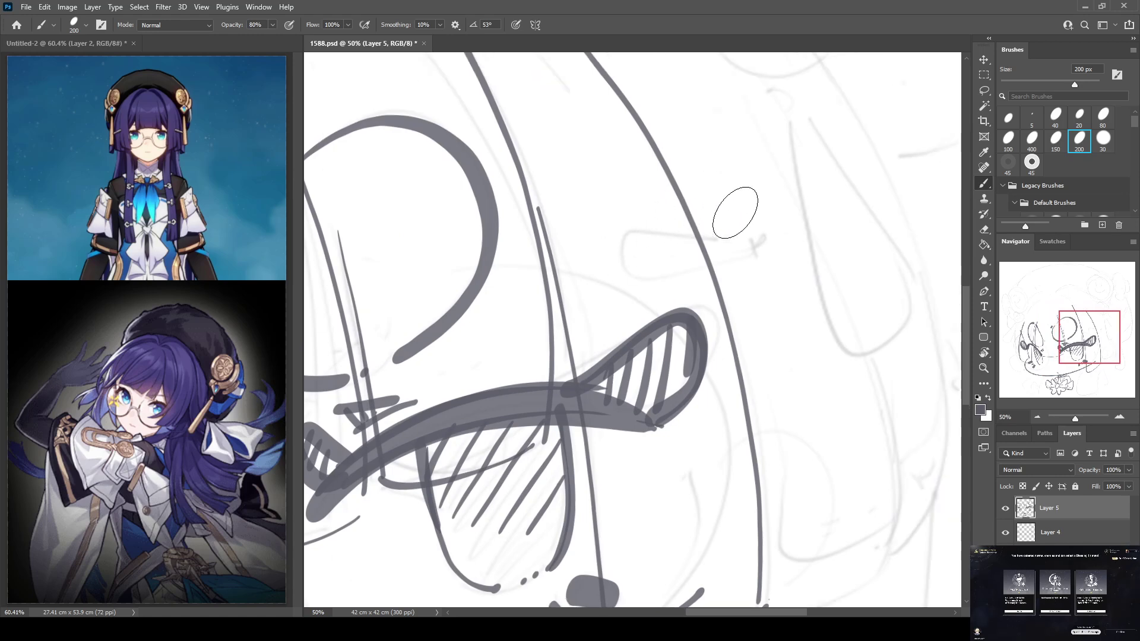
pyautogui.press('e')
pyautogui.moveTo(725, 237)
pyautogui.mouseDown()
pyautogui.moveTo(713, 260)
pyautogui.moveTo(628, 272)
pyautogui.moveTo(612, 224)
pyautogui.moveTo(615, 240)
pyautogui.mouseUp()
pyautogui.press('b')
pyautogui.press('e')
pyautogui.press('b')
pyautogui.moveTo(718, 242)
pyautogui.mouseDown()
pyautogui.moveTo(622, 232)
pyautogui.moveTo(636, 274)
pyautogui.moveTo(742, 254)
pyautogui.mouseUp()
pyautogui.moveTo(716, 236); pyautogui.dragTo(755, 246)
pyautogui.moveTo(654, 224)
pyautogui.mouseDown()
pyautogui.moveTo(669, 243)
pyautogui.moveTo(665, 273)
pyautogui.moveTo(681, 271)
pyautogui.mouseUp()
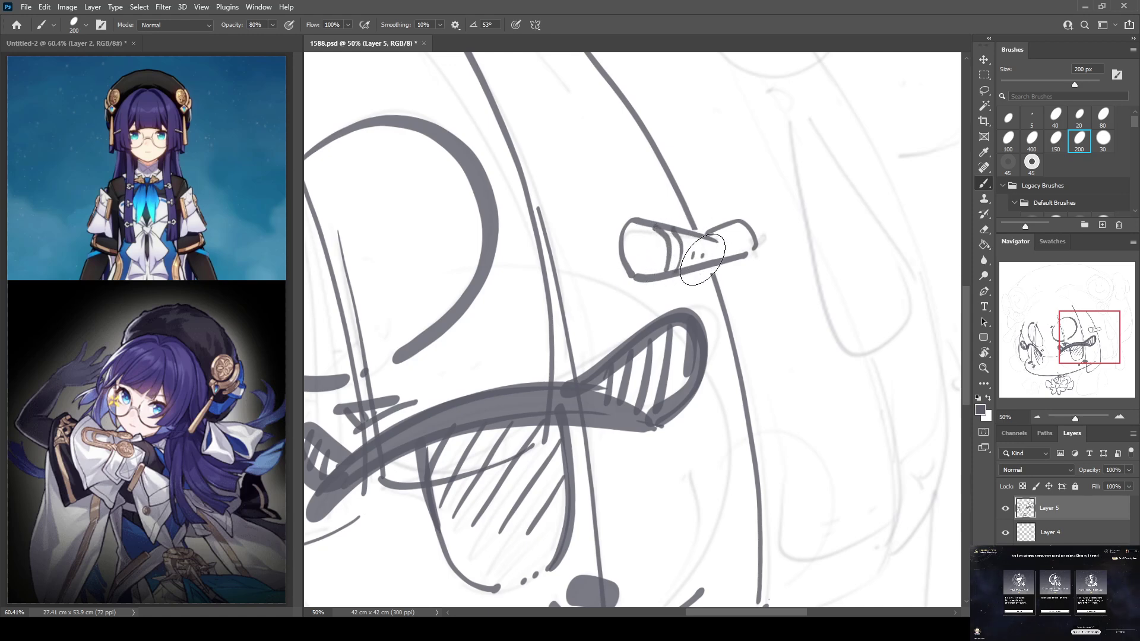
# Draw the round hat badge's outer rim as two thick arcs with small gaps, larger than the sketched circle
pyautogui.moveTo(829, 337)
pyautogui.mouseDown()
pyautogui.moveTo(681, 377)
pyautogui.moveTo(707, 405)
pyautogui.moveTo(690, 488)
pyautogui.mouseUp()
pyautogui.moveTo(667, 171); pyautogui.dragTo(660, 400)
pyautogui.moveTo(628, 245); pyautogui.dragTo(658, 341)
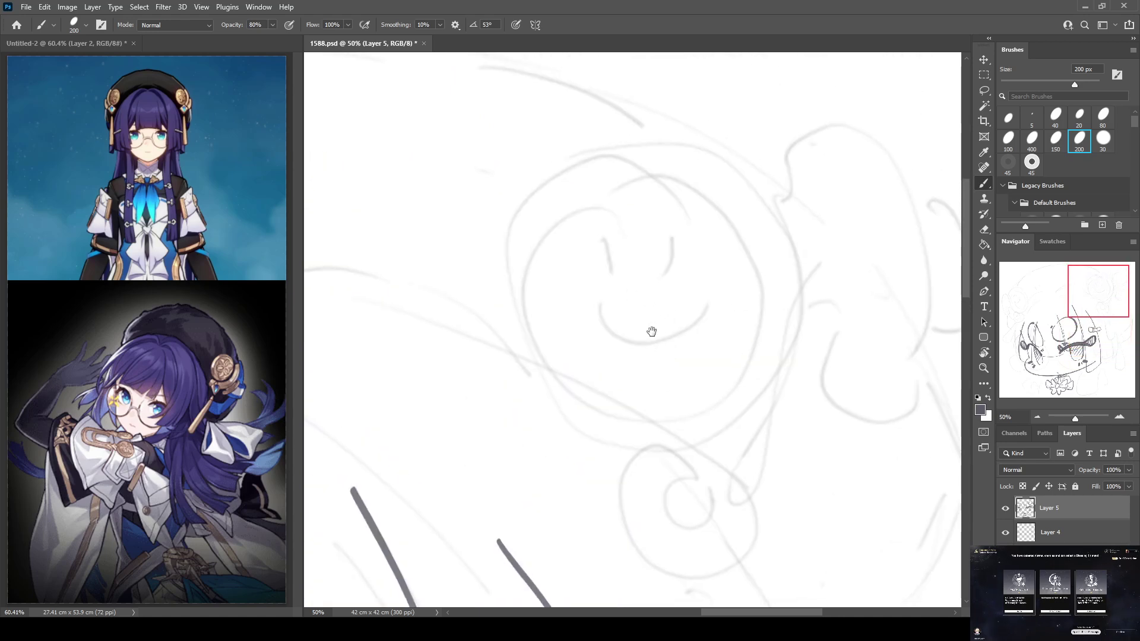
pyautogui.moveTo(662, 151)
pyautogui.mouseDown()
pyautogui.moveTo(587, 152)
pyautogui.moveTo(516, 250)
pyautogui.moveTo(532, 361)
pyautogui.moveTo(657, 412)
pyautogui.mouseUp()
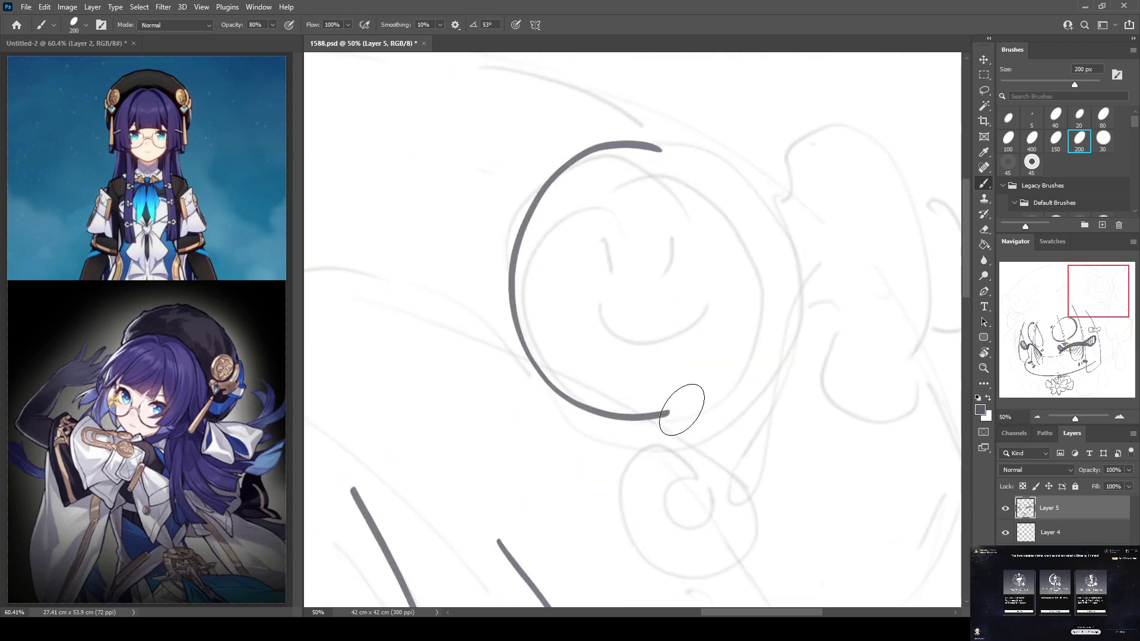
pyautogui.hotkey('ctrl', 'z')
pyautogui.click(631, 142)
pyautogui.moveTo(629, 141)
pyautogui.mouseDown()
pyautogui.moveTo(519, 213)
pyautogui.moveTo(521, 372)
pyautogui.moveTo(677, 426)
pyautogui.mouseUp()
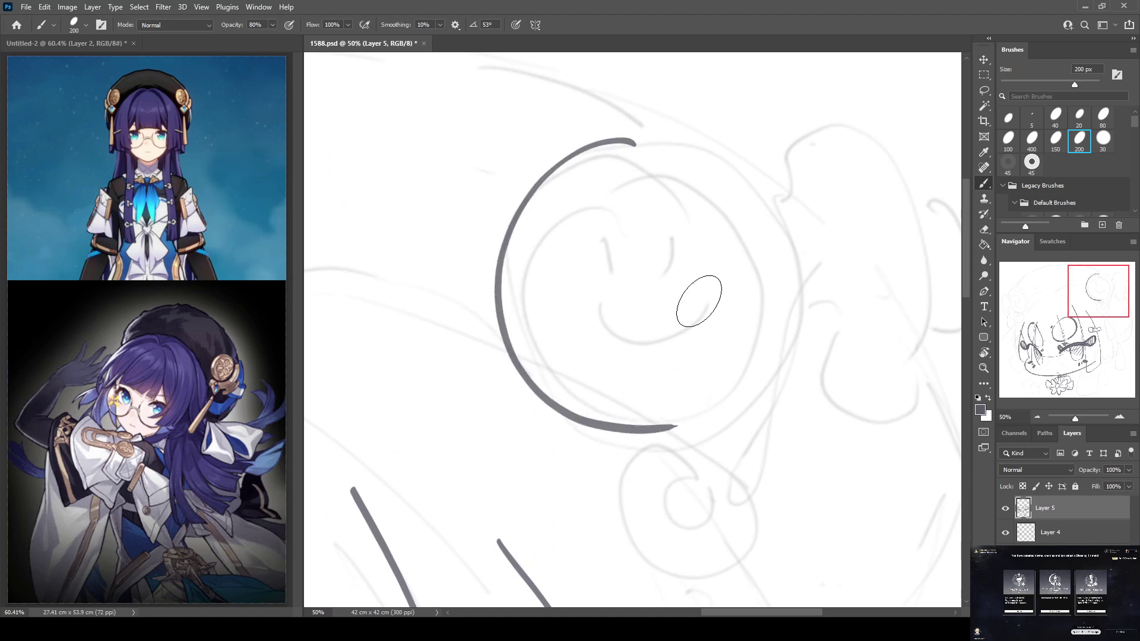
pyautogui.moveTo(668, 146)
pyautogui.mouseDown()
pyautogui.moveTo(768, 212)
pyautogui.moveTo(785, 326)
pyautogui.moveTo(721, 395)
pyautogui.mouseUp()
pyautogui.hotkey('ctrl', 'z')
pyautogui.moveTo(659, 138)
pyautogui.mouseDown()
pyautogui.moveTo(713, 149)
pyautogui.moveTo(798, 256)
pyautogui.moveTo(760, 396)
pyautogui.moveTo(707, 423)
pyautogui.mouseUp()
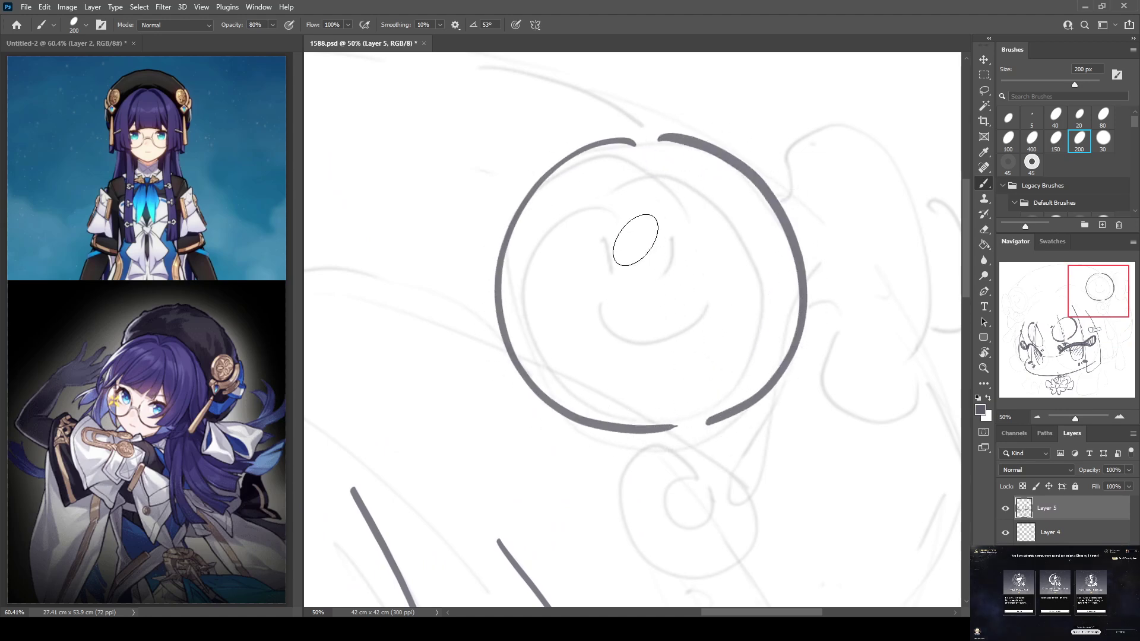
# Draw the badge's inner ring in two arcs and add thin parallel lines, short ticks and dots along its lower and right rim
pyautogui.moveTo(603, 169)
pyautogui.mouseDown()
pyautogui.moveTo(537, 220)
pyautogui.moveTo(567, 369)
pyautogui.moveTo(719, 346)
pyautogui.mouseUp()
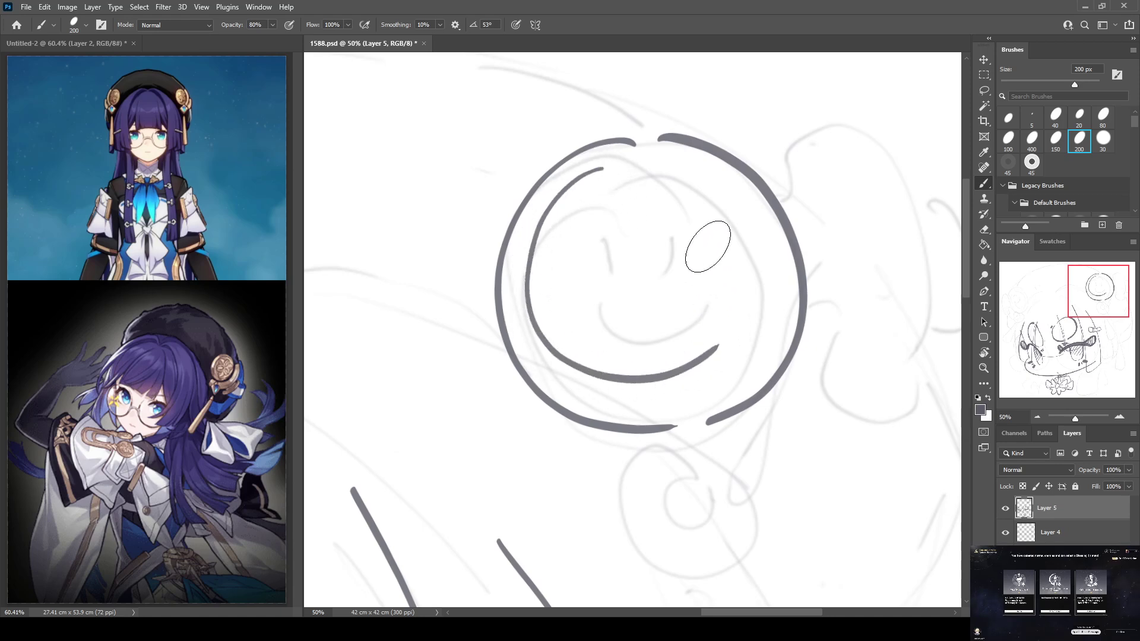
pyautogui.moveTo(644, 167)
pyautogui.mouseDown()
pyautogui.moveTo(725, 198)
pyautogui.moveTo(760, 282)
pyautogui.moveTo(730, 339)
pyautogui.mouseUp()
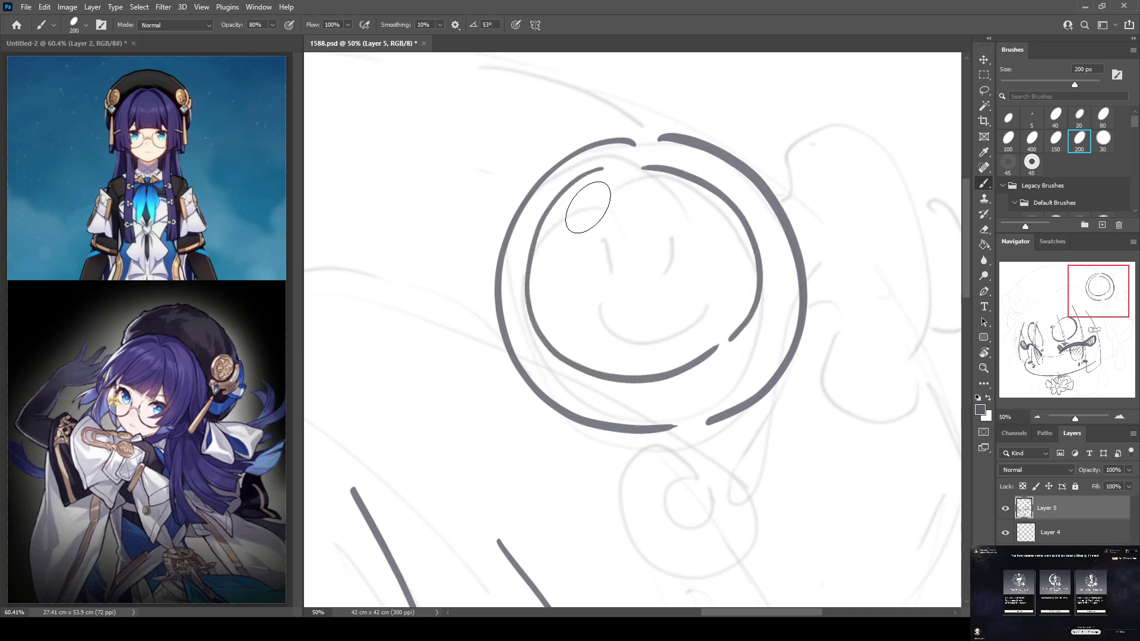
pyautogui.moveTo(684, 177)
pyautogui.mouseDown()
pyautogui.moveTo(544, 247)
pyautogui.moveTo(535, 305)
pyautogui.moveTo(576, 383)
pyautogui.moveTo(679, 384)
pyautogui.moveTo(704, 372)
pyautogui.mouseUp()
pyautogui.hotkey('ctrl', 'z')
pyautogui.click(741, 347)
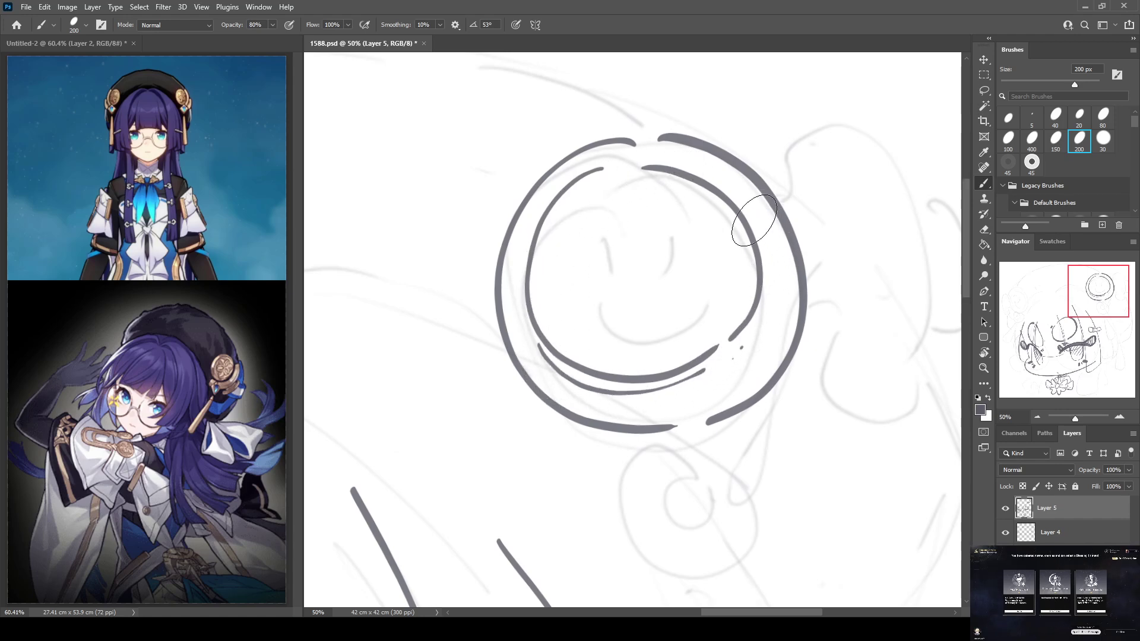
pyautogui.moveTo(750, 207)
pyautogui.mouseDown()
pyautogui.moveTo(767, 243)
pyautogui.moveTo(752, 331)
pyautogui.mouseUp()
pyautogui.moveTo(680, 390); pyautogui.dragTo(686, 406)
pyautogui.click(703, 387)
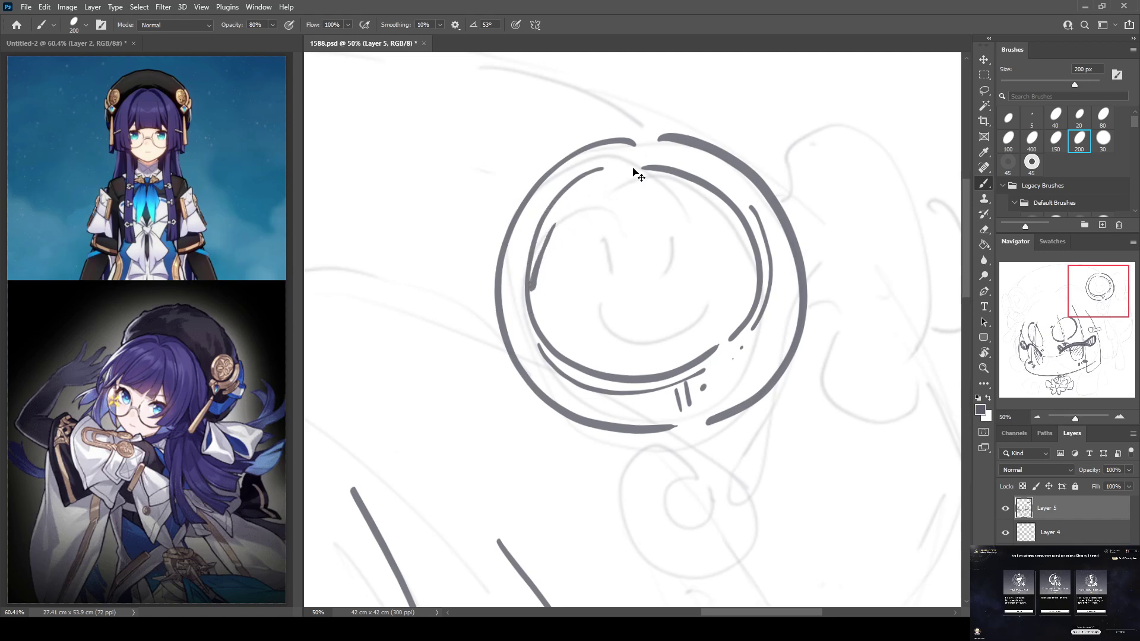
# Draw a curved shadow edge along the badge's inner left side and hatch the narrow crescent between it and the ring
pyautogui.moveTo(640, 173)
pyautogui.mouseDown()
pyautogui.moveTo(610, 180)
pyautogui.moveTo(569, 224)
pyautogui.mouseUp()
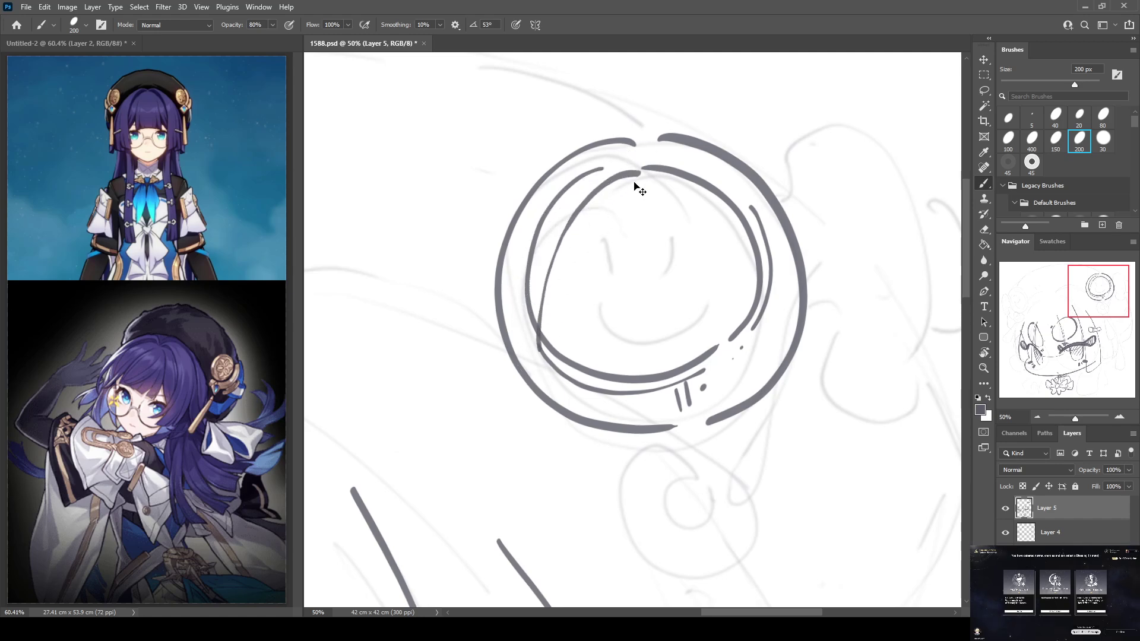
pyautogui.hotkey('ctrl', 'z')
pyautogui.moveTo(646, 171)
pyautogui.mouseDown()
pyautogui.moveTo(581, 233)
pyautogui.moveTo(558, 310)
pyautogui.mouseUp()
pyautogui.hotkey('ctrl', 'z')
pyautogui.moveTo(628, 172)
pyautogui.mouseDown()
pyautogui.moveTo(602, 179)
pyautogui.moveTo(551, 255)
pyautogui.moveTo(537, 343)
pyautogui.mouseUp()
pyautogui.moveTo(527, 278)
pyautogui.mouseDown()
pyautogui.moveTo(533, 241)
pyautogui.moveTo(544, 256)
pyautogui.moveTo(547, 208)
pyautogui.moveTo(558, 212)
pyautogui.moveTo(601, 171)
pyautogui.mouseUp()
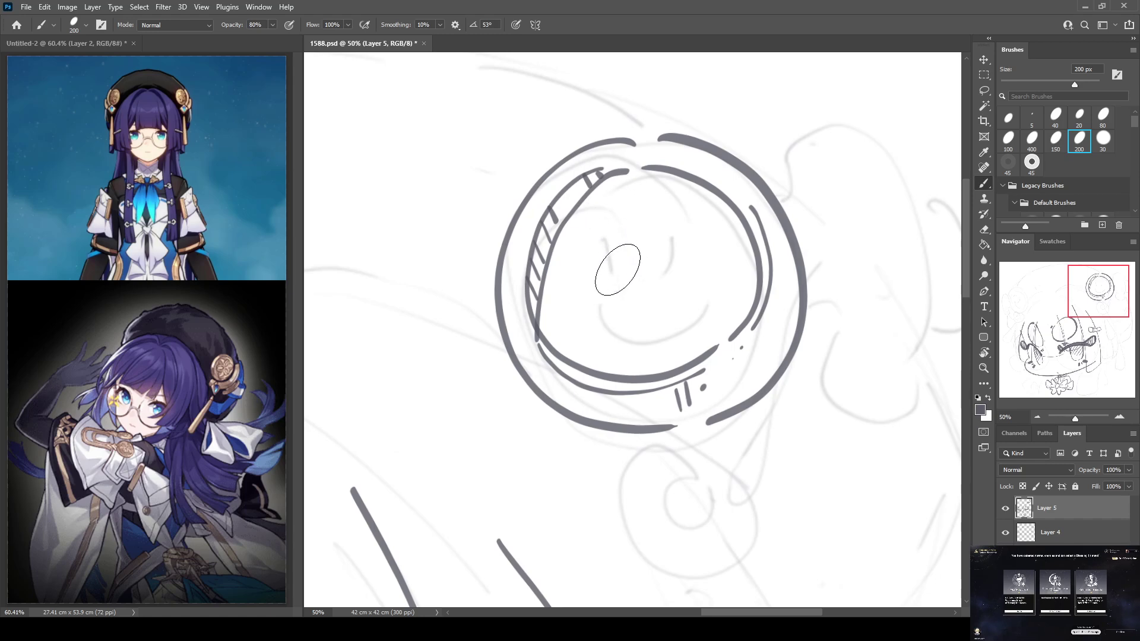
# Ink two thick upright eyes and a small nose inside the badge, and try a wide upturned smile below them
pyautogui.moveTo(596, 242); pyautogui.dragTo(606, 284)
pyautogui.moveTo(670, 225); pyautogui.dragTo(680, 257)
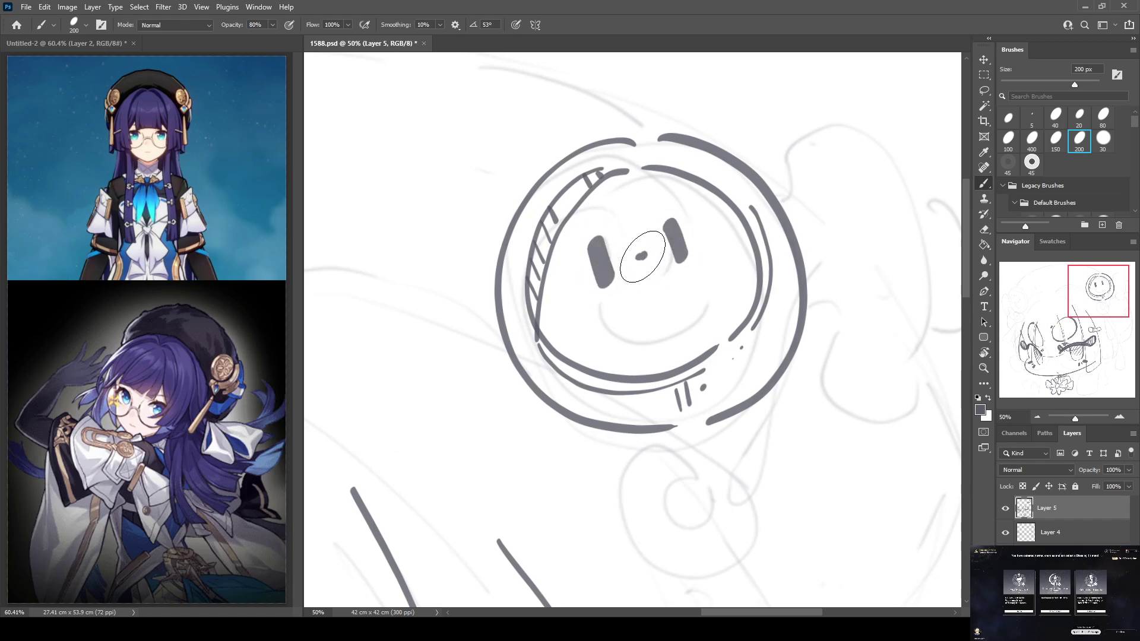
pyautogui.moveTo(583, 296)
pyautogui.mouseDown()
pyautogui.moveTo(626, 310)
pyautogui.moveTo(707, 259)
pyautogui.mouseUp()
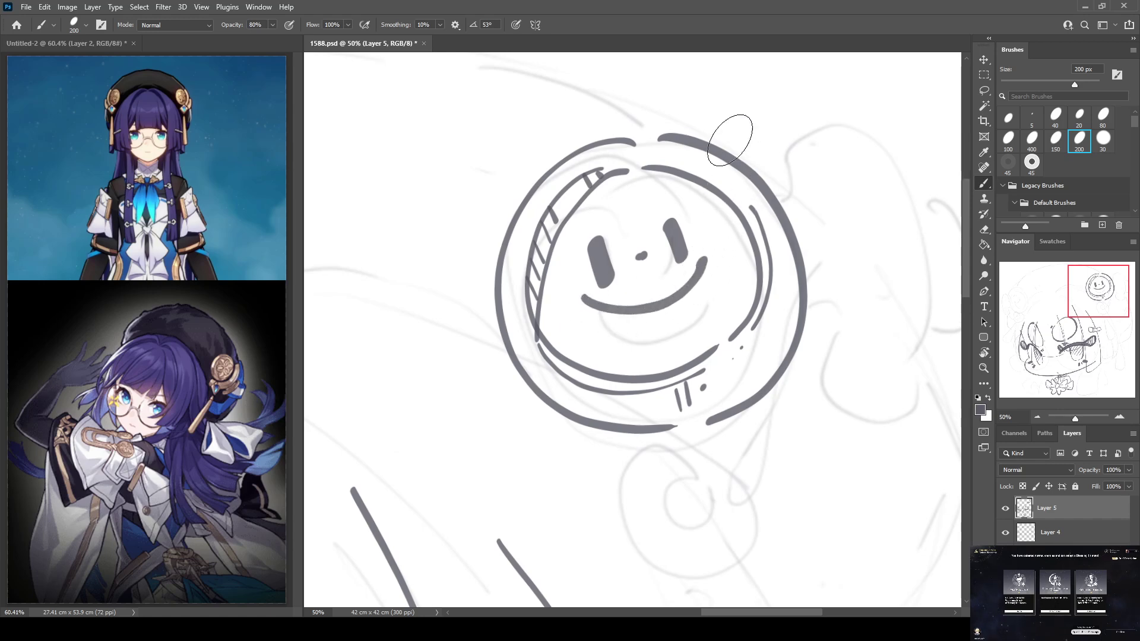
pyautogui.hotkey('ctrl', 'z')
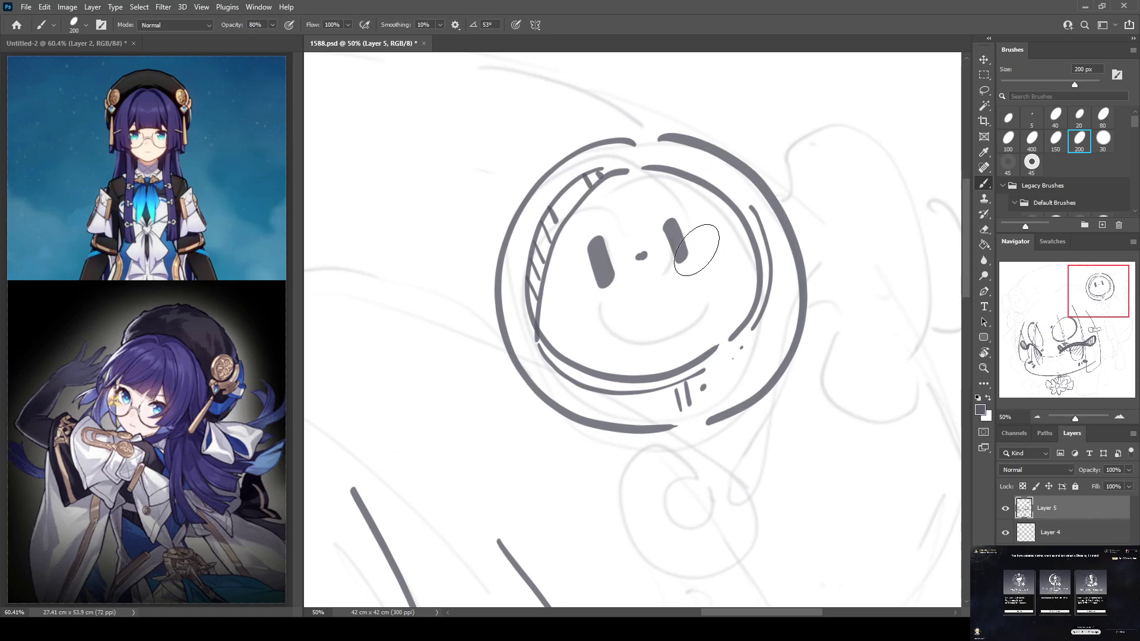
pyautogui.hscroll(3, 665, 178)
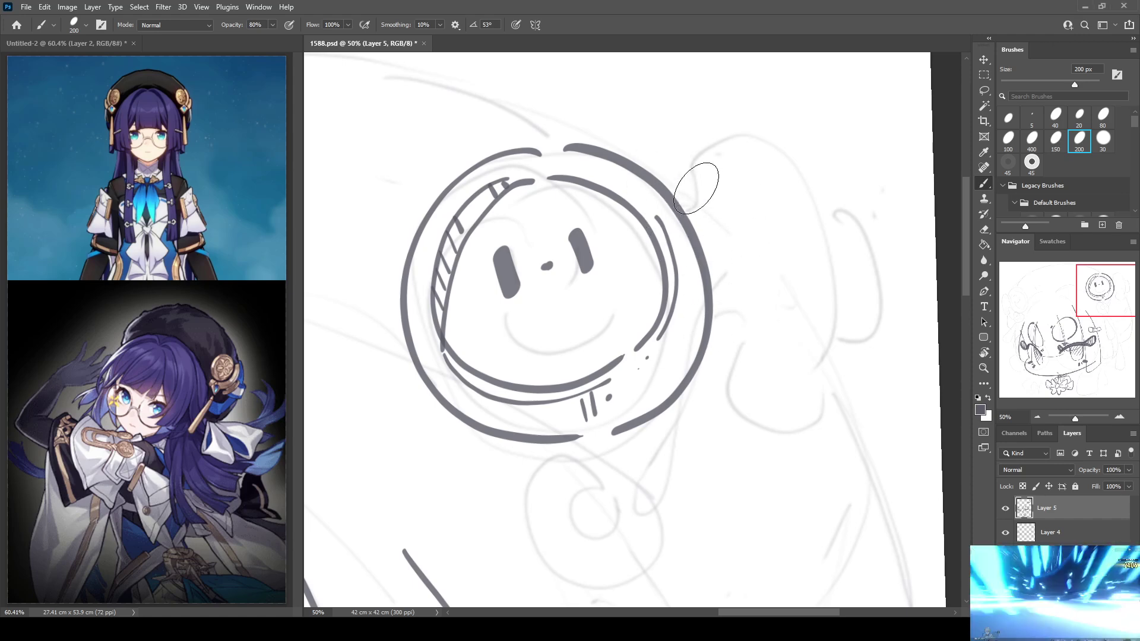
# Ink the tall rounded plate beside the round hat badge, with two short connecting strokes and a double curved line inside it
pyautogui.moveTo(689, 208)
pyautogui.mouseDown()
pyautogui.moveTo(695, 170)
pyautogui.moveTo(741, 143)
pyautogui.moveTo(784, 172)
pyautogui.moveTo(821, 264)
pyautogui.moveTo(818, 373)
pyautogui.mouseUp()
pyautogui.moveTo(713, 322); pyautogui.dragTo(728, 315)
pyautogui.moveTo(734, 320)
pyautogui.mouseDown()
pyautogui.moveTo(725, 402)
pyautogui.moveTo(797, 410)
pyautogui.moveTo(811, 392)
pyautogui.mouseUp()
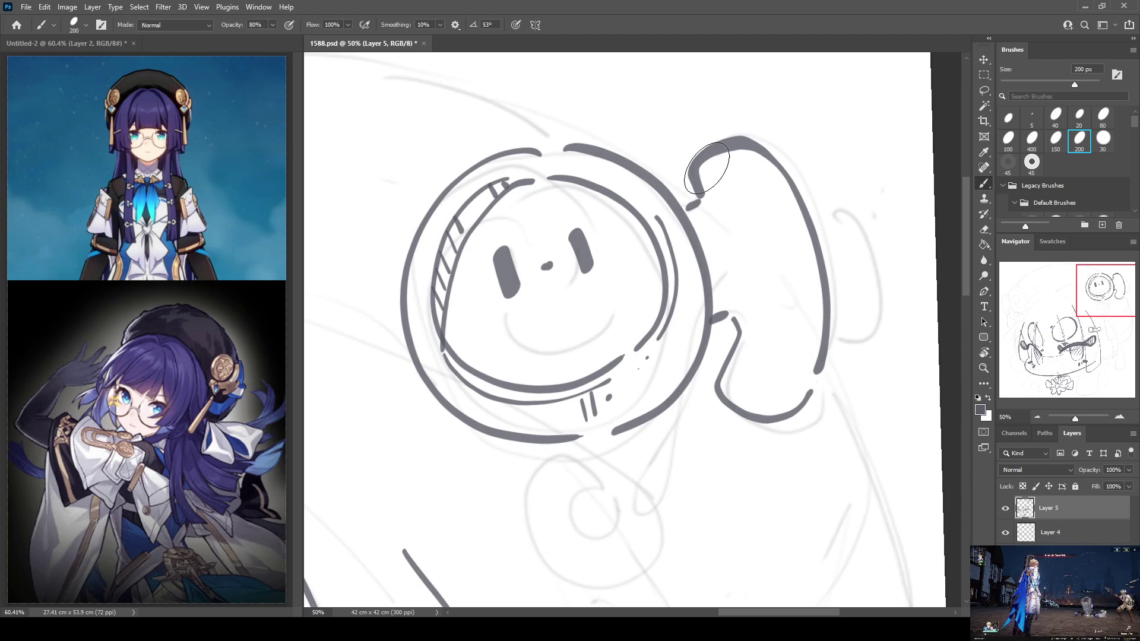
pyautogui.moveTo(701, 168)
pyautogui.mouseDown()
pyautogui.moveTo(752, 283)
pyautogui.moveTo(741, 396)
pyautogui.moveTo(732, 180)
pyautogui.moveTo(755, 236)
pyautogui.moveTo(766, 289)
pyautogui.moveTo(752, 405)
pyautogui.mouseUp()
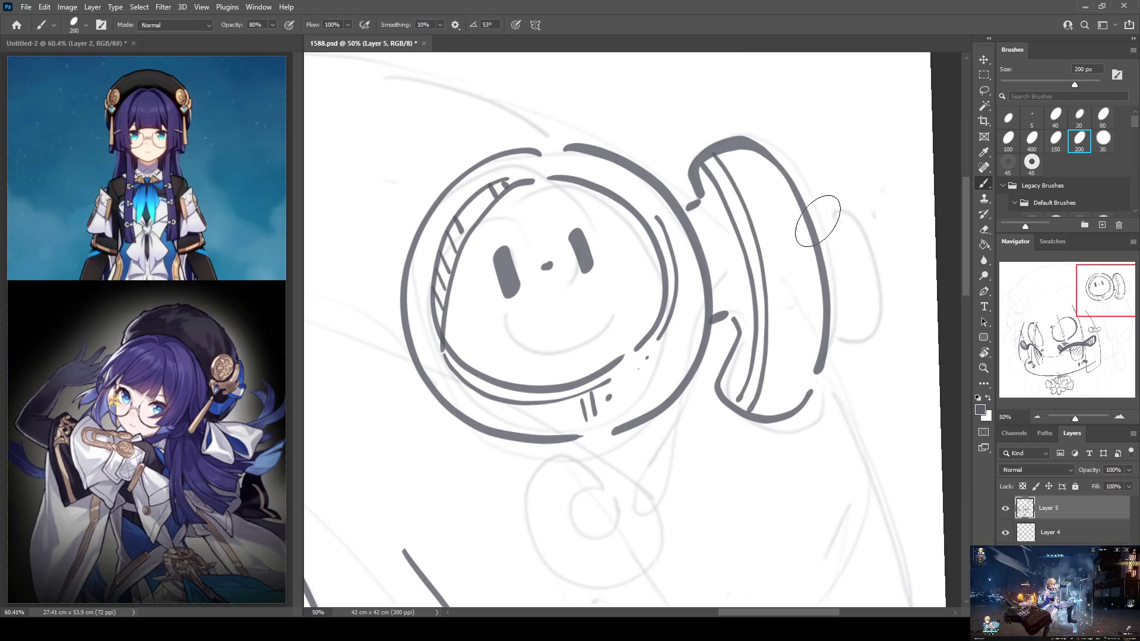
# Draw the smaller outer cap beside the plate, redoing its outline narrower, with thin inner curves and two short ticks on the plate
pyautogui.moveTo(812, 224)
pyautogui.mouseDown()
pyautogui.moveTo(883, 258)
pyautogui.moveTo(887, 336)
pyautogui.moveTo(842, 355)
pyautogui.mouseUp()
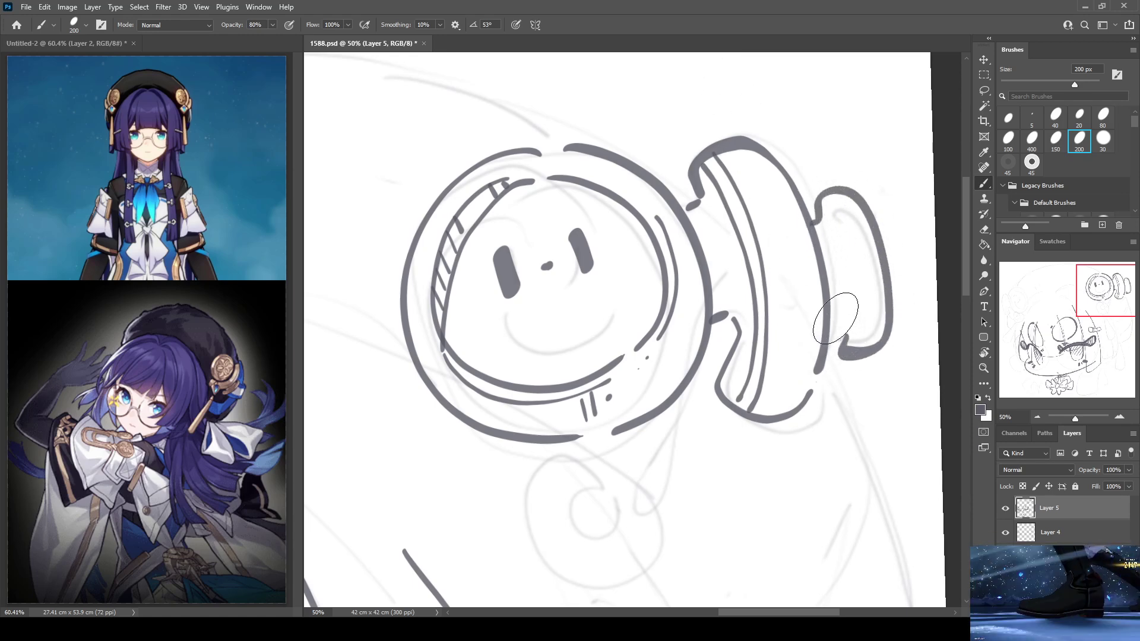
pyautogui.hotkey('ctrl', 'z')
pyautogui.moveTo(815, 229)
pyautogui.mouseDown()
pyautogui.moveTo(831, 206)
pyautogui.moveTo(875, 247)
pyautogui.moveTo(884, 328)
pyautogui.moveTo(856, 352)
pyautogui.moveTo(831, 317)
pyautogui.mouseUp()
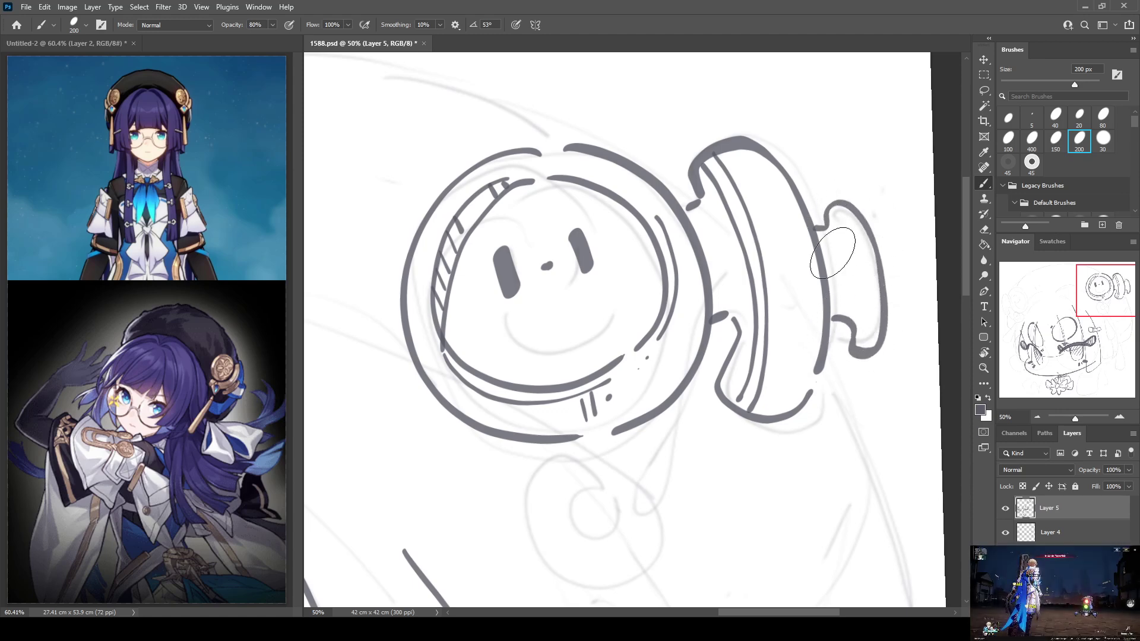
pyautogui.moveTo(831, 209); pyautogui.dragTo(862, 335)
pyautogui.moveTo(830, 213); pyautogui.dragTo(859, 339)
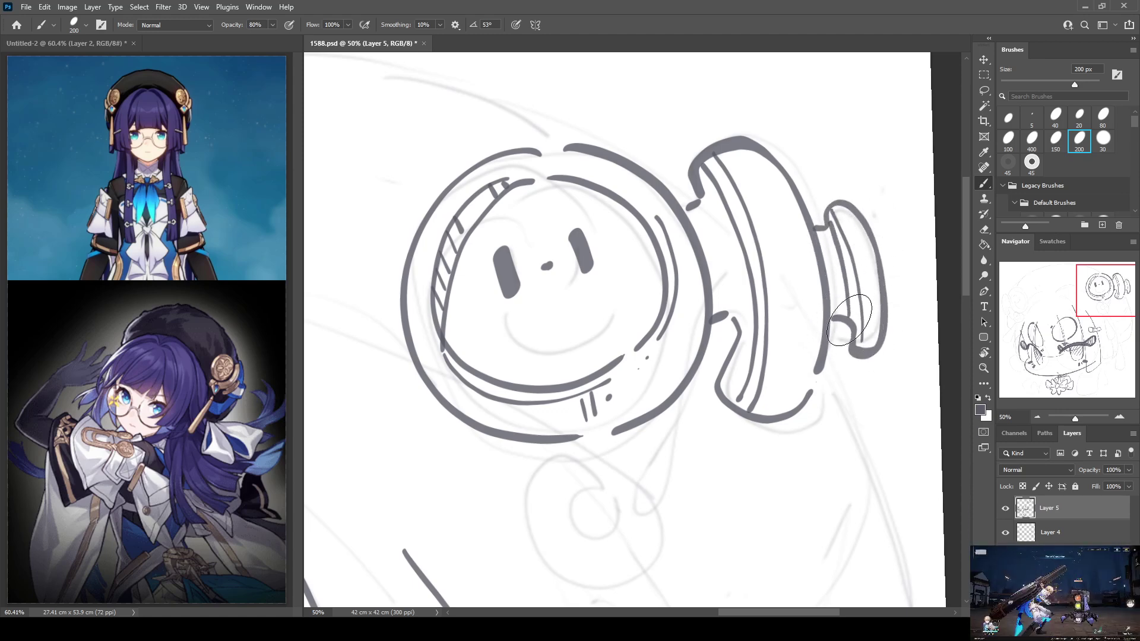
pyautogui.moveTo(775, 379)
pyautogui.mouseDown()
pyautogui.moveTo(788, 386)
pyautogui.moveTo(793, 370)
pyautogui.mouseUp()
# Ink a thick, nearly closed circle hanging just below the round hat badge, undoing strokes that miss
pyautogui.moveTo(667, 348)
pyautogui.mouseDown()
pyautogui.moveTo(701, 333)
pyautogui.moveTo(724, 267)
pyautogui.mouseUp()
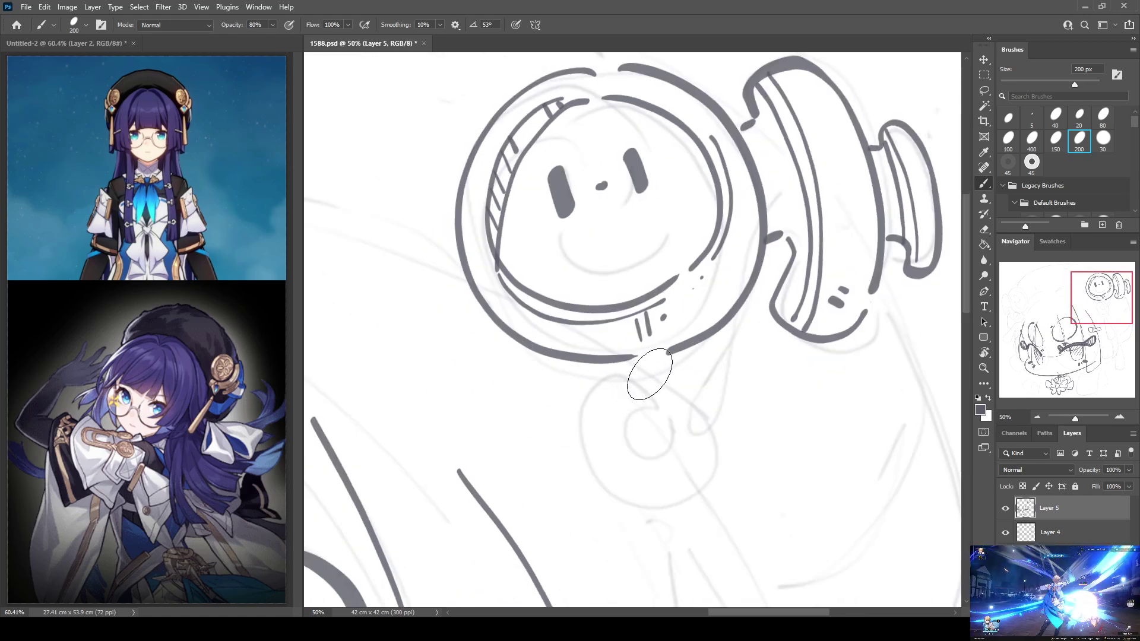
pyautogui.moveTo(653, 374)
pyautogui.mouseDown()
pyautogui.moveTo(594, 505)
pyautogui.moveTo(677, 356)
pyautogui.moveTo(618, 410)
pyautogui.mouseUp()
pyautogui.hotkey('ctrl', 'z')
pyautogui.moveTo(683, 374)
pyautogui.mouseDown()
pyautogui.moveTo(619, 381)
pyautogui.moveTo(591, 413)
pyautogui.moveTo(650, 508)
pyautogui.moveTo(722, 440)
pyautogui.moveTo(660, 377)
pyautogui.moveTo(641, 416)
pyautogui.mouseUp()
pyautogui.hotkey('ctrl', 'z')
pyautogui.hotkey('ctrl', 'z')
pyautogui.hotkey('ctrl', 'z')
pyautogui.hotkey('ctrl', 'z')
pyautogui.moveTo(636, 367)
pyautogui.mouseDown()
pyautogui.moveTo(597, 478)
pyautogui.moveTo(716, 468)
pyautogui.moveTo(680, 376)
pyautogui.moveTo(598, 458)
pyautogui.moveTo(697, 487)
pyautogui.moveTo(691, 385)
pyautogui.moveTo(627, 381)
pyautogui.moveTo(598, 406)
pyautogui.moveTo(677, 502)
pyautogui.moveTo(722, 421)
pyautogui.moveTo(627, 384)
pyautogui.moveTo(623, 453)
pyautogui.moveTo(685, 464)
pyautogui.moveTo(671, 404)
pyautogui.mouseUp()
pyautogui.hotkey('ctrl', 'z')
pyautogui.hotkey('ctrl', 'z')
pyautogui.hotkey('ctrl', 'z')
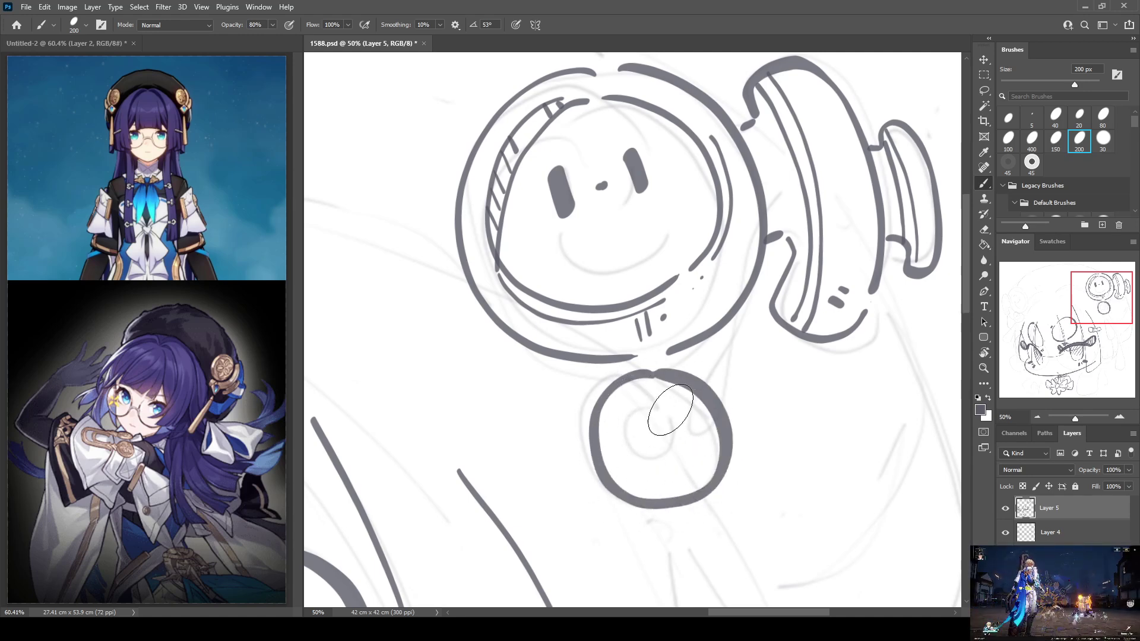
# Fill the small circle with concentric inner rings, a tiny centre loop, a thin parallel arc and dots
pyautogui.moveTo(623, 434)
pyautogui.mouseDown()
pyautogui.moveTo(670, 467)
pyautogui.moveTo(695, 423)
pyautogui.moveTo(659, 390)
pyautogui.moveTo(629, 449)
pyautogui.moveTo(695, 452)
pyautogui.moveTo(687, 401)
pyautogui.moveTo(653, 407)
pyautogui.moveTo(651, 428)
pyautogui.moveTo(644, 400)
pyautogui.moveTo(645, 467)
pyautogui.moveTo(701, 433)
pyautogui.mouseUp()
pyautogui.hotkey('ctrl', 'z')
pyautogui.hotkey('ctrl', 'z')
pyautogui.moveTo(647, 409)
pyautogui.mouseDown()
pyautogui.moveTo(646, 468)
pyautogui.moveTo(700, 449)
pyautogui.moveTo(668, 402)
pyautogui.moveTo(649, 436)
pyautogui.moveTo(654, 417)
pyautogui.moveTo(618, 412)
pyautogui.moveTo(620, 469)
pyautogui.moveTo(665, 482)
pyautogui.mouseUp()
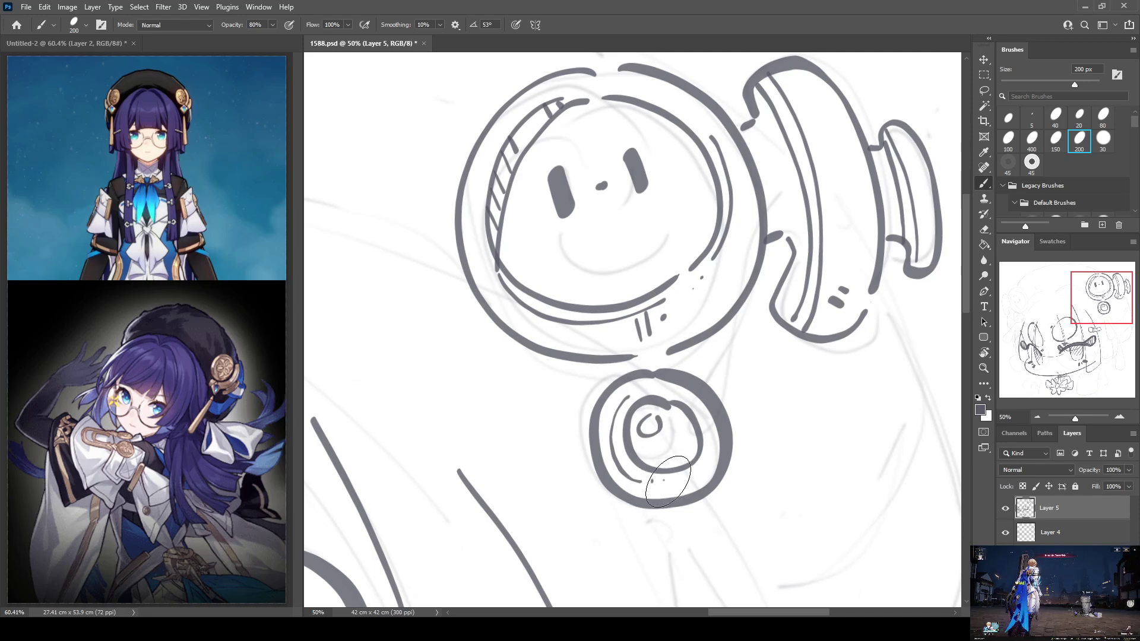
# Draw the small collar below the circle and the hanging tassel's long inner edge, rounded ends and central split
pyautogui.moveTo(636, 321)
pyautogui.mouseDown()
pyautogui.moveTo(701, 284)
pyautogui.moveTo(646, 132)
pyautogui.mouseUp()
pyautogui.moveTo(601, 214)
pyautogui.mouseDown()
pyautogui.moveTo(595, 236)
pyautogui.moveTo(624, 242)
pyautogui.moveTo(599, 234)
pyautogui.moveTo(638, 232)
pyautogui.moveTo(641, 210)
pyautogui.mouseUp()
pyautogui.moveTo(637, 271)
pyautogui.mouseDown()
pyautogui.moveTo(613, 223)
pyautogui.moveTo(653, 425)
pyautogui.moveTo(707, 442)
pyautogui.mouseUp()
pyautogui.hotkey('ctrl', 'z')
pyautogui.moveTo(588, 210)
pyautogui.mouseDown()
pyautogui.moveTo(642, 413)
pyautogui.moveTo(716, 425)
pyautogui.mouseUp()
pyautogui.moveTo(662, 340)
pyautogui.mouseDown()
pyautogui.moveTo(713, 416)
pyautogui.moveTo(720, 409)
pyautogui.mouseUp()
pyautogui.moveTo(695, 361); pyautogui.dragTo(723, 405)
pyautogui.moveTo(724, 405); pyautogui.dragTo(751, 387)
pyautogui.click(748, 377)
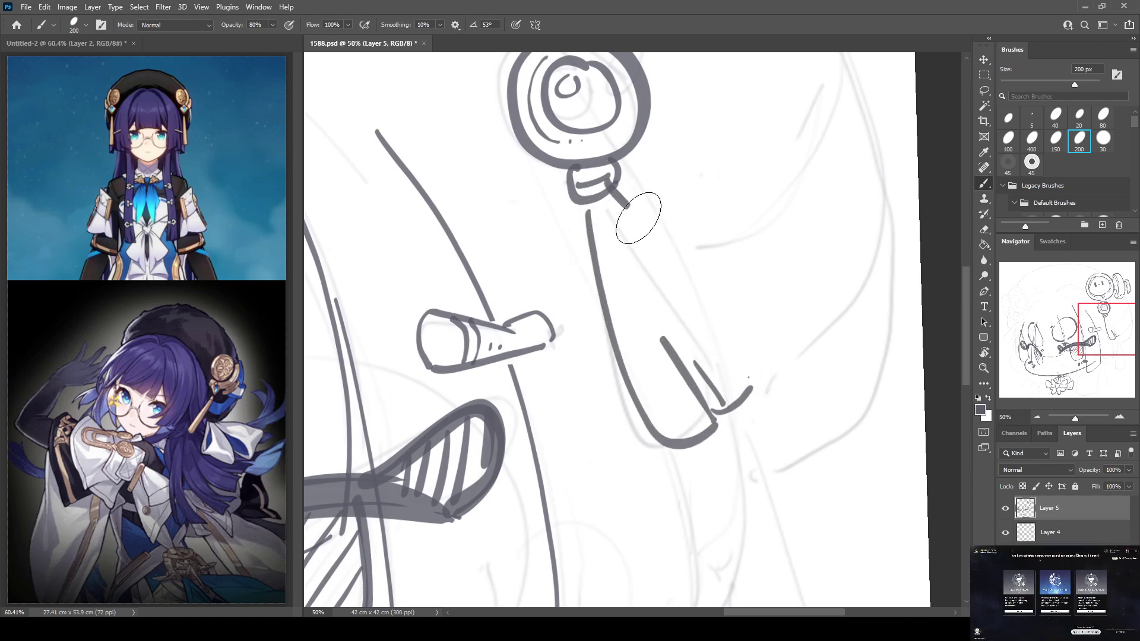
# Redraw the tassel's long outer edge, add a shorter tail behind it and hatch both just below the collar
pyautogui.moveTo(623, 201); pyautogui.dragTo(751, 375)
pyautogui.hotkey('ctrl', 'z')
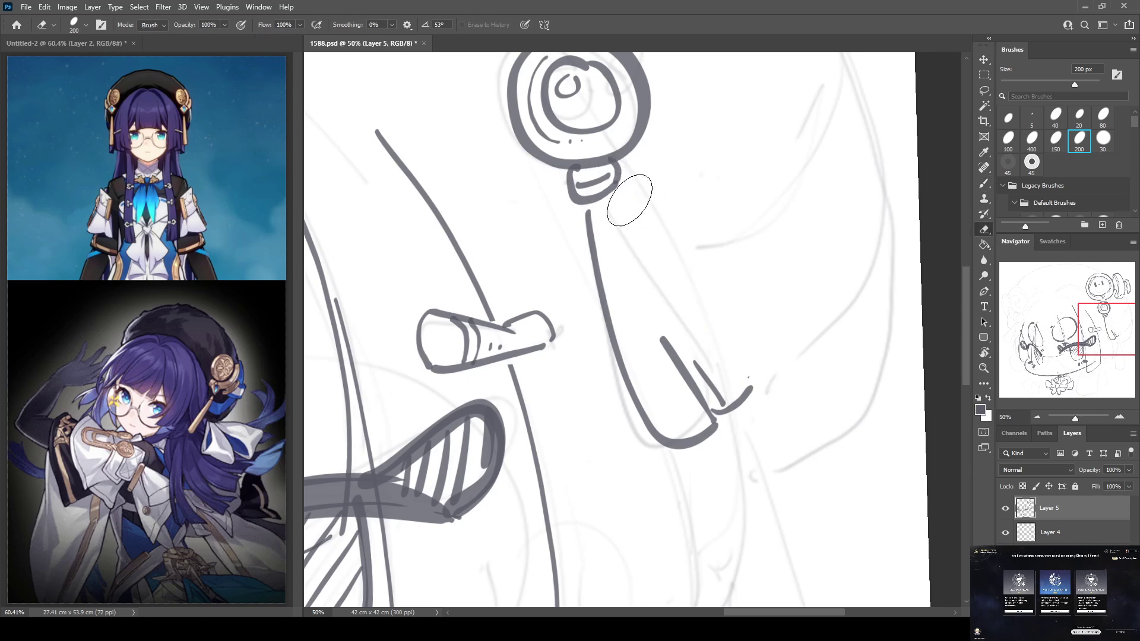
pyautogui.moveTo(621, 199); pyautogui.dragTo(751, 383)
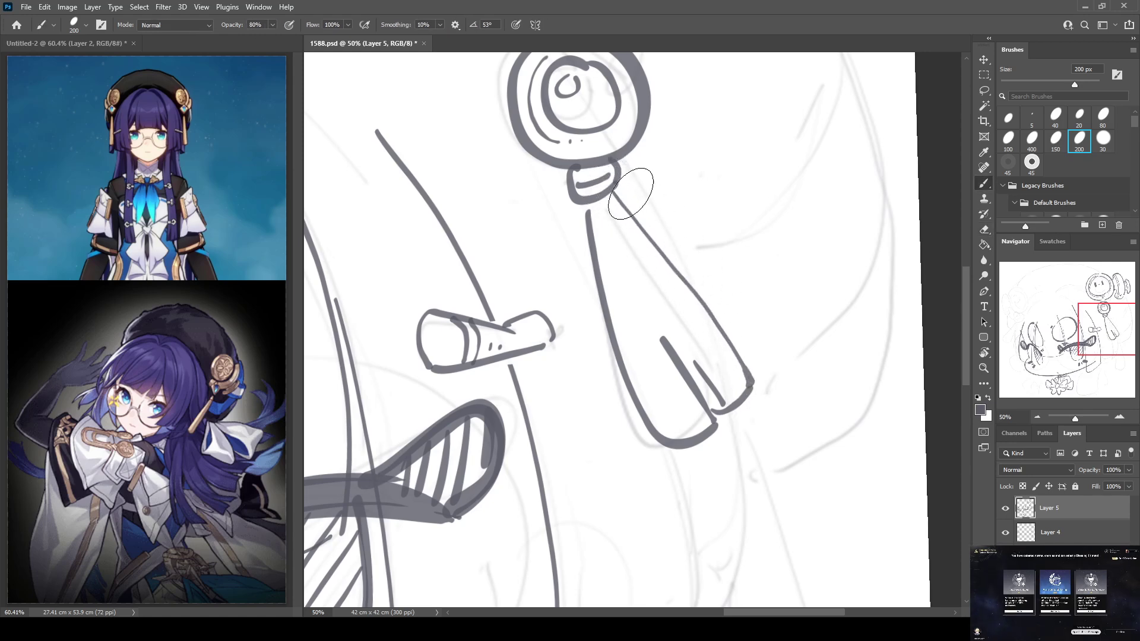
pyautogui.moveTo(630, 206); pyautogui.dragTo(708, 303)
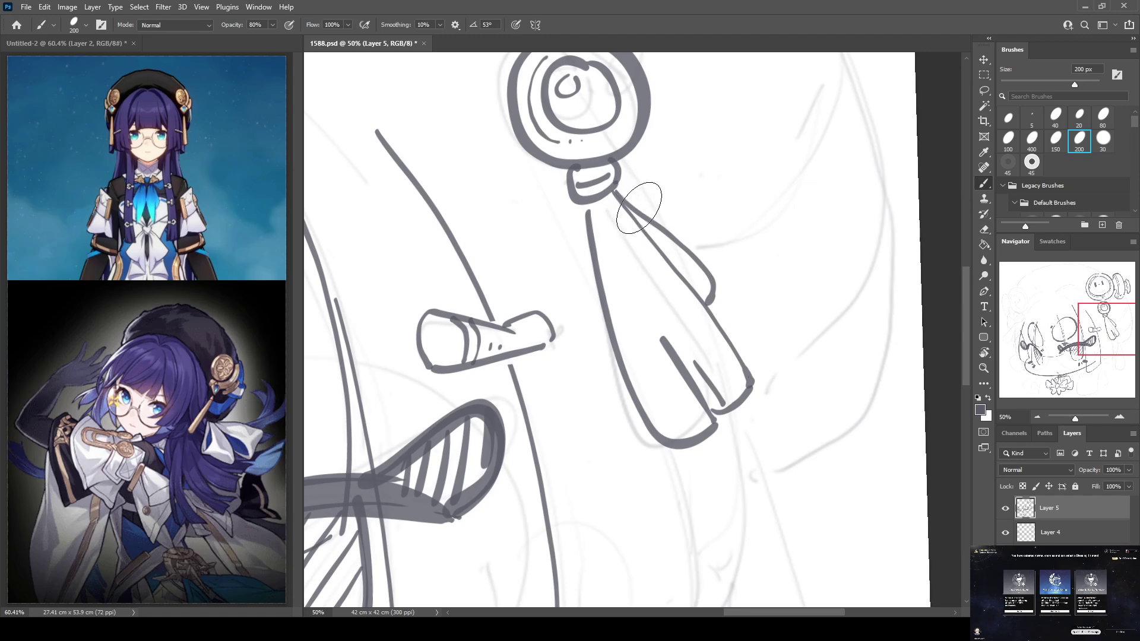
pyautogui.moveTo(644, 213); pyautogui.dragTo(654, 239)
pyautogui.press('e')
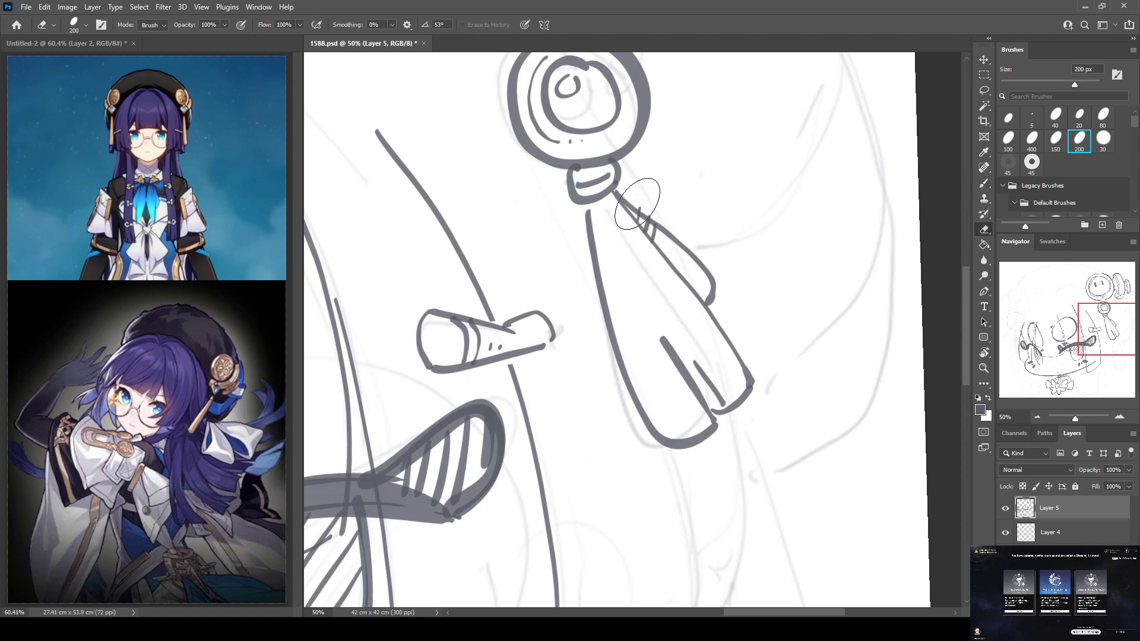
pyautogui.press('b')
pyautogui.moveTo(594, 202)
pyautogui.mouseDown()
pyautogui.moveTo(588, 232)
pyautogui.moveTo(597, 223)
pyautogui.mouseUp()
# Ink two short lines beside the bow, the wide flared shape below the jaw and the narrower triangular piece next to it with ticks
pyautogui.moveTo(682, 49); pyautogui.dragTo(715, 147)
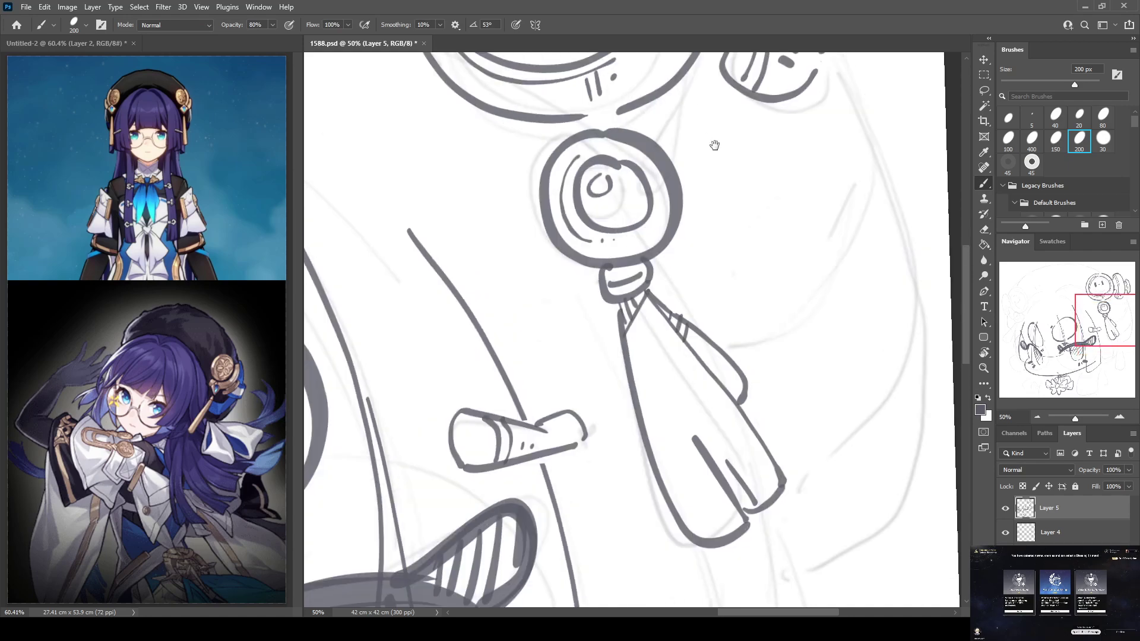
pyautogui.scroll(5, 715, 147)
pyautogui.hscroll(-2, 717, 178)
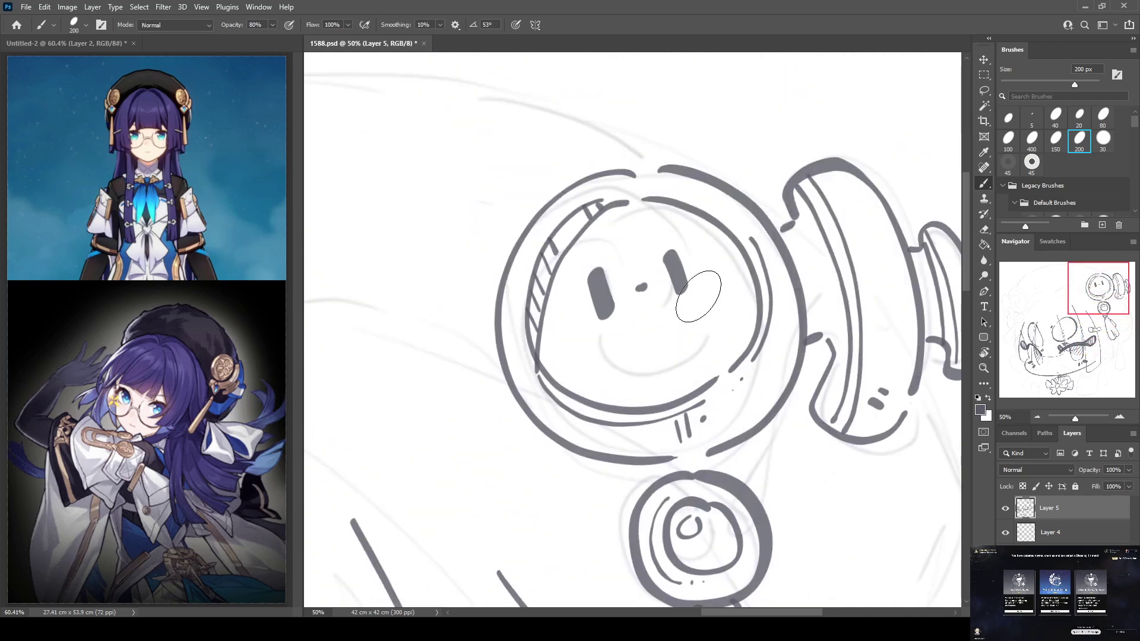
pyautogui.scroll(-4, 698, 296)
pyautogui.scroll(2, 697, 297)
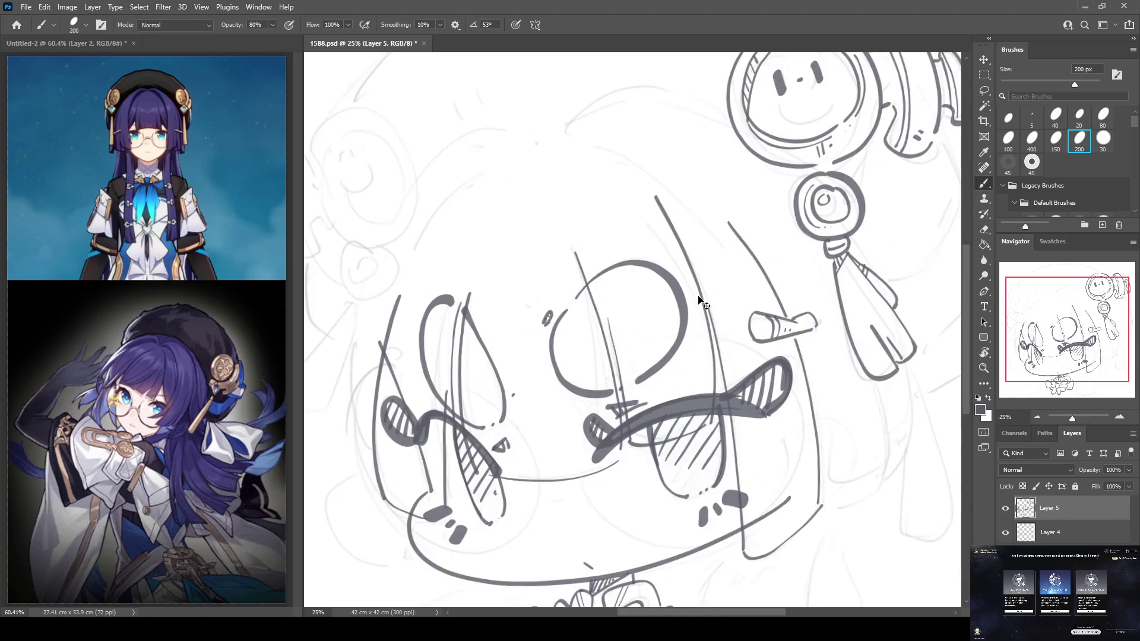
pyautogui.scroll(2, 711, 375)
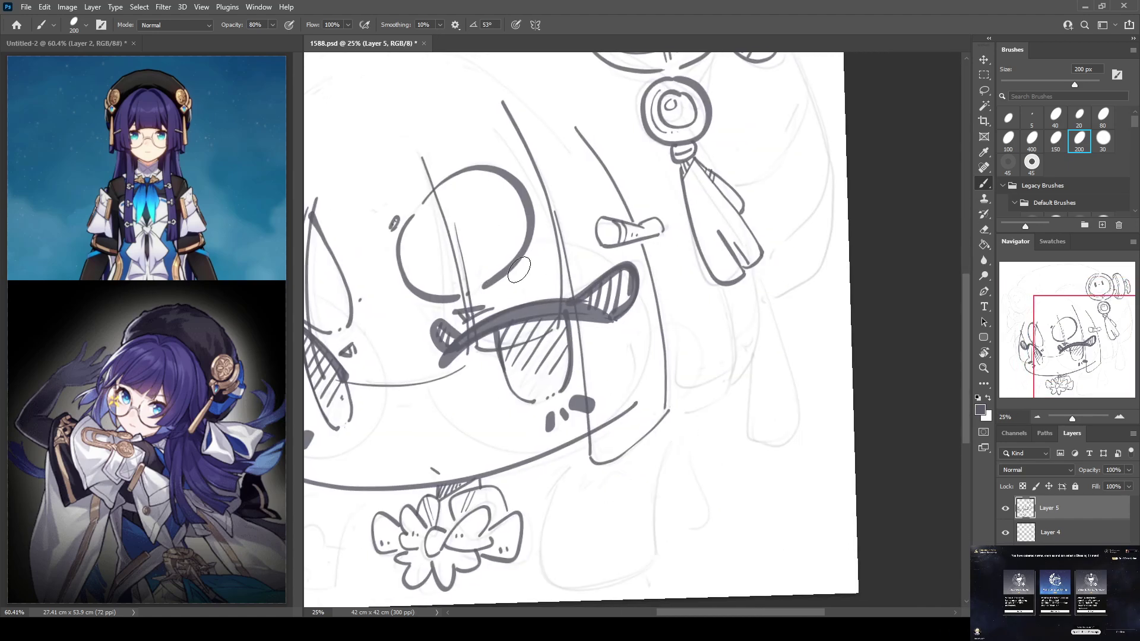
pyautogui.scroll(-3, 463, 291)
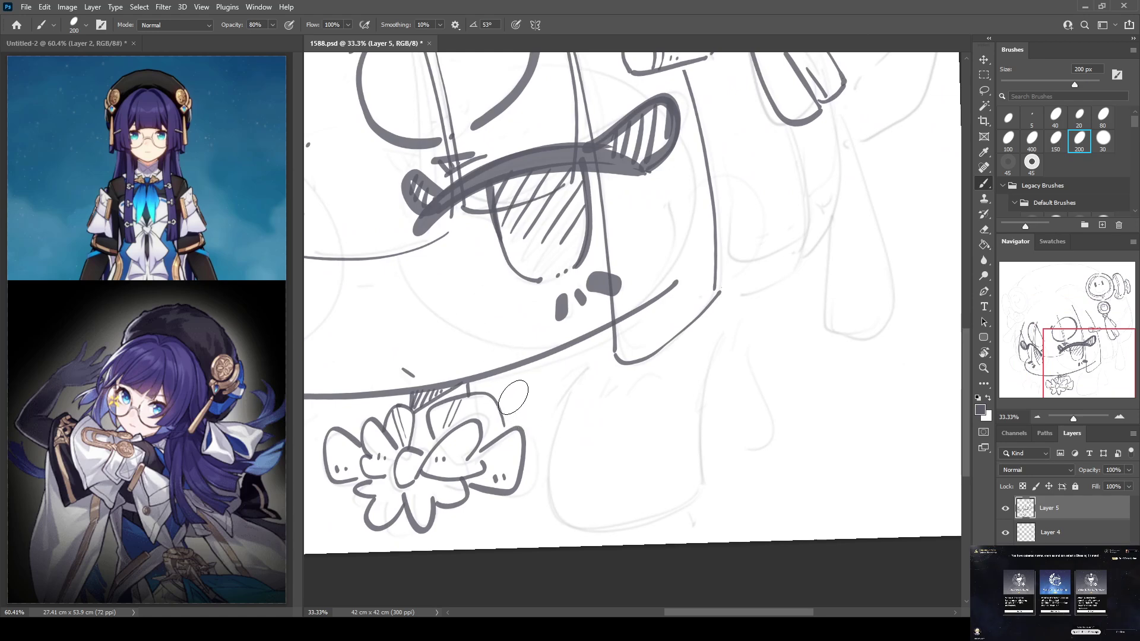
pyautogui.moveTo(523, 403); pyautogui.dragTo(542, 471)
pyautogui.moveTo(571, 402)
pyautogui.mouseDown()
pyautogui.moveTo(556, 522)
pyautogui.moveTo(702, 505)
pyautogui.mouseUp()
pyautogui.moveTo(736, 307)
pyautogui.mouseDown()
pyautogui.moveTo(693, 421)
pyautogui.moveTo(703, 505)
pyautogui.mouseUp()
pyautogui.moveTo(698, 464); pyautogui.dragTo(770, 454)
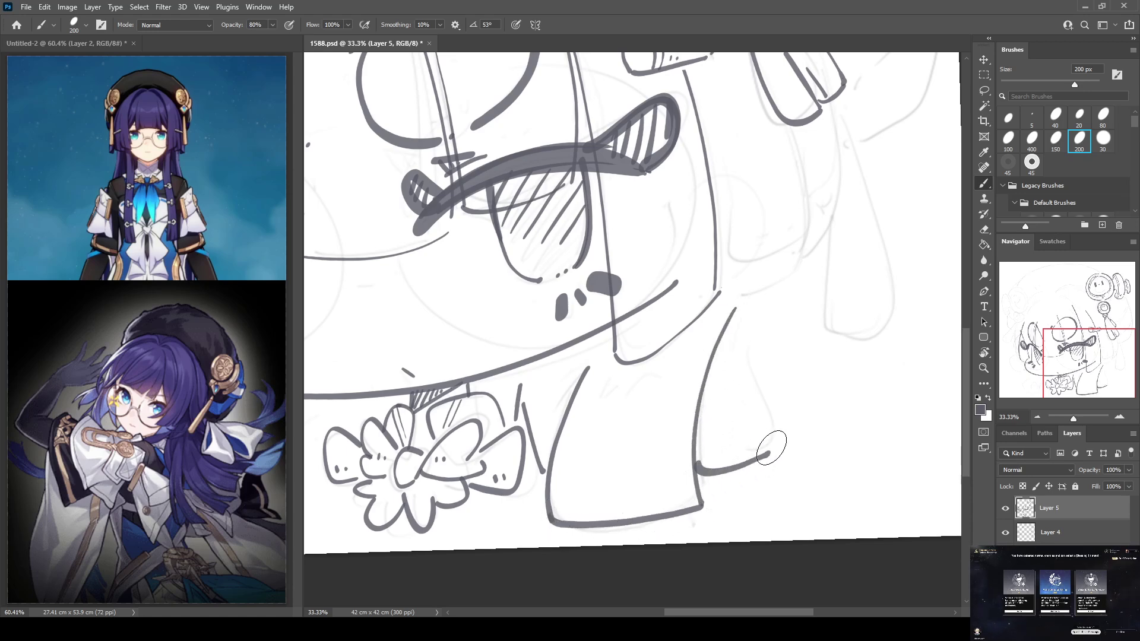
pyautogui.moveTo(731, 332); pyautogui.dragTo(771, 442)
pyautogui.moveTo(698, 423); pyautogui.dragTo(711, 464)
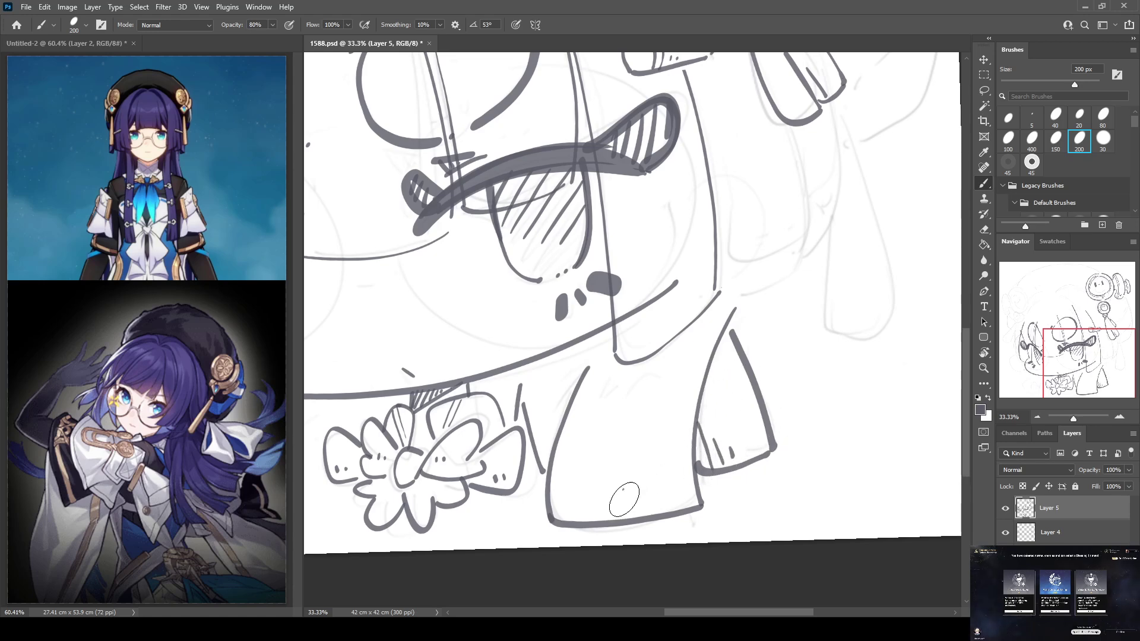
# Ink the rounded hair lock beside the face below the tassel, erasing and redrawing its outer edge
pyautogui.scroll(3, 683, 196)
pyautogui.moveTo(665, 207)
pyautogui.mouseDown()
pyautogui.moveTo(695, 391)
pyautogui.moveTo(770, 367)
pyautogui.mouseUp()
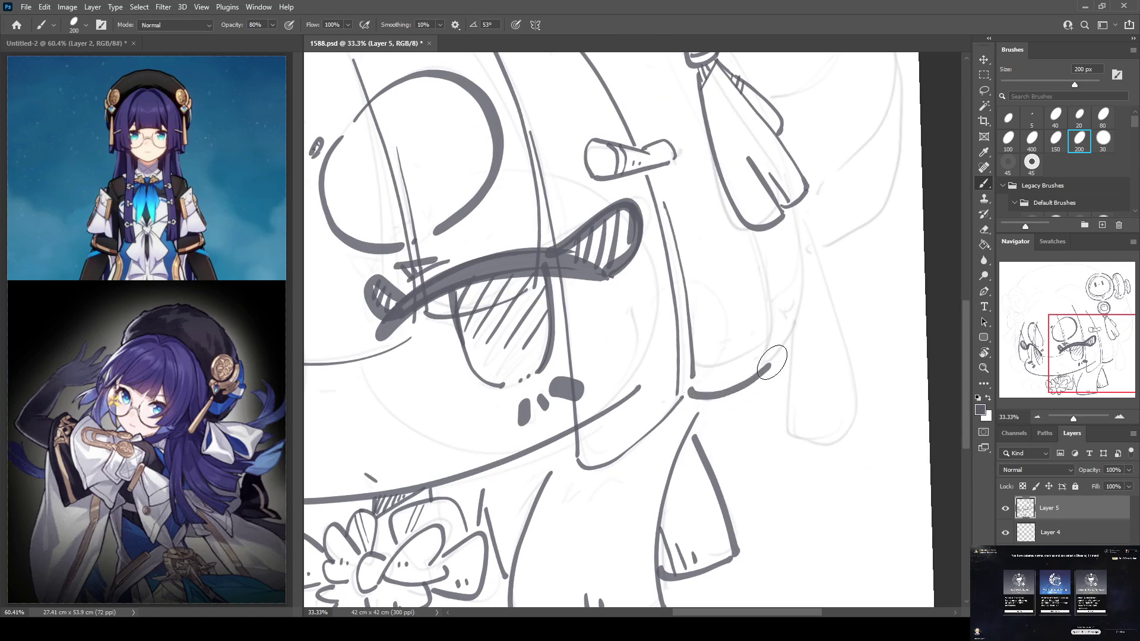
pyautogui.moveTo(763, 234); pyautogui.dragTo(776, 348)
pyautogui.moveTo(796, 210)
pyautogui.mouseDown()
pyautogui.moveTo(803, 286)
pyautogui.moveTo(783, 339)
pyautogui.mouseUp()
pyautogui.press('e')
pyautogui.moveTo(799, 228)
pyautogui.mouseDown()
pyautogui.moveTo(799, 324)
pyautogui.moveTo(778, 356)
pyautogui.mouseUp()
pyautogui.press('b')
pyautogui.moveTo(797, 200)
pyautogui.mouseDown()
pyautogui.moveTo(808, 279)
pyautogui.moveTo(786, 341)
pyautogui.mouseUp()
# Add small paired ticks across the upper hair and ink the bumpy hat brim arcs with a short curve beneath
pyautogui.moveTo(756, 146); pyautogui.dragTo(800, 312)
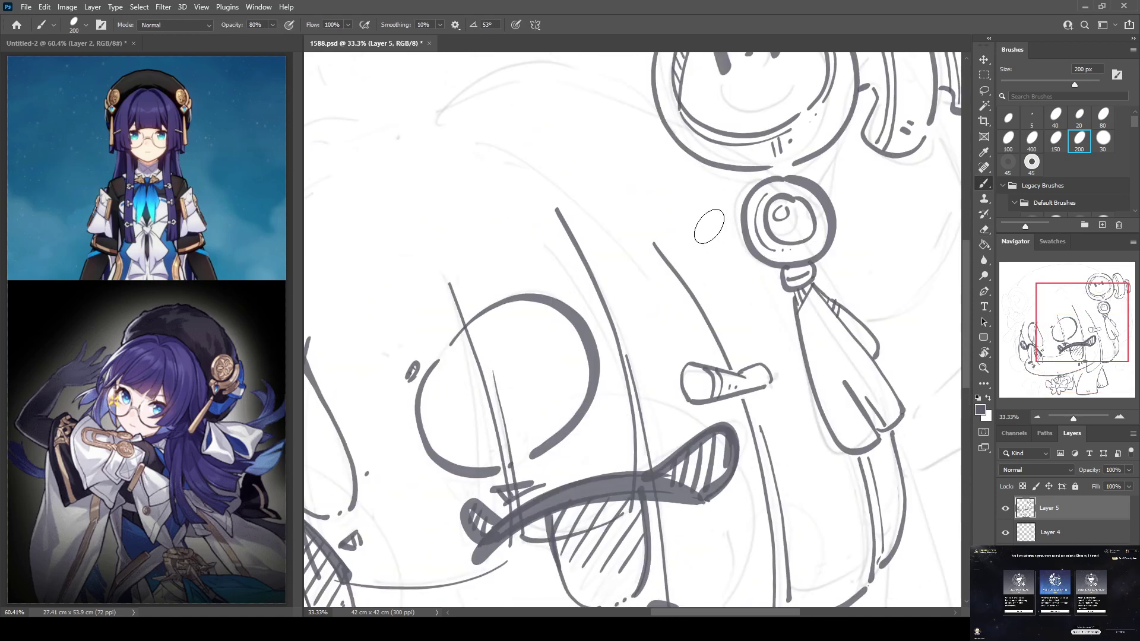
pyautogui.moveTo(623, 191); pyautogui.dragTo(713, 175)
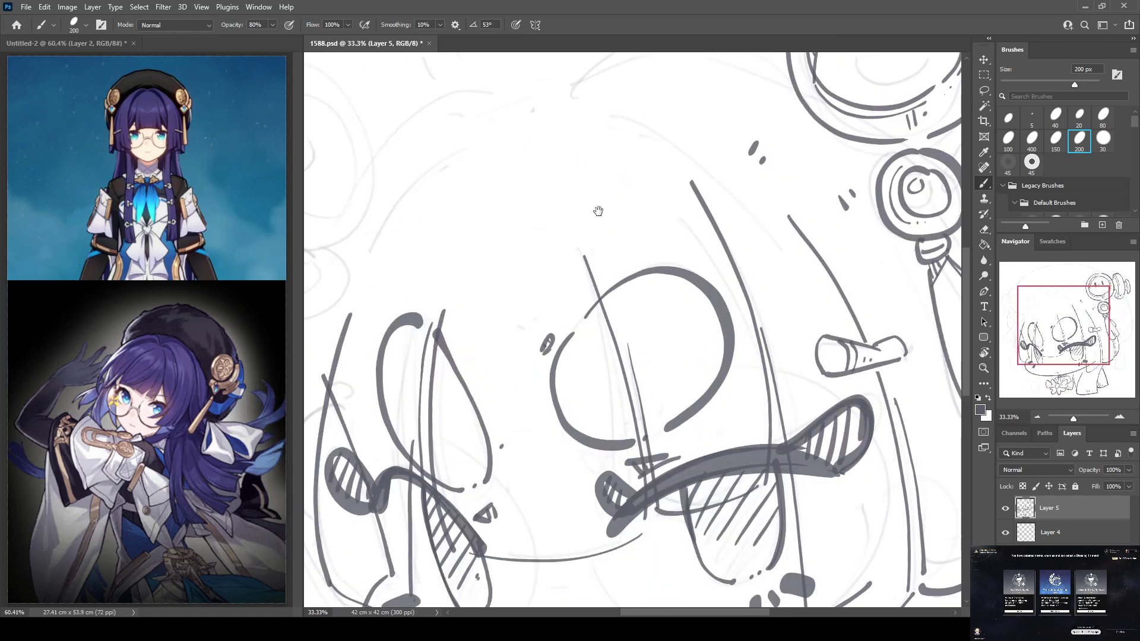
pyautogui.moveTo(481, 162); pyautogui.dragTo(571, 214)
pyautogui.moveTo(489, 232); pyautogui.dragTo(438, 315)
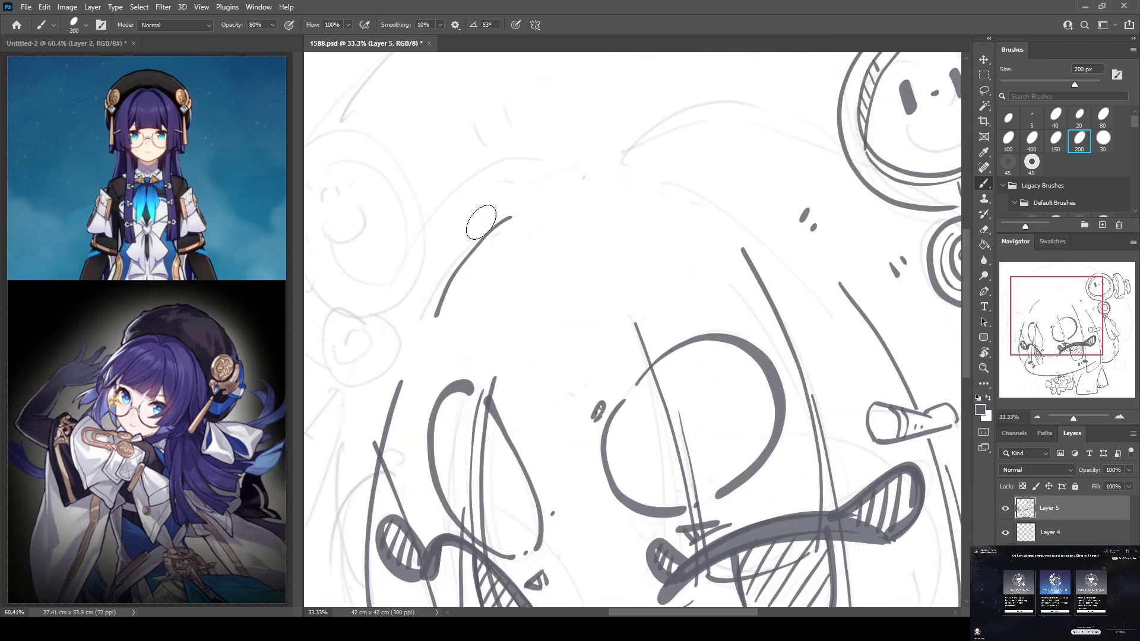
pyautogui.moveTo(428, 221)
pyautogui.mouseDown()
pyautogui.moveTo(561, 169)
pyautogui.moveTo(683, 103)
pyautogui.moveTo(830, 139)
pyautogui.mouseUp()
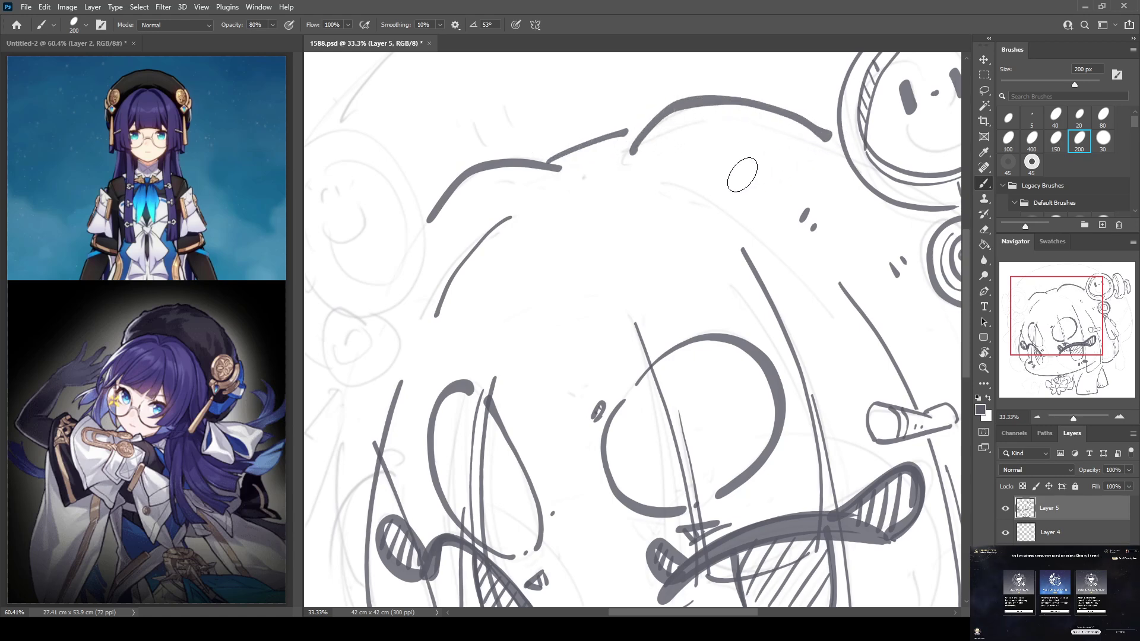
# Draw a long curved hair strand outside the far cheek and erase its upper end
pyautogui.moveTo(503, 305); pyautogui.dragTo(541, 283)
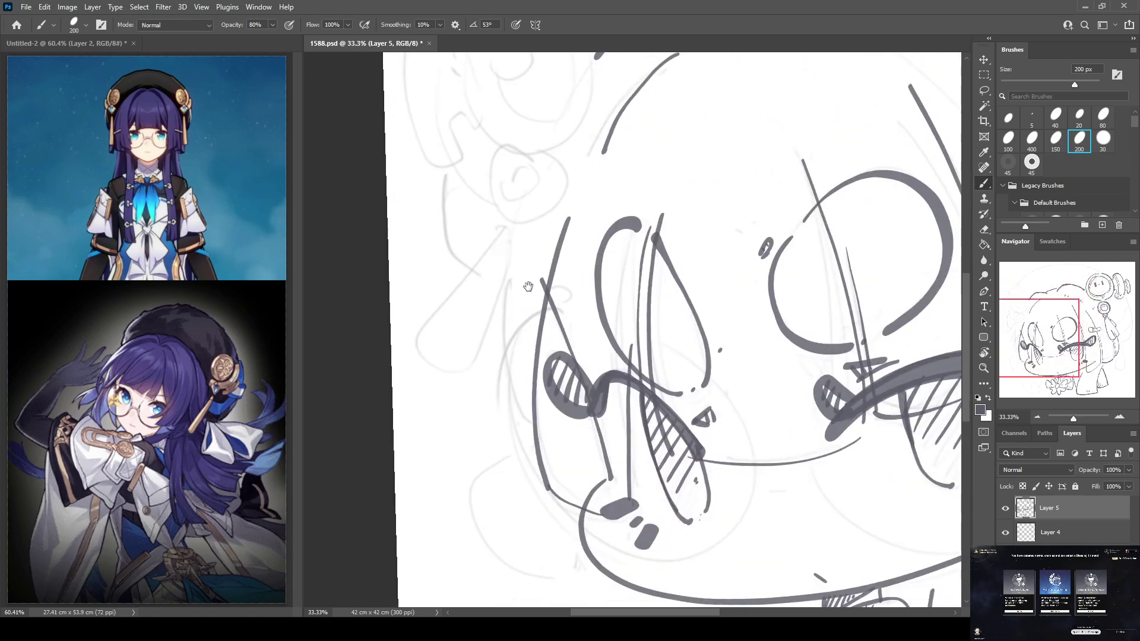
pyautogui.moveTo(528, 219)
pyautogui.mouseDown()
pyautogui.moveTo(510, 270)
pyautogui.moveTo(524, 444)
pyautogui.mouseUp()
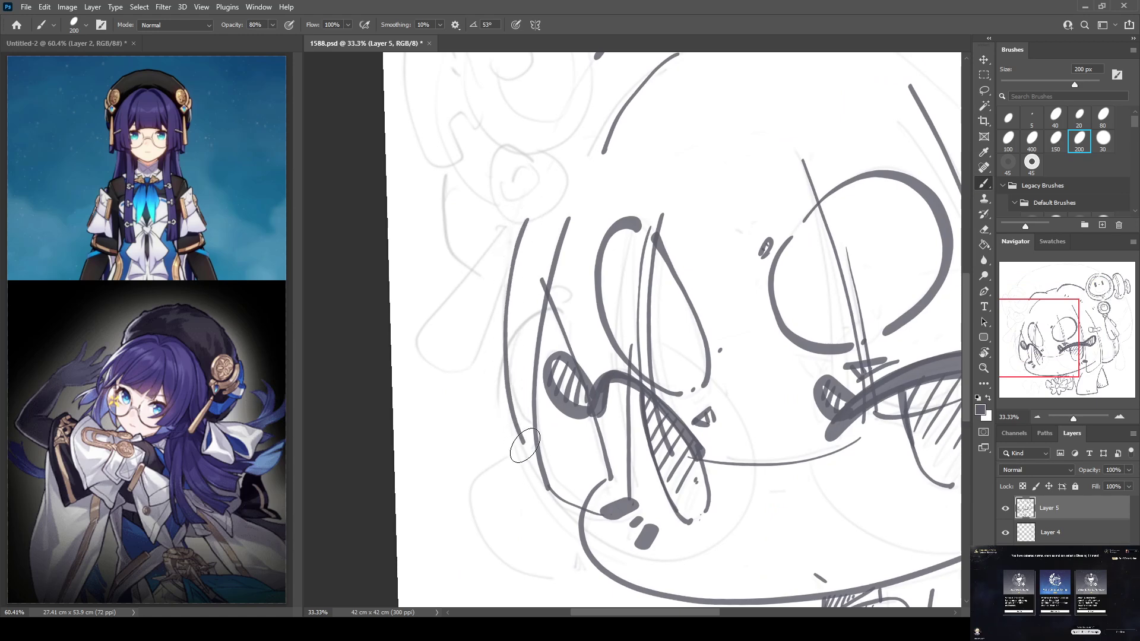
pyautogui.press('e')
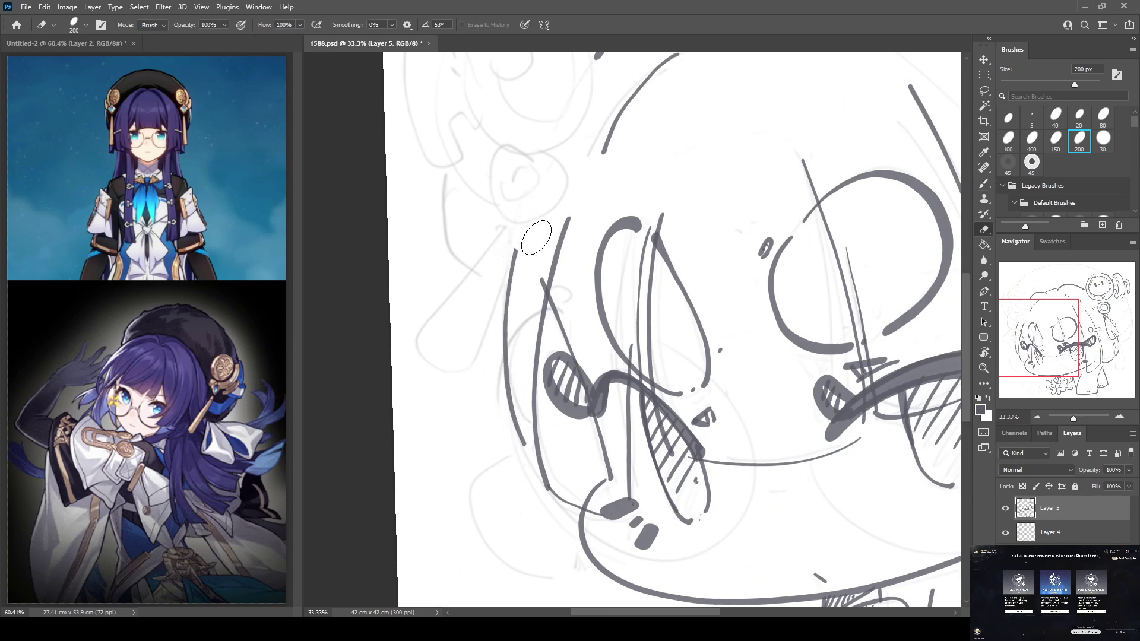
# Ink the second hat badge on the far side as a thick tilted oval with an inner oval and a parallel inner line
pyautogui.scroll(5, 532, 242)
pyautogui.press('b')
pyautogui.moveTo(465, 236)
pyautogui.mouseDown()
pyautogui.moveTo(521, 182)
pyautogui.moveTo(614, 321)
pyautogui.moveTo(566, 364)
pyautogui.mouseUp()
pyautogui.moveTo(468, 261)
pyautogui.mouseDown()
pyautogui.moveTo(487, 350)
pyautogui.moveTo(560, 363)
pyautogui.mouseUp()
pyautogui.hotkey('ctrl', 'z')
pyautogui.moveTo(467, 253); pyautogui.dragTo(486, 346)
pyautogui.moveTo(500, 205)
pyautogui.mouseDown()
pyautogui.moveTo(538, 227)
pyautogui.moveTo(564, 286)
pyautogui.moveTo(562, 338)
pyautogui.moveTo(527, 359)
pyautogui.mouseUp()
pyautogui.moveTo(500, 208)
pyautogui.mouseDown()
pyautogui.moveTo(494, 236)
pyautogui.moveTo(497, 310)
pyautogui.moveTo(515, 351)
pyautogui.moveTo(509, 218)
pyautogui.moveTo(502, 270)
pyautogui.moveTo(525, 351)
pyautogui.mouseUp()
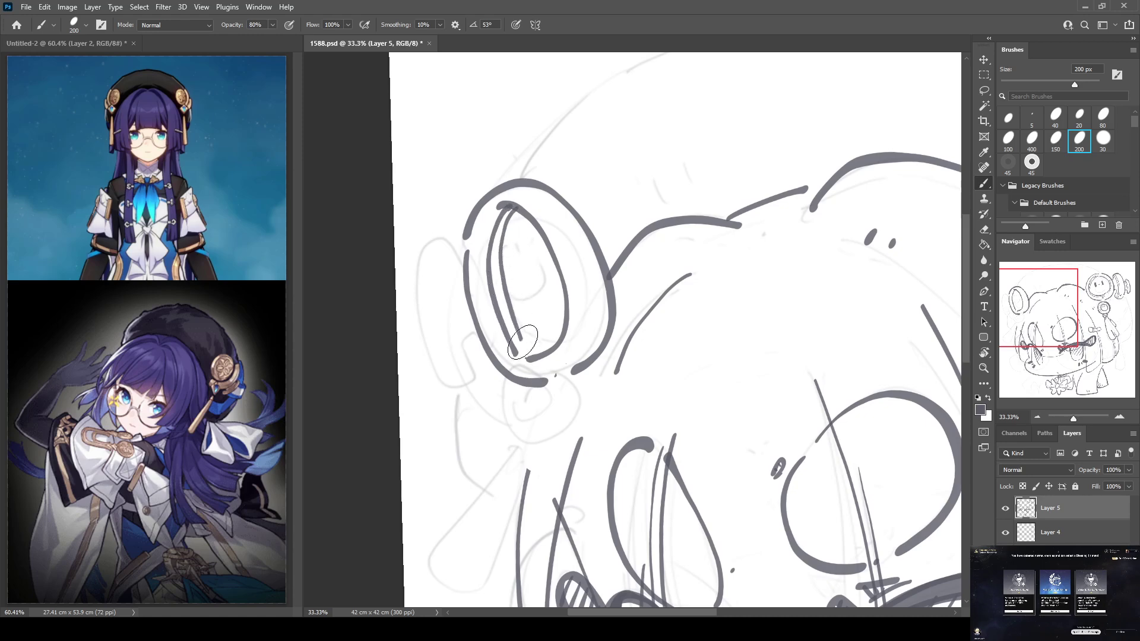
# Add a row of short ticks along the second badge's inner edge and draw a small smiling face inside it
pyautogui.click(500, 225)
pyautogui.click(497, 235)
pyautogui.click(495, 244)
pyautogui.click(495, 254)
pyautogui.click(495, 266)
pyautogui.click(498, 276)
pyautogui.click(501, 291)
pyautogui.moveTo(515, 264)
pyautogui.mouseDown()
pyautogui.moveTo(517, 280)
pyautogui.moveTo(547, 291)
pyautogui.mouseUp()
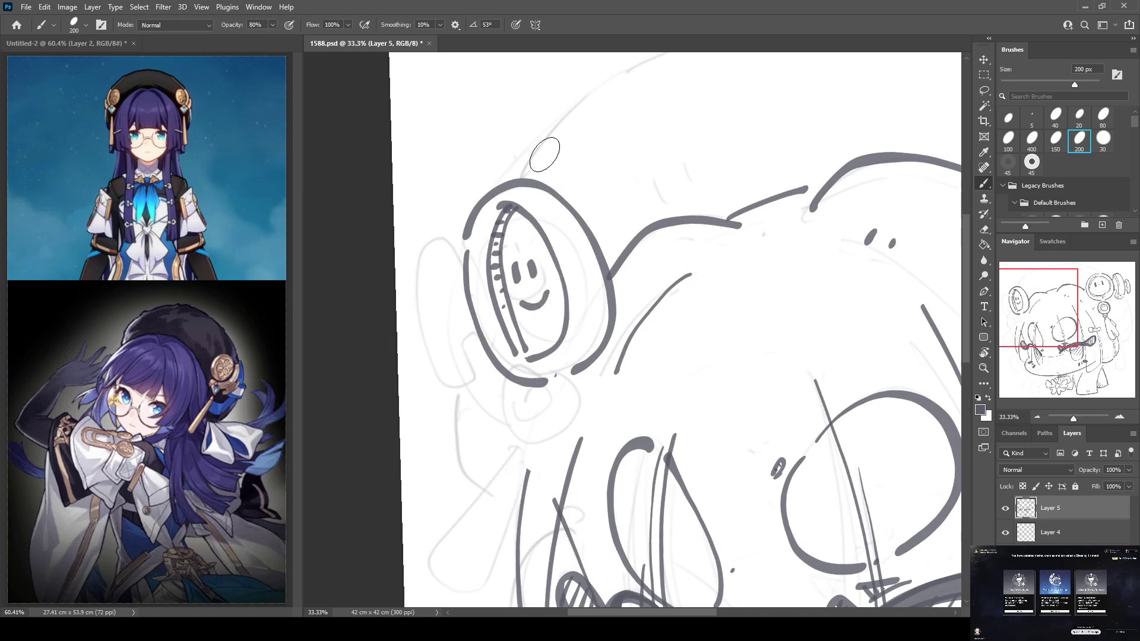
# Ink the narrow side plate beside the second badge with thin inner lines and short hatching at its upper end
pyautogui.moveTo(464, 261)
pyautogui.mouseDown()
pyautogui.moveTo(415, 269)
pyautogui.moveTo(431, 353)
pyautogui.moveTo(451, 382)
pyautogui.moveTo(478, 335)
pyautogui.mouseUp()
pyautogui.moveTo(448, 242)
pyautogui.mouseDown()
pyautogui.moveTo(438, 286)
pyautogui.moveTo(451, 338)
pyautogui.moveTo(446, 272)
pyautogui.moveTo(463, 335)
pyautogui.mouseUp()
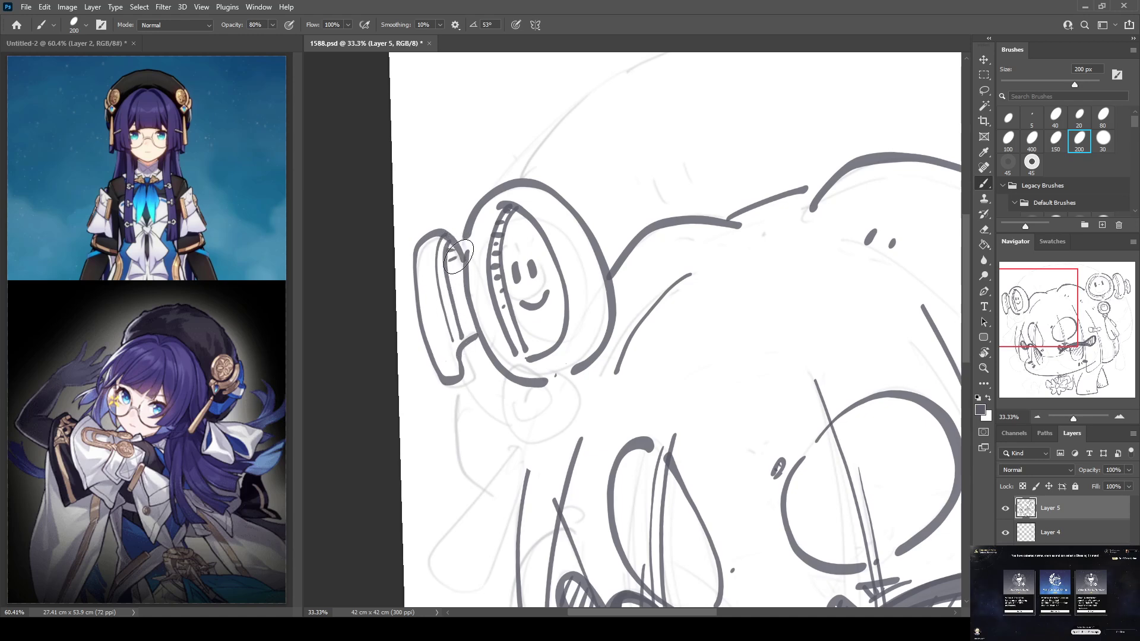
# Clear the overlap below the second badge and draw a small double ring there, undoing strokes that miss
pyautogui.press('e')
pyautogui.moveTo(514, 380)
pyautogui.mouseDown()
pyautogui.moveTo(531, 389)
pyautogui.moveTo(508, 385)
pyautogui.moveTo(499, 400)
pyautogui.moveTo(561, 437)
pyautogui.moveTo(543, 370)
pyautogui.moveTo(510, 410)
pyautogui.moveTo(541, 416)
pyautogui.mouseUp()
pyautogui.press('b')
pyautogui.hotkey('ctrl', 'z')
pyautogui.moveTo(531, 376)
pyautogui.mouseDown()
pyautogui.moveTo(515, 425)
pyautogui.moveTo(544, 404)
pyautogui.moveTo(523, 379)
pyautogui.moveTo(511, 393)
pyautogui.moveTo(523, 430)
pyautogui.moveTo(541, 399)
pyautogui.moveTo(514, 388)
pyautogui.moveTo(512, 416)
pyautogui.moveTo(541, 415)
pyautogui.moveTo(527, 384)
pyautogui.moveTo(509, 401)
pyautogui.moveTo(534, 403)
pyautogui.moveTo(545, 423)
pyautogui.mouseUp()
pyautogui.hotkey('ctrl', 'z')
pyautogui.hotkey('ctrl', 'z')
# Ink the tapered tassel below the small ring with short end ticks, and a curved line from the side plate behind it
pyautogui.scroll(-5, 530, 328)
pyautogui.moveTo(545, 290)
pyautogui.mouseDown()
pyautogui.moveTo(529, 300)
pyautogui.moveTo(545, 312)
pyautogui.moveTo(560, 295)
pyautogui.moveTo(490, 353)
pyautogui.moveTo(454, 410)
pyautogui.moveTo(488, 434)
pyautogui.mouseUp()
pyautogui.moveTo(549, 319)
pyautogui.mouseDown()
pyautogui.moveTo(511, 410)
pyautogui.moveTo(494, 430)
pyautogui.moveTo(481, 426)
pyautogui.moveTo(500, 412)
pyautogui.mouseUp()
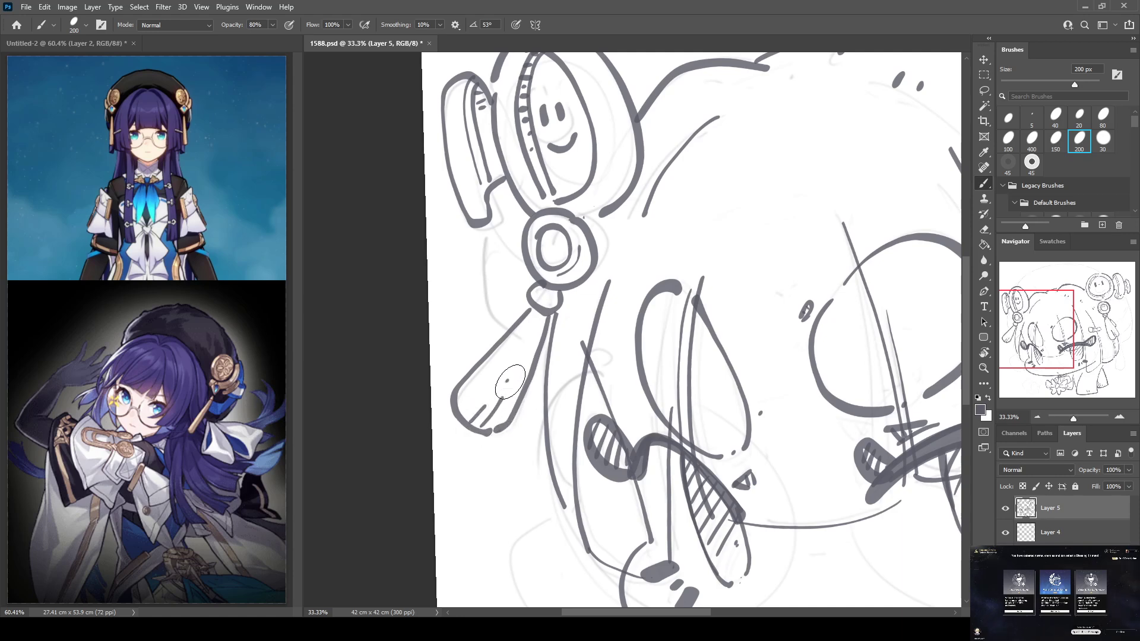
pyautogui.moveTo(486, 225)
pyautogui.mouseDown()
pyautogui.moveTo(484, 287)
pyautogui.moveTo(526, 326)
pyautogui.mouseUp()
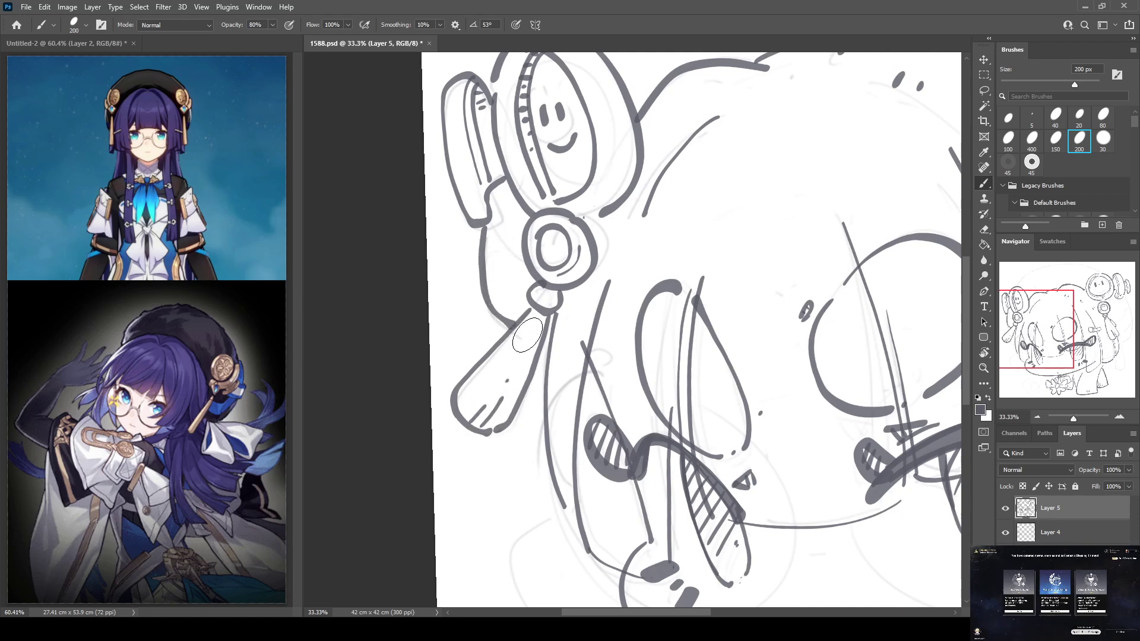
# Ink the hat's crown as one large arc rising from the second badge over the head
pyautogui.scroll(5, 539, 348)
pyautogui.hscroll(3, 539, 347)
pyautogui.scroll(2, 386, 249)
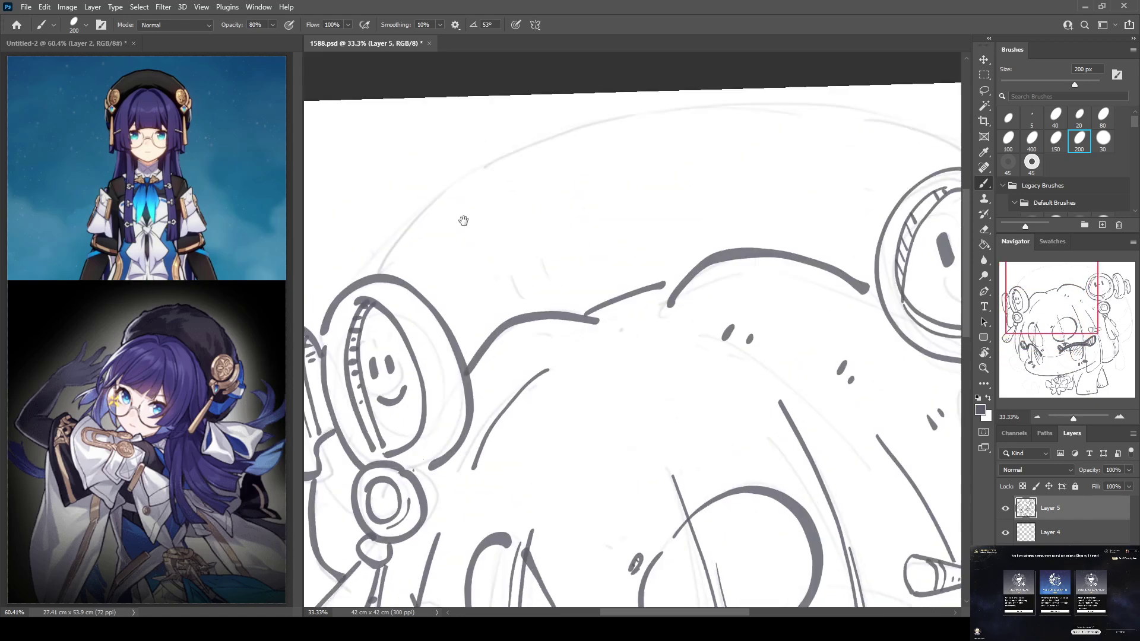
pyautogui.moveTo(377, 267)
pyautogui.mouseDown()
pyautogui.moveTo(446, 198)
pyautogui.moveTo(571, 130)
pyautogui.moveTo(801, 105)
pyautogui.moveTo(917, 124)
pyautogui.moveTo(678, 72)
pyautogui.moveTo(611, 174)
pyautogui.moveTo(700, 98)
pyautogui.moveTo(792, 101)
pyautogui.moveTo(606, 131)
pyautogui.moveTo(704, 166)
pyautogui.mouseUp()
pyautogui.press('r')
pyautogui.press('r')
pyautogui.press('b')
# Draw the large back hair curve behind the near tassel and a smaller inner lobe with a parallel line
pyautogui.moveTo(750, 224); pyautogui.dragTo(719, 294)
pyautogui.press('r')
pyautogui.moveTo(837, 220)
pyautogui.mouseDown()
pyautogui.moveTo(797, 146)
pyautogui.moveTo(843, 177)
pyautogui.moveTo(794, 199)
pyautogui.moveTo(850, 328)
pyautogui.moveTo(864, 442)
pyautogui.moveTo(854, 486)
pyautogui.moveTo(792, 528)
pyautogui.mouseUp()
pyautogui.press('b')
pyautogui.moveTo(829, 267)
pyautogui.mouseDown()
pyautogui.moveTo(810, 322)
pyautogui.moveTo(749, 390)
pyautogui.moveTo(795, 369)
pyautogui.moveTo(821, 333)
pyautogui.mouseUp()
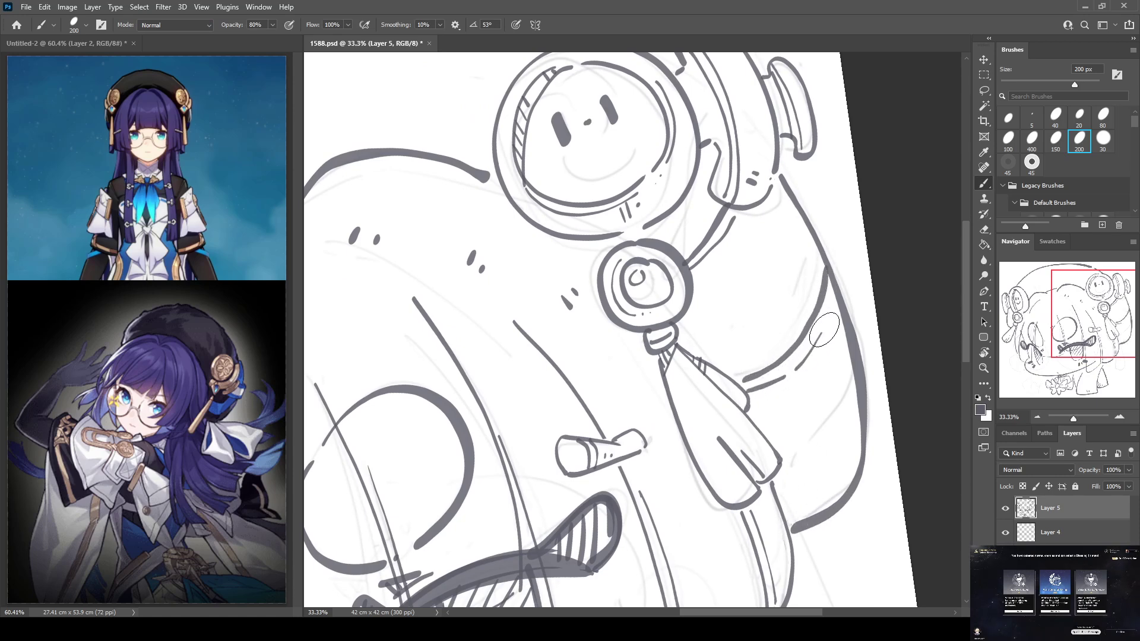
# Draw two curved bands across the large back hair lobe, join them with two parallel lines and add short ticks below
pyautogui.moveTo(830, 269); pyautogui.dragTo(805, 333)
pyautogui.moveTo(856, 378); pyautogui.dragTo(780, 449)
pyautogui.moveTo(812, 356); pyautogui.dragTo(827, 416)
pyautogui.moveTo(820, 347); pyautogui.dragTo(836, 410)
pyautogui.moveTo(818, 475); pyautogui.dragTo(826, 487)
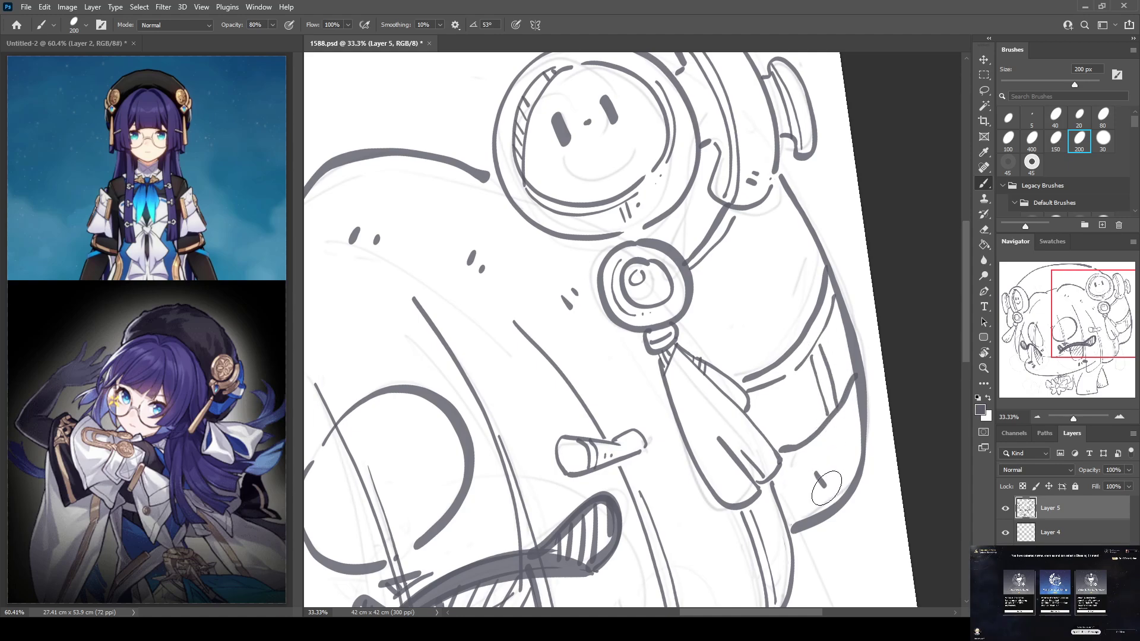
# Clear the lower part of the right iris and redraw its outline, undoing strokes that miss
pyautogui.press('r')
pyautogui.moveTo(784, 305)
pyautogui.mouseDown()
pyautogui.moveTo(796, 218)
pyautogui.moveTo(968, 249)
pyautogui.moveTo(1033, 362)
pyautogui.mouseUp()
pyautogui.press('b')
pyautogui.press('r')
pyautogui.moveTo(425, 209)
pyautogui.mouseDown()
pyautogui.moveTo(596, 119)
pyautogui.moveTo(752, 182)
pyautogui.mouseUp()
pyautogui.press('b')
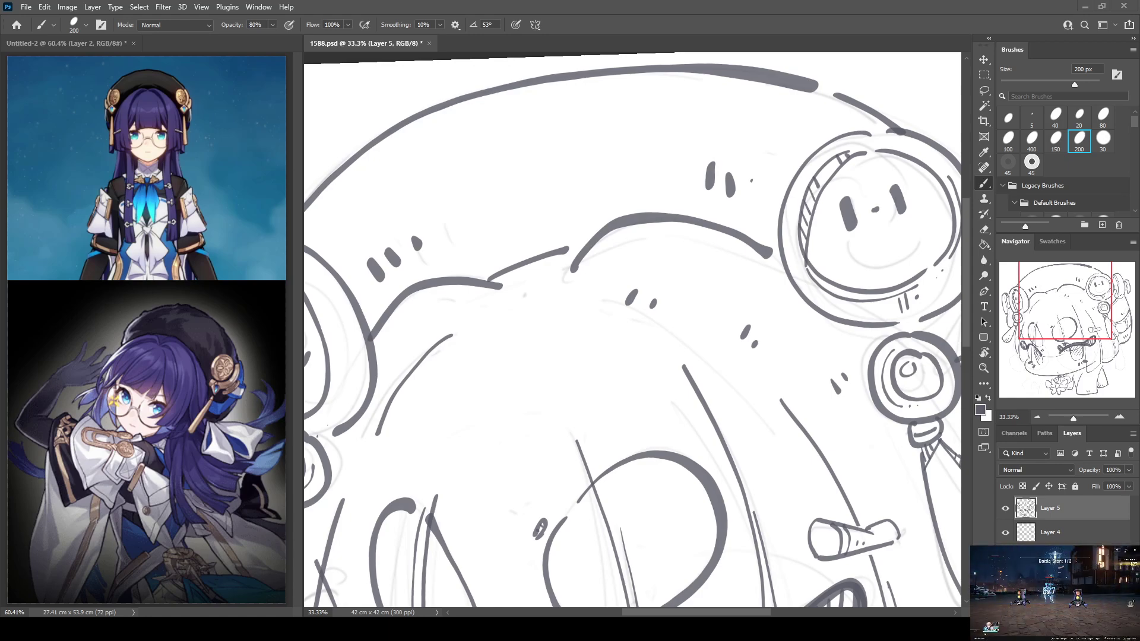
pyautogui.moveTo(650, 439); pyautogui.dragTo(635, 262)
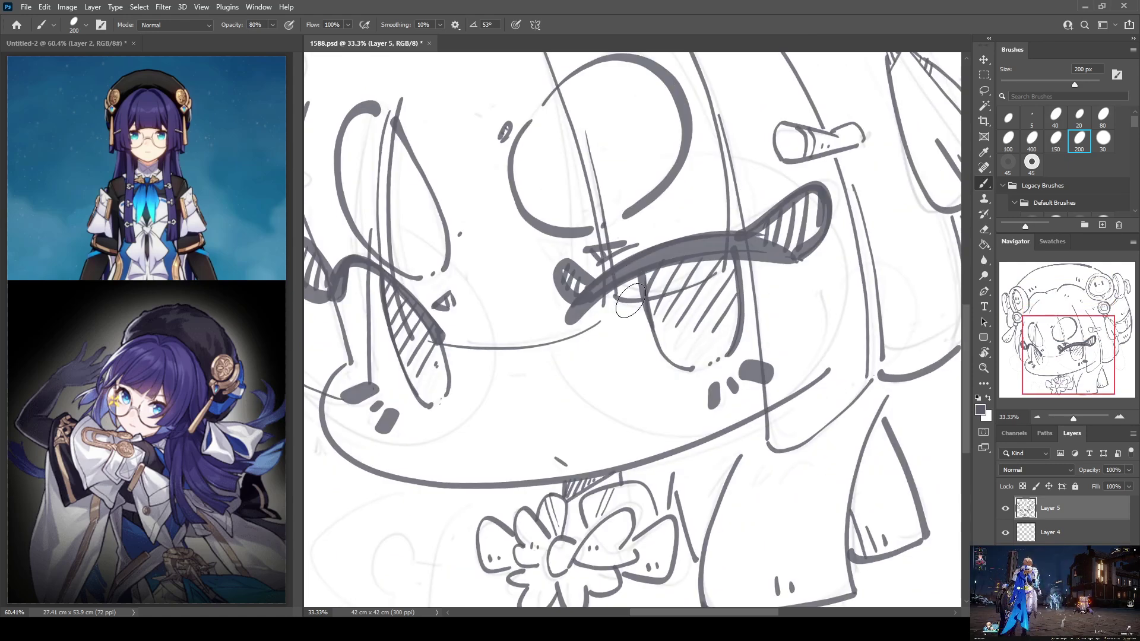
pyautogui.press('e')
pyautogui.moveTo(683, 351)
pyautogui.mouseDown()
pyautogui.moveTo(668, 345)
pyautogui.moveTo(711, 363)
pyautogui.mouseUp()
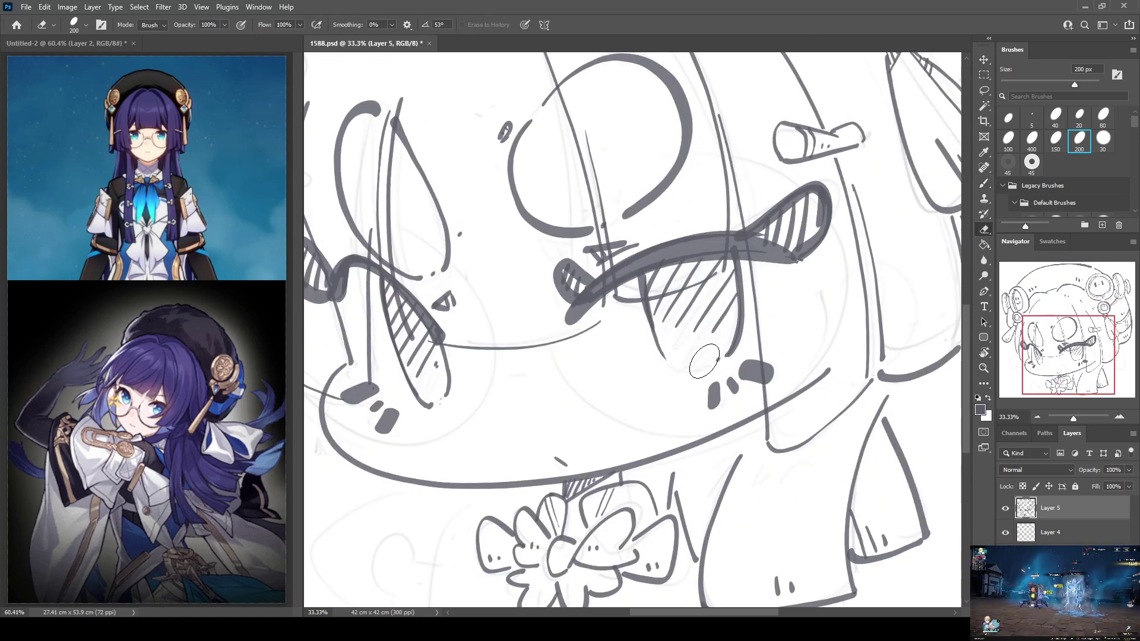
pyautogui.press('b')
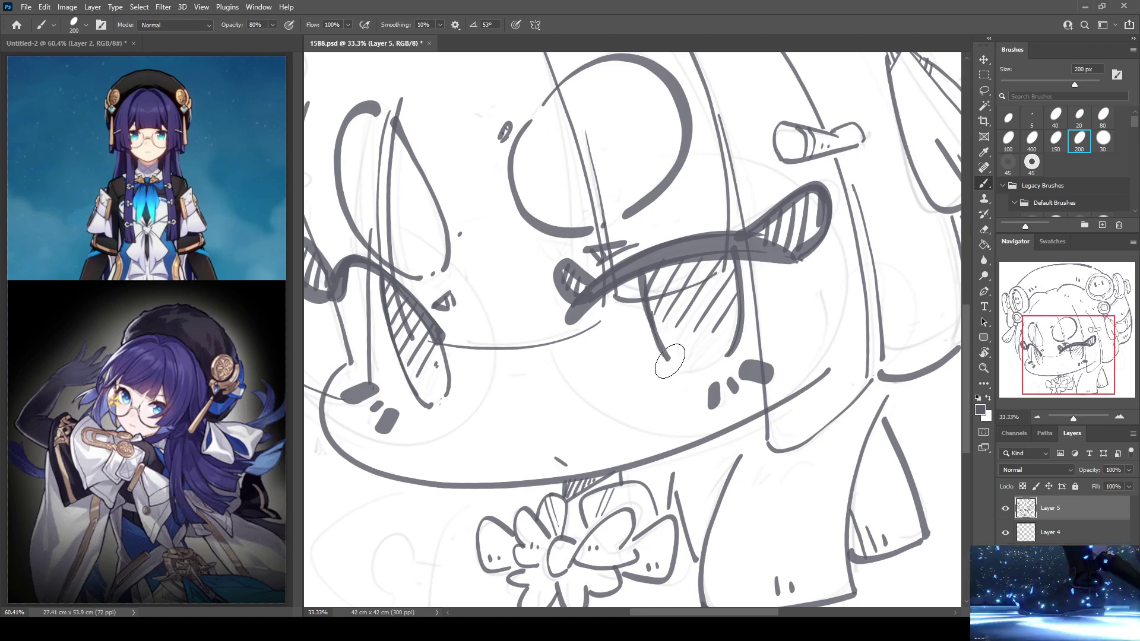
pyautogui.moveTo(643, 294)
pyautogui.mouseDown()
pyautogui.moveTo(661, 352)
pyautogui.moveTo(683, 372)
pyautogui.moveTo(712, 374)
pyautogui.mouseUp()
pyautogui.hotkey('ctrl', 'z')
pyautogui.hotkey('ctrl', 'z')
pyautogui.moveTo(644, 296)
pyautogui.mouseDown()
pyautogui.moveTo(668, 365)
pyautogui.moveTo(704, 375)
pyautogui.moveTo(735, 330)
pyautogui.moveTo(682, 355)
pyautogui.mouseUp()
# Fill both irises with dark tone over the hatching, closing their rounded lower ends
pyautogui.moveTo(389, 295)
pyautogui.mouseDown()
pyautogui.moveTo(396, 320)
pyautogui.moveTo(391, 289)
pyautogui.moveTo(406, 307)
pyautogui.moveTo(413, 363)
pyautogui.moveTo(391, 300)
pyautogui.moveTo(430, 408)
pyautogui.mouseUp()
pyautogui.moveTo(428, 336)
pyautogui.mouseDown()
pyautogui.moveTo(437, 392)
pyautogui.moveTo(435, 364)
pyautogui.moveTo(424, 404)
pyautogui.mouseUp()
pyautogui.moveTo(448, 357); pyautogui.dragTo(437, 409)
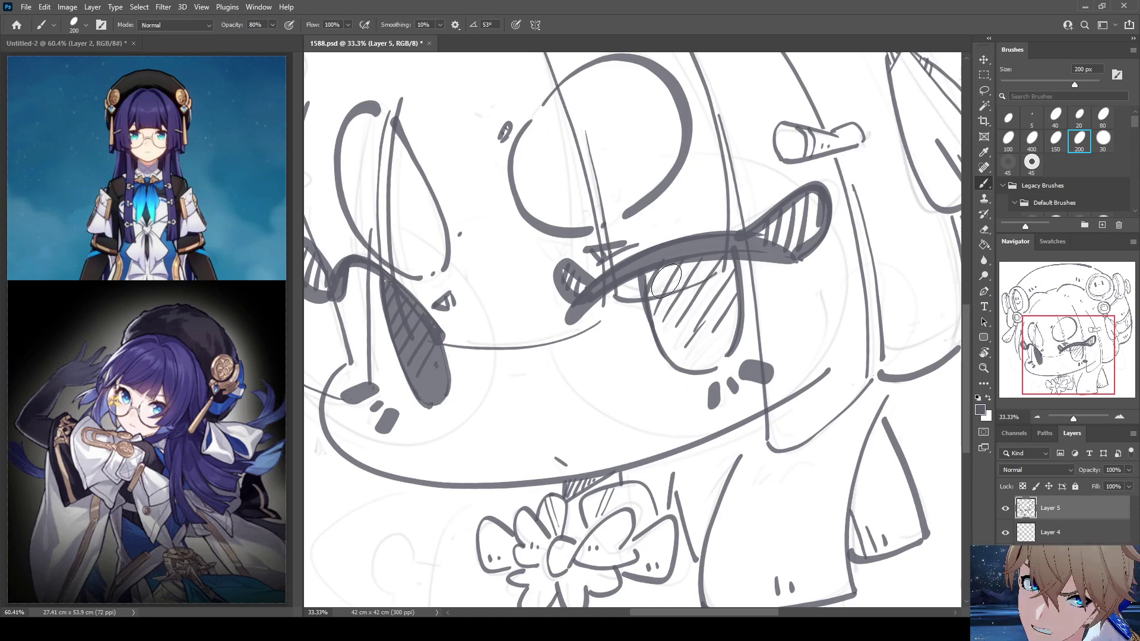
pyautogui.moveTo(646, 274)
pyautogui.mouseDown()
pyautogui.moveTo(674, 350)
pyautogui.moveTo(692, 362)
pyautogui.mouseUp()
pyautogui.moveTo(683, 270)
pyautogui.mouseDown()
pyautogui.moveTo(710, 356)
pyautogui.moveTo(712, 273)
pyautogui.moveTo(697, 356)
pyautogui.moveTo(677, 340)
pyautogui.moveTo(700, 364)
pyautogui.mouseUp()
pyautogui.moveTo(733, 323)
pyautogui.mouseDown()
pyautogui.moveTo(692, 369)
pyautogui.moveTo(733, 332)
pyautogui.moveTo(742, 253)
pyautogui.mouseUp()
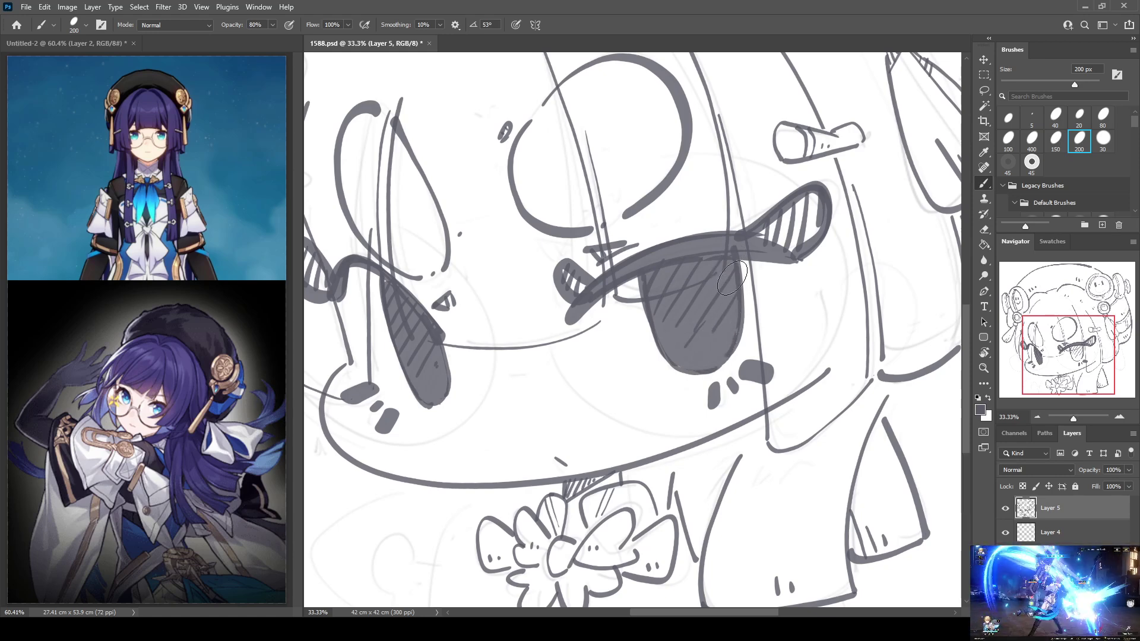
pyautogui.moveTo(428, 405)
pyautogui.mouseDown()
pyautogui.moveTo(445, 395)
pyautogui.moveTo(448, 345)
pyautogui.mouseUp()
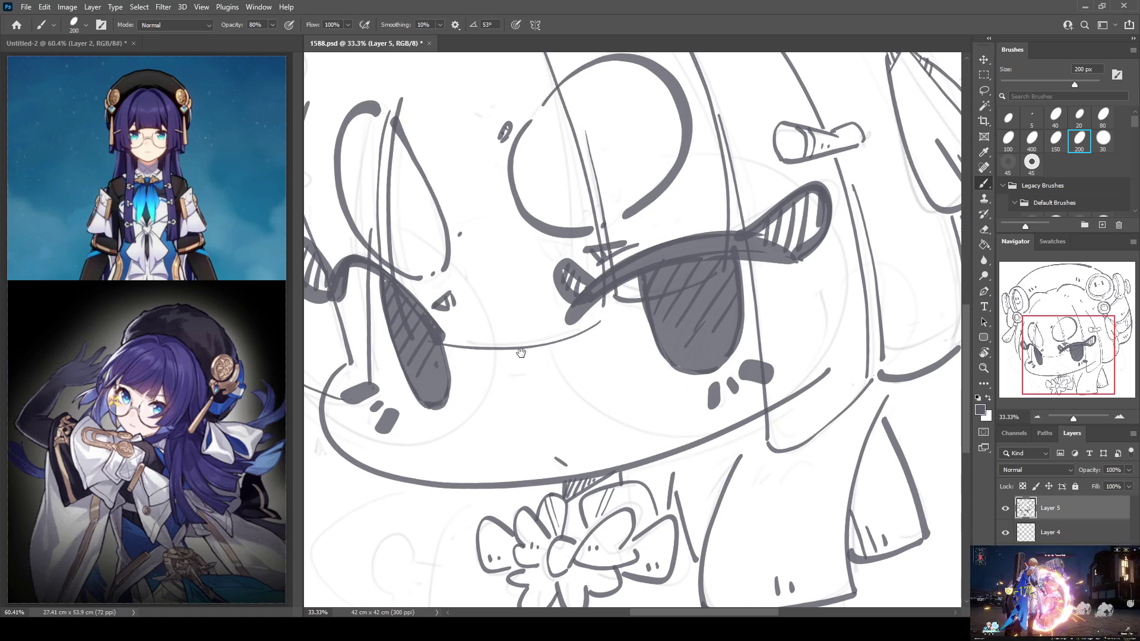
# Ink the wide flared hair tip beside the left cheek, with a smaller lobe next to it and two short ticks
pyautogui.moveTo(527, 339); pyautogui.dragTo(611, 347)
pyautogui.moveTo(442, 288); pyautogui.dragTo(494, 256)
pyautogui.moveTo(395, 205); pyautogui.dragTo(427, 260)
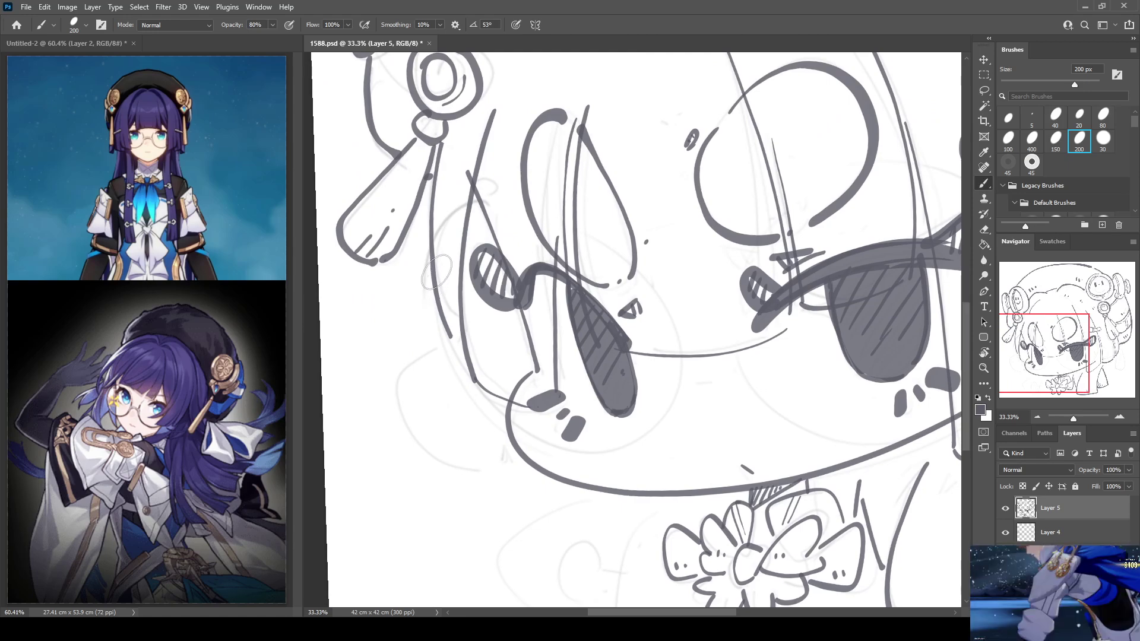
pyautogui.moveTo(466, 234)
pyautogui.mouseDown()
pyautogui.moveTo(516, 335)
pyautogui.moveTo(438, 257)
pyautogui.mouseUp()
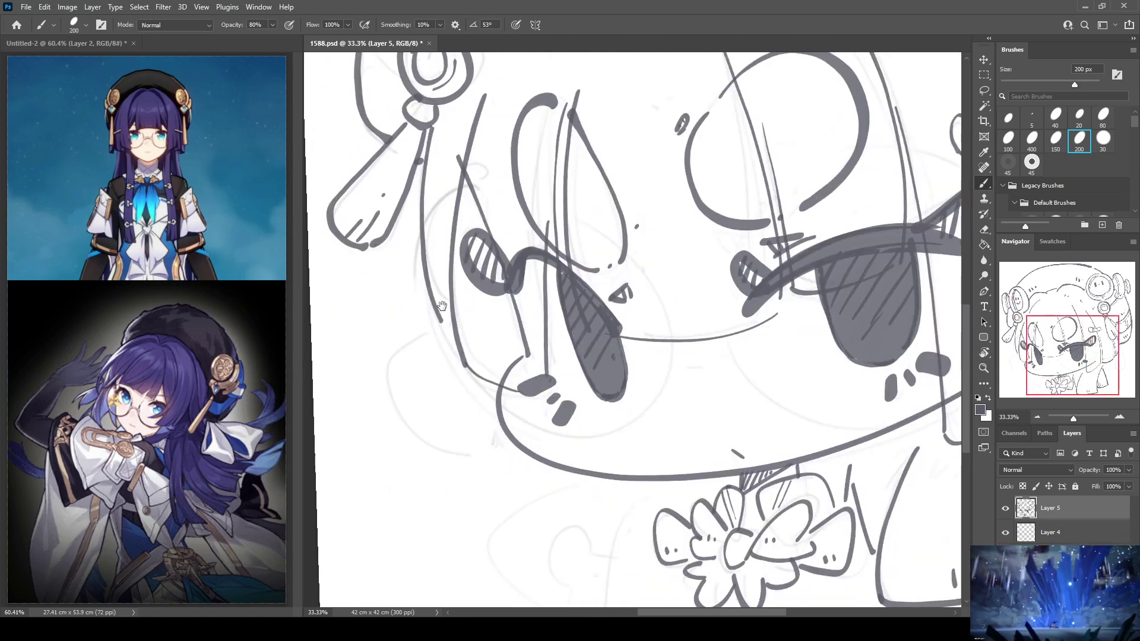
pyautogui.moveTo(594, 356); pyautogui.dragTo(534, 321)
pyautogui.moveTo(605, 330)
pyautogui.mouseDown()
pyautogui.moveTo(576, 295)
pyautogui.moveTo(658, 272)
pyautogui.mouseUp()
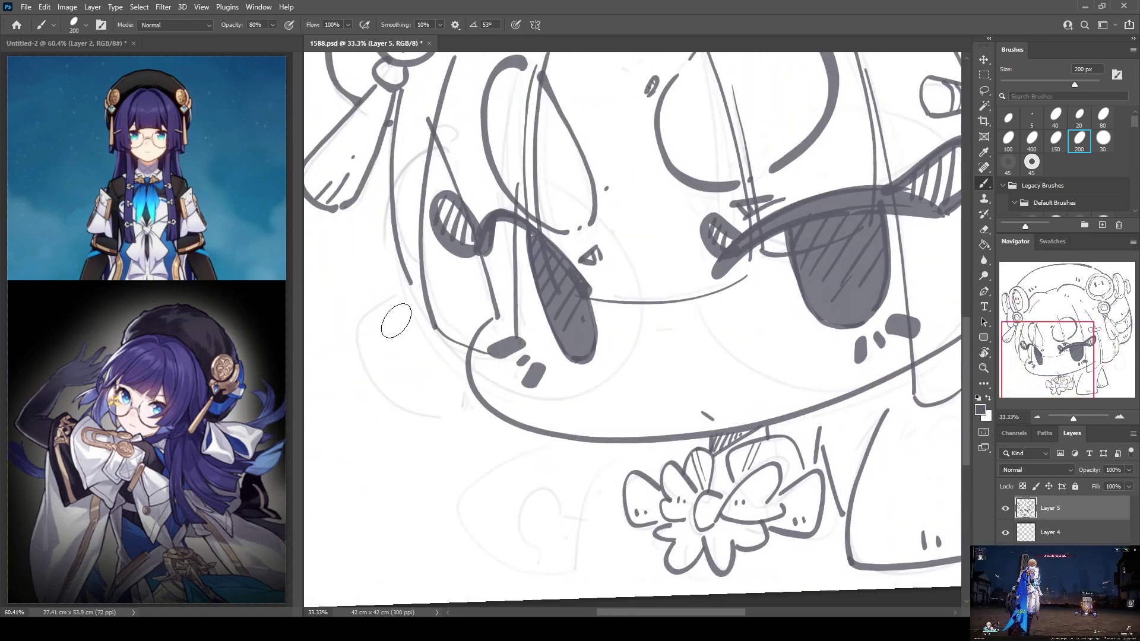
pyautogui.moveTo(394, 311)
pyautogui.mouseDown()
pyautogui.moveTo(418, 298)
pyautogui.moveTo(371, 368)
pyautogui.moveTo(483, 371)
pyautogui.moveTo(523, 414)
pyautogui.mouseUp()
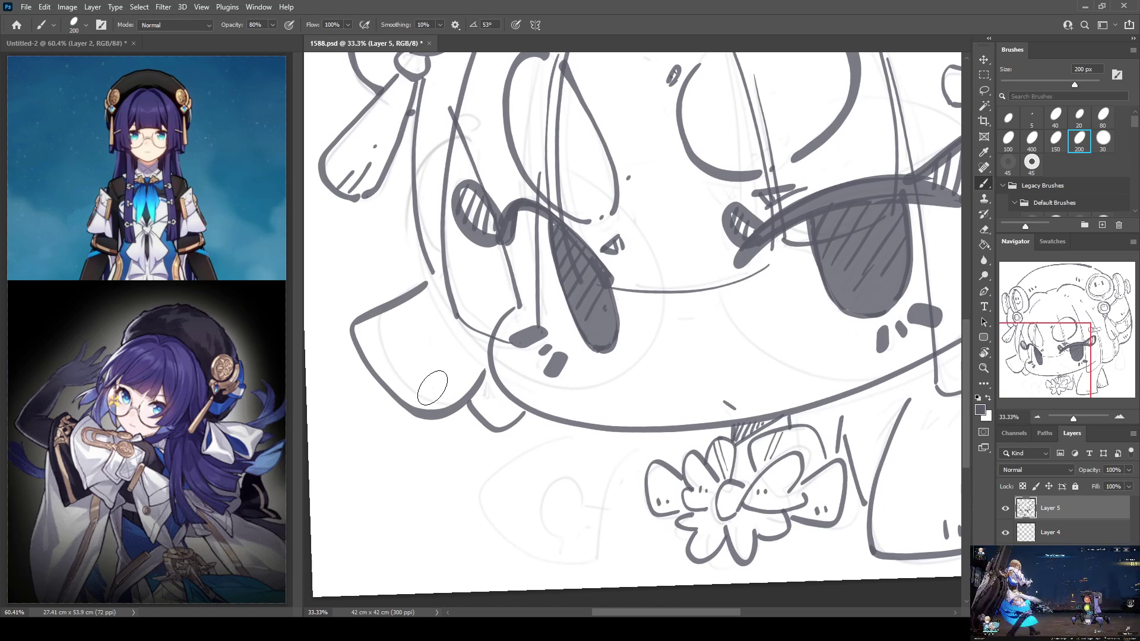
pyautogui.moveTo(434, 389); pyautogui.dragTo(454, 389)
# Ink the rounded sleeve below the chin and hatch the gap beside the flower bow, undoing strokes that miss
pyautogui.moveTo(561, 480)
pyautogui.mouseDown()
pyautogui.moveTo(519, 402)
pyautogui.moveTo(454, 442)
pyautogui.moveTo(542, 501)
pyautogui.mouseUp()
pyautogui.hotkey('ctrl', 'z')
pyautogui.moveTo(538, 368)
pyautogui.mouseDown()
pyautogui.moveTo(448, 416)
pyautogui.moveTo(542, 499)
pyautogui.moveTo(612, 375)
pyautogui.mouseUp()
pyautogui.moveTo(578, 423)
pyautogui.mouseDown()
pyautogui.moveTo(613, 412)
pyautogui.moveTo(603, 426)
pyautogui.moveTo(597, 410)
pyautogui.moveTo(645, 393)
pyautogui.mouseUp()
pyautogui.hotkey('ctrl', 'z')
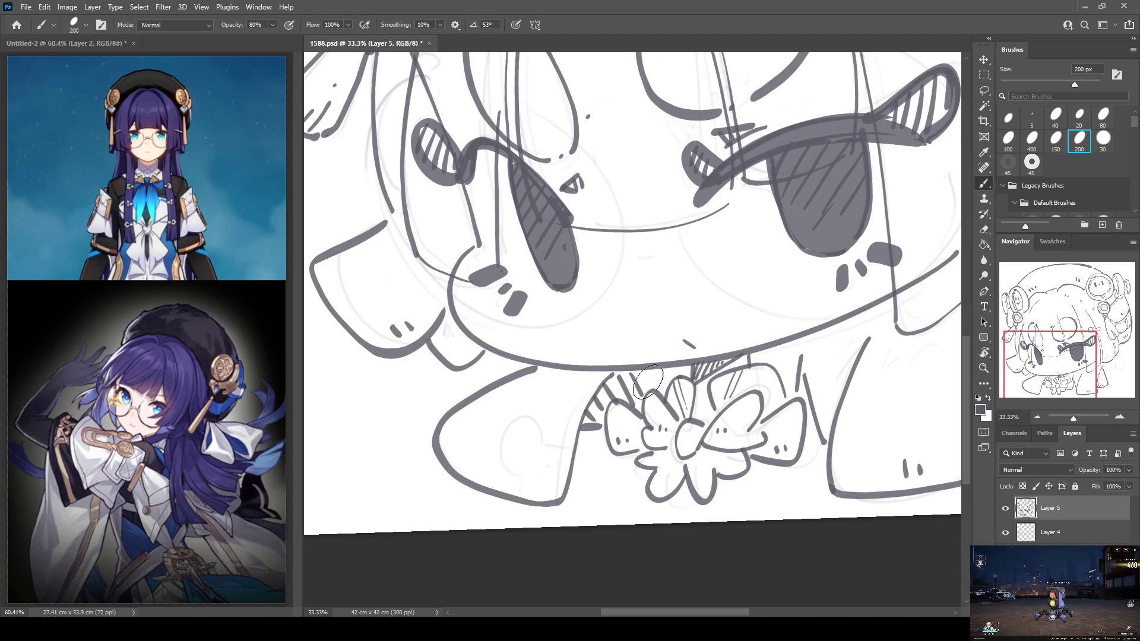
# Ink the narrow rounded lock hanging below the back hair lobe on the right side of the head
pyautogui.scroll(1, 645, 393)
pyautogui.hscroll(6, 593, 356)
pyautogui.scroll(3, 577, 319)
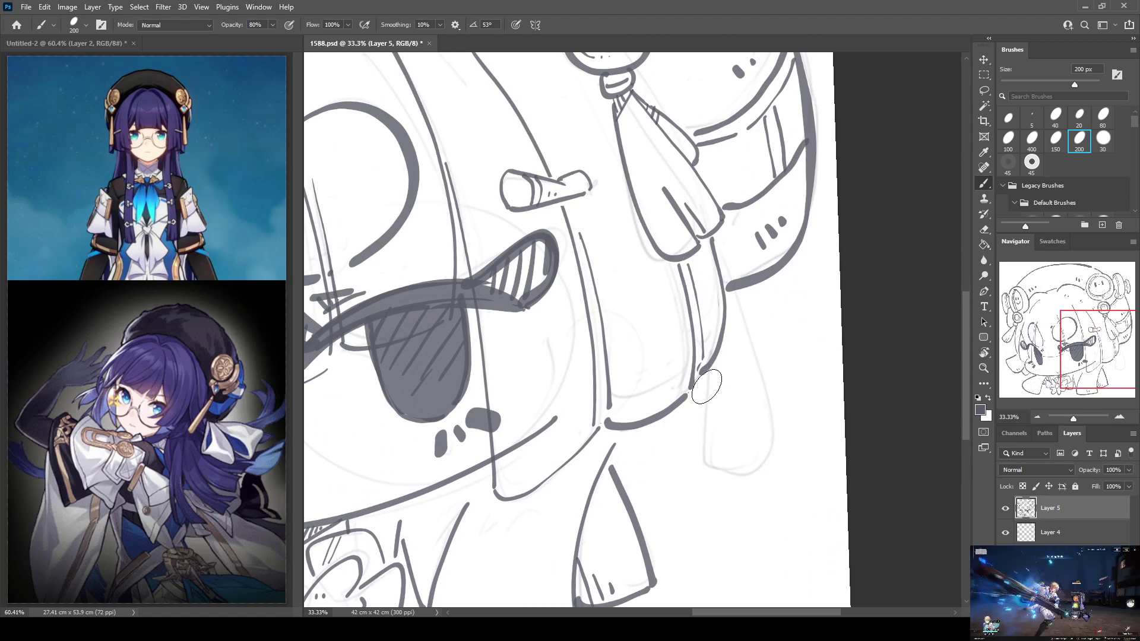
pyautogui.moveTo(707, 390); pyautogui.dragTo(766, 469)
pyautogui.moveTo(739, 289); pyautogui.dragTo(769, 461)
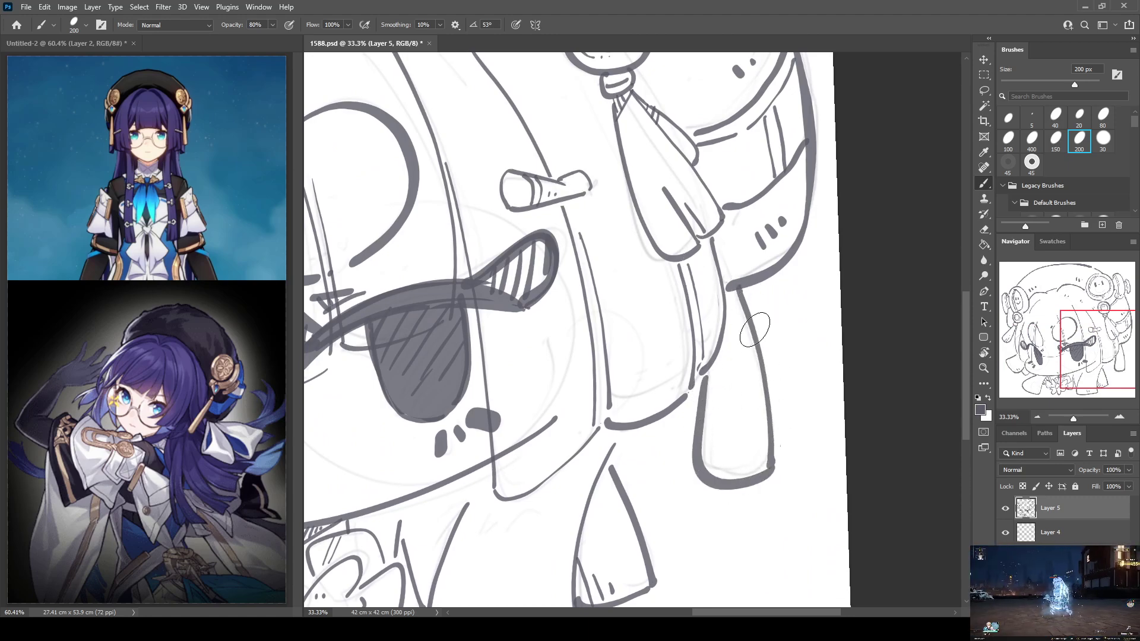
# Duplicate Layer 5 and hide the original
pyautogui.moveTo(475, 296)
pyautogui.mouseDown()
pyautogui.moveTo(603, 309)
pyautogui.moveTo(603, 437)
pyautogui.mouseUp()
pyautogui.moveTo(427, 318)
pyautogui.mouseDown()
pyautogui.moveTo(604, 436)
pyautogui.moveTo(582, 283)
pyautogui.mouseUp()
pyautogui.hotkey('ctrl', 'j')
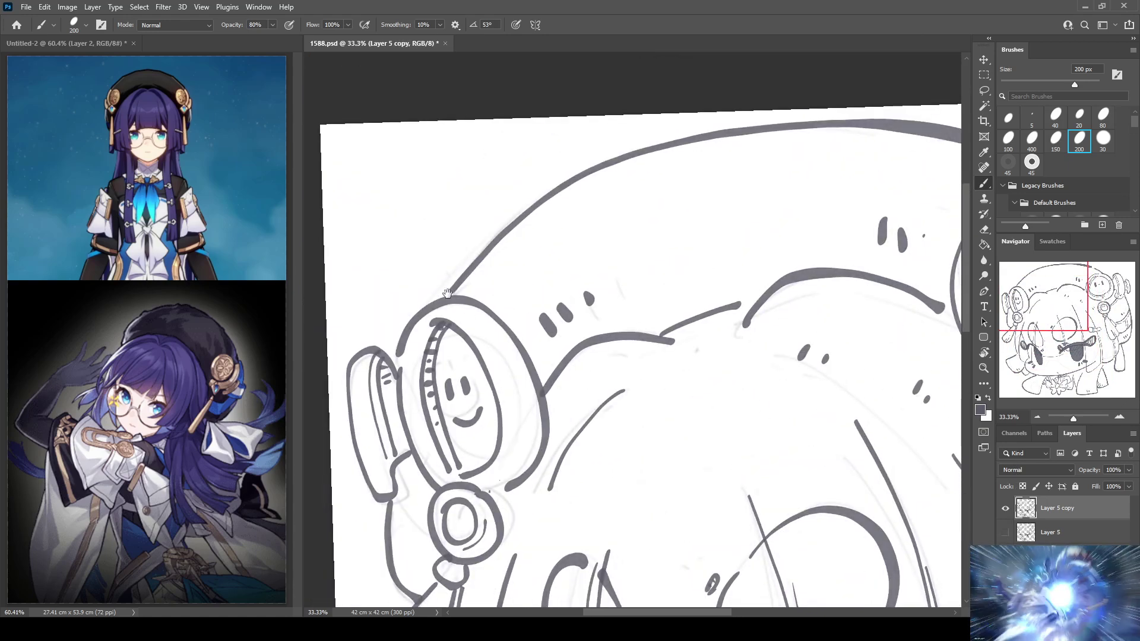
# Thicken the outer contour of the plate beside the left badge on Layer 5 copy, undoing a stroke that misses
pyautogui.moveTo(470, 312); pyautogui.dragTo(542, 223)
pyautogui.moveTo(429, 262)
pyautogui.mouseDown()
pyautogui.moveTo(466, 254)
pyautogui.moveTo(475, 285)
pyautogui.moveTo(429, 269)
pyautogui.moveTo(440, 242)
pyautogui.moveTo(469, 267)
pyautogui.moveTo(449, 265)
pyautogui.moveTo(423, 300)
pyautogui.moveTo(442, 371)
pyautogui.mouseUp()
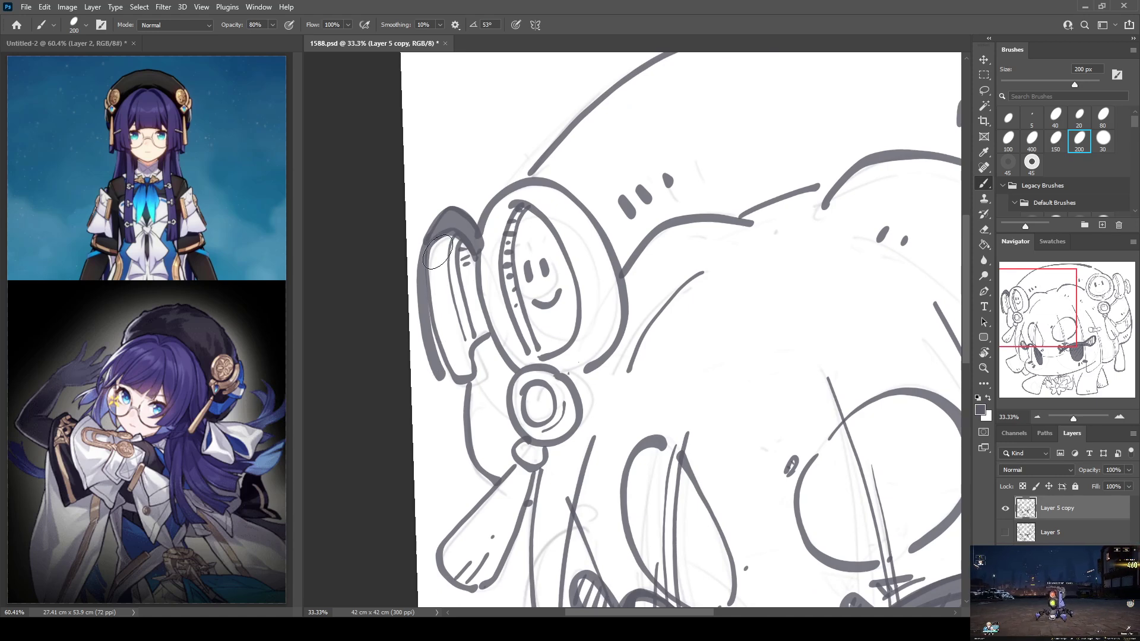
pyautogui.hotkey('ctrl', 'z')
pyautogui.moveTo(424, 244)
pyautogui.mouseDown()
pyautogui.moveTo(423, 318)
pyautogui.moveTo(443, 386)
pyautogui.moveTo(466, 364)
pyautogui.mouseUp()
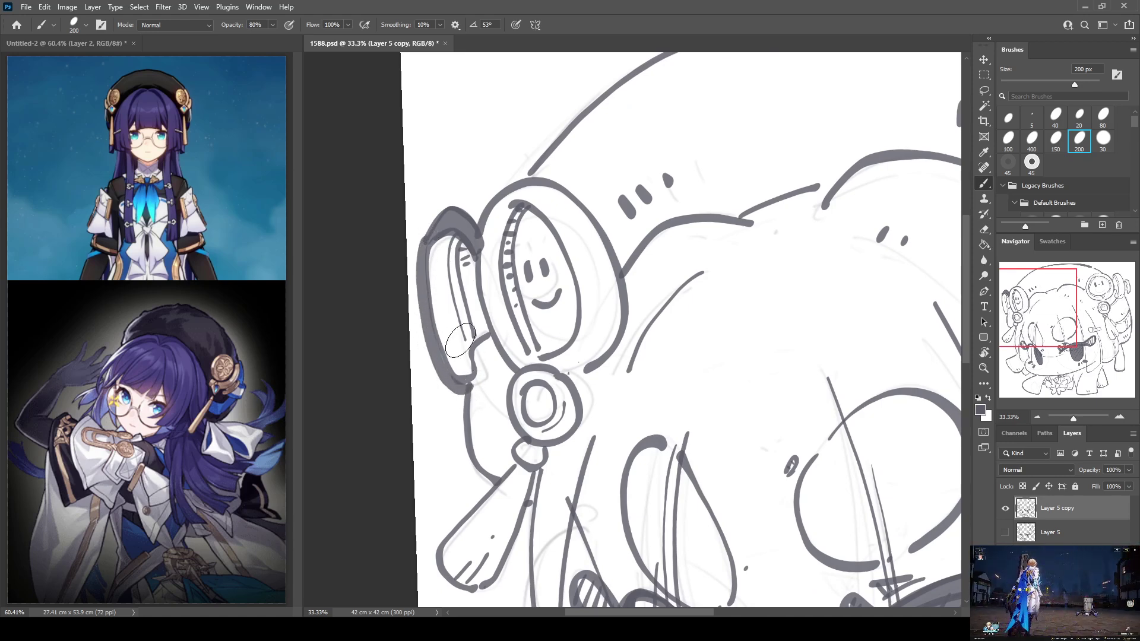
pyautogui.moveTo(422, 249)
pyautogui.mouseDown()
pyautogui.moveTo(423, 323)
pyautogui.moveTo(442, 380)
pyautogui.moveTo(465, 390)
pyautogui.moveTo(475, 362)
pyautogui.moveTo(469, 392)
pyautogui.mouseUp()
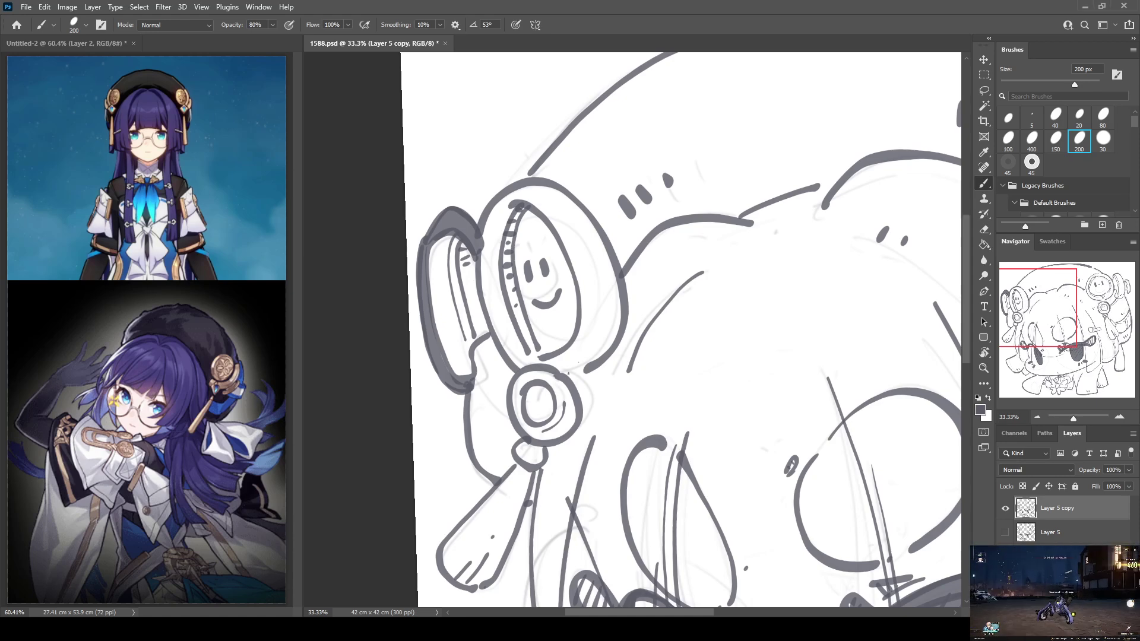
pyautogui.moveTo(469, 345); pyautogui.dragTo(466, 273)
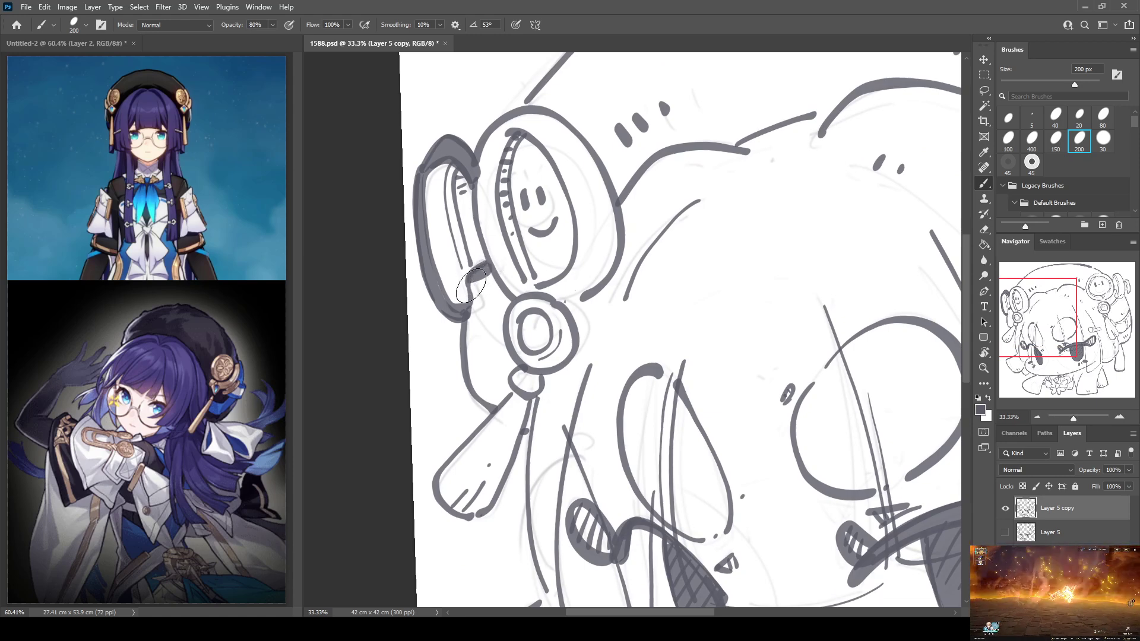
# Thicken the curve below the left side plate and the outline of the left tassel
pyautogui.moveTo(465, 315); pyautogui.dragTo(469, 405)
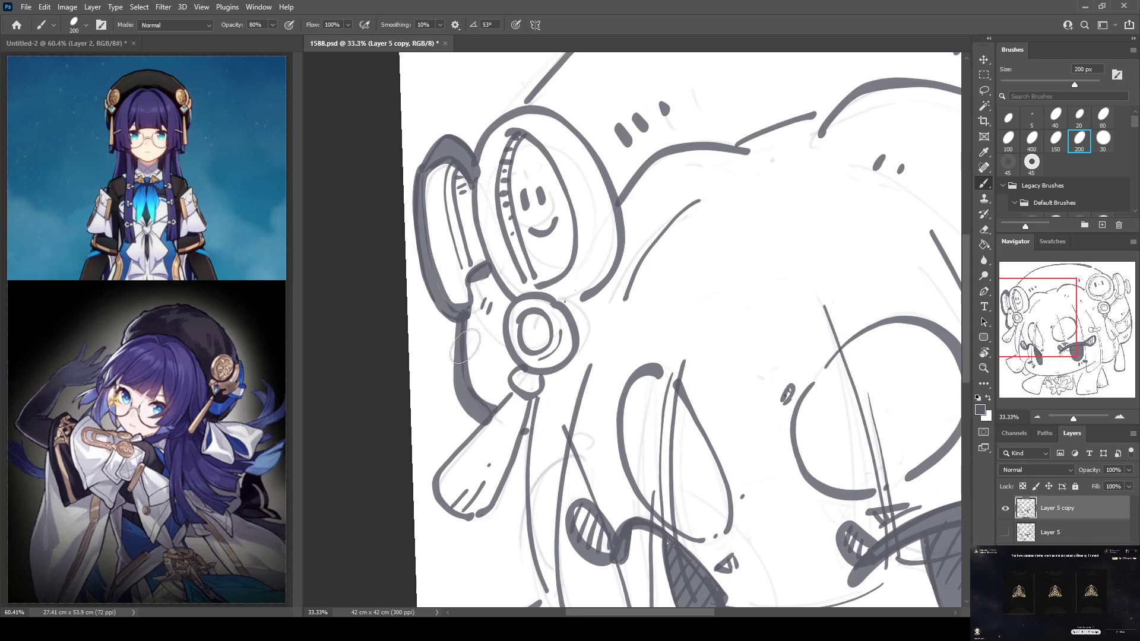
pyautogui.moveTo(458, 336)
pyautogui.mouseDown()
pyautogui.moveTo(473, 419)
pyautogui.moveTo(492, 421)
pyautogui.moveTo(509, 392)
pyautogui.moveTo(451, 454)
pyautogui.moveTo(455, 481)
pyautogui.moveTo(484, 492)
pyautogui.moveTo(508, 478)
pyautogui.mouseUp()
pyautogui.moveTo(547, 365); pyautogui.dragTo(493, 493)
pyautogui.moveTo(498, 452); pyautogui.dragTo(467, 282)
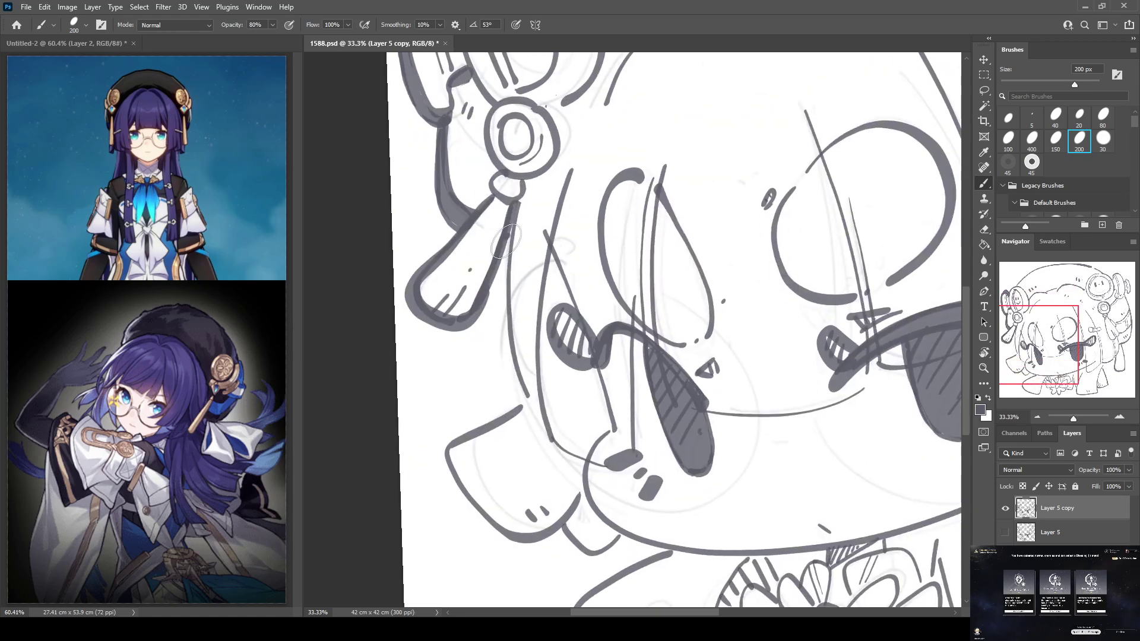
# Thicken the left side hair edge from the tassel down around the flared tip and the small lobe
pyautogui.moveTo(516, 203)
pyautogui.mouseDown()
pyautogui.moveTo(506, 313)
pyautogui.moveTo(527, 404)
pyautogui.mouseUp()
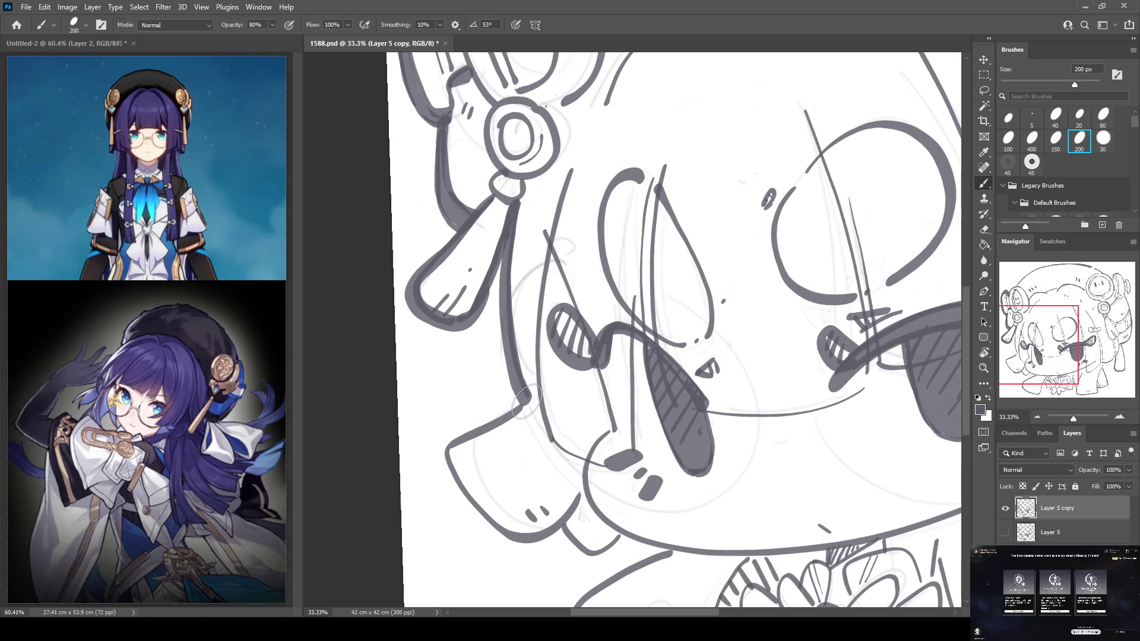
pyautogui.moveTo(501, 255)
pyautogui.mouseDown()
pyautogui.moveTo(501, 324)
pyautogui.moveTo(528, 409)
pyautogui.mouseUp()
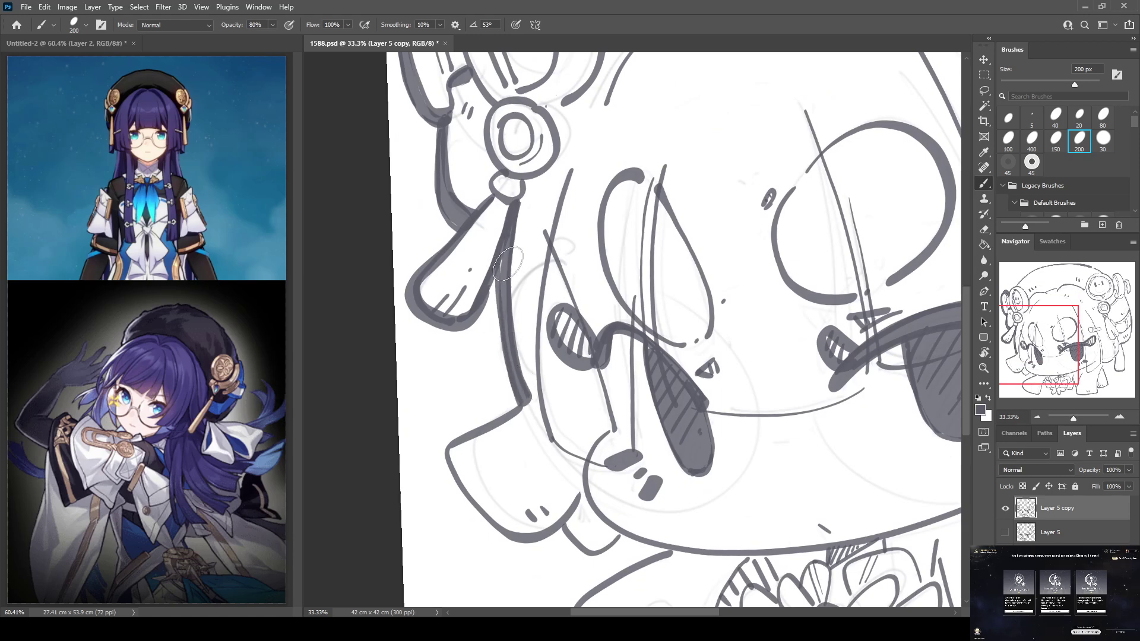
pyautogui.moveTo(502, 309); pyautogui.dragTo(514, 262)
pyautogui.moveTo(523, 329)
pyautogui.mouseDown()
pyautogui.moveTo(540, 361)
pyautogui.moveTo(458, 392)
pyautogui.moveTo(461, 431)
pyautogui.moveTo(524, 503)
pyautogui.moveTo(560, 491)
pyautogui.moveTo(596, 447)
pyautogui.mouseUp()
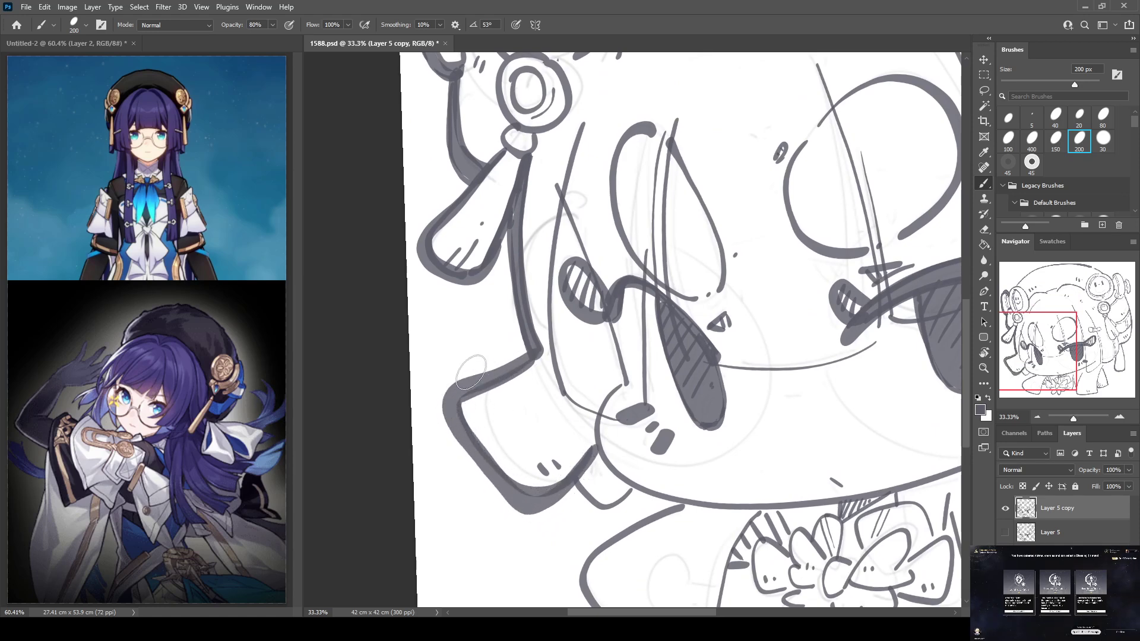
pyautogui.moveTo(448, 386)
pyautogui.mouseDown()
pyautogui.moveTo(535, 351)
pyautogui.moveTo(470, 393)
pyautogui.moveTo(453, 388)
pyautogui.moveTo(443, 411)
pyautogui.moveTo(529, 514)
pyautogui.moveTo(519, 511)
pyautogui.moveTo(560, 495)
pyautogui.moveTo(592, 456)
pyautogui.moveTo(583, 499)
pyautogui.moveTo(572, 495)
pyautogui.moveTo(569, 481)
pyautogui.moveTo(608, 514)
pyautogui.moveTo(633, 494)
pyautogui.moveTo(571, 488)
pyautogui.moveTo(601, 518)
pyautogui.moveTo(631, 498)
pyautogui.mouseUp()
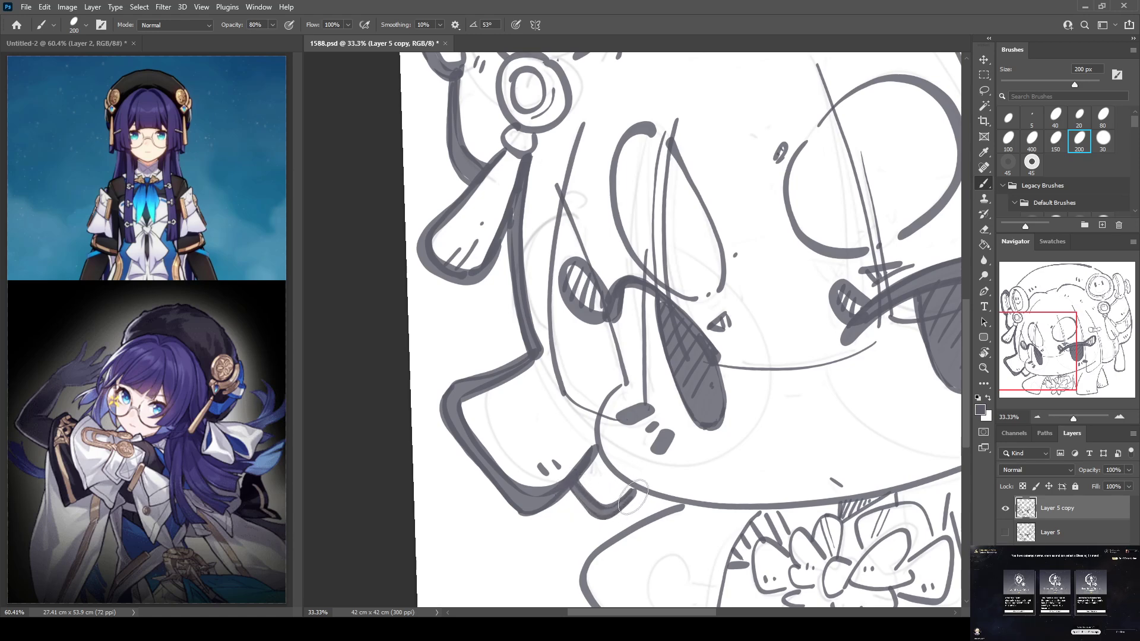
# Thicken the face outline from the left cheek along the chin to the right cheek, undoing a stroke that misses
pyautogui.moveTo(563, 297); pyautogui.dragTo(406, 83)
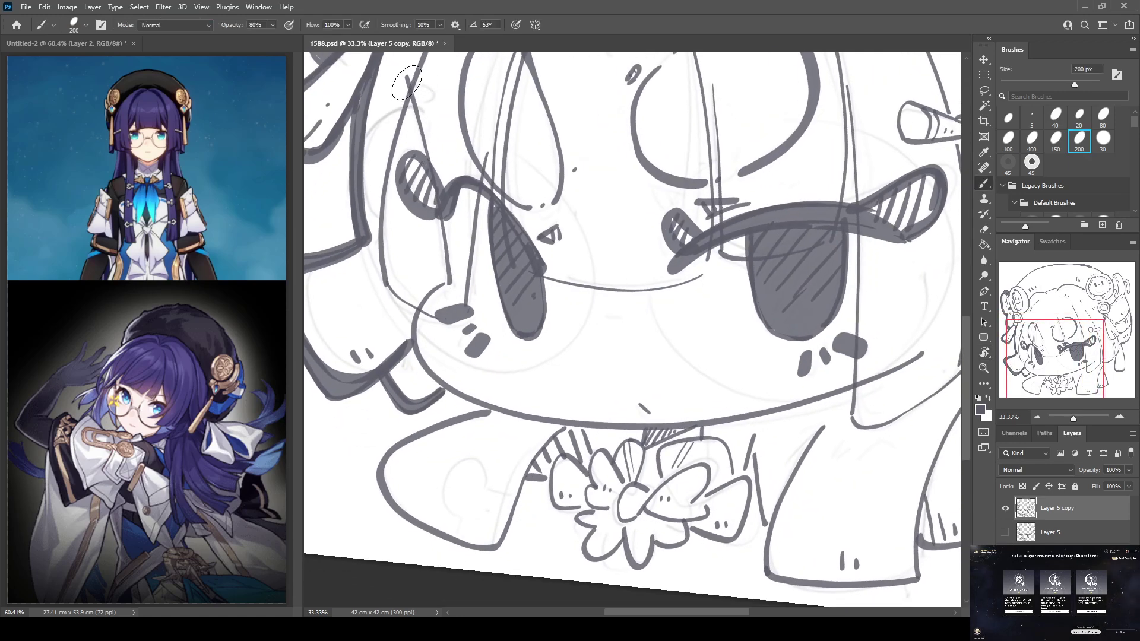
pyautogui.press('r')
pyautogui.moveTo(585, 122)
pyautogui.mouseDown()
pyautogui.moveTo(597, 118)
pyautogui.moveTo(584, 122)
pyautogui.mouseUp()
pyautogui.press('b')
pyautogui.moveTo(380, 331)
pyautogui.mouseDown()
pyautogui.moveTo(409, 299)
pyautogui.moveTo(378, 365)
pyautogui.moveTo(410, 399)
pyautogui.moveTo(485, 423)
pyautogui.moveTo(594, 429)
pyautogui.moveTo(759, 399)
pyautogui.moveTo(892, 332)
pyautogui.mouseUp()
pyautogui.hotkey('ctrl', 'z')
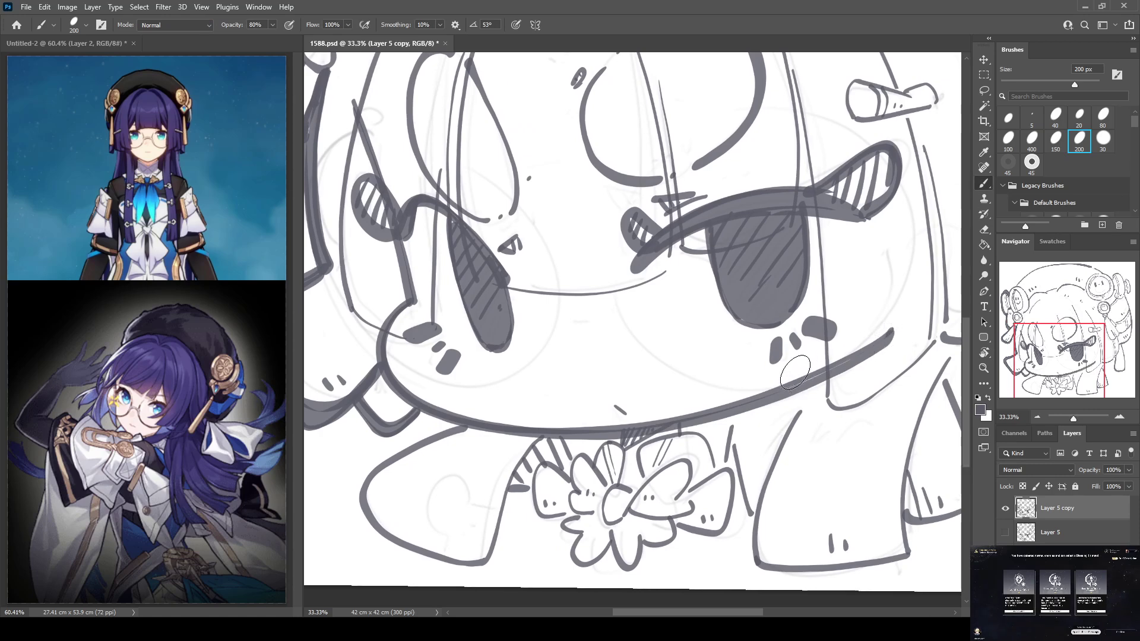
pyautogui.moveTo(793, 387); pyautogui.dragTo(879, 339)
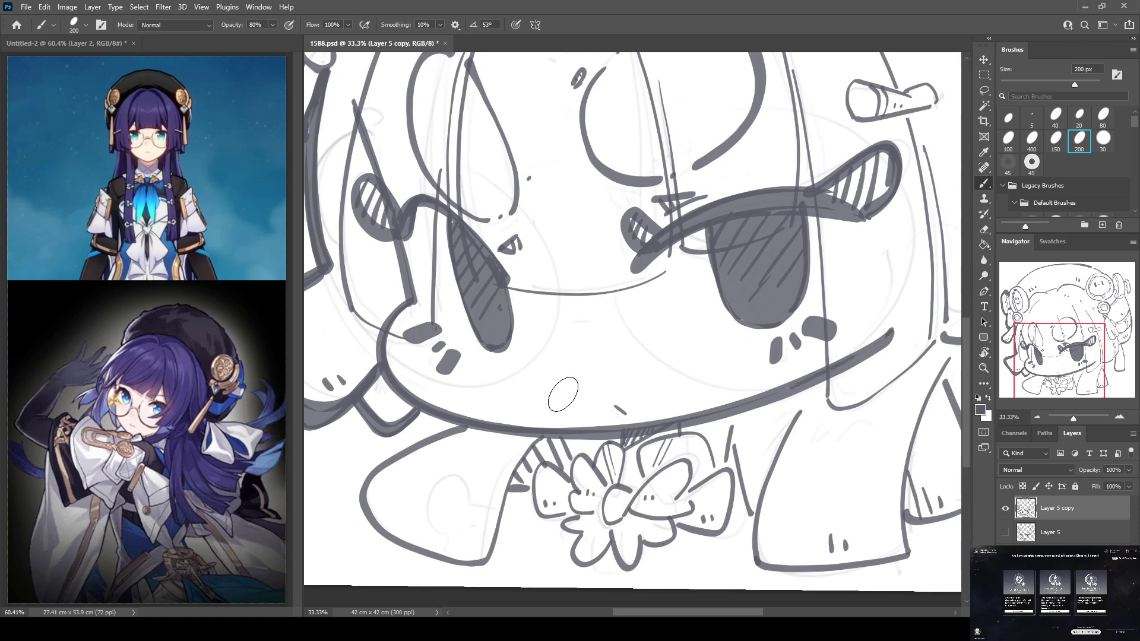
# Thicken the outline of the rounded left sleeve and add two short ticks inside its lower edge
pyautogui.moveTo(467, 424)
pyautogui.mouseDown()
pyautogui.moveTo(394, 462)
pyautogui.moveTo(365, 498)
pyautogui.moveTo(370, 512)
pyautogui.moveTo(463, 558)
pyautogui.mouseUp()
pyautogui.hotkey('ctrl', 'z')
pyautogui.moveTo(469, 423)
pyautogui.mouseDown()
pyautogui.moveTo(397, 461)
pyautogui.moveTo(368, 500)
pyautogui.moveTo(386, 531)
pyautogui.moveTo(493, 562)
pyautogui.mouseUp()
pyautogui.moveTo(525, 451); pyautogui.dragTo(484, 563)
pyautogui.moveTo(529, 458); pyautogui.dragTo(482, 561)
pyautogui.moveTo(428, 512)
pyautogui.mouseDown()
pyautogui.moveTo(423, 527)
pyautogui.moveTo(434, 533)
pyautogui.mouseUp()
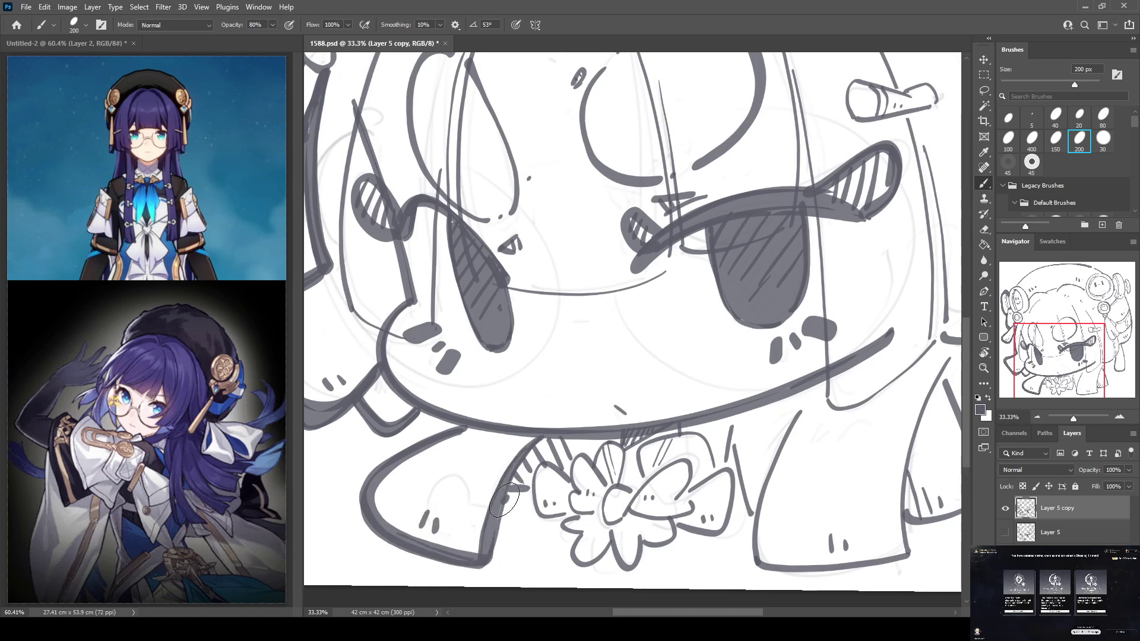
# Darken the short strap beside the left sleeve, clear its overlap and thicken the outer outline of the flower bow
pyautogui.click(504, 496)
pyautogui.moveTo(503, 506); pyautogui.dragTo(512, 502)
pyautogui.press('e')
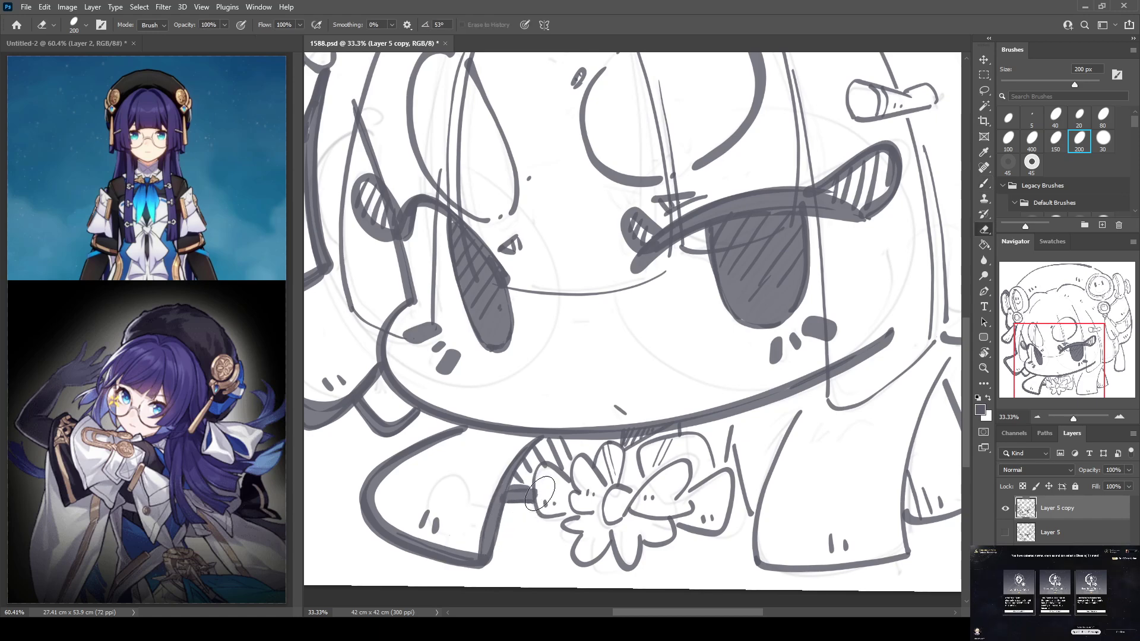
pyautogui.press('b')
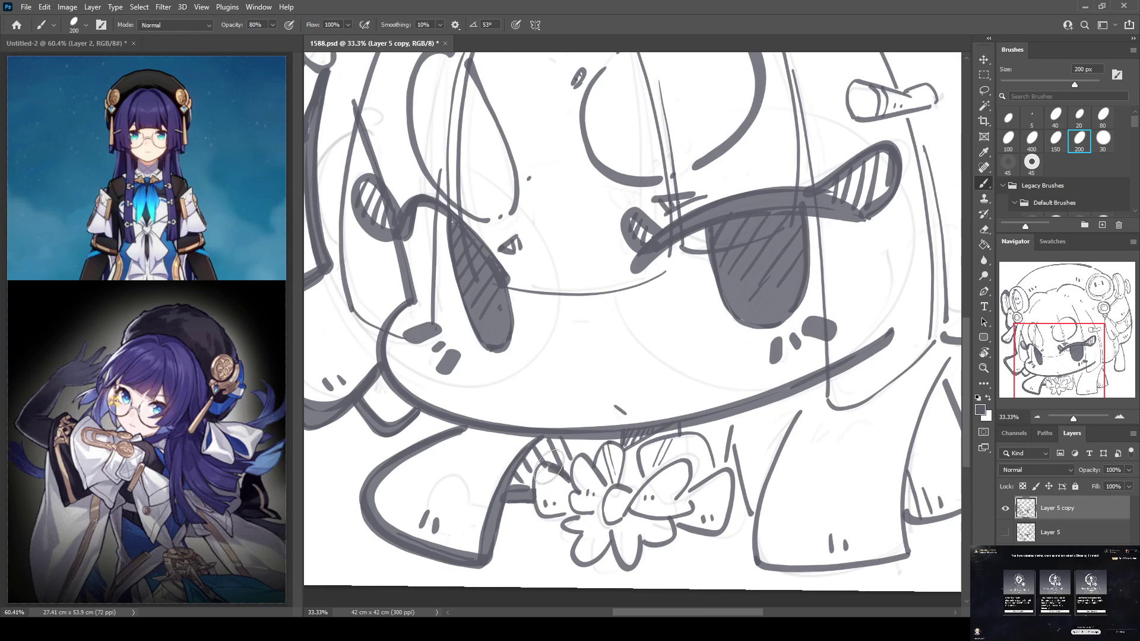
pyautogui.moveTo(534, 514)
pyautogui.mouseDown()
pyautogui.moveTo(568, 514)
pyautogui.moveTo(528, 503)
pyautogui.moveTo(540, 526)
pyautogui.moveTo(595, 499)
pyautogui.moveTo(570, 463)
pyautogui.mouseUp()
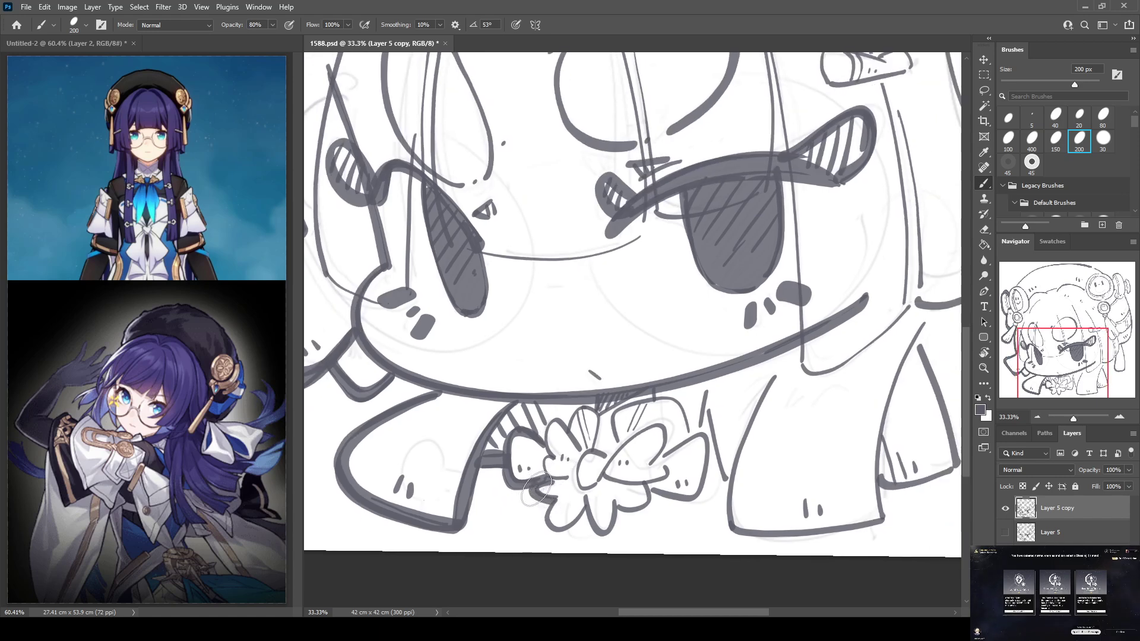
pyautogui.moveTo(545, 512)
pyautogui.mouseDown()
pyautogui.moveTo(587, 510)
pyautogui.moveTo(602, 515)
pyautogui.moveTo(563, 518)
pyautogui.moveTo(554, 501)
pyautogui.moveTo(544, 520)
pyautogui.moveTo(557, 534)
pyautogui.moveTo(587, 513)
pyautogui.moveTo(544, 516)
pyautogui.moveTo(550, 538)
pyautogui.moveTo(593, 513)
pyautogui.moveTo(611, 536)
pyautogui.moveTo(619, 509)
pyautogui.moveTo(597, 535)
pyautogui.moveTo(610, 536)
pyautogui.moveTo(618, 507)
pyautogui.moveTo(660, 507)
pyautogui.moveTo(650, 454)
pyautogui.moveTo(639, 458)
pyautogui.moveTo(677, 445)
pyautogui.moveTo(665, 504)
pyautogui.moveTo(678, 439)
pyautogui.moveTo(656, 487)
pyautogui.mouseUp()
pyautogui.hotkey('ctrl', 'z')
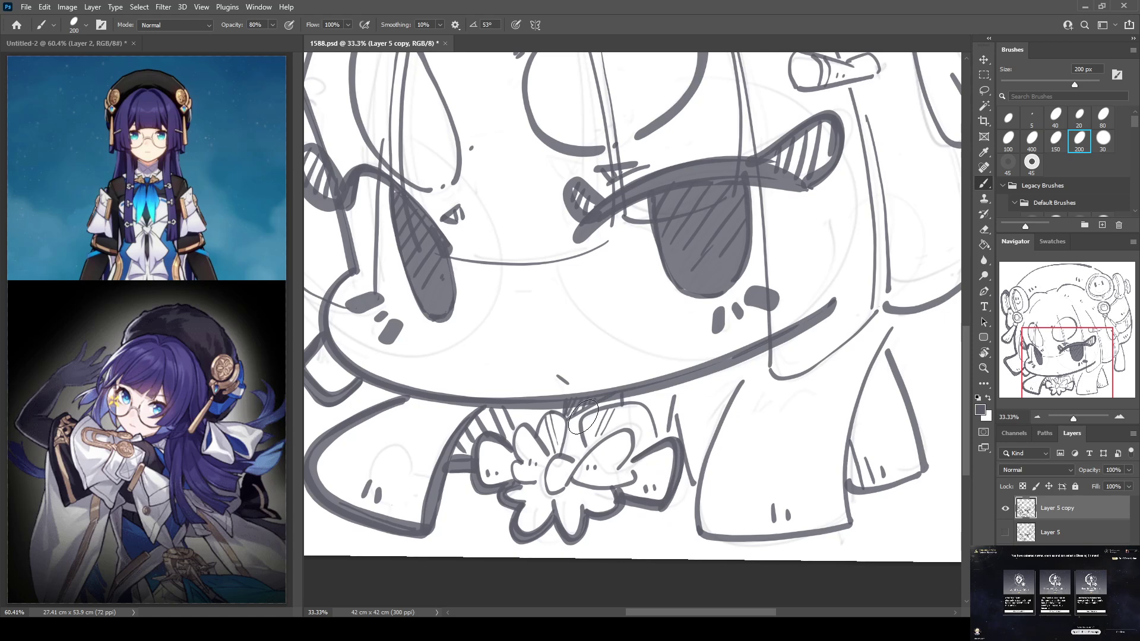
pyautogui.moveTo(598, 414)
pyautogui.mouseDown()
pyautogui.moveTo(630, 404)
pyautogui.moveTo(584, 427)
pyautogui.moveTo(623, 403)
pyautogui.moveTo(658, 431)
pyautogui.moveTo(611, 416)
pyautogui.moveTo(621, 387)
pyautogui.moveTo(650, 481)
pyautogui.mouseUp()
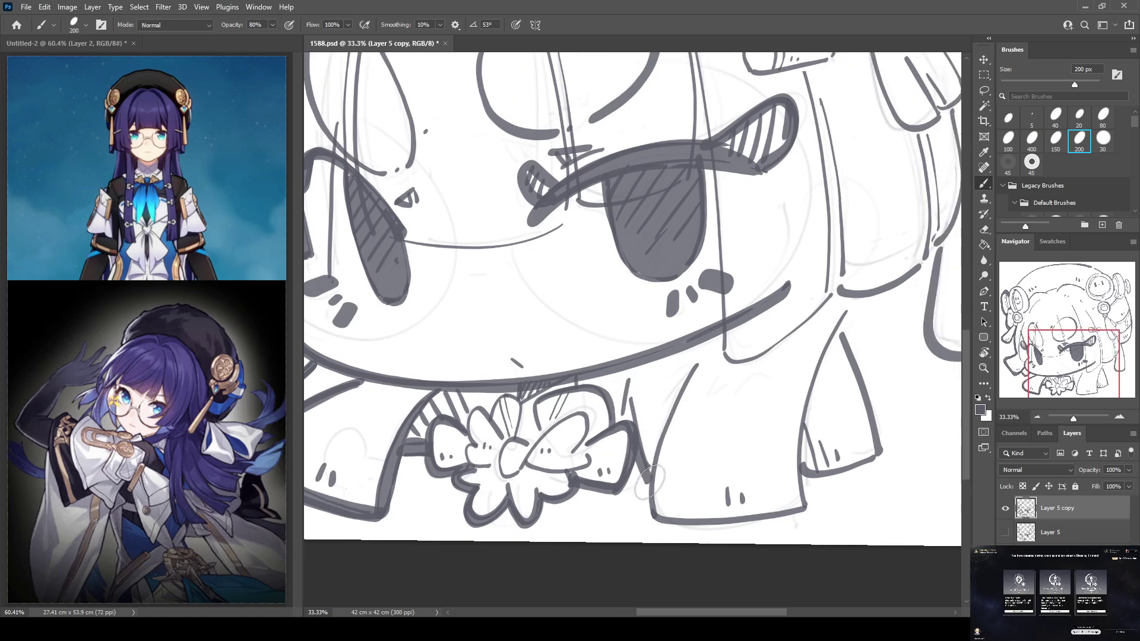
# Thicken the side and bottom outlines of the sleeve to the right of the flower bow
pyautogui.moveTo(696, 365)
pyautogui.mouseDown()
pyautogui.moveTo(646, 481)
pyautogui.moveTo(654, 520)
pyautogui.moveTo(772, 511)
pyautogui.moveTo(803, 497)
pyautogui.mouseUp()
pyautogui.moveTo(722, 515); pyautogui.dragTo(805, 497)
pyautogui.moveTo(852, 305)
pyautogui.mouseDown()
pyautogui.moveTo(827, 335)
pyautogui.moveTo(801, 425)
pyautogui.moveTo(808, 509)
pyautogui.mouseUp()
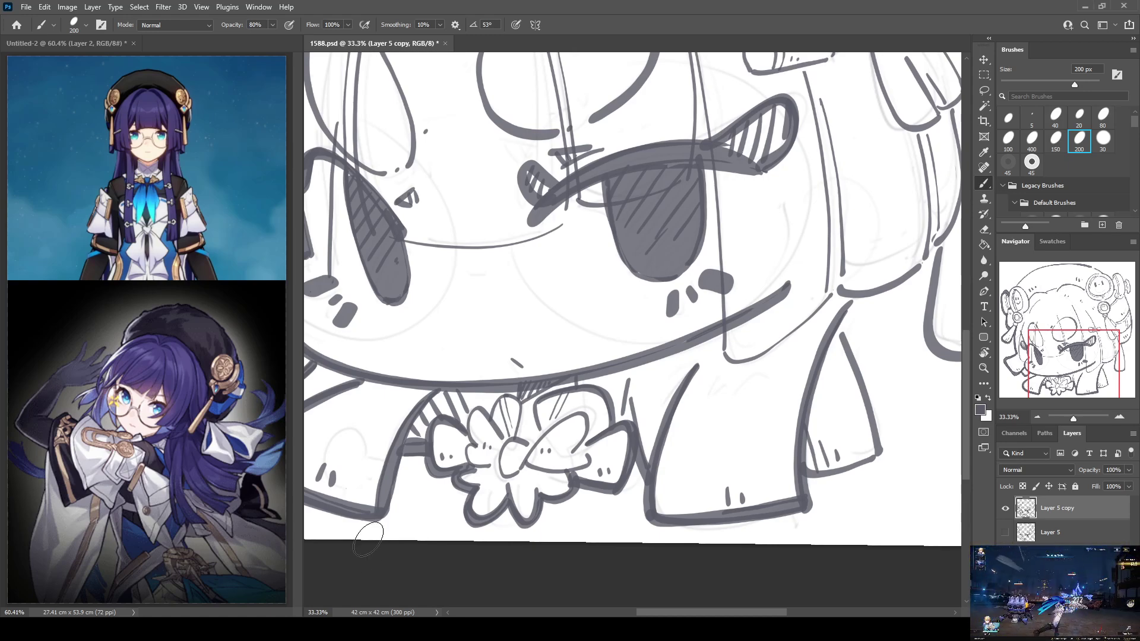
# Thicken the outline of the triangular cloth piece behind the right sleeve, redoing its slanted outer edge
pyautogui.moveTo(809, 486); pyautogui.dragTo(884, 455)
pyautogui.moveTo(840, 326); pyautogui.dragTo(888, 456)
pyautogui.hotkey('ctrl', 'z')
pyautogui.moveTo(841, 320)
pyautogui.mouseDown()
pyautogui.moveTo(893, 458)
pyautogui.moveTo(845, 483)
pyautogui.moveTo(803, 486)
pyautogui.moveTo(891, 453)
pyautogui.mouseUp()
pyautogui.hotkey('ctrl', 'z')
pyautogui.moveTo(792, 490); pyautogui.dragTo(885, 458)
# Thicken the curved bottom edge of the right side hair lock and the thin strand line rising from its outer corner
pyautogui.moveTo(909, 383)
pyautogui.mouseDown()
pyautogui.moveTo(843, 451)
pyautogui.moveTo(759, 280)
pyautogui.mouseUp()
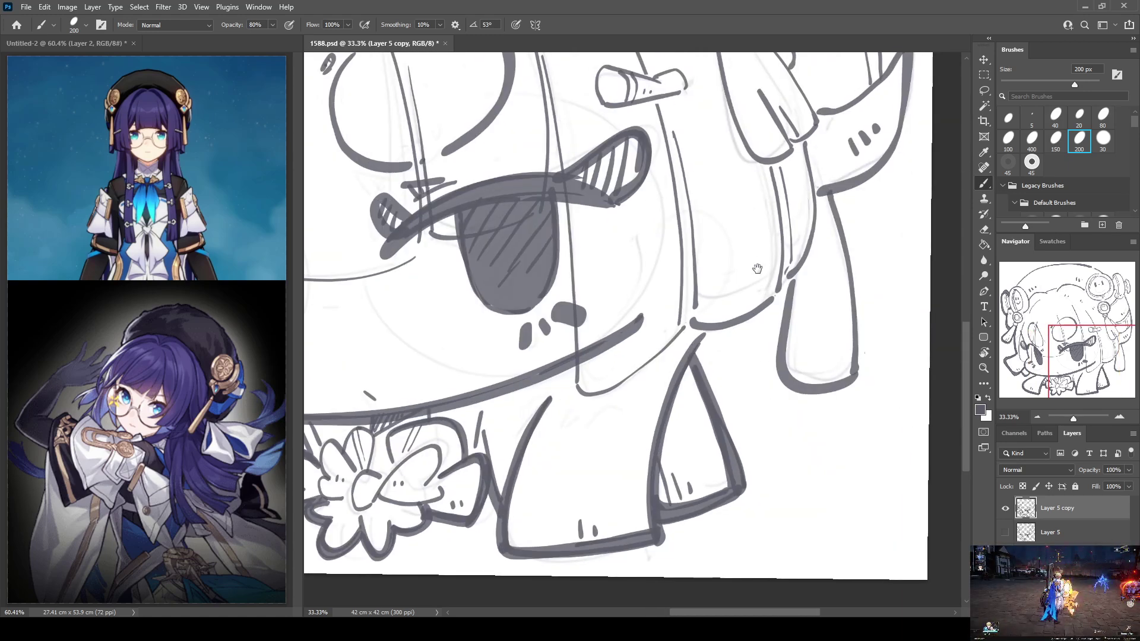
pyautogui.moveTo(696, 267)
pyautogui.mouseDown()
pyautogui.moveTo(695, 332)
pyautogui.moveTo(735, 327)
pyautogui.moveTo(787, 279)
pyautogui.mouseUp()
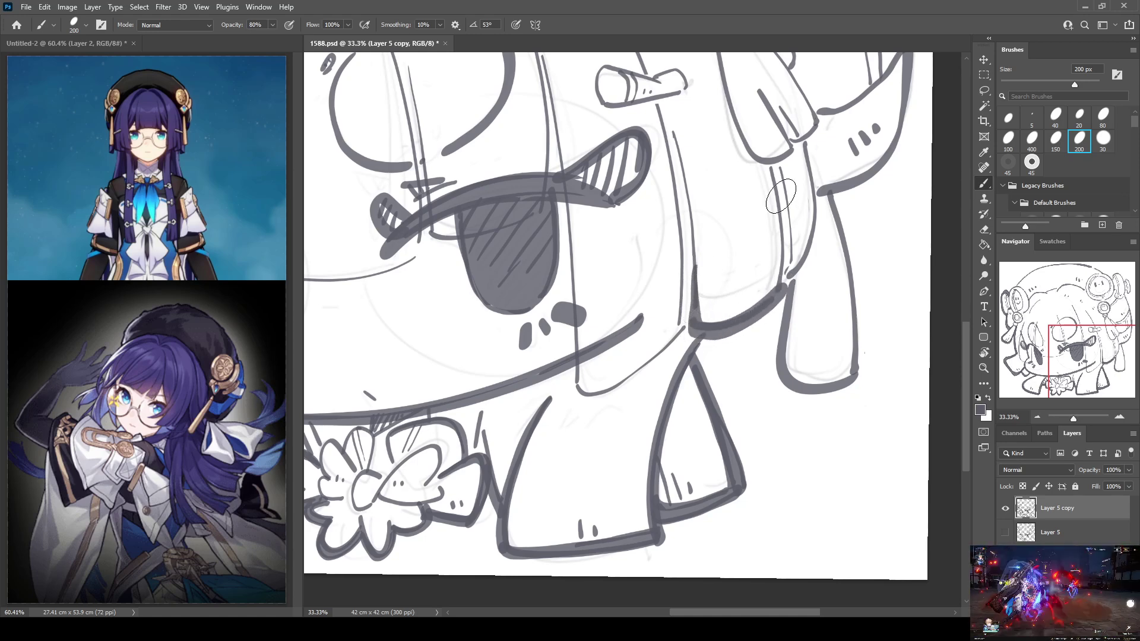
pyautogui.moveTo(772, 169); pyautogui.dragTo(788, 276)
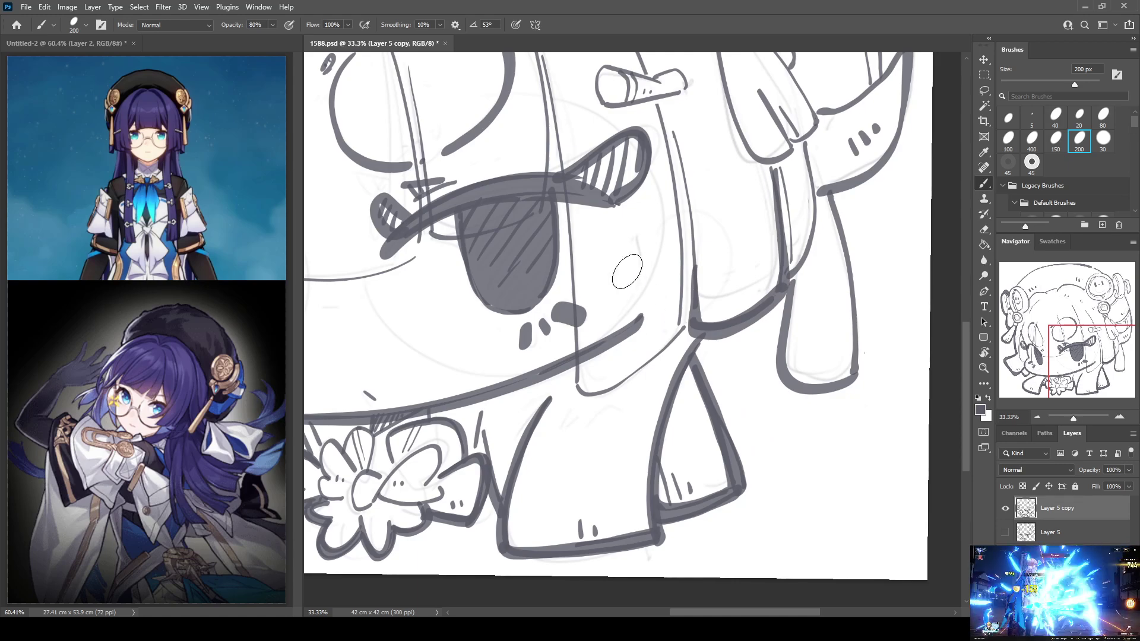
# Thicken the face-framing strand beside the right eye down around its tip and add short tick pairs to both lock ends
pyautogui.scroll(2, 563, 170)
pyautogui.moveTo(564, 205)
pyautogui.mouseDown()
pyautogui.moveTo(587, 459)
pyautogui.moveTo(630, 443)
pyautogui.moveTo(692, 393)
pyautogui.mouseUp()
pyautogui.moveTo(604, 436); pyautogui.dragTo(602, 446)
pyautogui.moveTo(733, 365); pyautogui.dragTo(734, 375)
# Thicken the outline of the hair clip above the right eye, undoing the first strokes
pyautogui.moveTo(686, 149); pyautogui.dragTo(689, 201)
pyautogui.moveTo(618, 184)
pyautogui.mouseDown()
pyautogui.moveTo(612, 220)
pyautogui.moveTo(628, 229)
pyautogui.moveTo(692, 208)
pyautogui.moveTo(647, 193)
pyautogui.moveTo(617, 229)
pyautogui.moveTo(665, 220)
pyautogui.mouseUp()
pyautogui.hotkey('ctrl', 'z')
pyautogui.hotkey('ctrl', 'z')
pyautogui.moveTo(611, 191)
pyautogui.mouseDown()
pyautogui.moveTo(603, 212)
pyautogui.moveTo(620, 229)
pyautogui.moveTo(695, 205)
pyautogui.moveTo(690, 189)
pyautogui.mouseUp()
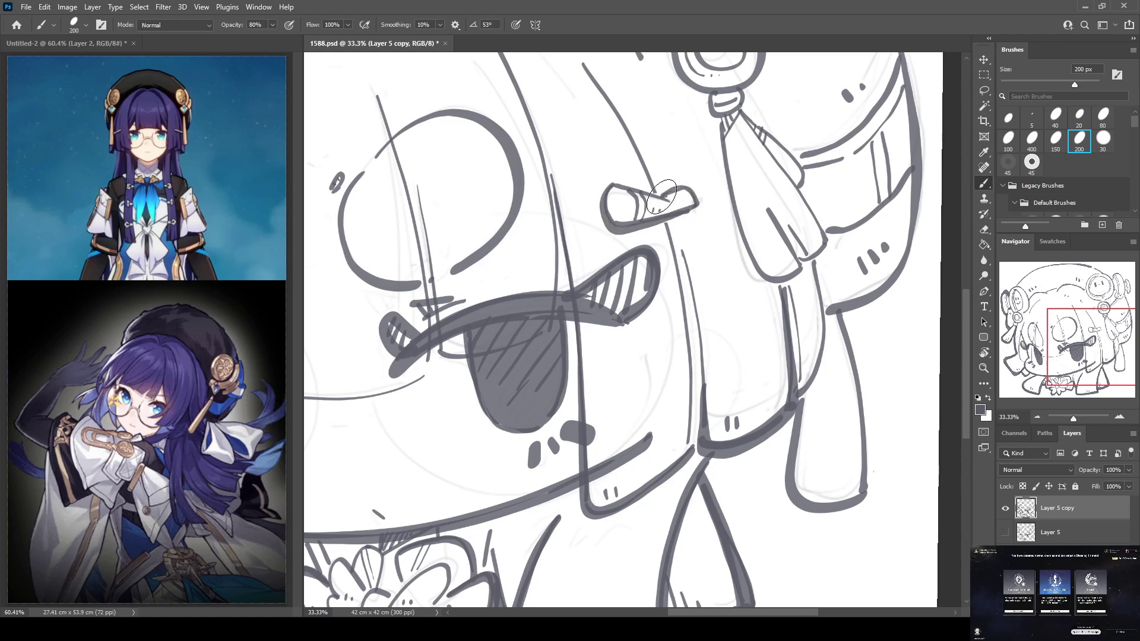
# Thicken the outer rim of the left round hat ornament and add two short ticks inside its lower edge
pyautogui.moveTo(368, 298); pyautogui.dragTo(528, 265)
pyautogui.moveTo(377, 253); pyautogui.dragTo(575, 268)
pyautogui.moveTo(487, 135)
pyautogui.mouseDown()
pyautogui.moveTo(456, 244)
pyautogui.moveTo(453, 357)
pyautogui.moveTo(459, 393)
pyautogui.moveTo(522, 424)
pyautogui.mouseUp()
pyautogui.moveTo(658, 146); pyautogui.dragTo(604, 451)
pyautogui.moveTo(682, 234); pyautogui.dragTo(581, 399)
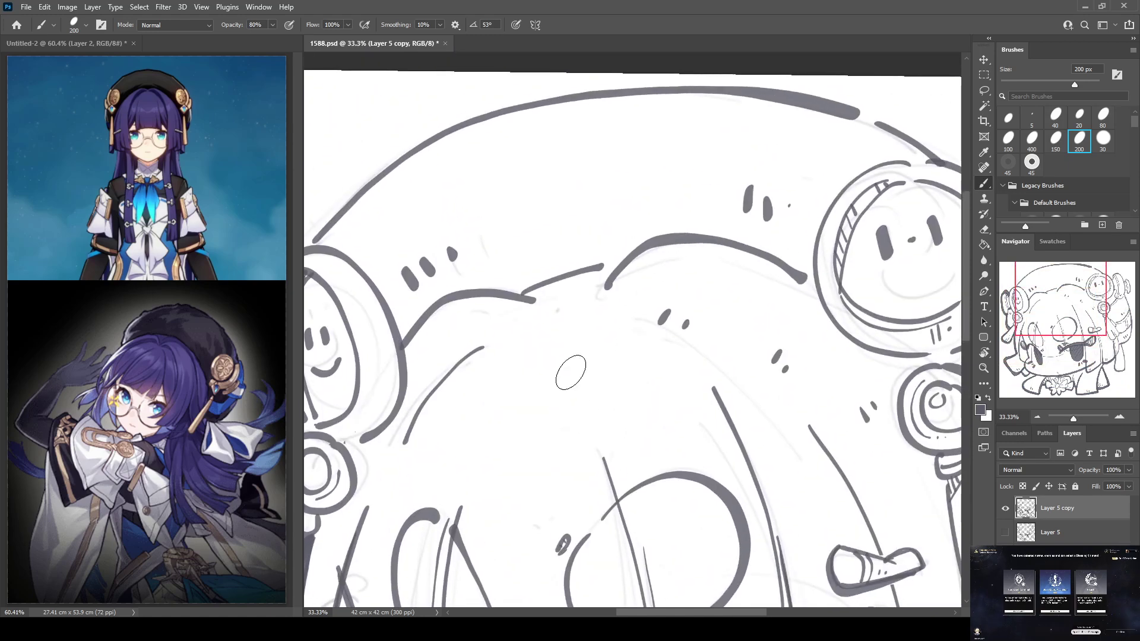
pyautogui.moveTo(570, 110); pyautogui.dragTo(620, 111)
pyautogui.moveTo(321, 267)
pyautogui.mouseDown()
pyautogui.moveTo(398, 237)
pyautogui.moveTo(439, 266)
pyautogui.moveTo(477, 349)
pyautogui.moveTo(442, 431)
pyautogui.mouseUp()
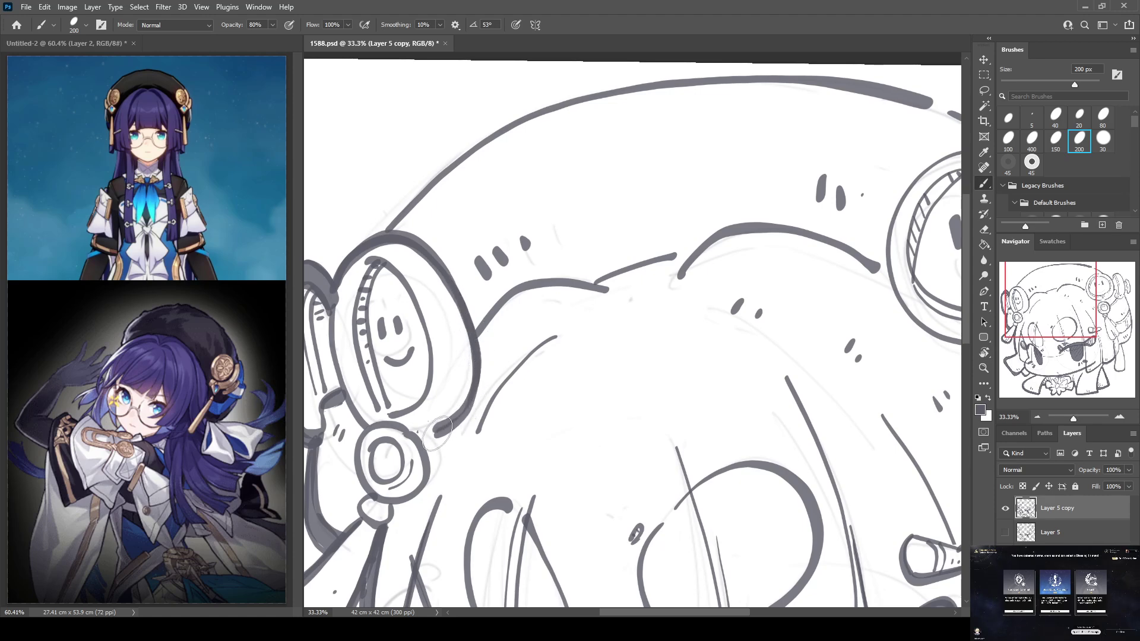
pyautogui.moveTo(471, 228); pyautogui.dragTo(448, 250)
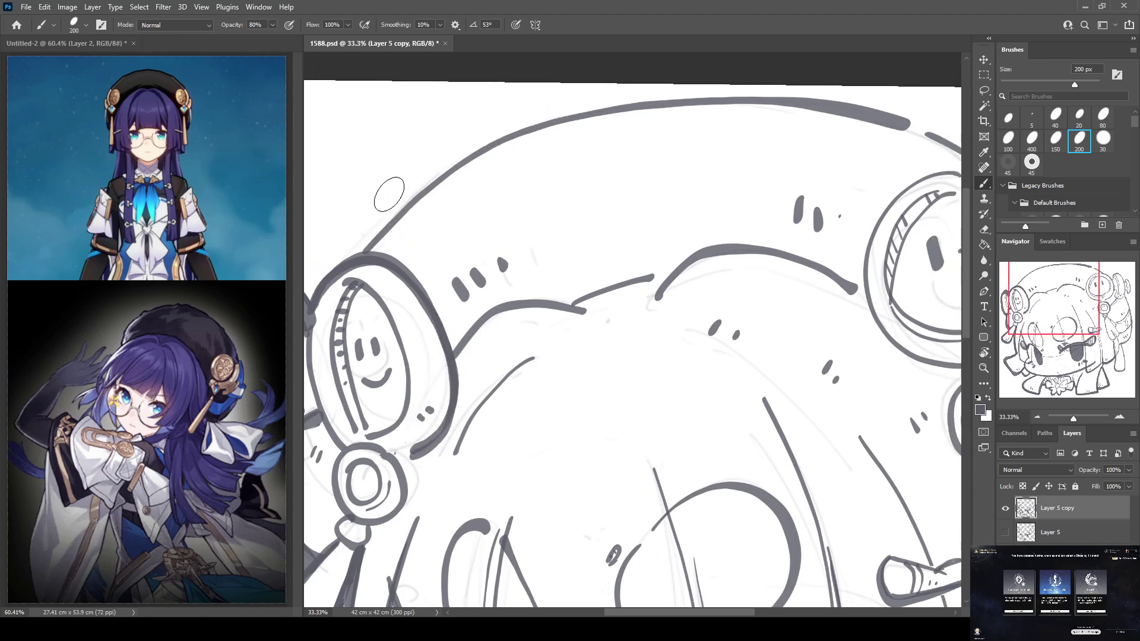
# Thicken the hat's top outline from the left ornament across to the right one, redoing the strokes over the crown
pyautogui.moveTo(374, 245)
pyautogui.mouseDown()
pyautogui.moveTo(415, 211)
pyautogui.moveTo(429, 178)
pyautogui.moveTo(620, 114)
pyautogui.moveTo(726, 107)
pyautogui.moveTo(909, 126)
pyautogui.moveTo(780, 104)
pyautogui.moveTo(648, 61)
pyautogui.mouseUp()
pyautogui.press('r')
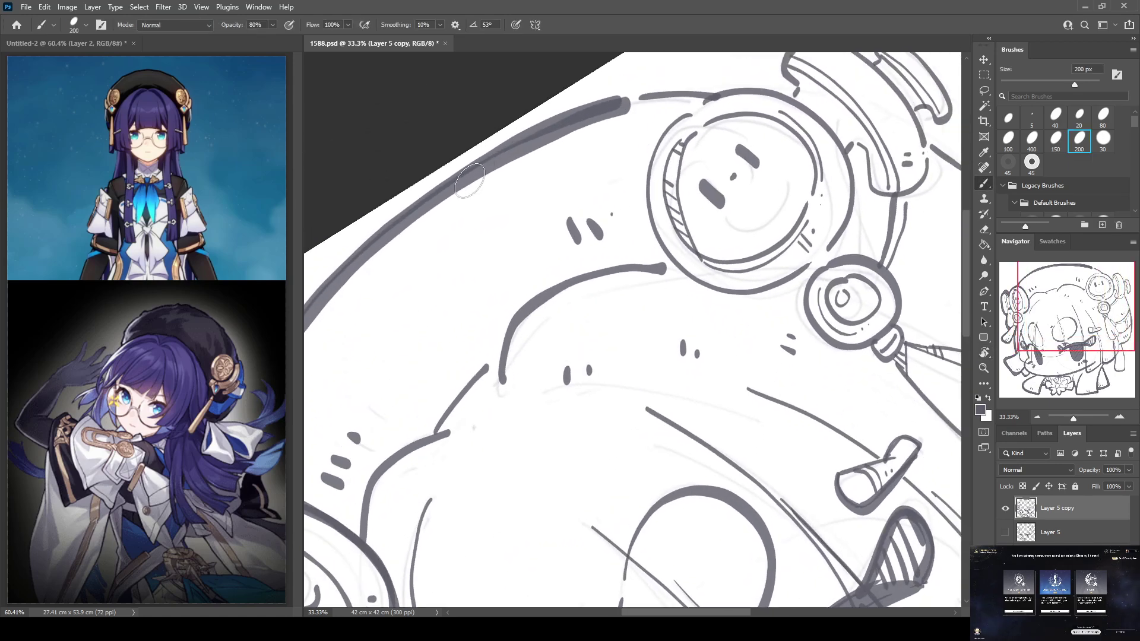
pyautogui.moveTo(457, 188); pyautogui.dragTo(630, 104)
pyautogui.hotkey('ctrl', 'z')
pyautogui.moveTo(466, 190); pyautogui.dragTo(630, 103)
pyautogui.hotkey('ctrl', 'z')
pyautogui.moveTo(469, 189)
pyautogui.mouseDown()
pyautogui.moveTo(630, 113)
pyautogui.moveTo(599, 107)
pyautogui.moveTo(716, 94)
pyautogui.mouseUp()
pyautogui.moveTo(594, 113); pyautogui.dragTo(709, 95)
# Thicken the left and lower rim of the right round hat ornament, undoing the strokes that miss
pyautogui.moveTo(625, 99)
pyautogui.mouseDown()
pyautogui.moveTo(712, 94)
pyautogui.moveTo(683, 119)
pyautogui.moveTo(588, 146)
pyautogui.moveTo(560, 172)
pyautogui.moveTo(541, 220)
pyautogui.moveTo(544, 260)
pyautogui.moveTo(561, 297)
pyautogui.moveTo(594, 323)
pyautogui.moveTo(641, 340)
pyautogui.moveTo(674, 327)
pyautogui.mouseUp()
pyautogui.press('e')
pyautogui.press('r')
pyautogui.press('b')
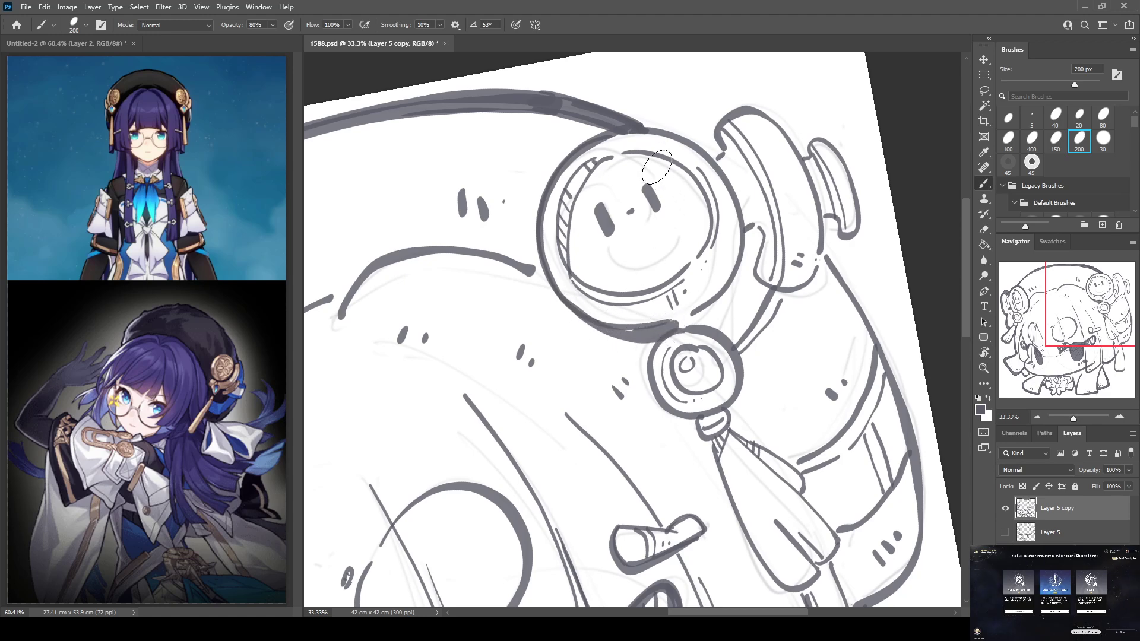
pyautogui.hotkey('ctrl', 'z')
pyautogui.moveTo(629, 134)
pyautogui.mouseDown()
pyautogui.moveTo(550, 181)
pyautogui.moveTo(587, 149)
pyautogui.moveTo(541, 195)
pyautogui.moveTo(536, 261)
pyautogui.moveTo(573, 306)
pyautogui.moveTo(629, 326)
pyautogui.moveTo(671, 316)
pyautogui.mouseUp()
pyautogui.hotkey('ctrl', 'z')
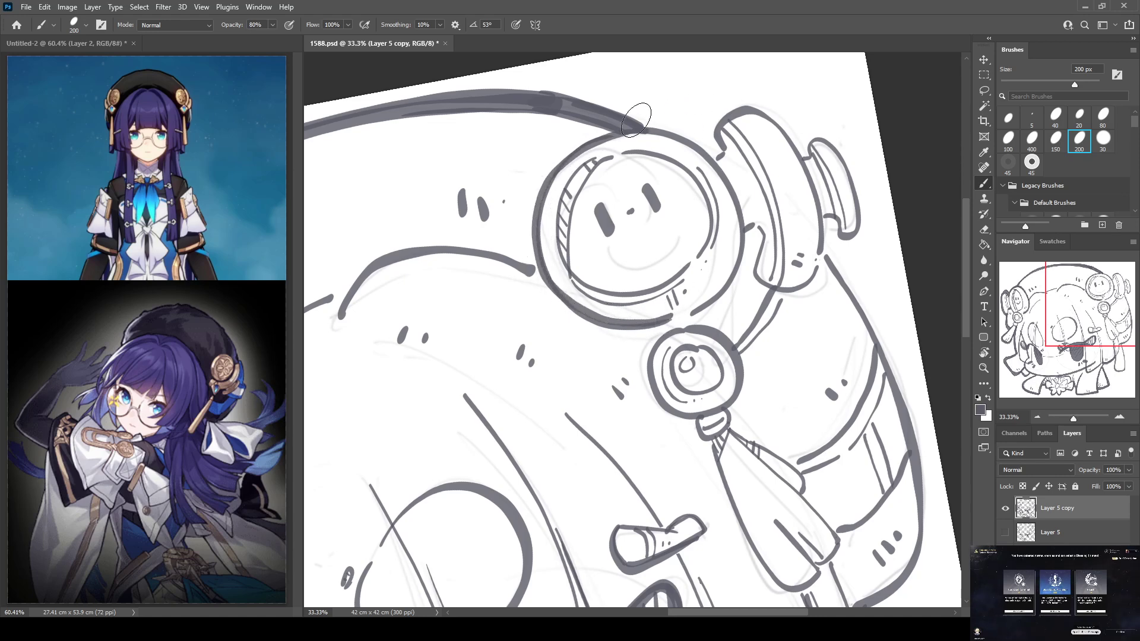
# Thicken the upper rim of the right round ornament up to the adjoining side disc, retrying the stroke
pyautogui.moveTo(649, 126); pyautogui.dragTo(719, 162)
pyautogui.hotkey('ctrl', 'z')
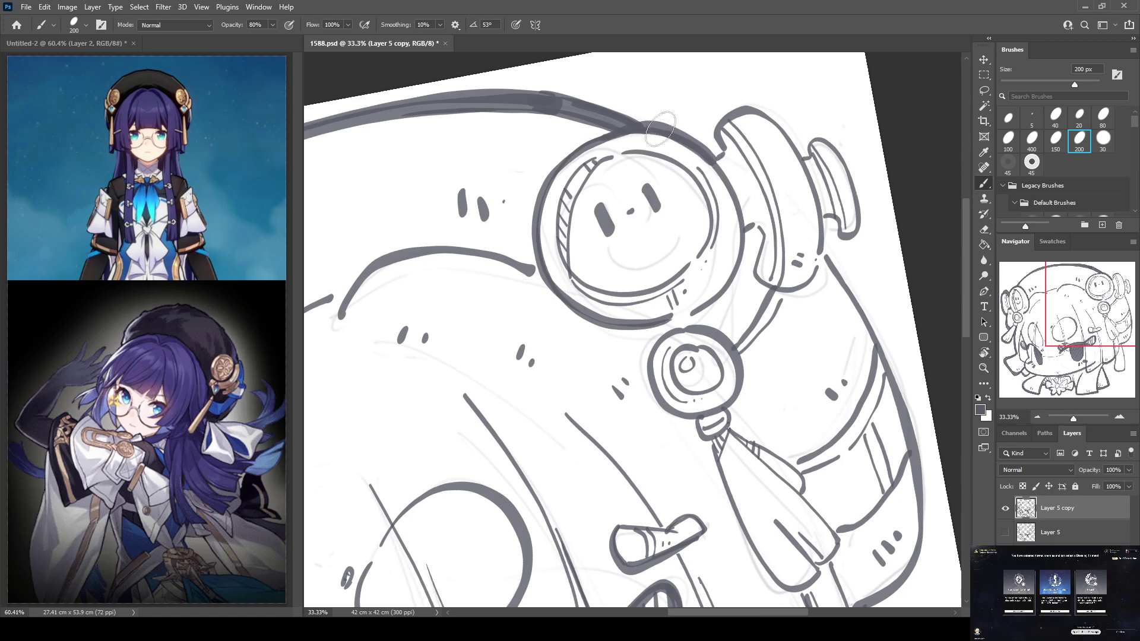
pyautogui.moveTo(647, 126)
pyautogui.mouseDown()
pyautogui.moveTo(707, 150)
pyautogui.moveTo(665, 131)
pyautogui.moveTo(718, 171)
pyautogui.mouseUp()
pyautogui.hotkey('ctrl', 'z')
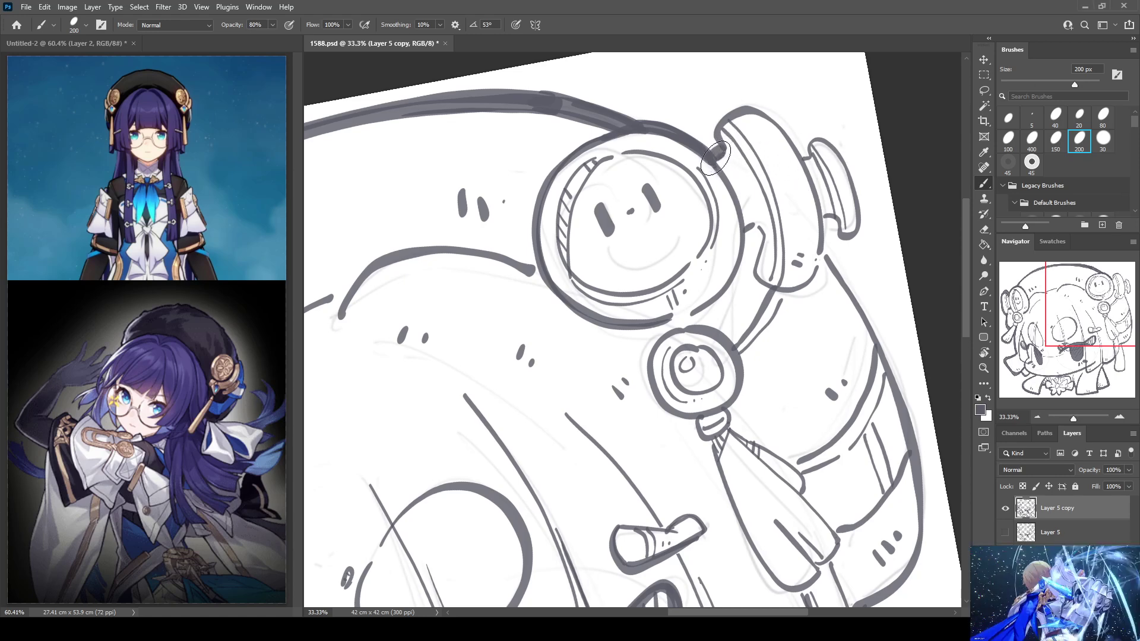
# Thicken the outlines of the two side discs beside the right round ornament and the ornament's right rim
pyautogui.moveTo(720, 150)
pyautogui.mouseDown()
pyautogui.moveTo(719, 123)
pyautogui.moveTo(747, 108)
pyautogui.moveTo(797, 159)
pyautogui.mouseUp()
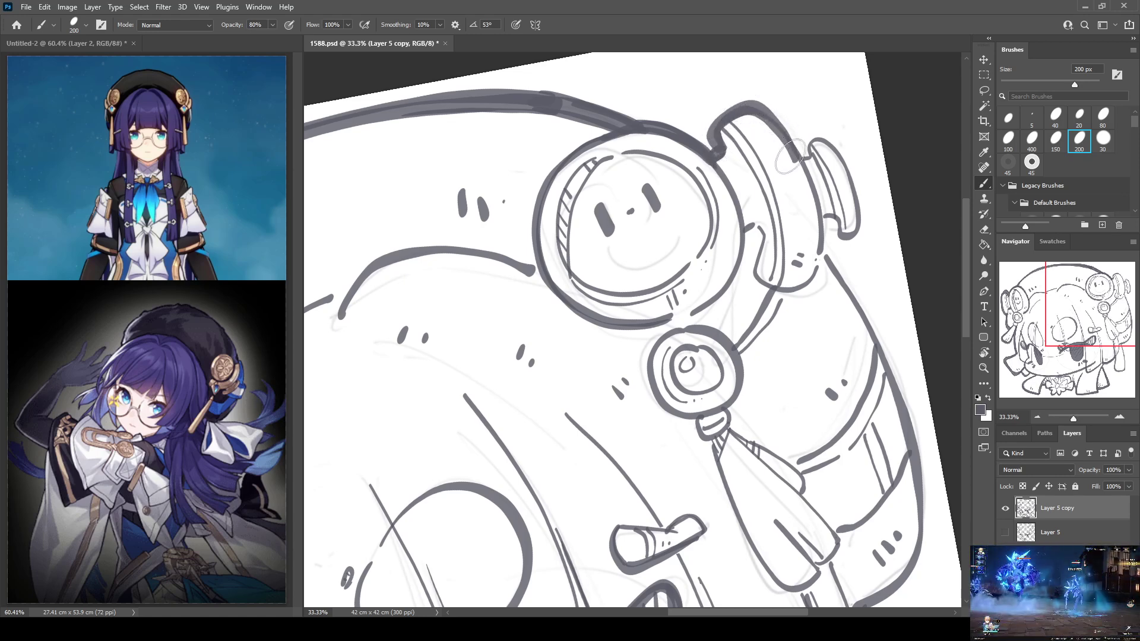
pyautogui.moveTo(725, 114)
pyautogui.mouseDown()
pyautogui.moveTo(764, 108)
pyautogui.moveTo(812, 169)
pyautogui.mouseUp()
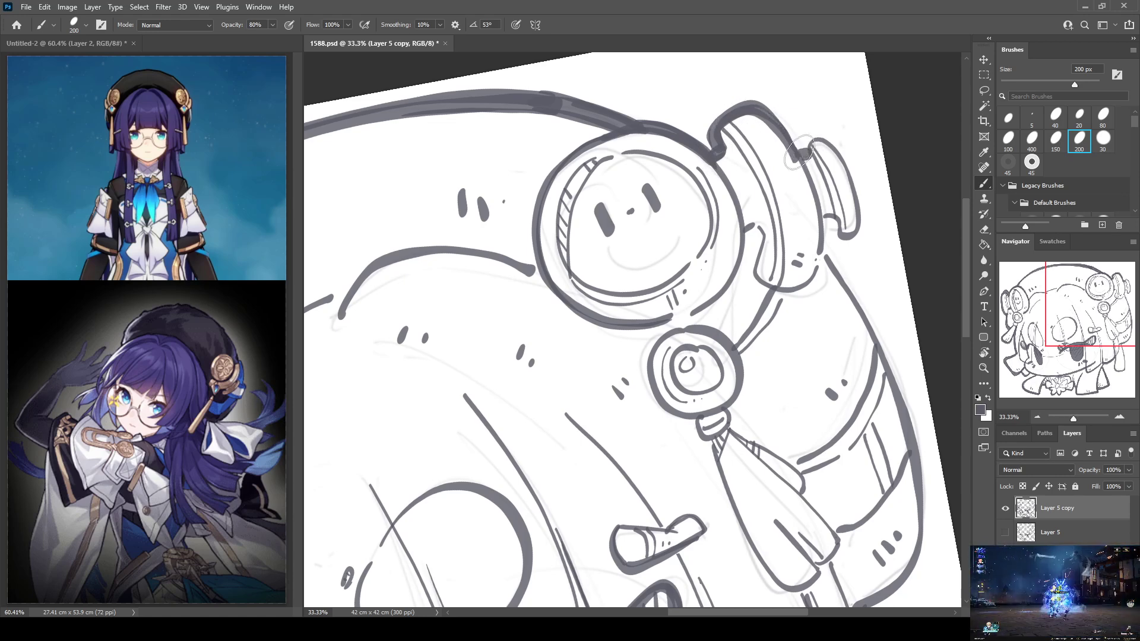
pyautogui.moveTo(806, 153)
pyautogui.mouseDown()
pyautogui.moveTo(810, 137)
pyautogui.moveTo(828, 136)
pyautogui.moveTo(846, 169)
pyautogui.moveTo(858, 236)
pyautogui.moveTo(840, 241)
pyautogui.mouseUp()
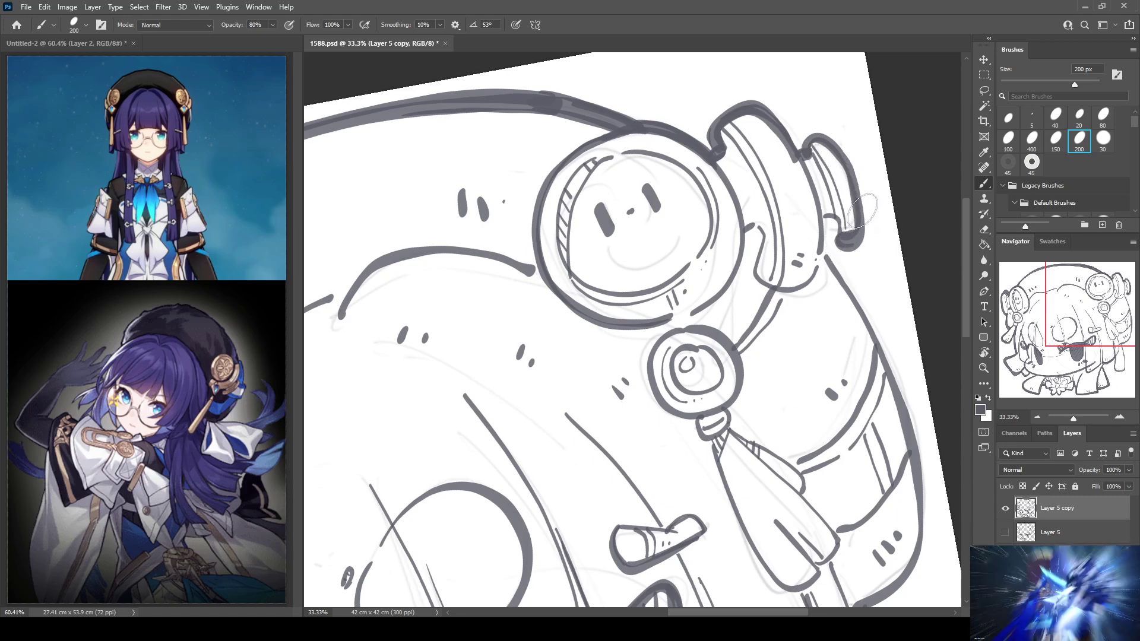
pyautogui.moveTo(824, 224); pyautogui.dragTo(839, 238)
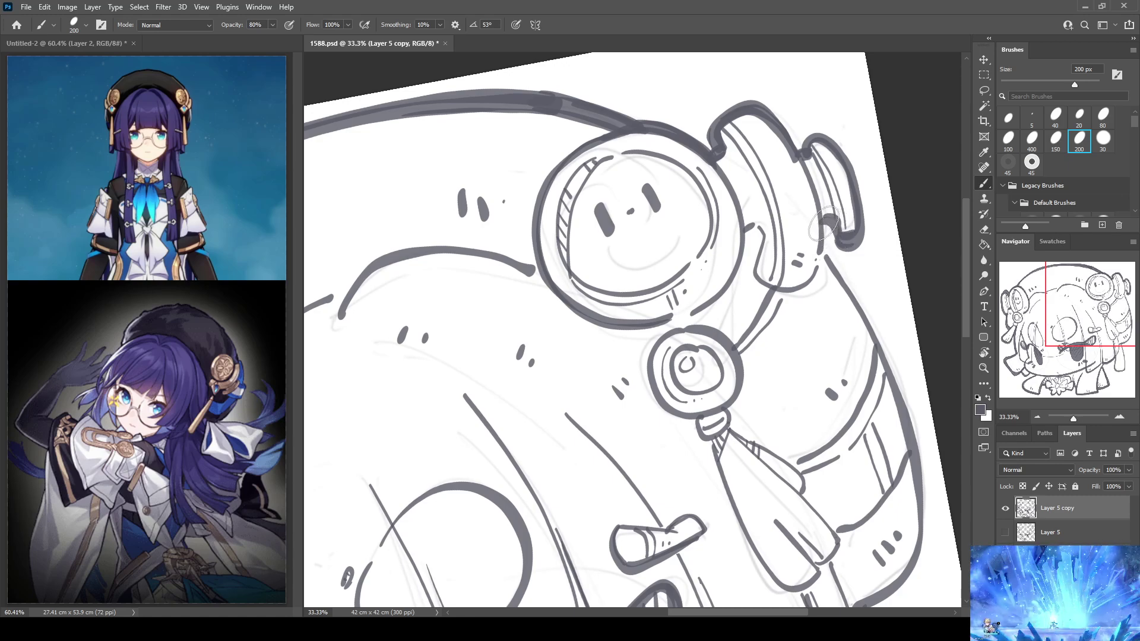
pyautogui.moveTo(817, 188)
pyautogui.mouseDown()
pyautogui.moveTo(822, 260)
pyautogui.moveTo(807, 283)
pyautogui.moveTo(781, 291)
pyautogui.moveTo(759, 281)
pyautogui.moveTo(766, 236)
pyautogui.mouseUp()
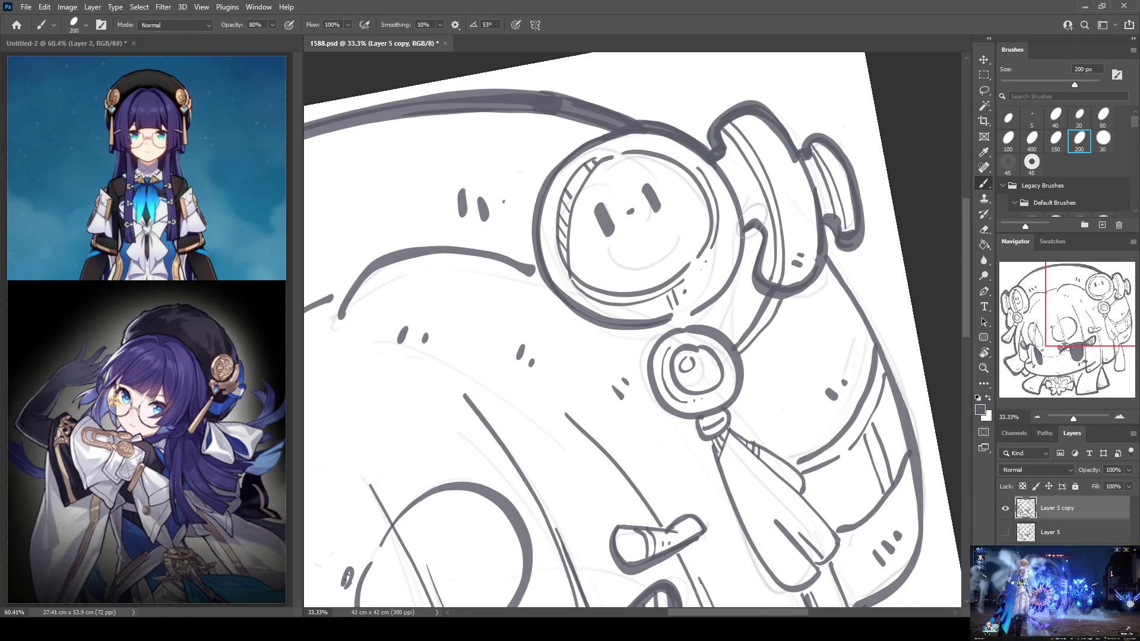
pyautogui.moveTo(735, 193)
pyautogui.mouseDown()
pyautogui.moveTo(741, 238)
pyautogui.moveTo(722, 290)
pyautogui.moveTo(688, 313)
pyautogui.mouseUp()
# Clear the overlap below the side disc and thicken the outer edge of the puffed right side hair down to its lower tip
pyautogui.moveTo(791, 308)
pyautogui.mouseDown()
pyautogui.moveTo(663, 222)
pyautogui.moveTo(707, 188)
pyautogui.mouseUp()
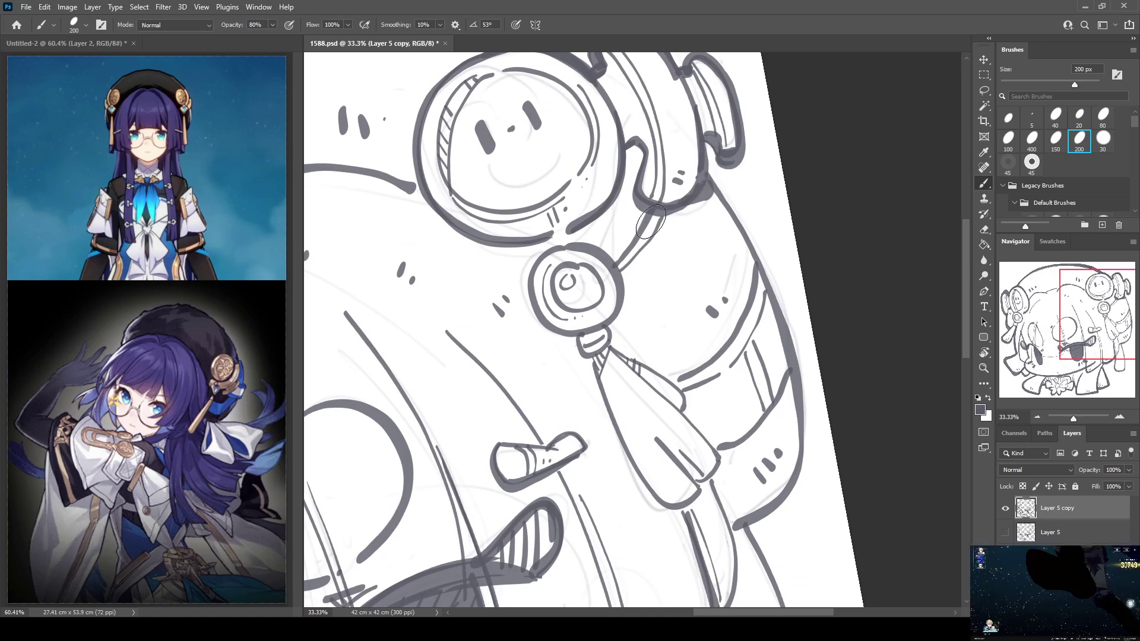
pyautogui.press('e')
pyautogui.press('b')
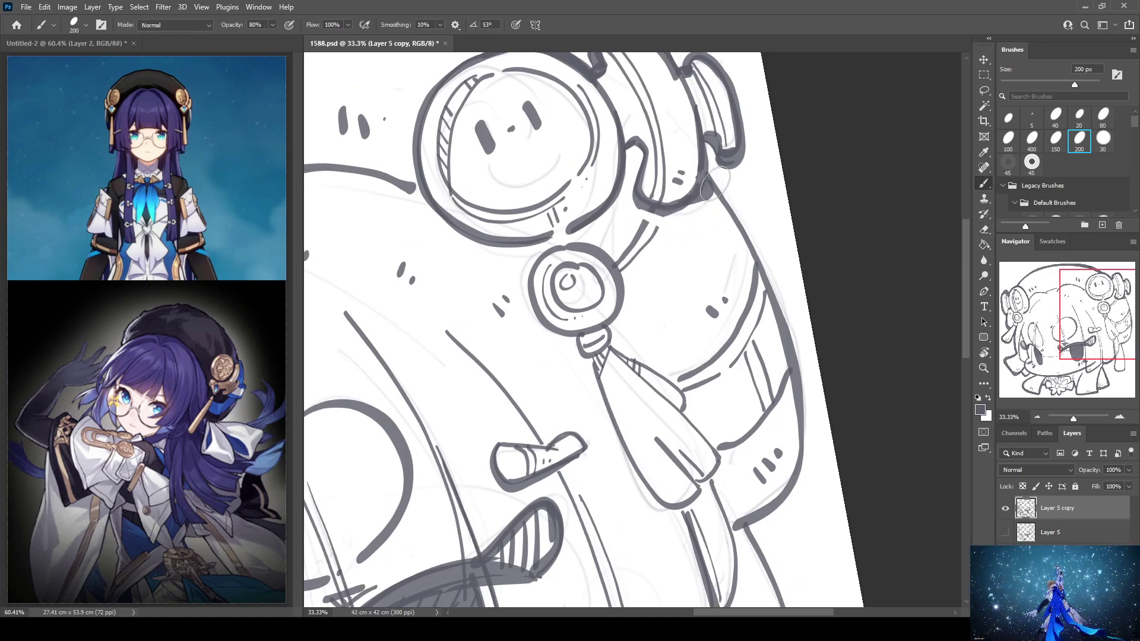
pyautogui.moveTo(702, 183); pyautogui.dragTo(772, 296)
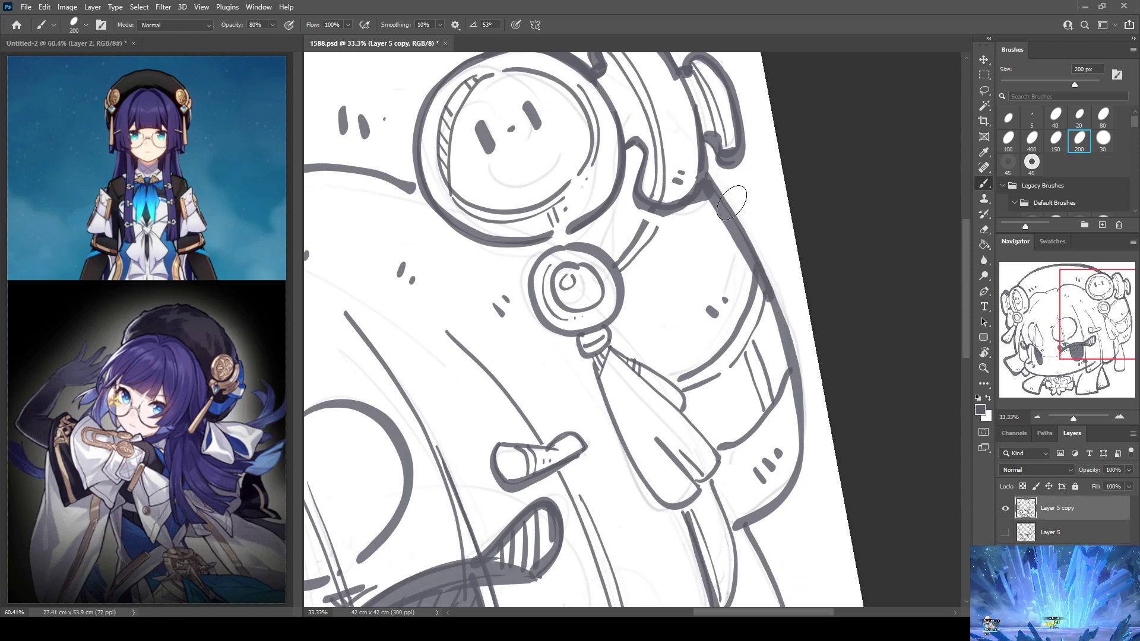
pyautogui.hotkey('ctrl', 'z')
pyautogui.moveTo(705, 184)
pyautogui.mouseDown()
pyautogui.moveTo(756, 257)
pyautogui.moveTo(794, 388)
pyautogui.moveTo(792, 481)
pyautogui.moveTo(731, 525)
pyautogui.mouseUp()
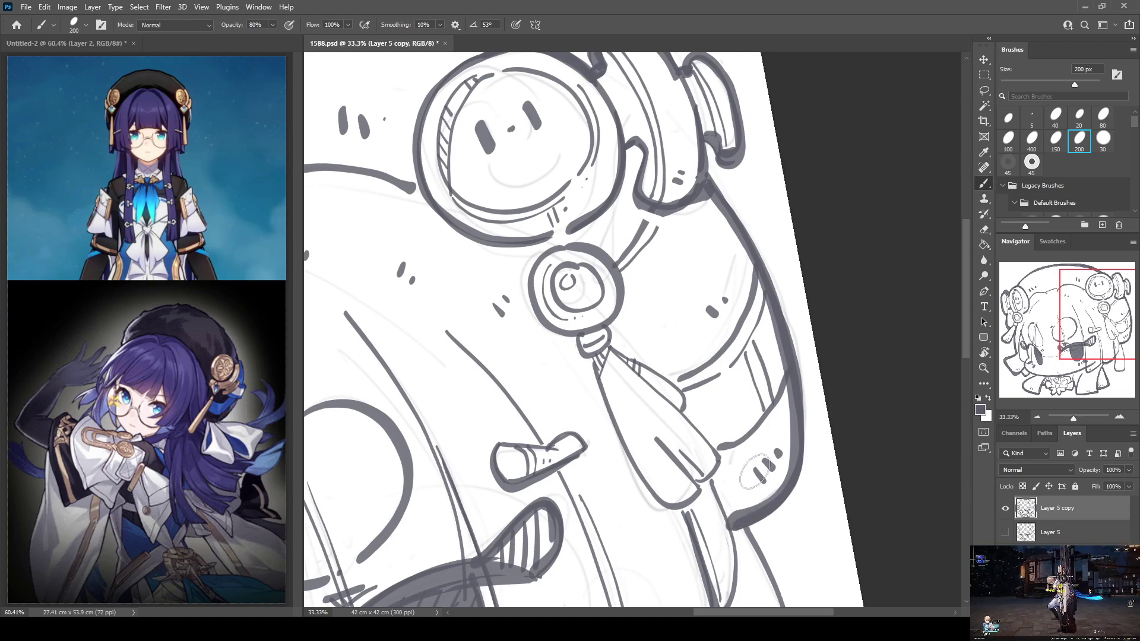
# Add short shadow hatching to the right side hair just below the side disc
pyautogui.moveTo(682, 202); pyautogui.dragTo(705, 242)
pyautogui.moveTo(704, 193); pyautogui.dragTo(719, 241)
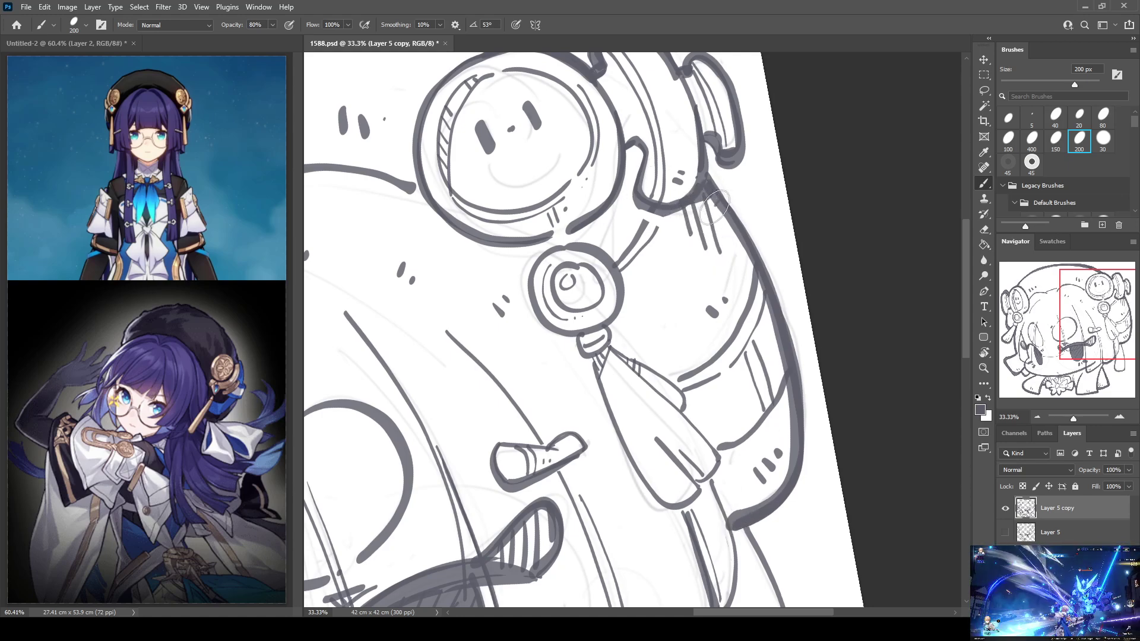
pyautogui.moveTo(721, 243)
pyautogui.mouseDown()
pyautogui.moveTo(736, 232)
pyautogui.moveTo(734, 261)
pyautogui.mouseUp()
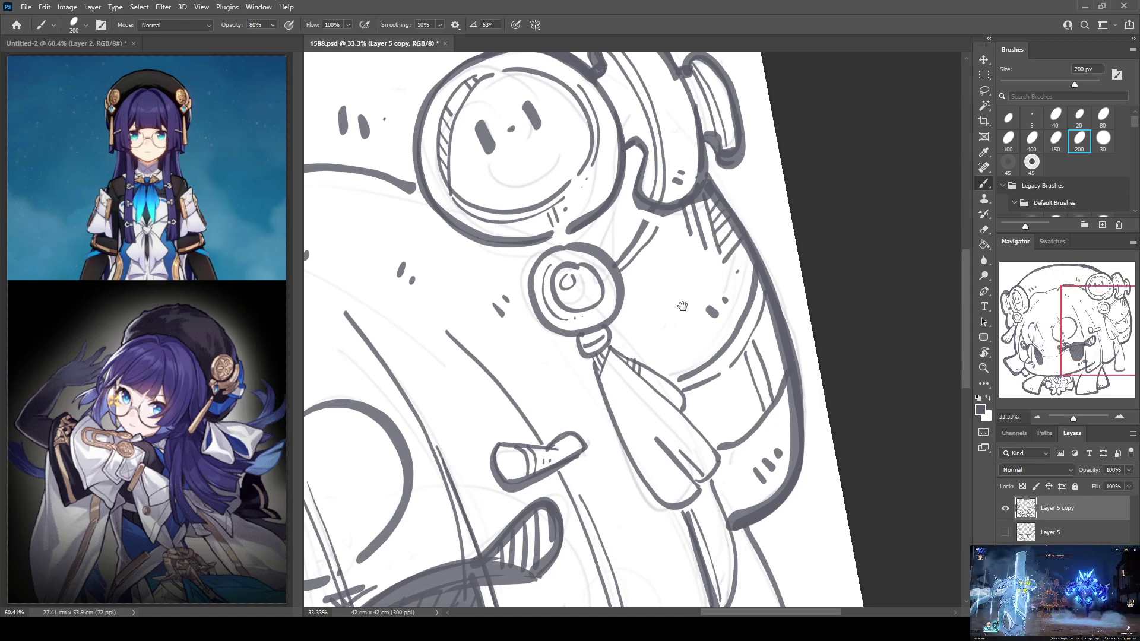
# Thicken the outline of the hanging hair lobe below the right side hair and add two short ticks near its end
pyautogui.scroll(-5, 676, 244)
pyautogui.moveTo(709, 373)
pyautogui.mouseDown()
pyautogui.moveTo(735, 419)
pyautogui.moveTo(766, 543)
pyautogui.mouseUp()
pyautogui.moveTo(713, 368)
pyautogui.mouseDown()
pyautogui.moveTo(757, 469)
pyautogui.moveTo(769, 535)
pyautogui.mouseUp()
pyautogui.hotkey('ctrl', 'z')
pyautogui.moveTo(700, 359)
pyautogui.mouseDown()
pyautogui.moveTo(753, 454)
pyautogui.moveTo(766, 537)
pyautogui.mouseUp()
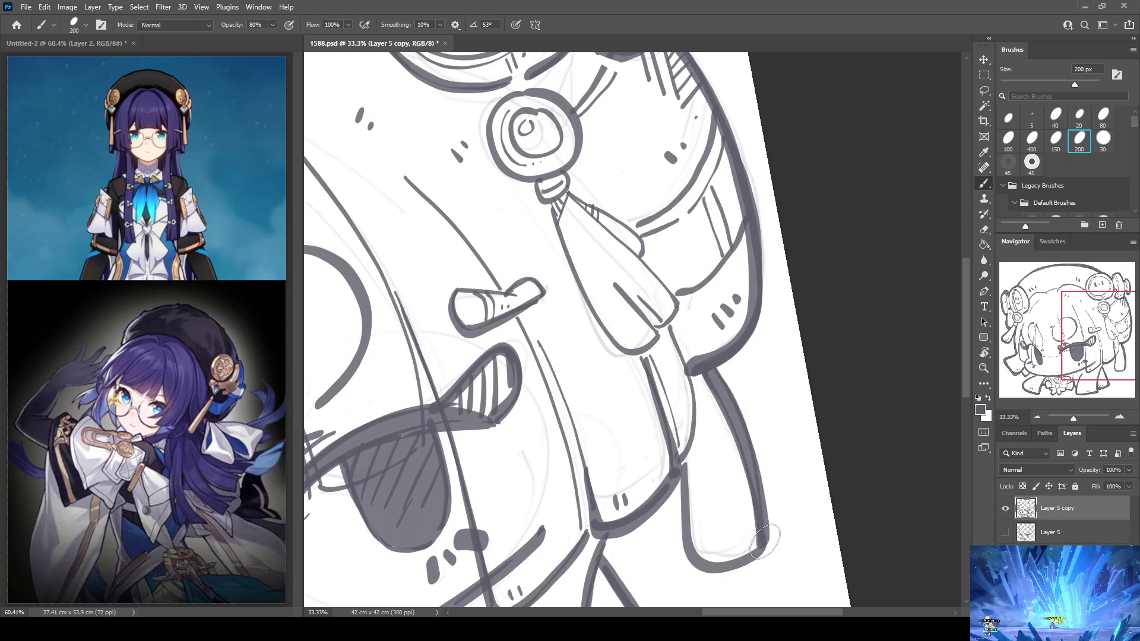
pyautogui.moveTo(752, 485); pyautogui.dragTo(751, 384)
pyautogui.moveTo(675, 395)
pyautogui.mouseDown()
pyautogui.moveTo(687, 466)
pyautogui.moveTo(731, 463)
pyautogui.moveTo(759, 443)
pyautogui.mouseUp()
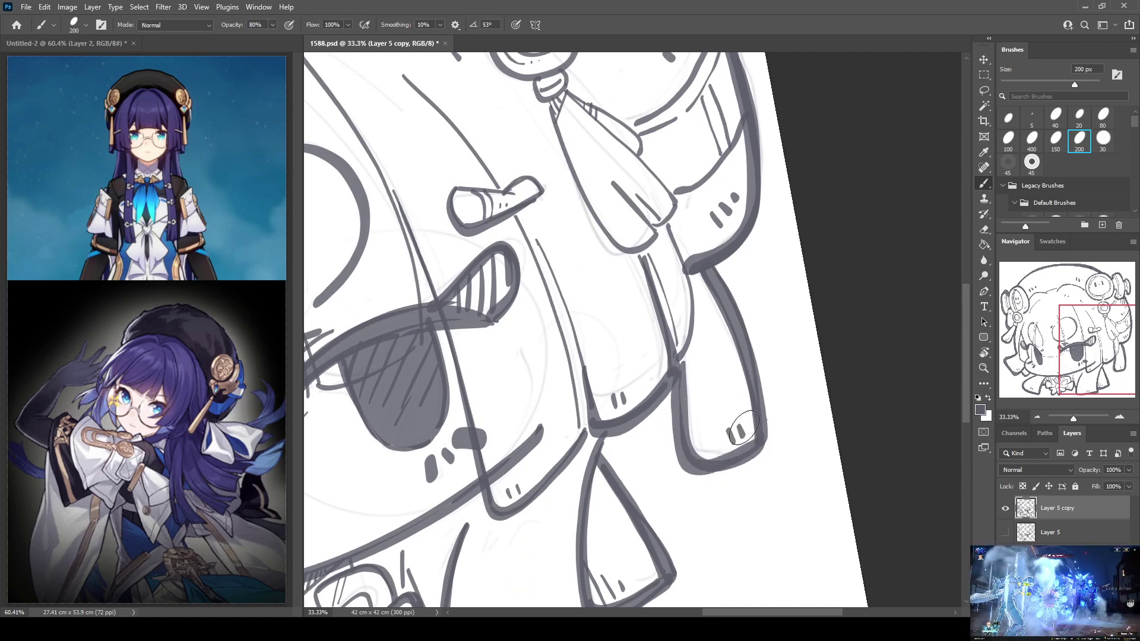
# Thicken the narrow hair strand above the hanging lobe and the outer outline of the right tassel
pyautogui.moveTo(672, 230)
pyautogui.mouseDown()
pyautogui.moveTo(703, 327)
pyautogui.moveTo(682, 374)
pyautogui.mouseUp()
pyautogui.moveTo(669, 284); pyautogui.dragTo(703, 381)
pyautogui.moveTo(589, 222)
pyautogui.mouseDown()
pyautogui.moveTo(651, 340)
pyautogui.moveTo(674, 347)
pyautogui.moveTo(711, 291)
pyautogui.mouseUp()
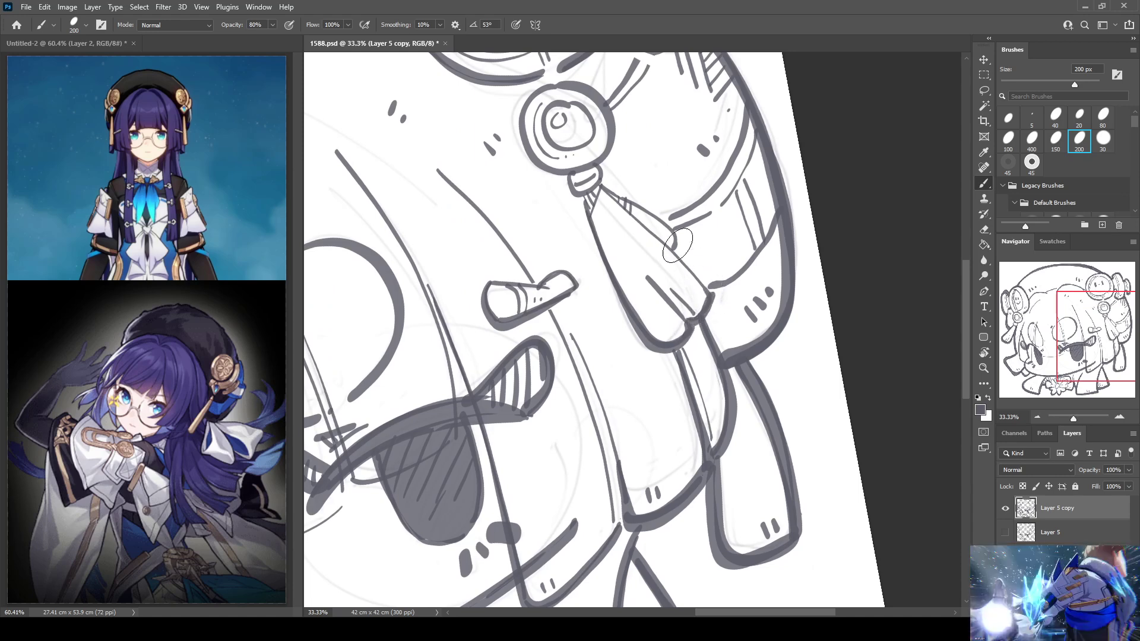
pyautogui.moveTo(639, 216); pyautogui.dragTo(701, 285)
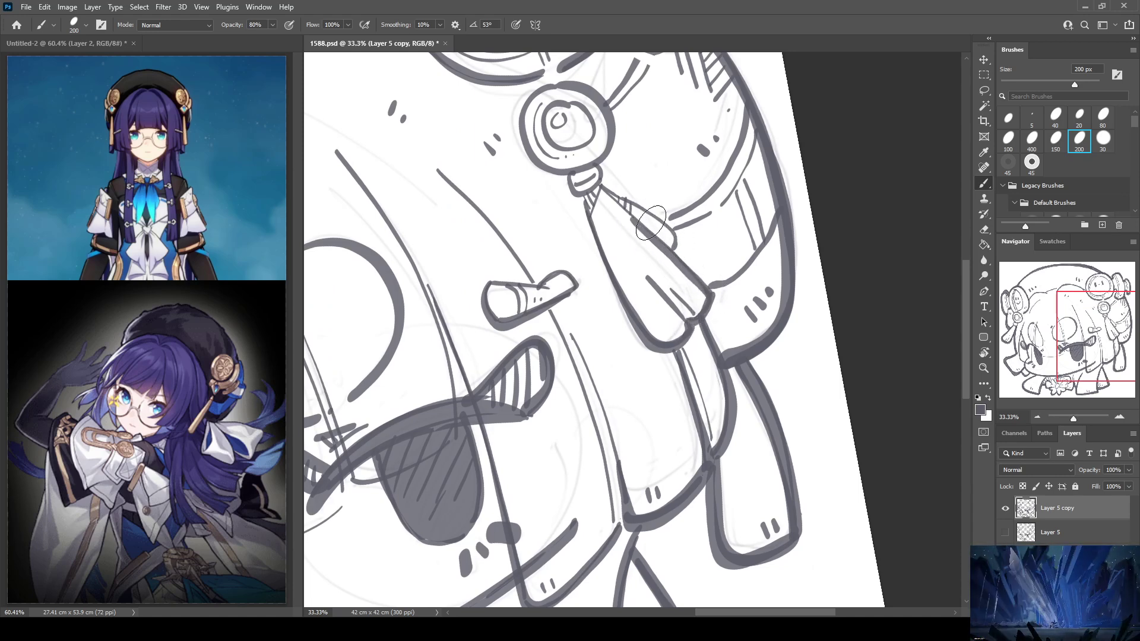
# Draw the short outer edge of the strand behind the hair ornament's tassel on Layer 5 copy
pyautogui.moveTo(609, 189); pyautogui.dragTo(678, 242)
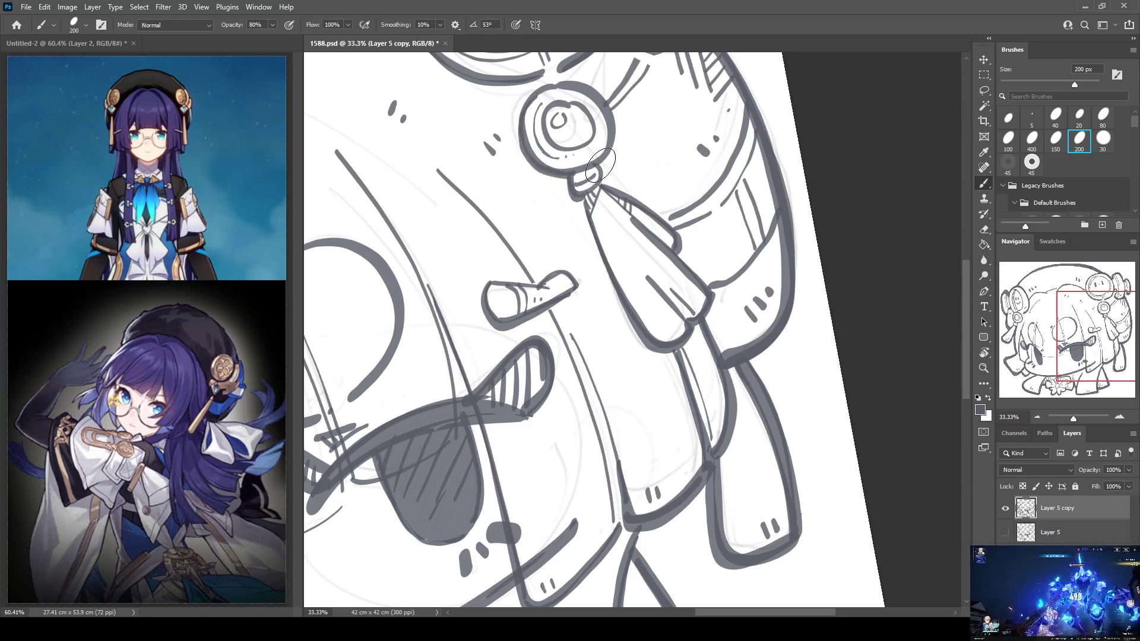
# Add a new layer and draw the inner arc of the round glasses lens around the larger eye
pyautogui.moveTo(477, 315); pyautogui.dragTo(731, 265)
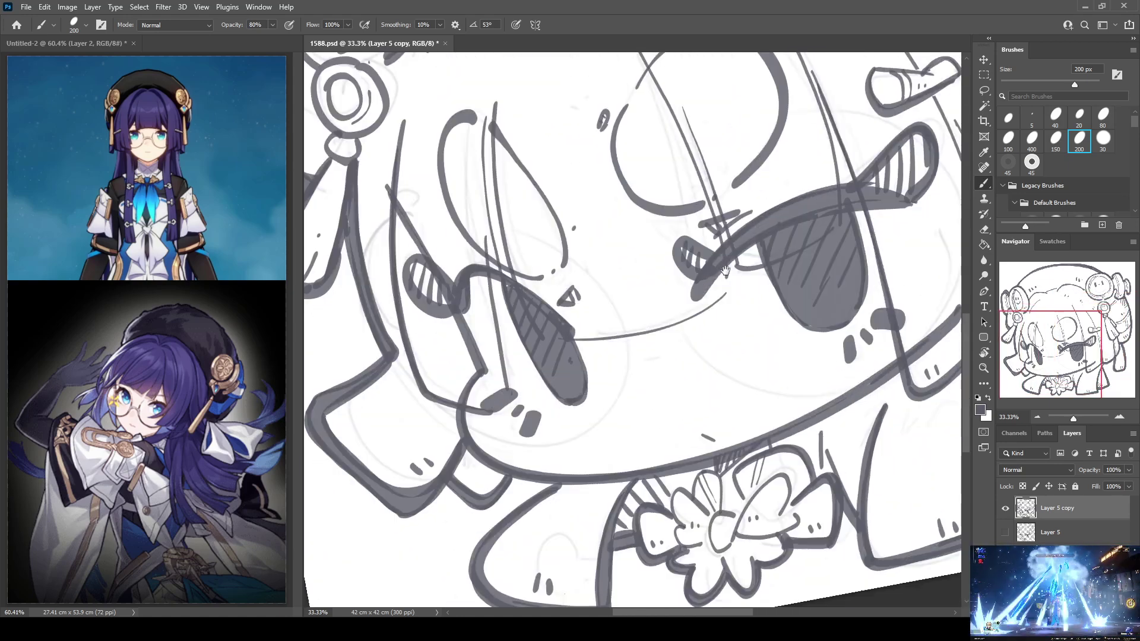
pyautogui.press('r')
pyautogui.moveTo(578, 128); pyautogui.dragTo(531, 252)
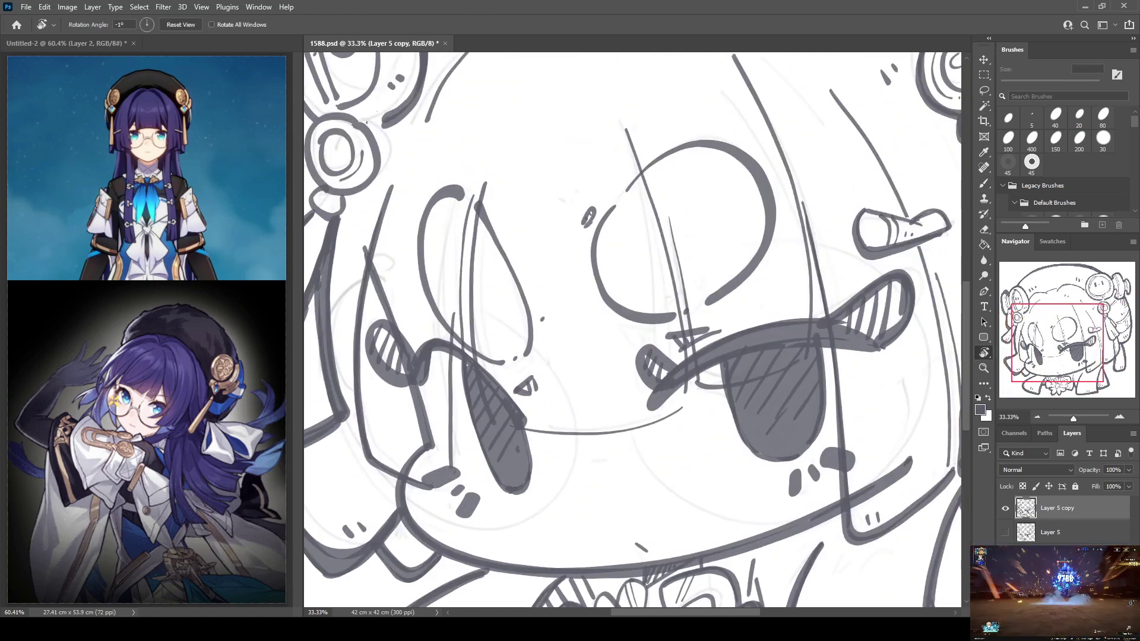
pyautogui.hotkey('ctrl', 'shift', 'alt', 'n')
pyautogui.press('b')
pyautogui.moveTo(657, 296)
pyautogui.mouseDown()
pyautogui.moveTo(604, 261)
pyautogui.moveTo(588, 288)
pyautogui.moveTo(579, 400)
pyautogui.moveTo(644, 463)
pyautogui.moveTo(709, 475)
pyautogui.mouseUp()
pyautogui.hotkey('ctrl', 'z')
pyautogui.moveTo(642, 238)
pyautogui.mouseDown()
pyautogui.moveTo(597, 291)
pyautogui.moveTo(571, 407)
pyautogui.mouseUp()
pyautogui.hotkey('ctrl', 'z')
pyautogui.moveTo(625, 255)
pyautogui.mouseDown()
pyautogui.moveTo(576, 311)
pyautogui.moveTo(594, 430)
pyautogui.moveTo(701, 483)
pyautogui.mouseUp()
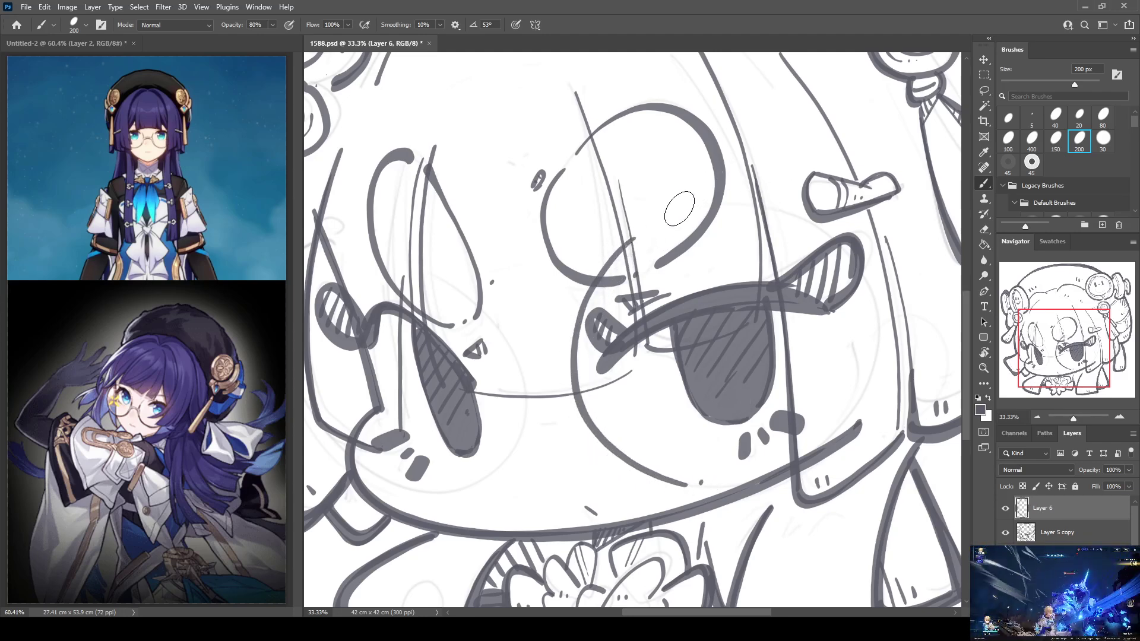
# Draw the upper and outer arc of the larger eye's lens, undoing and redrawing until the curve fits
pyautogui.moveTo(686, 214)
pyautogui.mouseDown()
pyautogui.moveTo(772, 205)
pyautogui.moveTo(861, 297)
pyautogui.moveTo(844, 404)
pyautogui.mouseUp()
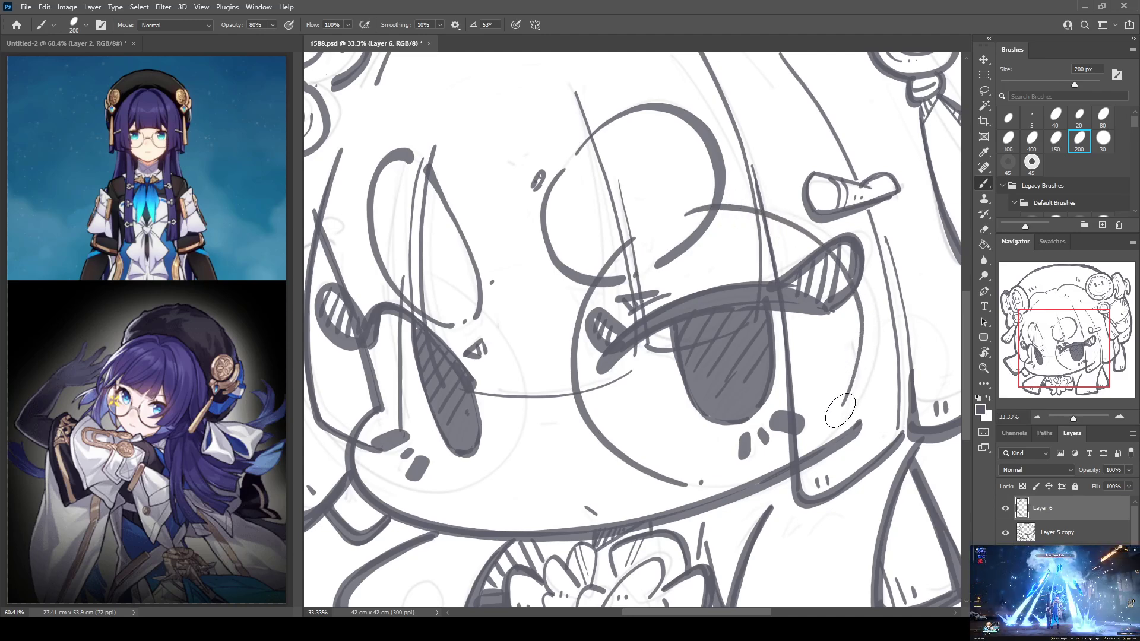
pyautogui.hotkey('ctrl', 'z')
pyautogui.moveTo(683, 215)
pyautogui.mouseDown()
pyautogui.moveTo(772, 213)
pyautogui.moveTo(872, 294)
pyautogui.moveTo(855, 395)
pyautogui.moveTo(808, 440)
pyautogui.mouseUp()
pyautogui.hotkey('ctrl', 'z')
pyautogui.moveTo(665, 225)
pyautogui.mouseDown()
pyautogui.moveTo(738, 208)
pyautogui.moveTo(855, 285)
pyautogui.moveTo(855, 398)
pyautogui.moveTo(819, 435)
pyautogui.mouseUp()
pyautogui.hotkey('ctrl', 'z')
pyautogui.moveTo(659, 245)
pyautogui.mouseDown()
pyautogui.moveTo(695, 209)
pyautogui.moveTo(755, 199)
pyautogui.moveTo(855, 276)
pyautogui.moveTo(820, 430)
pyautogui.mouseUp()
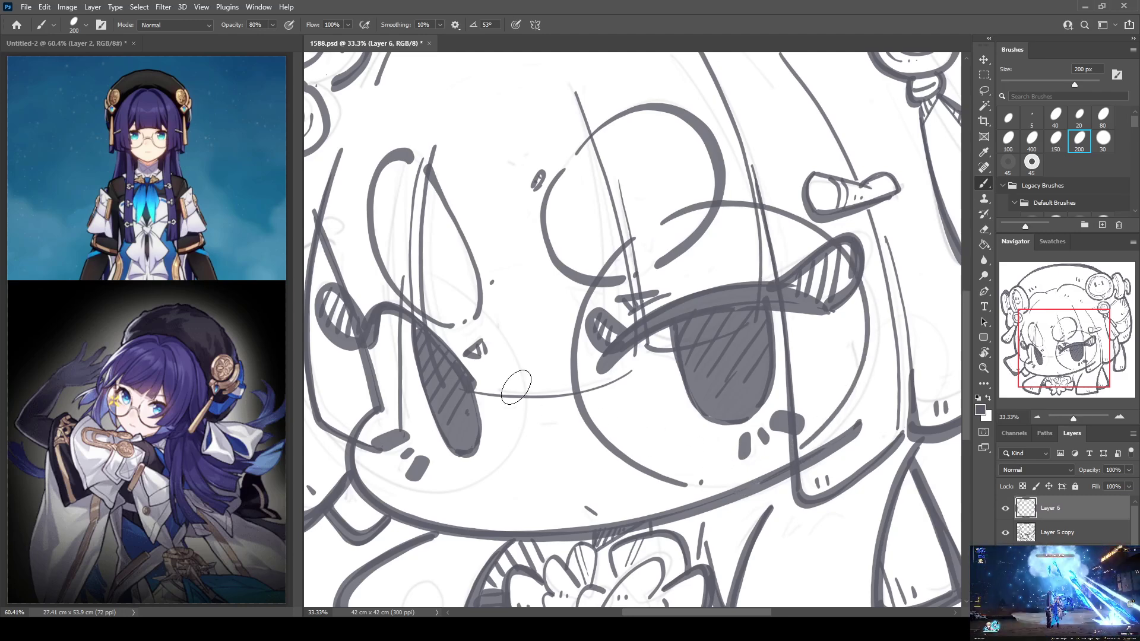
# Draw the upper and outer rim of the glasses lens around the smaller eye, undoing and repeating strokes
pyautogui.moveTo(351, 247); pyautogui.dragTo(362, 243)
pyautogui.moveTo(409, 226)
pyautogui.mouseDown()
pyautogui.moveTo(376, 229)
pyautogui.moveTo(355, 292)
pyautogui.moveTo(363, 357)
pyautogui.moveTo(396, 411)
pyautogui.moveTo(481, 458)
pyautogui.mouseUp()
pyautogui.hotkey('ctrl', 'z')
pyautogui.moveTo(472, 237)
pyautogui.mouseDown()
pyautogui.moveTo(437, 210)
pyautogui.moveTo(383, 232)
pyautogui.moveTo(362, 300)
pyautogui.moveTo(375, 391)
pyautogui.moveTo(414, 446)
pyautogui.moveTo(518, 469)
pyautogui.mouseUp()
pyautogui.hotkey('ctrl', 'z')
pyautogui.moveTo(521, 267)
pyautogui.mouseDown()
pyautogui.moveTo(460, 212)
pyautogui.moveTo(401, 214)
pyautogui.moveTo(357, 291)
pyautogui.moveTo(371, 386)
pyautogui.moveTo(419, 453)
pyautogui.moveTo(473, 482)
pyautogui.moveTo(553, 470)
pyautogui.moveTo(603, 386)
pyautogui.moveTo(532, 243)
pyautogui.moveTo(491, 209)
pyautogui.moveTo(463, 215)
pyautogui.moveTo(471, 231)
pyautogui.moveTo(462, 213)
pyautogui.moveTo(380, 213)
pyautogui.moveTo(354, 295)
pyautogui.moveTo(388, 401)
pyautogui.moveTo(452, 458)
pyautogui.moveTo(540, 460)
pyautogui.moveTo(577, 373)
pyautogui.moveTo(522, 254)
pyautogui.moveTo(376, 212)
pyautogui.moveTo(348, 298)
pyautogui.moveTo(399, 420)
pyautogui.moveTo(482, 472)
pyautogui.moveTo(520, 468)
pyautogui.moveTo(490, 227)
pyautogui.moveTo(400, 208)
pyautogui.moveTo(341, 279)
pyautogui.moveTo(363, 387)
pyautogui.moveTo(444, 456)
pyautogui.moveTo(522, 469)
pyautogui.mouseUp()
pyautogui.hotkey('ctrl', 'z')
pyautogui.hotkey('ctrl', 'z')
pyautogui.hotkey('ctrl', 'z')
pyautogui.hotkey('ctrl', 'z')
pyautogui.moveTo(558, 292)
pyautogui.mouseDown()
pyautogui.moveTo(444, 206)
pyautogui.moveTo(357, 245)
pyautogui.moveTo(365, 389)
pyautogui.moveTo(511, 472)
pyautogui.mouseUp()
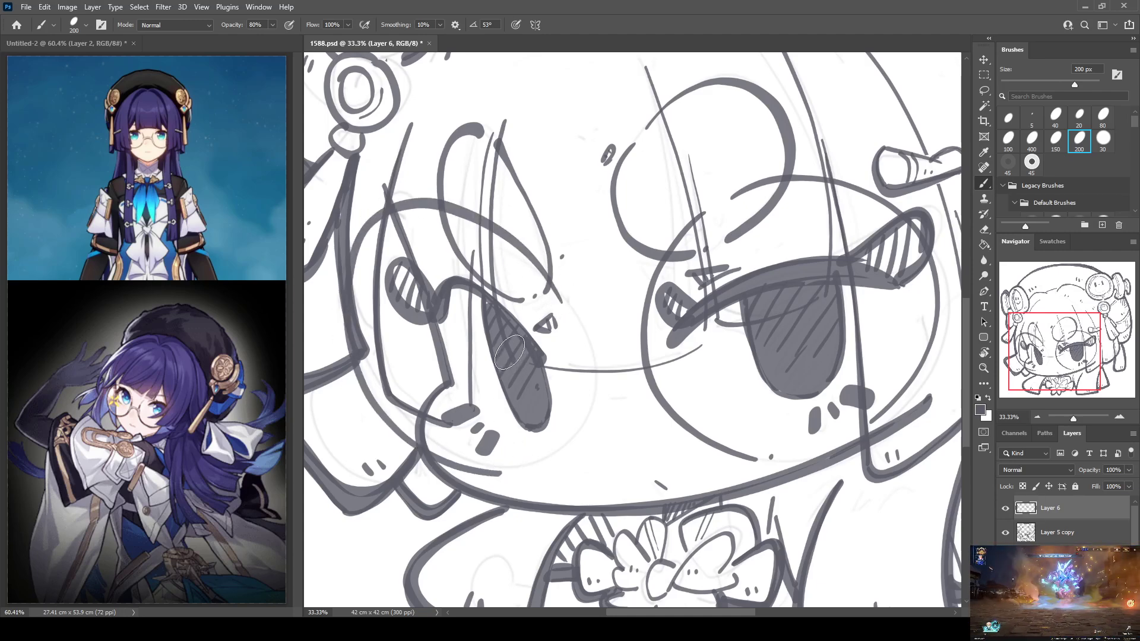
# Refine the upper rim of the smaller eye's lens and add its lower arc near the cheek
pyautogui.hotkey('ctrl', 'z')
pyautogui.moveTo(581, 330)
pyautogui.mouseDown()
pyautogui.moveTo(518, 237)
pyautogui.moveTo(425, 200)
pyautogui.moveTo(359, 251)
pyautogui.moveTo(363, 350)
pyautogui.moveTo(423, 436)
pyautogui.moveTo(556, 429)
pyautogui.mouseUp()
pyautogui.hotkey('ctrl', 'z')
pyautogui.moveTo(585, 332)
pyautogui.mouseDown()
pyautogui.moveTo(563, 280)
pyautogui.moveTo(475, 204)
pyautogui.moveTo(369, 218)
pyautogui.moveTo(355, 330)
pyautogui.moveTo(434, 453)
pyautogui.mouseUp()
pyautogui.hotkey('ctrl', 'z')
pyautogui.moveTo(593, 354)
pyautogui.mouseDown()
pyautogui.moveTo(532, 255)
pyautogui.moveTo(356, 261)
pyautogui.moveTo(469, 468)
pyautogui.moveTo(604, 390)
pyautogui.moveTo(523, 229)
pyautogui.moveTo(362, 277)
pyautogui.moveTo(511, 493)
pyautogui.moveTo(594, 380)
pyautogui.moveTo(512, 225)
pyautogui.moveTo(355, 282)
pyautogui.moveTo(498, 478)
pyautogui.moveTo(594, 371)
pyautogui.moveTo(546, 309)
pyautogui.mouseUp()
pyautogui.hotkey('ctrl', 'z')
pyautogui.hotkey('ctrl', 'z')
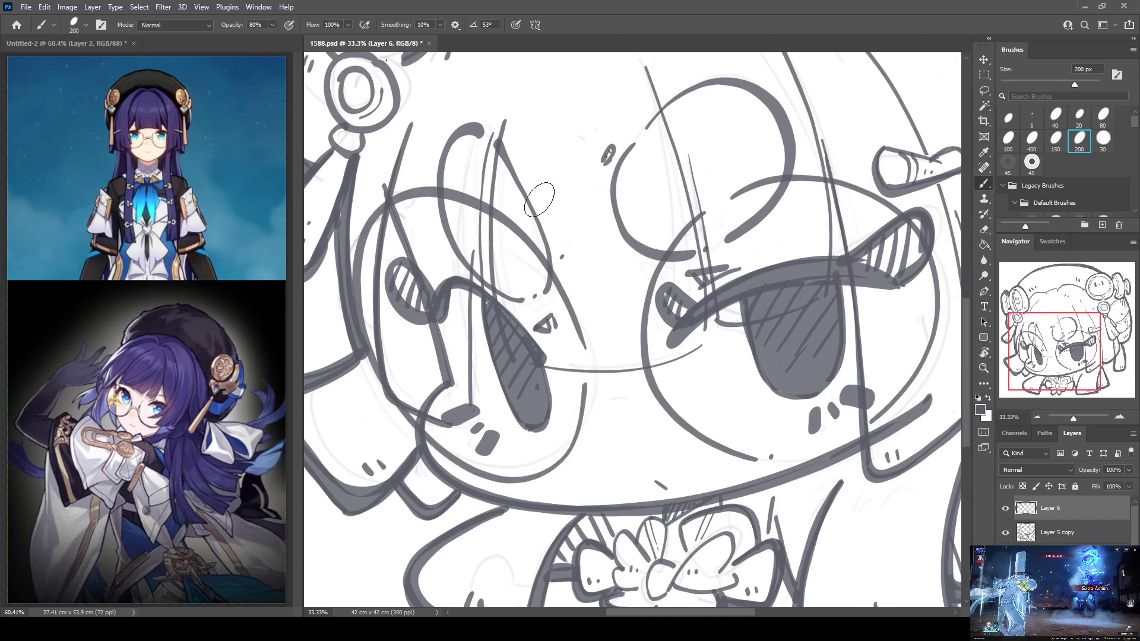
# Show the whole drawing and reset the canvas rotation
pyautogui.scroll(-5, 464, 198)
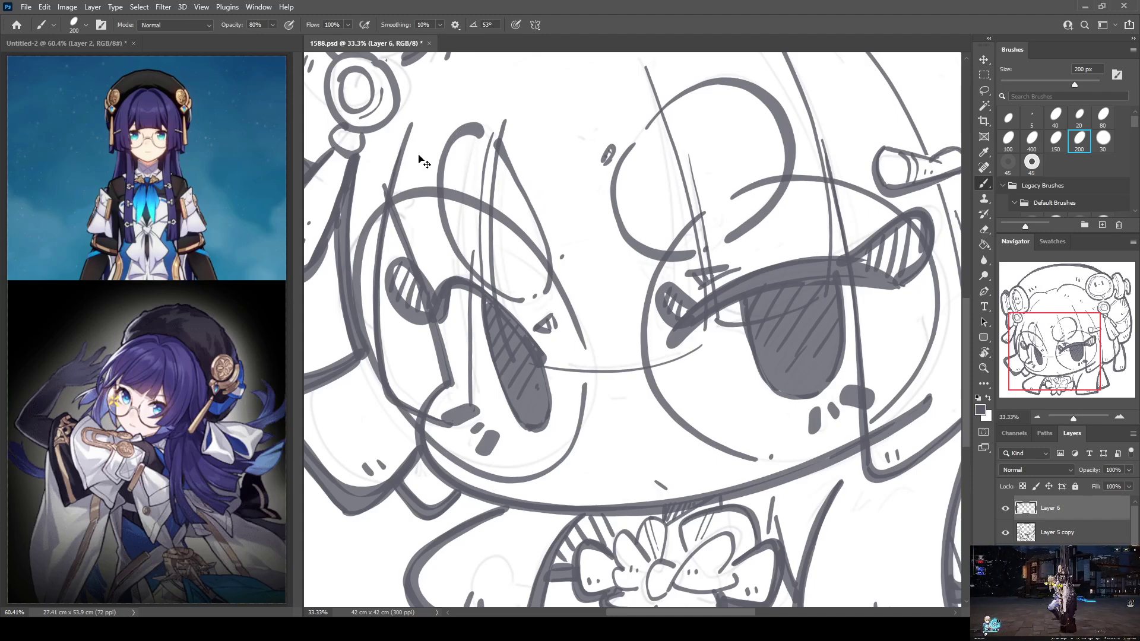
pyautogui.hotkey('ctrl', '+')
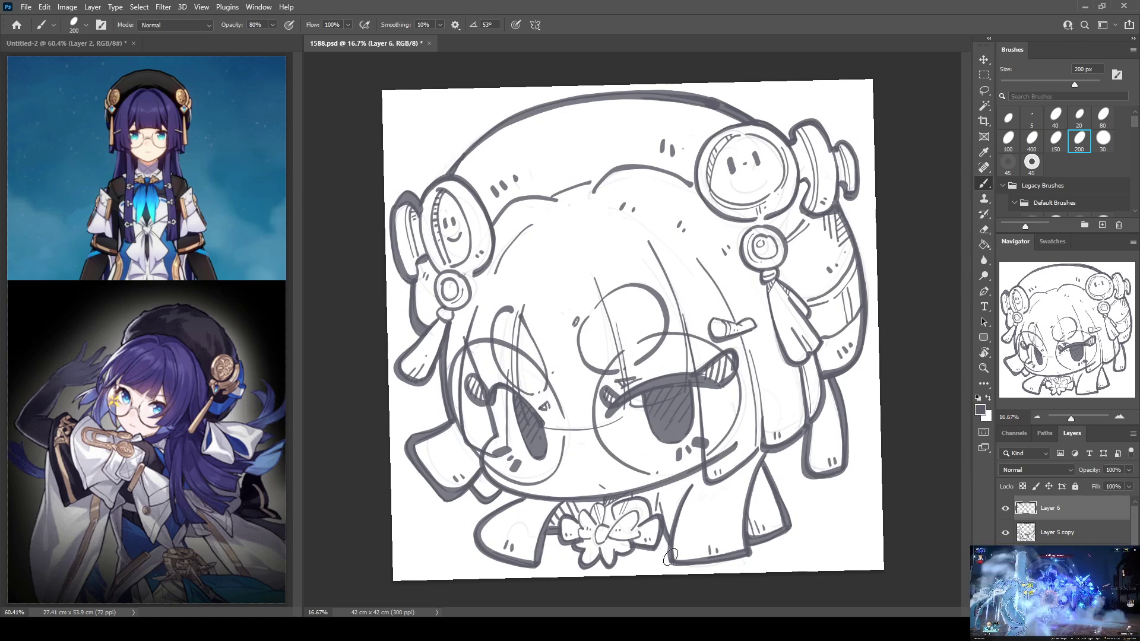
pyautogui.press('r')
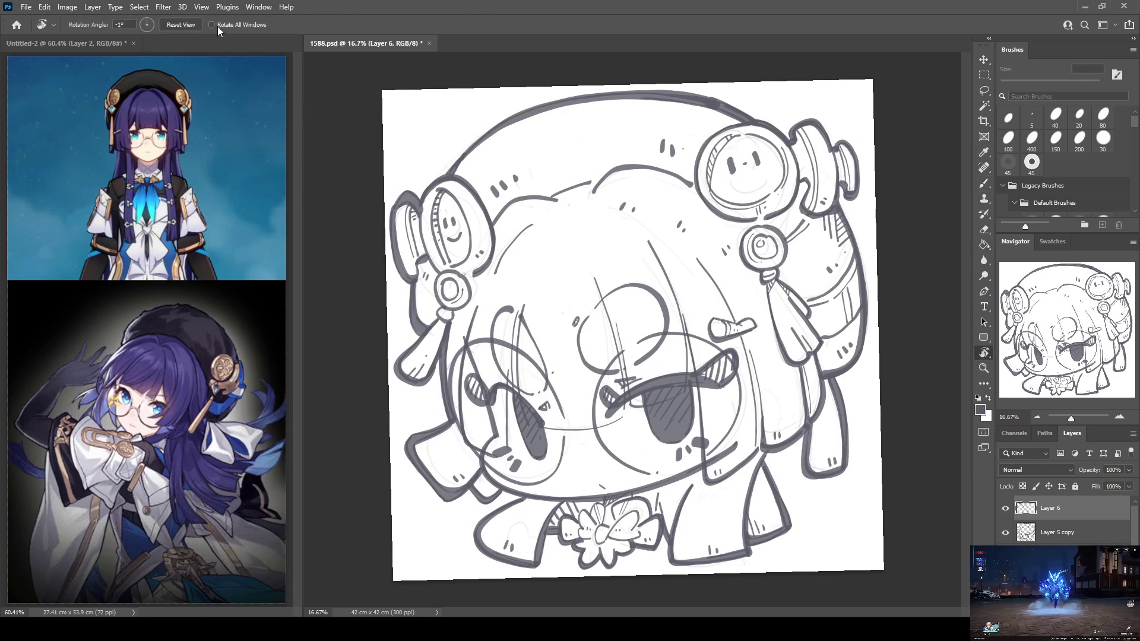
pyautogui.click(180, 25)
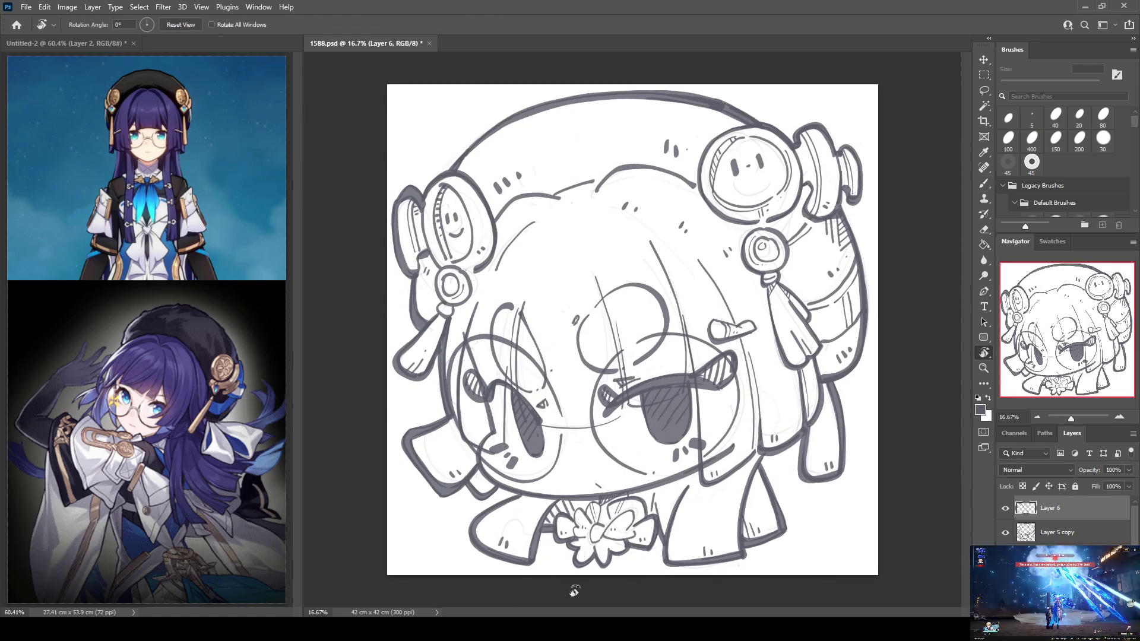
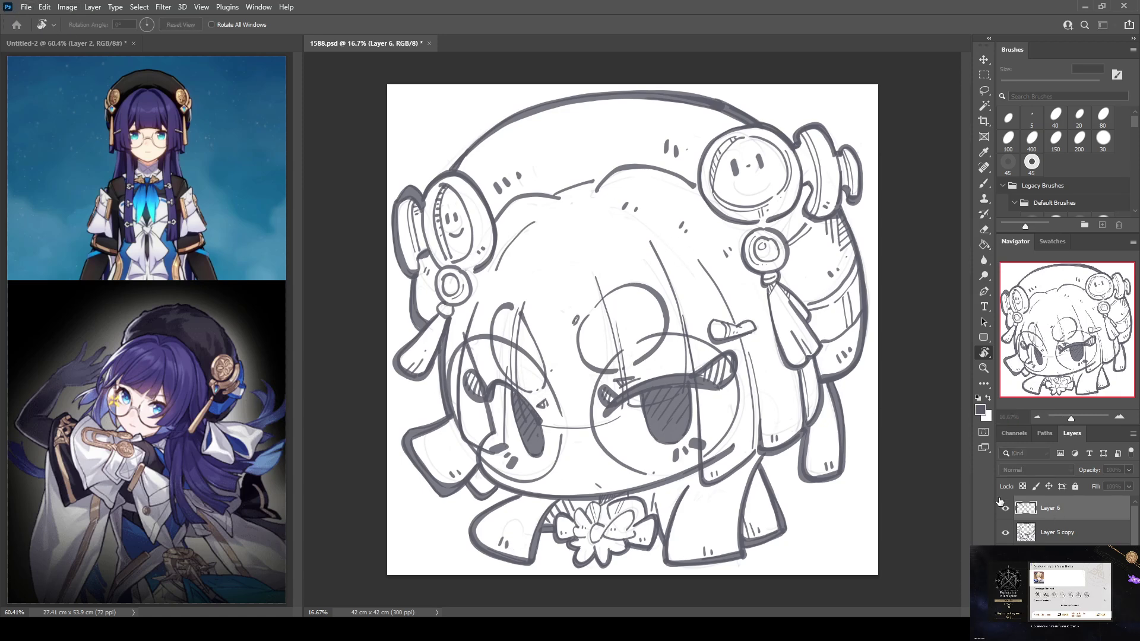
# Switch to the document with the game screenshot and set the brush size to 100 px
pyautogui.click(1010, 561)
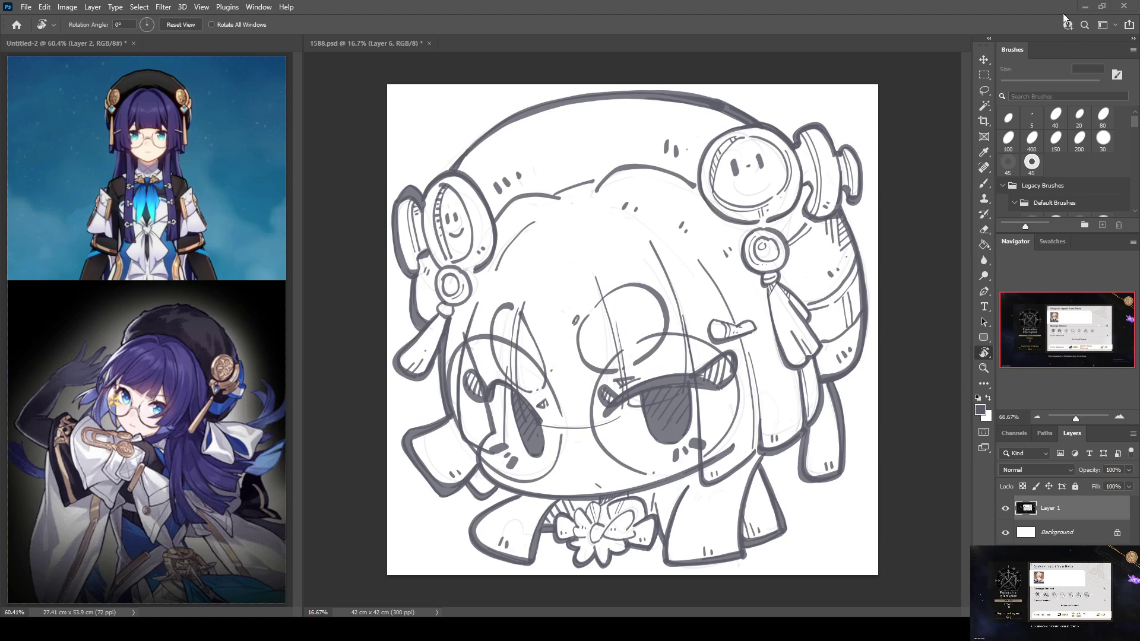
pyautogui.press('b')
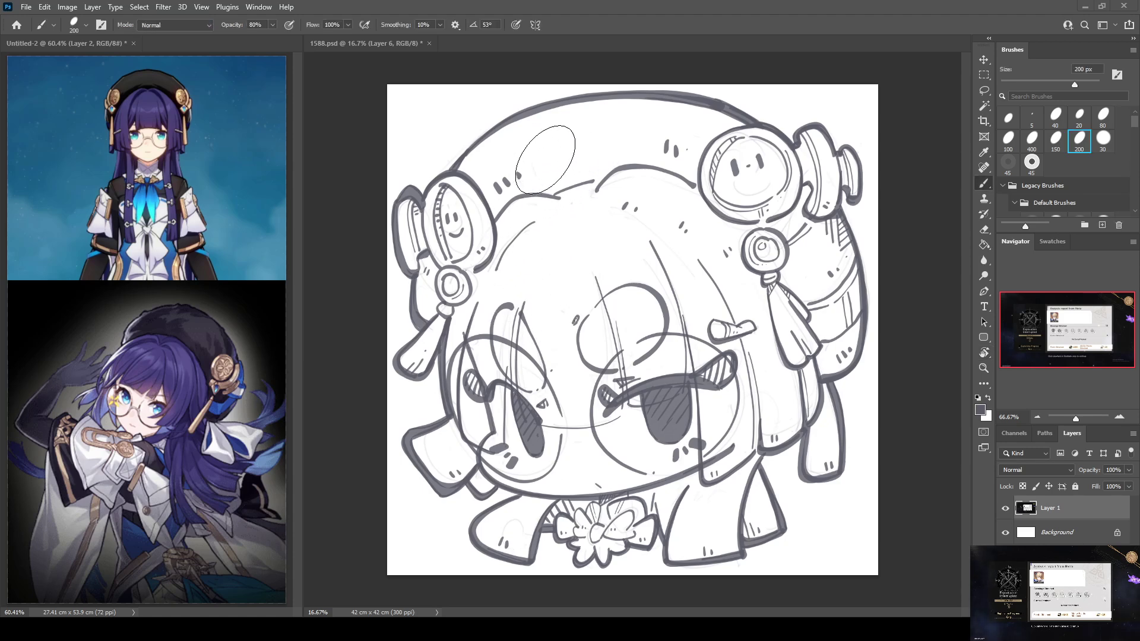
pyautogui.press('[')
pyautogui.press('[')
pyautogui.press('[')
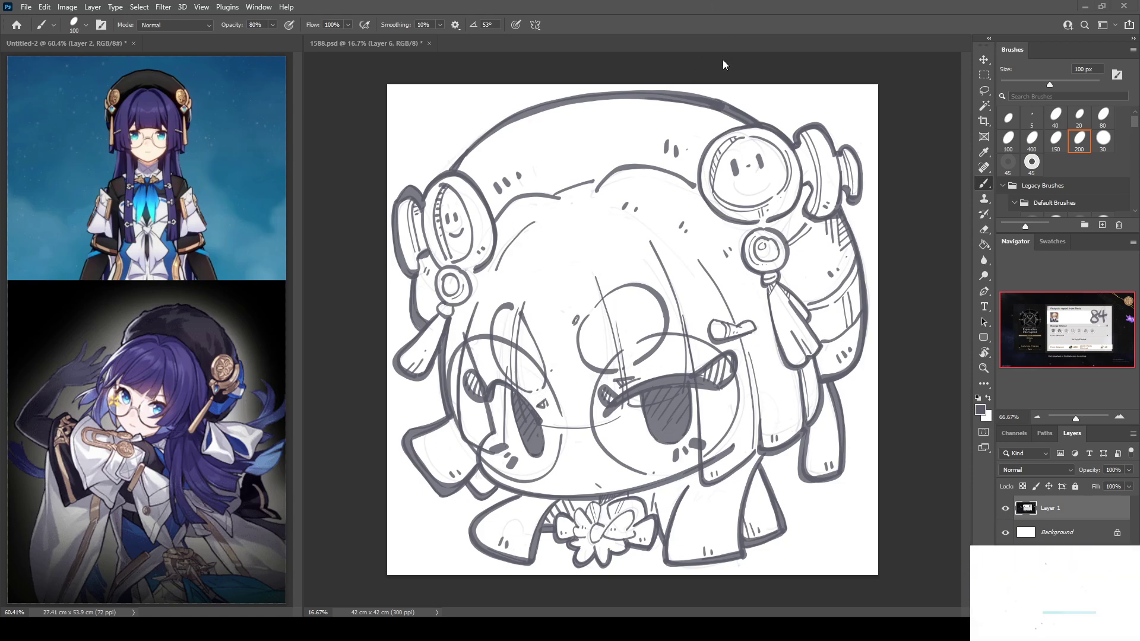
# Return to 1588.psd, save it, and duplicate Layer 6 and Layer 5 copy
pyautogui.click(703, 69)
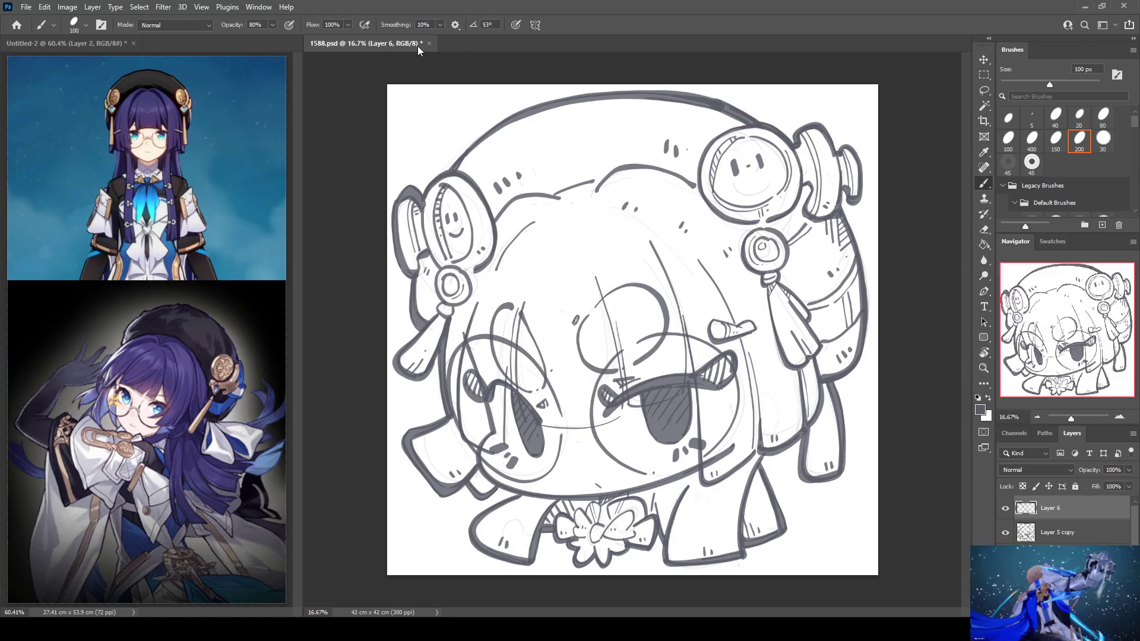
pyautogui.hotkey('ctrl', 's')
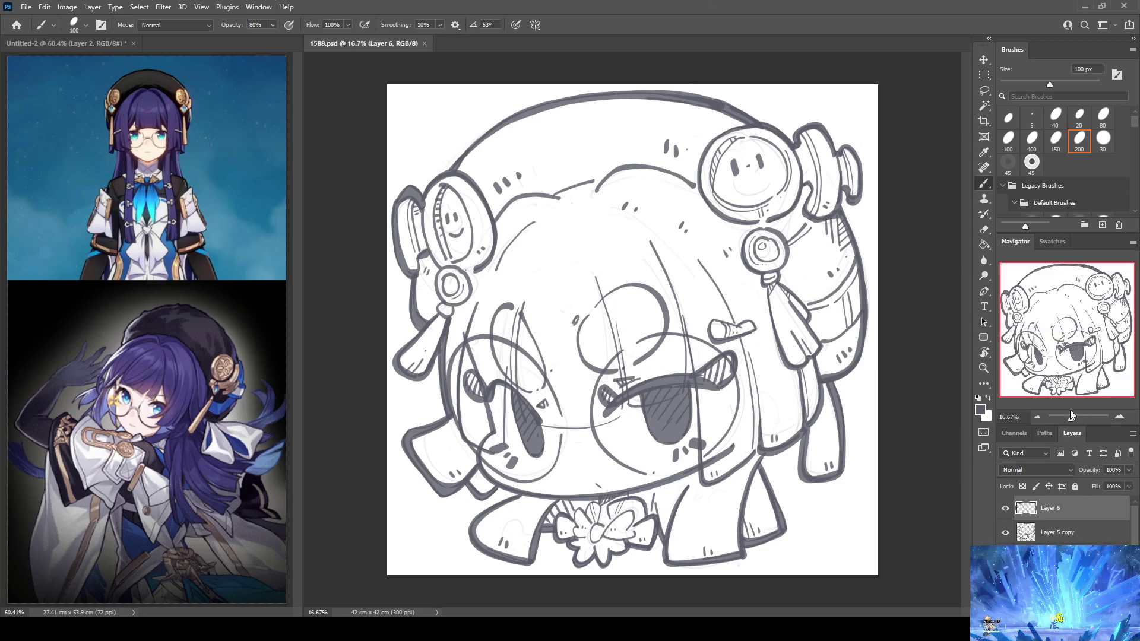
pyautogui.keyDown('shift'); pyautogui.click(1024, 537); pyautogui.keyUp('shift')
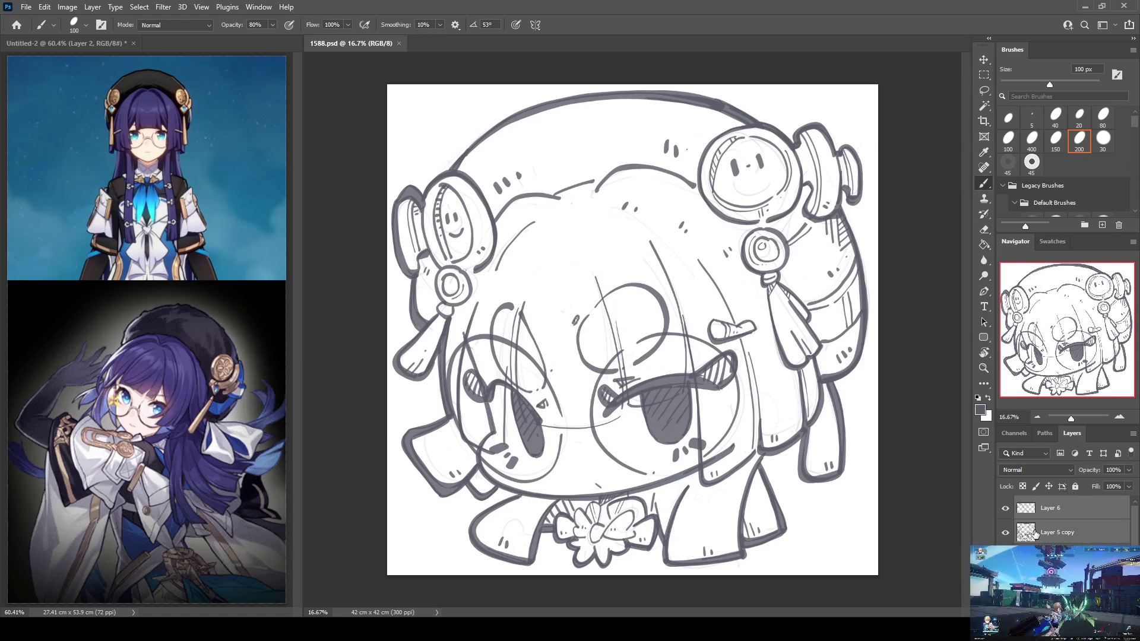
pyautogui.hotkey('ctrl', 'j')
pyautogui.hotkey('ctrl', 'e')
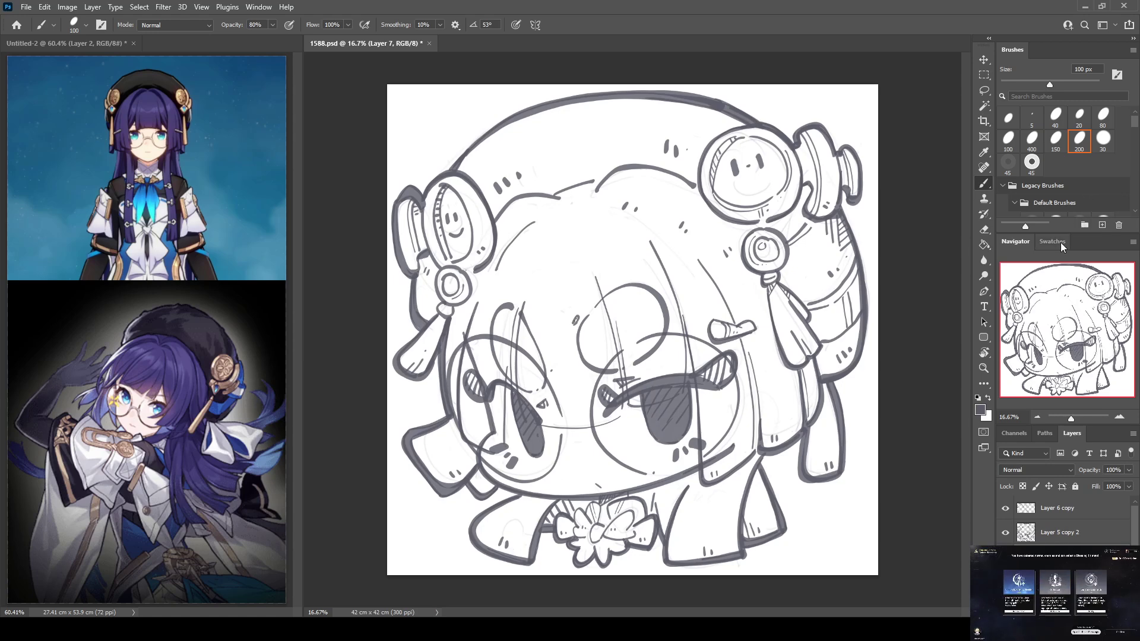
# Fill Layer 7 beneath the duplicated line art with the pale cream swatch
pyautogui.click(1053, 242)
pyautogui.click(1065, 281)
pyautogui.press('g')
pyautogui.click(673, 333)
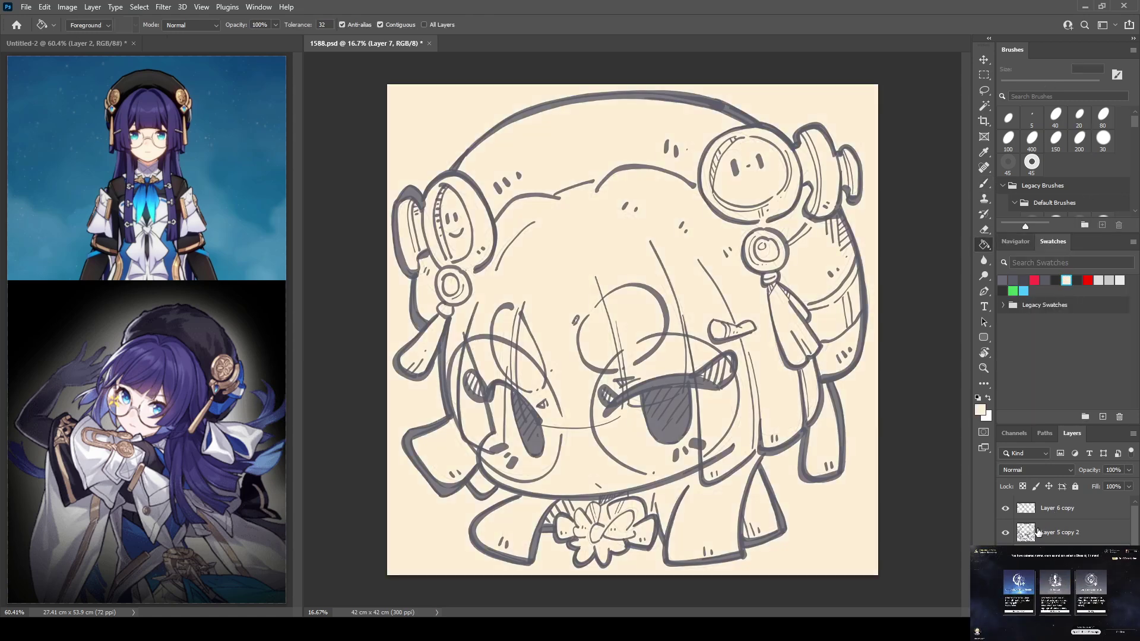
# Recolor the Layer 5 copy 2 line art dark purple-gray using a filled new layer clipped and merged into it
pyautogui.click(1040, 535)
pyautogui.hotkey('ctrl', 'shift', 'alt', 'n')
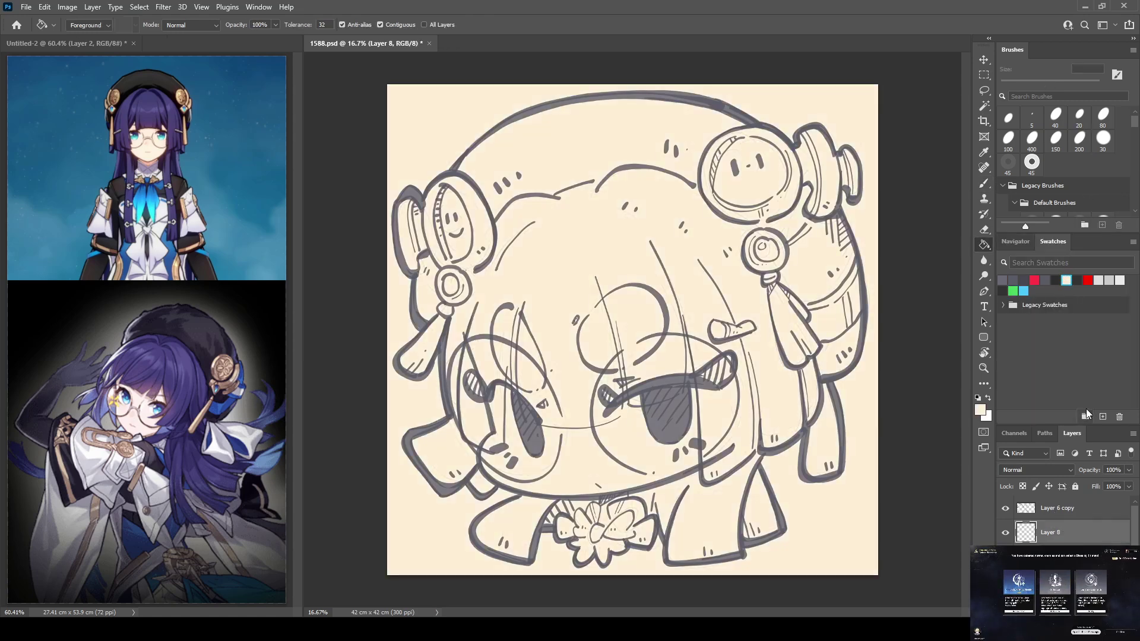
pyautogui.click(1023, 280)
pyautogui.click(806, 336)
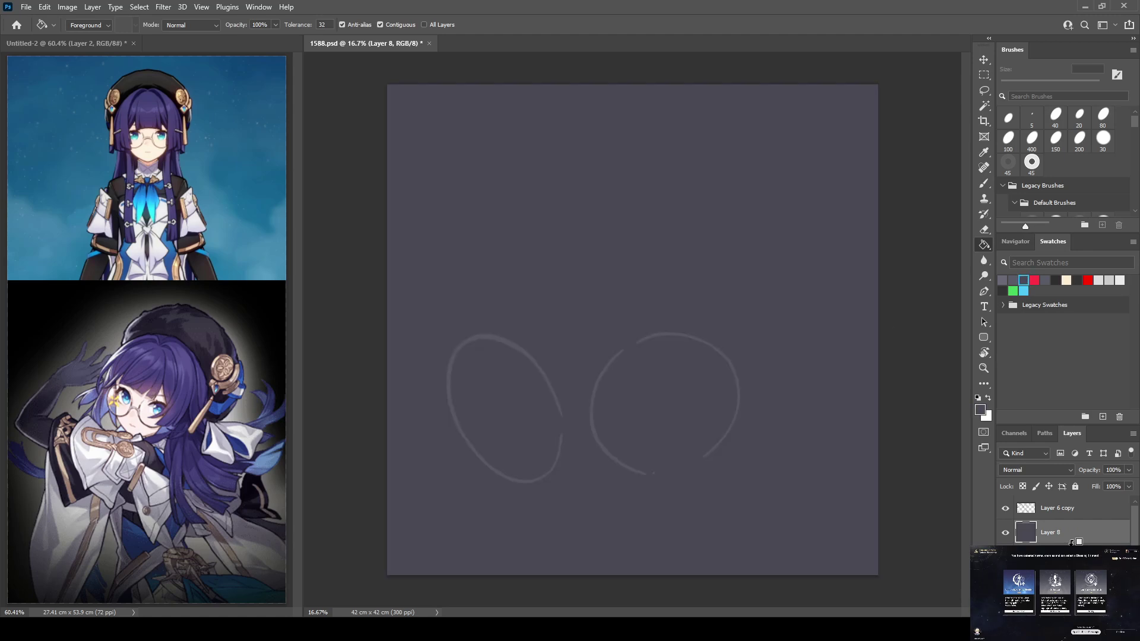
pyautogui.moveTo(1075, 541); pyautogui.dragTo(1074, 545)
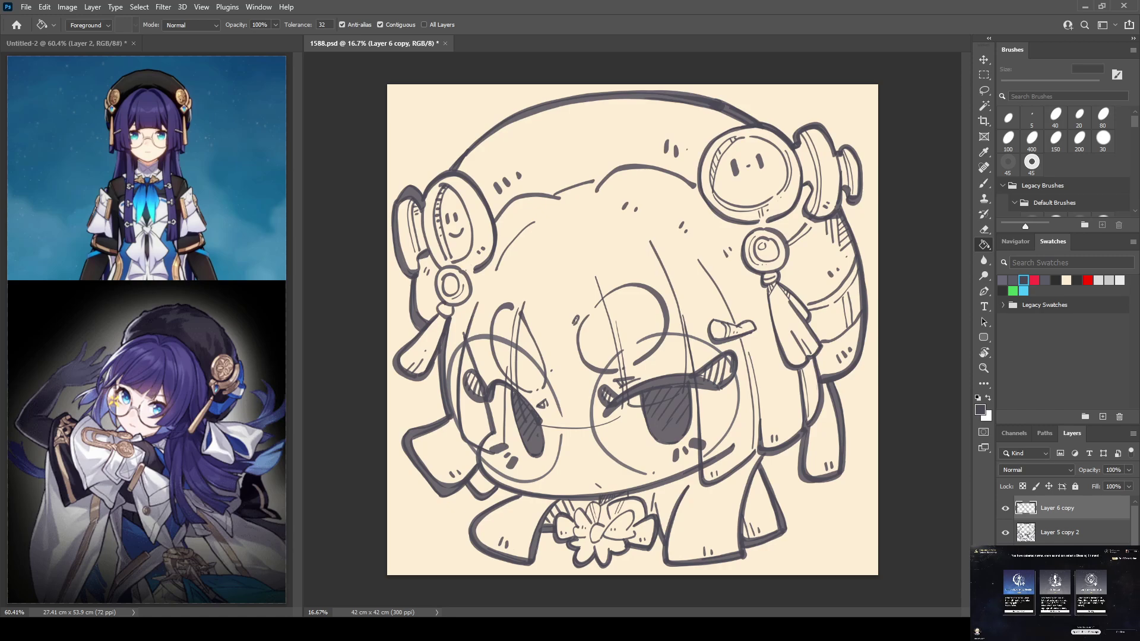
# Recolor the glasses on Layer 6 copy dark purple-gray with a filled clipping layer, merging it down
pyautogui.hotkey('ctrl', 'shift', 'alt', 'n')
pyautogui.click(658, 382)
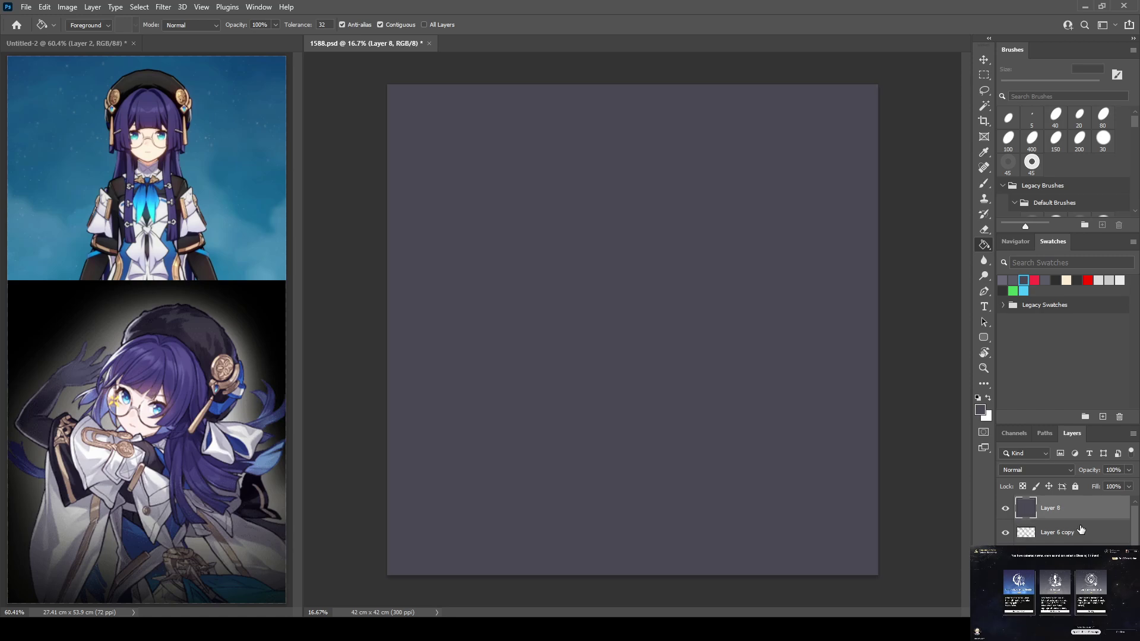
pyautogui.keyDown('alt'); pyautogui.click(1060, 527); pyautogui.keyUp('alt')
pyautogui.hotkey('ctrl', 'e')
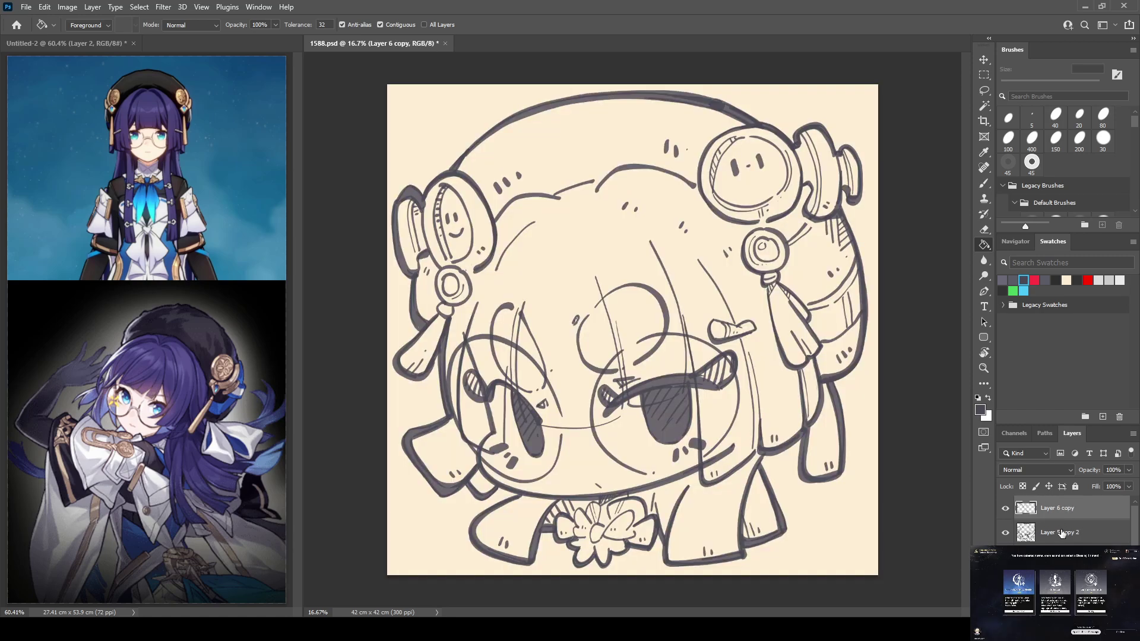
# On Layer 7, paint pale pink patches around the smaller eye, forehead mark and larger eye's inner corner with a 700 px brush
pyautogui.hotkey('alt', '[')
pyautogui.press('i')
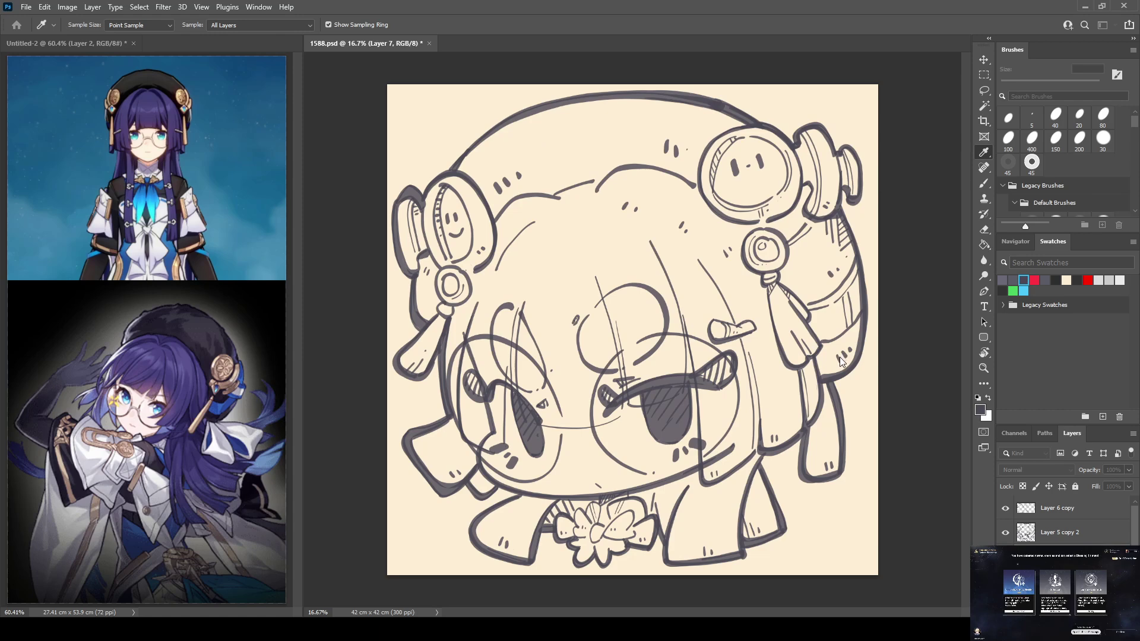
pyautogui.press('b')
pyautogui.press(']')
pyautogui.press(']')
pyautogui.press(']')
pyautogui.press(']')
pyautogui.press(']')
pyautogui.press(']')
pyautogui.press(']')
pyautogui.press(']')
pyautogui.press(']')
pyautogui.press(']')
pyautogui.moveTo(484, 375); pyautogui.dragTo(541, 389)
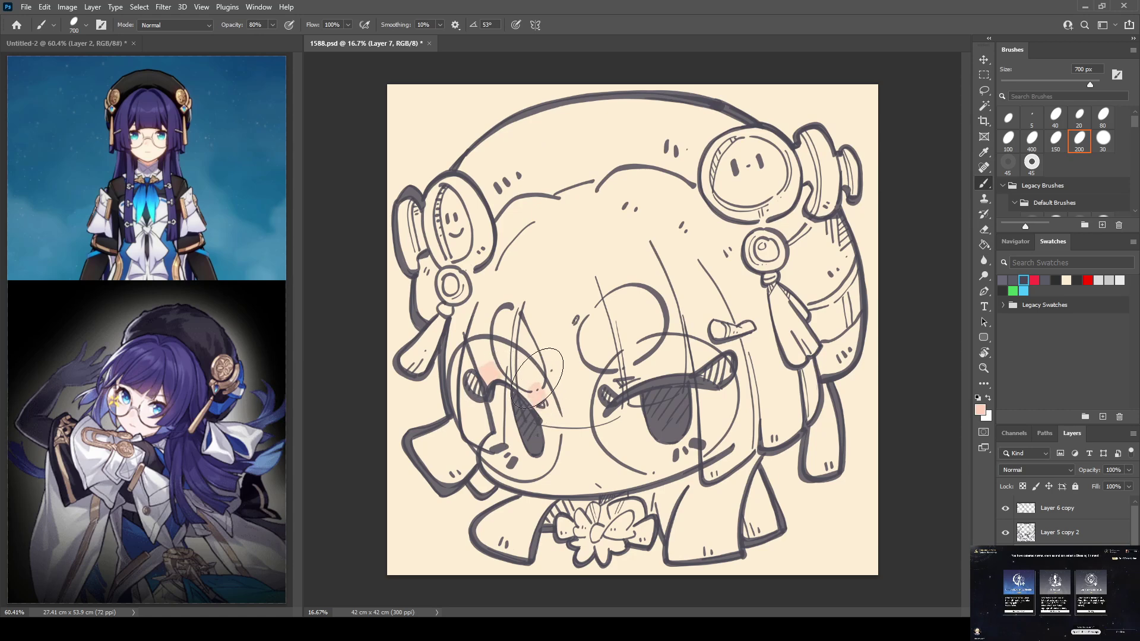
pyautogui.click(579, 311)
pyautogui.click(613, 380)
# Paint pale pink blush around the larger eye's outer corner and on the cheek below it
pyautogui.click(715, 360)
pyautogui.moveTo(735, 372); pyautogui.dragTo(742, 401)
pyautogui.click(730, 442)
pyautogui.moveTo(698, 470); pyautogui.dragTo(675, 465)
pyautogui.click(579, 451)
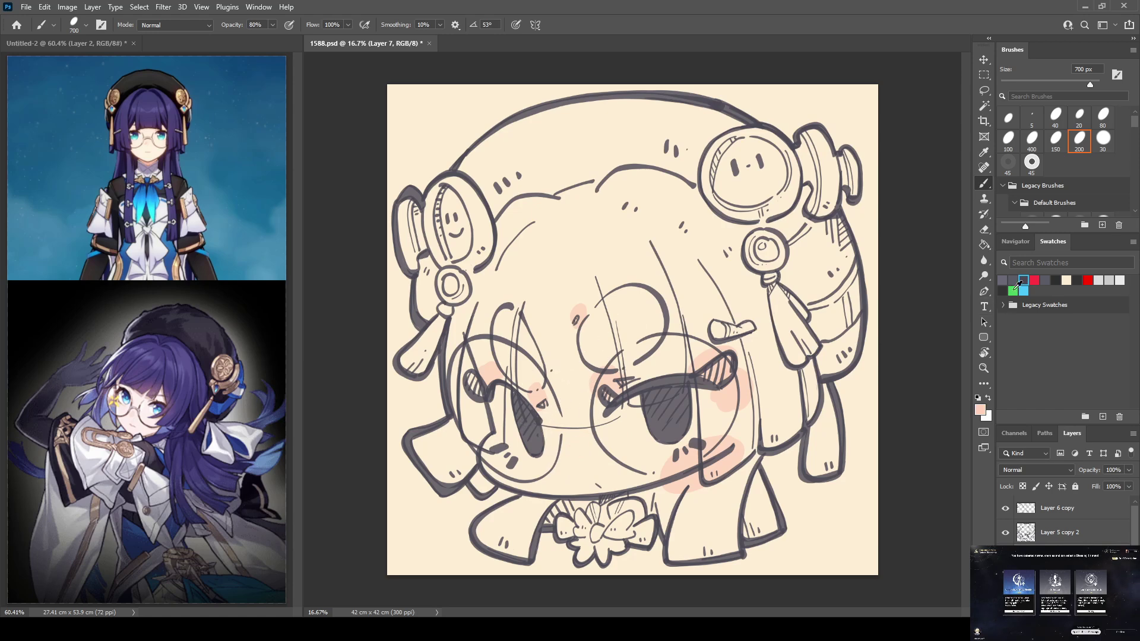
# Add soft pale pink blush to the cheek below the smaller eye
pyautogui.click(1015, 241)
pyautogui.click(499, 460)
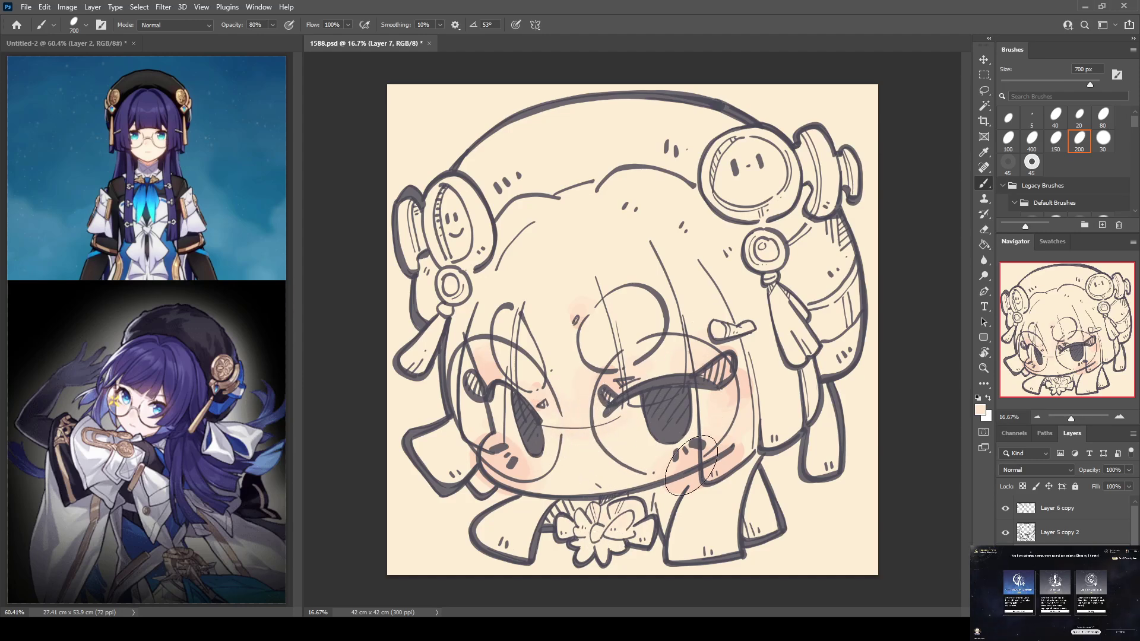
pyautogui.moveTo(540, 485); pyautogui.dragTo(519, 469)
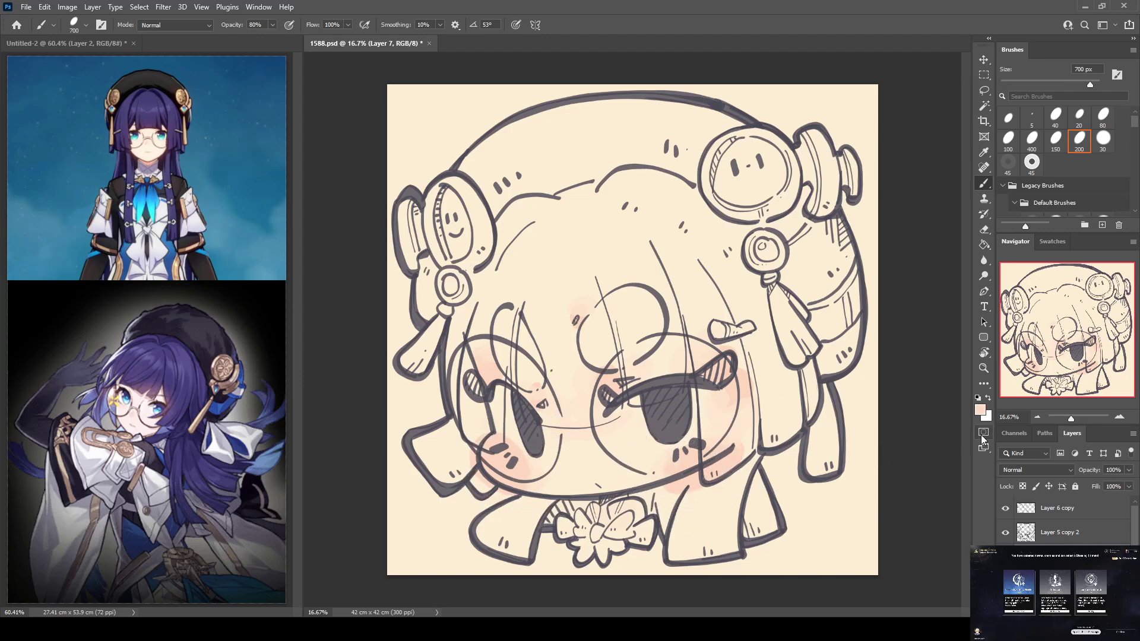
# Deepen the blush on both cheeks and around the eye corners with a stronger pink
pyautogui.press('i')
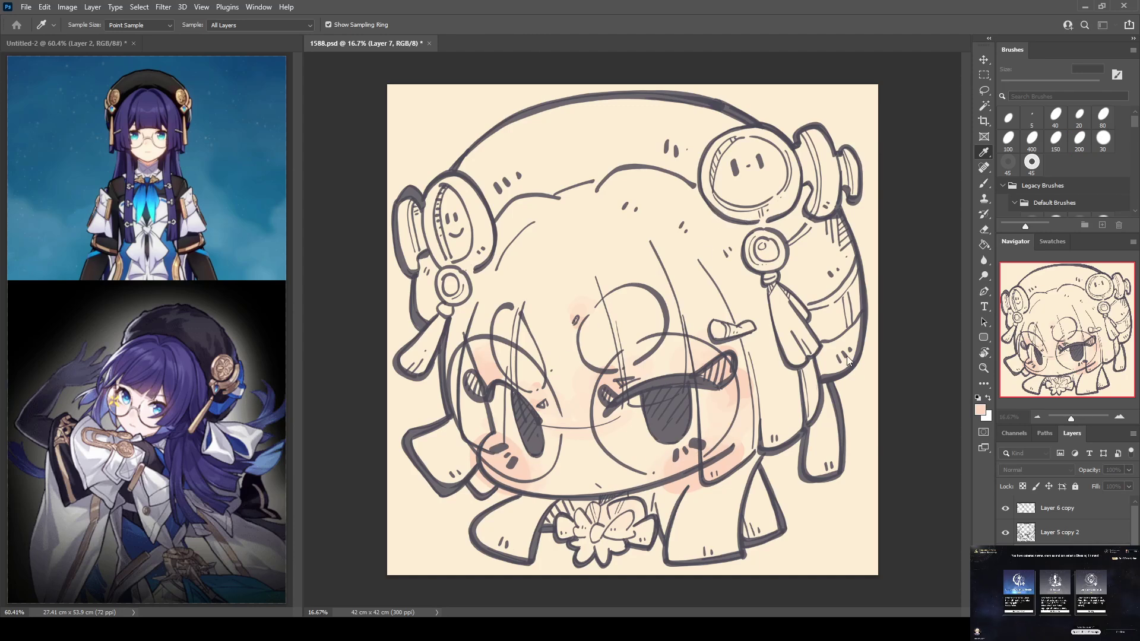
pyautogui.click(984, 183)
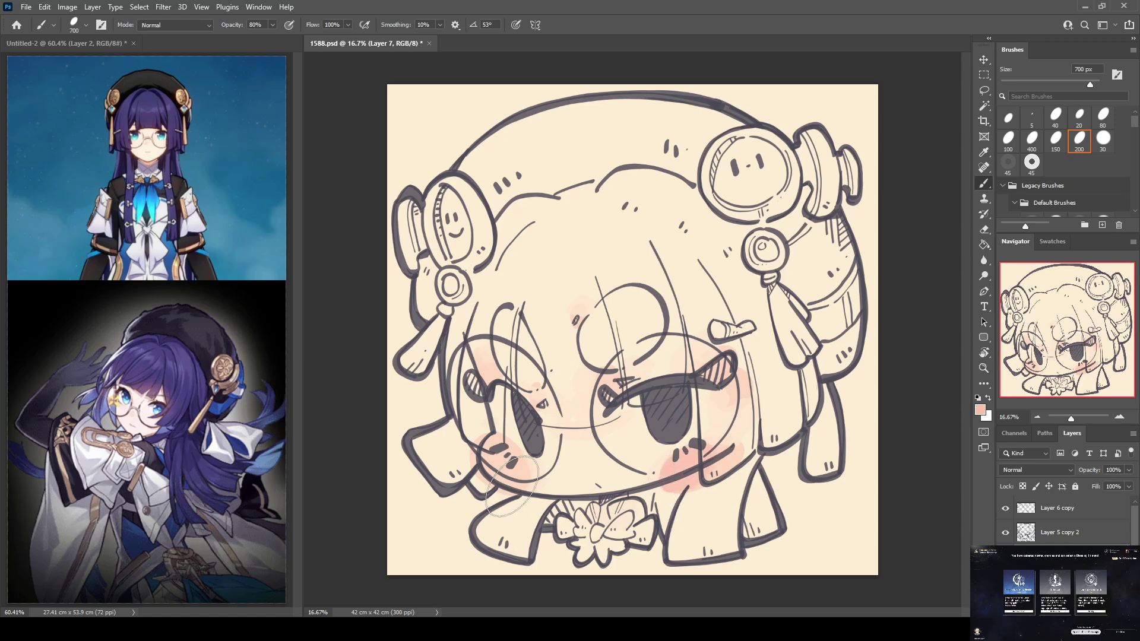
pyautogui.moveTo(492, 469); pyautogui.dragTo(500, 475)
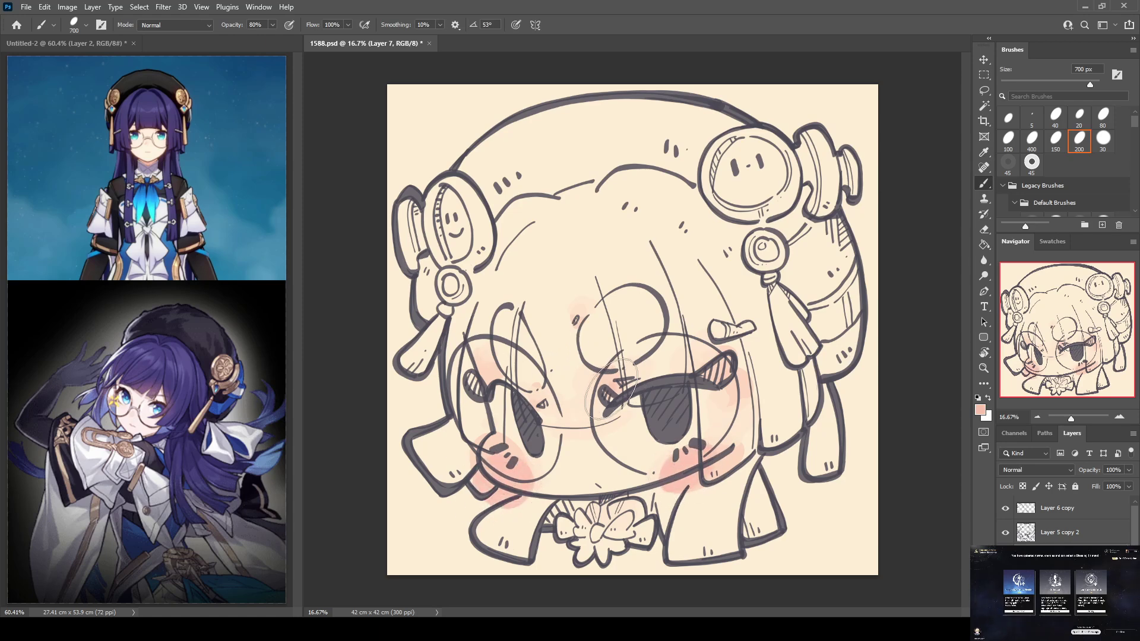
pyautogui.moveTo(618, 399)
pyautogui.mouseDown()
pyautogui.moveTo(532, 401)
pyautogui.moveTo(546, 407)
pyautogui.moveTo(484, 383)
pyautogui.mouseUp()
pyautogui.moveTo(704, 360)
pyautogui.mouseDown()
pyautogui.moveTo(746, 356)
pyautogui.moveTo(712, 416)
pyautogui.moveTo(742, 374)
pyautogui.moveTo(733, 386)
pyautogui.mouseUp()
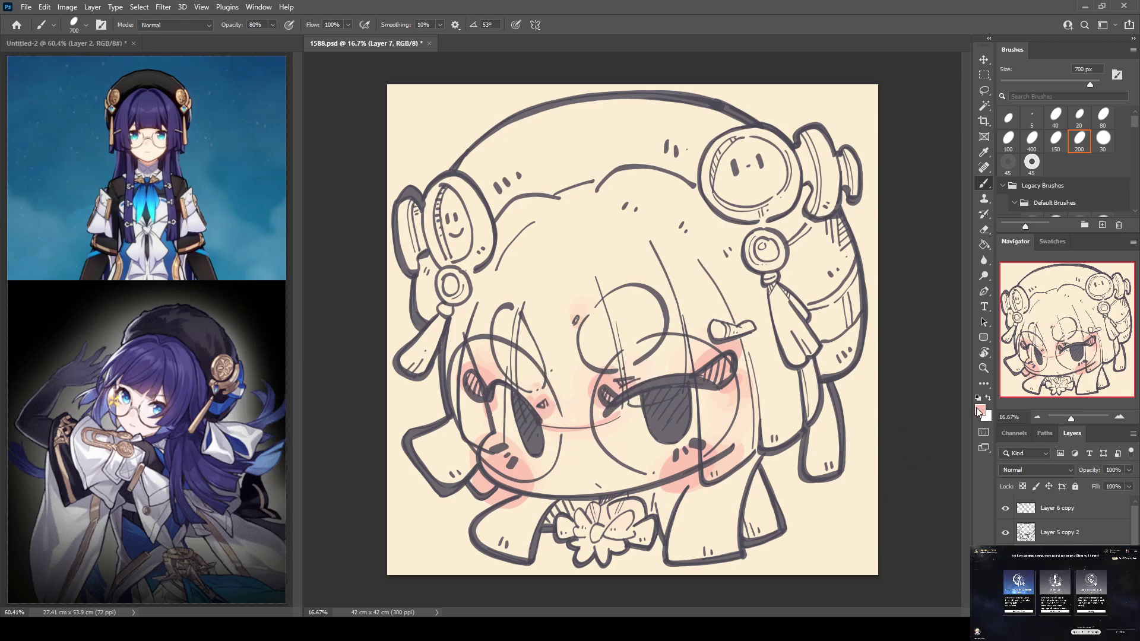
# Paint pink blush on the neck above the collar bow and deepen it, along with the smaller eye's cheek, using a stronger pink
pyautogui.moveTo(631, 494); pyautogui.dragTo(627, 507)
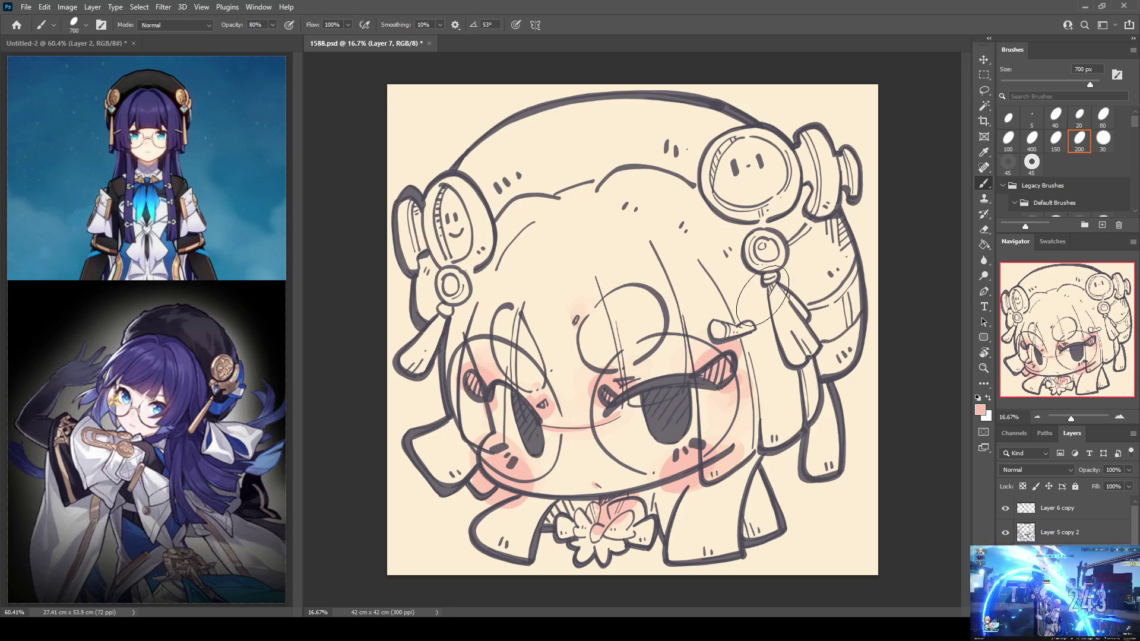
pyautogui.press('alt')
pyautogui.press('i')
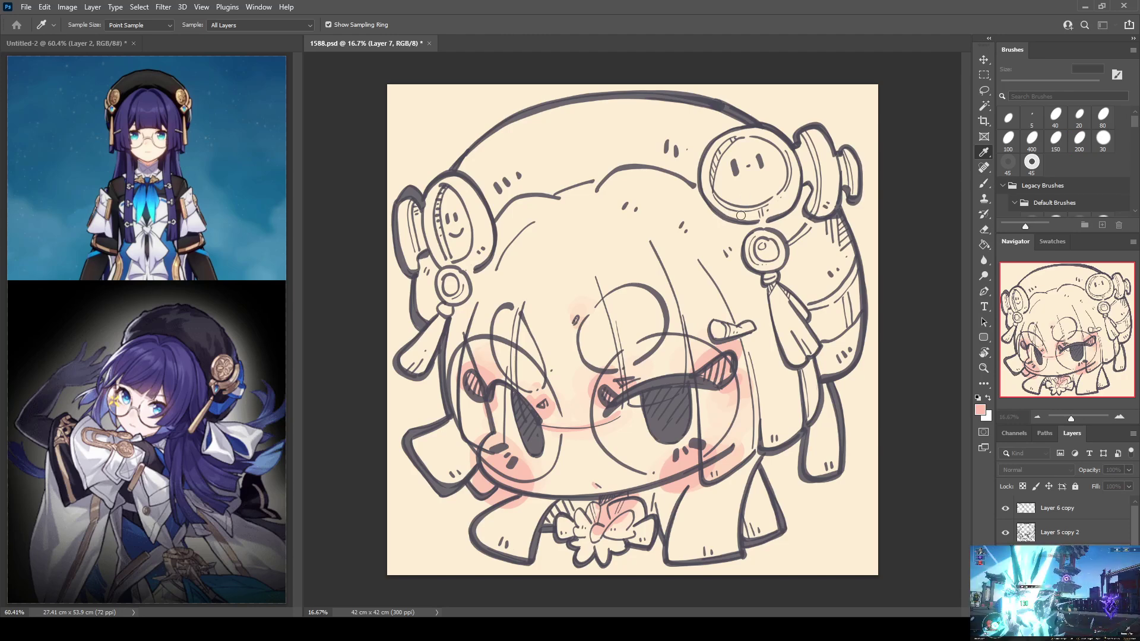
pyautogui.press('b')
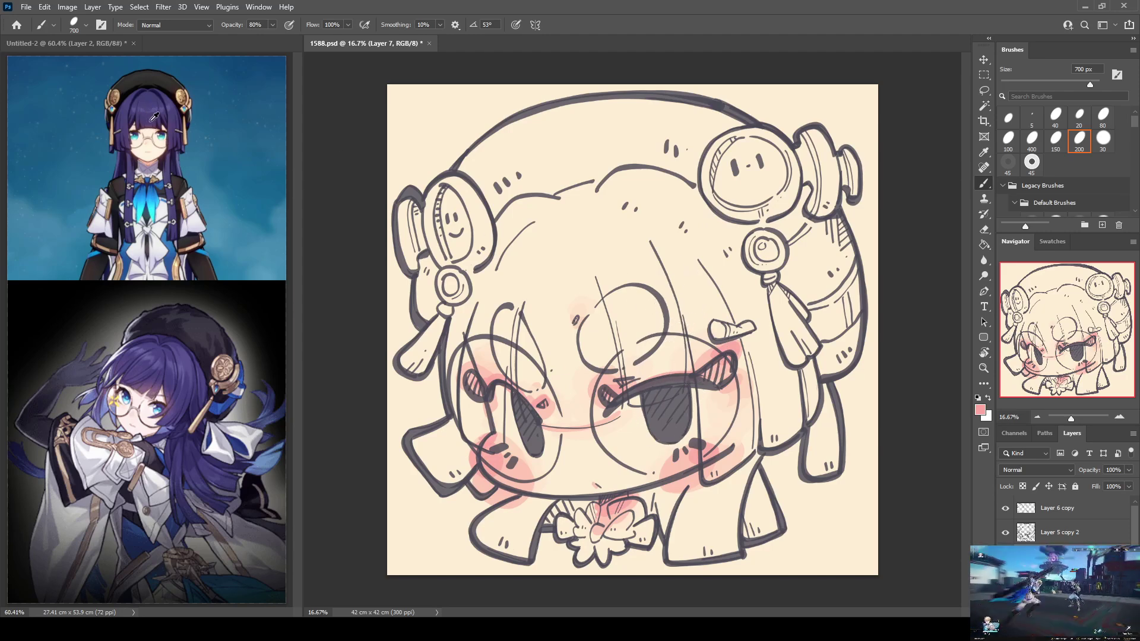
# Sample purple from the reference character's hair and block in the hair beside the smaller eye, its lower locks and the adjoining bangs
pyautogui.press('i')
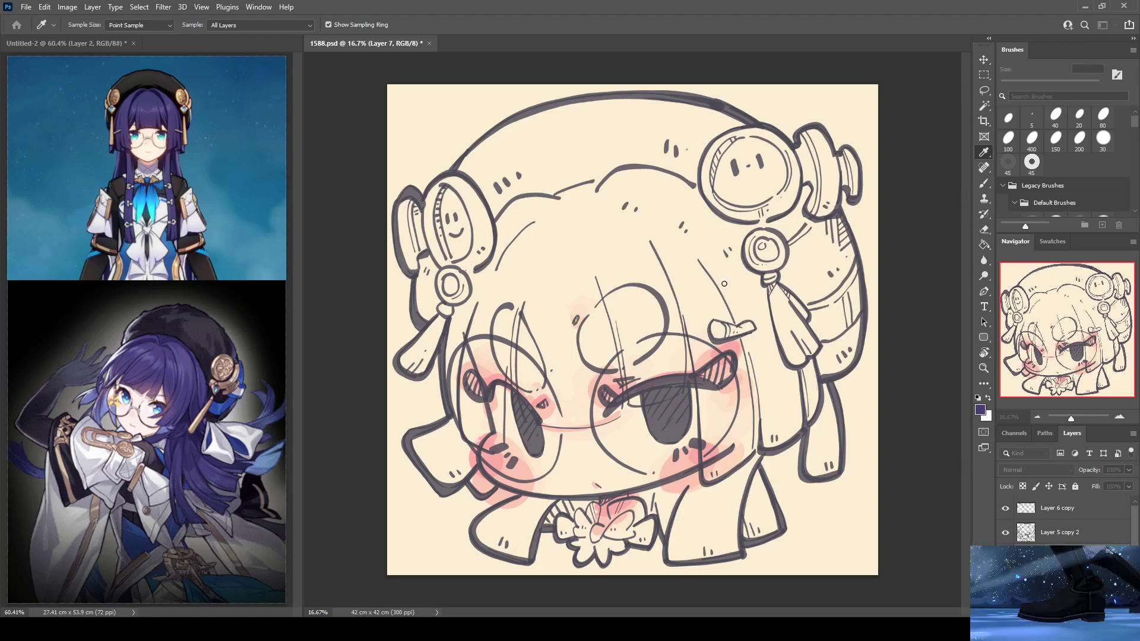
pyautogui.press('b')
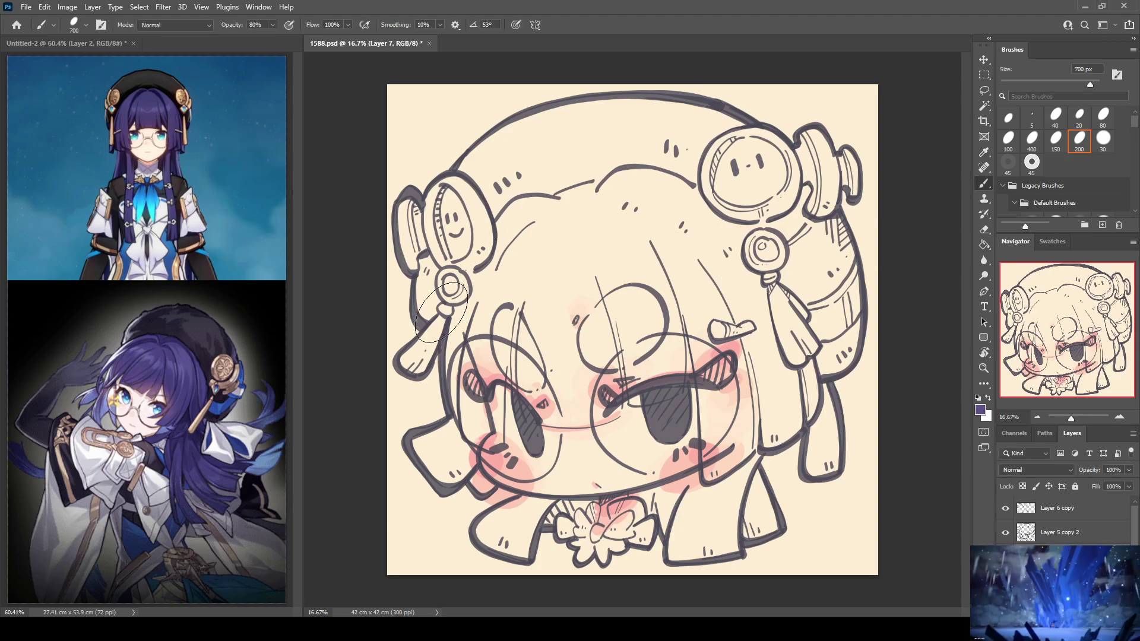
pyautogui.moveTo(464, 294)
pyautogui.mouseDown()
pyautogui.moveTo(451, 342)
pyautogui.moveTo(488, 434)
pyautogui.moveTo(475, 332)
pyautogui.moveTo(511, 321)
pyautogui.moveTo(496, 438)
pyautogui.moveTo(503, 267)
pyautogui.moveTo(457, 350)
pyautogui.moveTo(428, 451)
pyautogui.moveTo(450, 434)
pyautogui.moveTo(469, 504)
pyautogui.moveTo(526, 545)
pyautogui.moveTo(518, 524)
pyautogui.moveTo(547, 505)
pyautogui.moveTo(532, 520)
pyautogui.moveTo(593, 507)
pyautogui.moveTo(545, 490)
pyautogui.mouseUp()
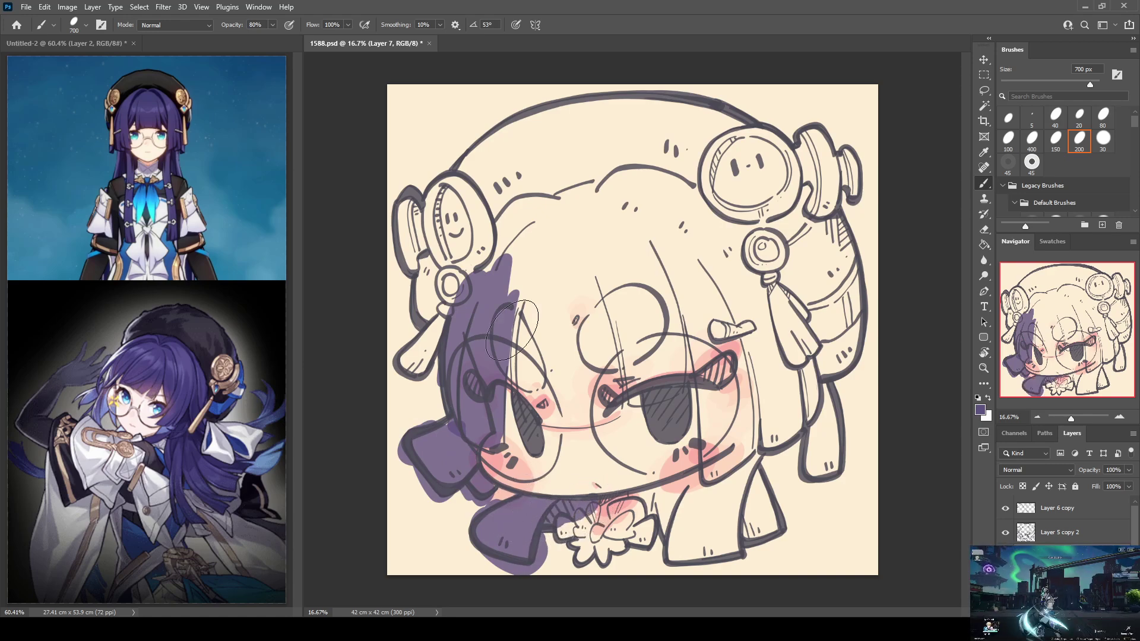
pyautogui.moveTo(506, 241)
pyautogui.mouseDown()
pyautogui.moveTo(482, 266)
pyautogui.moveTo(531, 205)
pyautogui.moveTo(514, 295)
pyautogui.moveTo(545, 282)
pyautogui.moveTo(504, 311)
pyautogui.moveTo(502, 351)
pyautogui.moveTo(521, 355)
pyautogui.moveTo(542, 337)
pyautogui.moveTo(549, 399)
pyautogui.moveTo(525, 375)
pyautogui.moveTo(528, 401)
pyautogui.moveTo(558, 413)
pyautogui.moveTo(615, 410)
pyautogui.moveTo(592, 352)
pyautogui.moveTo(547, 375)
pyautogui.mouseUp()
pyautogui.moveTo(557, 335)
pyautogui.mouseDown()
pyautogui.moveTo(573, 237)
pyautogui.moveTo(568, 194)
pyautogui.moveTo(570, 242)
pyautogui.moveTo(608, 314)
pyautogui.moveTo(606, 351)
pyautogui.moveTo(634, 380)
pyautogui.mouseUp()
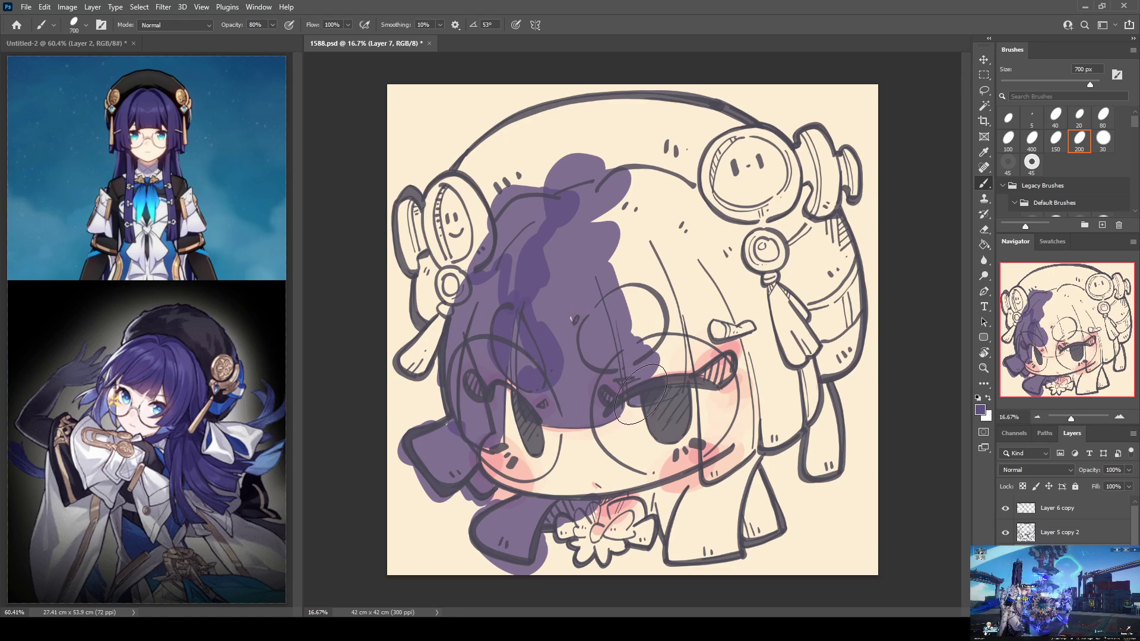
# Fill the remaining bangs, the side hair by the larger eye and the lower locks with the base purple, and save the file
pyautogui.moveTo(672, 381)
pyautogui.mouseDown()
pyautogui.moveTo(606, 245)
pyautogui.moveTo(576, 211)
pyautogui.moveTo(588, 225)
pyautogui.moveTo(632, 225)
pyautogui.moveTo(649, 188)
pyautogui.moveTo(654, 205)
pyautogui.moveTo(630, 215)
pyautogui.moveTo(691, 255)
pyautogui.moveTo(720, 253)
pyautogui.moveTo(686, 261)
pyautogui.moveTo(676, 315)
pyautogui.moveTo(664, 312)
pyautogui.moveTo(691, 291)
pyautogui.moveTo(682, 350)
pyautogui.moveTo(678, 304)
pyautogui.moveTo(676, 374)
pyautogui.moveTo(679, 295)
pyautogui.moveTo(689, 280)
pyautogui.moveTo(706, 301)
pyautogui.moveTo(698, 255)
pyautogui.moveTo(728, 236)
pyautogui.moveTo(766, 253)
pyautogui.moveTo(781, 313)
pyautogui.moveTo(742, 318)
pyautogui.moveTo(698, 354)
pyautogui.moveTo(704, 328)
pyautogui.moveTo(694, 335)
pyautogui.moveTo(691, 319)
pyautogui.moveTo(713, 455)
pyautogui.moveTo(713, 441)
pyautogui.moveTo(724, 460)
pyautogui.moveTo(744, 431)
pyautogui.moveTo(733, 395)
pyautogui.moveTo(758, 376)
pyautogui.moveTo(771, 429)
pyautogui.moveTo(765, 308)
pyautogui.moveTo(794, 391)
pyautogui.moveTo(781, 434)
pyautogui.moveTo(807, 372)
pyautogui.moveTo(758, 331)
pyautogui.moveTo(786, 345)
pyautogui.moveTo(742, 460)
pyautogui.mouseUp()
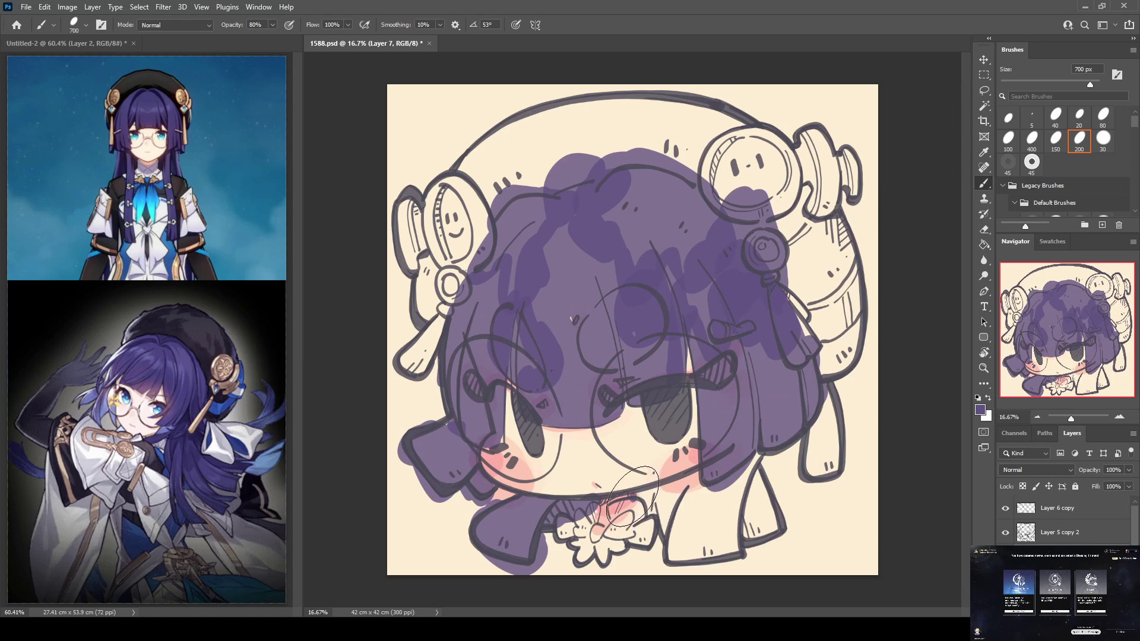
pyautogui.moveTo(633, 500)
pyautogui.mouseDown()
pyautogui.moveTo(680, 495)
pyautogui.moveTo(665, 501)
pyautogui.moveTo(647, 500)
pyautogui.moveTo(681, 486)
pyautogui.moveTo(638, 510)
pyautogui.moveTo(657, 506)
pyautogui.moveTo(672, 531)
pyautogui.moveTo(701, 522)
pyautogui.moveTo(762, 447)
pyautogui.moveTo(719, 543)
pyautogui.moveTo(681, 553)
pyautogui.moveTo(741, 540)
pyautogui.moveTo(740, 495)
pyautogui.moveTo(760, 523)
pyautogui.mouseUp()
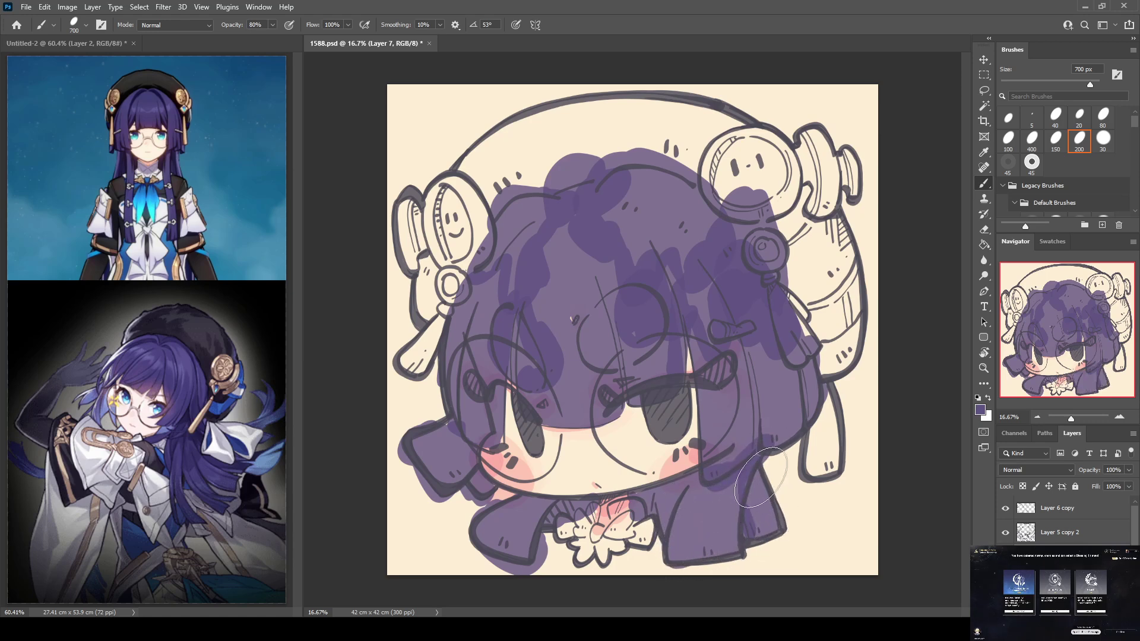
pyautogui.moveTo(837, 386)
pyautogui.mouseDown()
pyautogui.moveTo(819, 410)
pyautogui.moveTo(816, 458)
pyautogui.moveTo(832, 441)
pyautogui.moveTo(827, 412)
pyautogui.moveTo(832, 468)
pyautogui.moveTo(840, 437)
pyautogui.mouseUp()
pyautogui.hotkey('ctrl', 's')
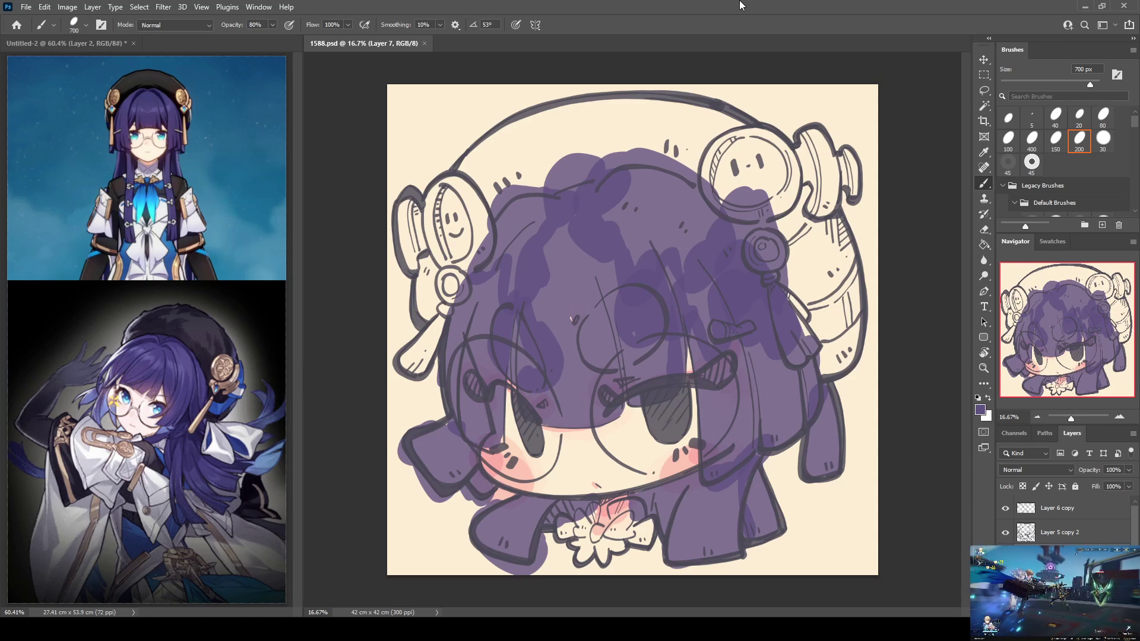
# Layer more purple over the short side lock, crown and bangs to even out the patchy hair base
pyautogui.moveTo(467, 421)
pyautogui.mouseDown()
pyautogui.moveTo(420, 449)
pyautogui.moveTo(440, 467)
pyautogui.mouseUp()
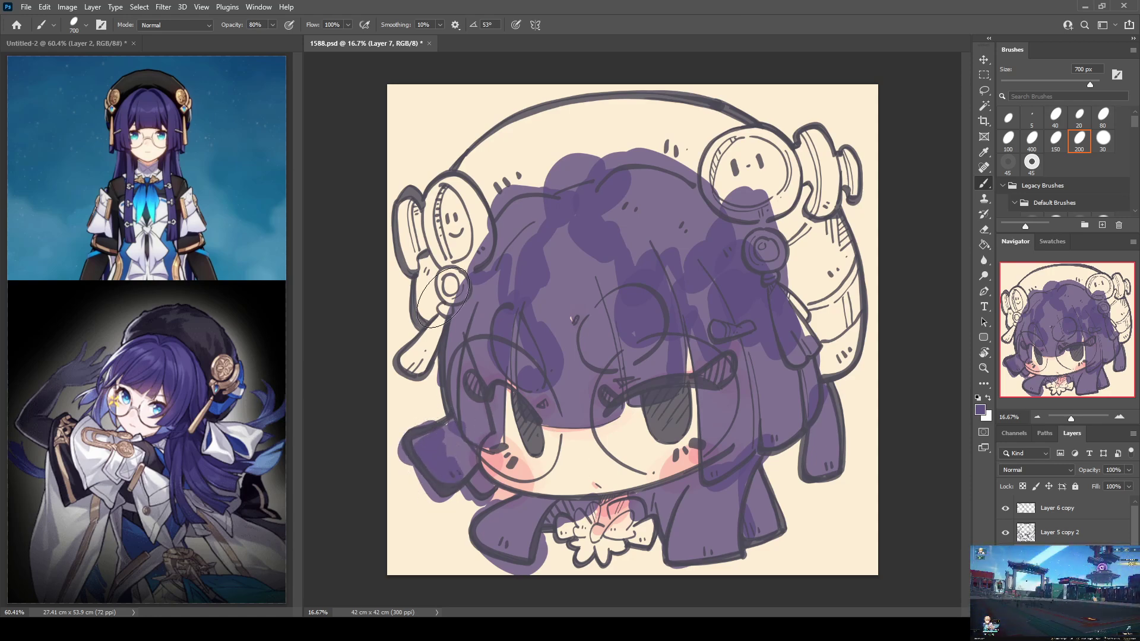
pyautogui.moveTo(524, 203); pyautogui.dragTo(521, 228)
pyautogui.moveTo(640, 184); pyautogui.dragTo(652, 178)
pyautogui.keyDown('alt'); pyautogui.click(552, 405); pyautogui.keyUp('alt')
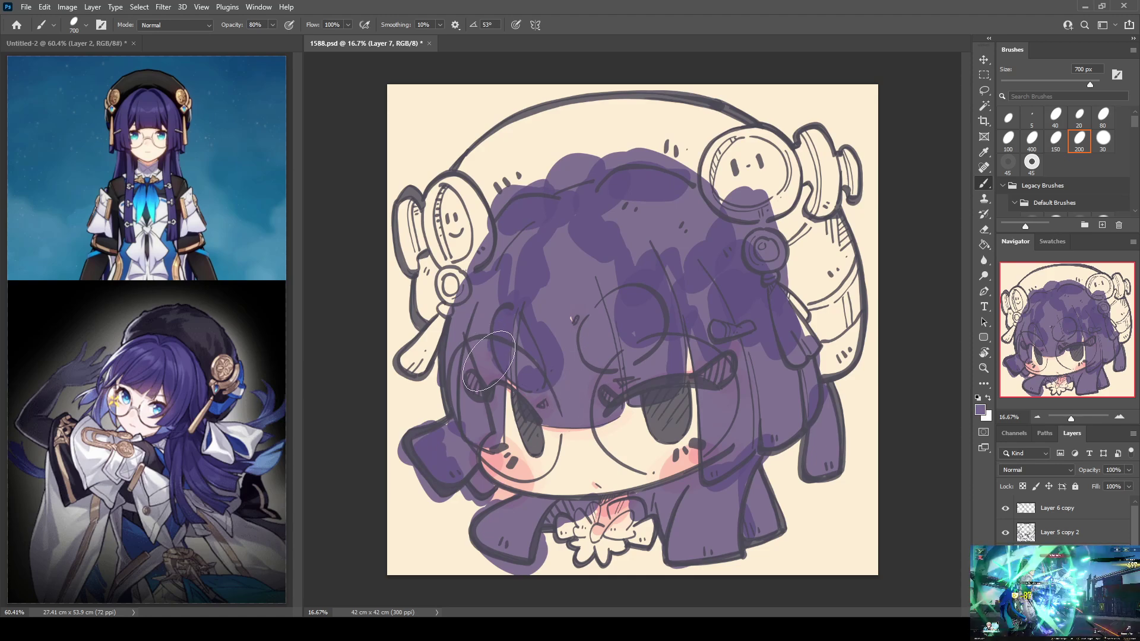
pyautogui.moveTo(539, 278)
pyautogui.mouseDown()
pyautogui.moveTo(567, 283)
pyautogui.moveTo(572, 229)
pyautogui.moveTo(526, 256)
pyautogui.moveTo(604, 215)
pyautogui.moveTo(633, 240)
pyautogui.moveTo(680, 232)
pyautogui.moveTo(700, 245)
pyautogui.mouseUp()
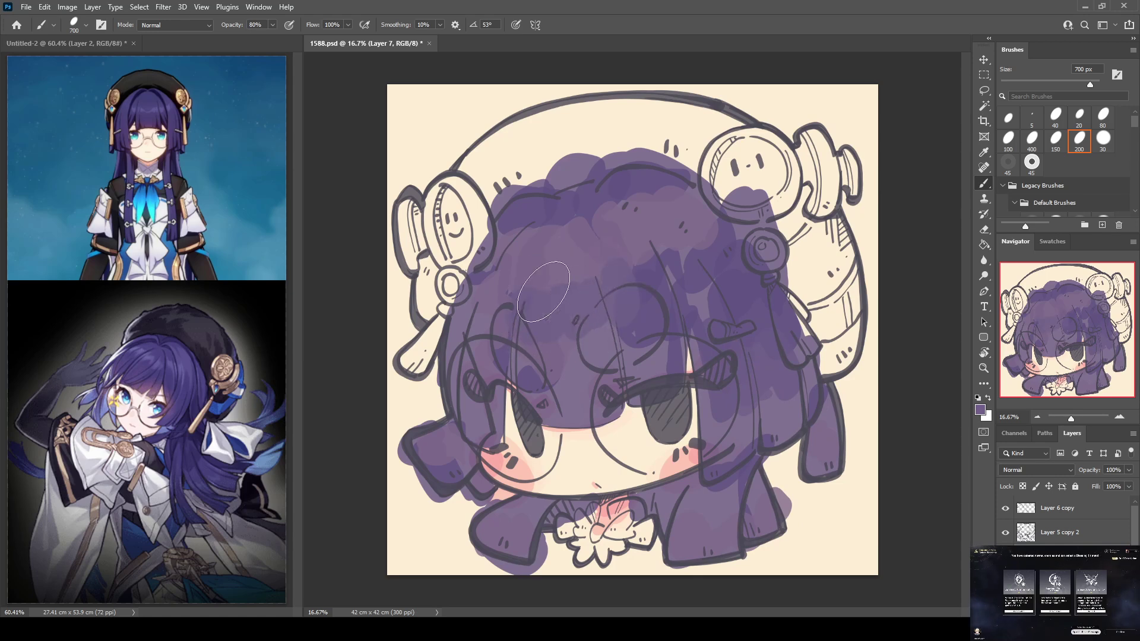
# Blend the bangs and both side locks with purple tones sampled from the painted hair
pyautogui.keyDown('alt'); pyautogui.click(502, 324); pyautogui.keyUp('alt')
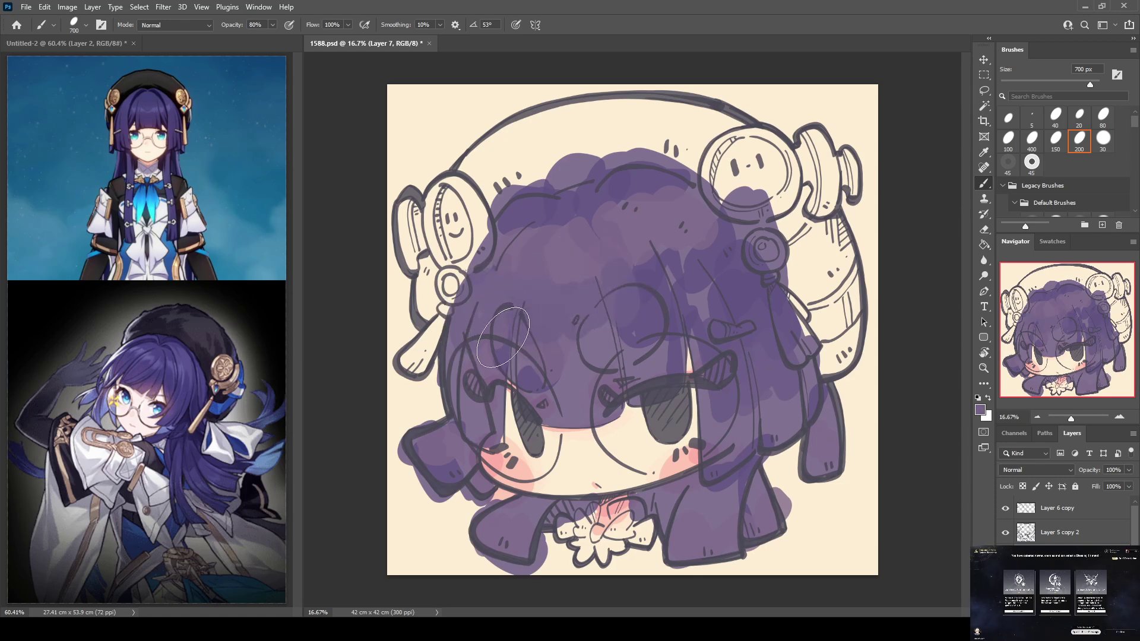
pyautogui.moveTo(456, 348); pyautogui.dragTo(449, 427)
pyautogui.moveTo(471, 484); pyautogui.dragTo(474, 514)
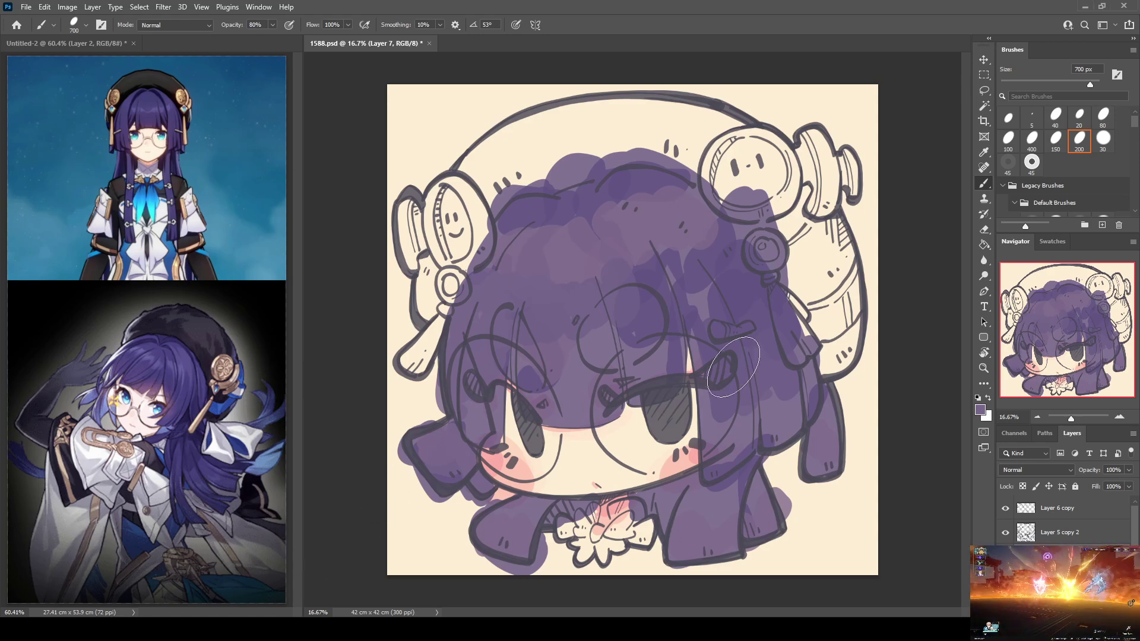
pyautogui.keyDown('alt'); pyautogui.click(776, 408); pyautogui.keyUp('alt')
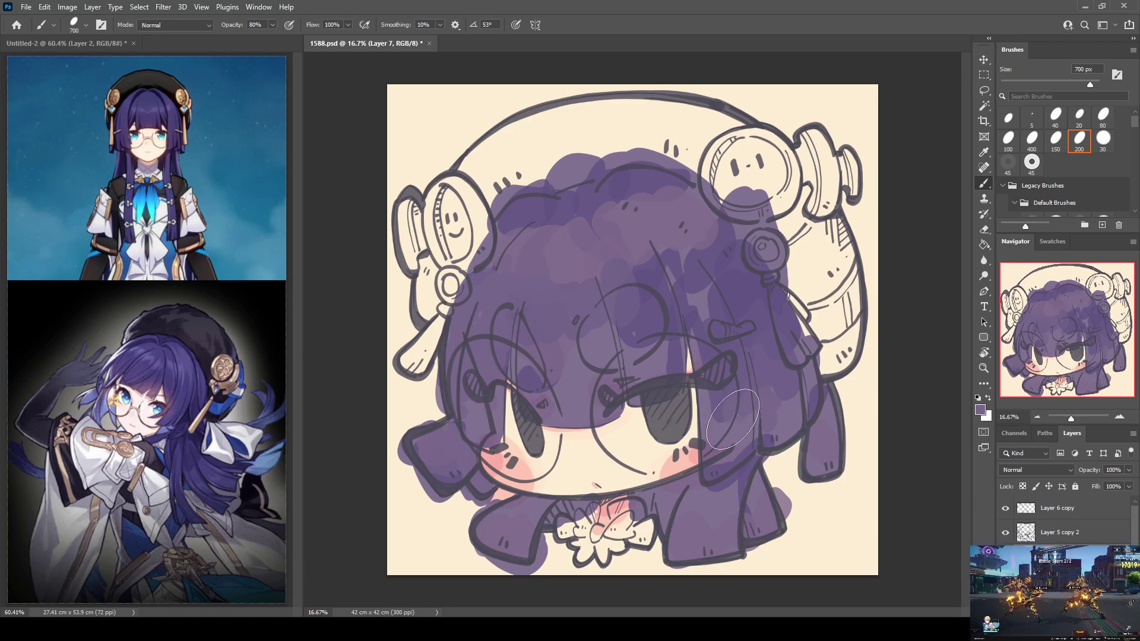
pyautogui.keyDown('alt'); pyautogui.click(728, 438); pyautogui.keyUp('alt')
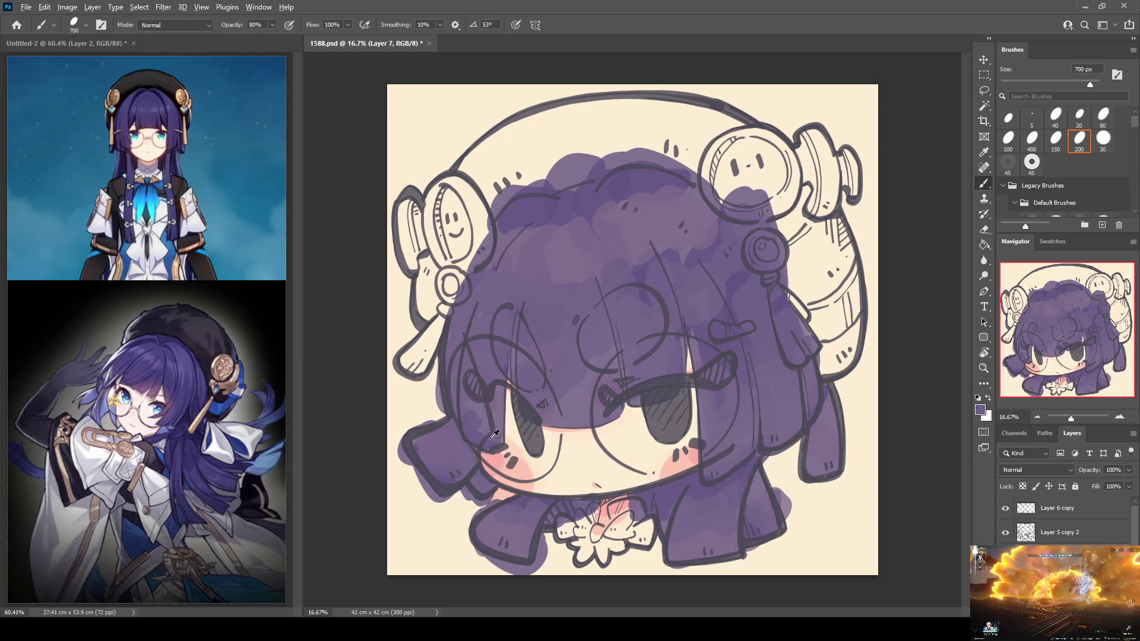
pyautogui.keyDown('alt'); pyautogui.click(498, 414); pyautogui.keyUp('alt')
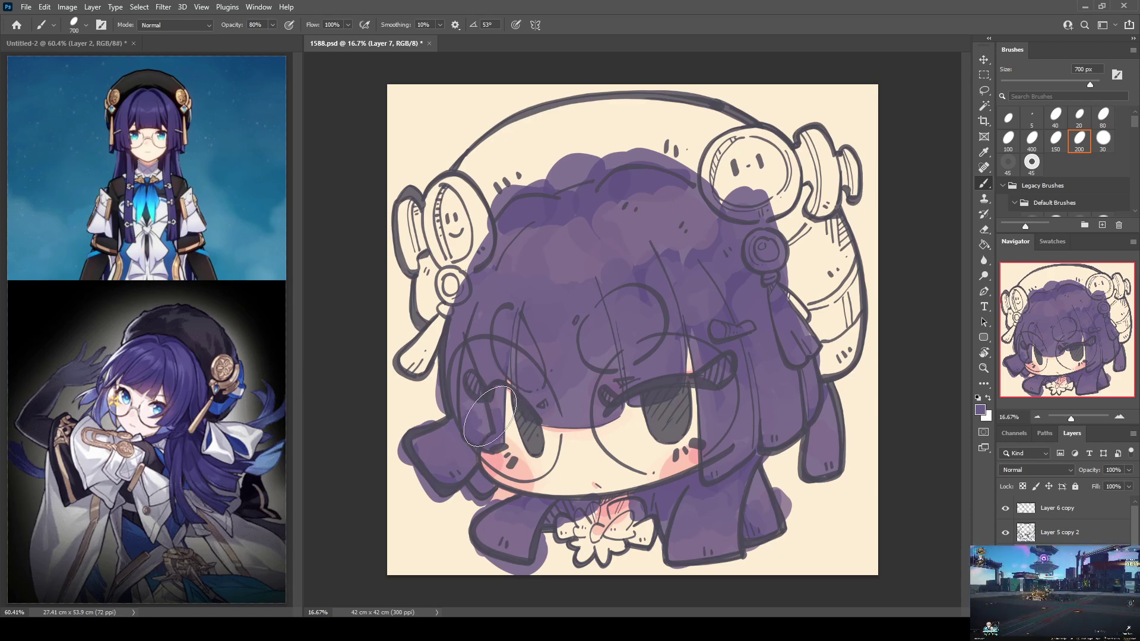
pyautogui.keyDown('alt'); pyautogui.click(480, 416); pyautogui.keyUp('alt')
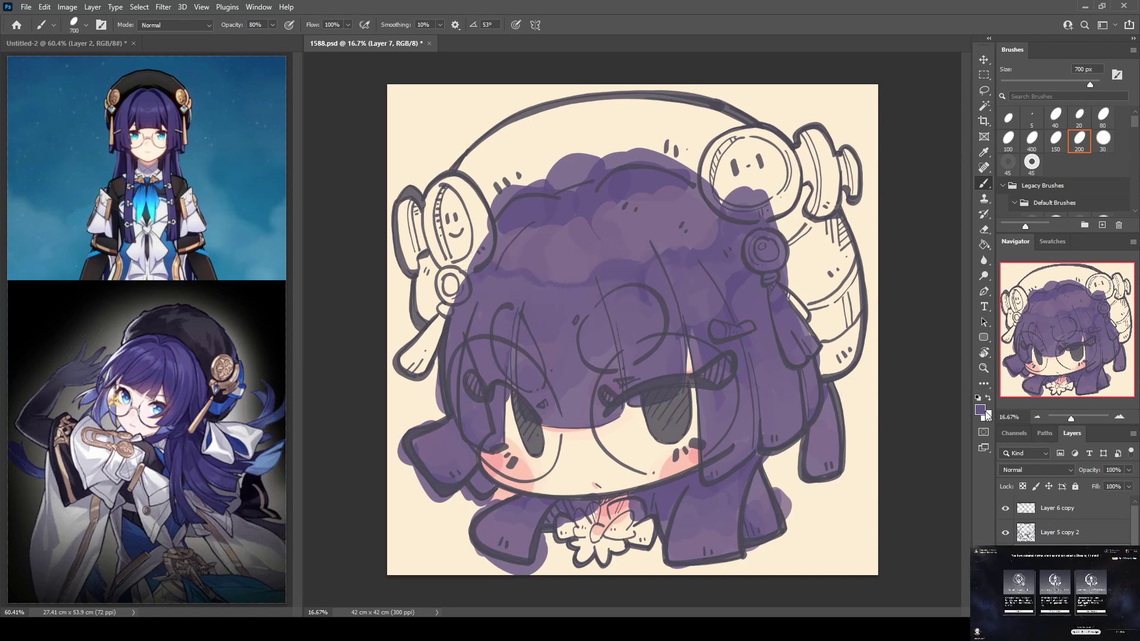
# With a darker purple, shade along the hat's hairline and the inner hair behind the larger eye's side lock
pyautogui.press('i')
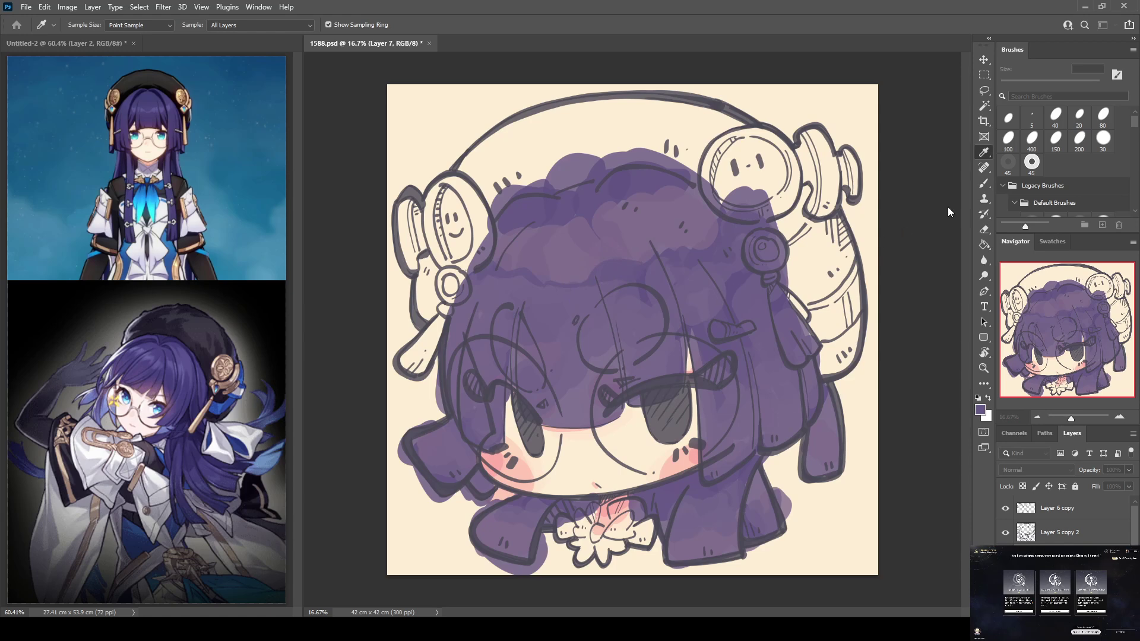
pyautogui.press('b')
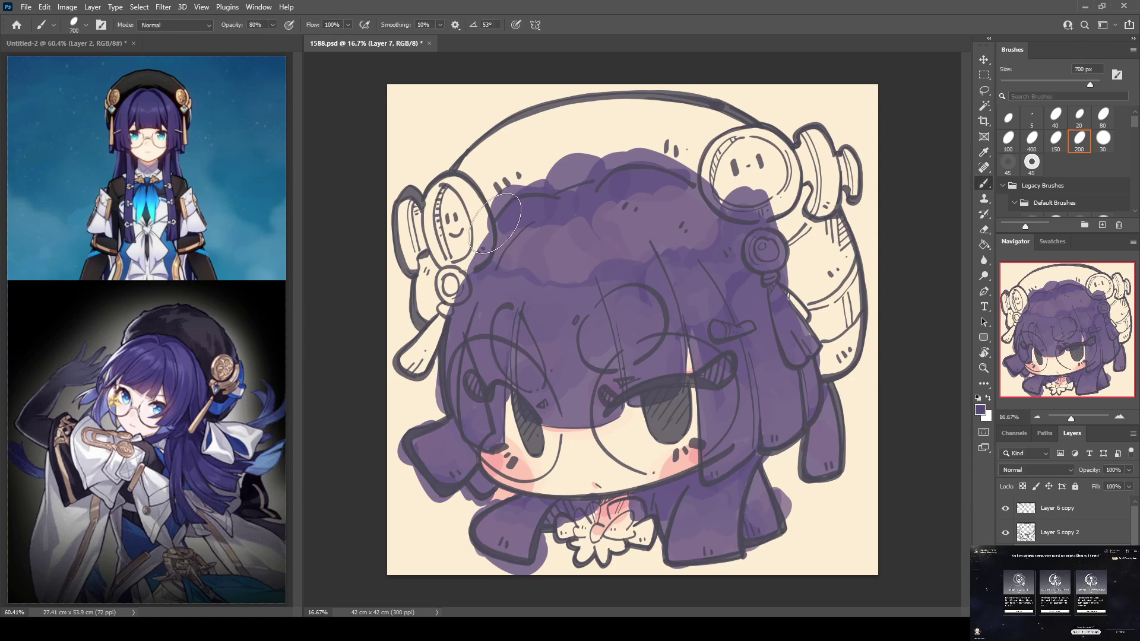
pyautogui.moveTo(498, 221)
pyautogui.mouseDown()
pyautogui.moveTo(490, 292)
pyautogui.moveTo(457, 320)
pyautogui.moveTo(470, 319)
pyautogui.moveTo(427, 436)
pyautogui.moveTo(510, 512)
pyautogui.moveTo(677, 519)
pyautogui.moveTo(751, 475)
pyautogui.moveTo(746, 363)
pyautogui.mouseUp()
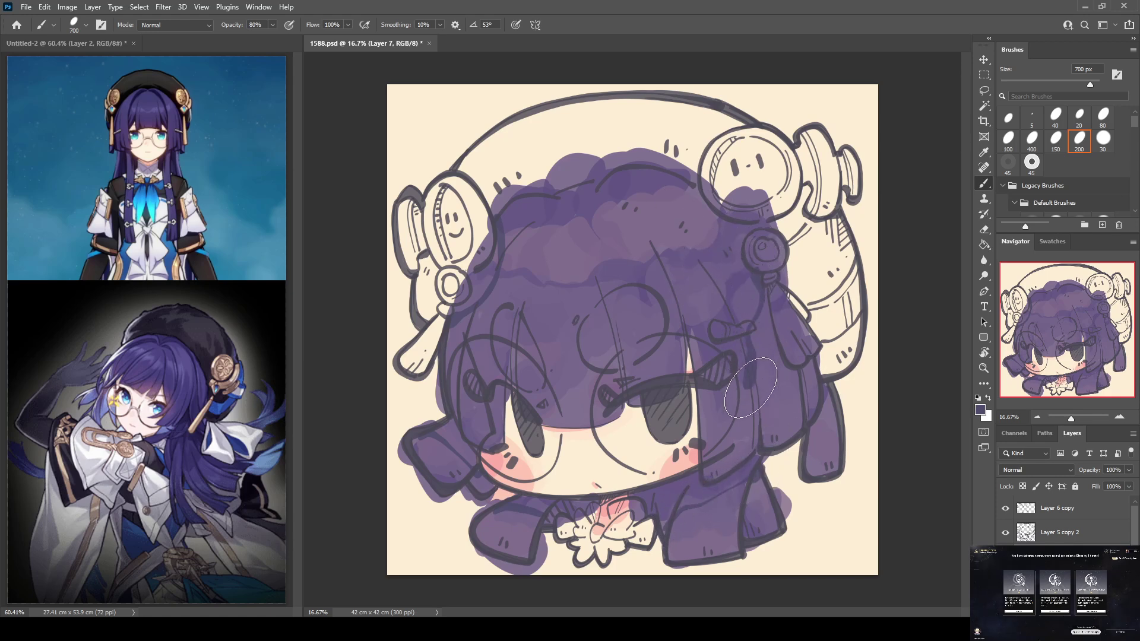
pyautogui.moveTo(821, 437); pyautogui.dragTo(844, 415)
pyautogui.moveTo(520, 218)
pyautogui.mouseDown()
pyautogui.moveTo(593, 221)
pyautogui.moveTo(687, 187)
pyautogui.mouseUp()
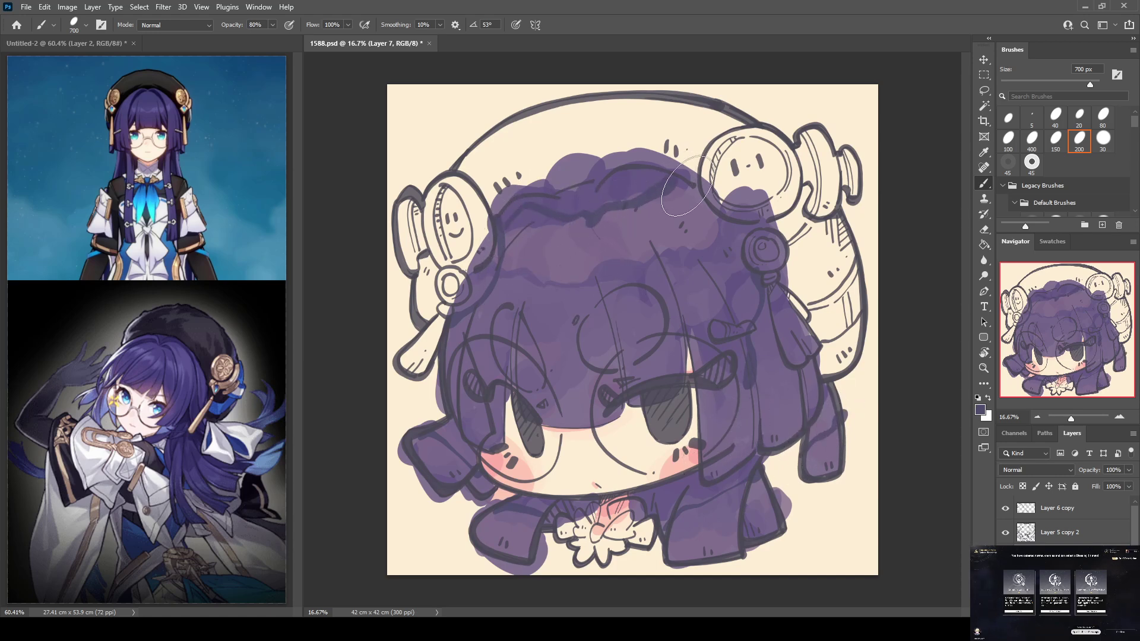
# Extend the dark purple shading under the round hair ornament, down the back hair and under the hat brim on both sides
pyautogui.keyDown('alt'); pyautogui.click(750, 371); pyautogui.keyUp('alt')
pyautogui.moveTo(750, 371)
pyautogui.mouseDown()
pyautogui.moveTo(742, 386)
pyautogui.moveTo(749, 334)
pyautogui.moveTo(771, 297)
pyautogui.mouseUp()
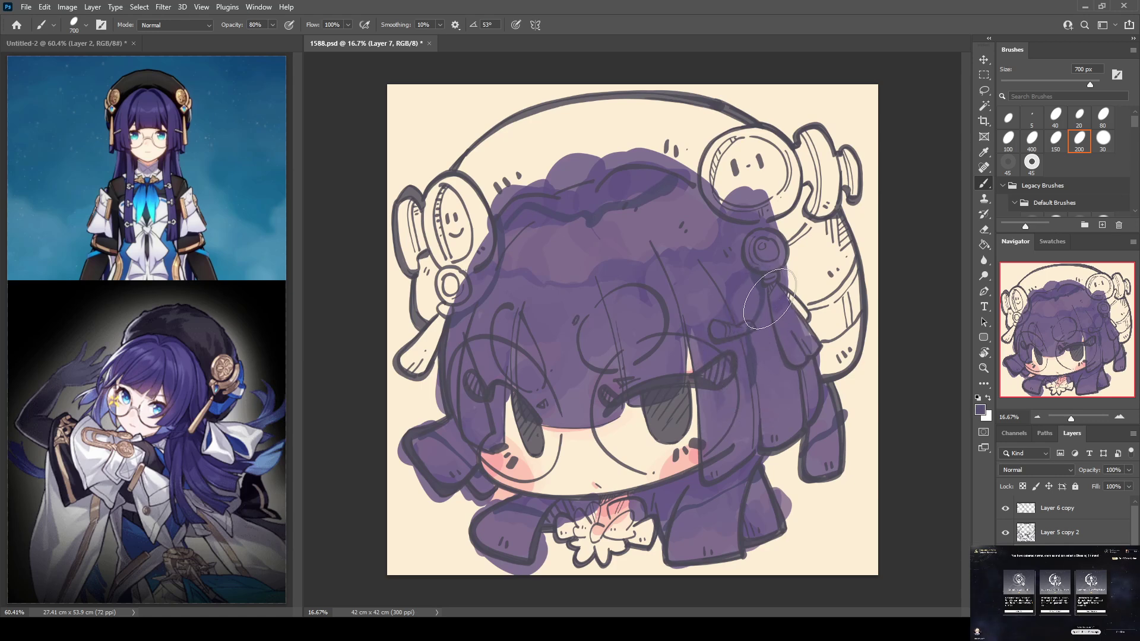
pyautogui.moveTo(750, 342)
pyautogui.mouseDown()
pyautogui.moveTo(766, 289)
pyautogui.moveTo(757, 344)
pyautogui.moveTo(764, 387)
pyautogui.moveTo(766, 317)
pyautogui.moveTo(779, 379)
pyautogui.moveTo(756, 352)
pyautogui.moveTo(764, 435)
pyautogui.moveTo(757, 393)
pyautogui.moveTo(780, 407)
pyautogui.moveTo(768, 326)
pyautogui.moveTo(796, 414)
pyautogui.moveTo(791, 402)
pyautogui.moveTo(779, 410)
pyautogui.moveTo(774, 438)
pyautogui.moveTo(775, 422)
pyautogui.moveTo(796, 418)
pyautogui.moveTo(769, 298)
pyautogui.moveTo(799, 392)
pyautogui.moveTo(793, 354)
pyautogui.moveTo(806, 384)
pyautogui.moveTo(803, 360)
pyautogui.moveTo(820, 430)
pyautogui.moveTo(808, 449)
pyautogui.moveTo(839, 431)
pyautogui.moveTo(808, 461)
pyautogui.moveTo(831, 453)
pyautogui.moveTo(824, 482)
pyautogui.mouseUp()
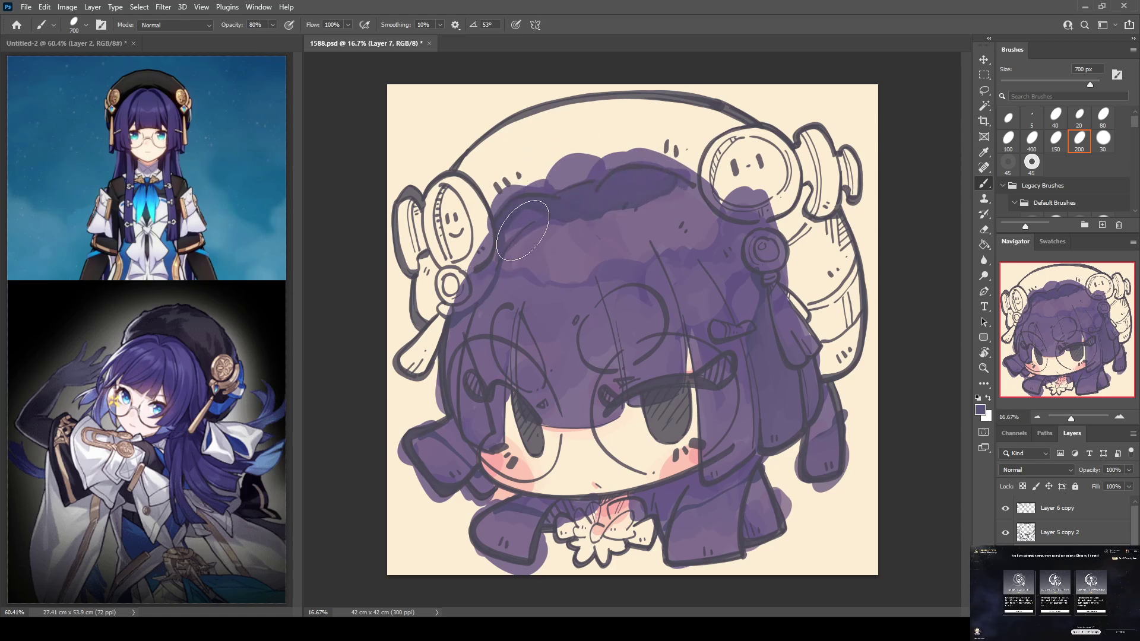
pyautogui.moveTo(499, 258)
pyautogui.mouseDown()
pyautogui.moveTo(465, 302)
pyautogui.moveTo(488, 275)
pyautogui.moveTo(507, 193)
pyautogui.moveTo(497, 244)
pyautogui.moveTo(526, 214)
pyautogui.mouseUp()
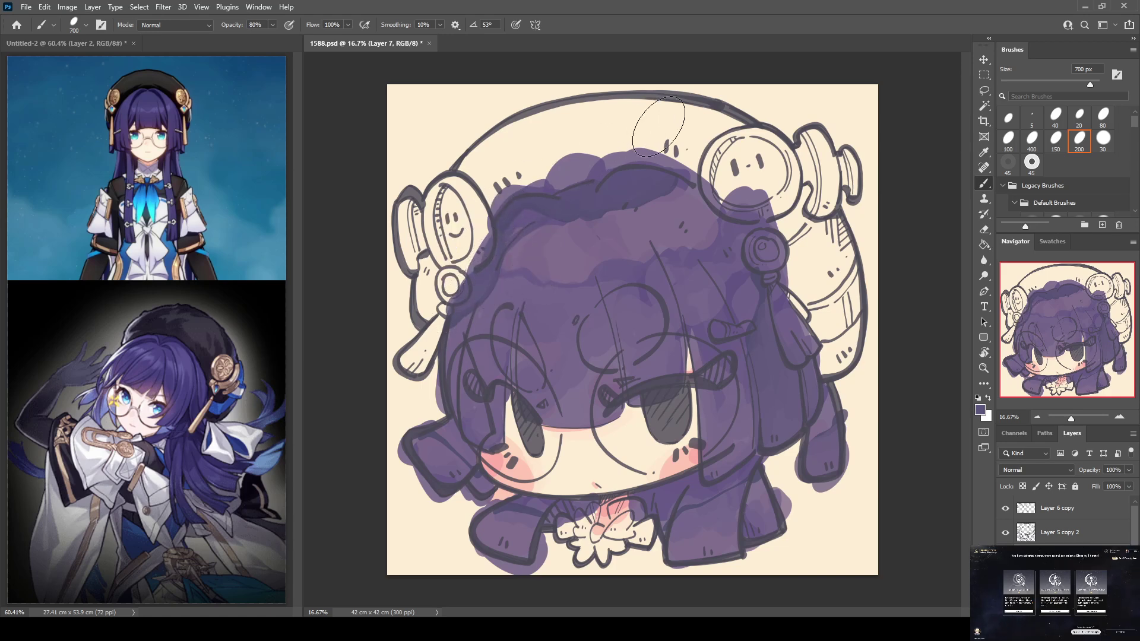
# Shade the short side lock and the lower hair below the smaller eye with purples sampled from the hair
pyautogui.keyDown('alt'); pyautogui.click(434, 423); pyautogui.keyUp('alt')
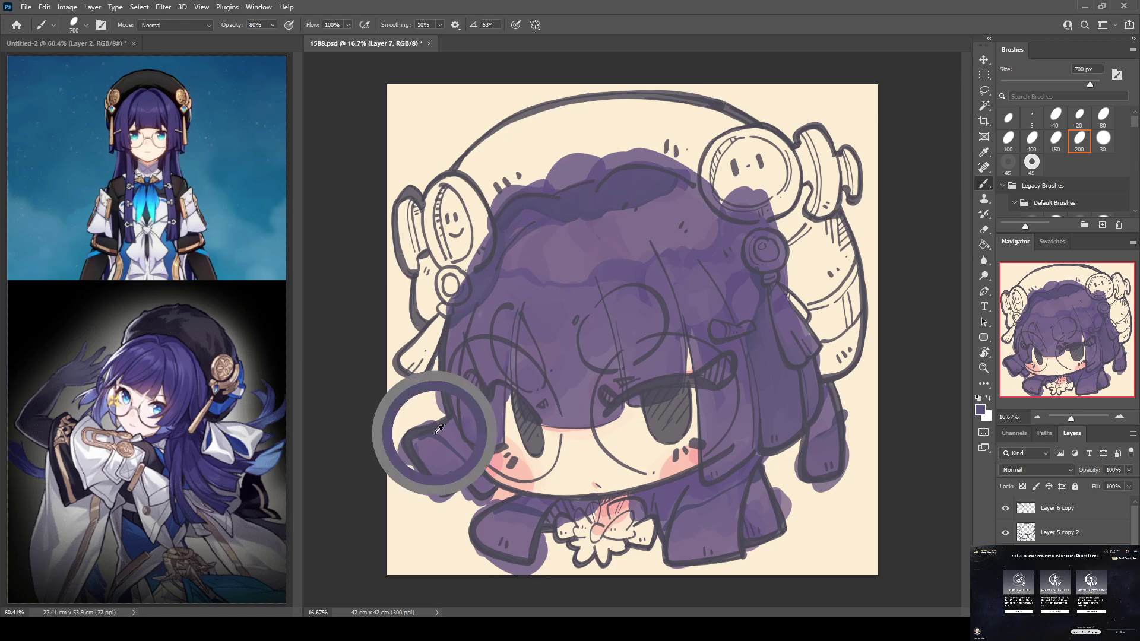
pyautogui.moveTo(454, 433)
pyautogui.mouseDown()
pyautogui.moveTo(442, 432)
pyautogui.moveTo(478, 469)
pyautogui.moveTo(435, 437)
pyautogui.moveTo(404, 458)
pyautogui.mouseUp()
pyautogui.keyDown('alt'); pyautogui.click(452, 425); pyautogui.keyUp('alt')
pyautogui.moveTo(514, 503)
pyautogui.mouseDown()
pyautogui.moveTo(550, 508)
pyautogui.moveTo(475, 526)
pyautogui.mouseUp()
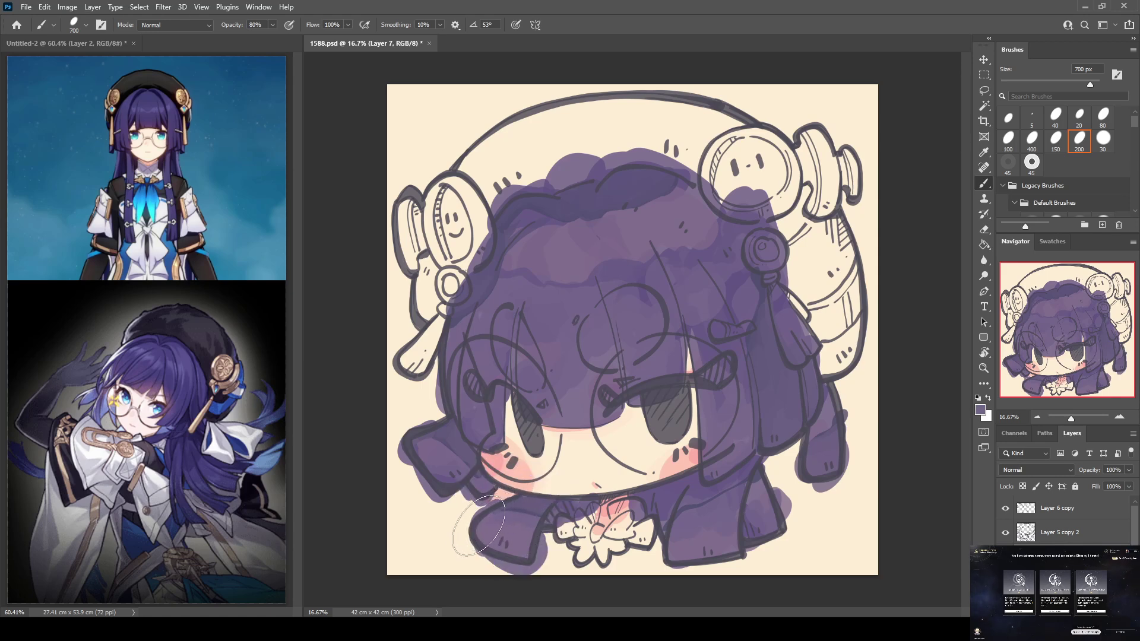
# Paint dark purple strand lines through the bangs, following the sketched strands above both eyes
pyautogui.keyDown('alt'); pyautogui.click(768, 291); pyautogui.keyUp('alt')
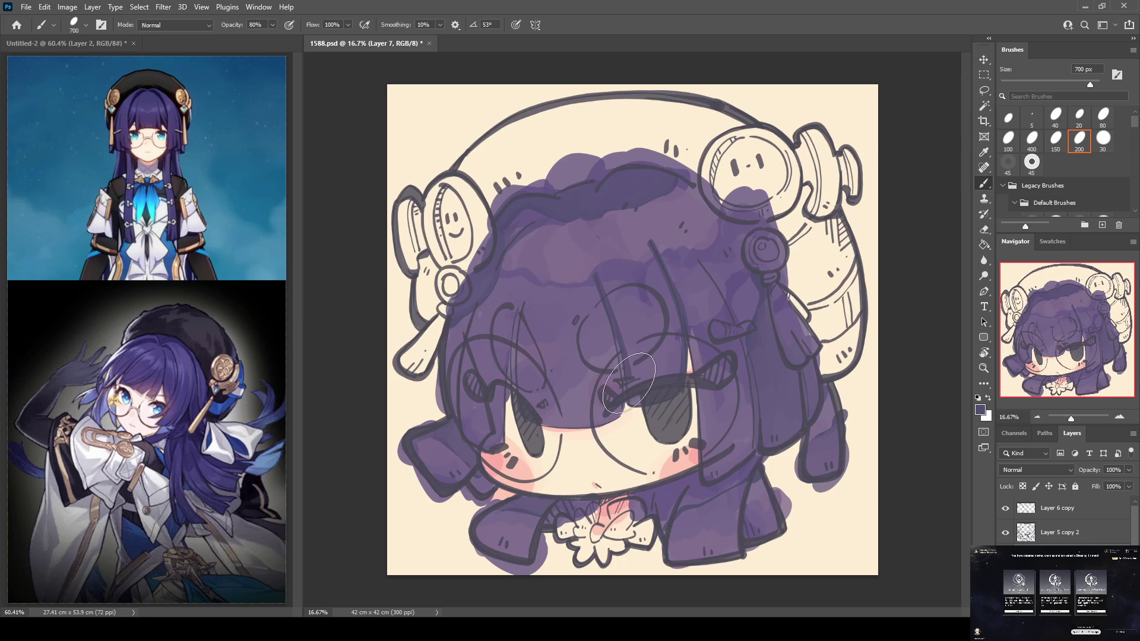
pyautogui.moveTo(611, 315); pyautogui.dragTo(625, 378)
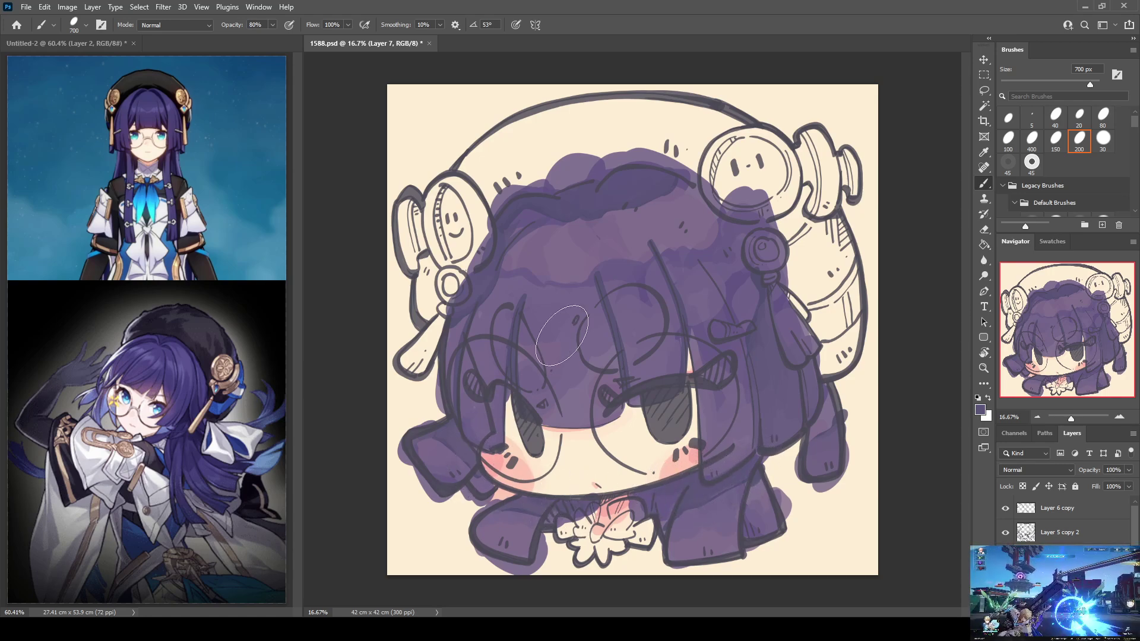
pyautogui.keyDown('alt'); pyautogui.click(621, 313); pyautogui.keyUp('alt')
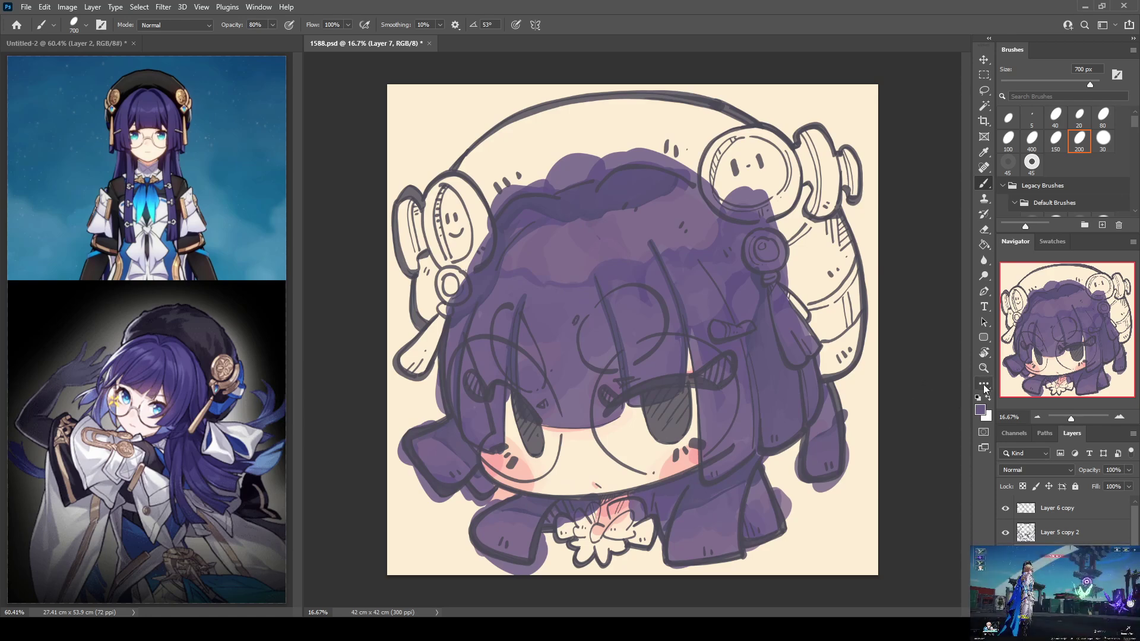
# Tint the tips of the short side lock and lower hair locks with a muted reddish-brown and blend it into the purple
pyautogui.press('i')
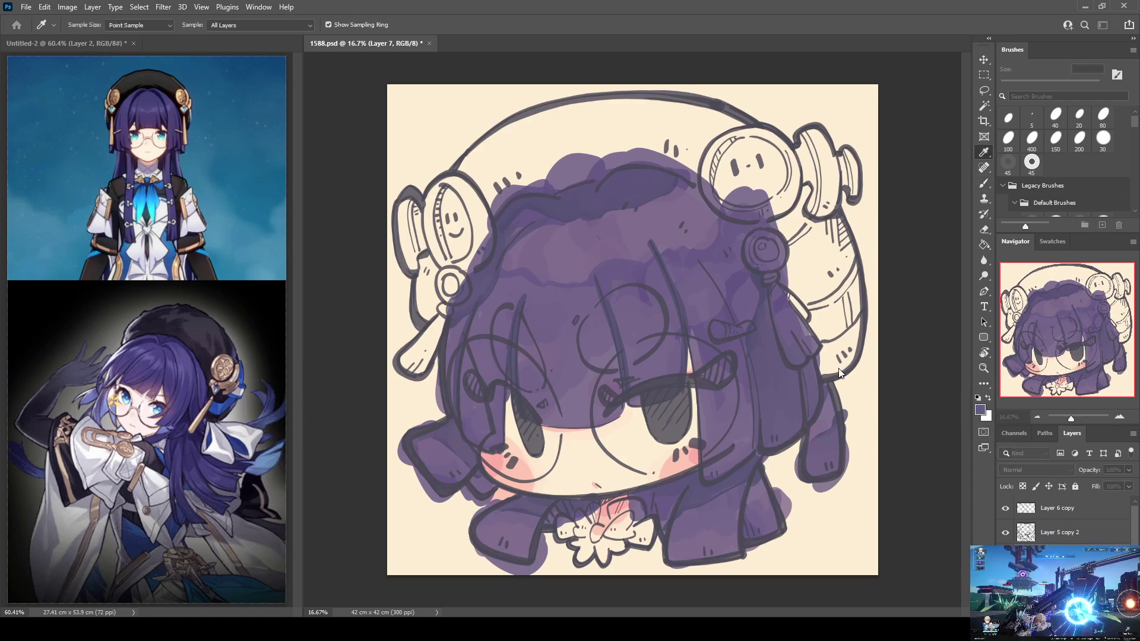
pyautogui.press('b')
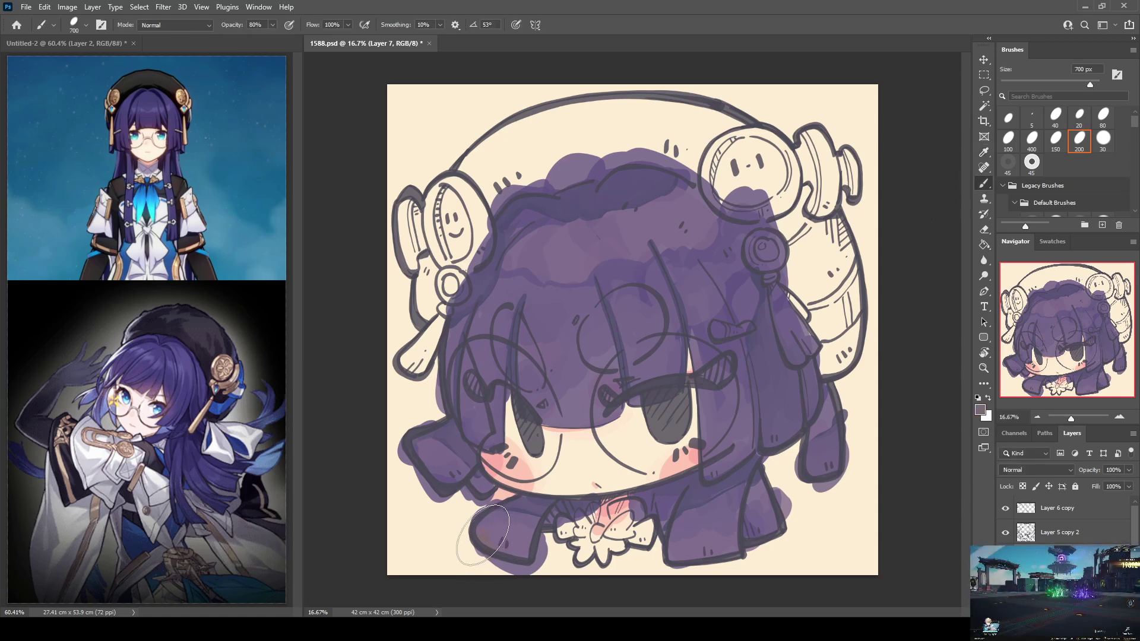
pyautogui.moveTo(423, 450); pyautogui.dragTo(438, 464)
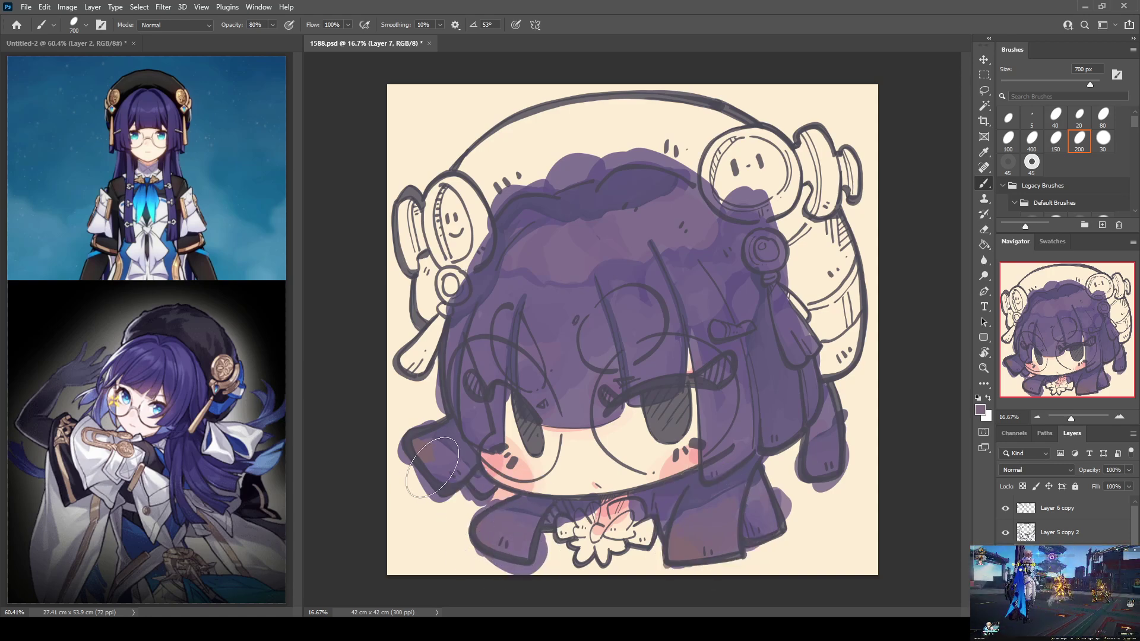
pyautogui.keyDown('alt'); pyautogui.click(420, 453); pyautogui.keyUp('alt')
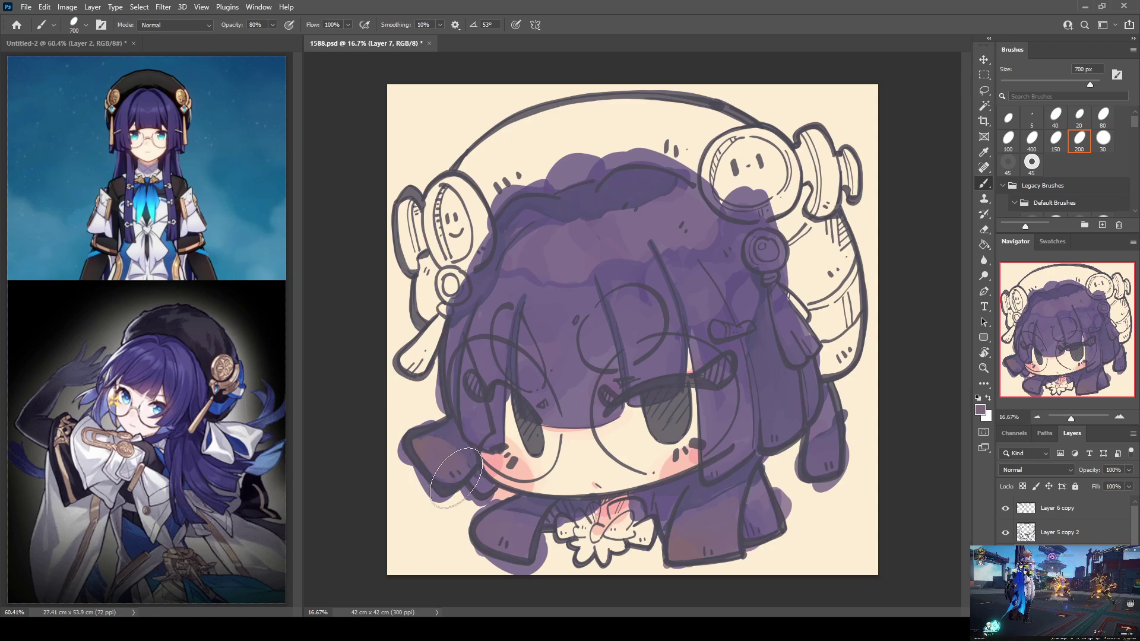
# Blend a warm reddish tint into the bangs beside the larger eye's inner corner, using muted tones sampled from the hair
pyautogui.keyDown('alt'); pyautogui.click(684, 545); pyautogui.keyUp('alt')
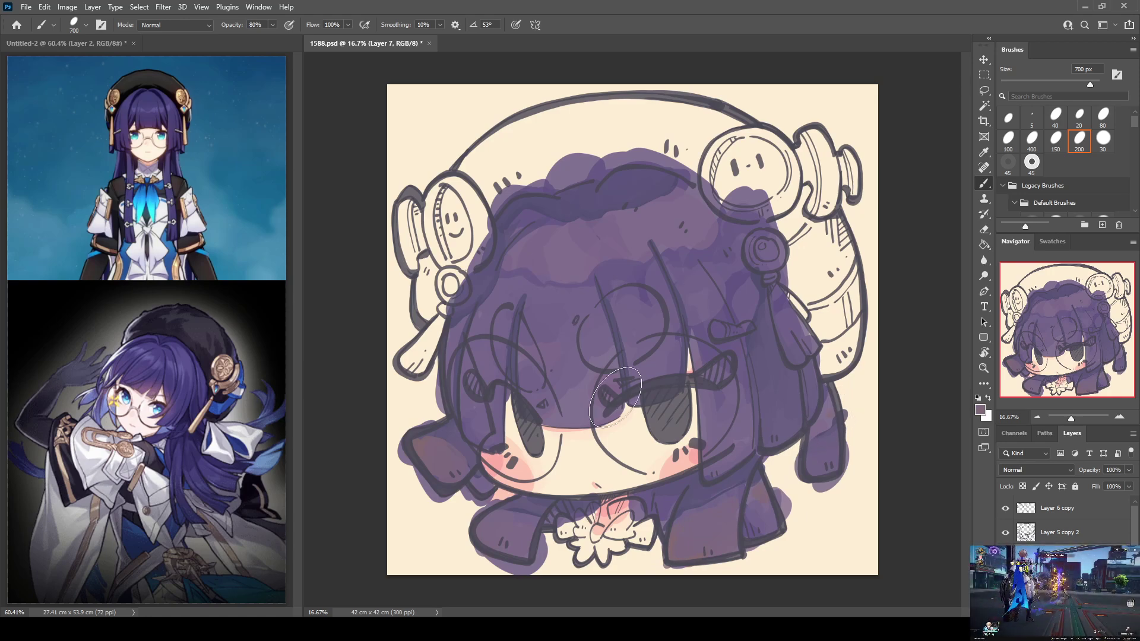
pyautogui.press('i')
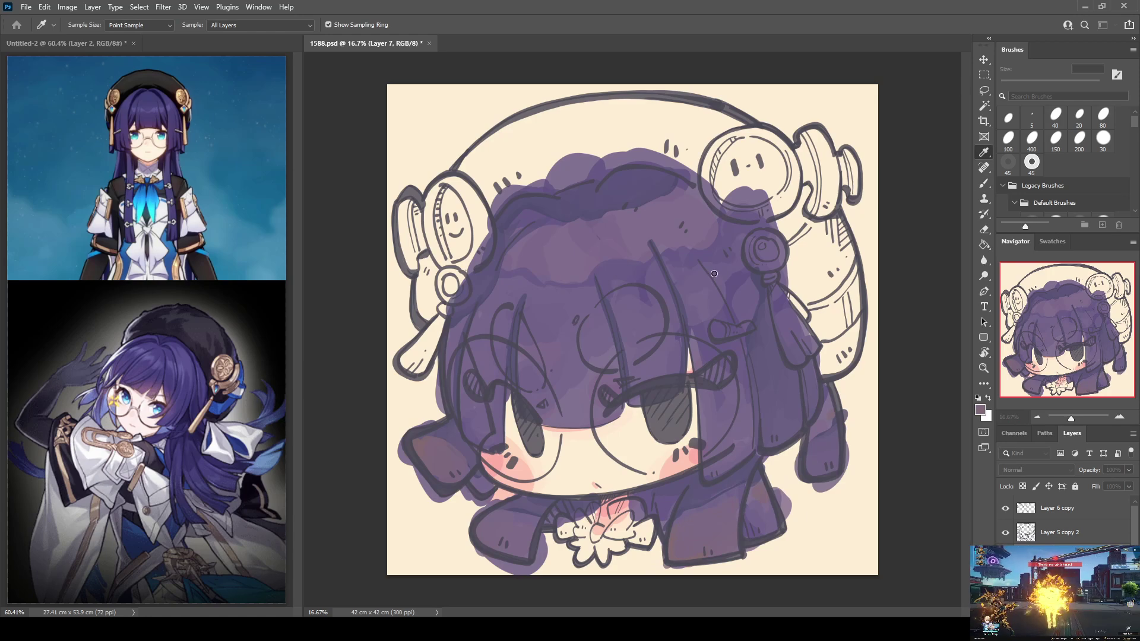
pyautogui.press('b')
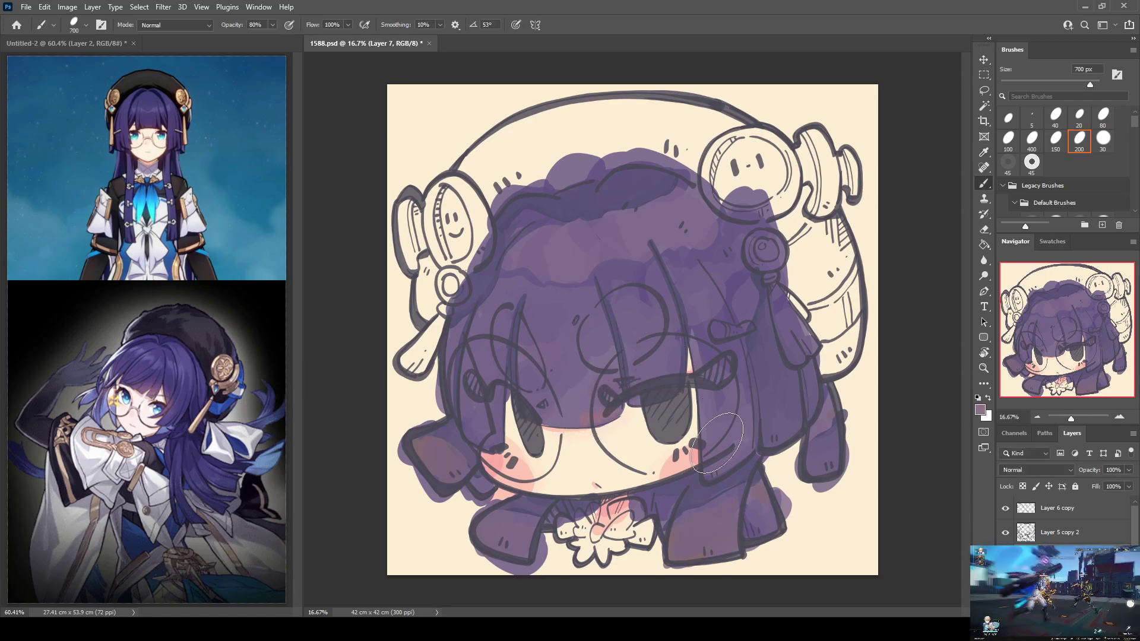
pyautogui.keyDown('alt'); pyautogui.click(713, 469); pyautogui.keyUp('alt')
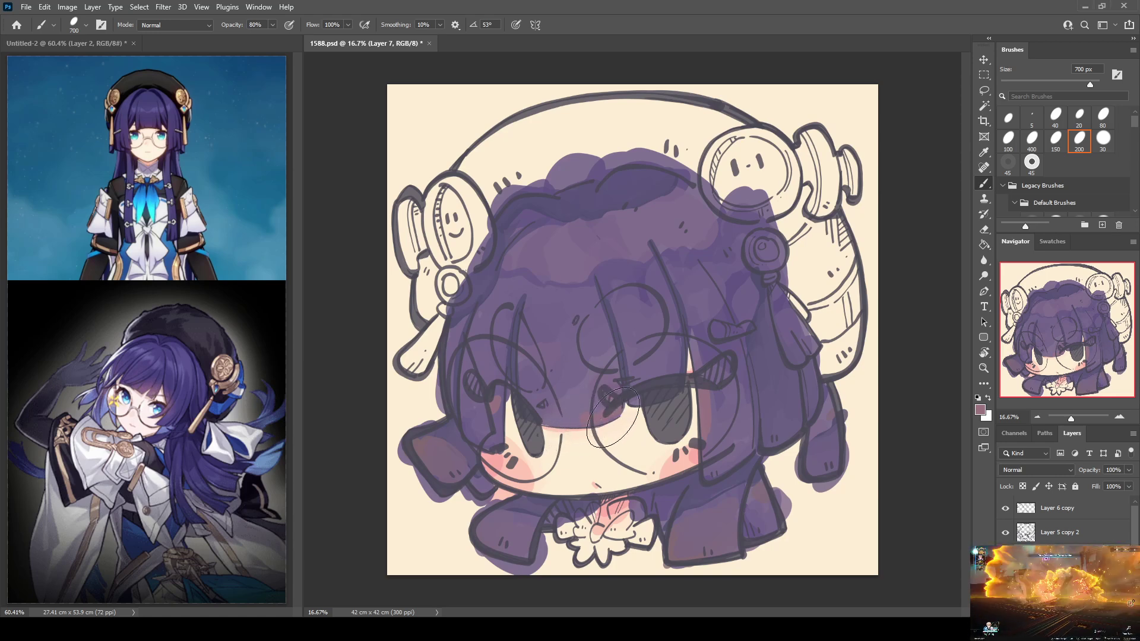
pyautogui.keyDown('alt'); pyautogui.click(568, 411); pyautogui.keyUp('alt')
pyautogui.keyDown('alt'); pyautogui.click(601, 405); pyautogui.keyUp('alt')
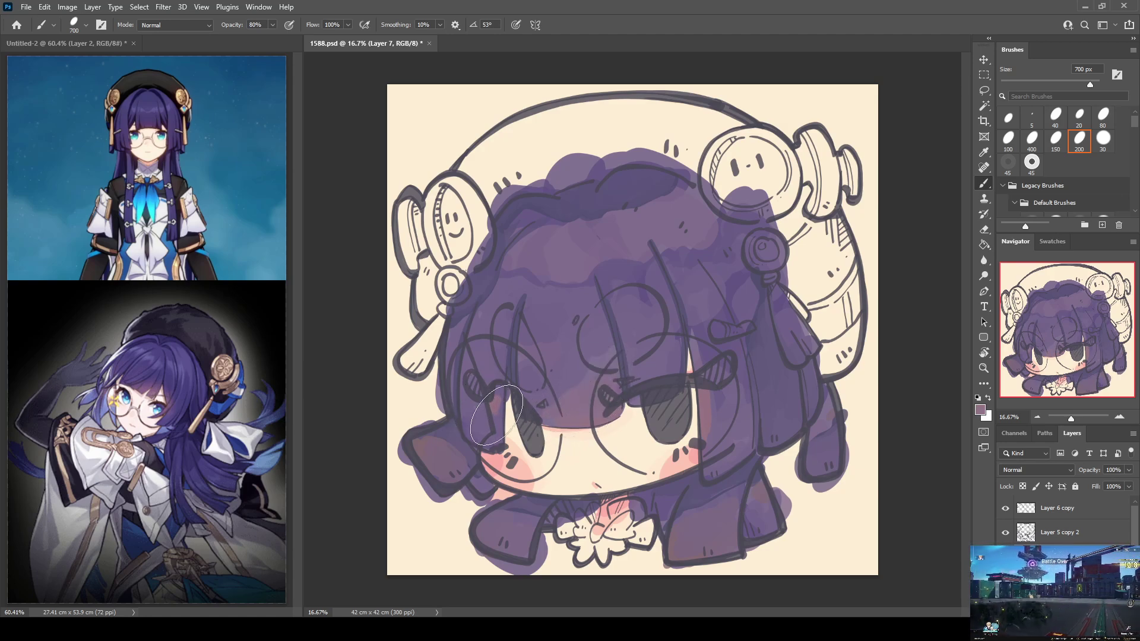
# Tint the side locks next to both eyes and the back hair with a muted pinkish purple
pyautogui.moveTo(492, 415); pyautogui.dragTo(482, 416)
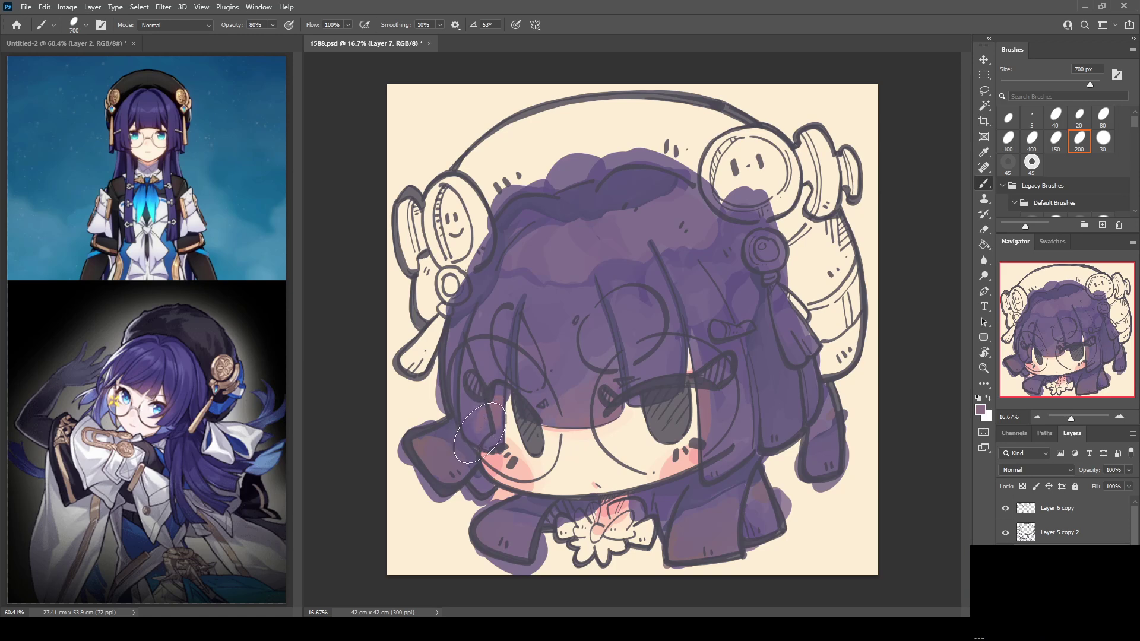
pyautogui.keyDown('alt'); pyautogui.click(467, 410); pyautogui.keyUp('alt')
pyautogui.keyDown('alt'); pyautogui.click(712, 412); pyautogui.keyUp('alt')
pyautogui.moveTo(777, 387)
pyautogui.mouseDown()
pyautogui.moveTo(754, 344)
pyautogui.moveTo(761, 451)
pyautogui.mouseUp()
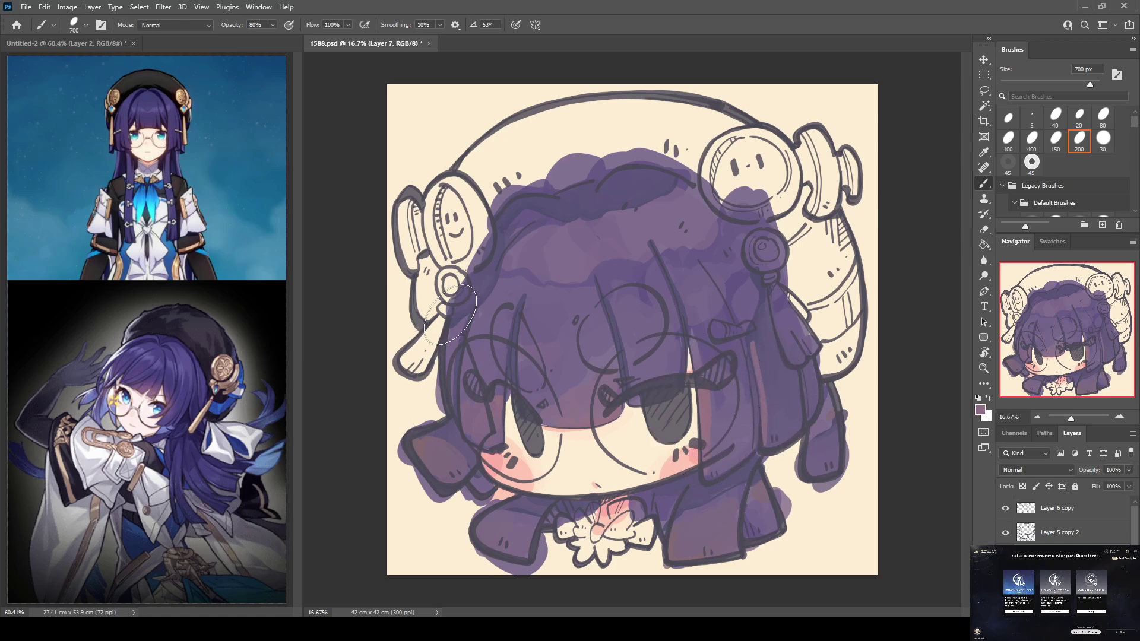
pyautogui.moveTo(460, 368)
pyautogui.mouseDown()
pyautogui.moveTo(455, 342)
pyautogui.moveTo(451, 408)
pyautogui.mouseUp()
pyautogui.moveTo(809, 454); pyautogui.dragTo(827, 416)
# Dab warm reddish patches onto the crown highlight and the lower hair locks on both sides
pyautogui.moveTo(542, 254); pyautogui.dragTo(566, 249)
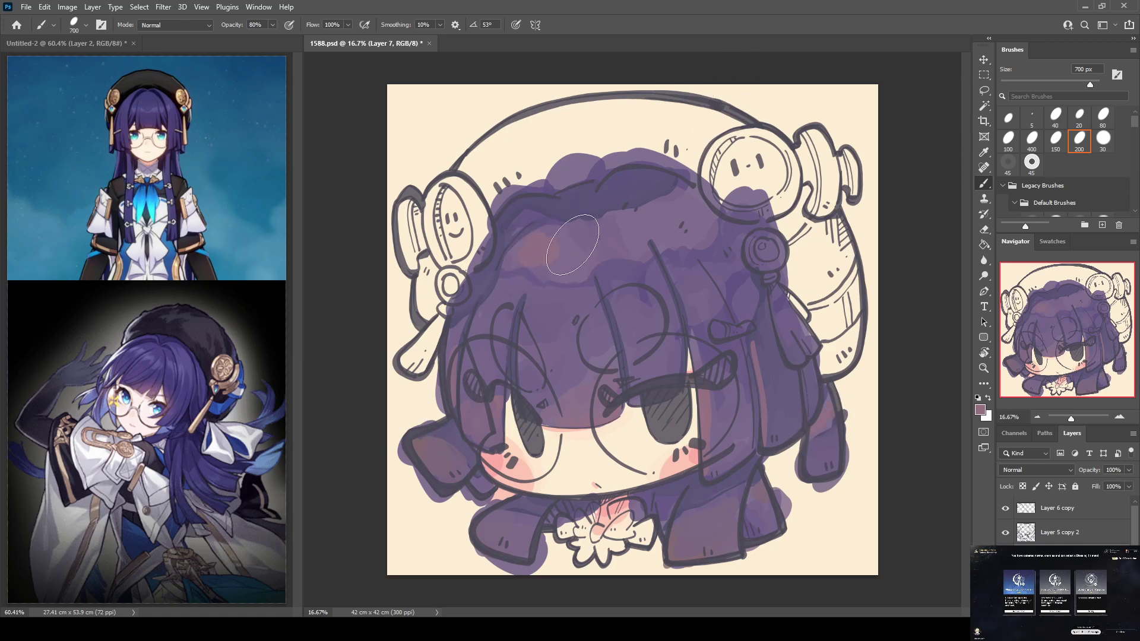
pyautogui.moveTo(496, 538)
pyautogui.mouseDown()
pyautogui.moveTo(484, 538)
pyautogui.moveTo(511, 543)
pyautogui.mouseUp()
pyautogui.moveTo(693, 542)
pyautogui.mouseDown()
pyautogui.moveTo(682, 543)
pyautogui.moveTo(706, 537)
pyautogui.mouseUp()
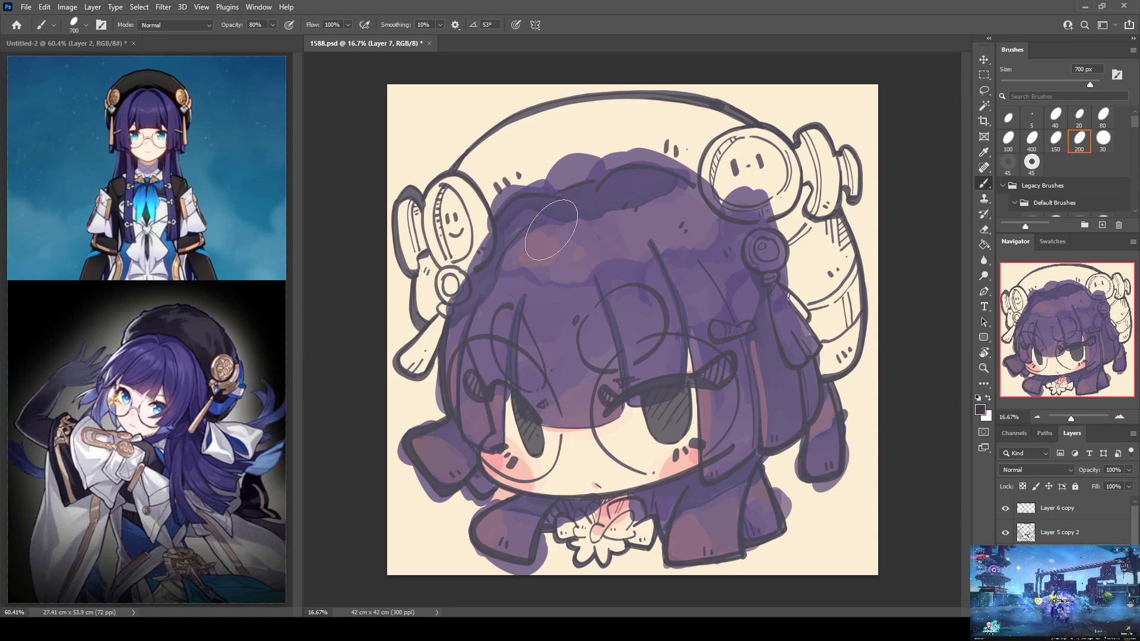
# Fill the whole beret, its round ornaments and the hanging tassels with a dark grey-brown base colour
pyautogui.moveTo(511, 128)
pyautogui.mouseDown()
pyautogui.moveTo(472, 161)
pyautogui.moveTo(465, 212)
pyautogui.moveTo(493, 208)
pyautogui.moveTo(472, 217)
pyautogui.moveTo(464, 198)
pyautogui.moveTo(478, 167)
pyautogui.moveTo(408, 219)
pyautogui.moveTo(412, 206)
pyautogui.moveTo(416, 240)
pyautogui.moveTo(454, 214)
pyautogui.moveTo(473, 243)
pyautogui.moveTo(485, 233)
pyautogui.moveTo(483, 248)
pyautogui.moveTo(447, 264)
pyautogui.moveTo(478, 248)
pyautogui.moveTo(472, 259)
pyautogui.moveTo(480, 250)
pyautogui.moveTo(440, 269)
pyautogui.moveTo(432, 296)
pyautogui.moveTo(430, 261)
pyautogui.mouseUp()
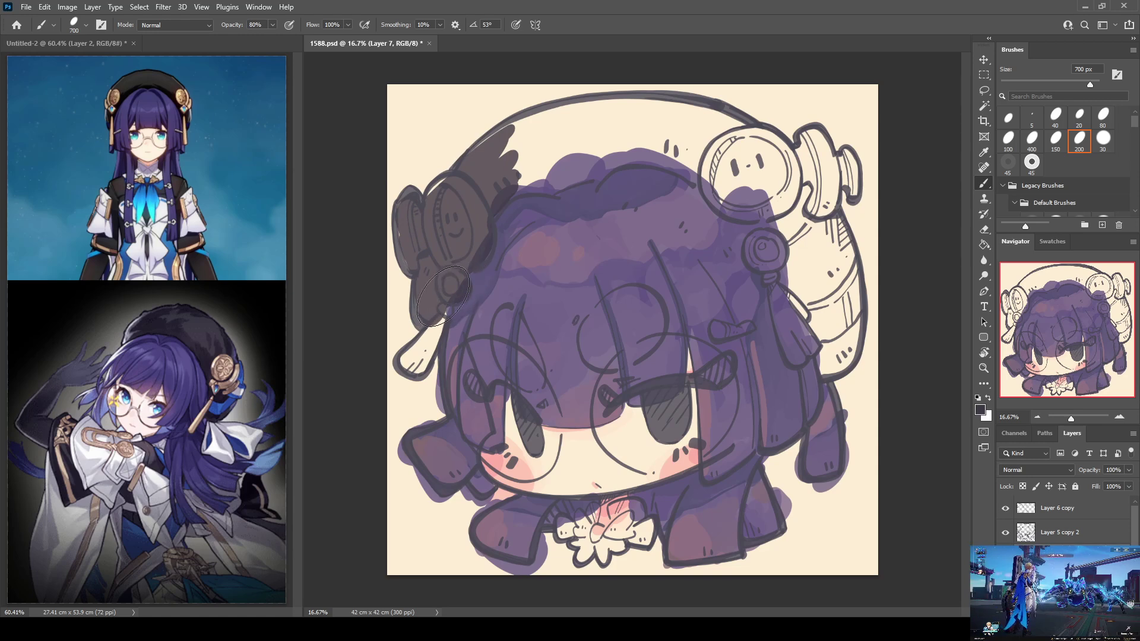
pyautogui.moveTo(433, 321); pyautogui.dragTo(422, 349)
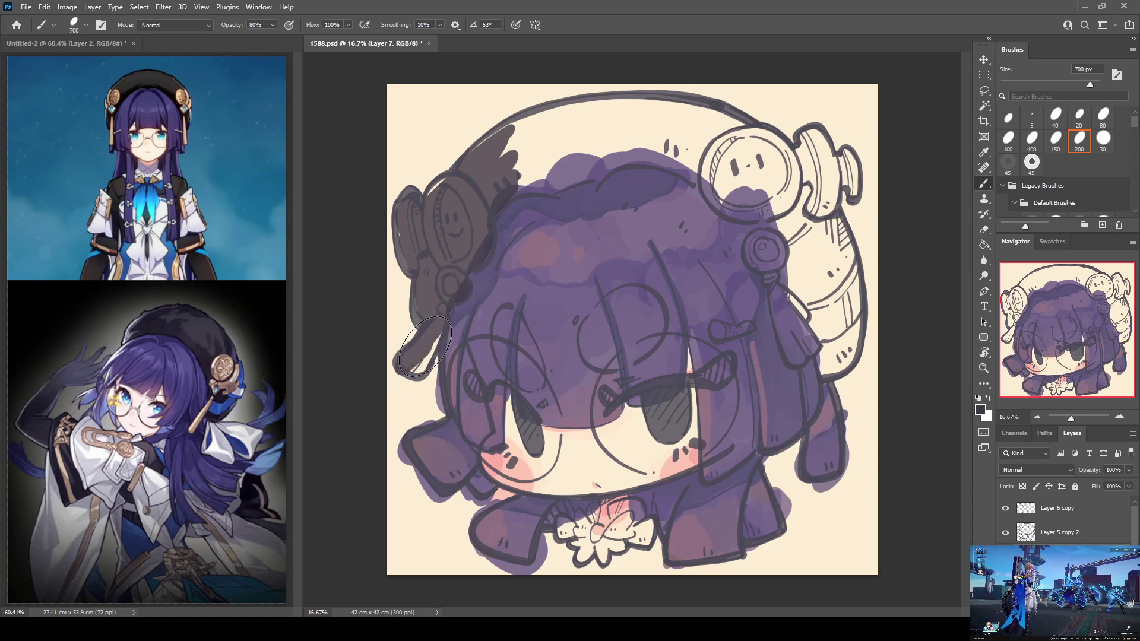
pyautogui.moveTo(451, 178)
pyautogui.mouseDown()
pyautogui.moveTo(536, 115)
pyautogui.moveTo(577, 108)
pyautogui.moveTo(503, 152)
pyautogui.moveTo(519, 183)
pyautogui.moveTo(551, 177)
pyautogui.moveTo(517, 186)
pyautogui.moveTo(643, 152)
pyautogui.moveTo(693, 161)
pyautogui.moveTo(702, 167)
pyautogui.moveTo(667, 157)
pyautogui.moveTo(712, 180)
pyautogui.moveTo(554, 151)
pyautogui.moveTo(567, 159)
pyautogui.moveTo(582, 119)
pyautogui.moveTo(738, 129)
pyautogui.moveTo(696, 133)
pyautogui.moveTo(710, 143)
pyautogui.moveTo(606, 114)
pyautogui.moveTo(689, 124)
pyautogui.moveTo(788, 172)
pyautogui.moveTo(665, 90)
pyautogui.moveTo(755, 200)
pyautogui.moveTo(753, 166)
pyautogui.moveTo(715, 183)
pyautogui.moveTo(710, 169)
pyautogui.moveTo(735, 203)
pyautogui.moveTo(719, 191)
pyautogui.moveTo(786, 204)
pyautogui.moveTo(774, 199)
pyautogui.moveTo(773, 211)
pyautogui.moveTo(785, 242)
pyautogui.moveTo(753, 239)
pyautogui.moveTo(773, 244)
pyautogui.moveTo(771, 258)
pyautogui.moveTo(762, 247)
pyautogui.moveTo(786, 248)
pyautogui.moveTo(758, 250)
pyautogui.moveTo(778, 262)
pyautogui.moveTo(792, 327)
pyautogui.moveTo(769, 286)
pyautogui.moveTo(792, 336)
pyautogui.moveTo(820, 333)
pyautogui.moveTo(840, 356)
pyautogui.moveTo(756, 151)
pyautogui.moveTo(757, 169)
pyautogui.moveTo(813, 157)
pyautogui.moveTo(854, 181)
pyautogui.moveTo(813, 181)
pyautogui.moveTo(849, 339)
pyautogui.moveTo(840, 212)
pyautogui.mouseUp()
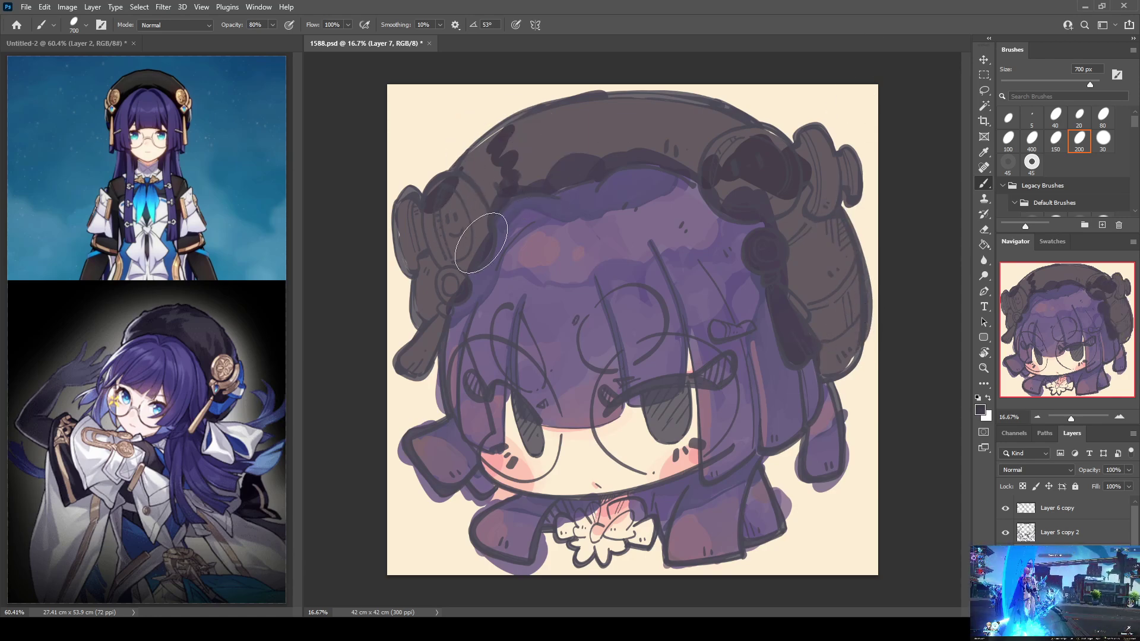
# Shade the beret's brim, the ornaments and the tassels on both sides with a darker grey-brown sampled from the hat
pyautogui.moveTo(432, 292)
pyautogui.mouseDown()
pyautogui.moveTo(422, 251)
pyautogui.moveTo(434, 265)
pyautogui.moveTo(429, 311)
pyautogui.moveTo(445, 201)
pyautogui.moveTo(493, 148)
pyautogui.moveTo(527, 135)
pyautogui.moveTo(513, 163)
pyautogui.mouseUp()
pyautogui.keyDown('alt'); pyautogui.click(564, 158); pyautogui.keyUp('alt')
pyautogui.moveTo(573, 143)
pyautogui.mouseDown()
pyautogui.moveTo(586, 123)
pyautogui.moveTo(565, 122)
pyautogui.moveTo(643, 120)
pyautogui.moveTo(596, 143)
pyautogui.moveTo(596, 157)
pyautogui.moveTo(482, 170)
pyautogui.moveTo(493, 180)
pyautogui.moveTo(464, 224)
pyautogui.moveTo(479, 238)
pyautogui.moveTo(446, 296)
pyautogui.moveTo(403, 233)
pyautogui.mouseUp()
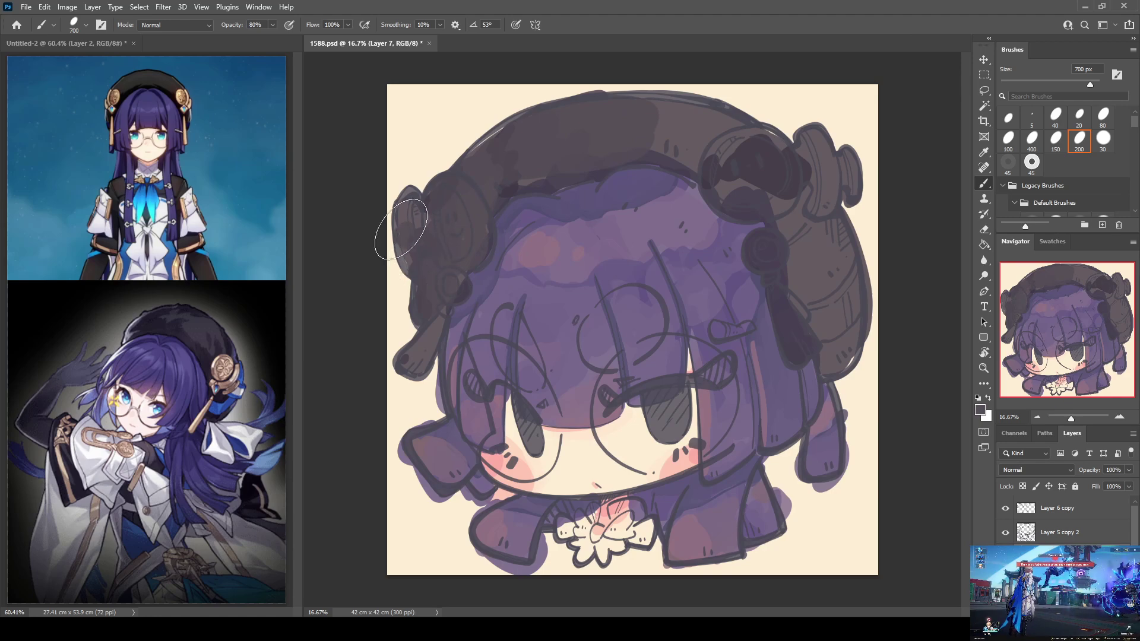
pyautogui.moveTo(783, 250)
pyautogui.mouseDown()
pyautogui.moveTo(818, 270)
pyautogui.moveTo(804, 295)
pyautogui.moveTo(790, 293)
pyautogui.moveTo(814, 326)
pyautogui.moveTo(799, 337)
pyautogui.moveTo(833, 353)
pyautogui.moveTo(851, 344)
pyautogui.moveTo(842, 284)
pyautogui.moveTo(786, 178)
pyautogui.moveTo(756, 170)
pyautogui.moveTo(744, 196)
pyautogui.moveTo(816, 205)
pyautogui.mouseUp()
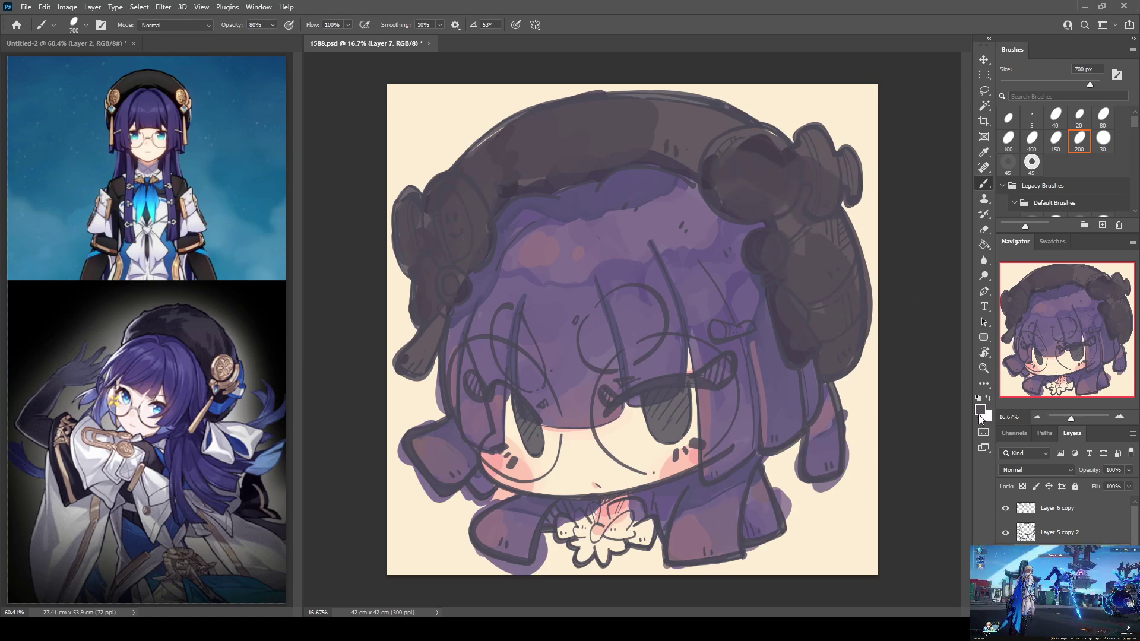
# Glaze a warm brown over the beret and ornaments, and darken the edge beside the smaller eye's ornament
pyautogui.press('i')
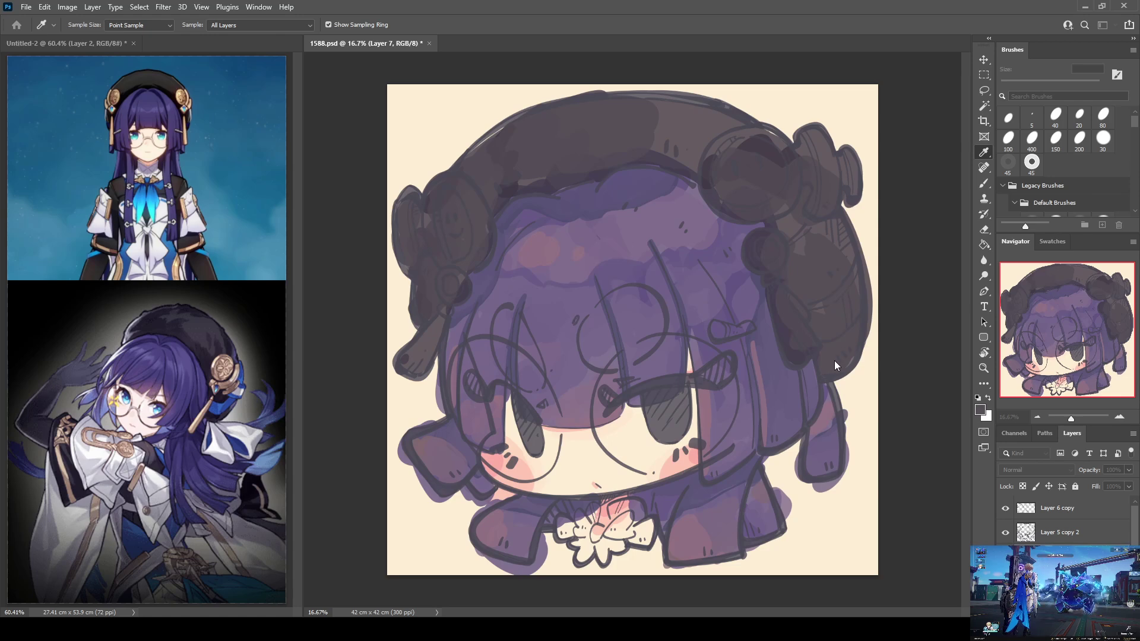
pyautogui.press('b')
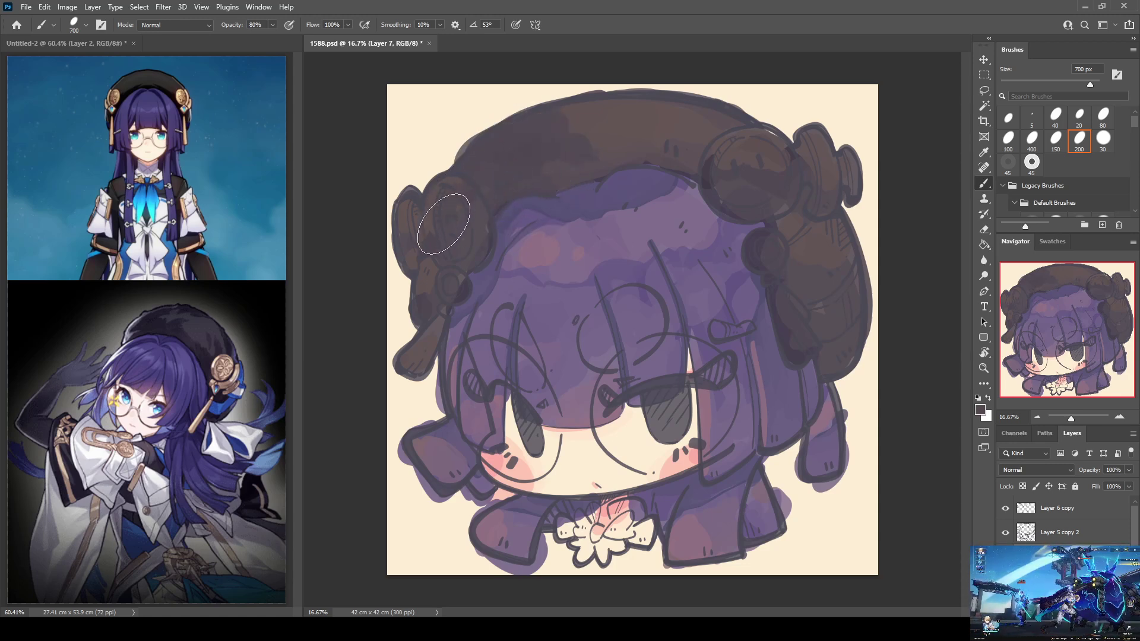
pyautogui.keyDown('alt'); pyautogui.click(486, 222); pyautogui.keyUp('alt')
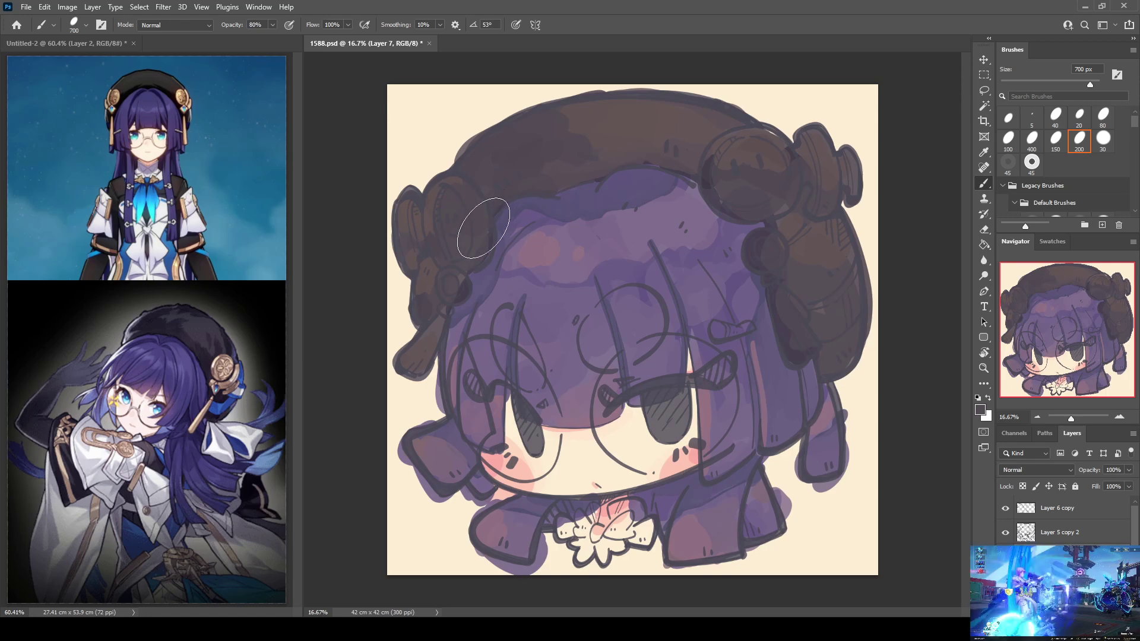
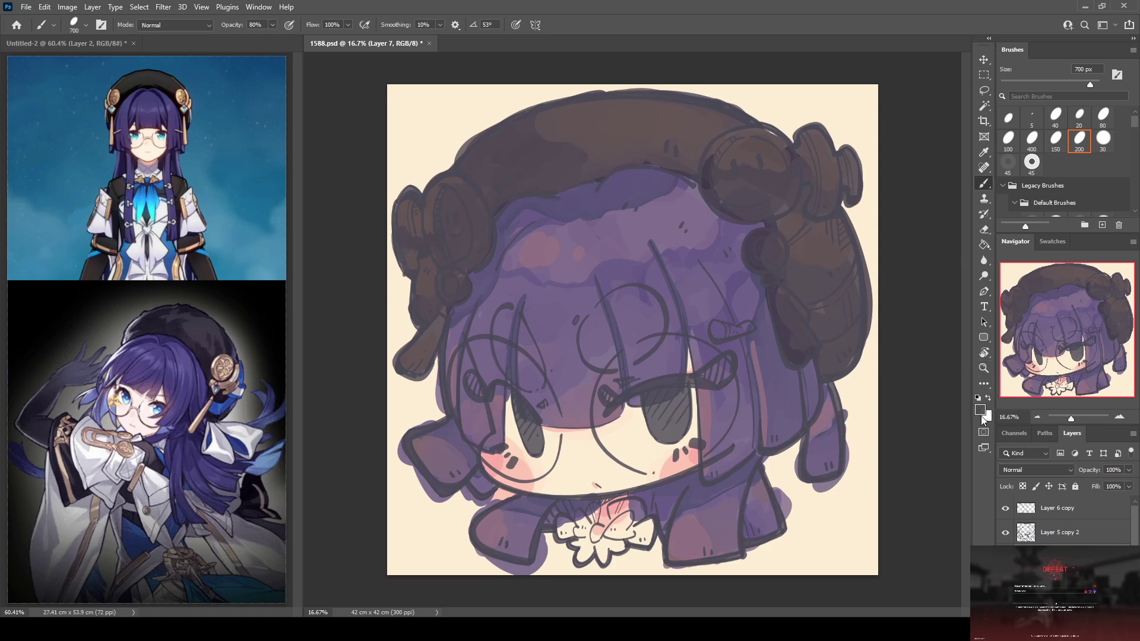
# Paint reddish-brown highlights on the beret's upper edge, the tassel end and the tops of the round ornaments
pyautogui.press('i')
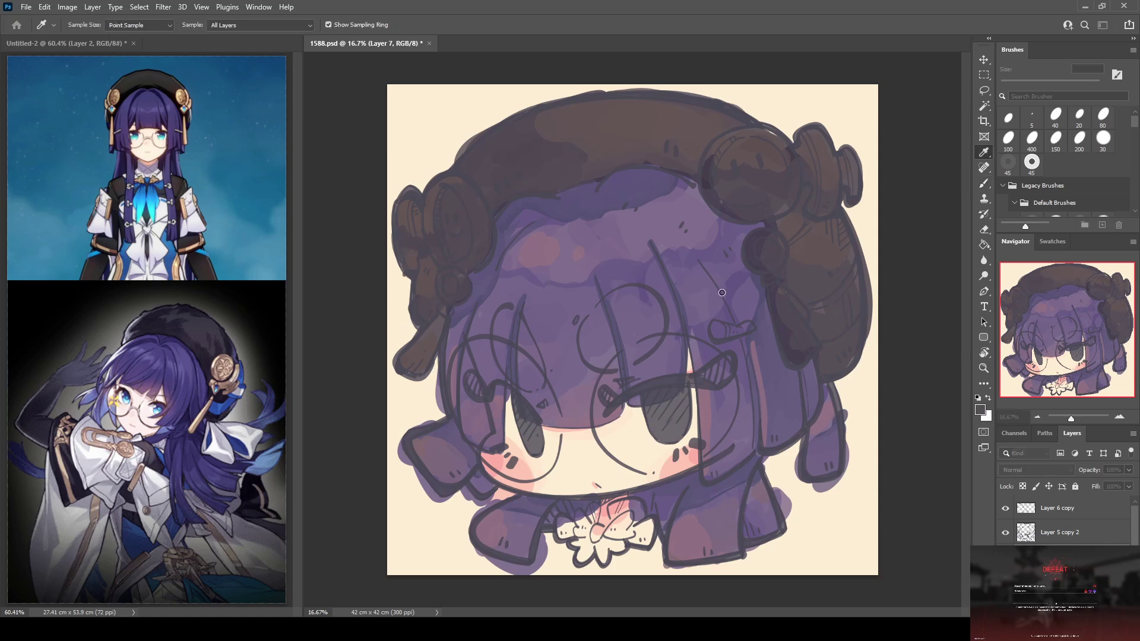
pyautogui.press('b')
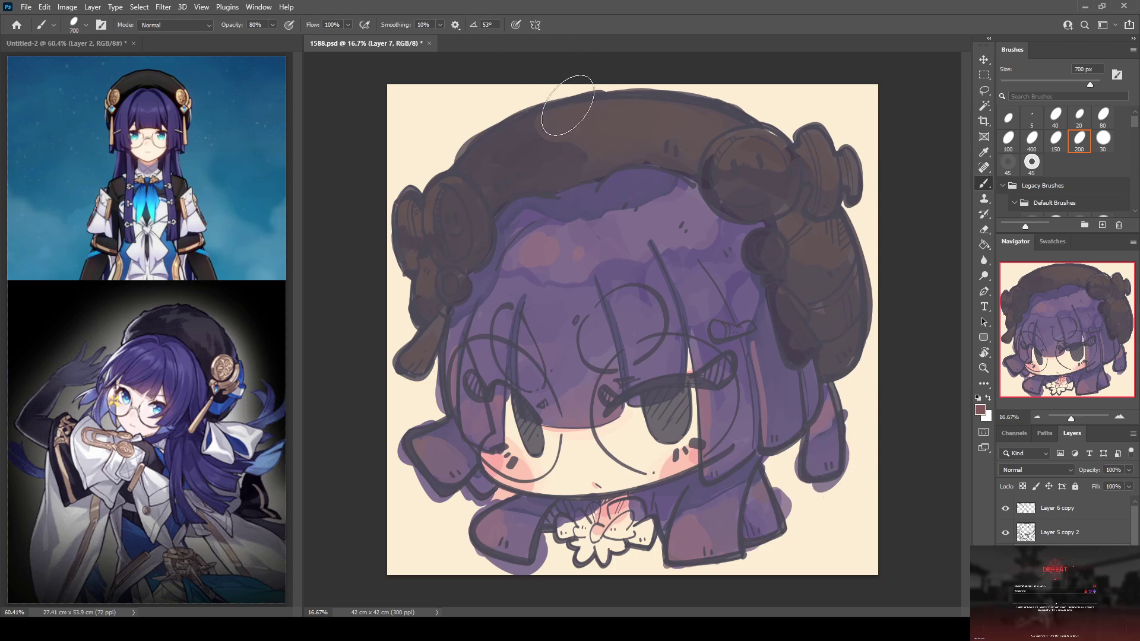
pyautogui.moveTo(541, 116); pyautogui.dragTo(603, 119)
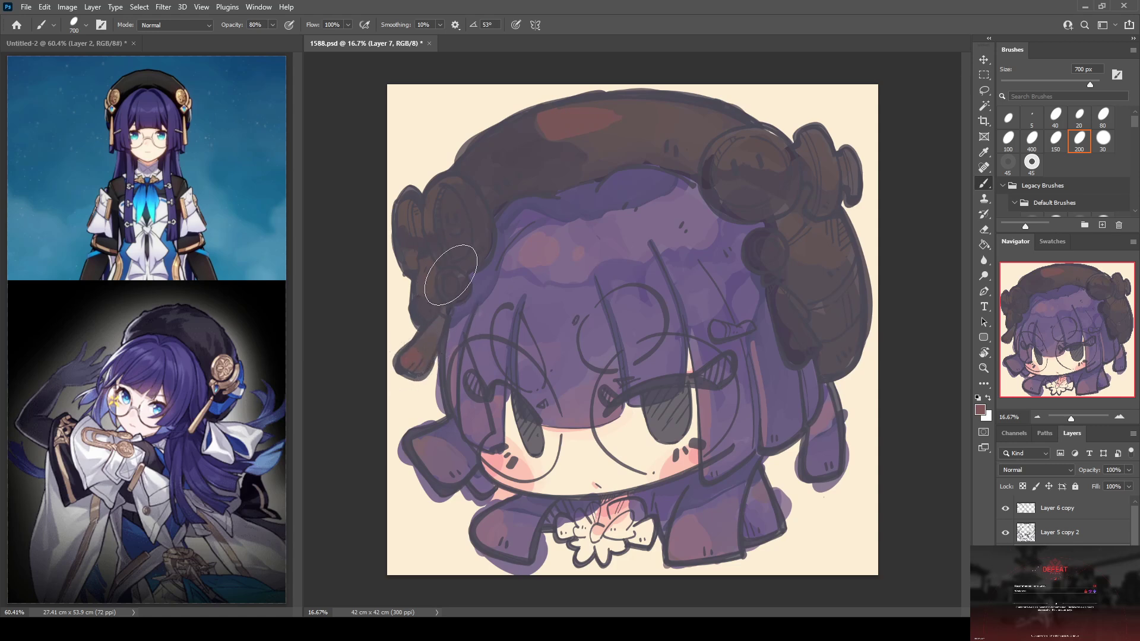
pyautogui.moveTo(464, 192); pyautogui.dragTo(468, 199)
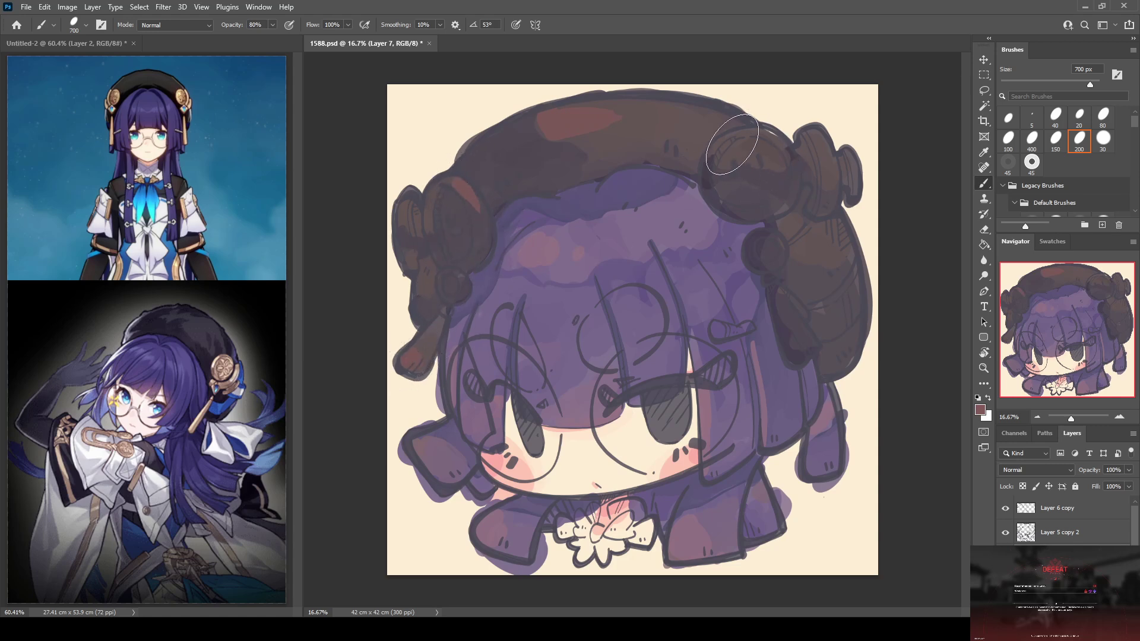
pyautogui.moveTo(731, 132)
pyautogui.mouseDown()
pyautogui.moveTo(825, 145)
pyautogui.moveTo(822, 154)
pyautogui.mouseUp()
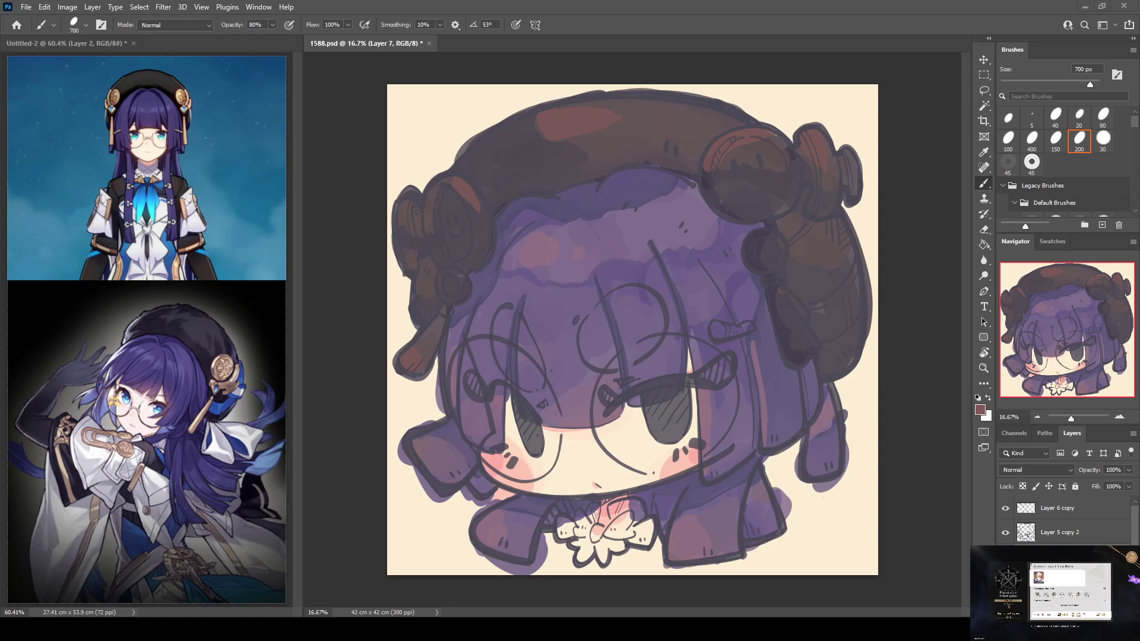
# Switch to the other open document, reduce the brush to 125 px and draw reddish marks in its white box on Layer 2
pyautogui.hotkey('ctrl', 'Tab')
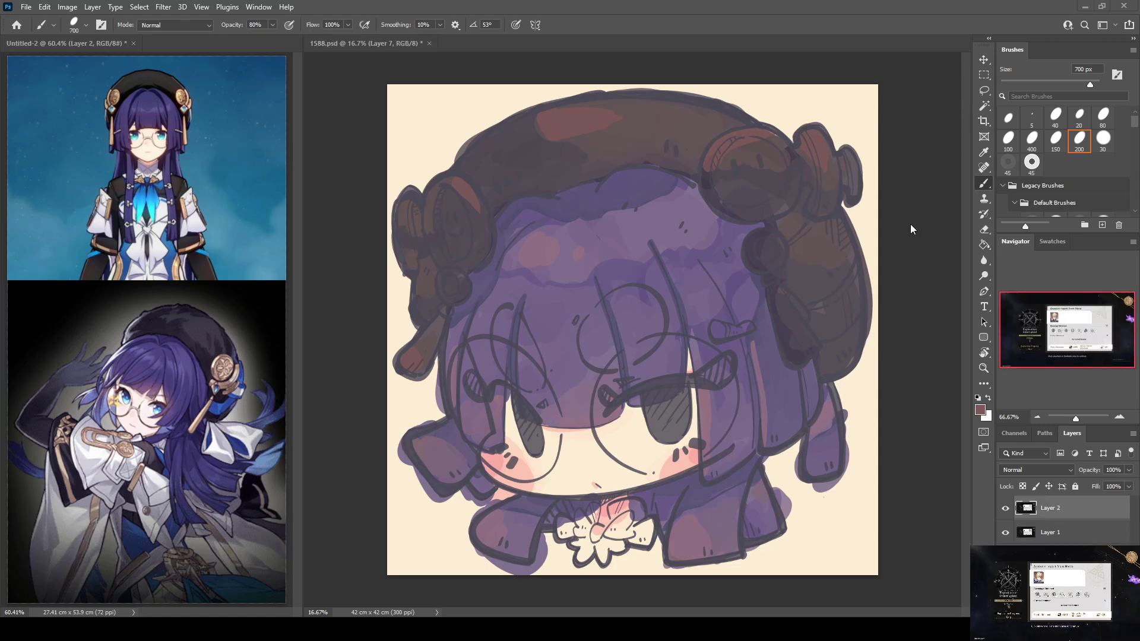
pyautogui.press('[')
pyautogui.press('[')
pyautogui.press('[')
pyautogui.press('[')
pyautogui.press('[')
pyautogui.press('[')
pyautogui.press('[')
pyautogui.press('[')
pyautogui.press('[')
pyautogui.moveTo(528, 187); pyautogui.dragTo(570, 202)
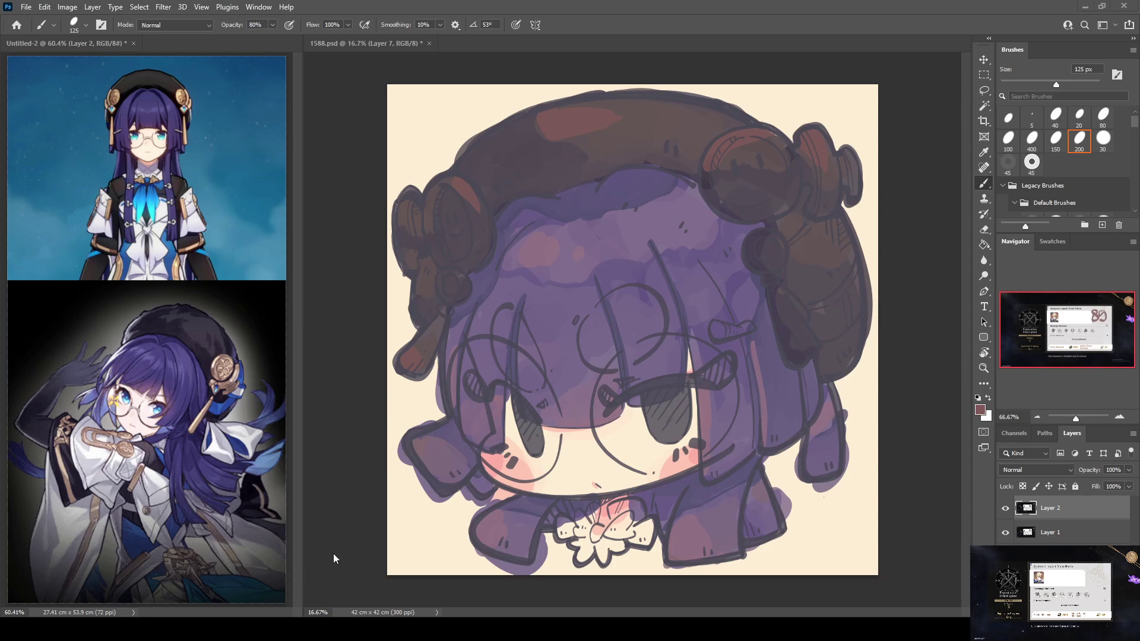
pyautogui.click(564, 235)
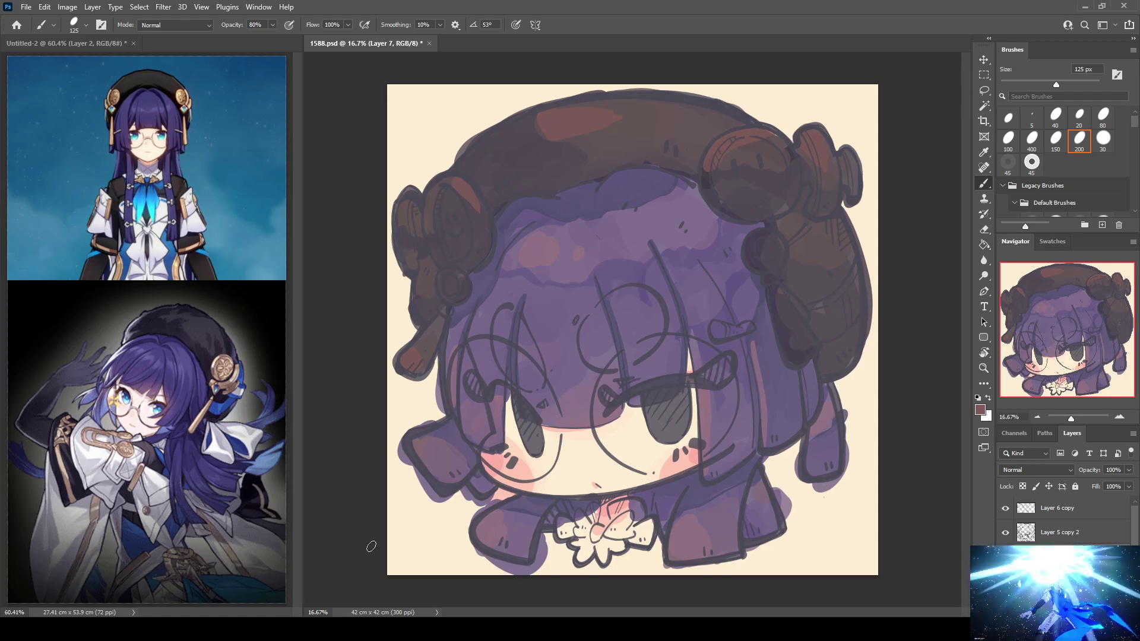
# In 1588.psd, enlarge the brush to 600 px and spread reddish brown over the back of the beret and across its crown
pyautogui.press(']')
pyautogui.press(']')
pyautogui.press(']')
pyautogui.press(']')
pyautogui.press(']')
pyautogui.press(']')
pyautogui.press(']')
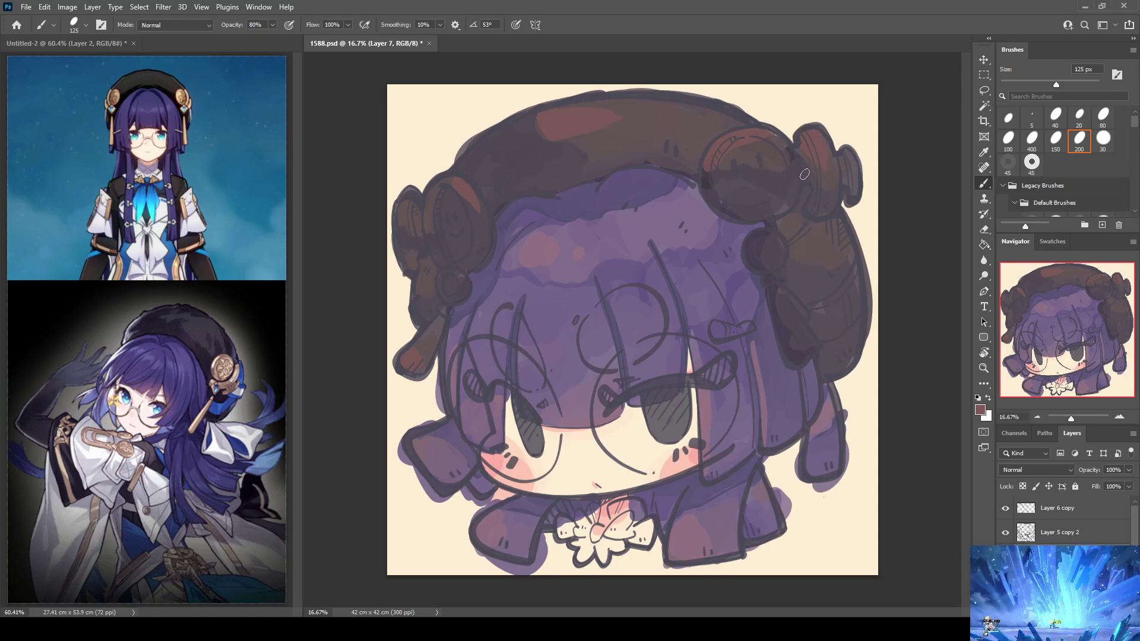
pyautogui.press(']')
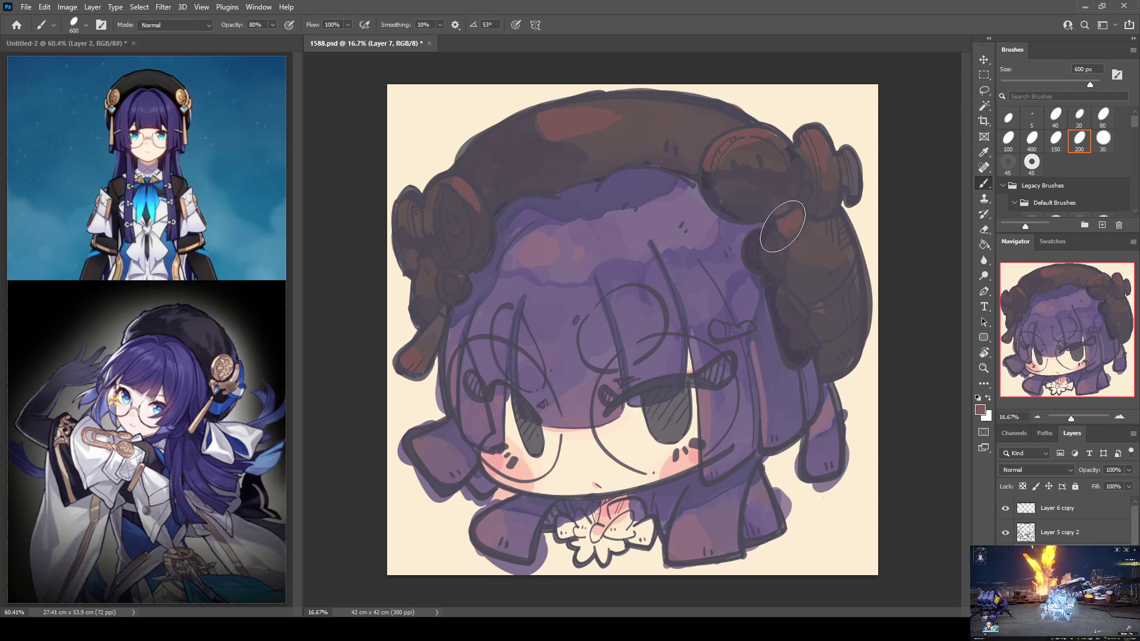
pyautogui.keyDown('alt'); pyautogui.click(799, 243); pyautogui.keyUp('alt')
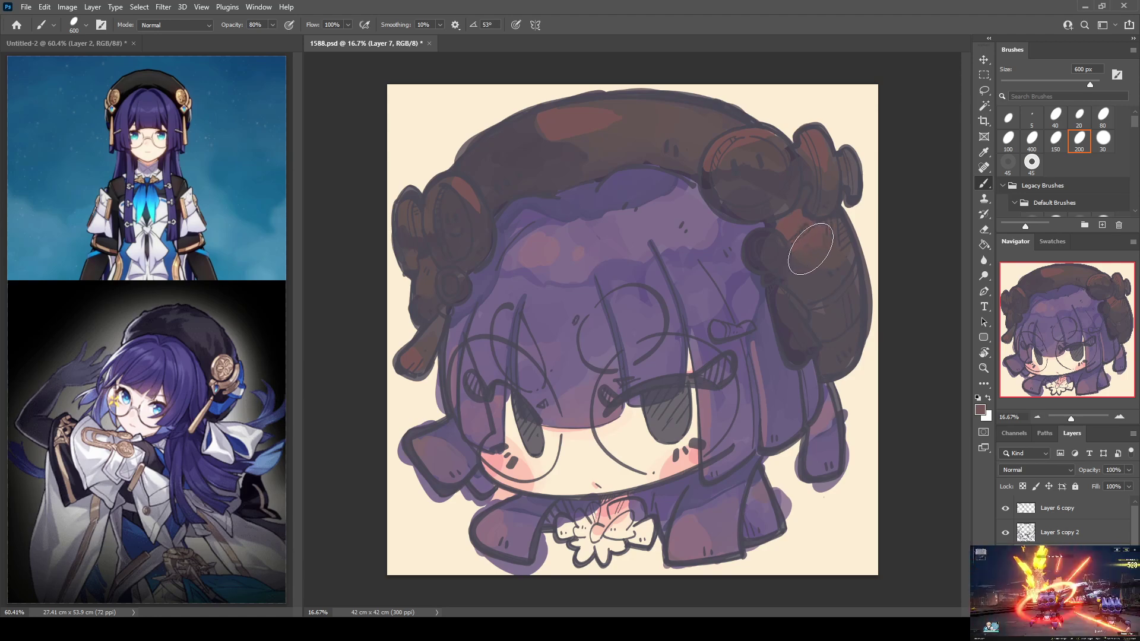
pyautogui.moveTo(802, 232)
pyautogui.mouseDown()
pyautogui.moveTo(810, 243)
pyautogui.moveTo(837, 219)
pyautogui.moveTo(854, 276)
pyautogui.mouseUp()
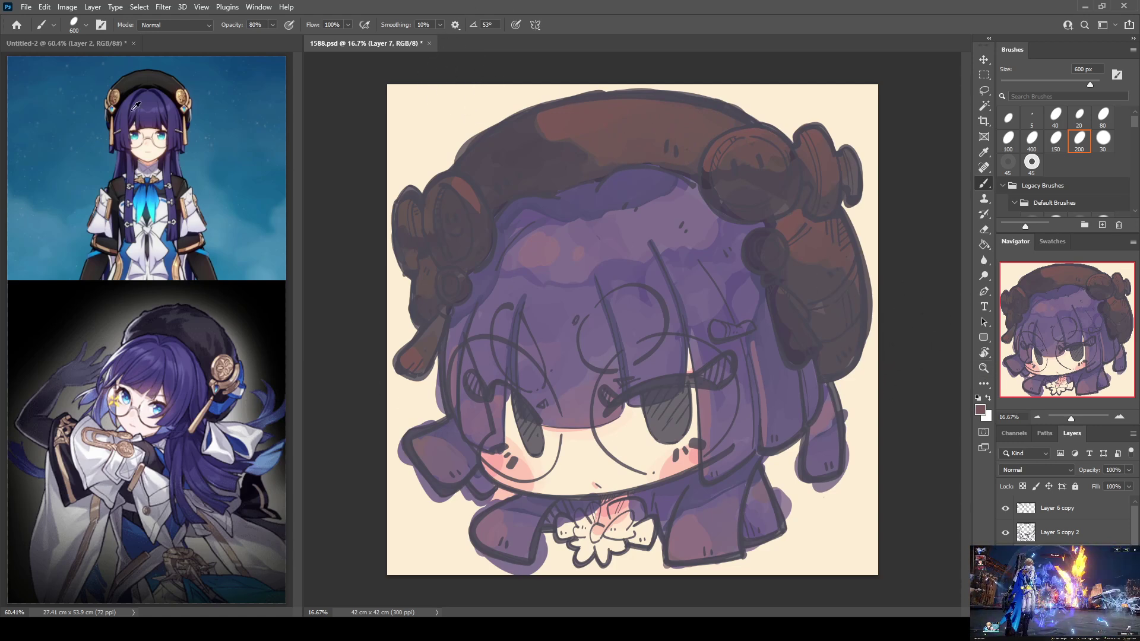
# Sample a pale gold from the reference's beret ornament and paint it over the tops of both large round ornaments and their adjoining discs
pyautogui.keyDown('alt'); pyautogui.click(190, 90); pyautogui.keyUp('alt')
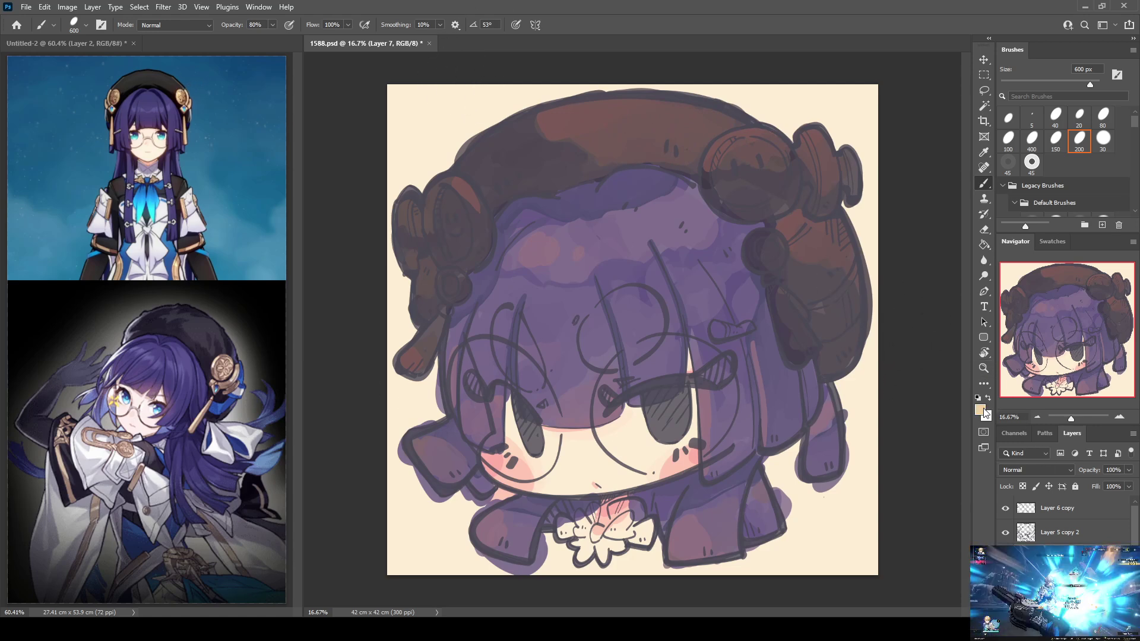
pyautogui.press('i')
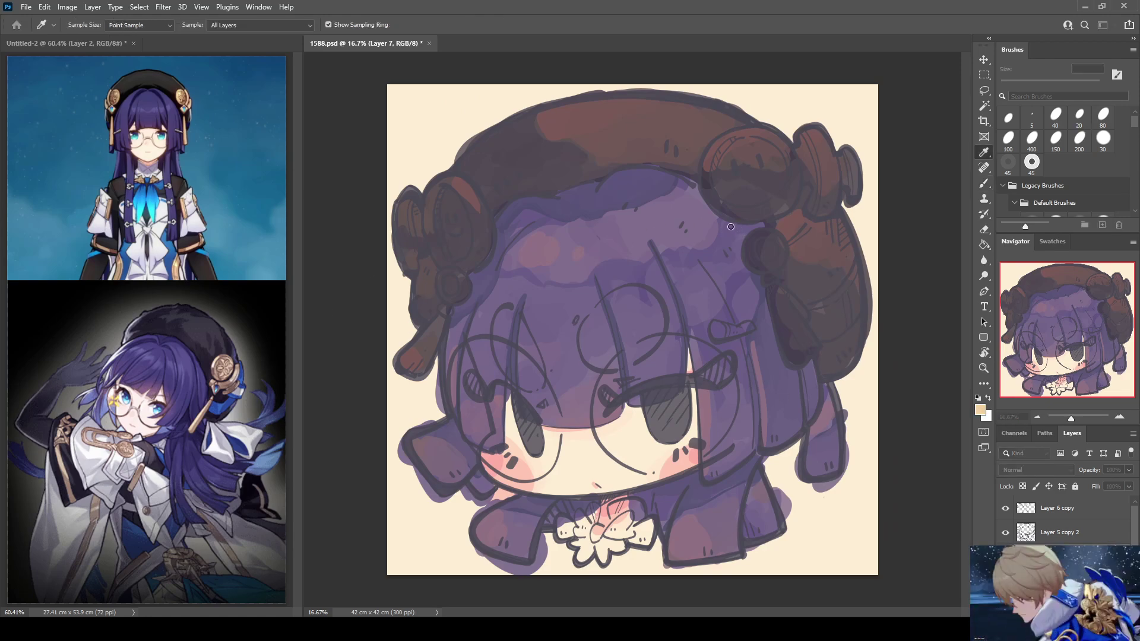
pyautogui.press('b')
pyautogui.moveTo(411, 187)
pyautogui.mouseDown()
pyautogui.moveTo(412, 230)
pyautogui.moveTo(439, 189)
pyautogui.moveTo(434, 202)
pyautogui.moveTo(462, 194)
pyautogui.moveTo(450, 184)
pyautogui.moveTo(477, 212)
pyautogui.moveTo(439, 203)
pyautogui.moveTo(407, 217)
pyautogui.moveTo(447, 231)
pyautogui.mouseUp()
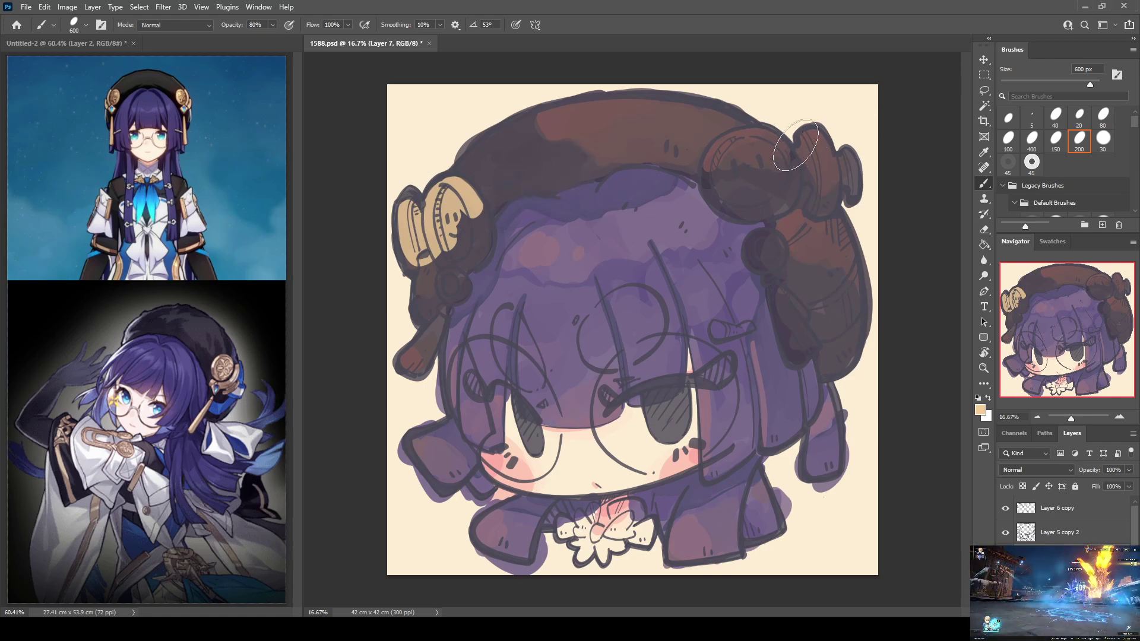
pyautogui.moveTo(727, 136)
pyautogui.mouseDown()
pyautogui.moveTo(712, 185)
pyautogui.moveTo(727, 155)
pyautogui.moveTo(756, 146)
pyautogui.moveTo(744, 138)
pyautogui.moveTo(777, 171)
pyautogui.moveTo(742, 137)
pyautogui.moveTo(811, 149)
pyautogui.mouseUp()
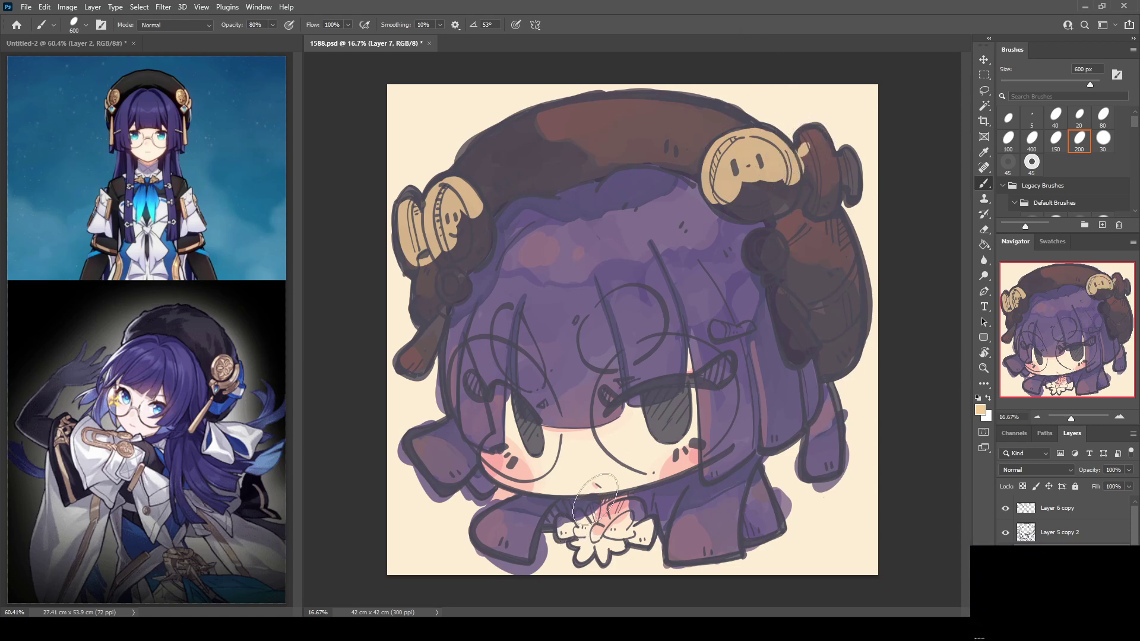
pyautogui.moveTo(809, 143); pyautogui.dragTo(828, 168)
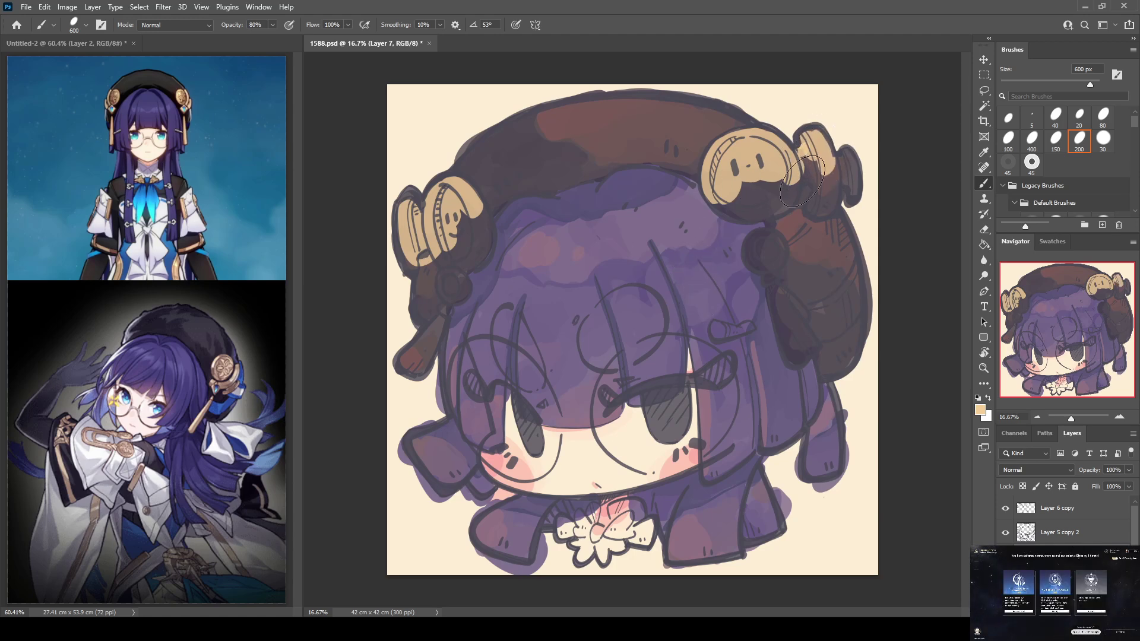
# Paint the same pale gold on the small hanging beads, upper tassels and the outermost disc of the larger ornament
pyautogui.moveTo(448, 278); pyautogui.dragTo(436, 335)
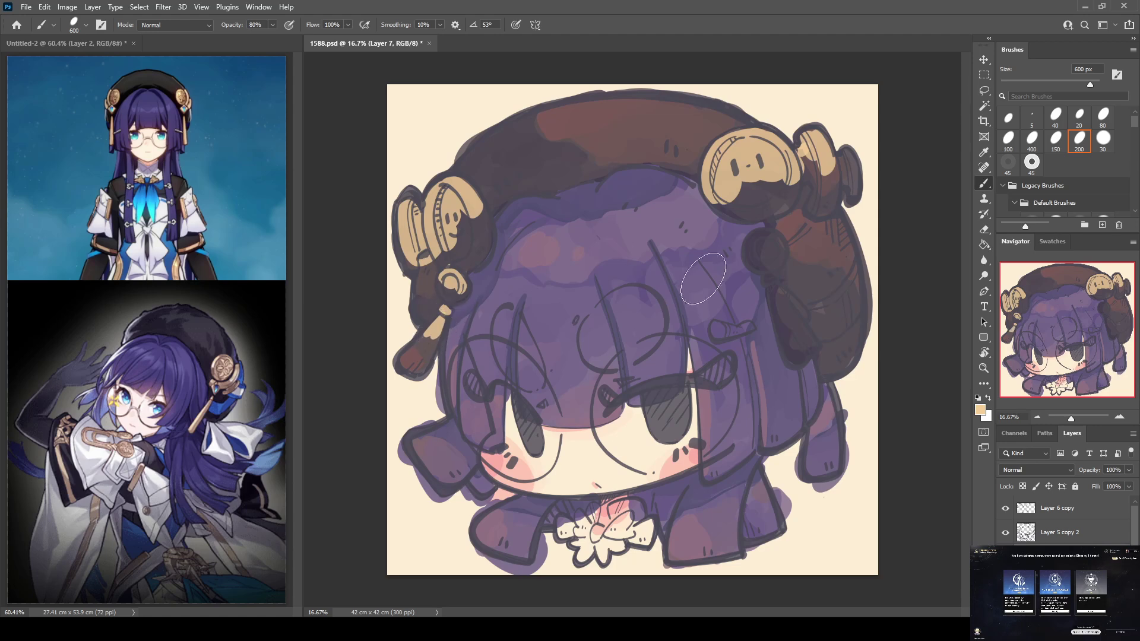
pyautogui.moveTo(758, 241)
pyautogui.mouseDown()
pyautogui.moveTo(754, 252)
pyautogui.moveTo(758, 241)
pyautogui.mouseUp()
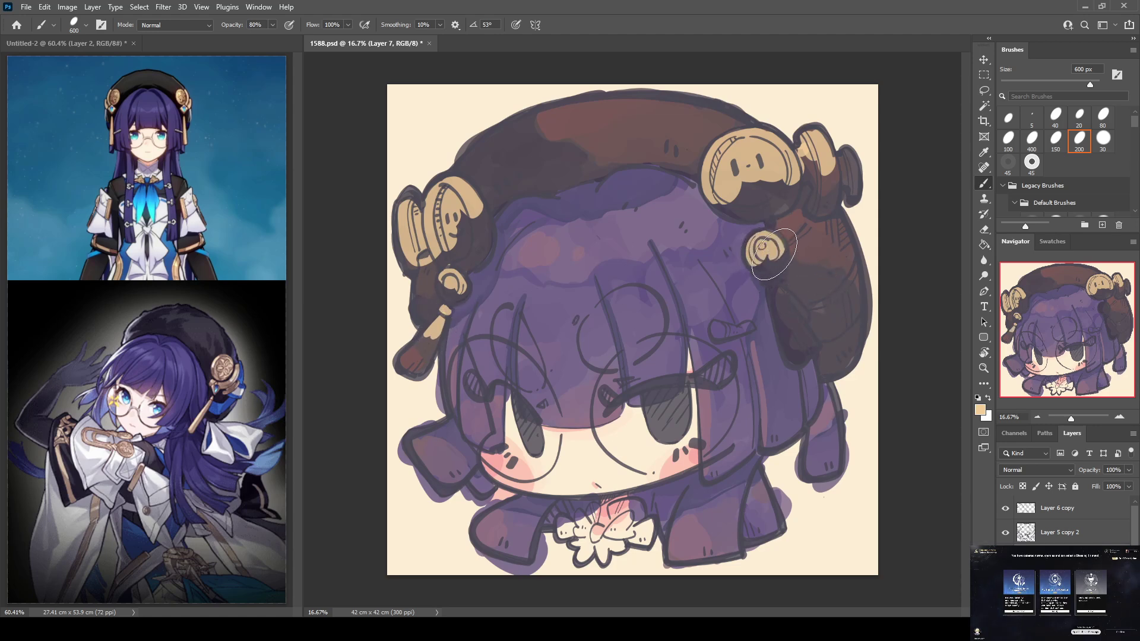
pyautogui.moveTo(839, 155); pyautogui.dragTo(849, 196)
pyautogui.moveTo(775, 297)
pyautogui.mouseDown()
pyautogui.moveTo(773, 278)
pyautogui.moveTo(782, 315)
pyautogui.moveTo(776, 288)
pyautogui.mouseUp()
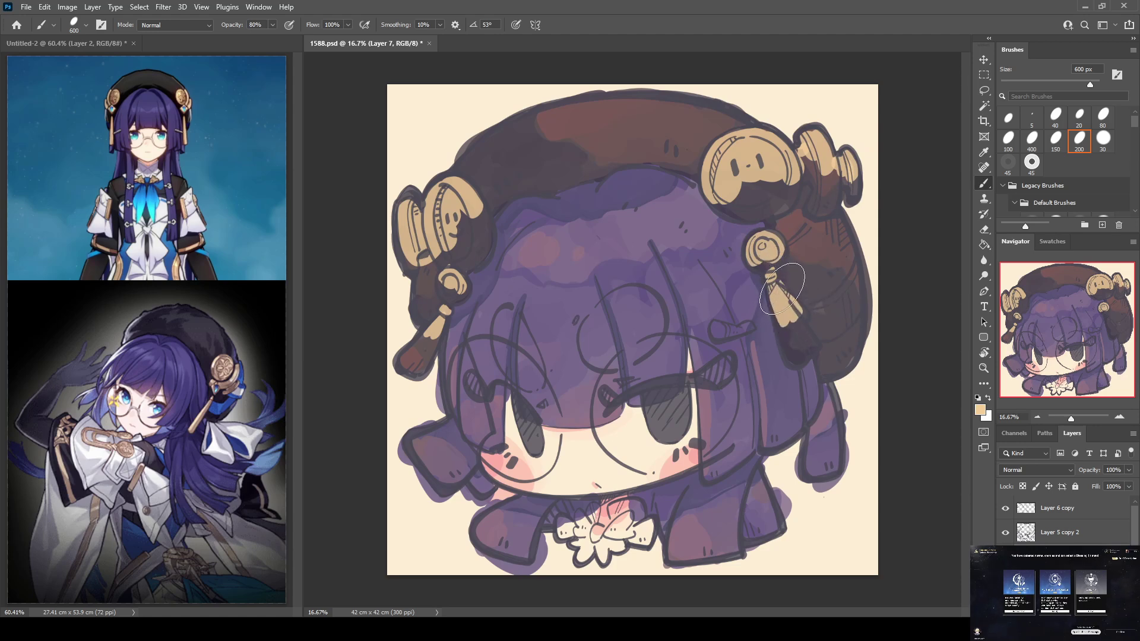
# Fill the remaining brown areas of the ornaments, beads and both tassels with a slightly darker tan gold
pyautogui.keyDown('alt'); pyautogui.click(792, 282); pyautogui.keyUp('alt')
pyautogui.moveTo(792, 282); pyautogui.dragTo(798, 282)
pyautogui.keyDown('alt'); pyautogui.click(457, 236); pyautogui.keyUp('alt')
pyautogui.moveTo(457, 236)
pyautogui.mouseDown()
pyautogui.moveTo(446, 257)
pyautogui.moveTo(463, 202)
pyautogui.moveTo(469, 255)
pyautogui.moveTo(440, 241)
pyautogui.moveTo(424, 266)
pyautogui.moveTo(454, 294)
pyautogui.moveTo(470, 291)
pyautogui.moveTo(427, 237)
pyautogui.moveTo(410, 265)
pyautogui.moveTo(451, 225)
pyautogui.moveTo(436, 332)
pyautogui.moveTo(405, 355)
pyautogui.moveTo(428, 333)
pyautogui.moveTo(416, 359)
pyautogui.moveTo(419, 332)
pyautogui.mouseUp()
pyautogui.moveTo(765, 167)
pyautogui.mouseDown()
pyautogui.moveTo(738, 204)
pyautogui.moveTo(725, 188)
pyautogui.moveTo(734, 210)
pyautogui.moveTo(756, 214)
pyautogui.moveTo(766, 187)
pyautogui.moveTo(800, 183)
pyautogui.moveTo(789, 194)
pyautogui.moveTo(796, 168)
pyautogui.moveTo(815, 162)
pyautogui.moveTo(822, 205)
pyautogui.moveTo(834, 171)
pyautogui.moveTo(822, 210)
pyautogui.moveTo(834, 170)
pyautogui.moveTo(849, 177)
pyautogui.moveTo(856, 193)
pyautogui.moveTo(807, 205)
pyautogui.mouseUp()
pyautogui.keyDown('alt'); pyautogui.click(807, 205); pyautogui.keyUp('alt')
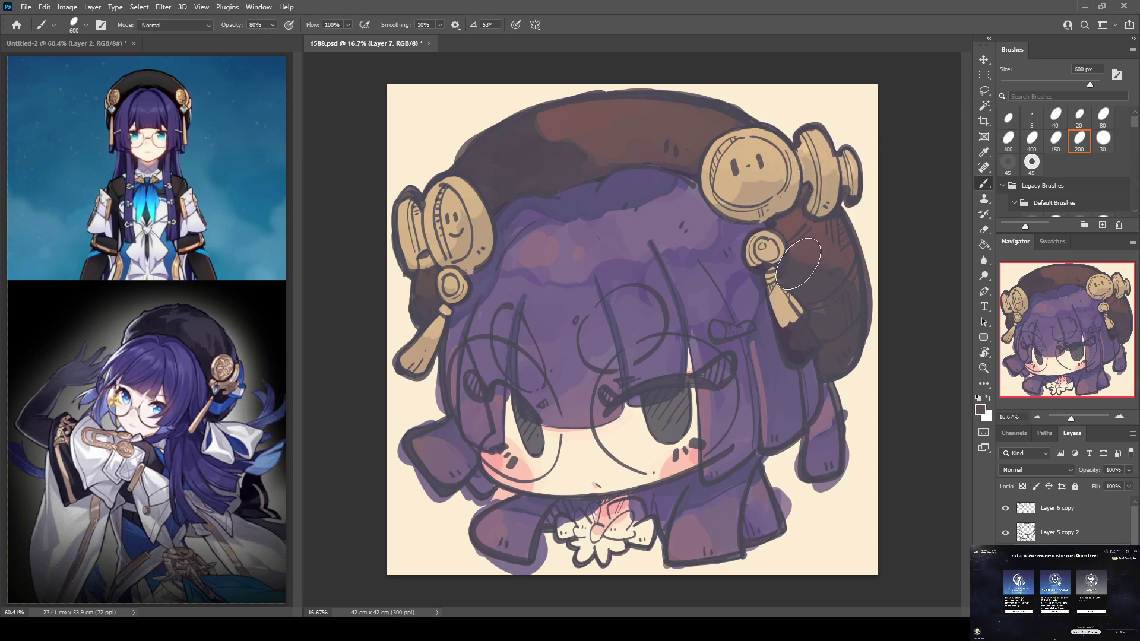
pyautogui.keyDown('alt'); pyautogui.click(835, 185); pyautogui.keyUp('alt')
pyautogui.moveTo(775, 306)
pyautogui.mouseDown()
pyautogui.moveTo(793, 352)
pyautogui.moveTo(795, 323)
pyautogui.moveTo(785, 322)
pyautogui.moveTo(800, 354)
pyautogui.moveTo(789, 318)
pyautogui.moveTo(813, 347)
pyautogui.moveTo(785, 317)
pyautogui.moveTo(794, 351)
pyautogui.moveTo(783, 319)
pyautogui.mouseUp()
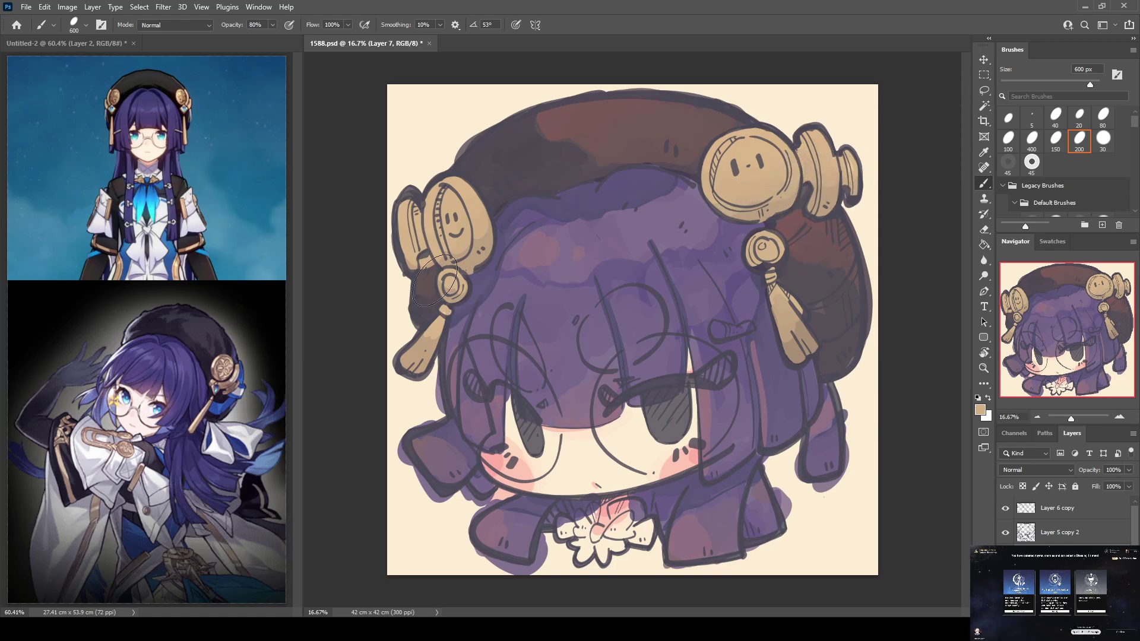
# Choose a salmon pink and shade the lower parts of the ornament, bead and tassel beside the smaller eye
pyautogui.keyDown('alt'); pyautogui.click(426, 264); pyautogui.keyUp('alt')
pyautogui.moveTo(425, 265); pyautogui.dragTo(424, 255)
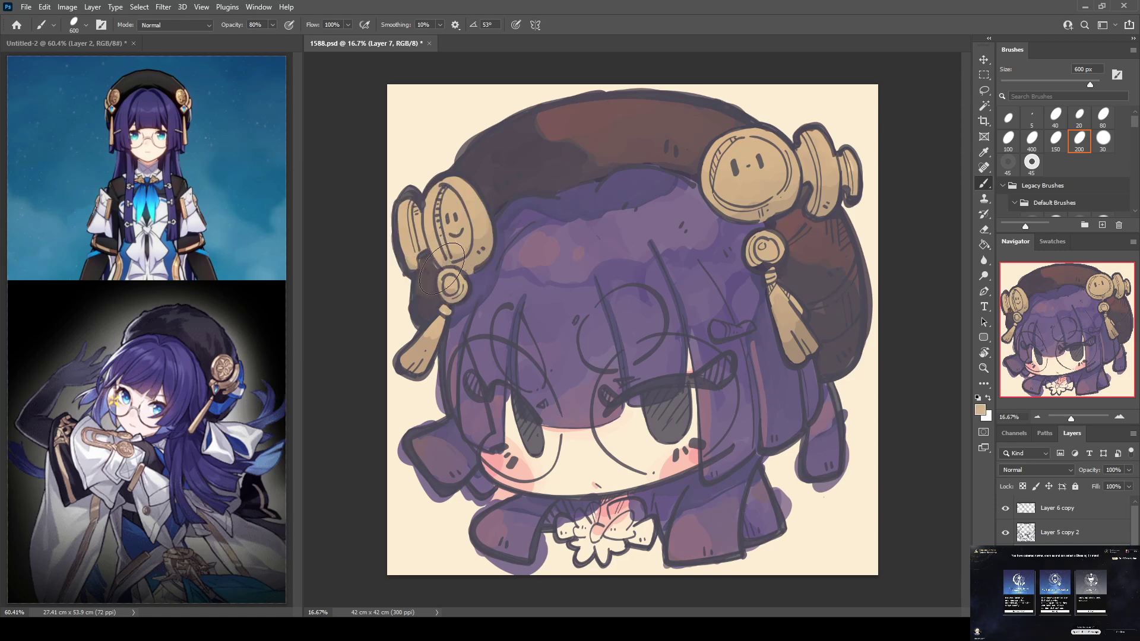
pyautogui.keyDown('alt'); pyautogui.click(431, 261); pyautogui.keyUp('alt')
pyautogui.click(978, 414)
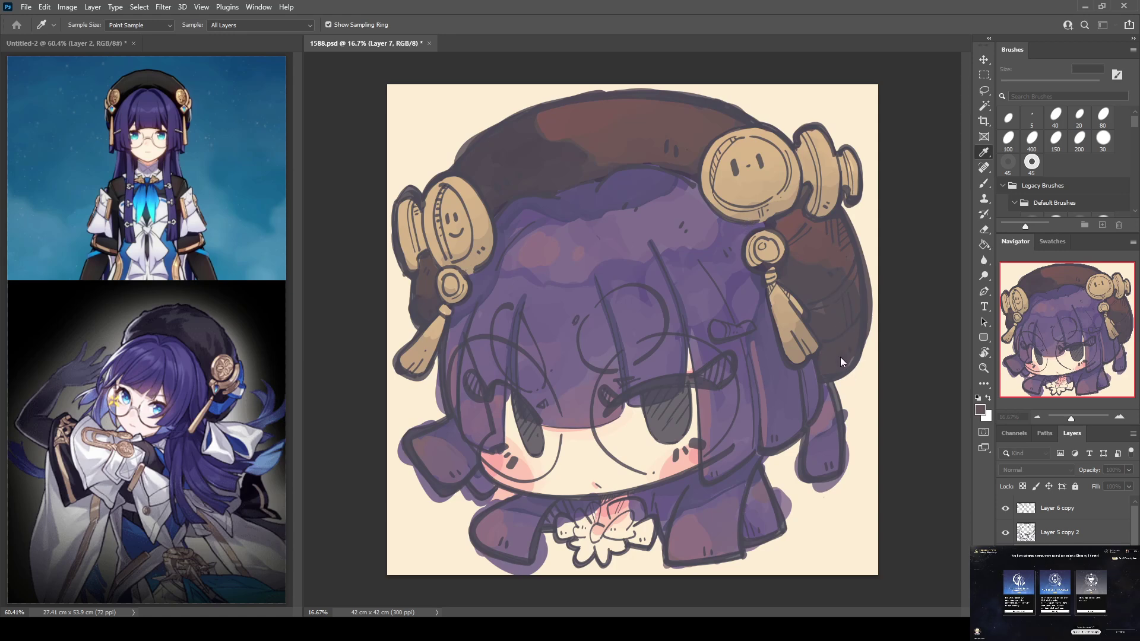
pyautogui.press('Return')
pyautogui.press('b')
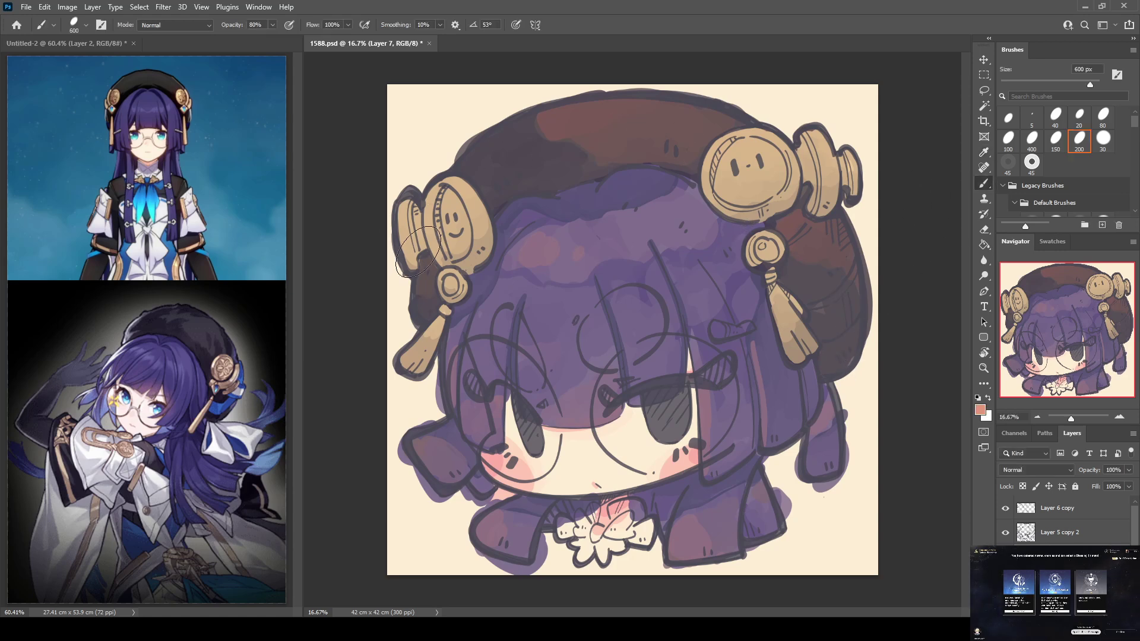
pyautogui.moveTo(418, 347)
pyautogui.mouseDown()
pyautogui.moveTo(410, 362)
pyautogui.moveTo(422, 354)
pyautogui.mouseUp()
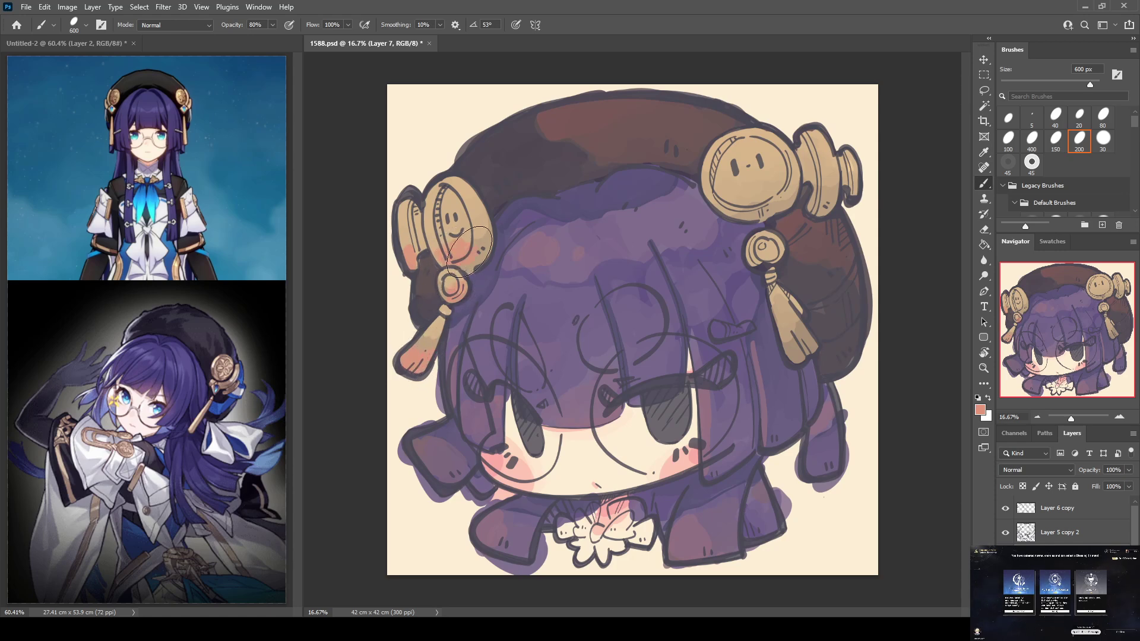
pyautogui.moveTo(454, 256)
pyautogui.mouseDown()
pyautogui.moveTo(472, 259)
pyautogui.moveTo(493, 216)
pyautogui.moveTo(490, 241)
pyautogui.mouseUp()
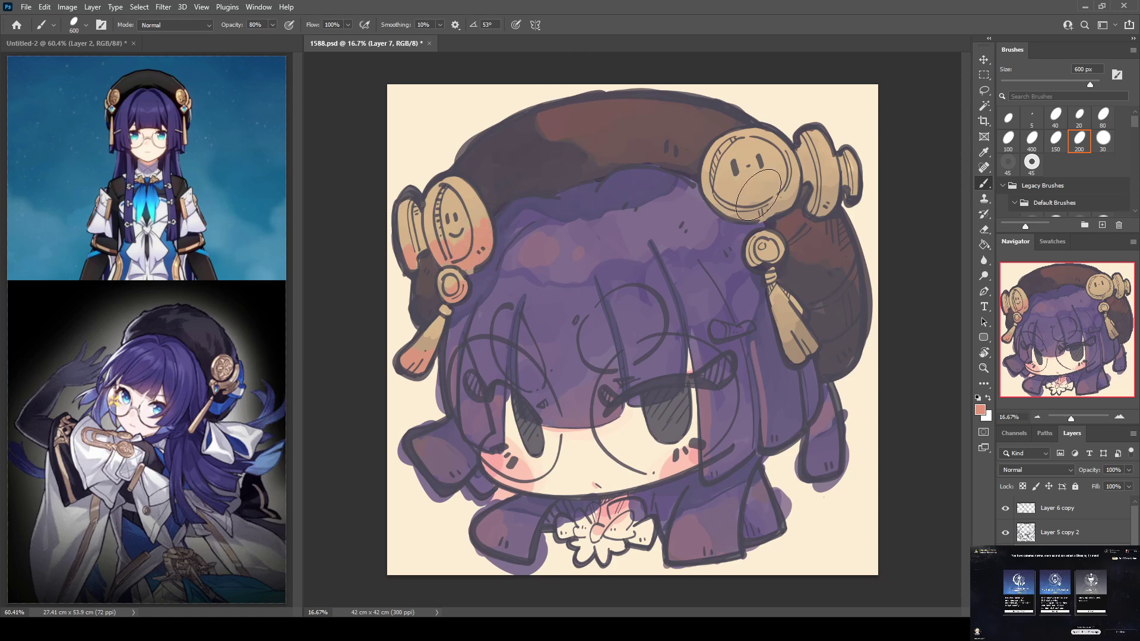
# Shade the larger ornament's discs, bead and tassel with salmon pink, and blend the pink across both tassels
pyautogui.moveTo(751, 208)
pyautogui.mouseDown()
pyautogui.moveTo(785, 193)
pyautogui.moveTo(770, 183)
pyautogui.moveTo(788, 174)
pyautogui.moveTo(792, 184)
pyautogui.moveTo(797, 168)
pyautogui.moveTo(827, 190)
pyautogui.moveTo(817, 208)
pyautogui.moveTo(840, 190)
pyautogui.mouseUp()
pyautogui.moveTo(755, 268)
pyautogui.mouseDown()
pyautogui.moveTo(766, 249)
pyautogui.moveTo(760, 261)
pyautogui.moveTo(772, 252)
pyautogui.moveTo(793, 266)
pyautogui.moveTo(794, 332)
pyautogui.mouseUp()
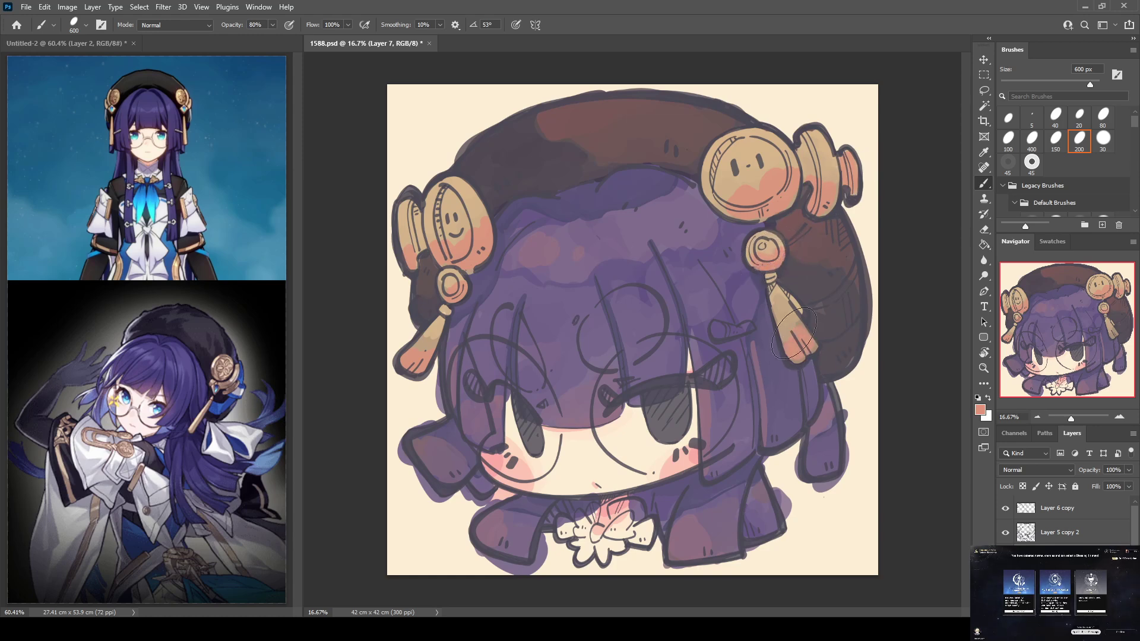
pyautogui.moveTo(421, 343)
pyautogui.mouseDown()
pyautogui.moveTo(418, 357)
pyautogui.moveTo(444, 327)
pyautogui.mouseUp()
pyautogui.keyDown('alt'); pyautogui.click(436, 330); pyautogui.keyUp('alt')
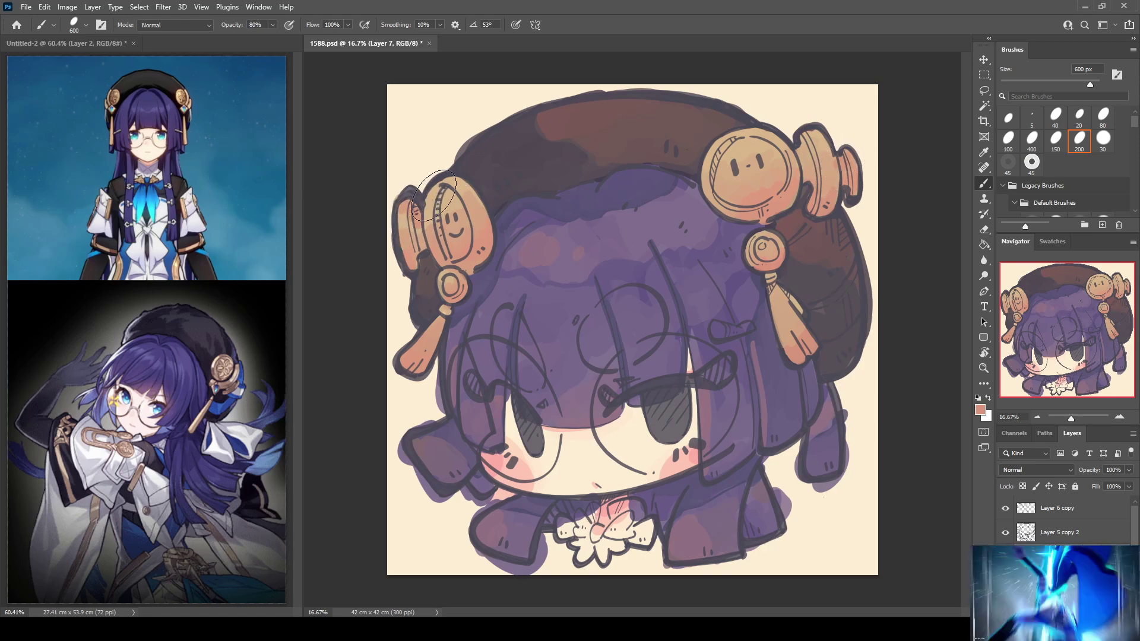
# Choose a deeper red and paint shadows into the grooves and rims of both ornaments and the larger ornament's tassel
pyautogui.press('i')
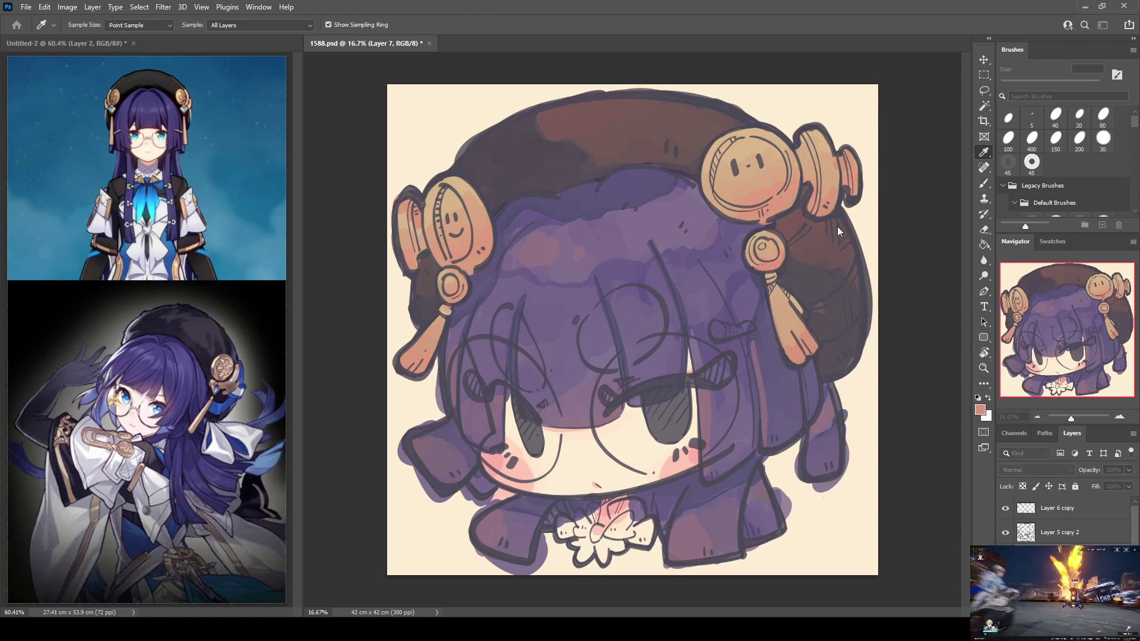
pyautogui.press('b')
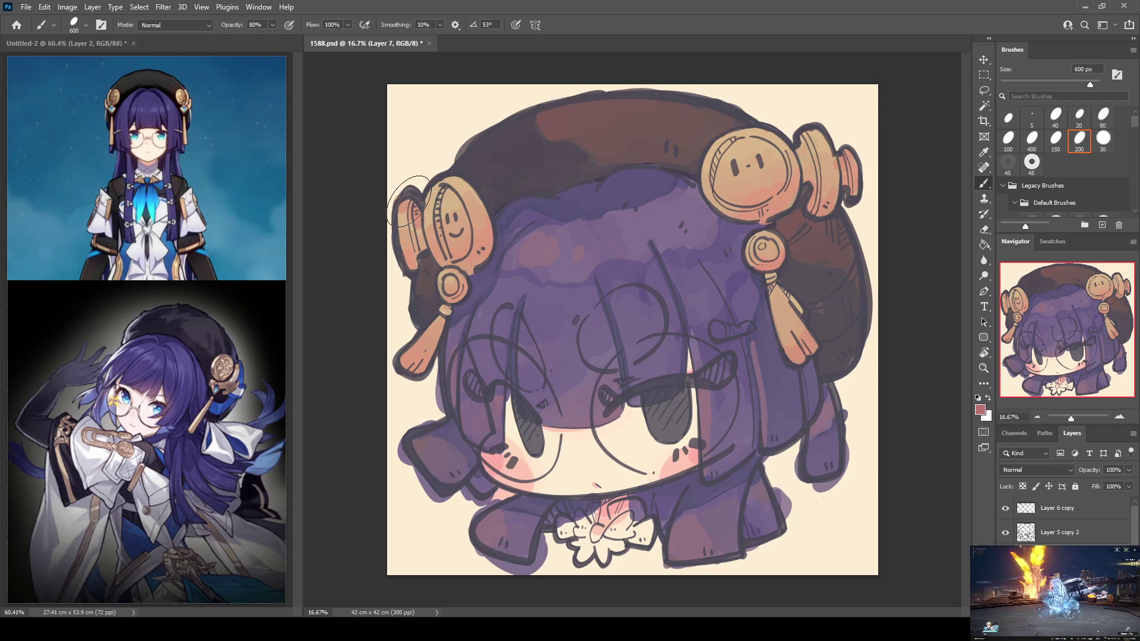
pyautogui.moveTo(409, 225); pyautogui.dragTo(413, 267)
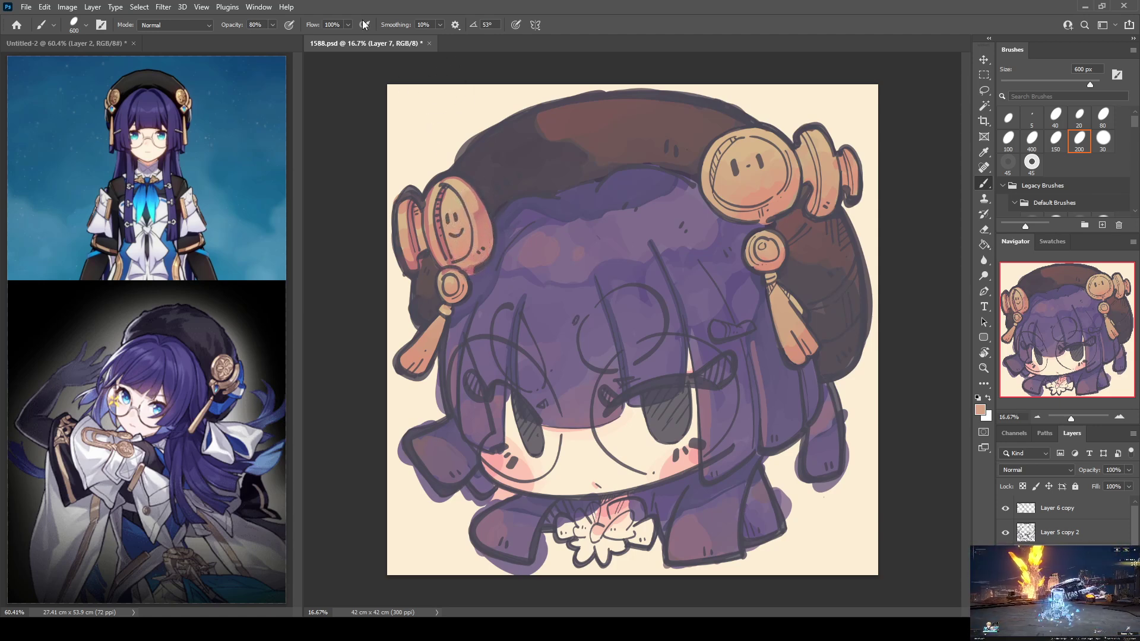
pyautogui.keyDown('alt'); pyautogui.click(483, 212); pyautogui.keyUp('alt')
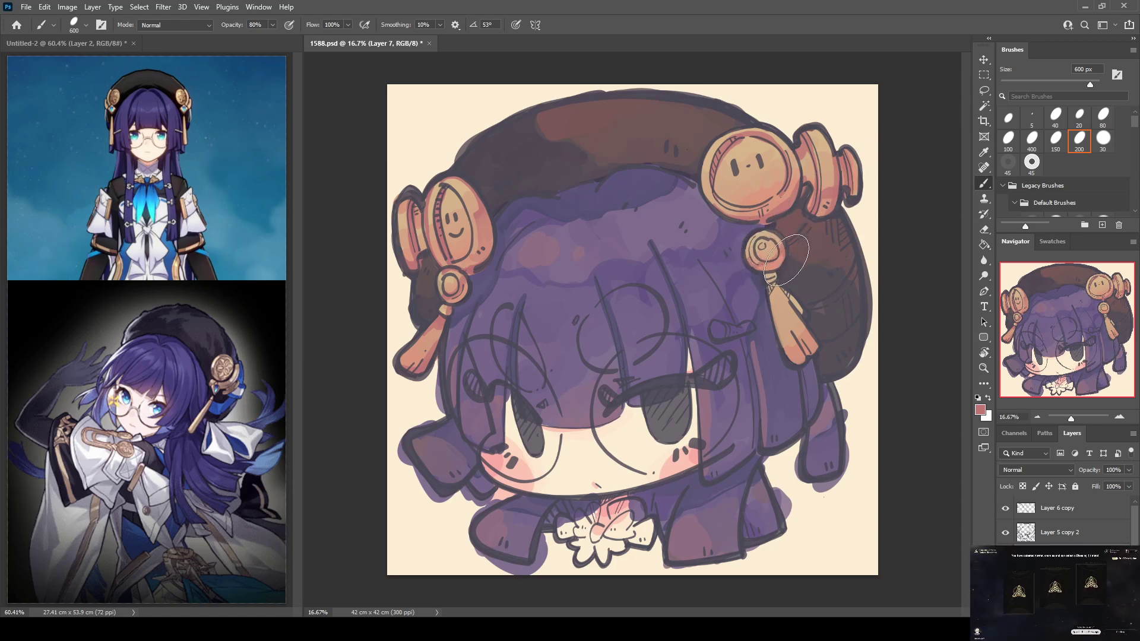
pyautogui.moveTo(783, 352)
pyautogui.mouseDown()
pyautogui.moveTo(801, 333)
pyautogui.moveTo(790, 323)
pyautogui.moveTo(806, 352)
pyautogui.mouseUp()
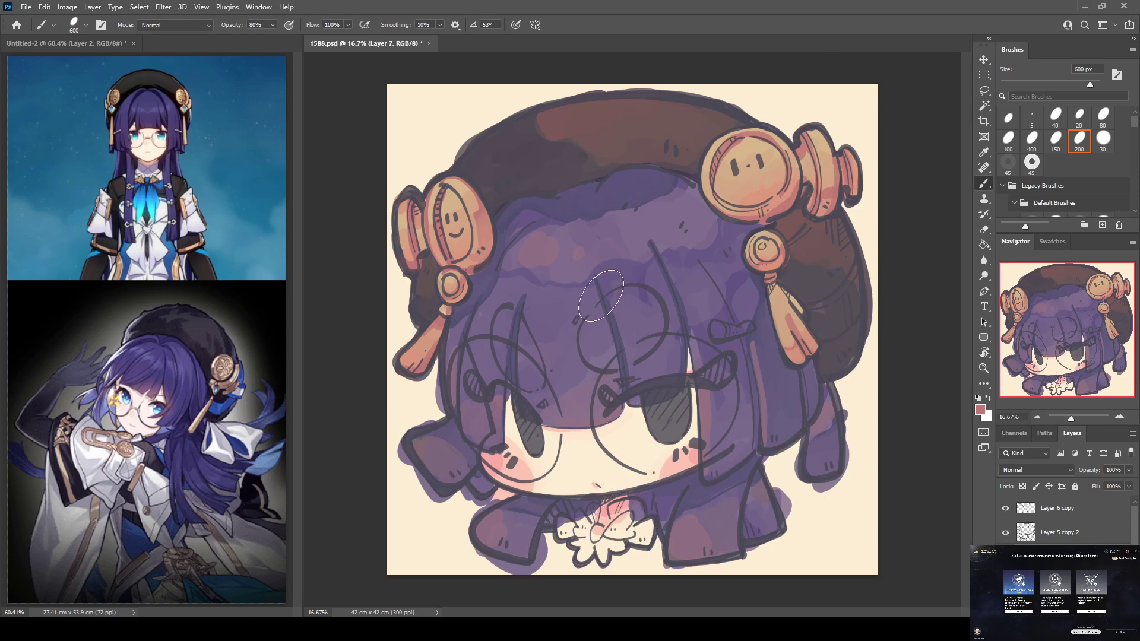
# Choose a dusky mauve and deepen the shadows on the ornaments' rims, grooves and tassels
pyautogui.press('i')
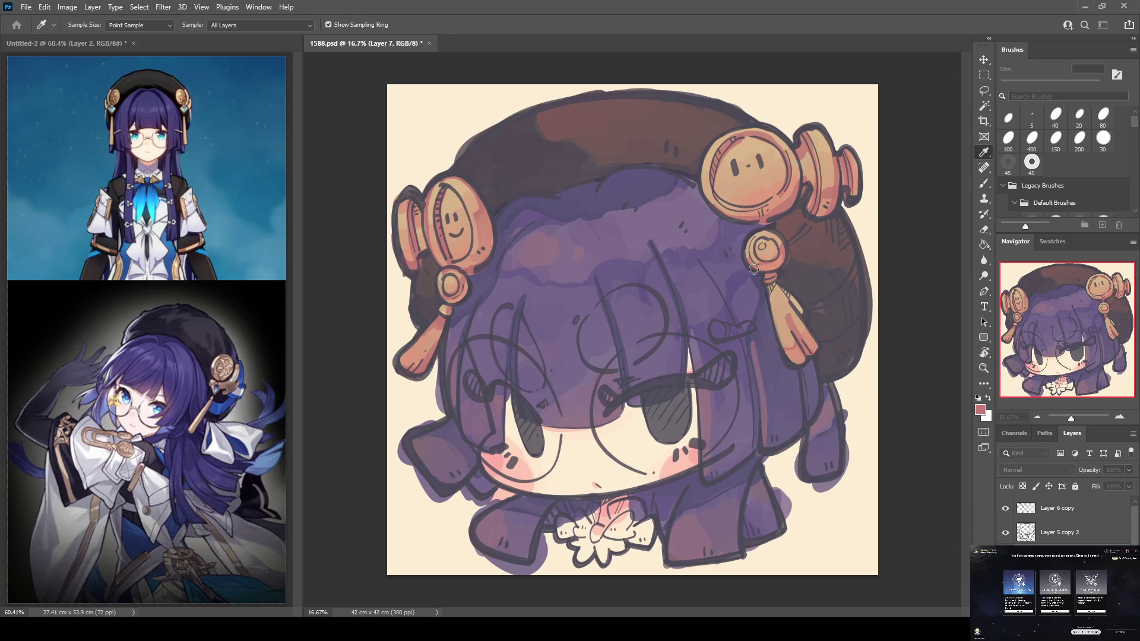
pyautogui.press('b')
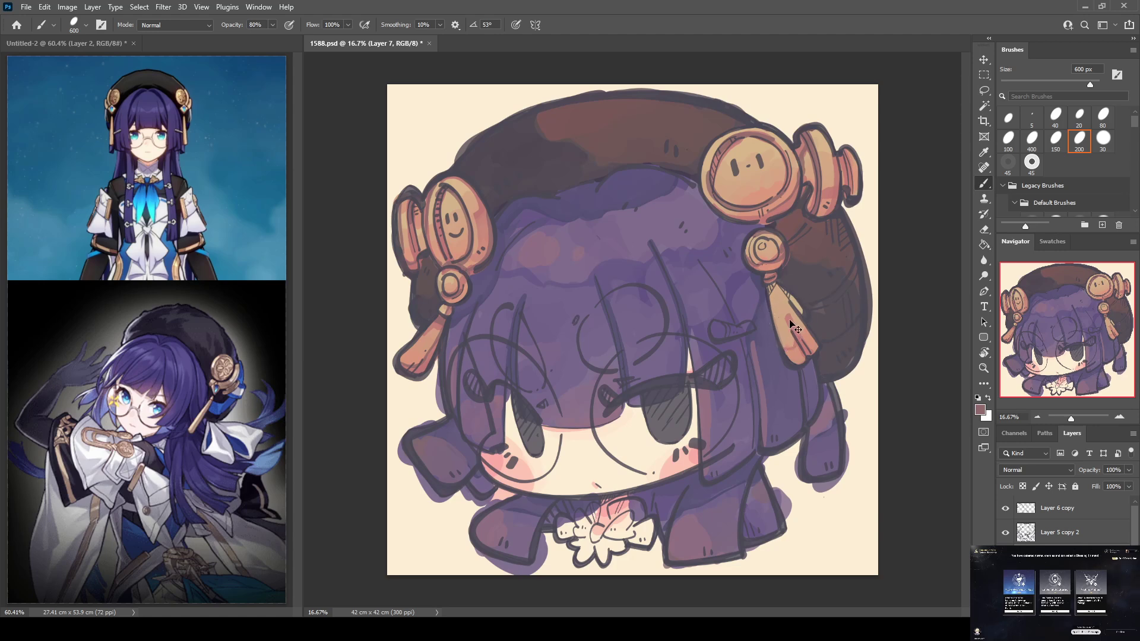
pyautogui.moveTo(797, 341)
pyautogui.mouseDown()
pyautogui.moveTo(808, 344)
pyautogui.moveTo(800, 354)
pyautogui.moveTo(782, 339)
pyautogui.mouseUp()
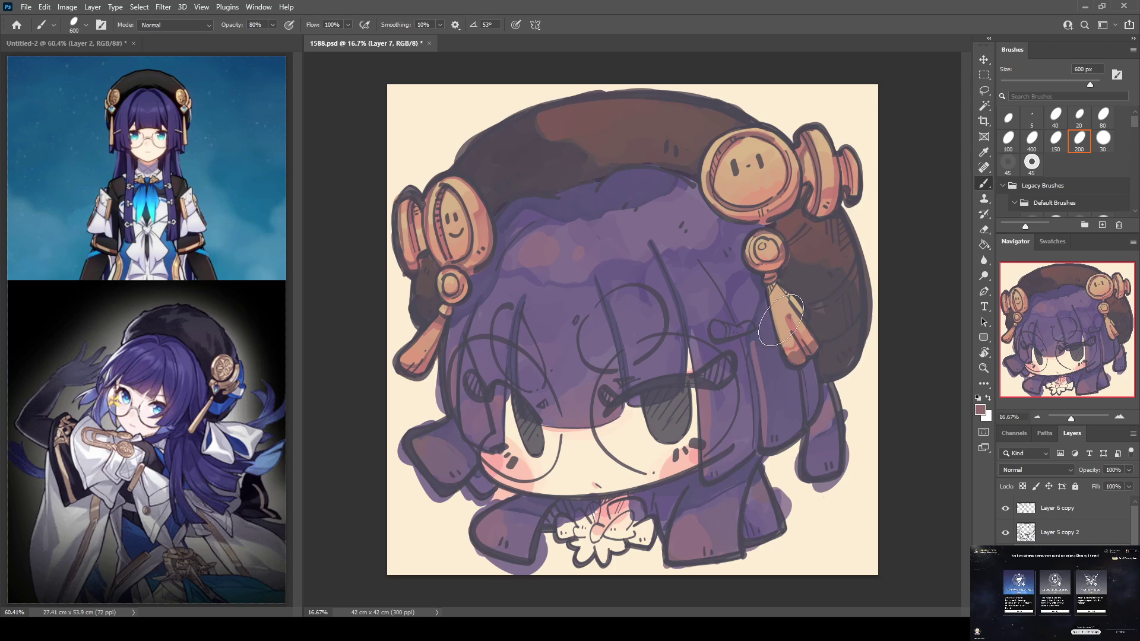
pyautogui.moveTo(821, 190)
pyautogui.mouseDown()
pyautogui.moveTo(837, 186)
pyautogui.moveTo(841, 155)
pyautogui.moveTo(826, 225)
pyautogui.moveTo(836, 166)
pyautogui.moveTo(854, 178)
pyautogui.moveTo(859, 134)
pyautogui.mouseUp()
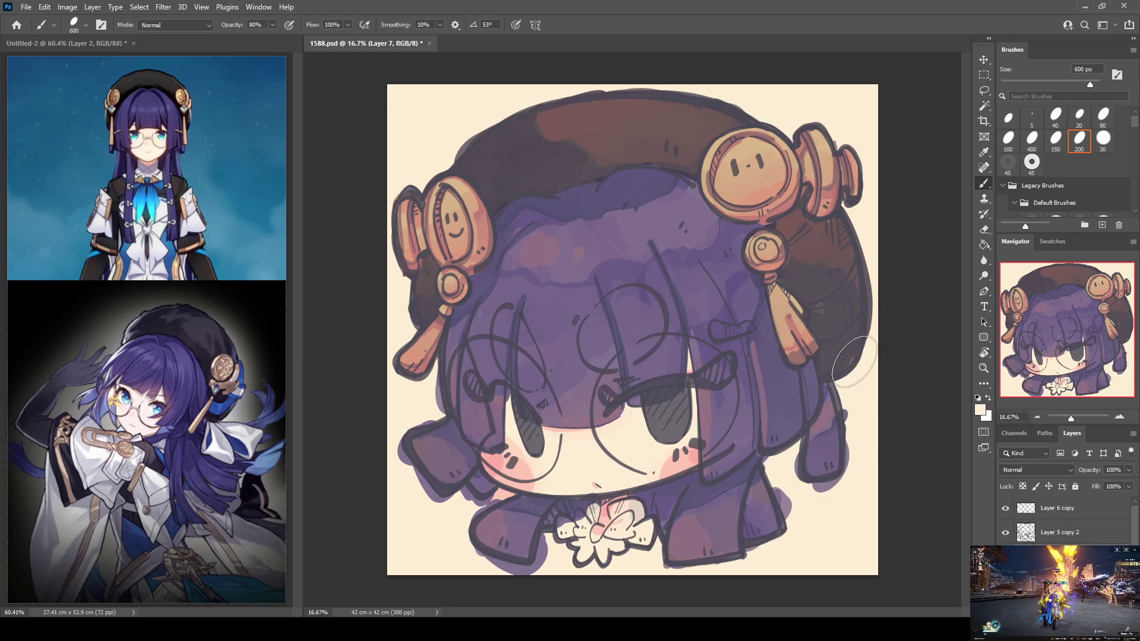
# Paint pale cream over the pink area above the collar bow and fill the bow's inner petals with tan gold
pyautogui.keyDown('alt'); pyautogui.click(599, 506); pyautogui.keyUp('alt')
pyautogui.keyDown('alt'); pyautogui.click(600, 512); pyautogui.keyUp('alt')
pyautogui.keyDown('alt'); pyautogui.click(601, 503); pyautogui.keyUp('alt')
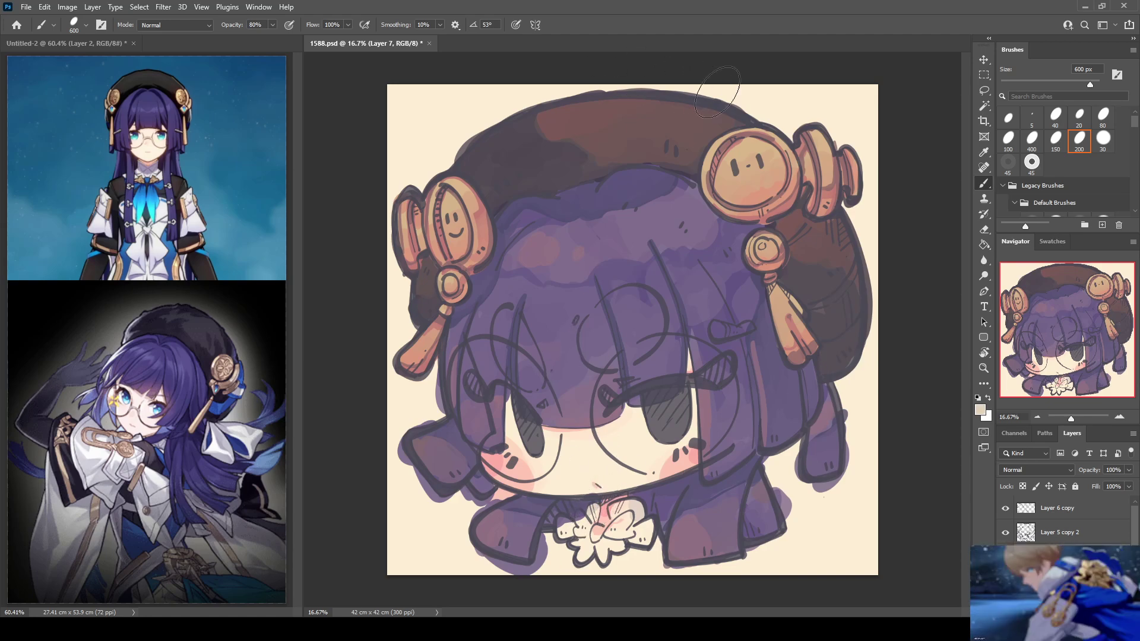
pyautogui.keyDown('alt'); pyautogui.click(833, 159); pyautogui.keyUp('alt')
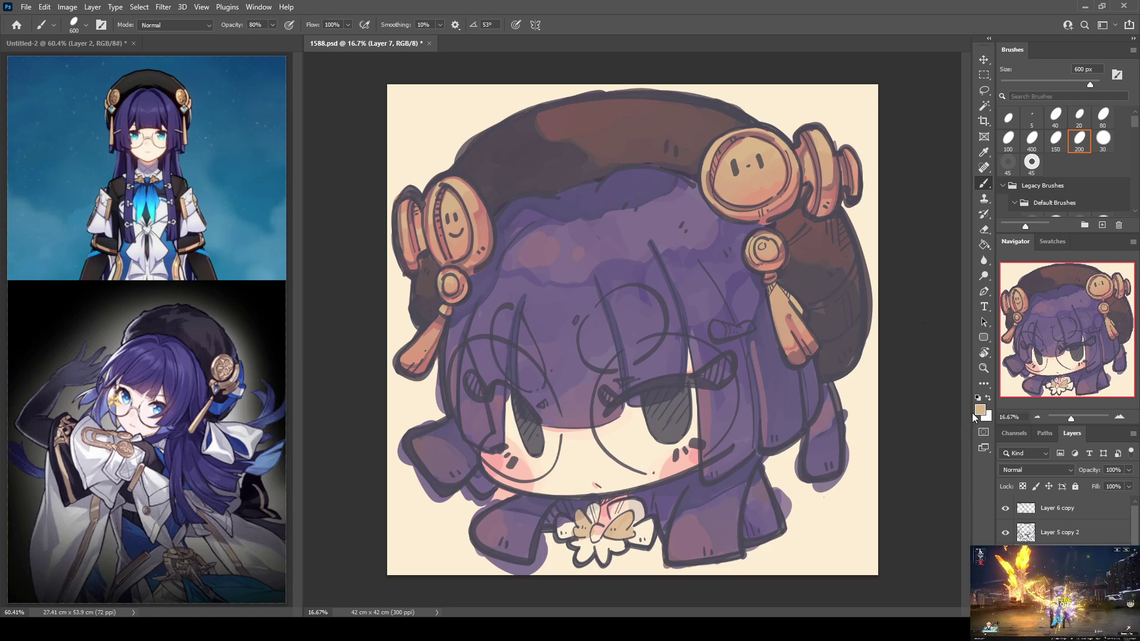
# Choose a bright blue to fill the bow's knot, outer loops and lower petals, and touch up the collar above in pale beige
pyautogui.press('i')
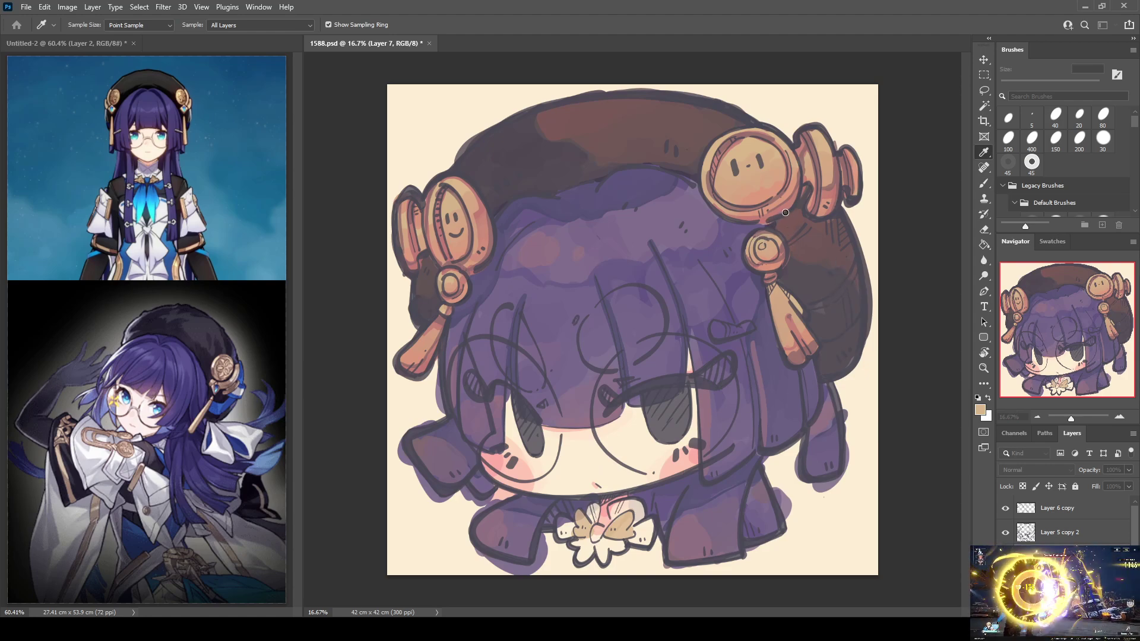
pyautogui.press('b')
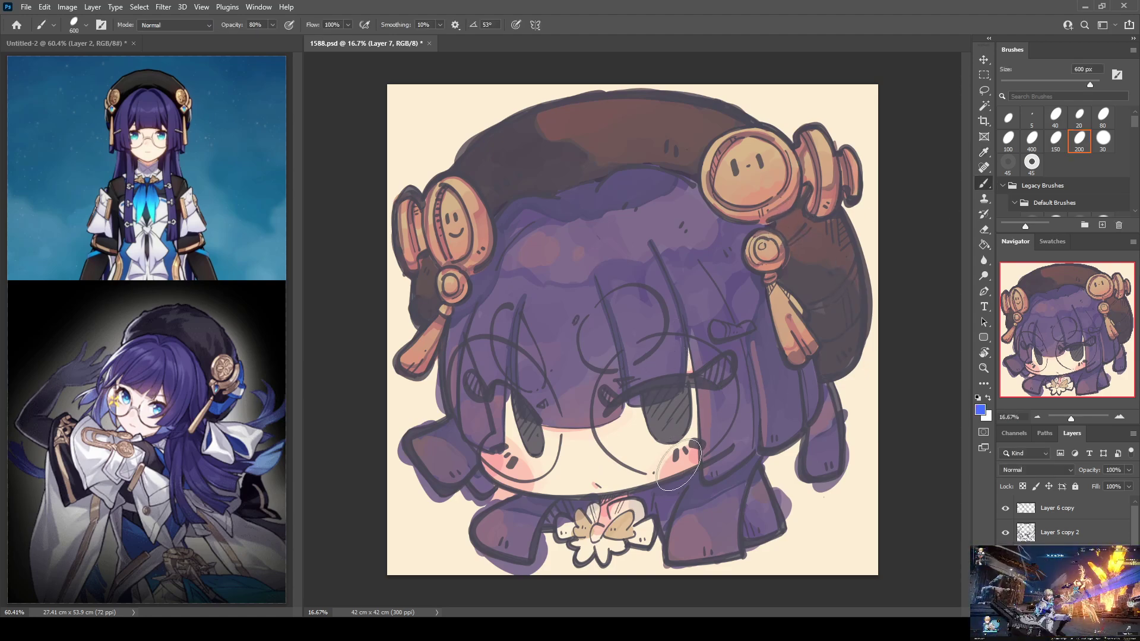
pyautogui.click(594, 534)
pyautogui.moveTo(593, 535); pyautogui.dragTo(563, 530)
pyautogui.click(561, 525)
pyautogui.moveTo(635, 528)
pyautogui.mouseDown()
pyautogui.moveTo(636, 544)
pyautogui.moveTo(651, 532)
pyautogui.moveTo(570, 551)
pyautogui.moveTo(584, 565)
pyautogui.moveTo(571, 553)
pyautogui.moveTo(620, 546)
pyautogui.moveTo(594, 552)
pyautogui.moveTo(611, 555)
pyautogui.mouseUp()
pyautogui.keyDown('alt'); pyautogui.click(601, 504); pyautogui.keyUp('alt')
pyautogui.moveTo(602, 508); pyautogui.dragTo(623, 505)
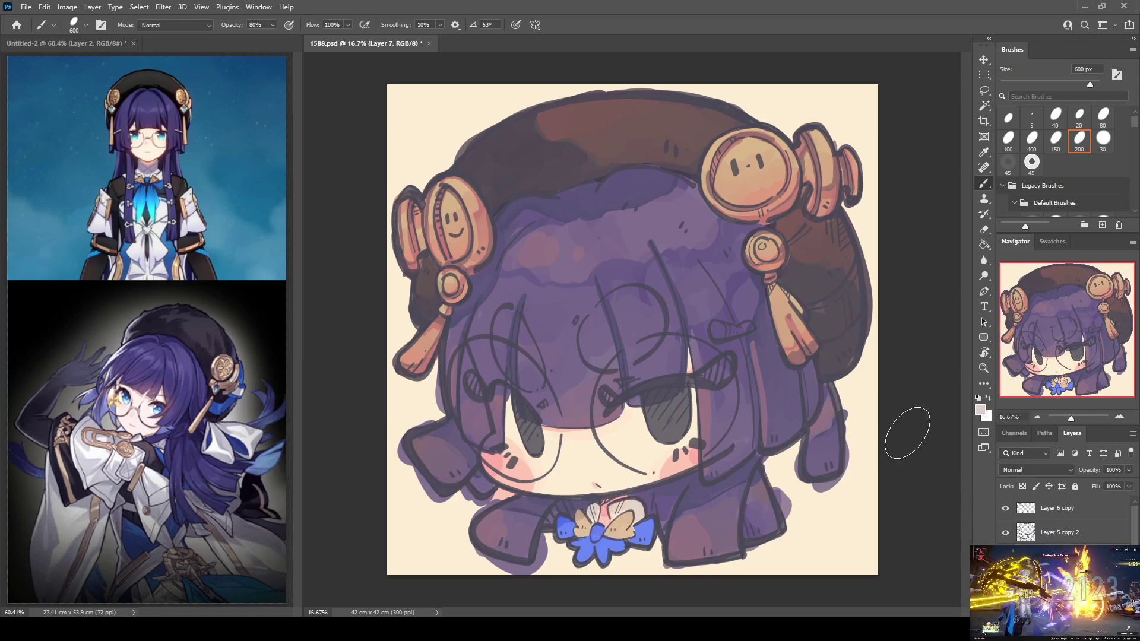
# Shade the bow's gold inner petals with tan, orange and muted red sampled from the beret ornaments
pyautogui.keyDown('alt'); pyautogui.click(754, 136); pyautogui.keyUp('alt')
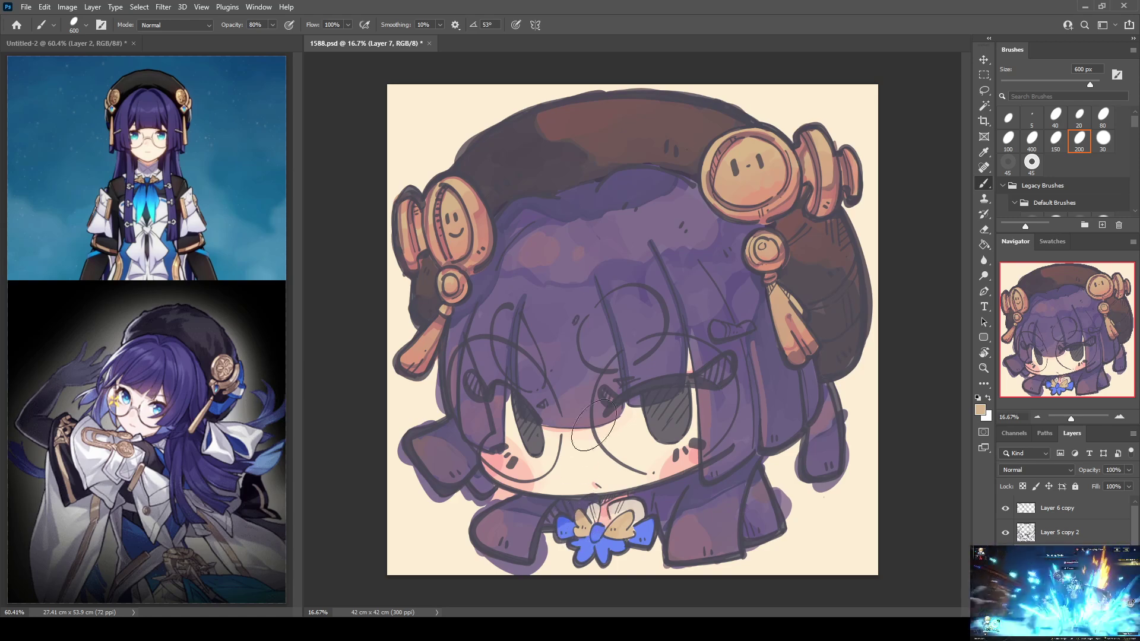
pyautogui.keyDown('alt'); pyautogui.click(778, 184); pyautogui.keyUp('alt')
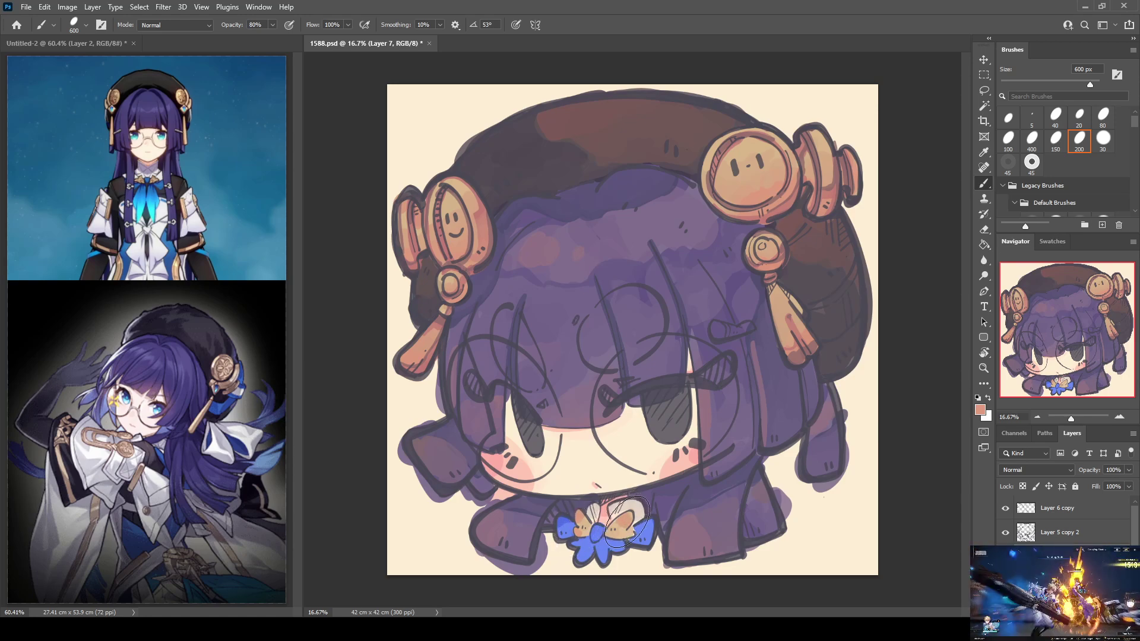
pyautogui.keyDown('alt'); pyautogui.click(795, 349); pyautogui.keyUp('alt')
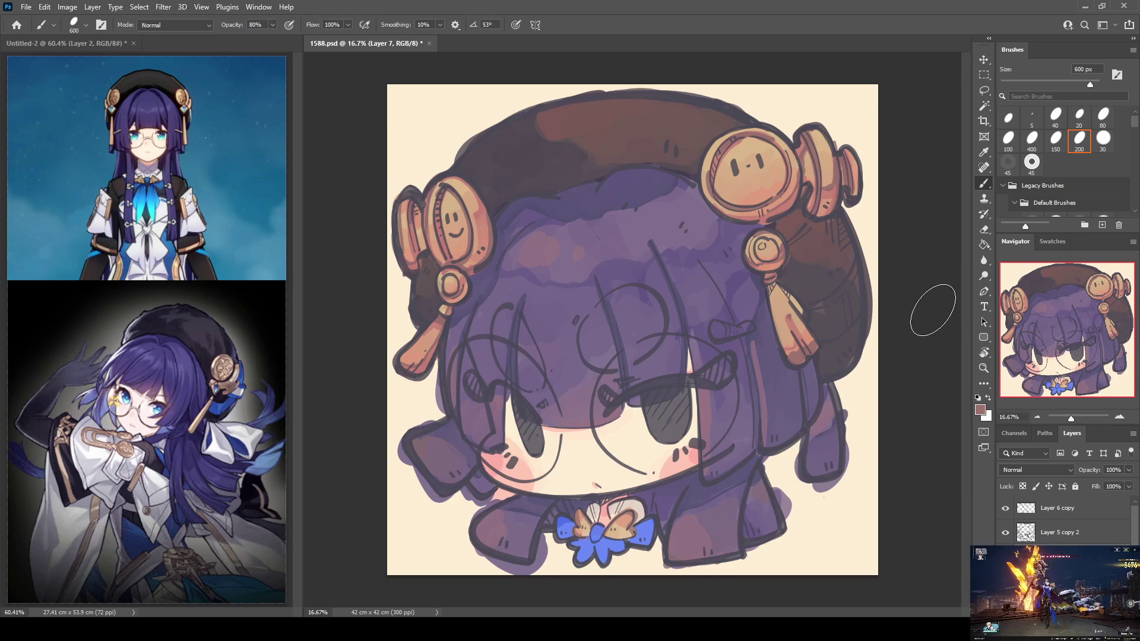
pyautogui.press('i')
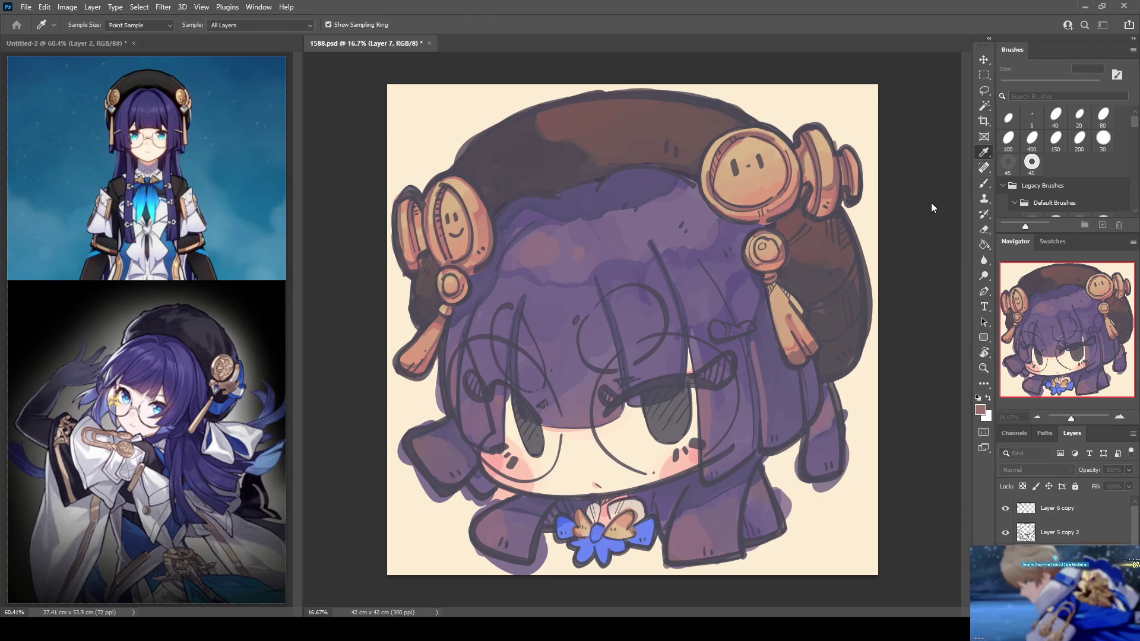
# Sample the bow's bright blue to paint the round gems on both tassel ornaments and touch up the bow's outer loops
pyautogui.press('b')
pyautogui.keyDown('alt'); pyautogui.click(563, 520); pyautogui.keyUp('alt')
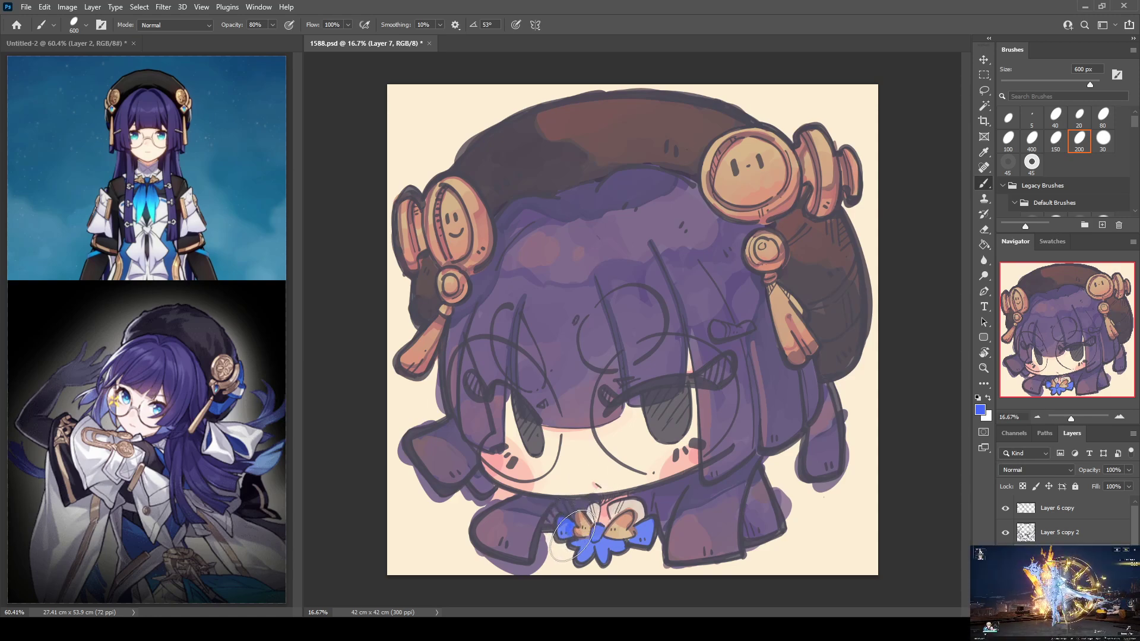
pyautogui.moveTo(575, 543)
pyautogui.mouseDown()
pyautogui.moveTo(629, 536)
pyautogui.moveTo(570, 547)
pyautogui.mouseUp()
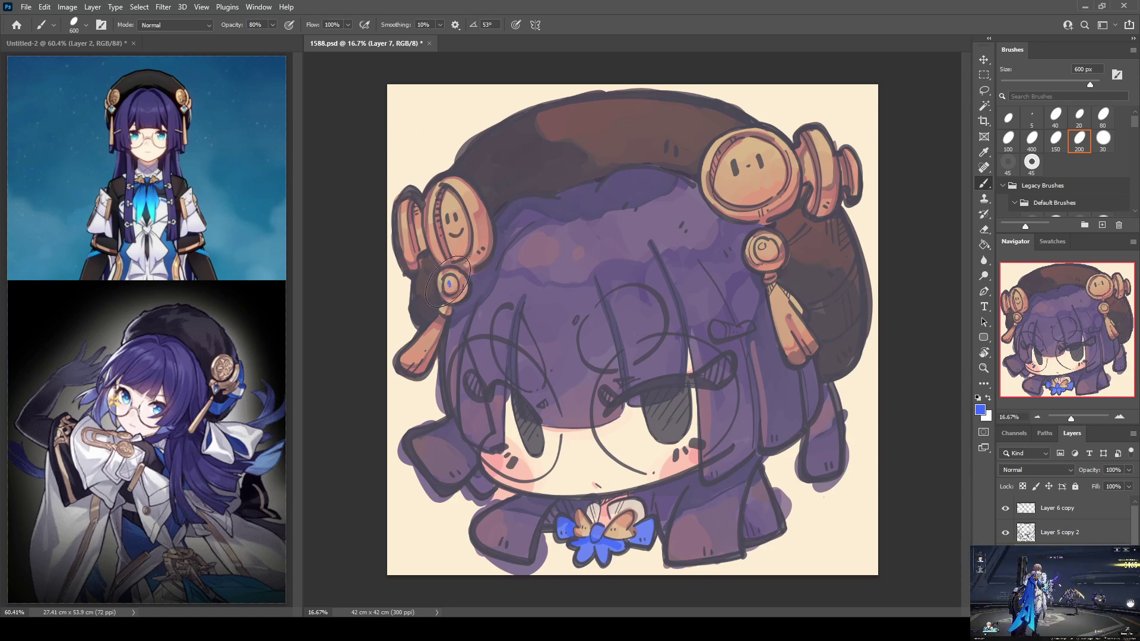
pyautogui.moveTo(449, 278); pyautogui.dragTo(450, 291)
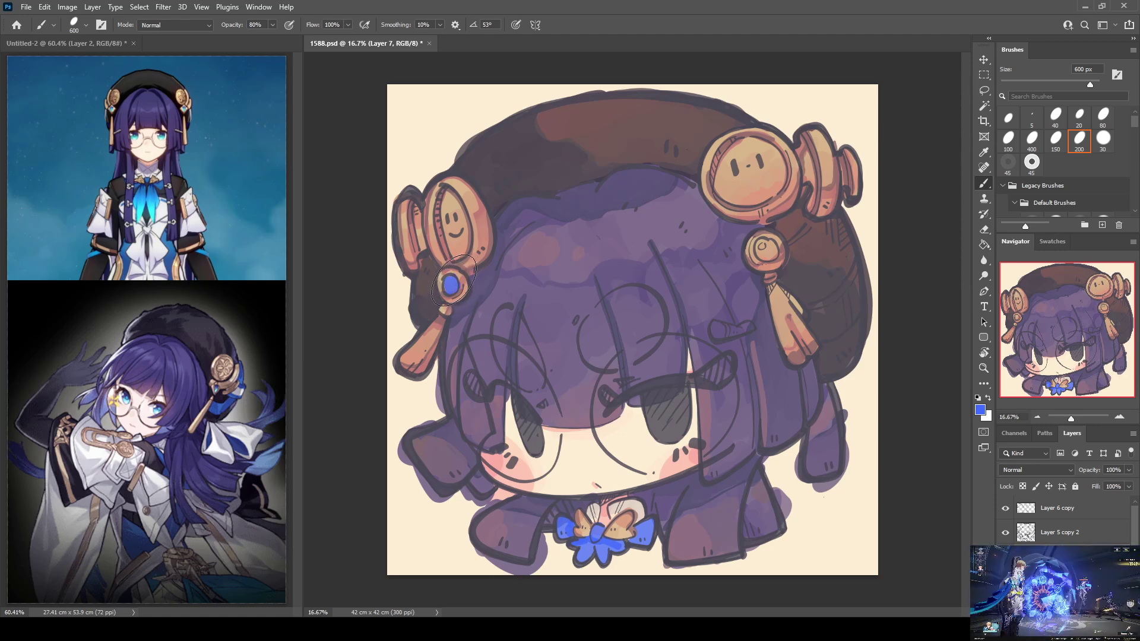
pyautogui.click(763, 246)
pyautogui.moveTo(763, 246)
pyautogui.mouseDown()
pyautogui.moveTo(772, 256)
pyautogui.moveTo(765, 245)
pyautogui.mouseUp()
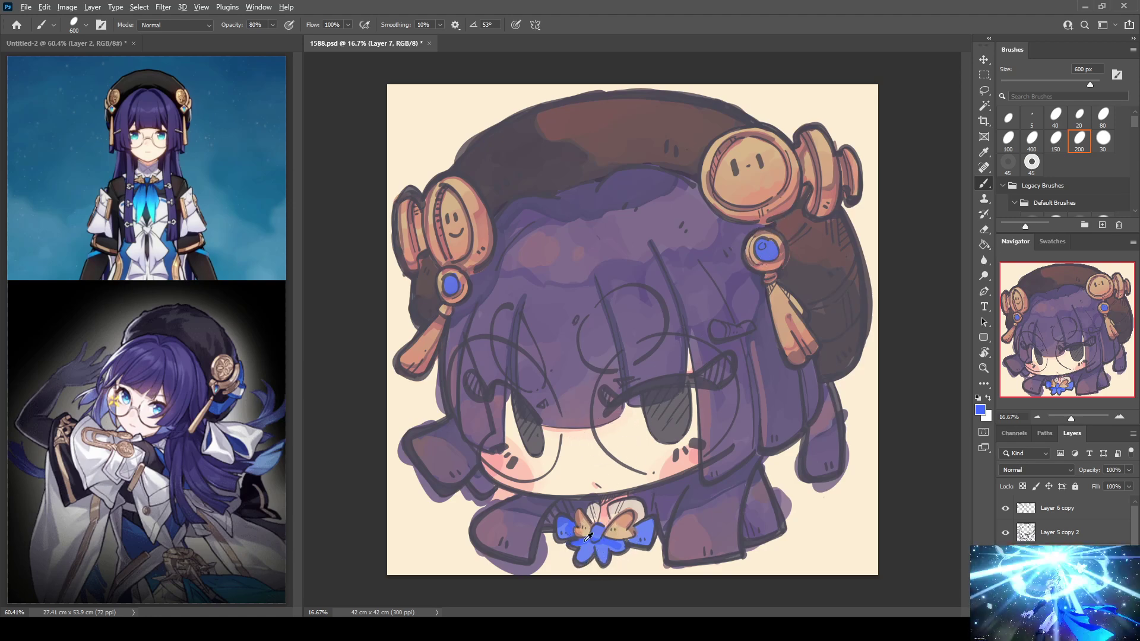
pyautogui.keyDown('alt'); pyautogui.click(569, 522); pyautogui.keyUp('alt')
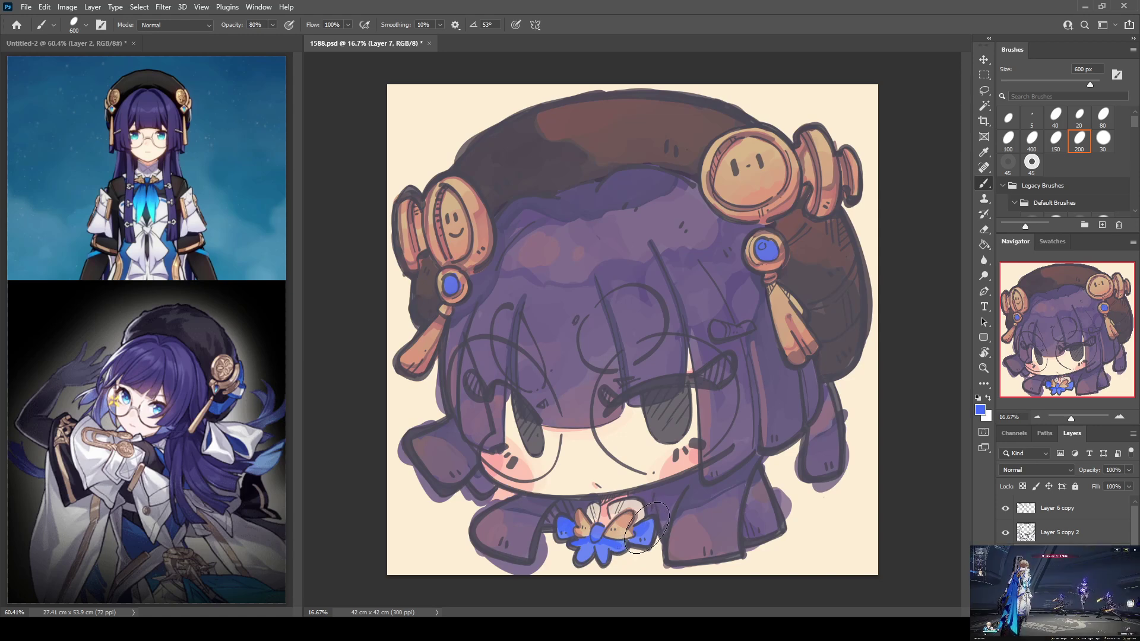
pyautogui.keyDown('alt'); pyautogui.click(645, 540); pyautogui.keyUp('alt')
pyautogui.keyDown('alt'); pyautogui.click(647, 538); pyautogui.keyUp('alt')
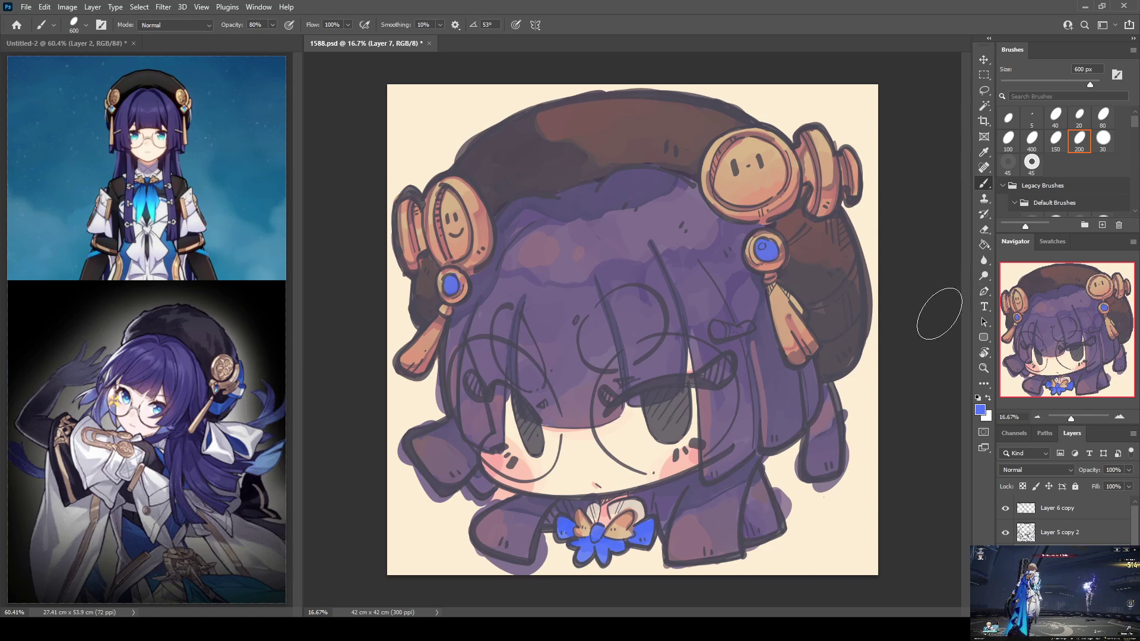
# Sample light cyan from the upper reference's tie and add highlights to both ornament gems and the bow's petals
pyautogui.press('d')
pyautogui.press('i')
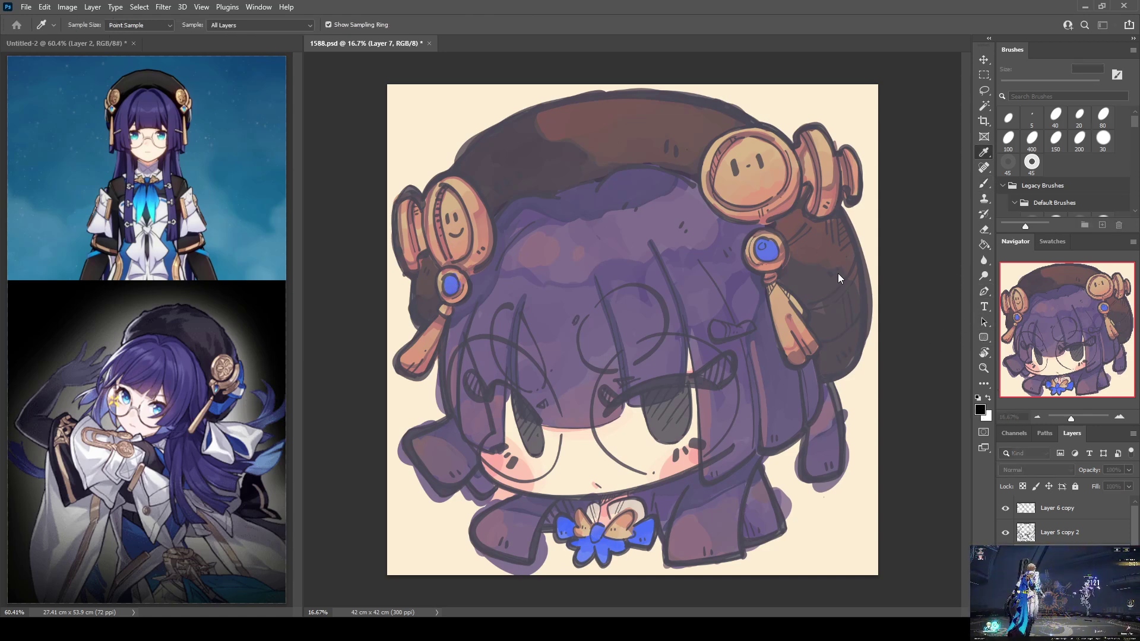
pyautogui.click(144, 226)
pyautogui.press('b')
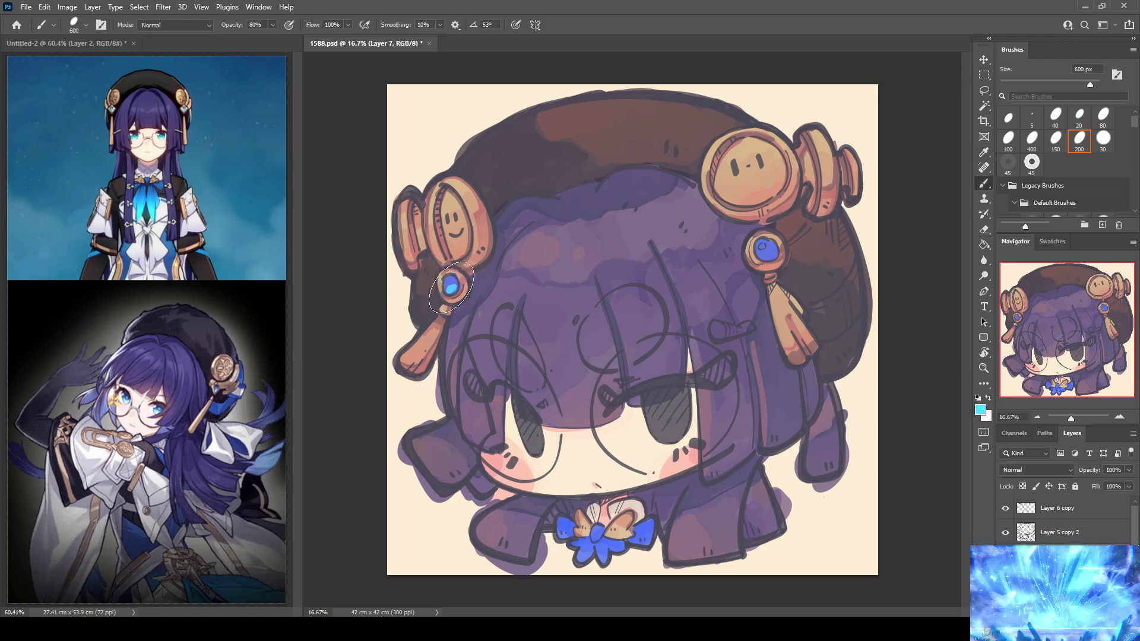
pyautogui.click(769, 251)
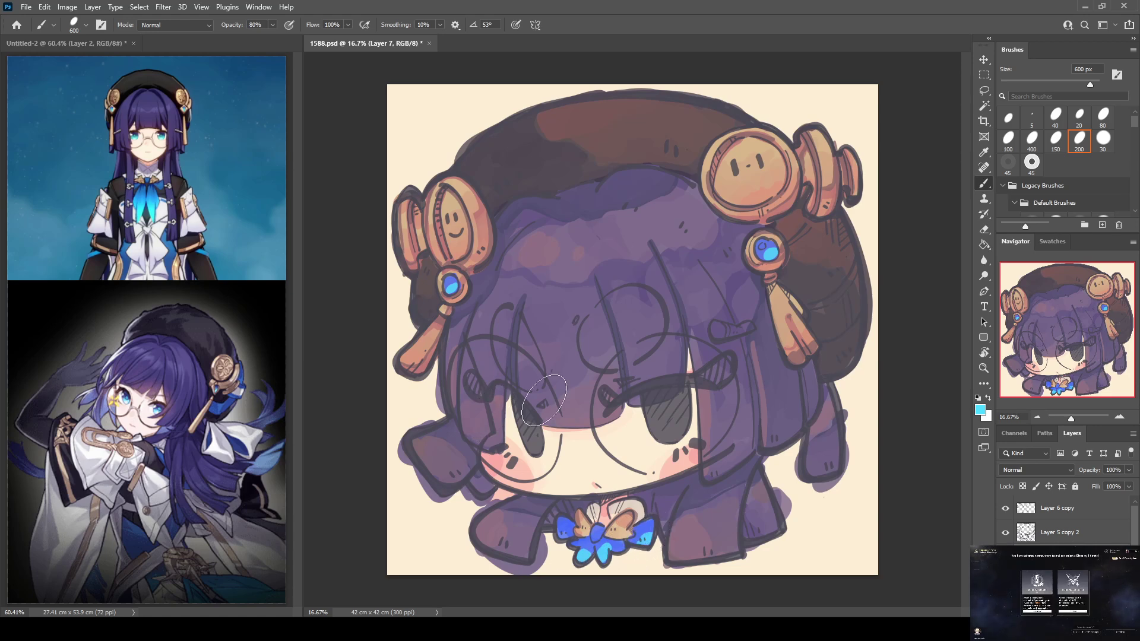
# Fill the beret's panels behind the right-hand ornament with the bow's blue and shade them with a darker blue
pyautogui.keyDown('alt'); pyautogui.click(653, 516); pyautogui.keyUp('alt')
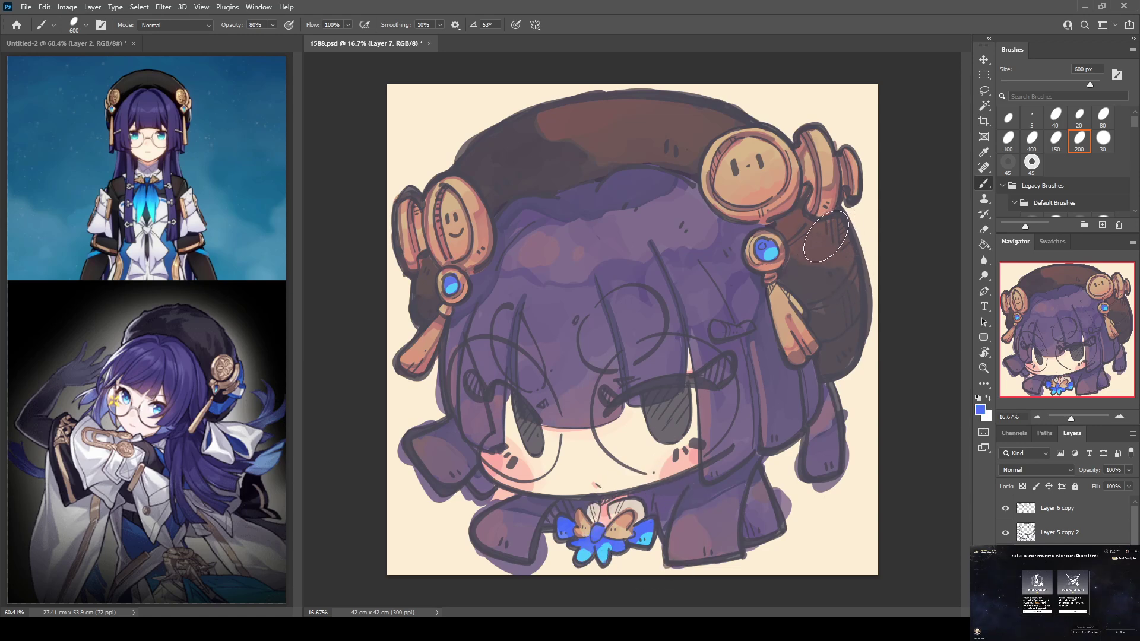
pyautogui.moveTo(792, 242)
pyautogui.mouseDown()
pyautogui.moveTo(819, 220)
pyautogui.moveTo(788, 267)
pyautogui.moveTo(839, 228)
pyautogui.moveTo(786, 276)
pyautogui.moveTo(801, 288)
pyautogui.moveTo(846, 254)
pyautogui.moveTo(845, 266)
pyautogui.moveTo(808, 286)
pyautogui.moveTo(817, 294)
pyautogui.moveTo(845, 260)
pyautogui.moveTo(808, 274)
pyautogui.moveTo(839, 255)
pyautogui.moveTo(820, 278)
pyautogui.moveTo(837, 292)
pyautogui.moveTo(819, 296)
pyautogui.moveTo(853, 247)
pyautogui.moveTo(838, 309)
pyautogui.moveTo(830, 284)
pyautogui.moveTo(837, 332)
pyautogui.moveTo(859, 310)
pyautogui.moveTo(815, 329)
pyautogui.moveTo(850, 321)
pyautogui.mouseUp()
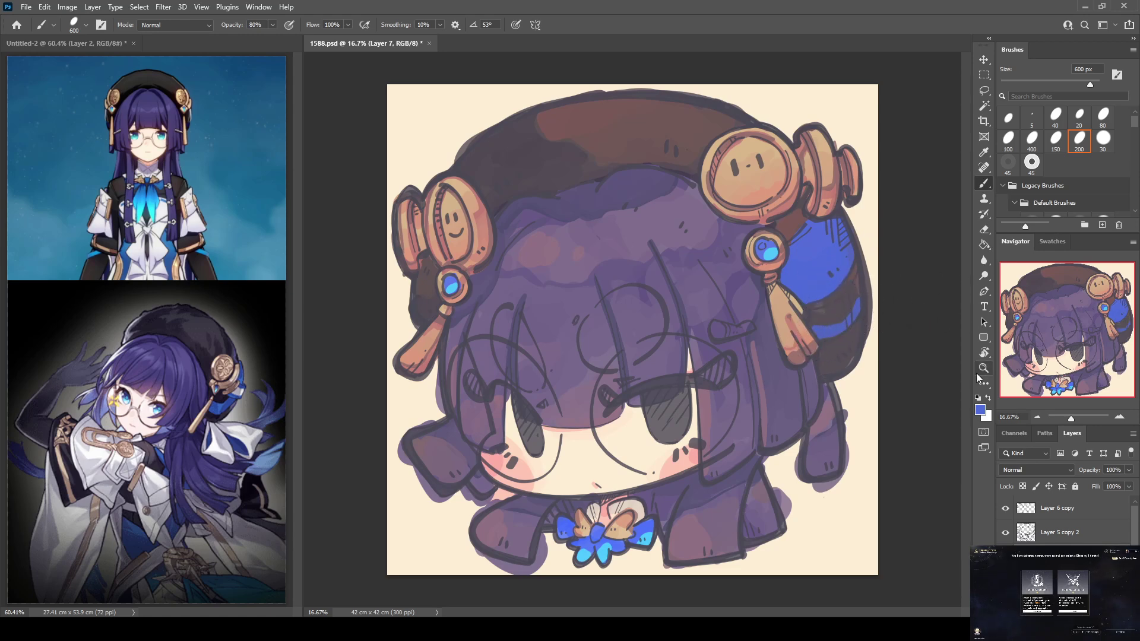
pyautogui.press('i')
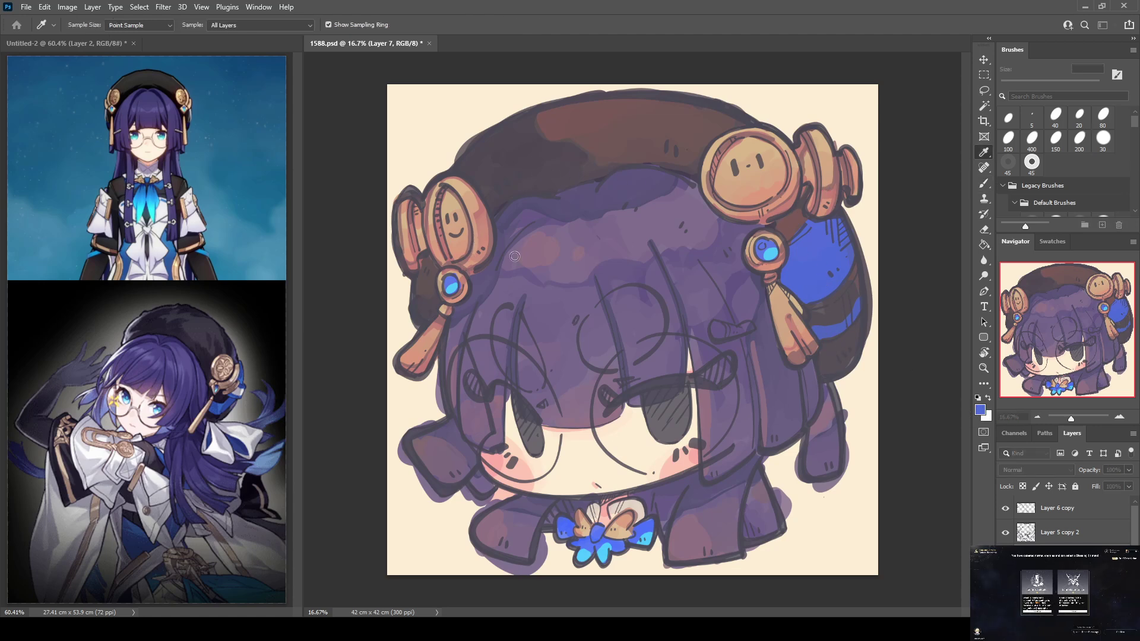
pyautogui.press('b')
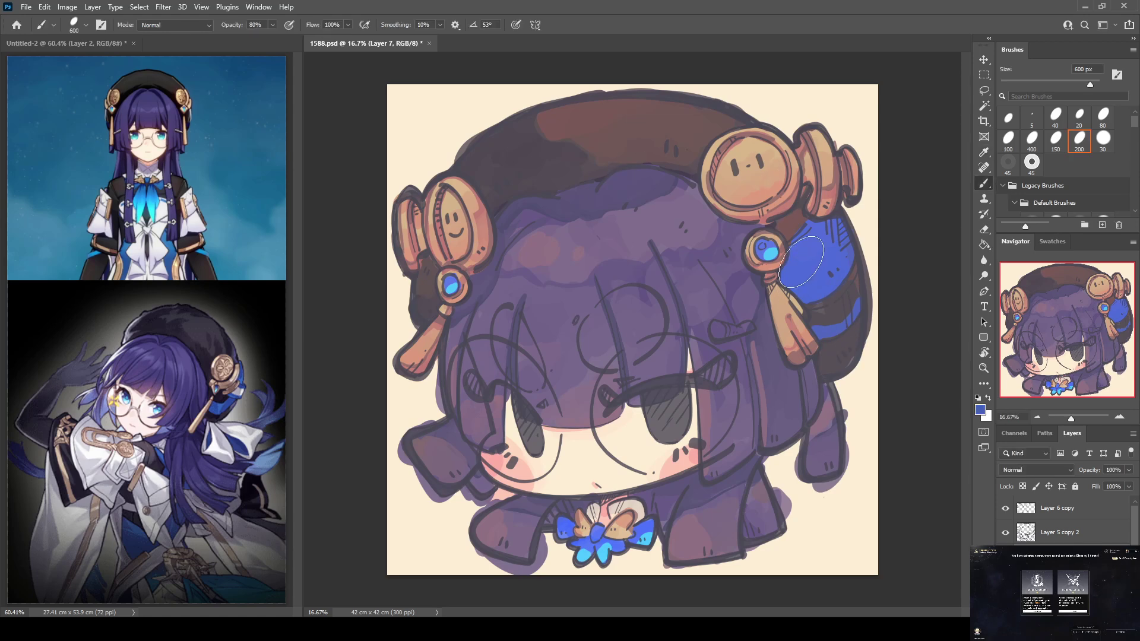
pyautogui.moveTo(805, 231)
pyautogui.mouseDown()
pyautogui.moveTo(810, 217)
pyautogui.moveTo(843, 226)
pyautogui.moveTo(788, 267)
pyautogui.moveTo(792, 246)
pyautogui.moveTo(783, 282)
pyautogui.moveTo(807, 299)
pyautogui.moveTo(840, 279)
pyautogui.moveTo(852, 249)
pyautogui.moveTo(820, 338)
pyautogui.moveTo(823, 315)
pyautogui.moveTo(847, 327)
pyautogui.moveTo(821, 335)
pyautogui.moveTo(864, 292)
pyautogui.mouseUp()
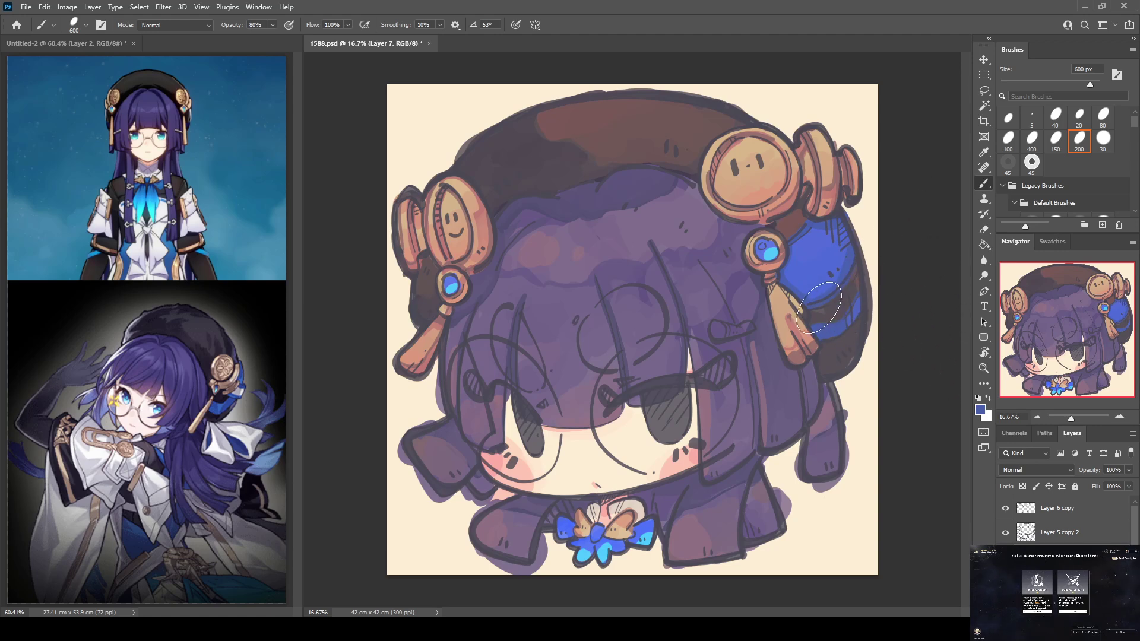
pyautogui.moveTo(789, 266)
pyautogui.mouseDown()
pyautogui.moveTo(839, 288)
pyautogui.moveTo(786, 264)
pyautogui.moveTo(796, 284)
pyautogui.moveTo(818, 274)
pyautogui.moveTo(810, 292)
pyautogui.moveTo(832, 289)
pyautogui.moveTo(820, 326)
pyautogui.moveTo(840, 320)
pyautogui.moveTo(860, 290)
pyautogui.moveTo(839, 335)
pyautogui.moveTo(827, 334)
pyautogui.moveTo(858, 297)
pyautogui.mouseUp()
pyautogui.keyDown('alt'); pyautogui.click(866, 349); pyautogui.keyUp('alt')
pyautogui.keyDown('alt'); pyautogui.click(839, 333); pyautogui.keyUp('alt')
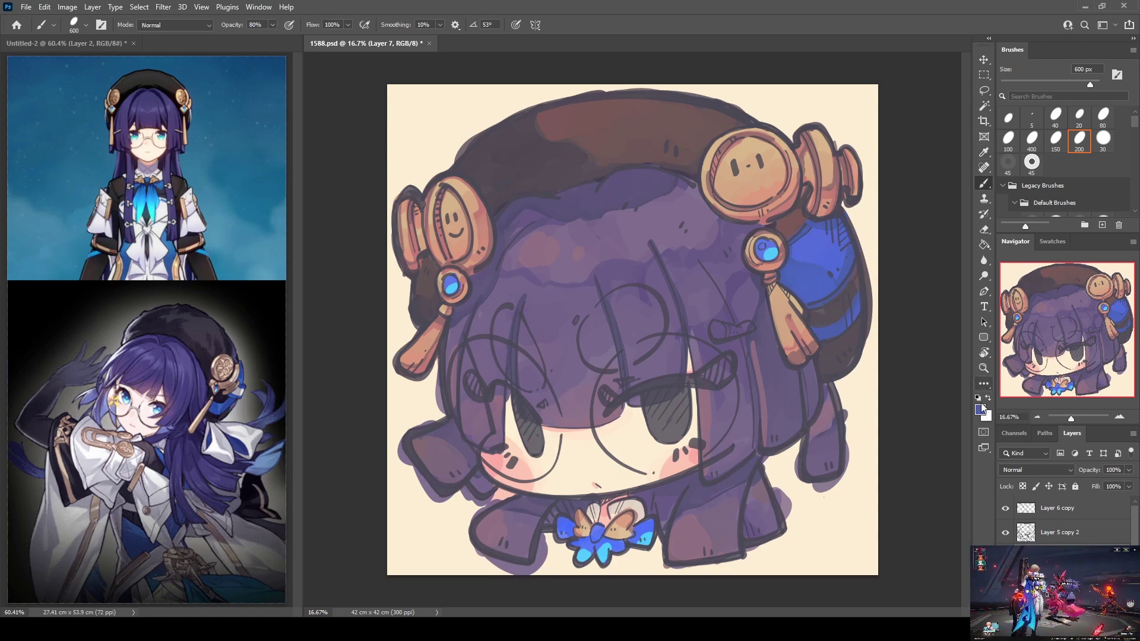
# Choose a blue-violet, reduce the brush to between 200 and 250 px, and shade both ornament gems
pyautogui.press('i')
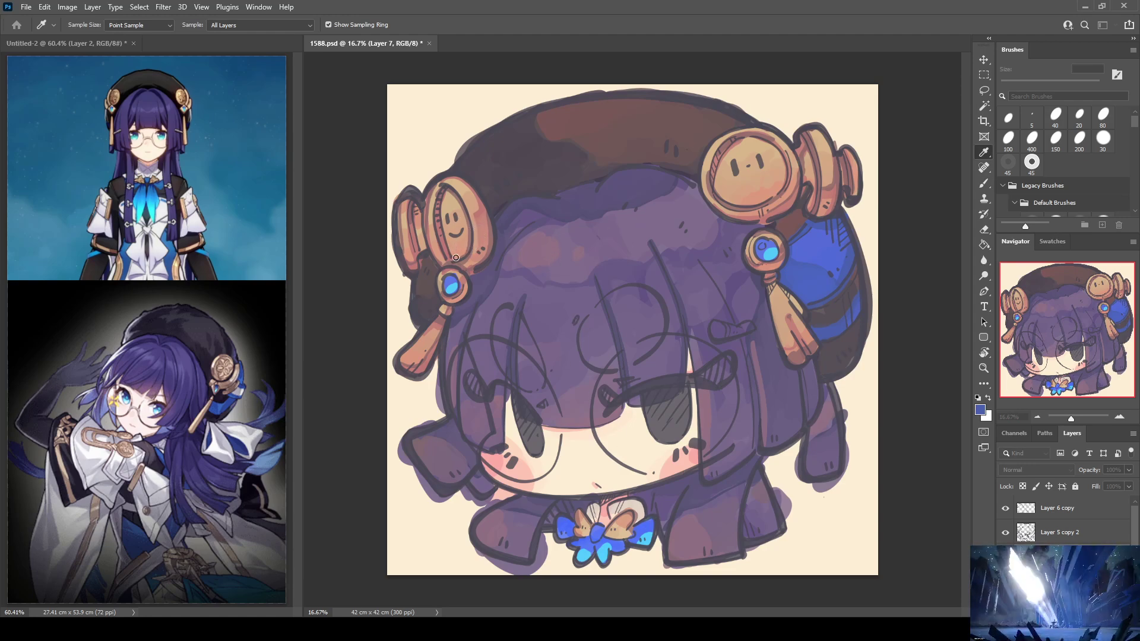
pyautogui.press('b')
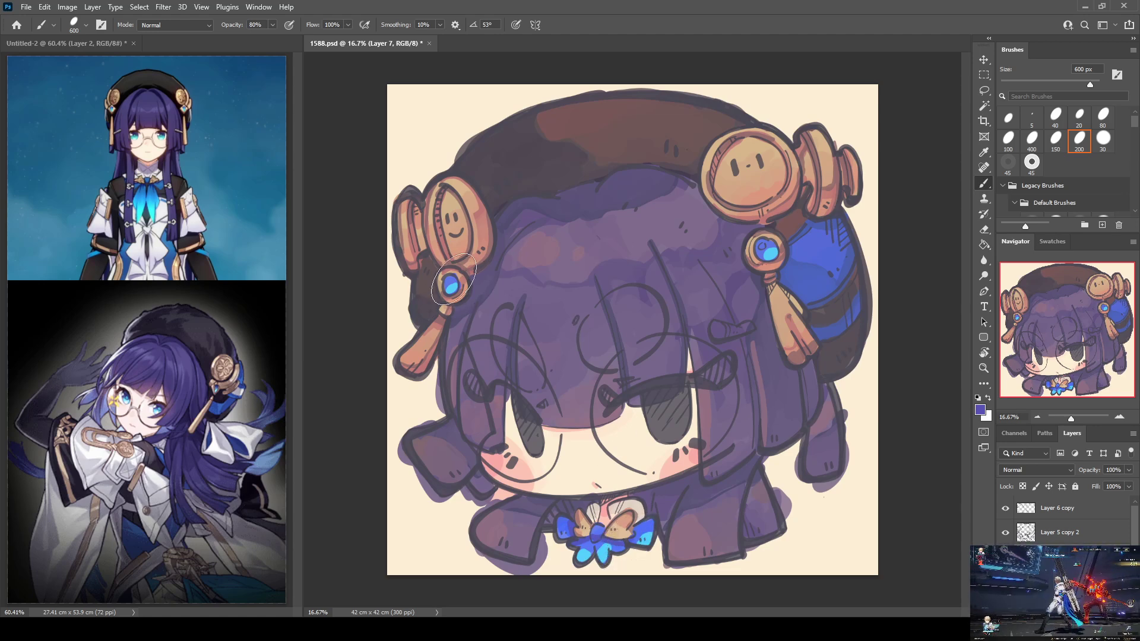
pyautogui.press('[')
pyautogui.press('[')
pyautogui.press('[')
pyautogui.press('[')
pyautogui.press('[')
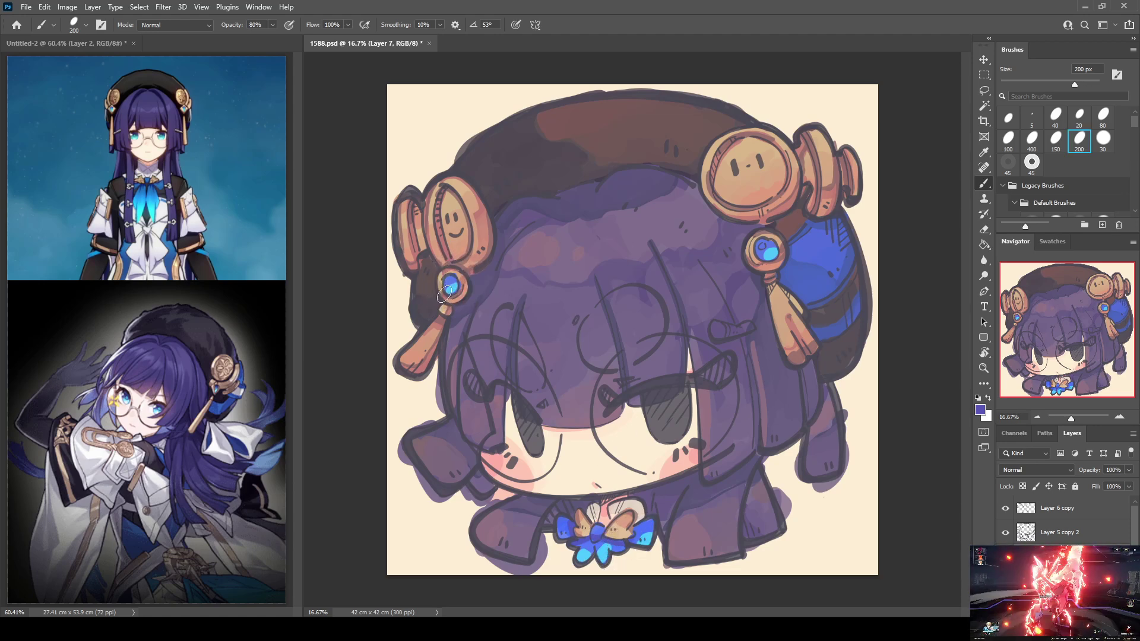
pyautogui.press(']')
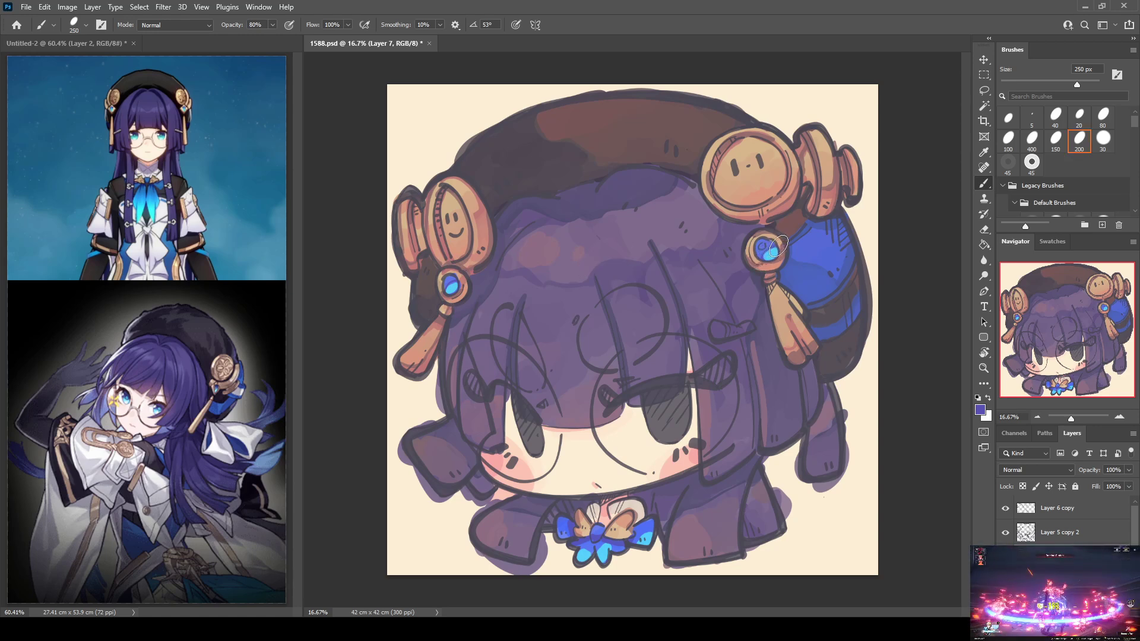
# Shade the beret's blue panels in blue-violet with a 400 px brush and the bow's petals with a 250 px brush
pyautogui.press(']')
pyautogui.press(']')
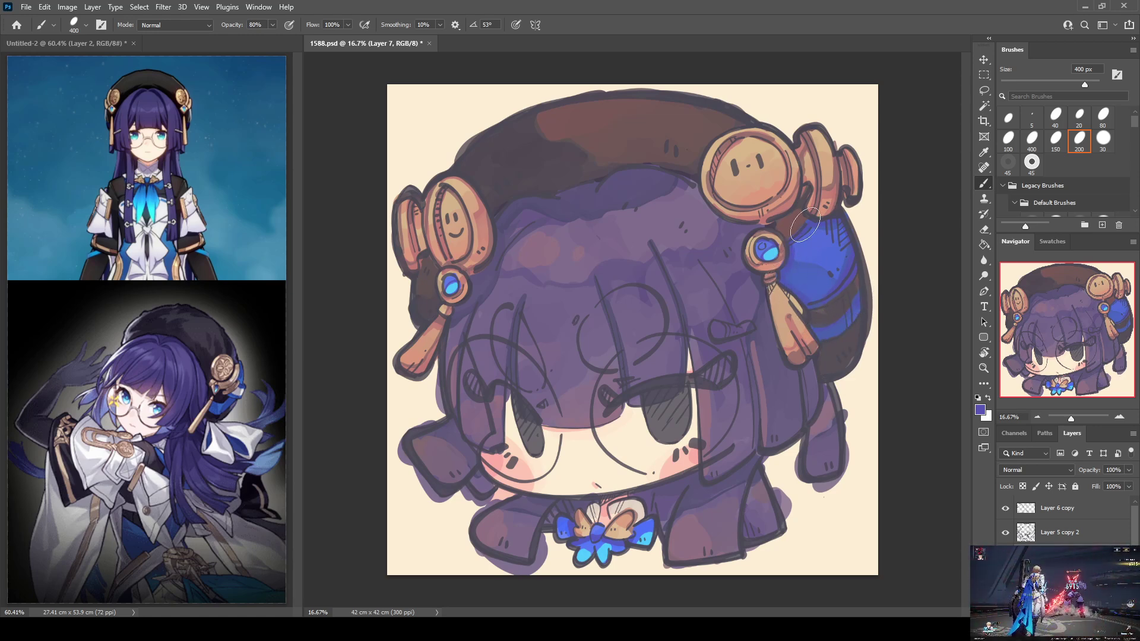
pyautogui.press('[')
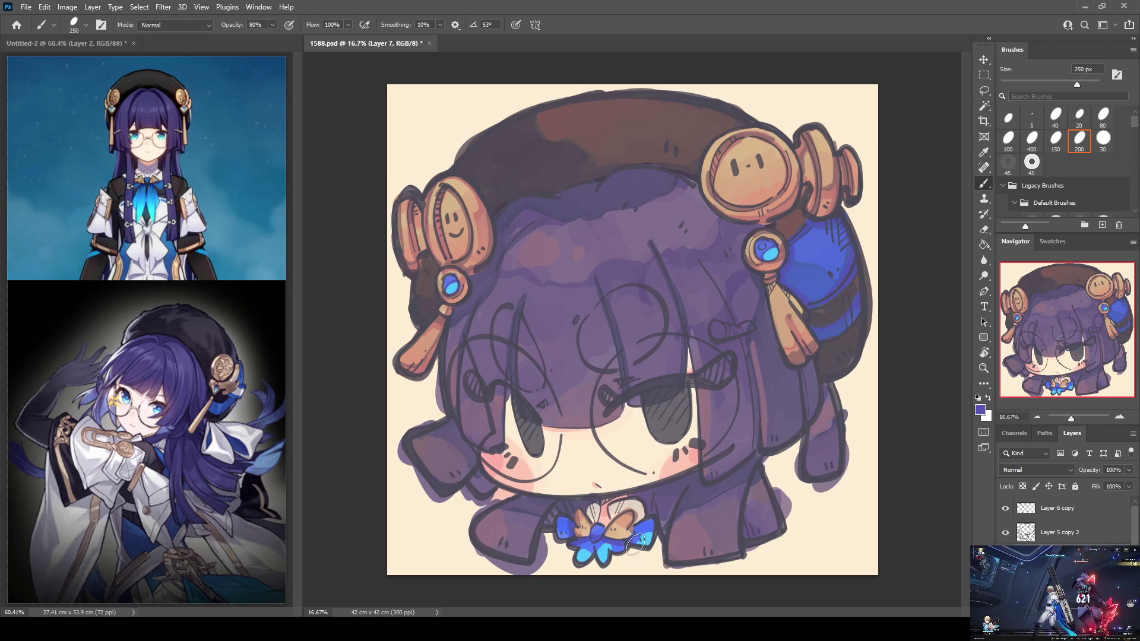
pyautogui.press('[')
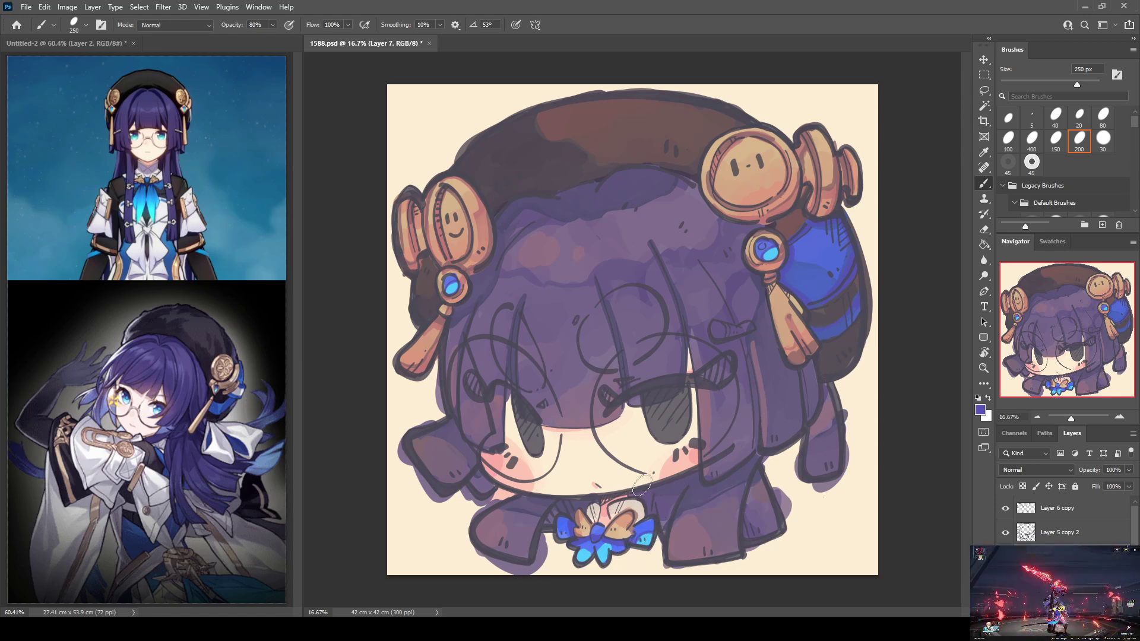
# Switch the colour to white, set the brush to 400 px and paint the whites of both eyes
pyautogui.click(981, 411)
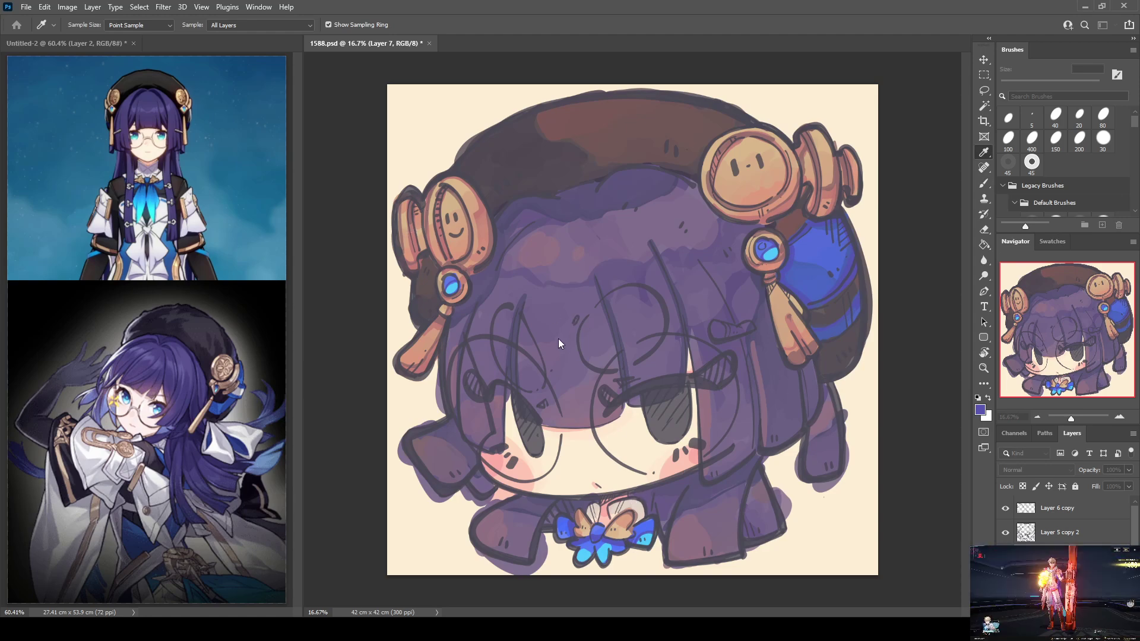
pyautogui.press('Return')
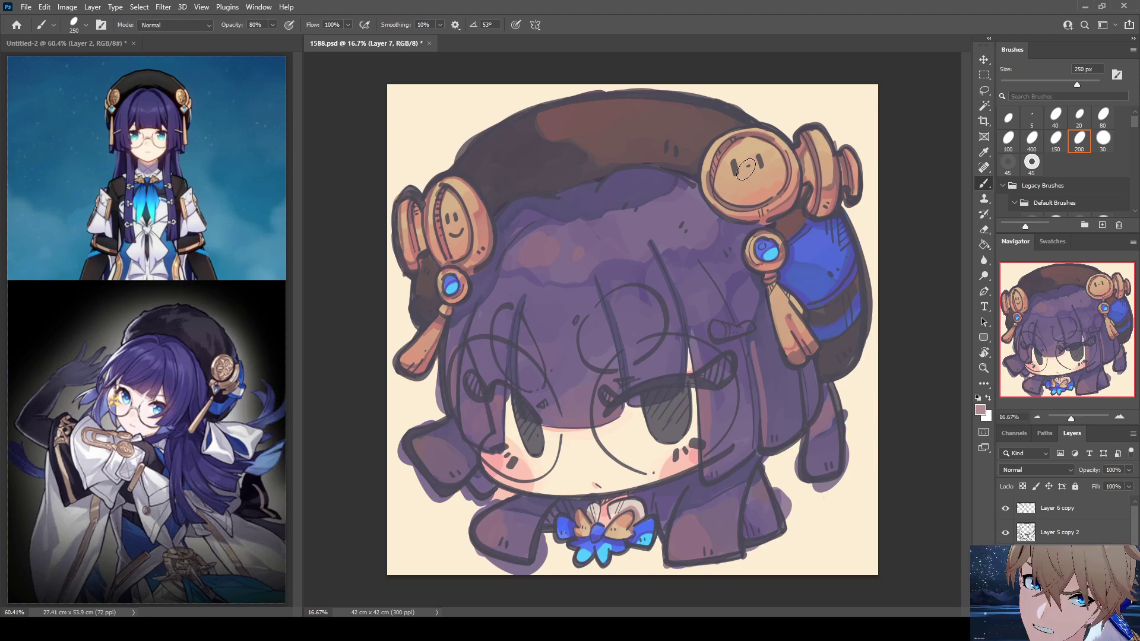
pyautogui.press('x')
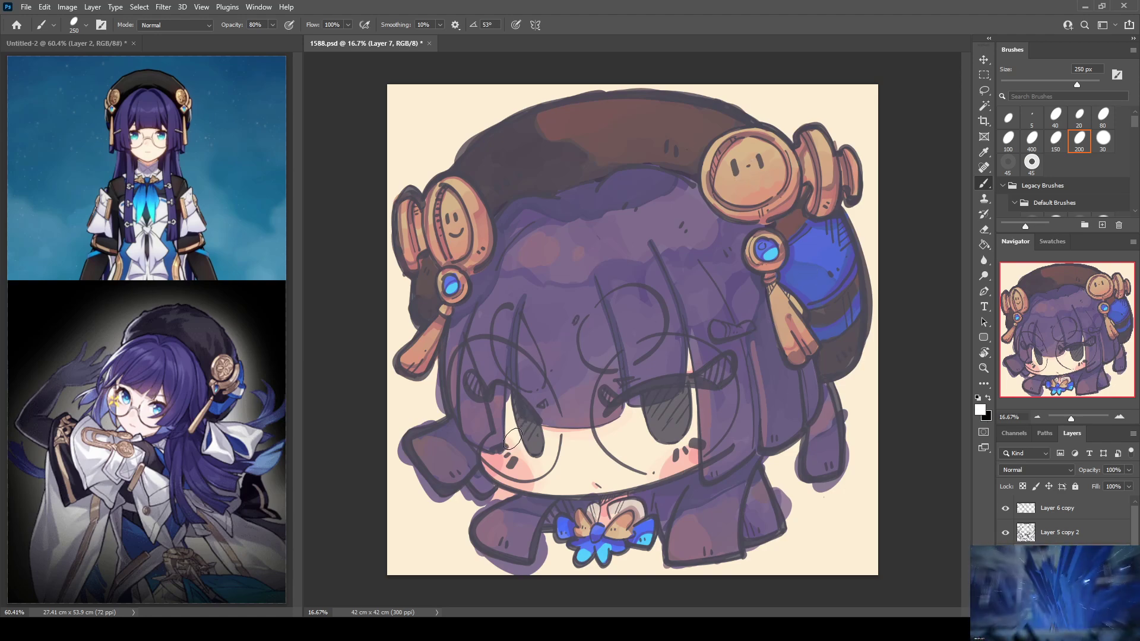
pyautogui.press(']')
pyautogui.press(']')
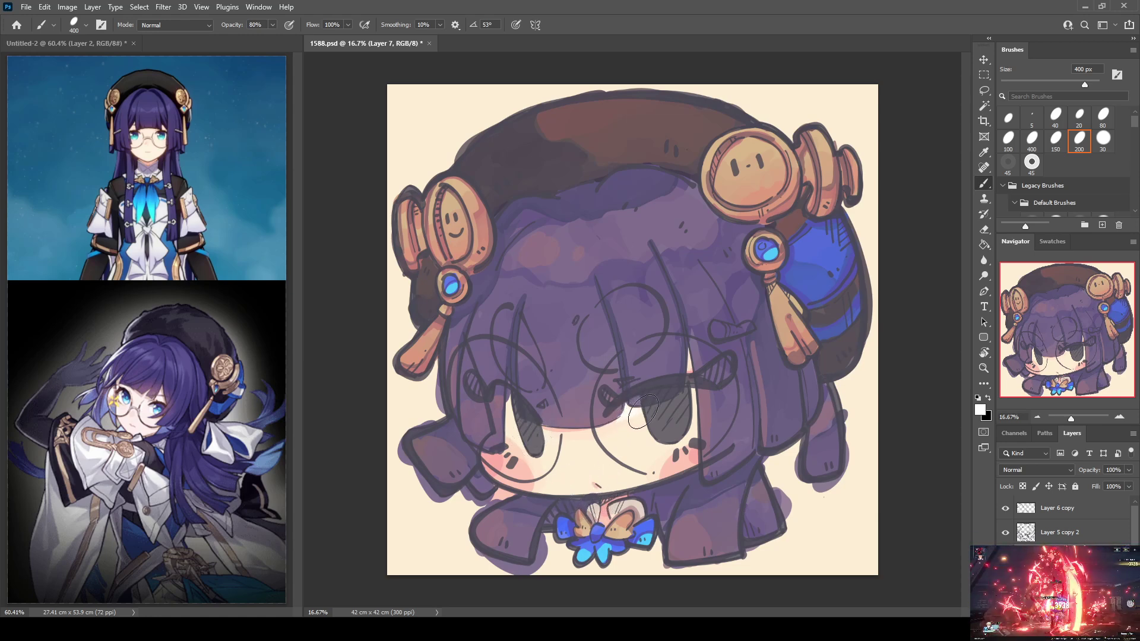
pyautogui.keyDown('alt'); pyautogui.click(512, 399); pyautogui.keyUp('alt')
pyautogui.keyDown('alt'); pyautogui.click(511, 420); pyautogui.keyUp('alt')
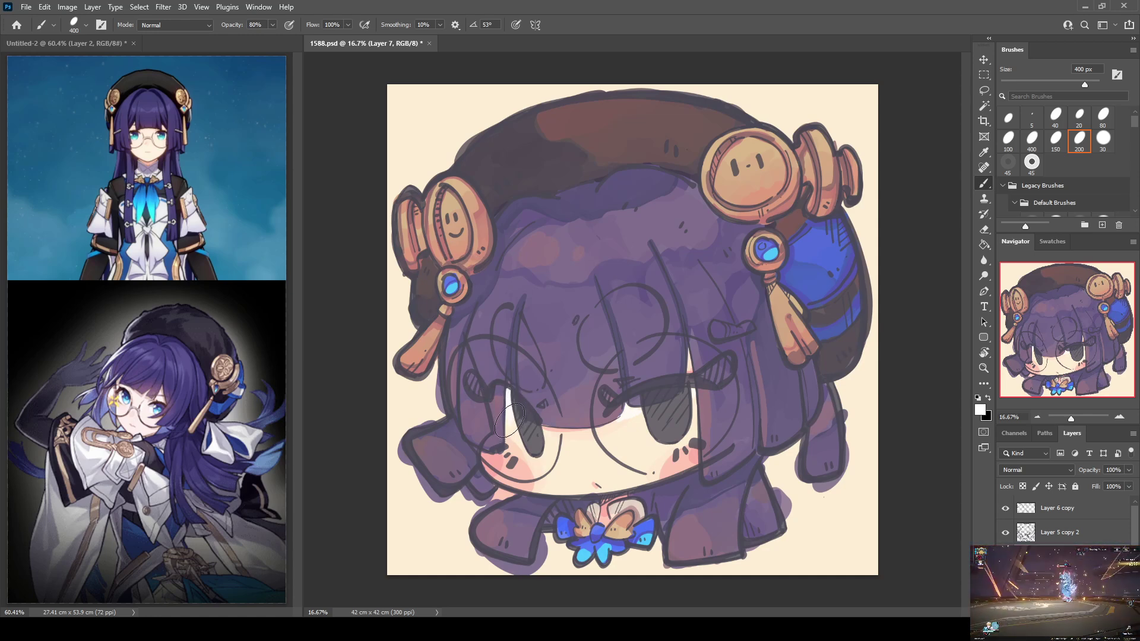
pyautogui.keyDown('alt'); pyautogui.click(509, 432); pyautogui.keyUp('alt')
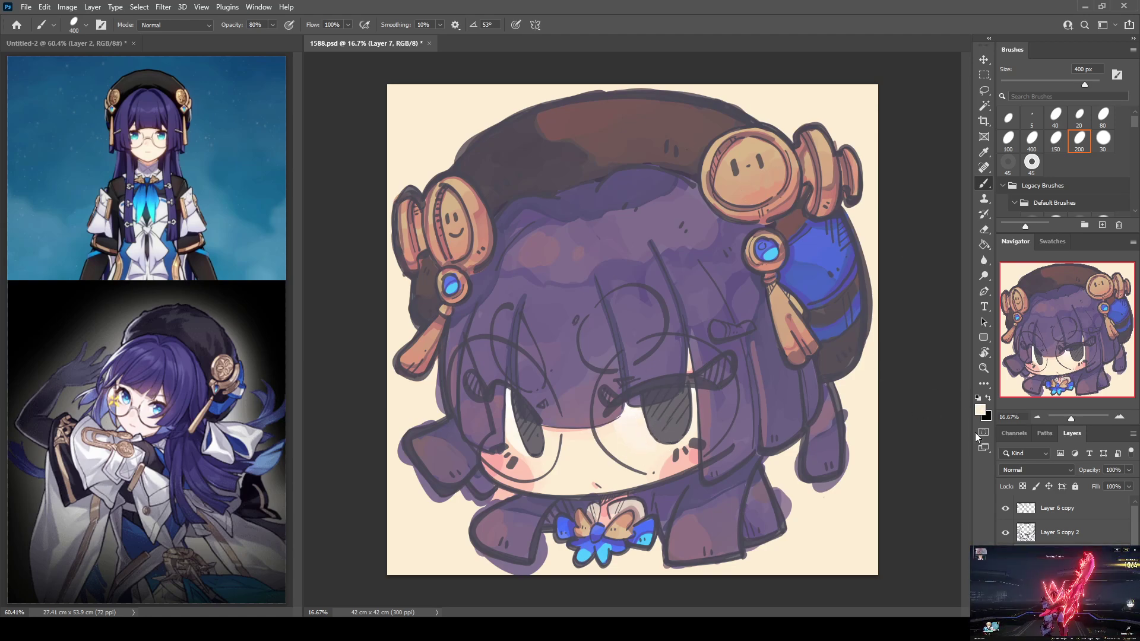
# Choose a pale greyish pink and shade the eye whites beneath the upper lashes, blending with mauve and white sampled from the drawing
pyautogui.press('i')
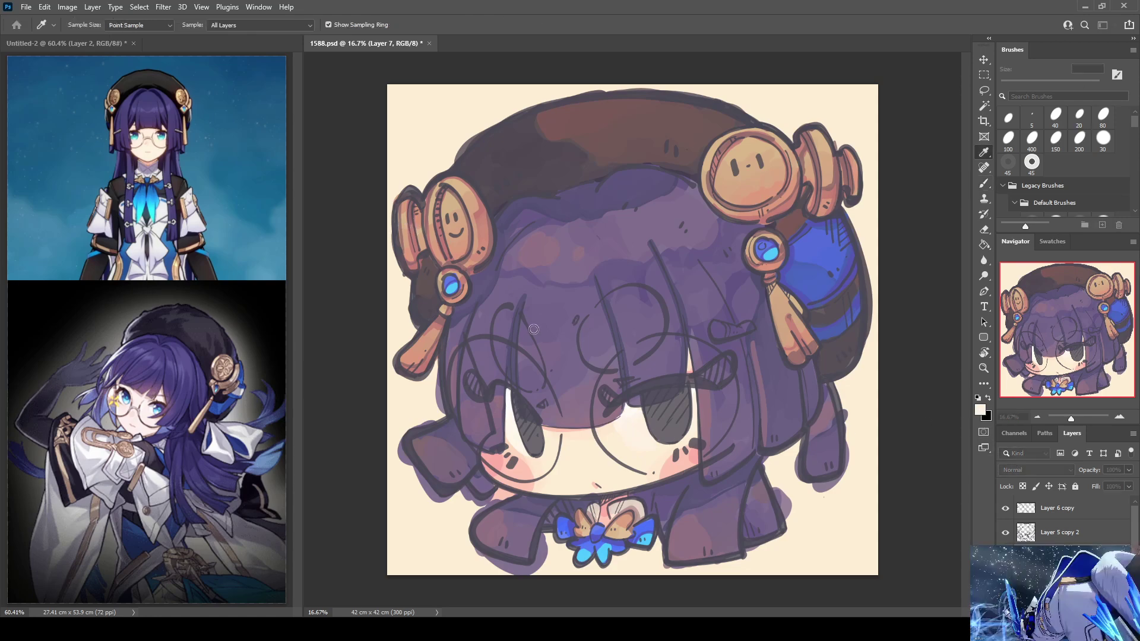
pyautogui.press('b')
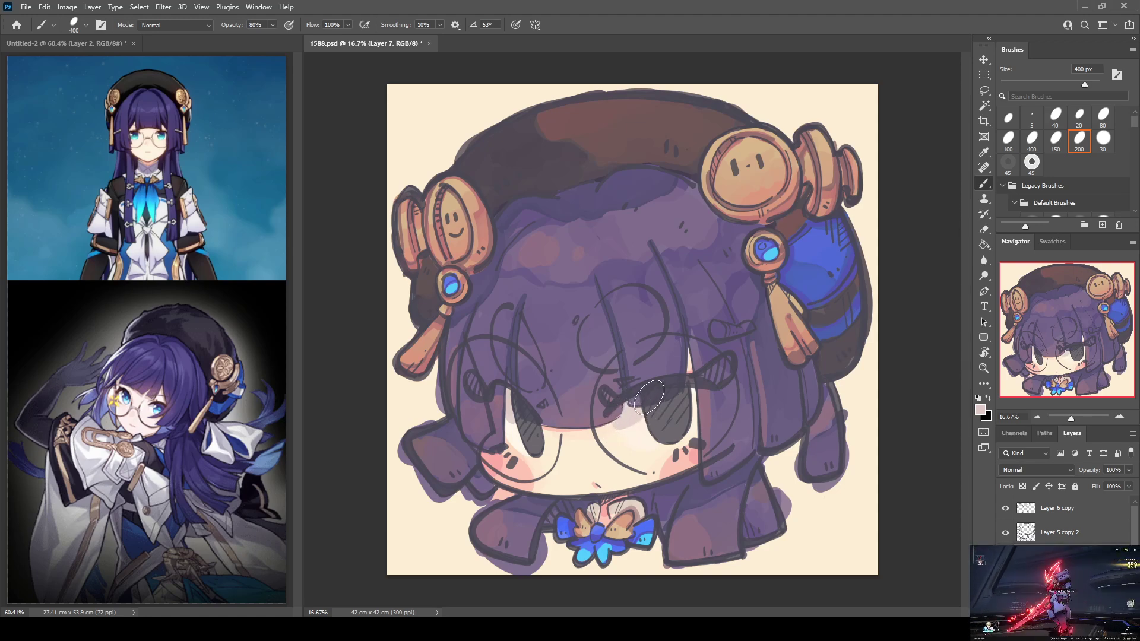
pyautogui.moveTo(631, 413)
pyautogui.mouseDown()
pyautogui.moveTo(623, 421)
pyautogui.moveTo(637, 419)
pyautogui.mouseUp()
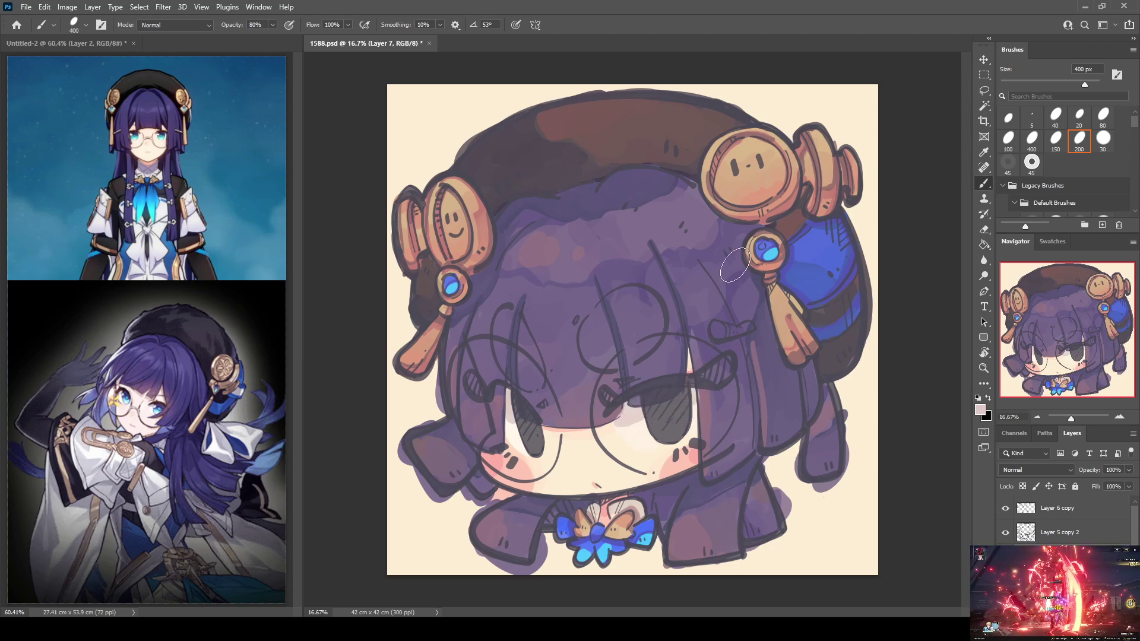
pyautogui.keyDown('alt'); pyautogui.click(703, 395); pyautogui.keyUp('alt')
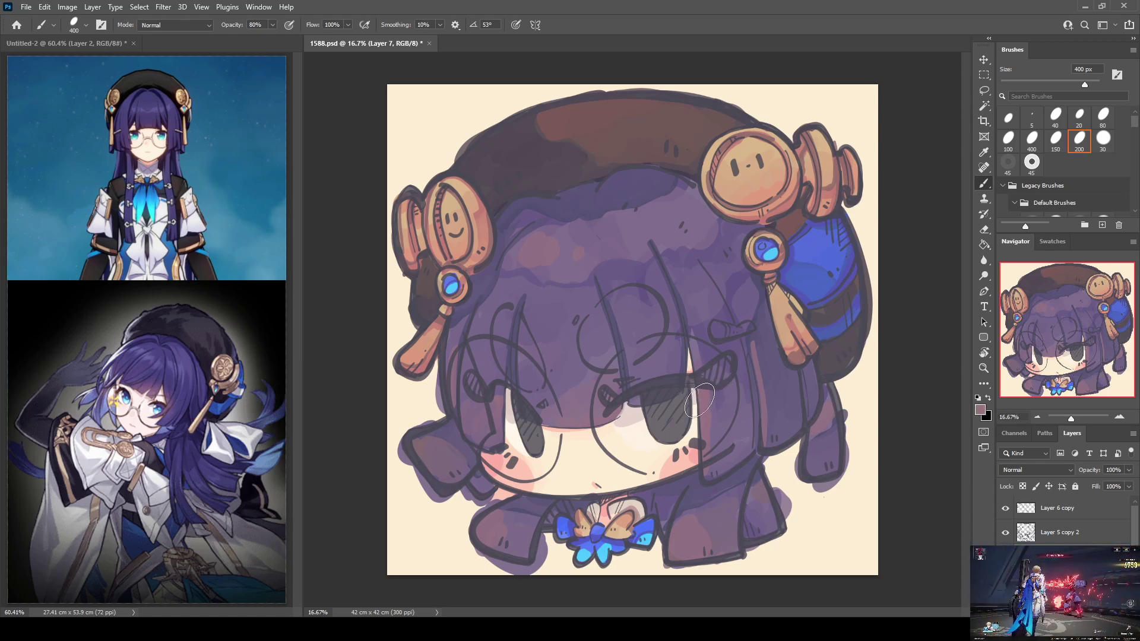
pyautogui.keyDown('alt'); pyautogui.click(616, 412); pyautogui.keyUp('alt')
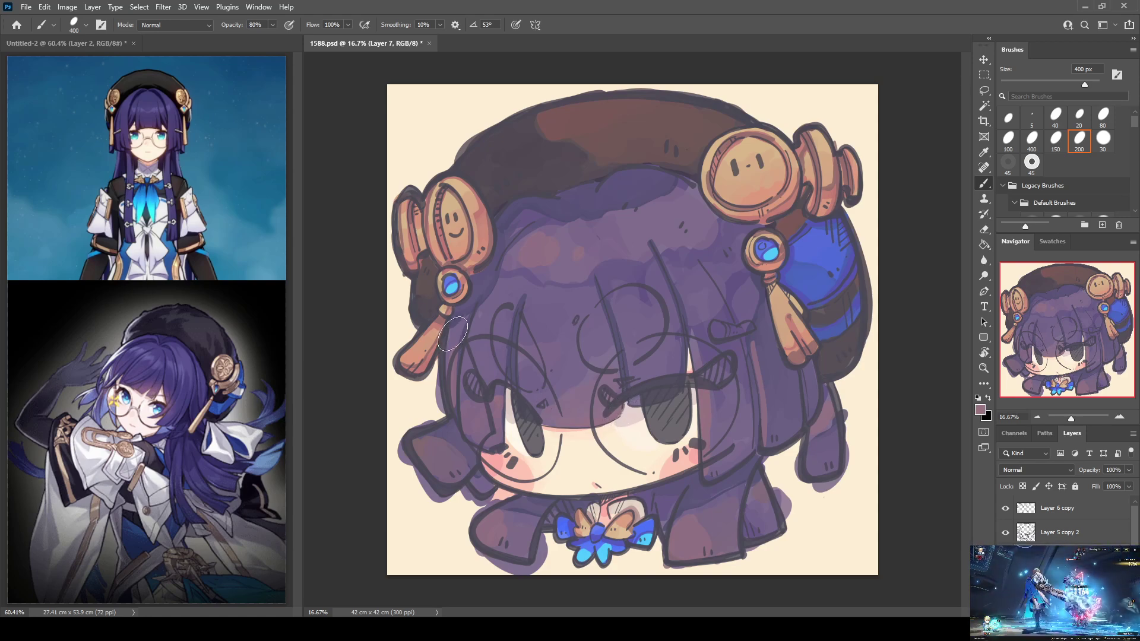
pyautogui.keyDown('alt'); pyautogui.click(514, 423); pyautogui.keyUp('alt')
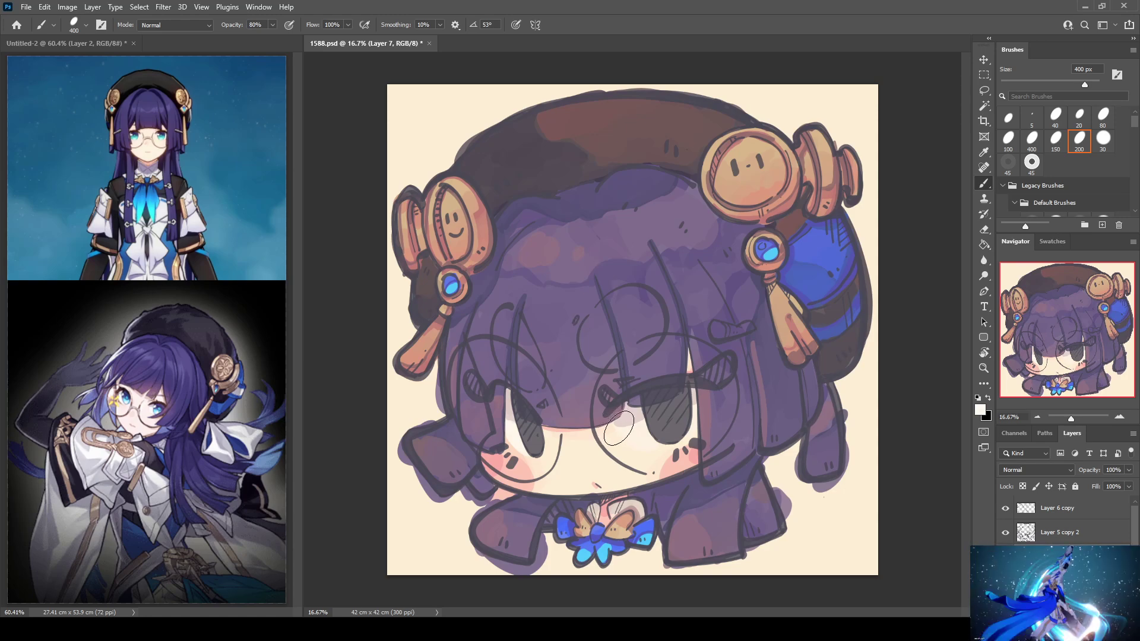
pyautogui.keyDown('alt'); pyautogui.click(635, 422); pyautogui.keyUp('alt')
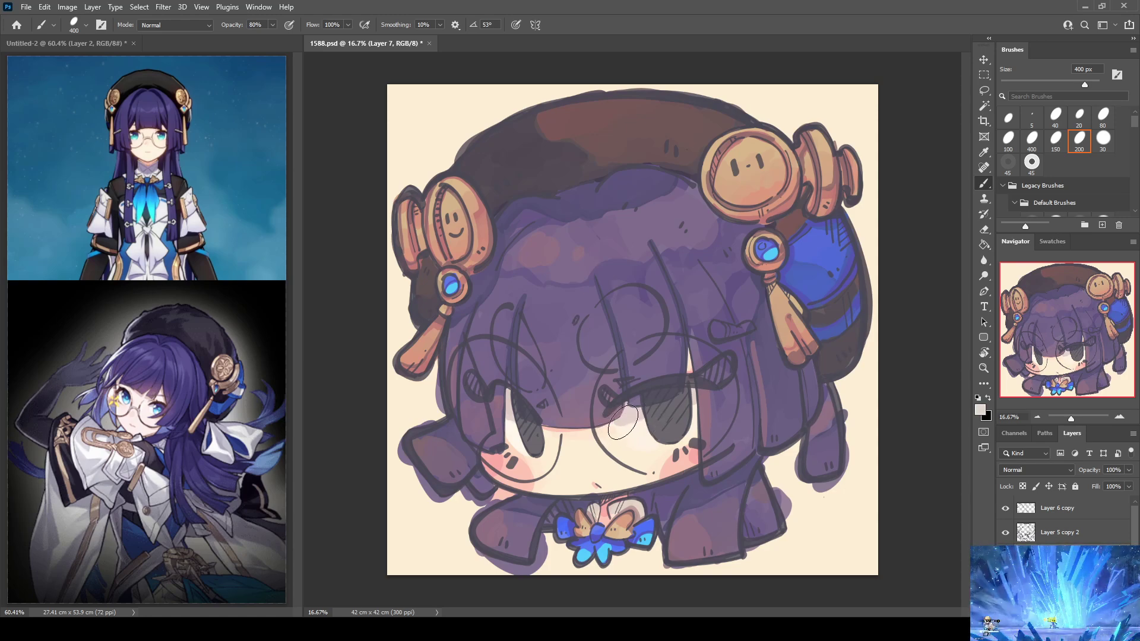
# Save the drawing and sample the pale pinkish white of the collar above the bow as the painting colour
pyautogui.keyDown('alt'); pyautogui.click(631, 422); pyautogui.keyUp('alt')
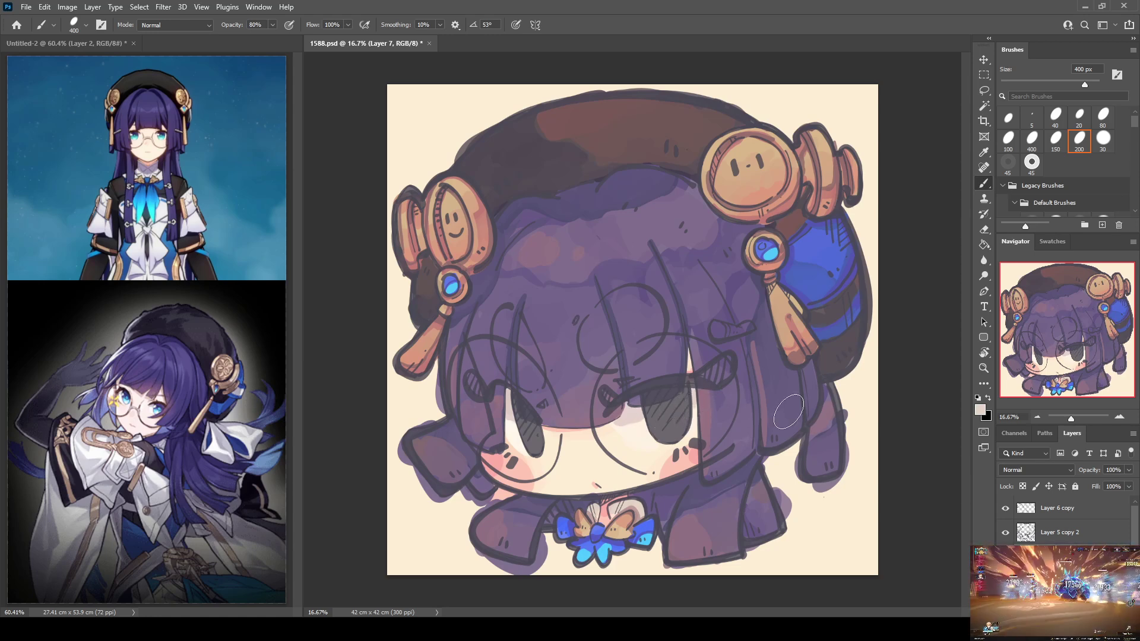
pyautogui.press('i')
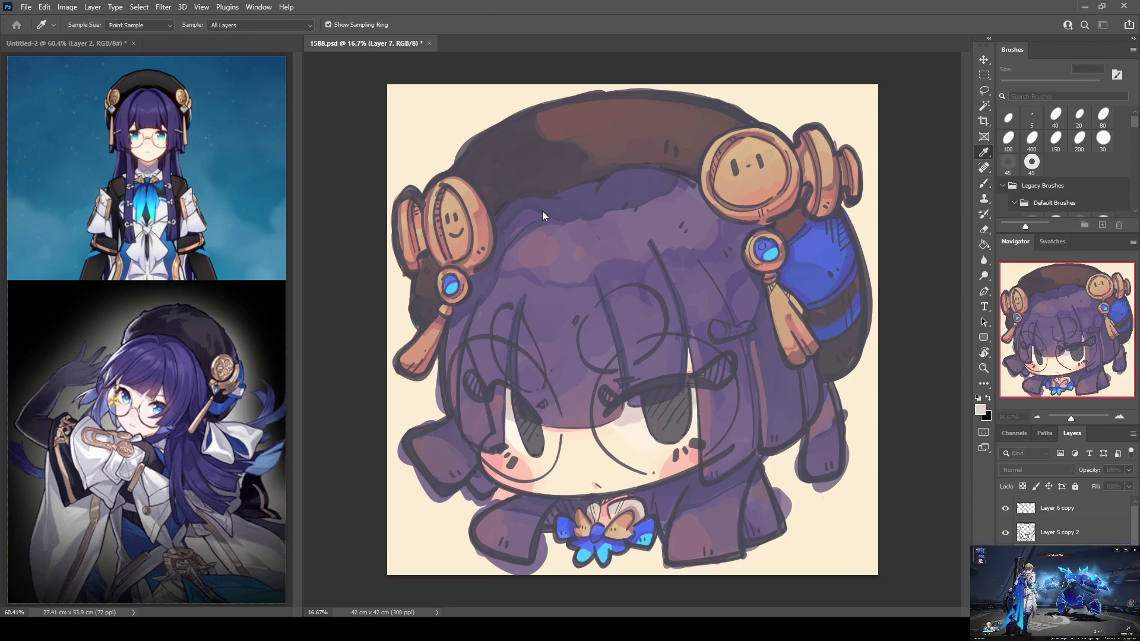
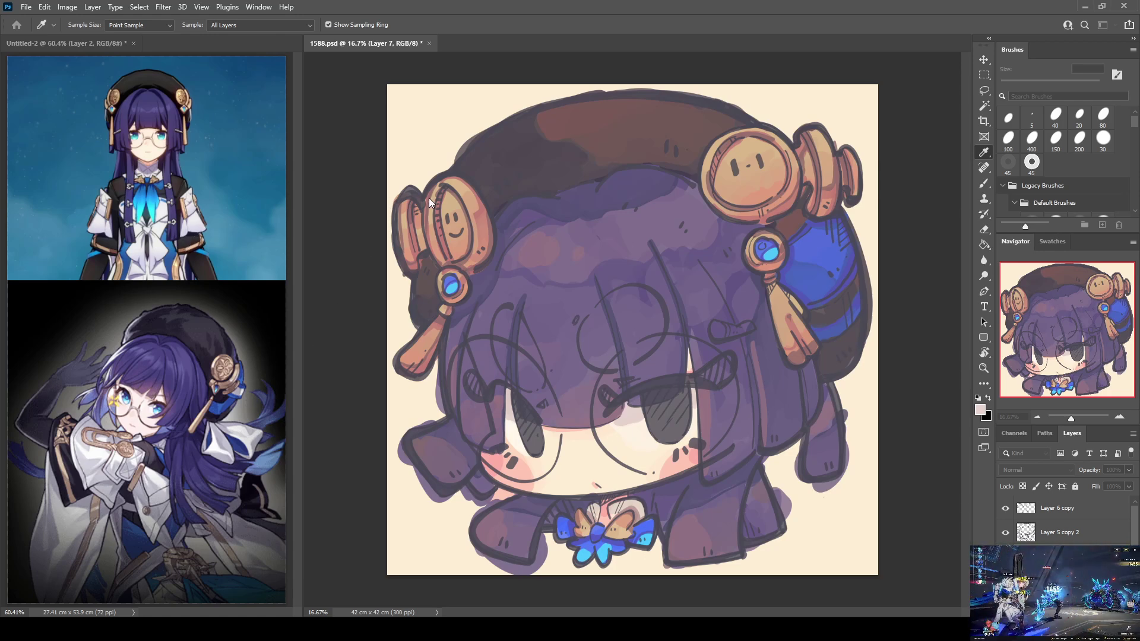
pyautogui.press('b')
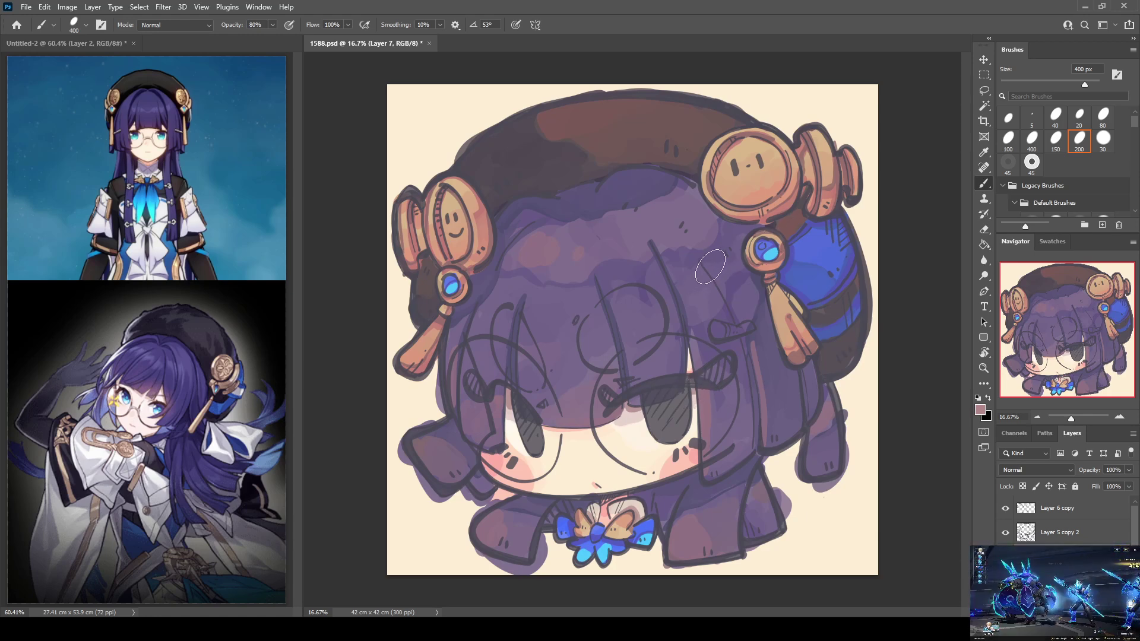
pyautogui.hotkey('ctrl', 's')
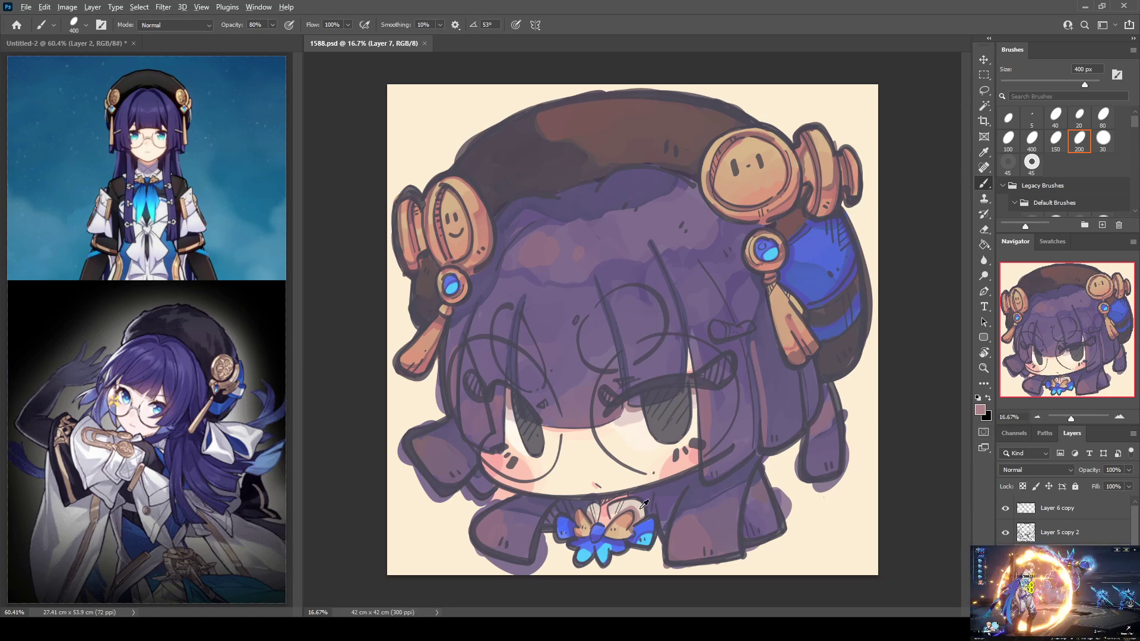
pyautogui.keyDown('alt'); pyautogui.click(614, 508); pyautogui.keyUp('alt')
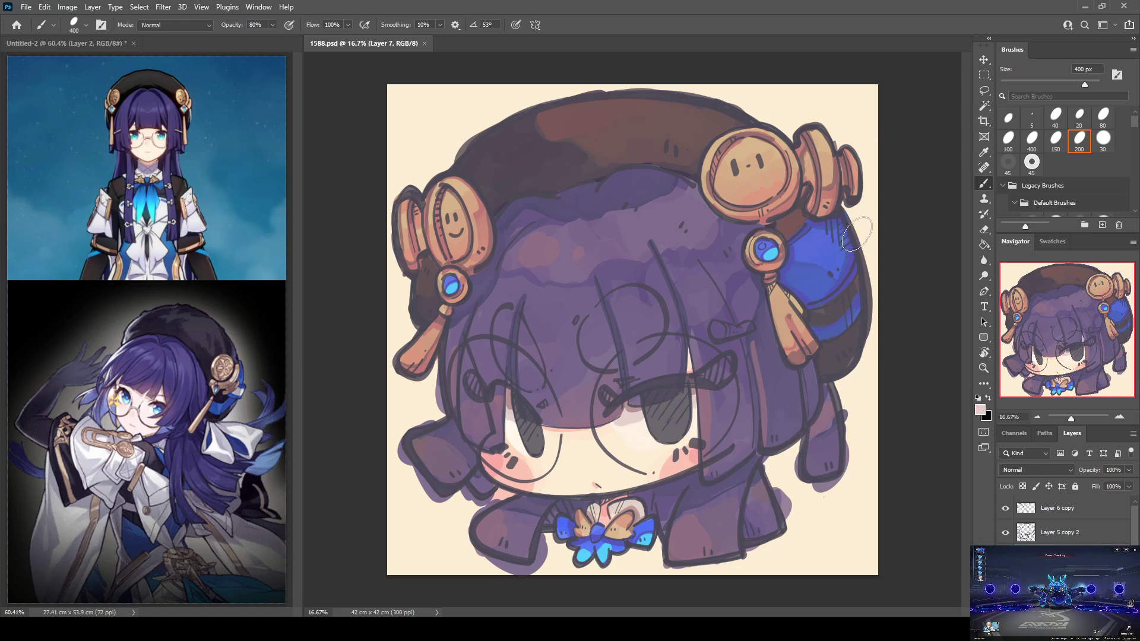
pyautogui.click(848, 259)
pyautogui.moveTo(849, 262); pyautogui.dragTo(806, 291)
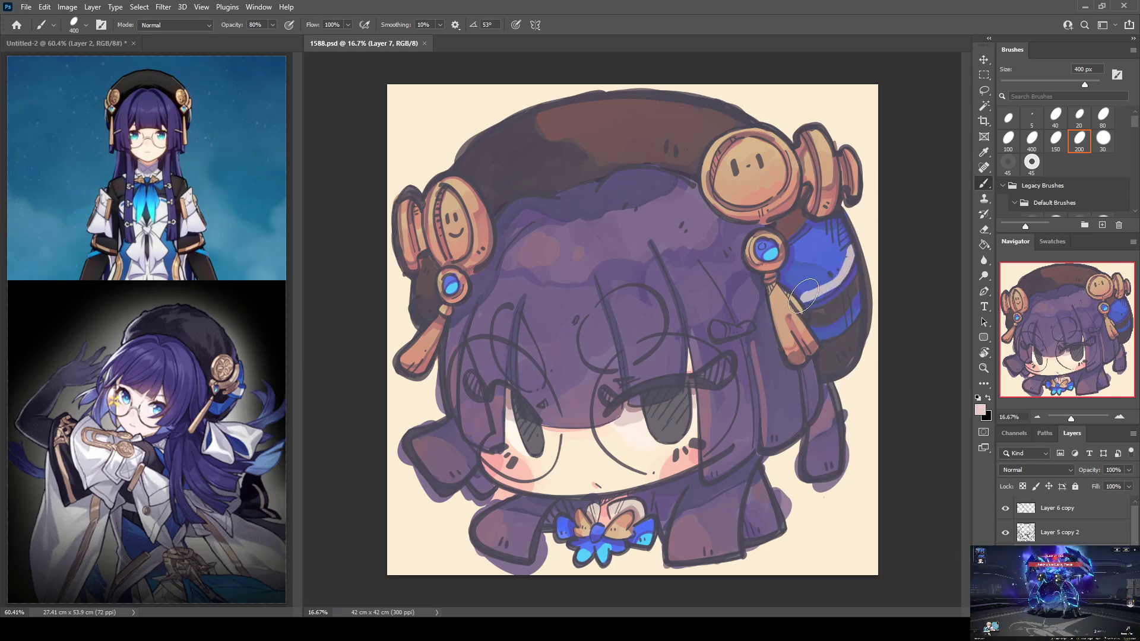
pyautogui.hotkey('ctrl', 'z')
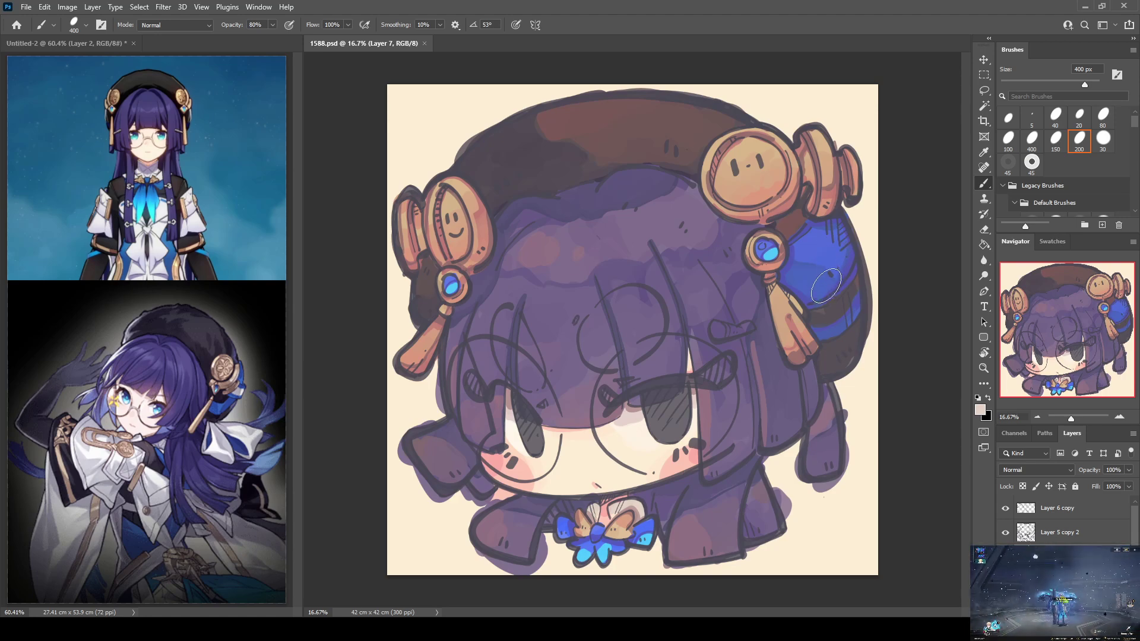
# Paint a pale pinkish-white band between the beret's two blue panels and tidy its edge with sampled blue-violet
pyautogui.moveTo(859, 275); pyautogui.dragTo(809, 321)
pyautogui.moveTo(860, 274); pyautogui.dragTo(822, 312)
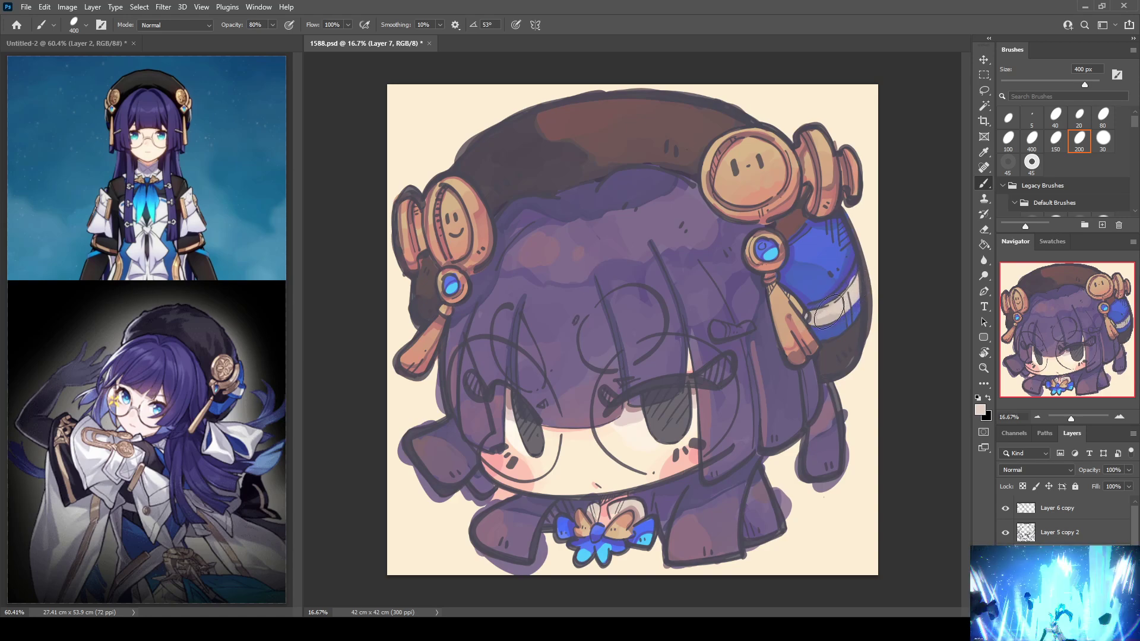
pyautogui.keyDown('alt'); pyautogui.click(841, 291); pyautogui.keyUp('alt')
pyautogui.moveTo(860, 254)
pyautogui.mouseDown()
pyautogui.moveTo(858, 276)
pyautogui.moveTo(837, 285)
pyautogui.mouseUp()
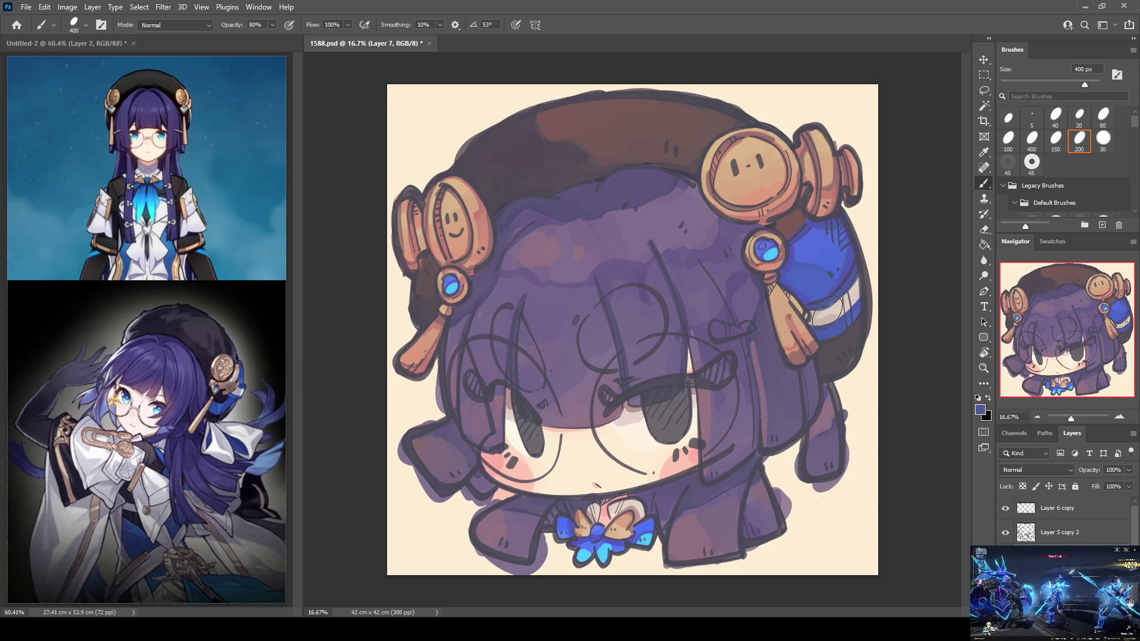
# Refine and shade the beret's pale band with greyish and mauve tones sampled from the drawing
pyautogui.keyDown('alt'); pyautogui.click(829, 309); pyautogui.keyUp('alt')
pyautogui.keyDown('alt'); pyautogui.click(809, 307); pyautogui.keyUp('alt')
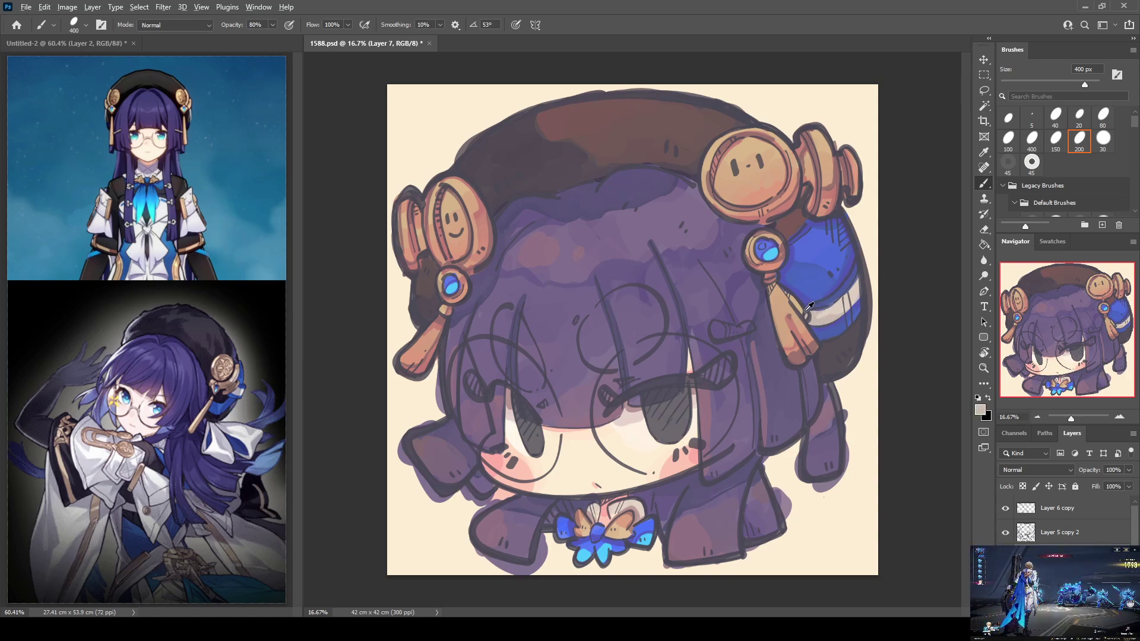
pyautogui.keyDown('alt'); pyautogui.click(818, 343); pyautogui.keyUp('alt')
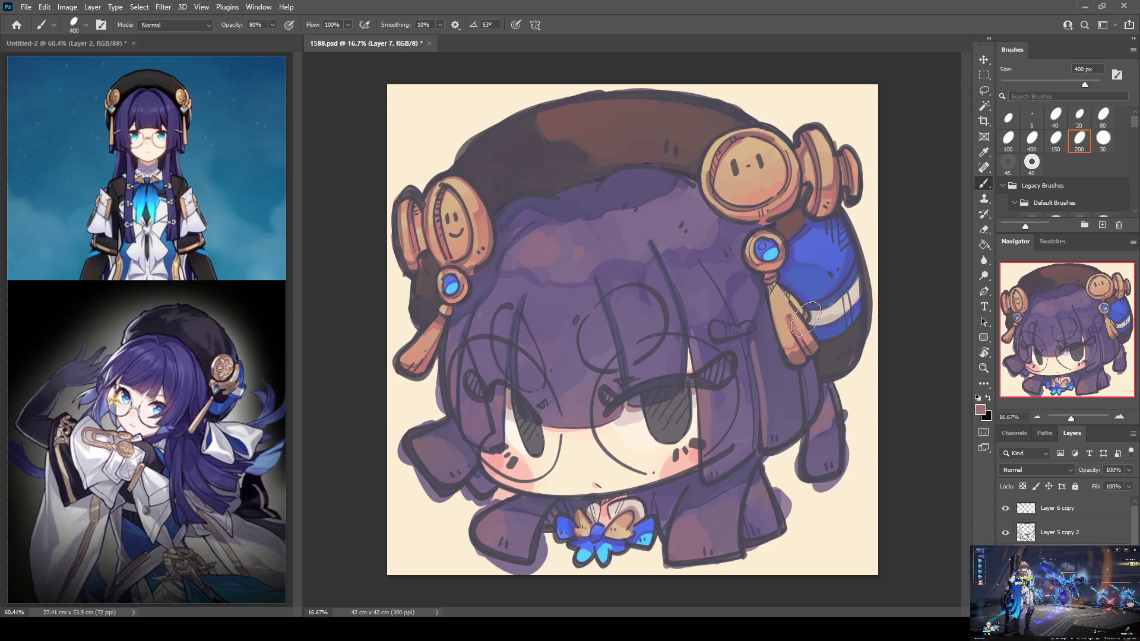
pyautogui.keyDown('alt'); pyautogui.click(837, 308); pyautogui.keyUp('alt')
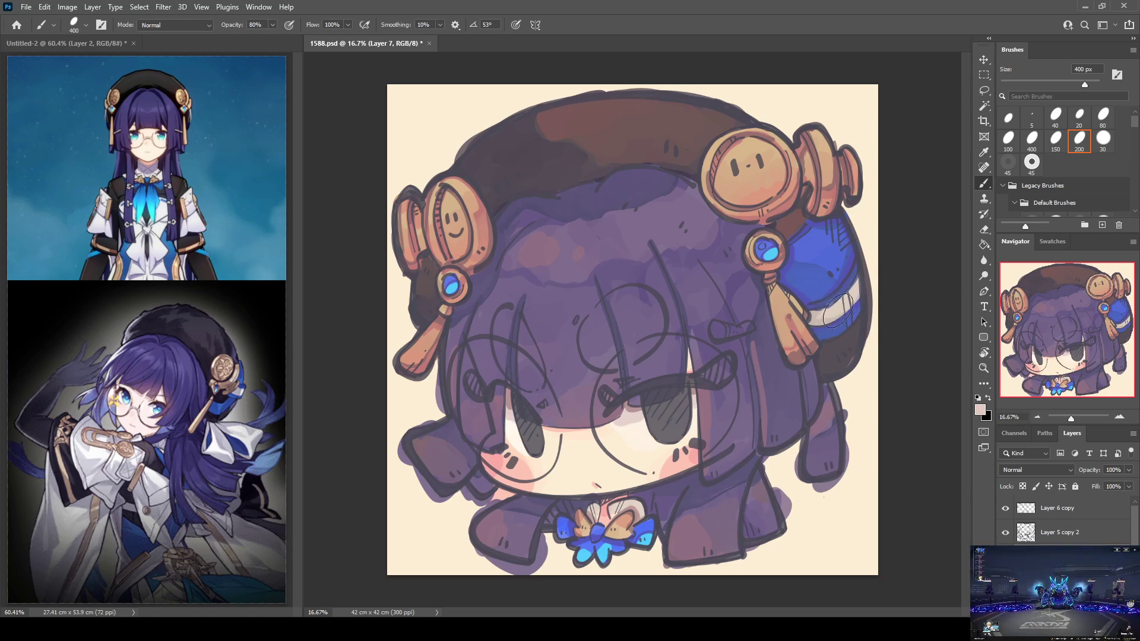
pyautogui.keyDown('alt'); pyautogui.click(821, 314); pyautogui.keyUp('alt')
pyautogui.keyDown('alt'); pyautogui.click(837, 301); pyautogui.keyUp('alt')
pyautogui.keyDown('alt'); pyautogui.click(819, 316); pyautogui.keyUp('alt')
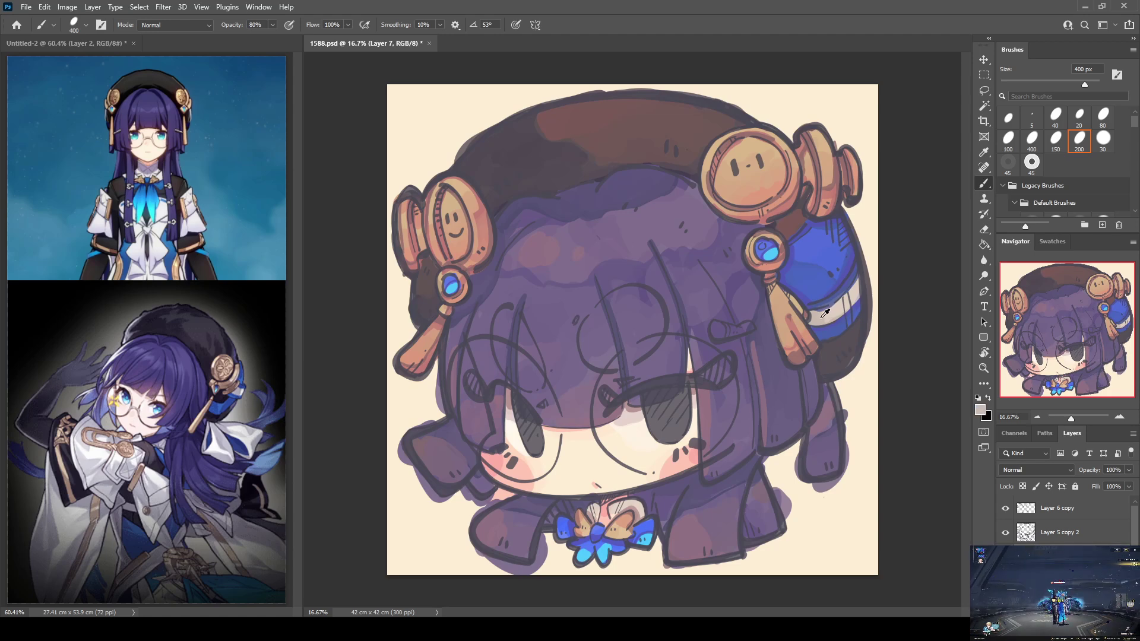
# Add a thin pale stripe near the upper blue panel's lower edge, tidy it with sampled blue, and paint two short highlights on the panel
pyautogui.keyDown('alt'); pyautogui.click(827, 315); pyautogui.keyUp('alt')
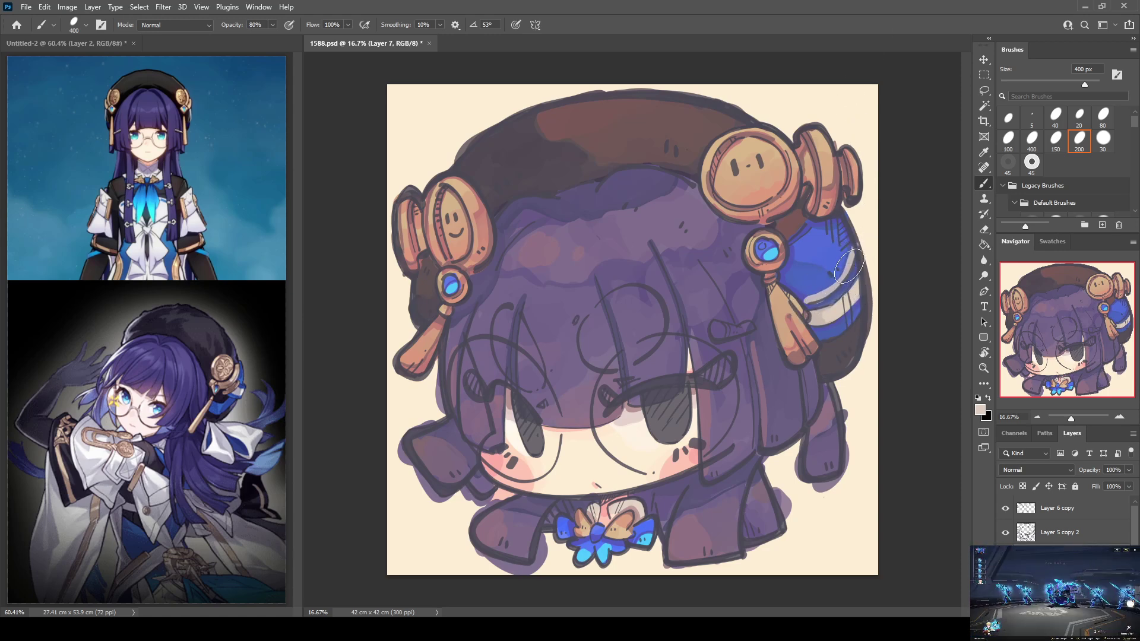
pyautogui.keyDown('alt'); pyautogui.click(798, 300); pyautogui.keyUp('alt')
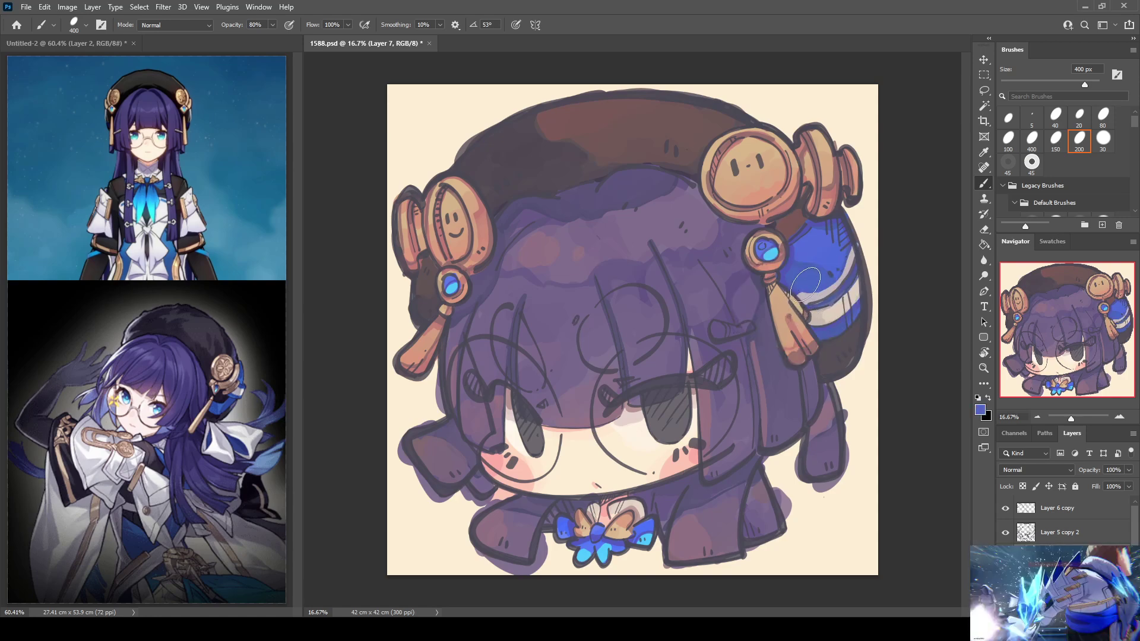
pyautogui.keyDown('alt'); pyautogui.click(833, 304); pyautogui.keyUp('alt')
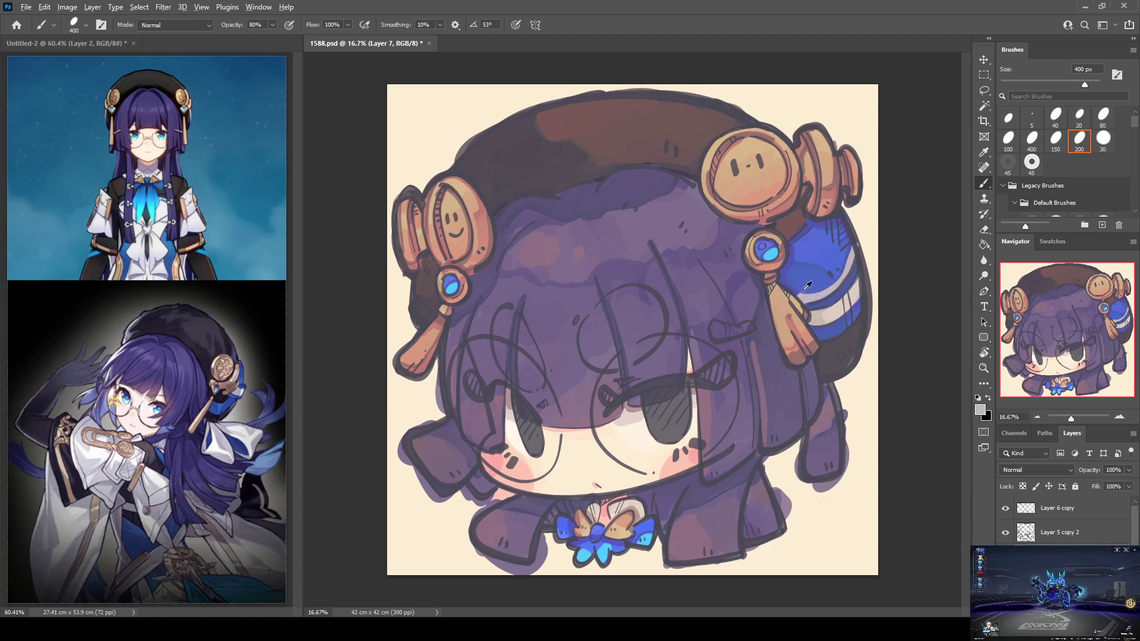
pyautogui.keyDown('alt'); pyautogui.click(832, 304); pyautogui.keyUp('alt')
pyautogui.moveTo(811, 240); pyautogui.dragTo(810, 249)
pyautogui.moveTo(822, 238); pyautogui.dragTo(820, 248)
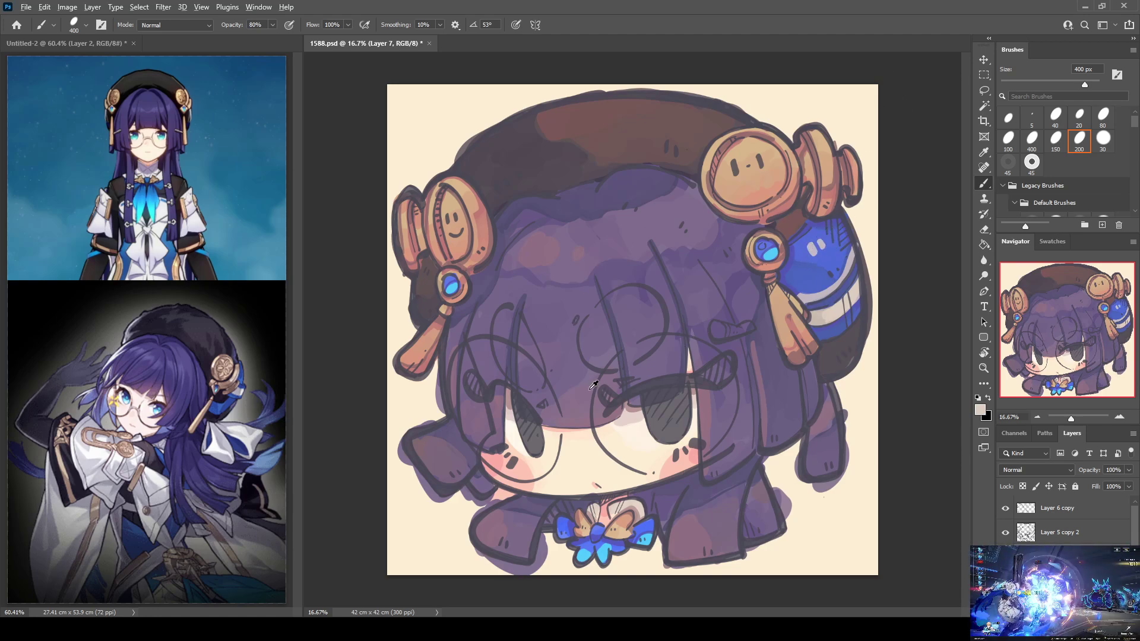
# Sample tan from the large round ornament, paint small highlight dashes on the beret's dark fabric above the smiling ornament, and save the drawing
pyautogui.keyDown('alt'); pyautogui.click(561, 422); pyautogui.keyUp('alt')
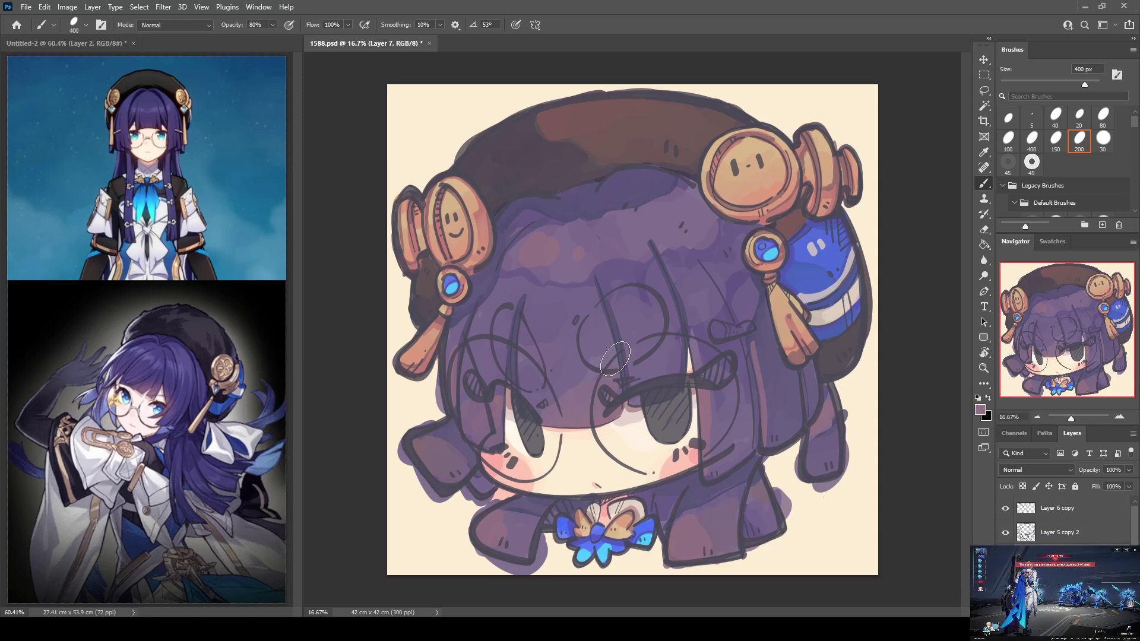
pyautogui.keyDown('alt'); pyautogui.click(749, 144); pyautogui.keyUp('alt')
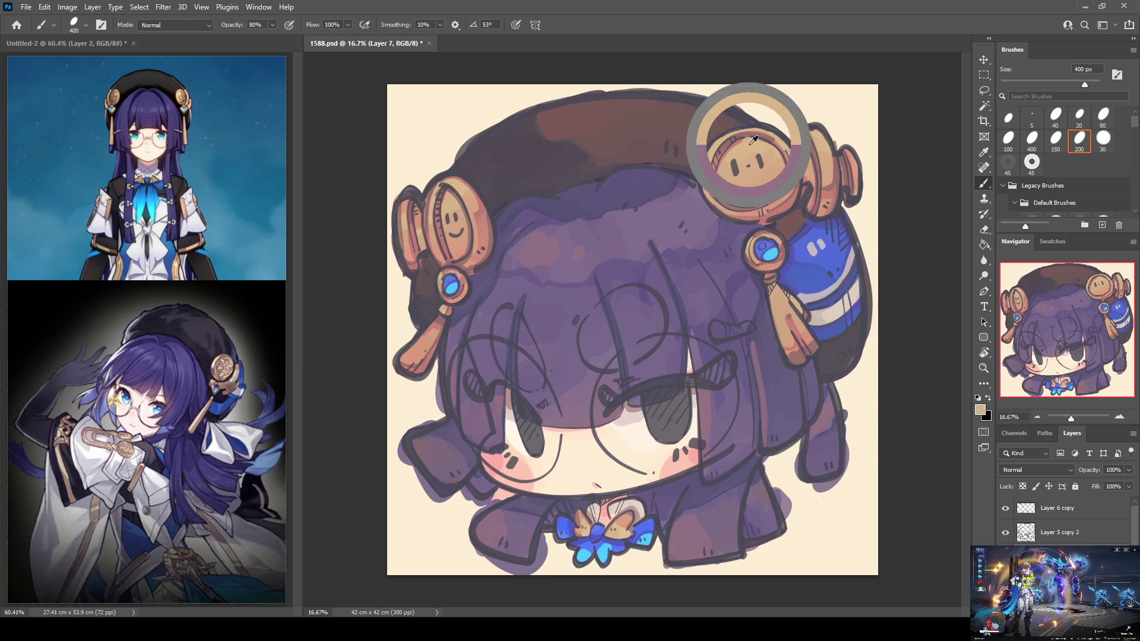
pyautogui.moveTo(488, 145); pyautogui.dragTo(500, 156)
pyautogui.click(515, 143)
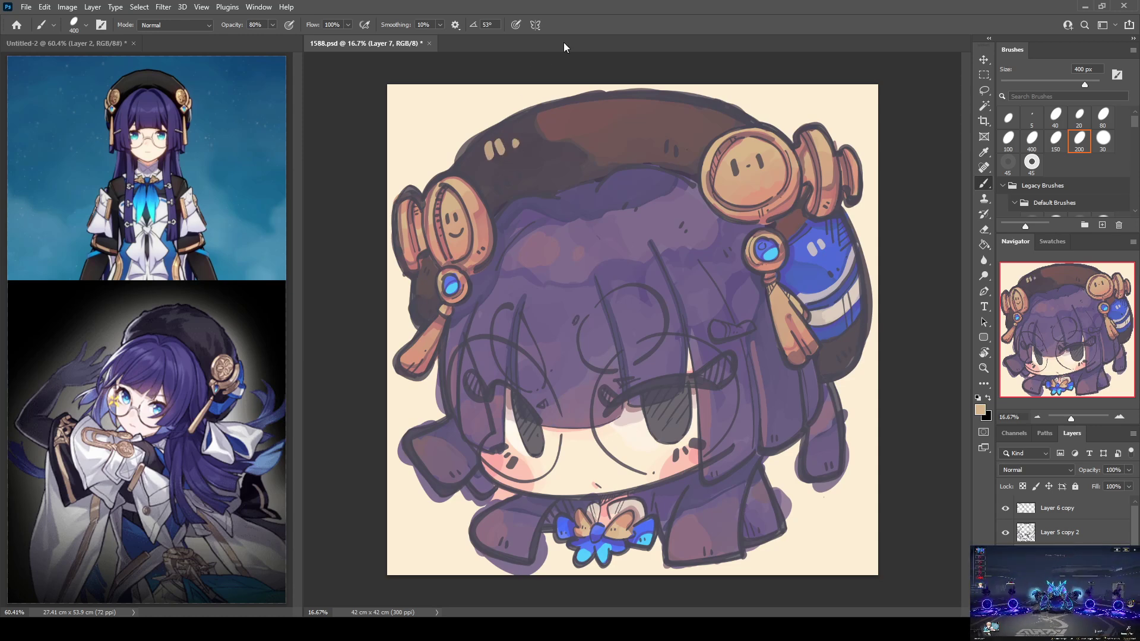
pyautogui.hotkey('ctrl', 's')
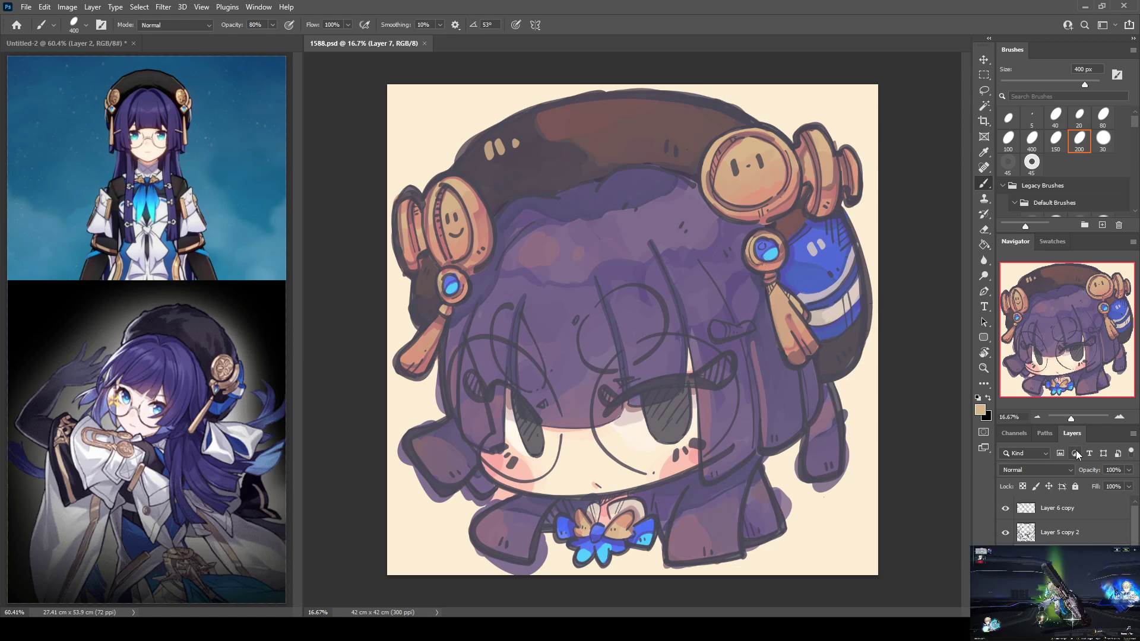
# Merge Layer 5 copy 2 with Layer 6 copy, duplicate the merged layer and hide the original
pyautogui.click(1026, 535)
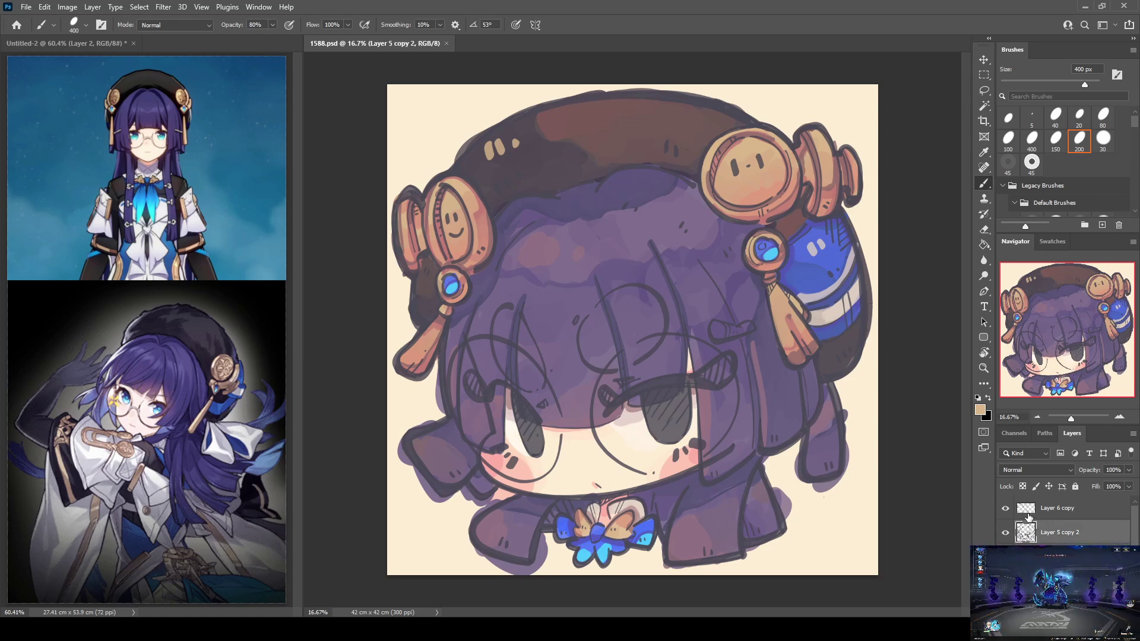
pyautogui.keyDown('shift'); pyautogui.click(1029, 515); pyautogui.keyUp('shift')
pyautogui.hotkey('ctrl', 'e')
pyautogui.hotkey('ctrl', 'j')
pyautogui.click(1005, 533)
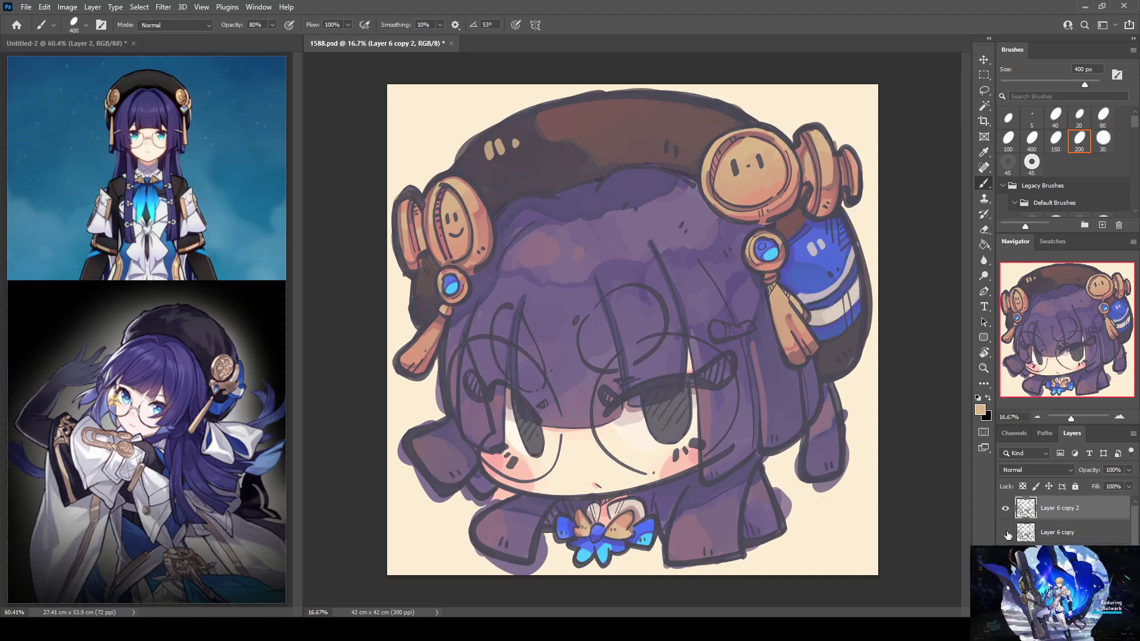
# Sample the dark lash colour and fill both irises over the hatching
pyautogui.keyDown('alt'); pyautogui.click(684, 385); pyautogui.keyUp('alt')
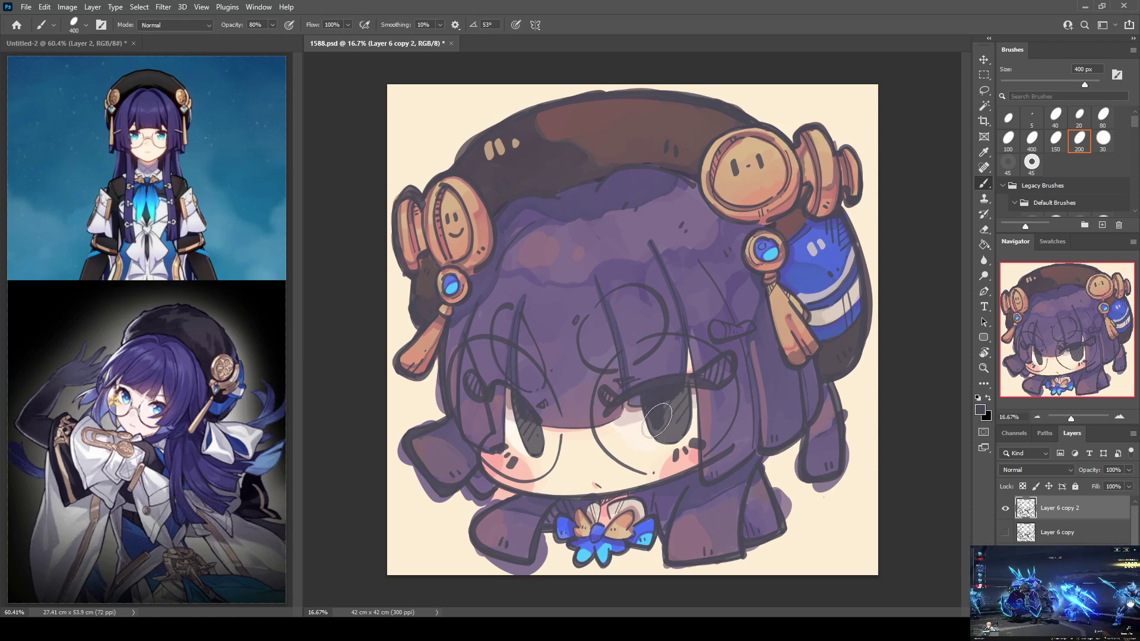
pyautogui.moveTo(650, 397)
pyautogui.mouseDown()
pyautogui.moveTo(682, 395)
pyautogui.moveTo(682, 424)
pyautogui.moveTo(669, 433)
pyautogui.moveTo(660, 422)
pyautogui.moveTo(671, 436)
pyautogui.moveTo(681, 399)
pyautogui.moveTo(676, 431)
pyautogui.mouseUp()
pyautogui.moveTo(519, 410); pyautogui.dragTo(537, 442)
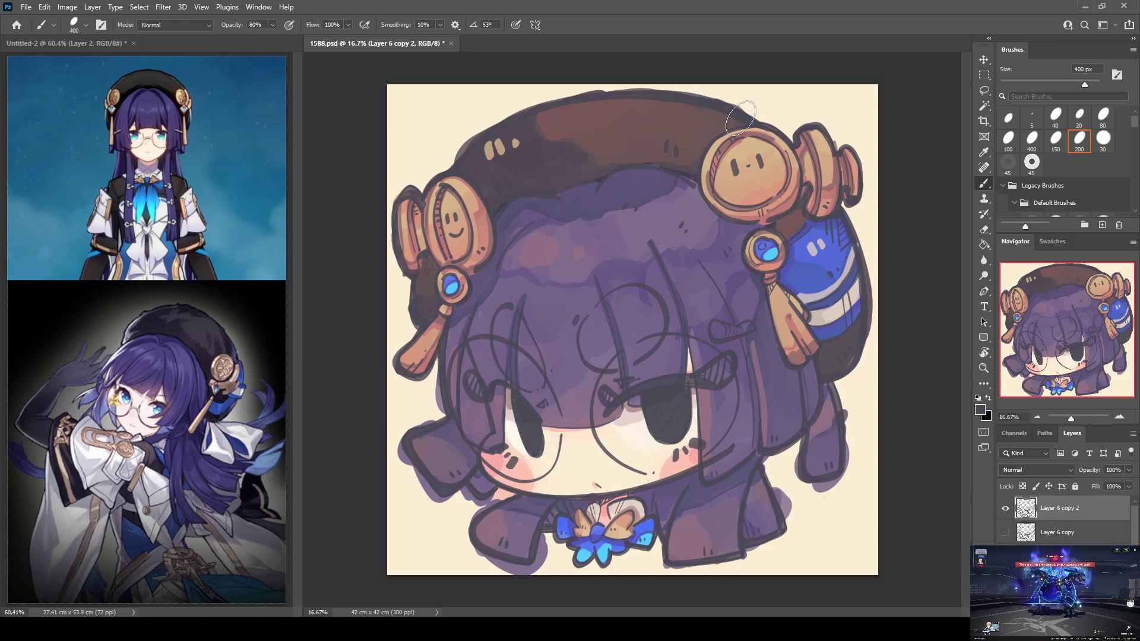
# Pick a bright blue based on the beret panel and paint the lower part of both irises
pyautogui.keyDown('alt'); pyautogui.click(828, 256); pyautogui.keyUp('alt')
pyautogui.press('i')
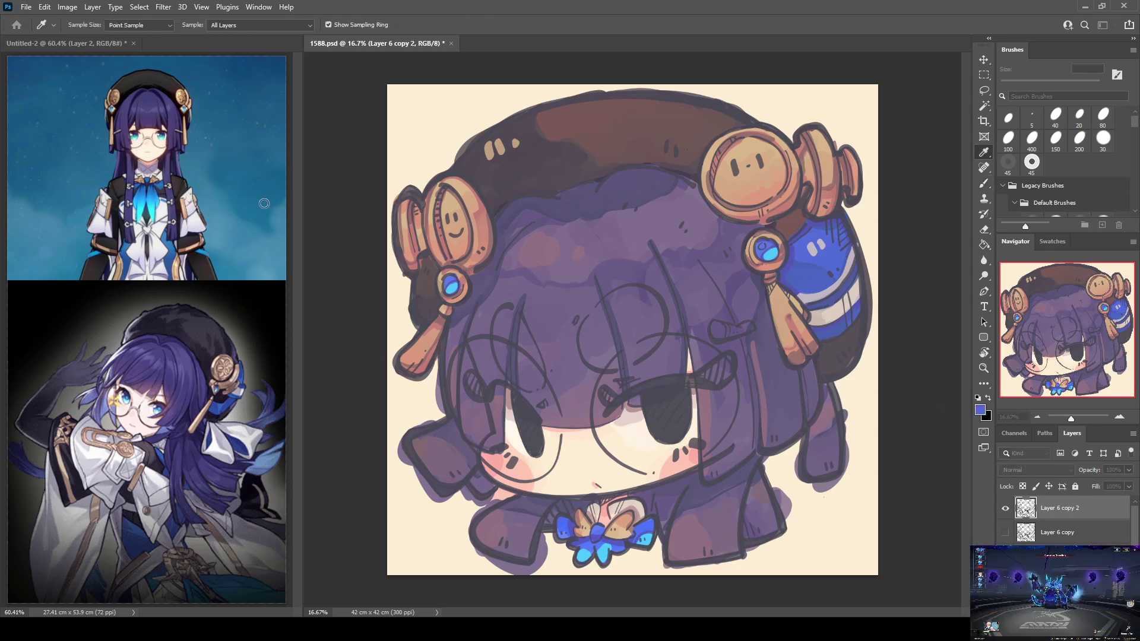
pyautogui.press('b')
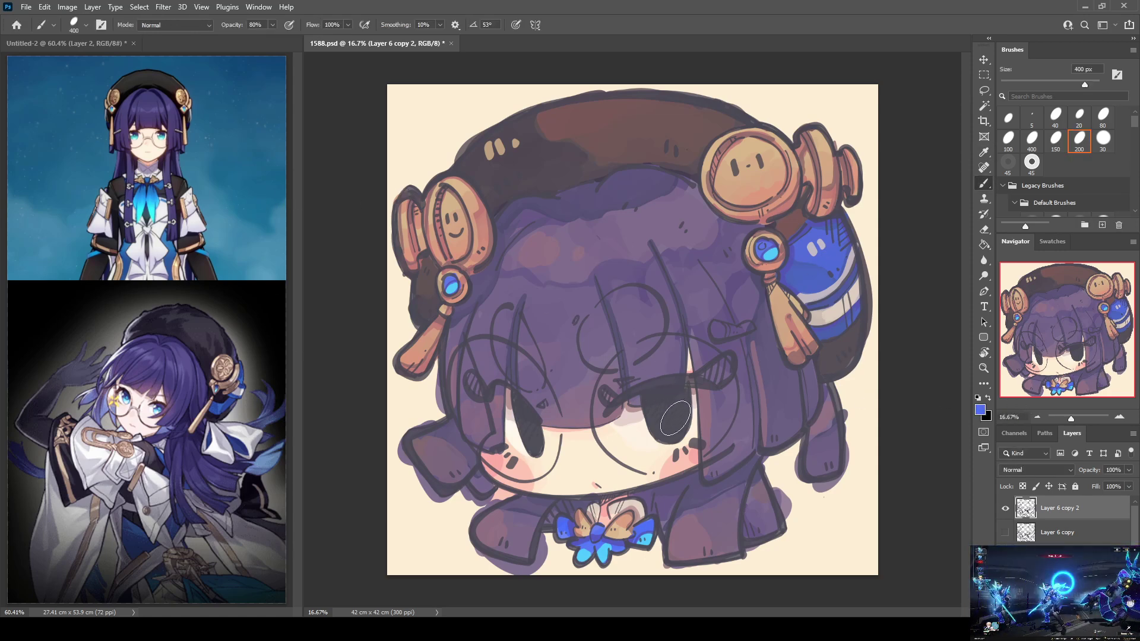
pyautogui.moveTo(678, 417)
pyautogui.mouseDown()
pyautogui.moveTo(653, 433)
pyautogui.moveTo(681, 419)
pyautogui.moveTo(674, 431)
pyautogui.mouseUp()
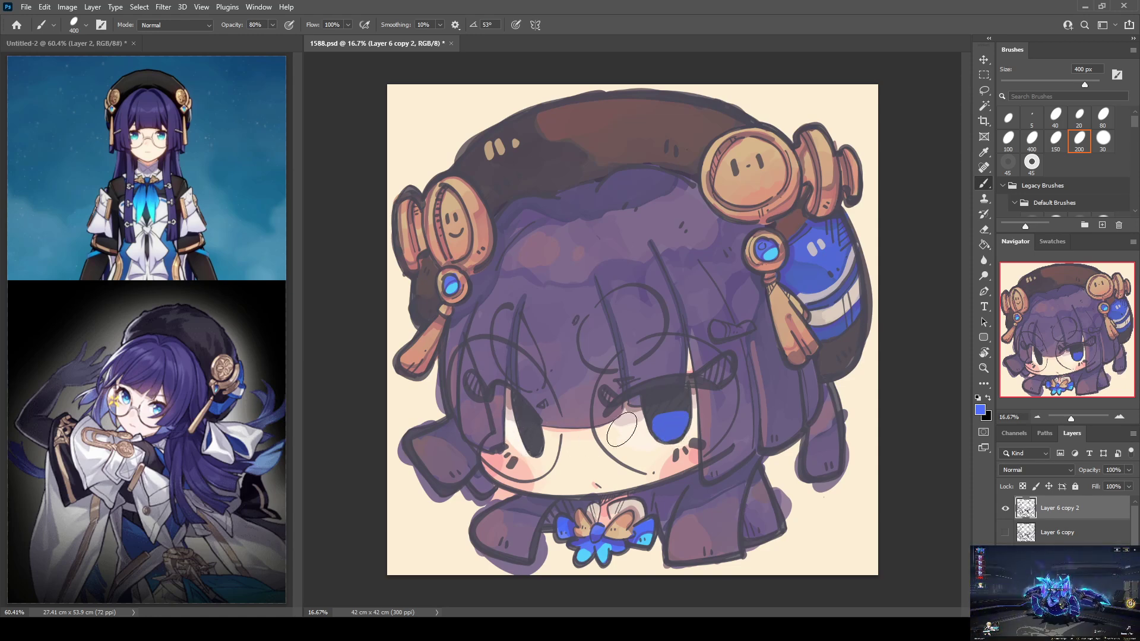
pyautogui.hotkey('ctrl', 'z')
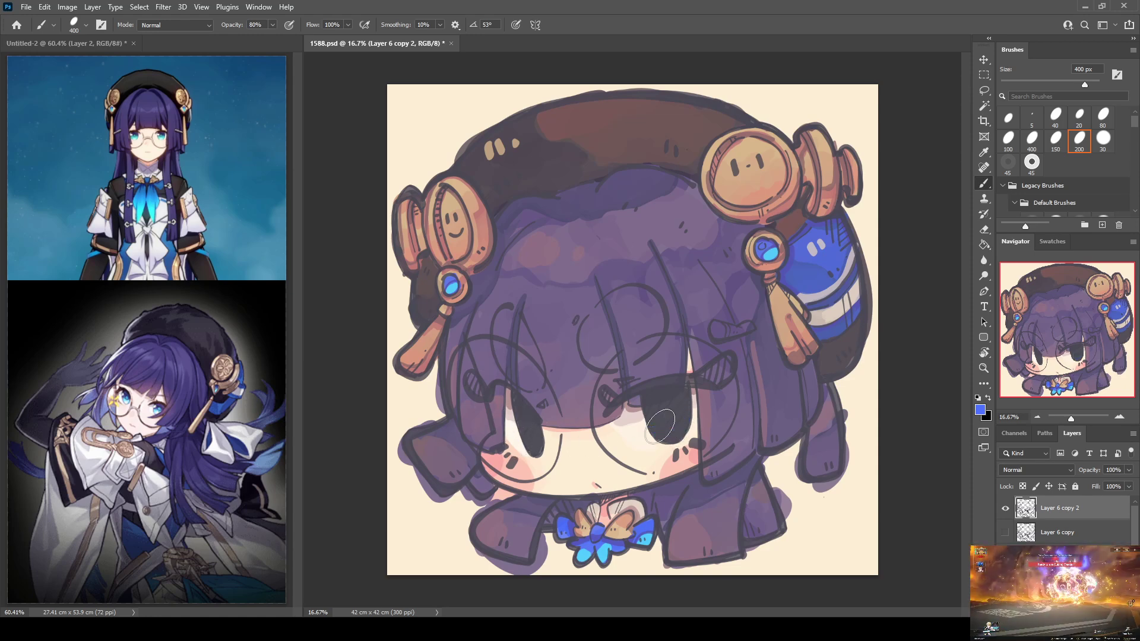
pyautogui.moveTo(655, 425)
pyautogui.mouseDown()
pyautogui.moveTo(683, 418)
pyautogui.moveTo(663, 423)
pyautogui.moveTo(660, 437)
pyautogui.moveTo(682, 421)
pyautogui.mouseUp()
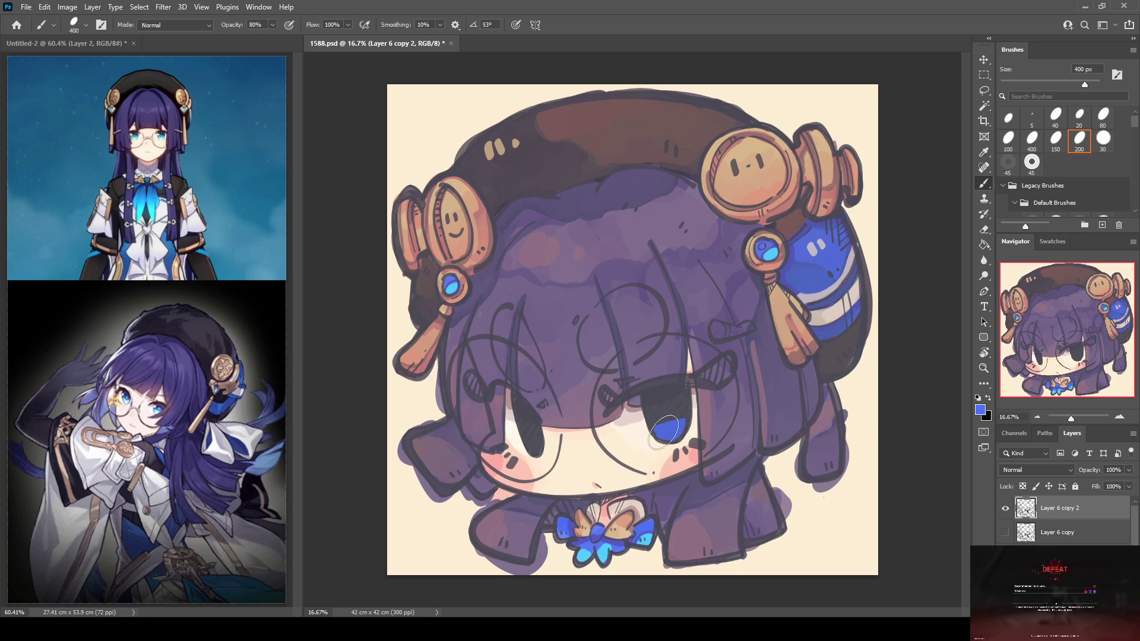
pyautogui.moveTo(547, 441); pyautogui.dragTo(531, 440)
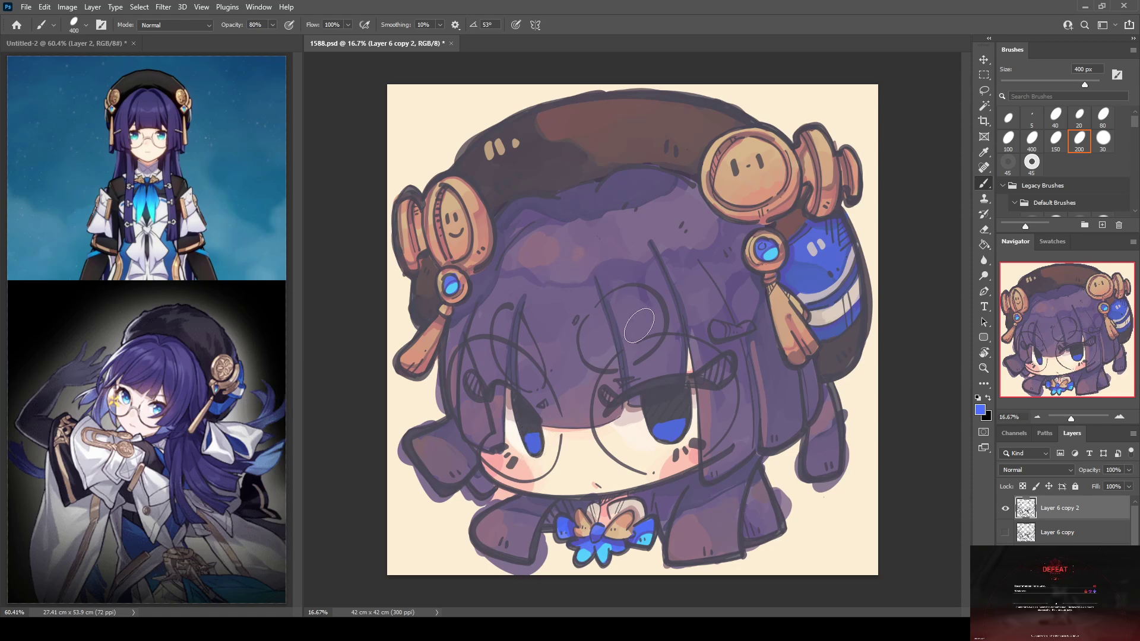
# Choose a bright cyan and add a small highlight in the blue area of each iris, then sample a dark grey
pyautogui.keyDown('alt'); pyautogui.click(656, 419); pyautogui.keyUp('alt')
pyautogui.keyDown('alt'); pyautogui.click(656, 424); pyautogui.keyUp('alt')
pyautogui.press('i')
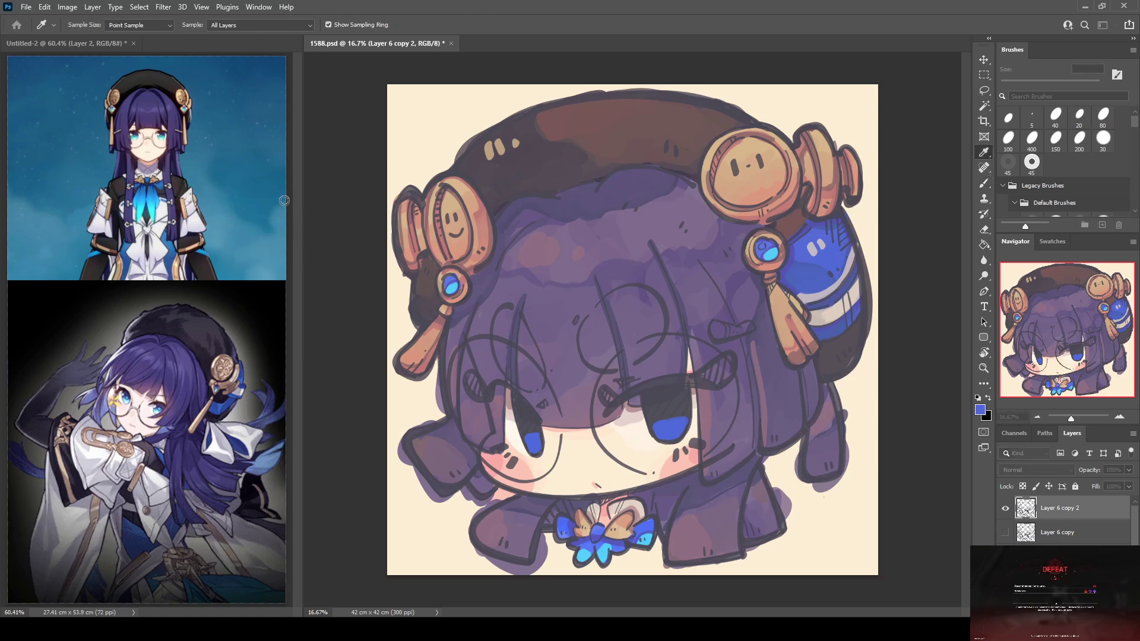
pyautogui.press('b')
pyautogui.moveTo(675, 431); pyautogui.dragTo(679, 429)
pyautogui.moveTo(535, 444); pyautogui.dragTo(538, 445)
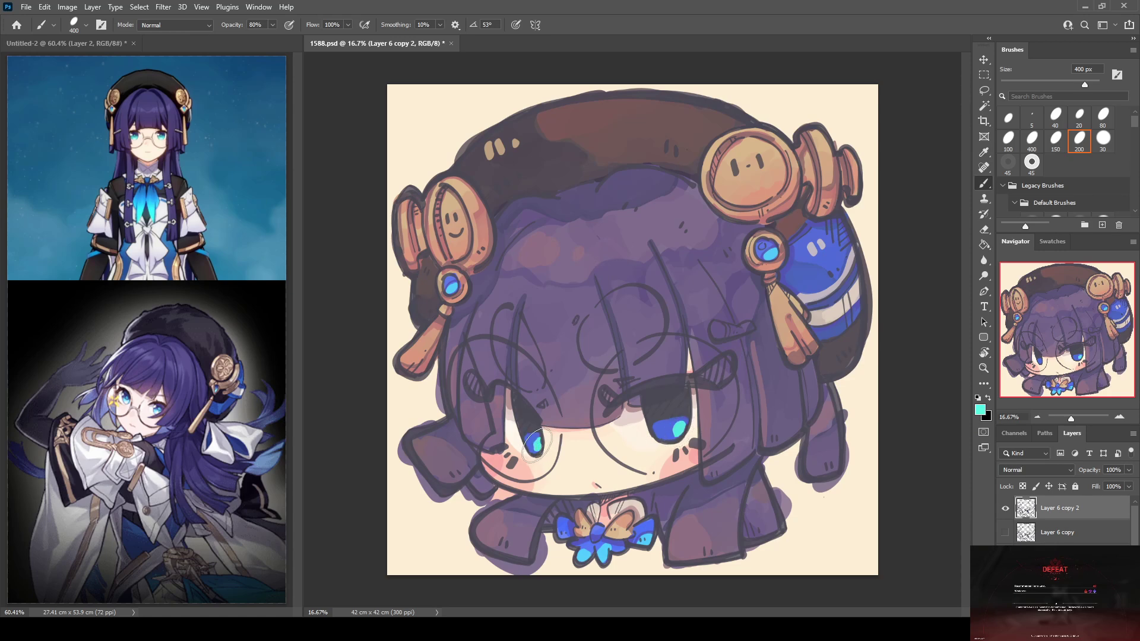
pyautogui.hotkey('ctrl', 'z')
pyautogui.moveTo(538, 443); pyautogui.dragTo(540, 444)
pyautogui.keyDown('alt'); pyautogui.click(858, 362); pyautogui.keyUp('alt')
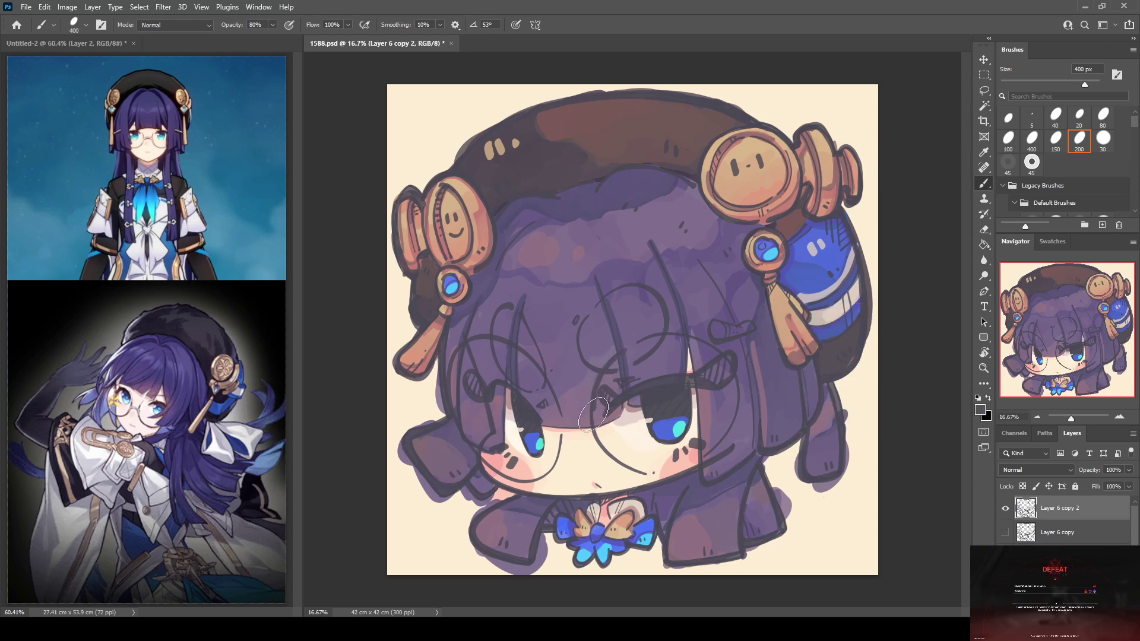
# Thicken the round glasses frames in dark grey and fill the outer lash tips of both eyes
pyautogui.moveTo(613, 456); pyautogui.dragTo(650, 474)
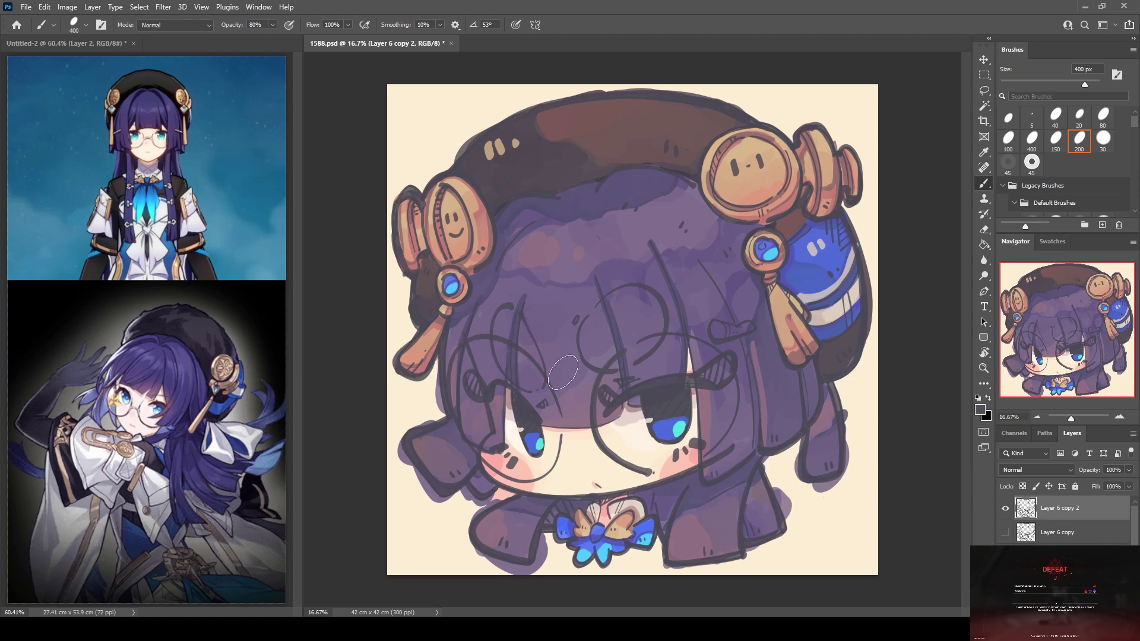
pyautogui.moveTo(640, 343)
pyautogui.mouseDown()
pyautogui.moveTo(689, 336)
pyautogui.moveTo(717, 373)
pyautogui.moveTo(729, 364)
pyautogui.moveTo(726, 380)
pyautogui.mouseUp()
pyautogui.moveTo(476, 380)
pyautogui.mouseDown()
pyautogui.moveTo(521, 377)
pyautogui.moveTo(489, 344)
pyautogui.moveTo(469, 360)
pyautogui.moveTo(482, 339)
pyautogui.mouseUp()
pyautogui.moveTo(484, 458)
pyautogui.mouseDown()
pyautogui.moveTo(522, 484)
pyautogui.moveTo(540, 479)
pyautogui.moveTo(562, 431)
pyautogui.moveTo(560, 448)
pyautogui.mouseUp()
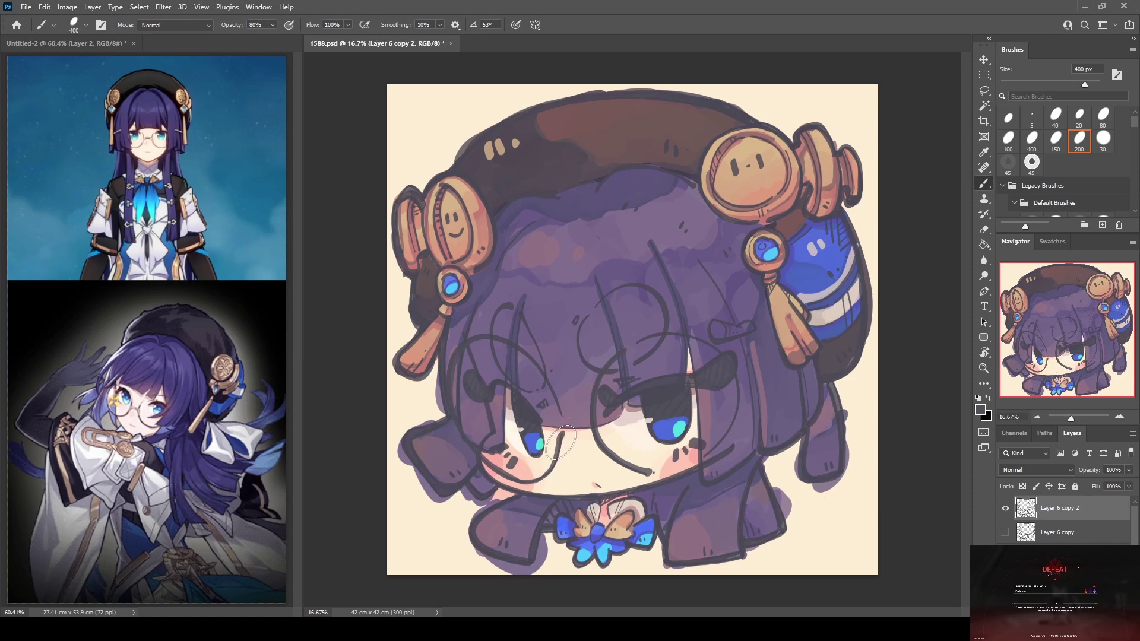
pyautogui.hotkey('ctrl', 'z')
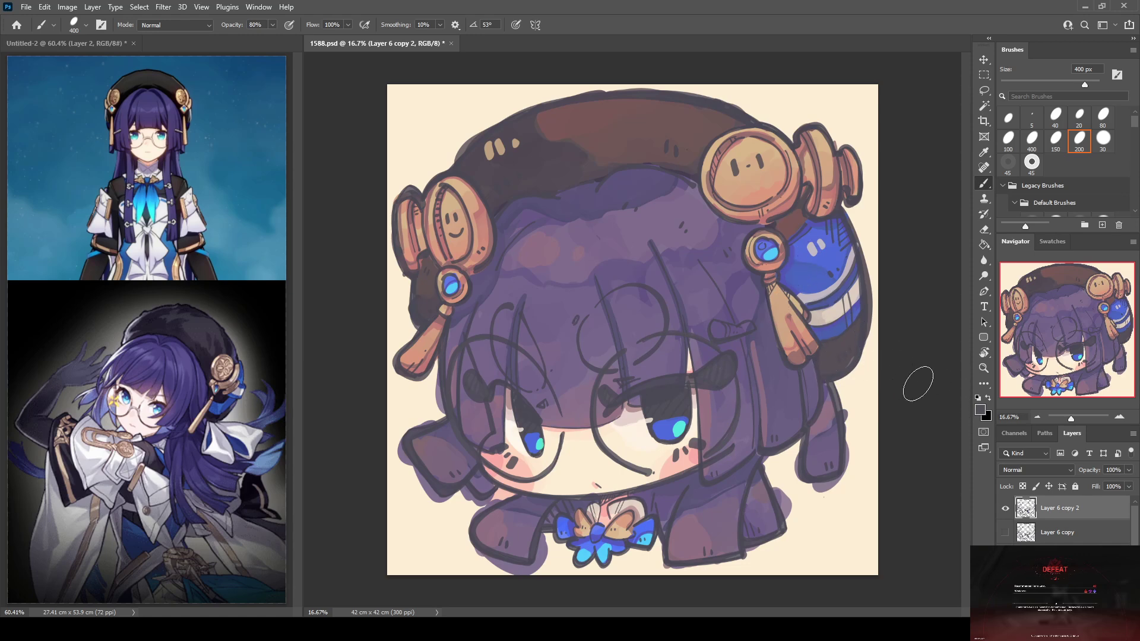
# Choose a muted red, reduce the brush to 175 px and recolour the line art of the gold hair ornaments and the bow
pyautogui.press('i')
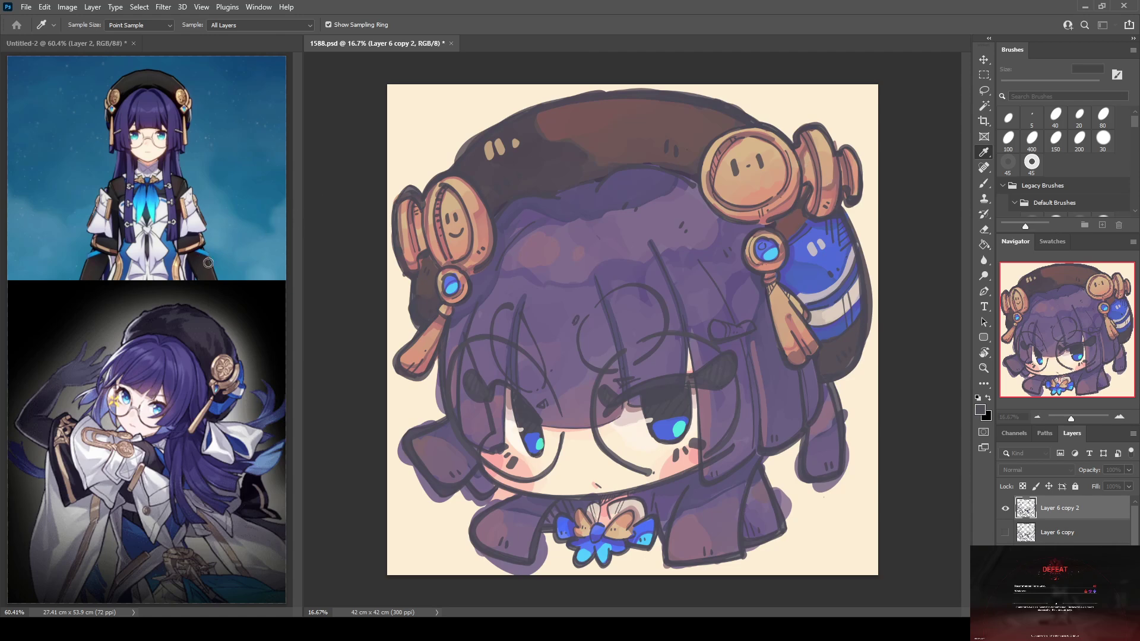
pyautogui.click(404, 212)
pyautogui.press('b')
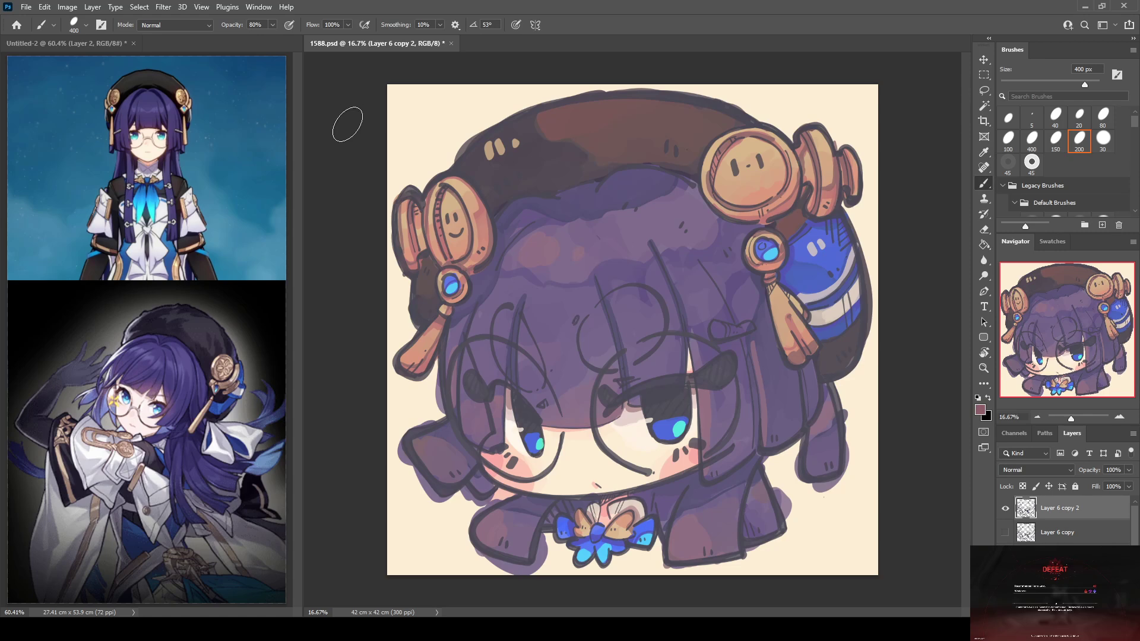
pyautogui.press('[')
pyautogui.press('[')
pyautogui.press('[')
pyautogui.press('[')
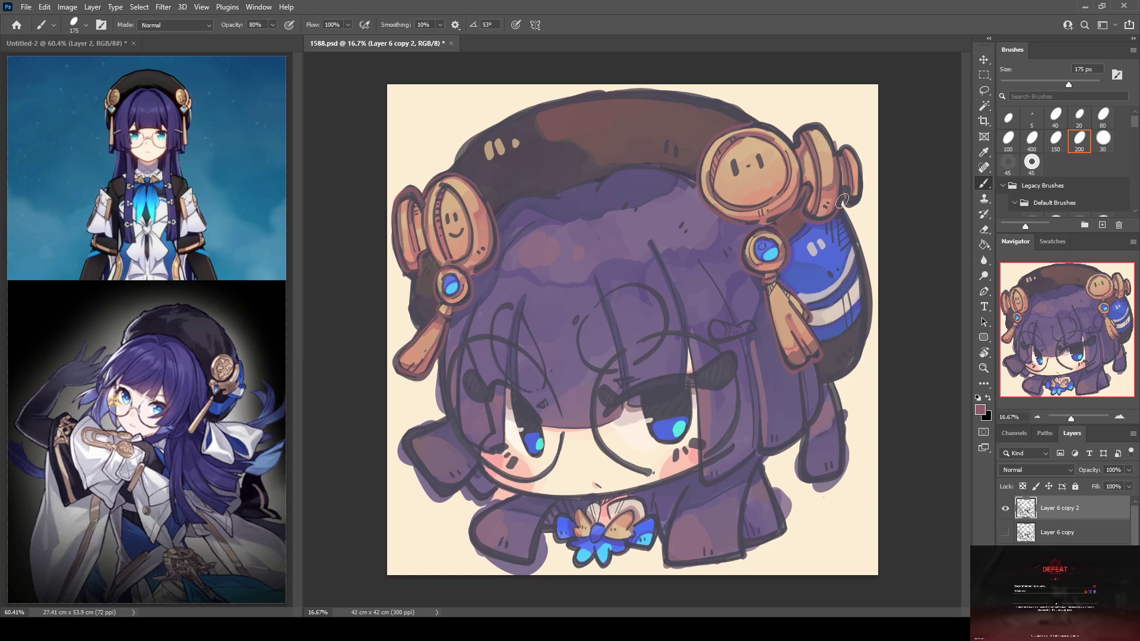
pyautogui.moveTo(610, 522); pyautogui.dragTo(633, 521)
pyautogui.moveTo(582, 513)
pyautogui.mouseDown()
pyautogui.moveTo(572, 537)
pyautogui.moveTo(591, 527)
pyautogui.mouseUp()
# Pick a bright pinkish red, reduce the brush to 80 px and write 86 on the game screenshot pasted into a new document
pyautogui.press('i')
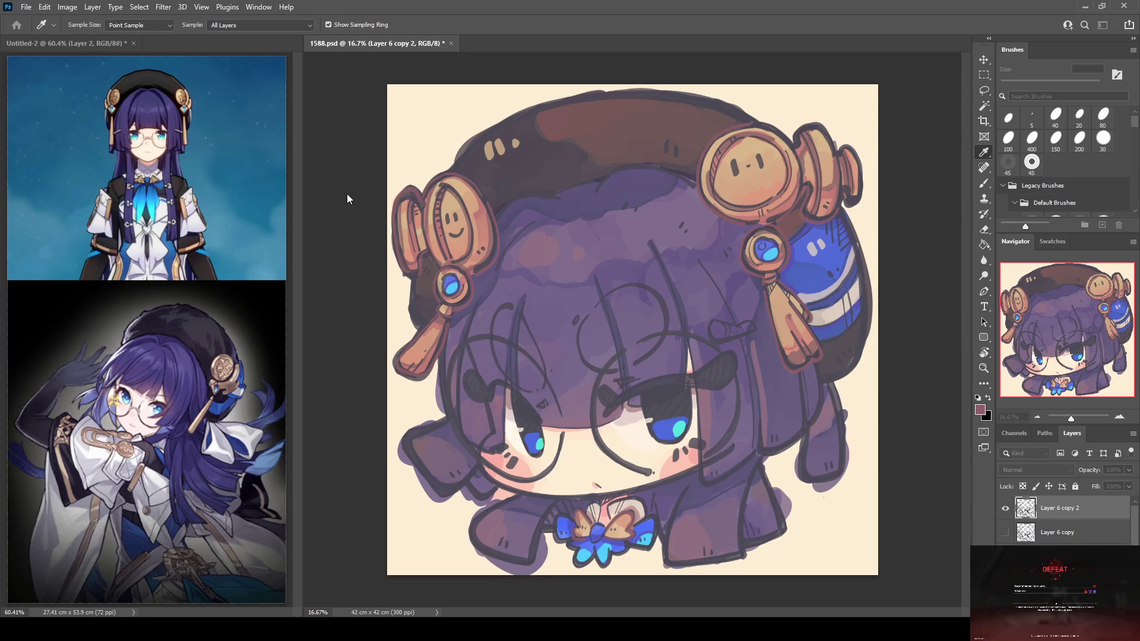
pyautogui.press('b')
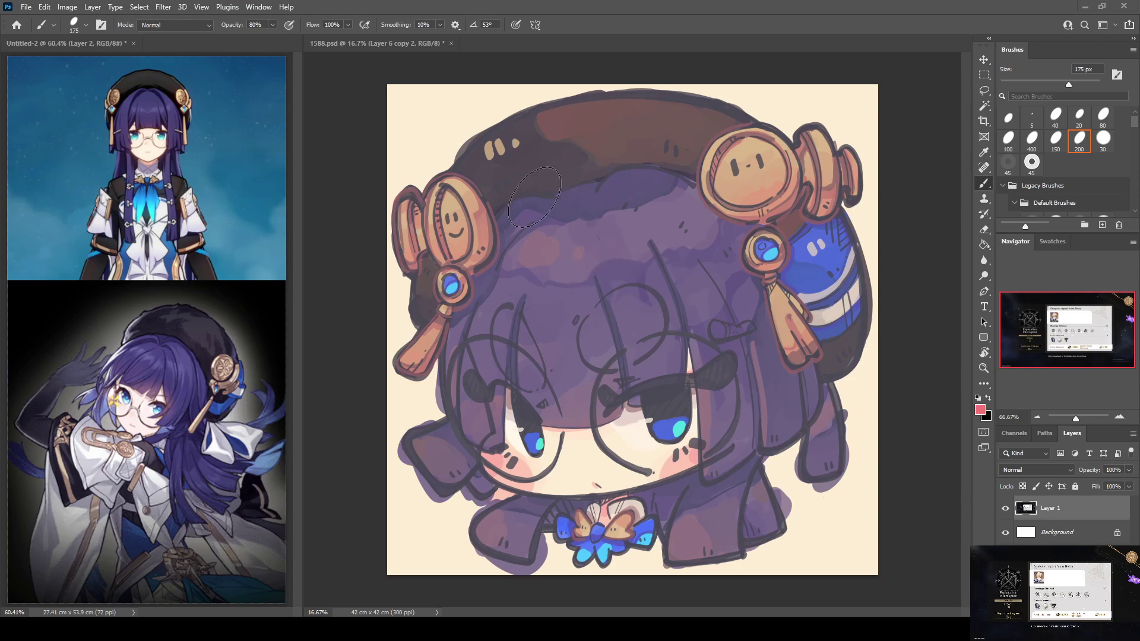
pyautogui.press('[')
pyautogui.press('[')
pyautogui.press('[')
pyautogui.press('[')
pyautogui.press('[')
pyautogui.hotkey('ctrl', 'n')
pyautogui.press('Return')
pyautogui.hotkey('ctrl', 'v')
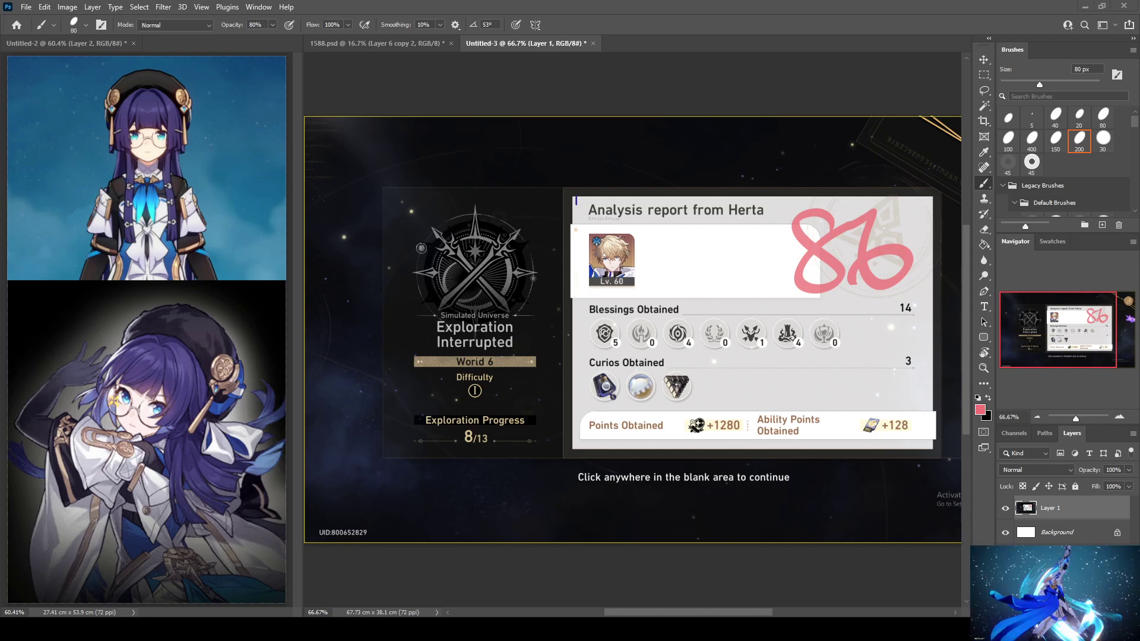
# Return to 1588.psd and trace the right gold ornament, its blue gem and tassel in pinkish red with a 125 px brush
pyautogui.click(372, 44)
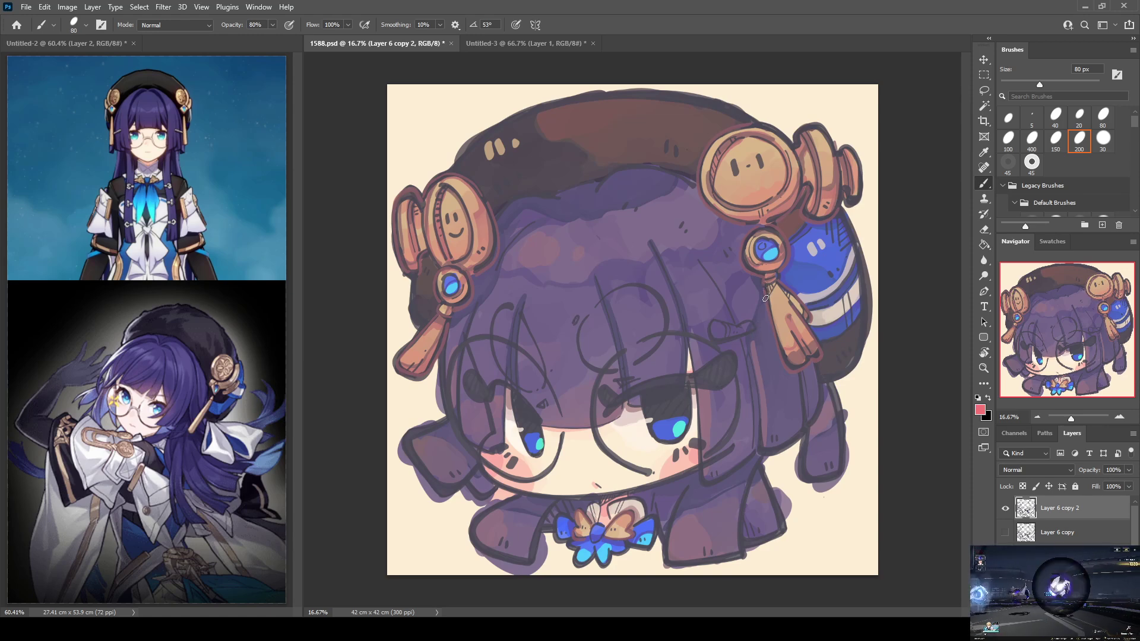
pyautogui.moveTo(764, 290); pyautogui.dragTo(781, 342)
pyautogui.press(']')
pyautogui.press(']')
pyautogui.press(']')
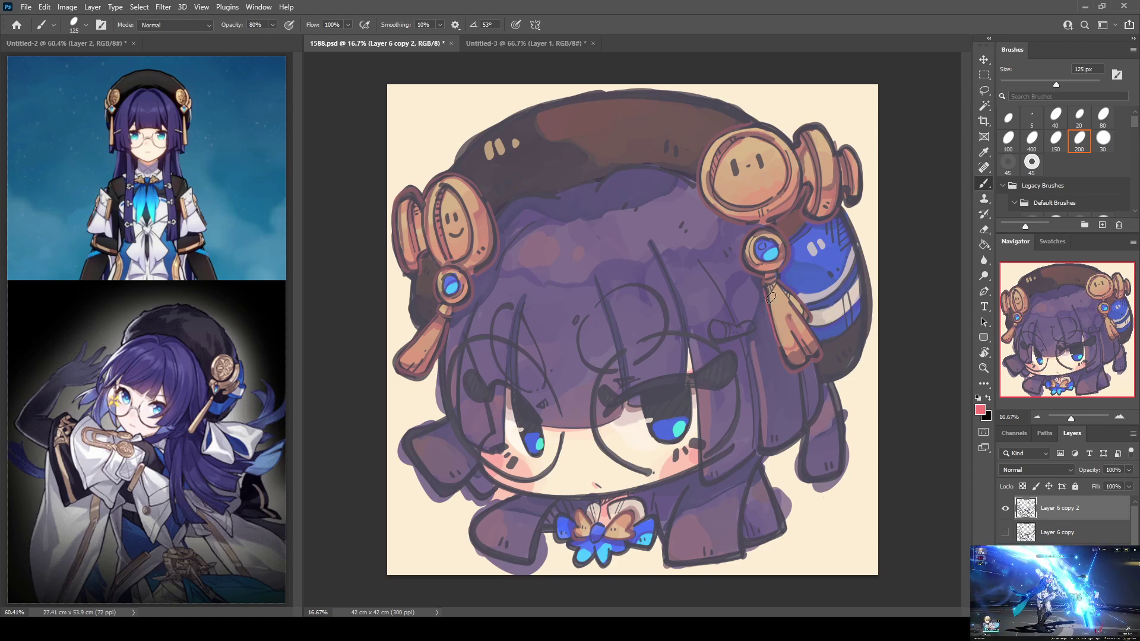
pyautogui.moveTo(765, 292); pyautogui.dragTo(784, 365)
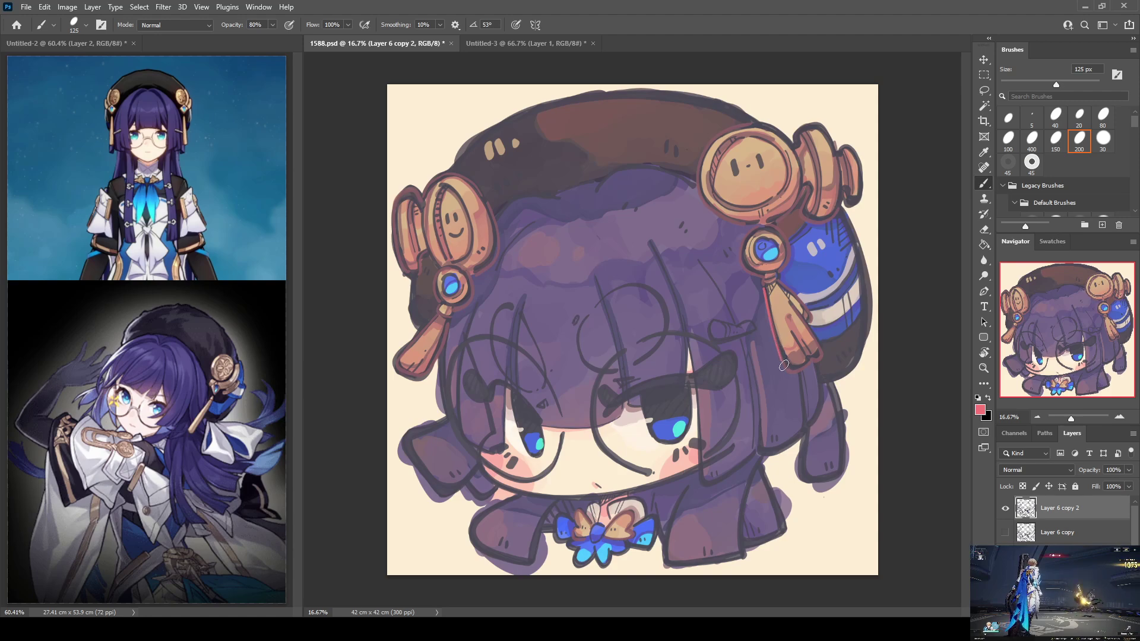
pyautogui.moveTo(769, 227)
pyautogui.mouseDown()
pyautogui.moveTo(743, 264)
pyautogui.moveTo(758, 282)
pyautogui.moveTo(789, 252)
pyautogui.moveTo(779, 236)
pyautogui.moveTo(785, 284)
pyautogui.mouseUp()
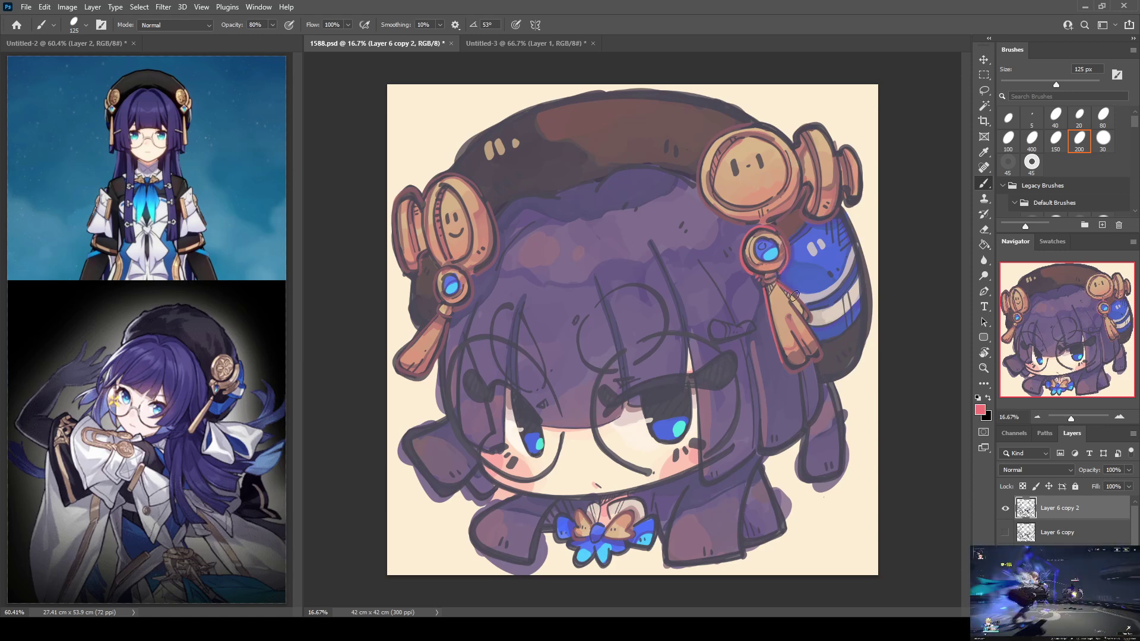
pyautogui.moveTo(806, 321); pyautogui.dragTo(820, 347)
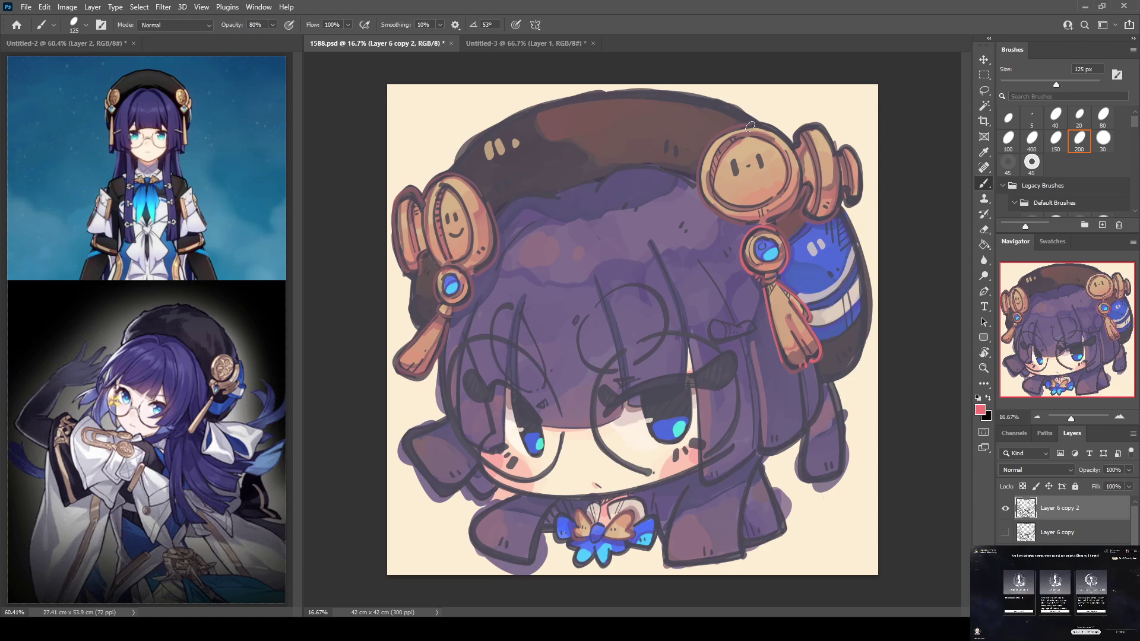
pyautogui.moveTo(760, 126)
pyautogui.mouseDown()
pyautogui.moveTo(721, 129)
pyautogui.moveTo(739, 125)
pyautogui.moveTo(710, 140)
pyautogui.moveTo(696, 170)
pyautogui.moveTo(708, 214)
pyautogui.moveTo(752, 123)
pyautogui.moveTo(712, 139)
pyautogui.moveTo(697, 171)
pyautogui.moveTo(705, 205)
pyautogui.moveTo(747, 225)
pyautogui.mouseUp()
pyautogui.moveTo(797, 162)
pyautogui.mouseDown()
pyautogui.moveTo(793, 208)
pyautogui.moveTo(771, 221)
pyautogui.moveTo(815, 196)
pyautogui.moveTo(804, 189)
pyautogui.moveTo(805, 217)
pyautogui.moveTo(836, 211)
pyautogui.mouseUp()
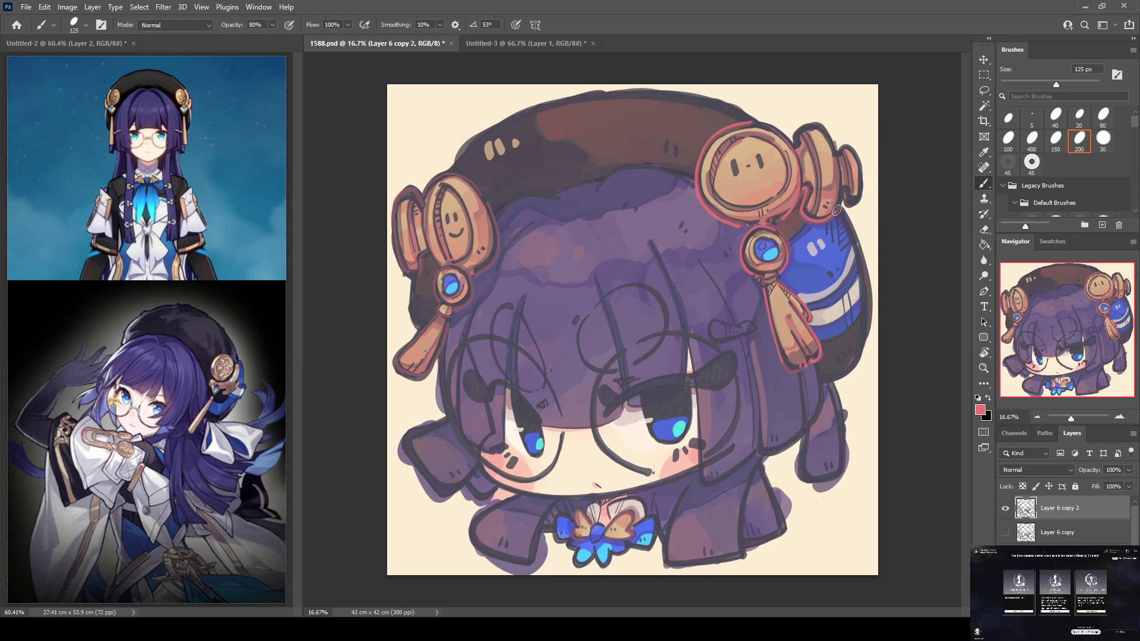
pyautogui.moveTo(799, 137)
pyautogui.mouseDown()
pyautogui.moveTo(819, 129)
pyautogui.moveTo(836, 155)
pyautogui.mouseUp()
# Trace the left gold ornament, its gem, its tassel and the bow's gold parts in the same pinkish red
pyautogui.moveTo(437, 176)
pyautogui.mouseDown()
pyautogui.moveTo(483, 192)
pyautogui.moveTo(499, 257)
pyautogui.moveTo(484, 277)
pyautogui.moveTo(496, 220)
pyautogui.moveTo(488, 269)
pyautogui.moveTo(471, 271)
pyautogui.mouseUp()
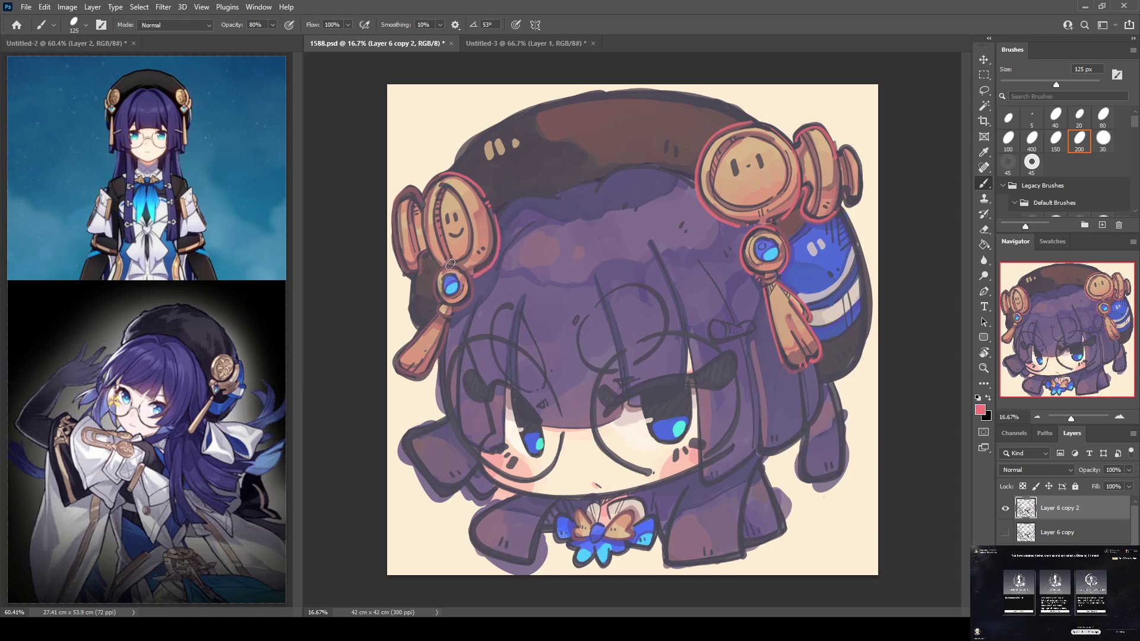
pyautogui.moveTo(438, 306); pyautogui.dragTo(452, 316)
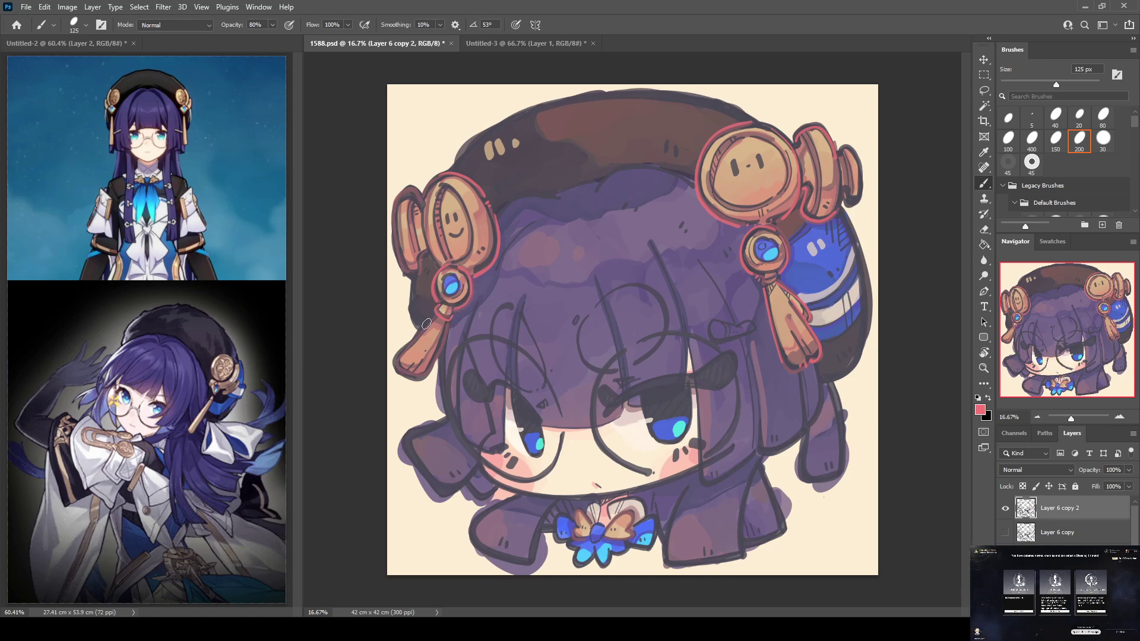
pyautogui.moveTo(396, 361); pyautogui.dragTo(423, 380)
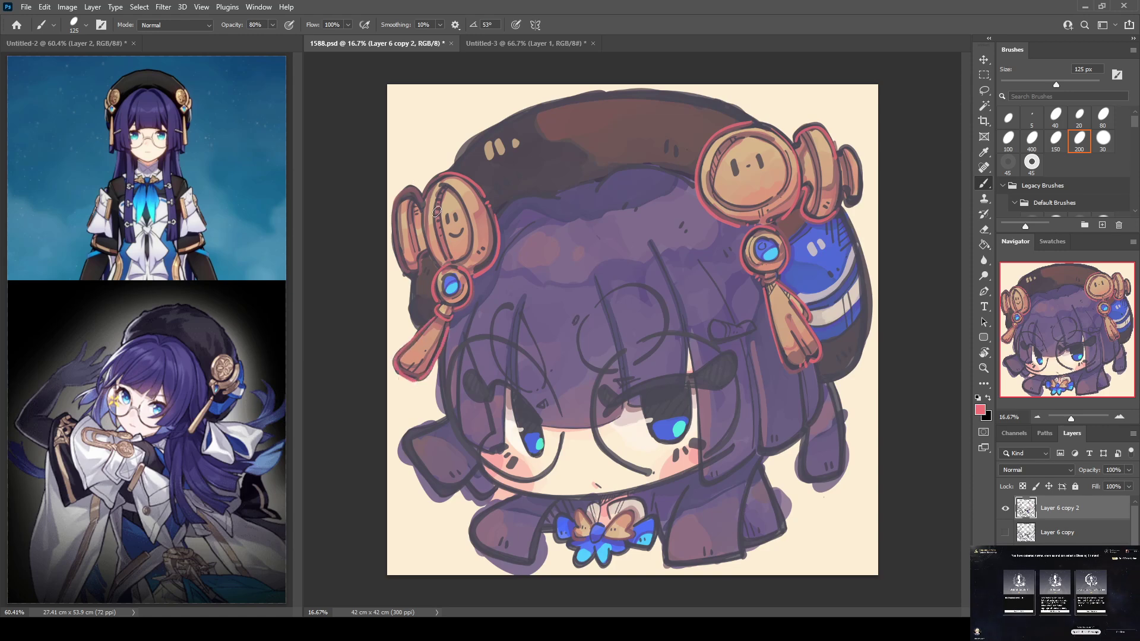
pyautogui.moveTo(425, 191)
pyautogui.mouseDown()
pyautogui.moveTo(434, 263)
pyautogui.moveTo(414, 189)
pyautogui.moveTo(395, 202)
pyautogui.moveTo(407, 269)
pyautogui.mouseUp()
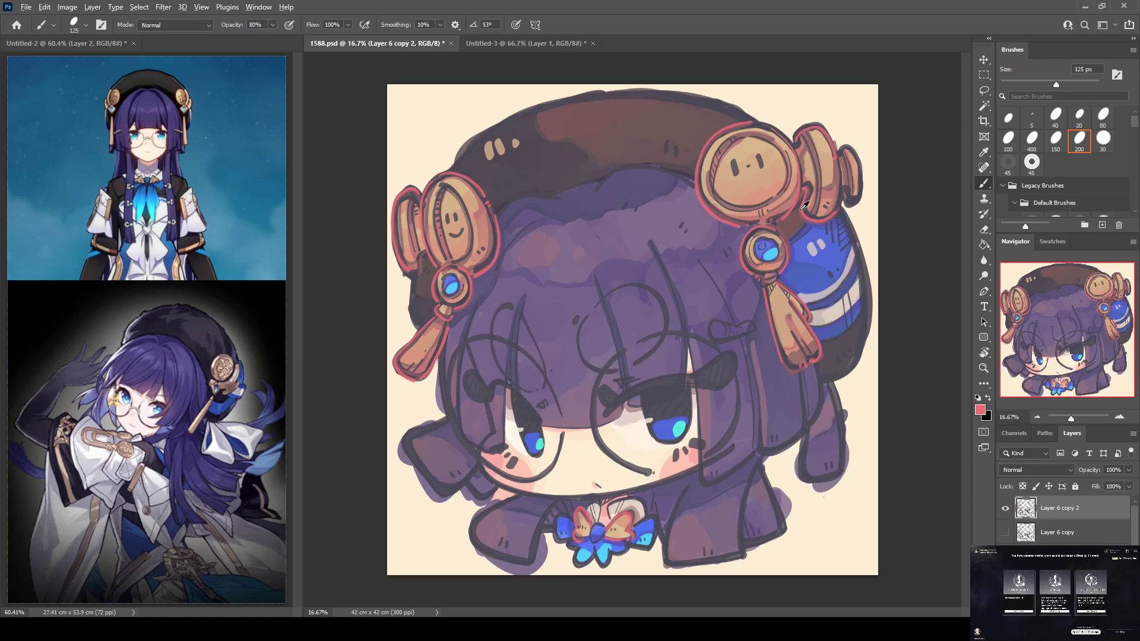
# Try recolouring the right eye's upper lash line in a muted red with a 200 px brush
pyautogui.keyDown('alt'); pyautogui.click(797, 221); pyautogui.keyUp('alt')
pyautogui.press(']')
pyautogui.press(']')
pyautogui.press(']')
pyautogui.moveTo(610, 408); pyautogui.dragTo(697, 385)
pyautogui.hotkey('ctrl', 'z')
pyautogui.press('i')
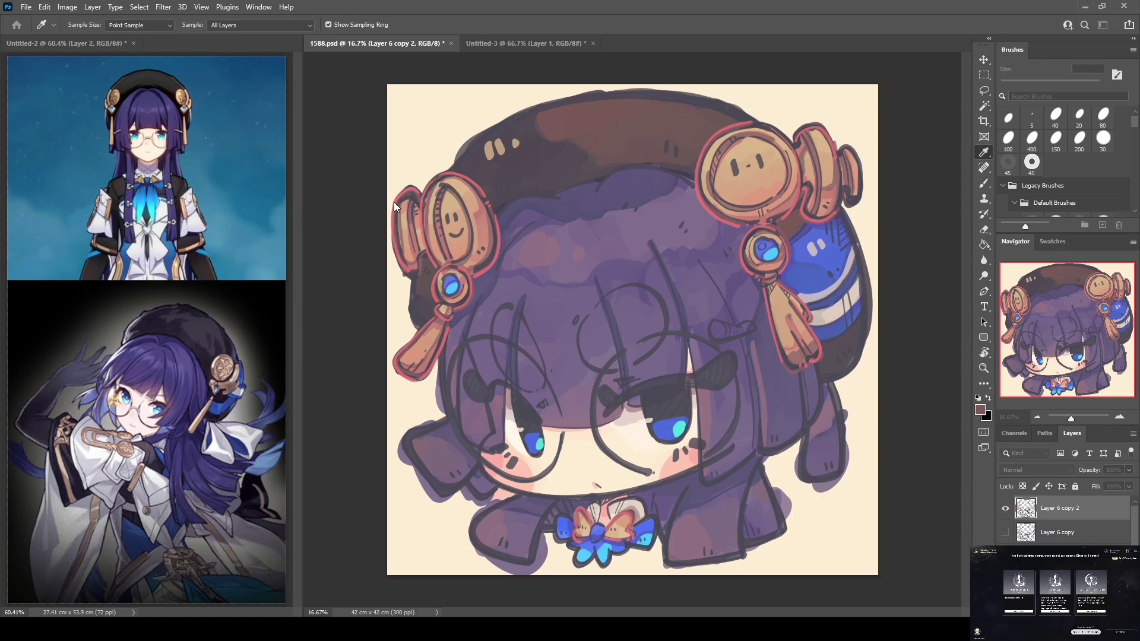
pyautogui.press('b')
pyautogui.moveTo(609, 407)
pyautogui.mouseDown()
pyautogui.moveTo(676, 380)
pyautogui.moveTo(727, 373)
pyautogui.mouseUp()
pyautogui.press('i')
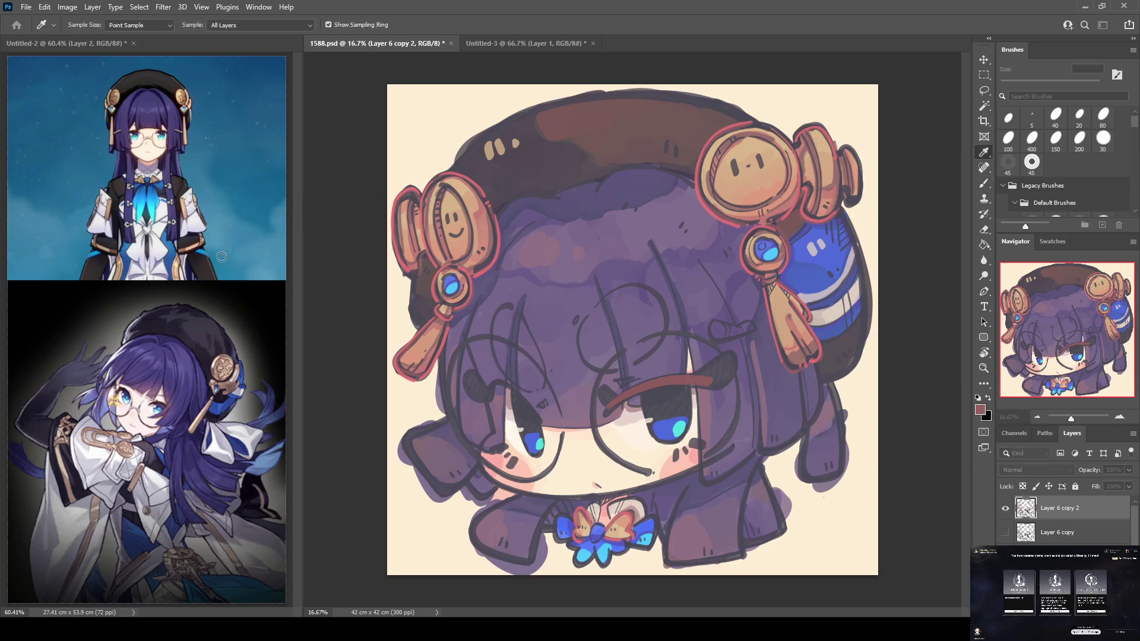
pyautogui.press('b')
pyautogui.hotkey('ctrl', 'z')
pyautogui.moveTo(631, 393); pyautogui.dragTo(713, 378)
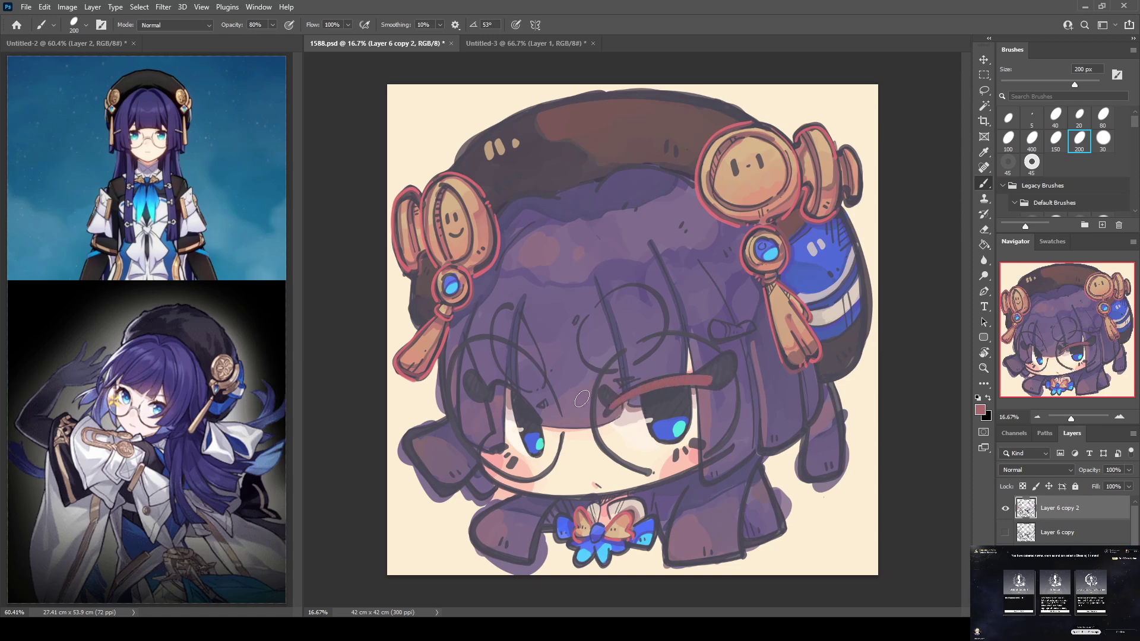
# Try the muted red on the left eye's upper lash line and blue sampled from the bow on the lash tips
pyautogui.moveTo(487, 393); pyautogui.dragTo(537, 411)
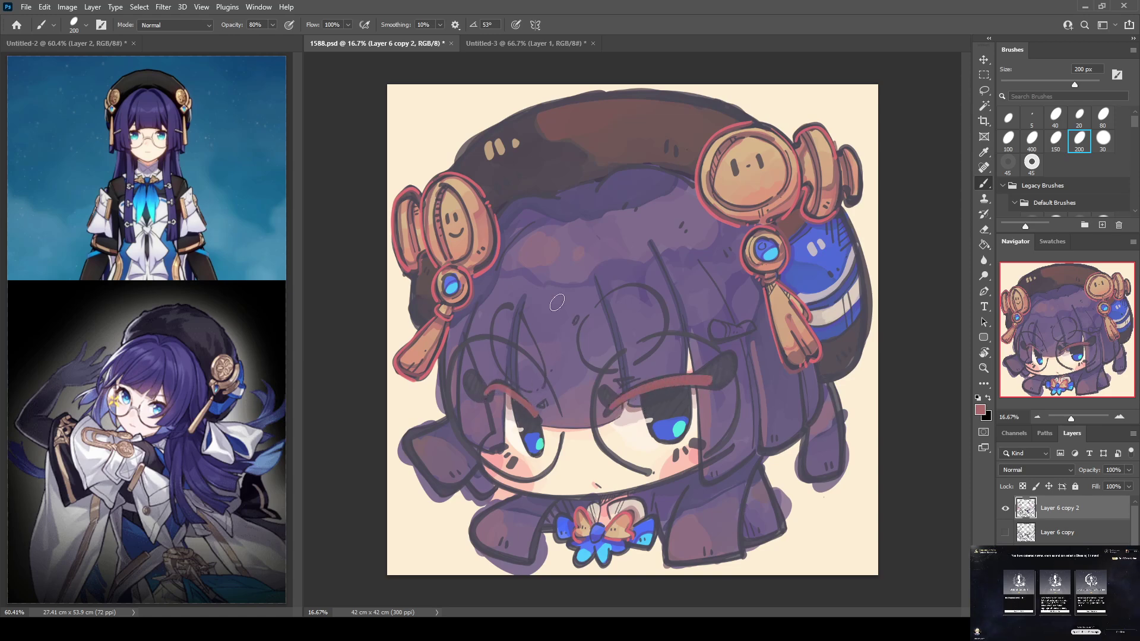
pyautogui.hotkey('ctrl', 'z')
pyautogui.moveTo(488, 389); pyautogui.dragTo(542, 422)
pyautogui.keyDown('alt'); pyautogui.click(654, 521); pyautogui.keyUp('alt')
pyautogui.moveTo(469, 375); pyautogui.dragTo(484, 394)
pyautogui.moveTo(720, 363); pyautogui.dragTo(712, 372)
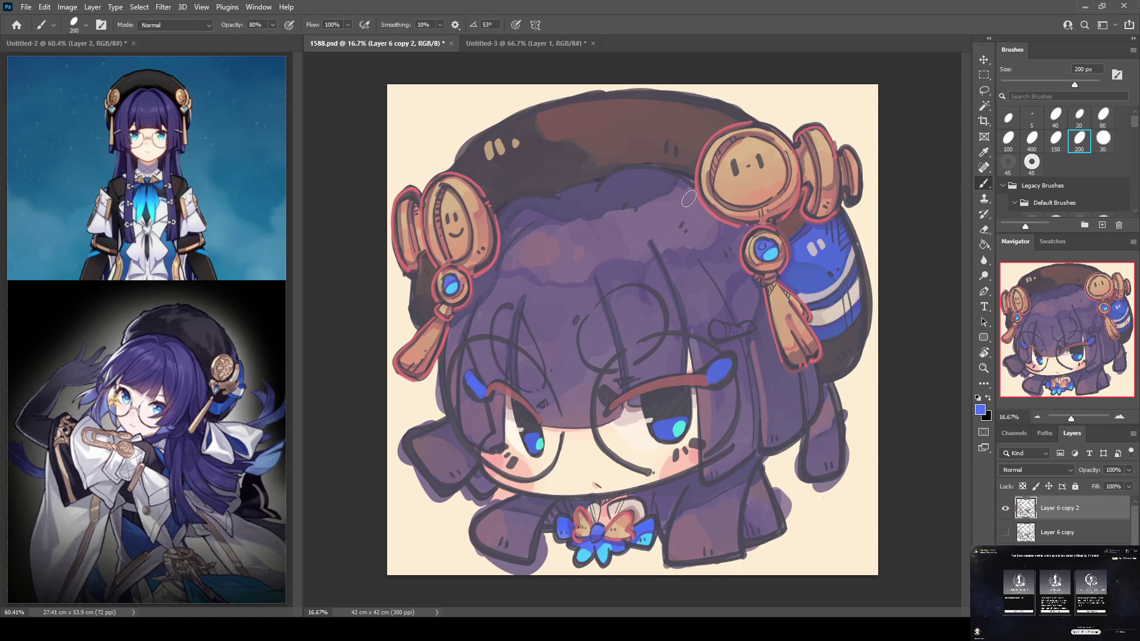
pyautogui.moveTo(603, 390); pyautogui.dragTo(608, 400)
# Undo the red and blue recolouring of both eyes' lashes
pyautogui.hotkey('ctrl', 'z')
pyautogui.hotkey('ctrl', 'z')
pyautogui.hotkey('ctrl', 'z')
pyautogui.hotkey('ctrl', 'z')
pyautogui.hotkey('ctrl', 'z')
pyautogui.hotkey('ctrl', 'z')
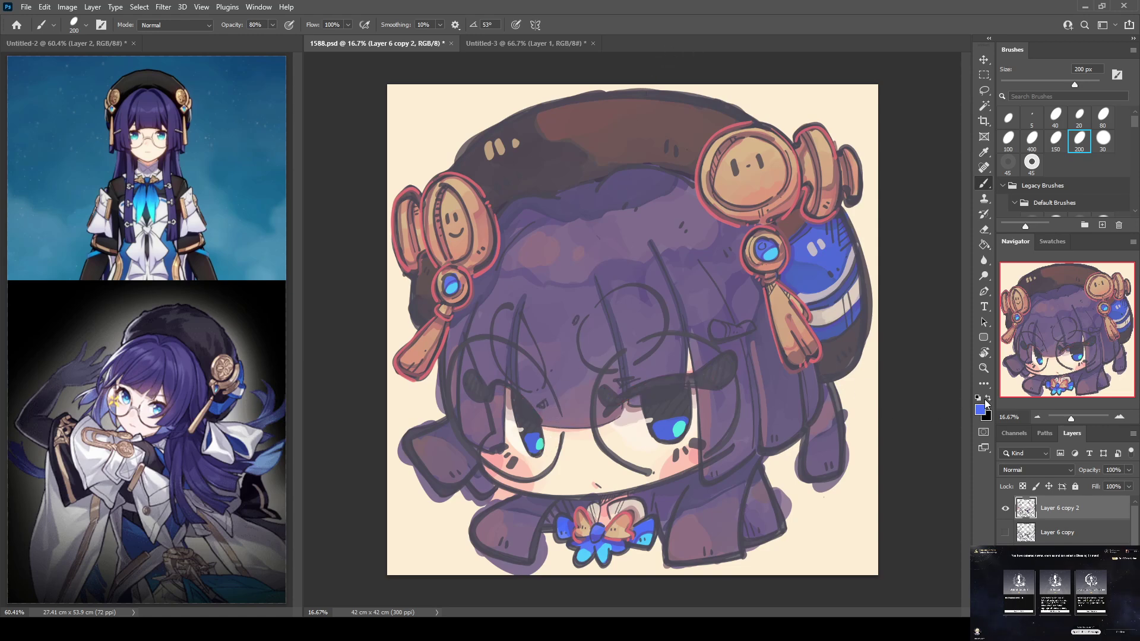
# Pick a crimson pink and trace the beret's lower left piece and its curved upper edge
pyautogui.press('i')
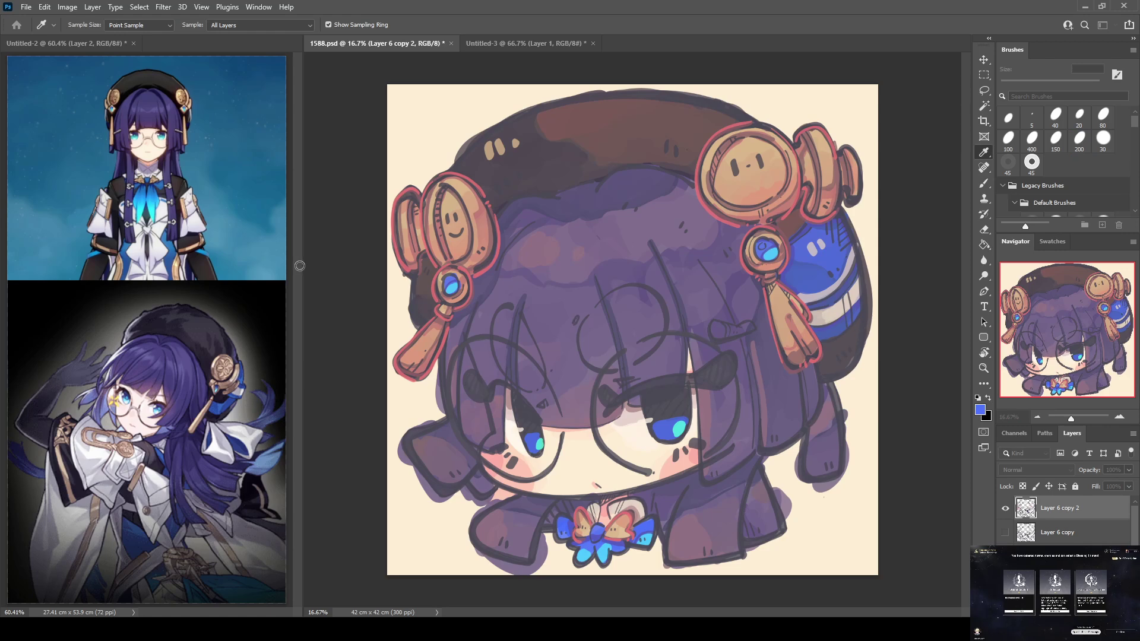
pyautogui.click(415, 187)
pyautogui.press('b')
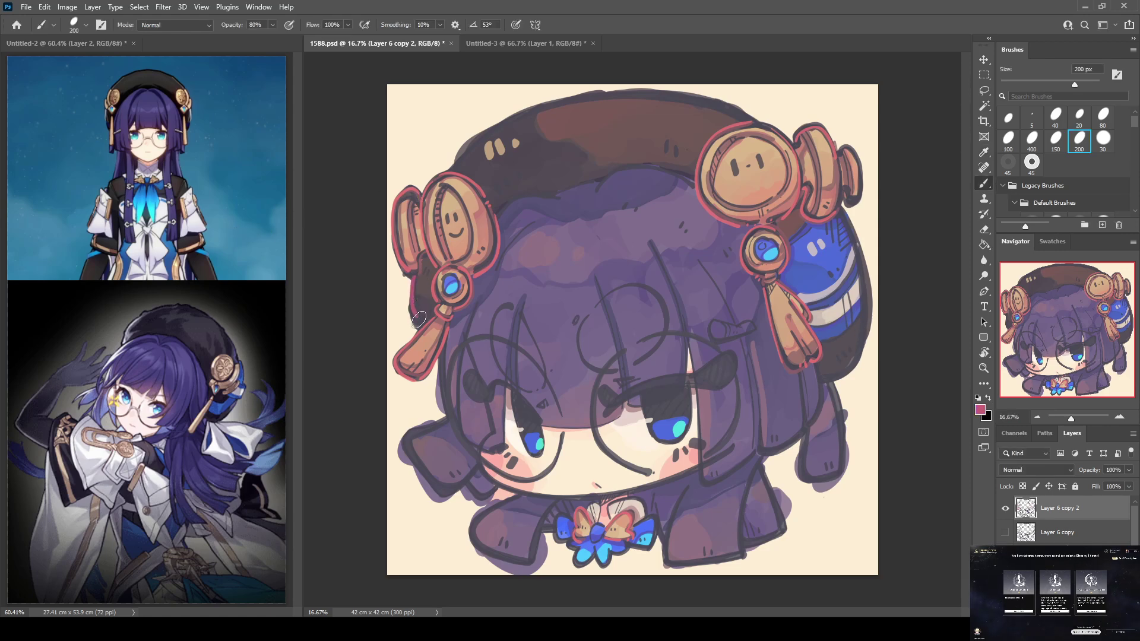
pyautogui.moveTo(456, 163); pyautogui.dragTo(492, 131)
pyautogui.hotkey('ctrl', 'z')
pyautogui.moveTo(455, 166)
pyautogui.mouseDown()
pyautogui.moveTo(497, 130)
pyautogui.moveTo(571, 104)
pyautogui.mouseUp()
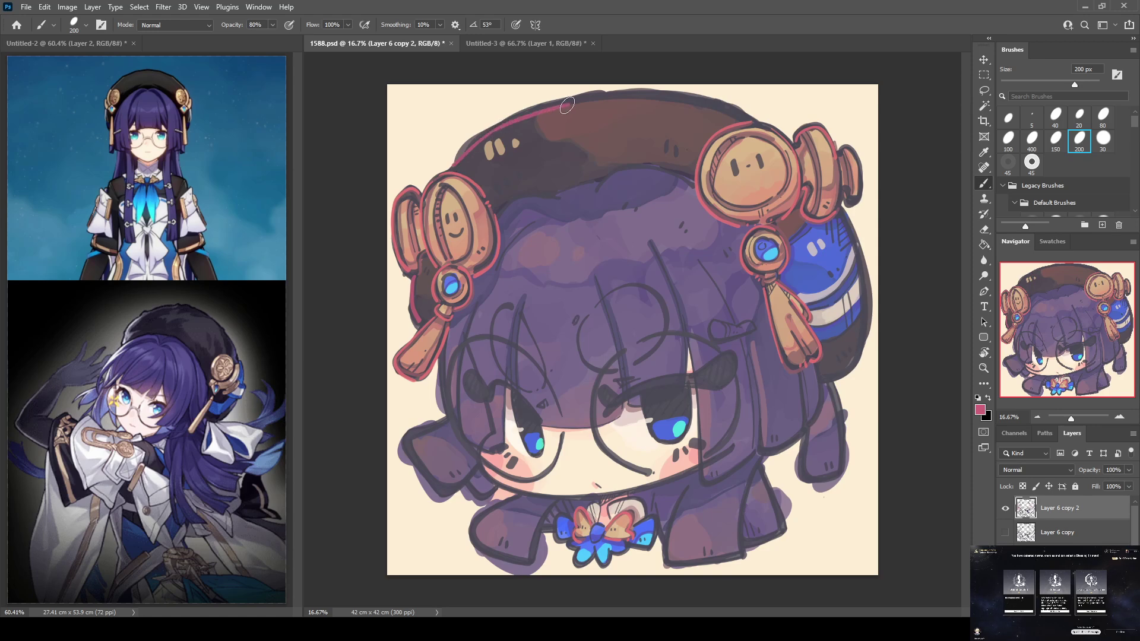
pyautogui.hotkey('ctrl', 'z')
pyautogui.moveTo(455, 166)
pyautogui.mouseDown()
pyautogui.moveTo(500, 125)
pyautogui.moveTo(563, 102)
pyautogui.moveTo(598, 104)
pyautogui.moveTo(580, 99)
pyautogui.moveTo(660, 94)
pyautogui.moveTo(749, 118)
pyautogui.mouseUp()
# Trace the beret's lower brim and right side in crimson pink, adding small hatch marks and dots on the dark fabric
pyautogui.moveTo(505, 208)
pyautogui.mouseDown()
pyautogui.moveTo(522, 192)
pyautogui.moveTo(549, 201)
pyautogui.moveTo(614, 169)
pyautogui.moveTo(689, 171)
pyautogui.mouseUp()
pyautogui.moveTo(496, 184); pyautogui.dragTo(524, 170)
pyautogui.click(542, 177)
pyautogui.click(552, 174)
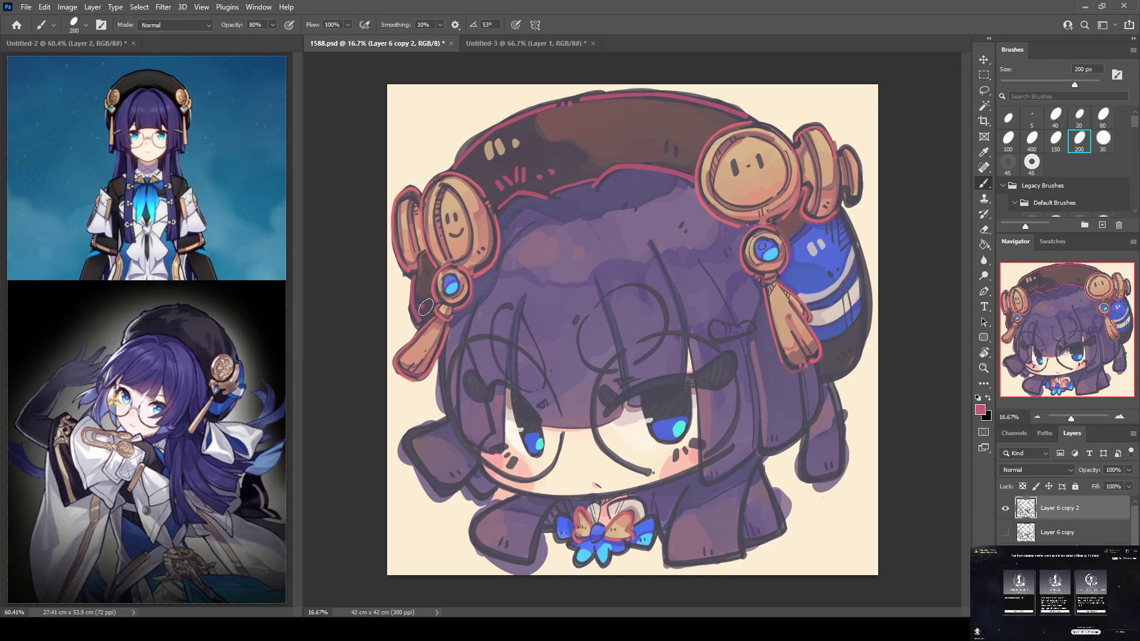
pyautogui.moveTo(842, 218)
pyautogui.mouseDown()
pyautogui.moveTo(868, 291)
pyautogui.moveTo(856, 357)
pyautogui.moveTo(825, 388)
pyautogui.mouseUp()
pyautogui.moveTo(837, 276)
pyautogui.mouseDown()
pyautogui.moveTo(821, 344)
pyautogui.moveTo(858, 323)
pyautogui.moveTo(832, 371)
pyautogui.moveTo(827, 359)
pyautogui.moveTo(845, 369)
pyautogui.moveTo(861, 339)
pyautogui.mouseUp()
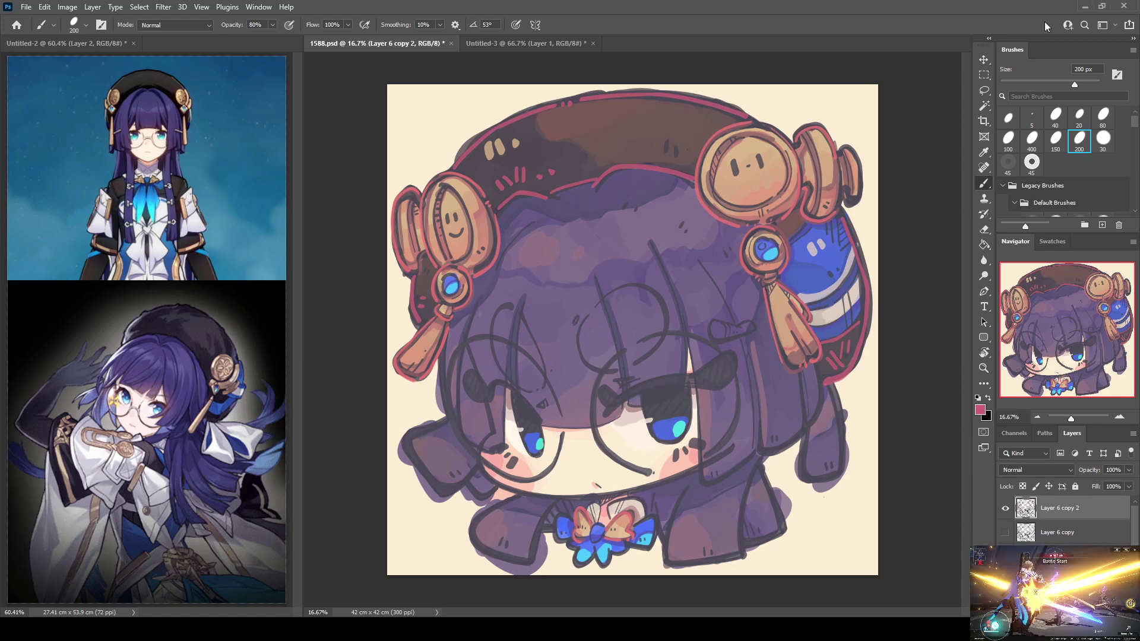
# Shift the brush colour to a purplish pink and trace the strand lines and lower edge of the fringe
pyautogui.click(981, 409)
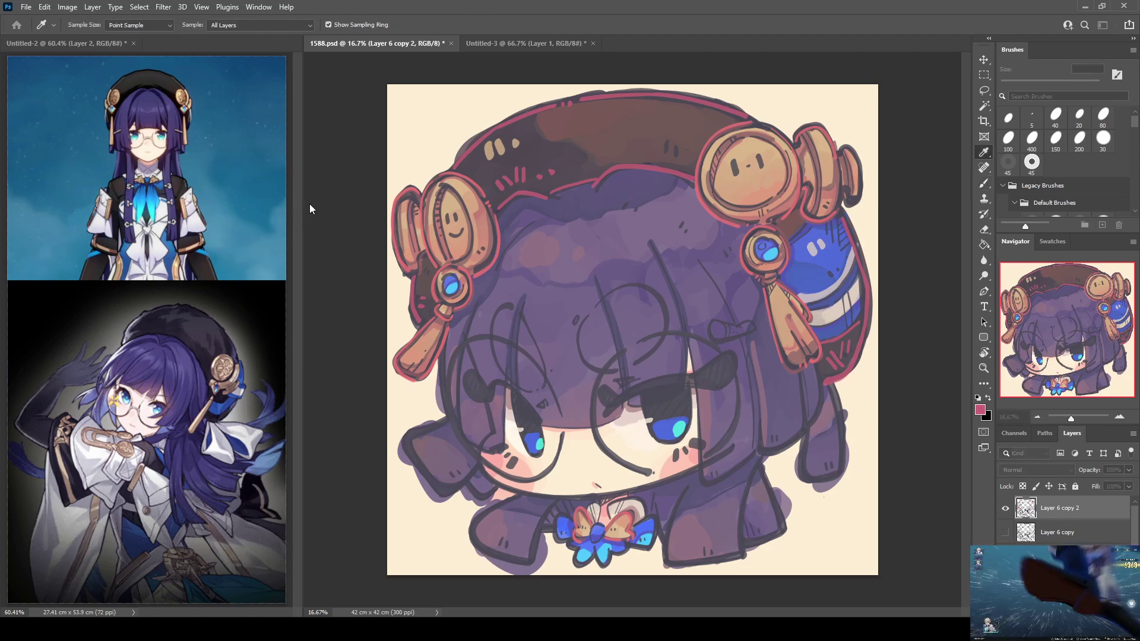
pyautogui.click(410, 201)
pyautogui.press('Return')
pyautogui.press('b')
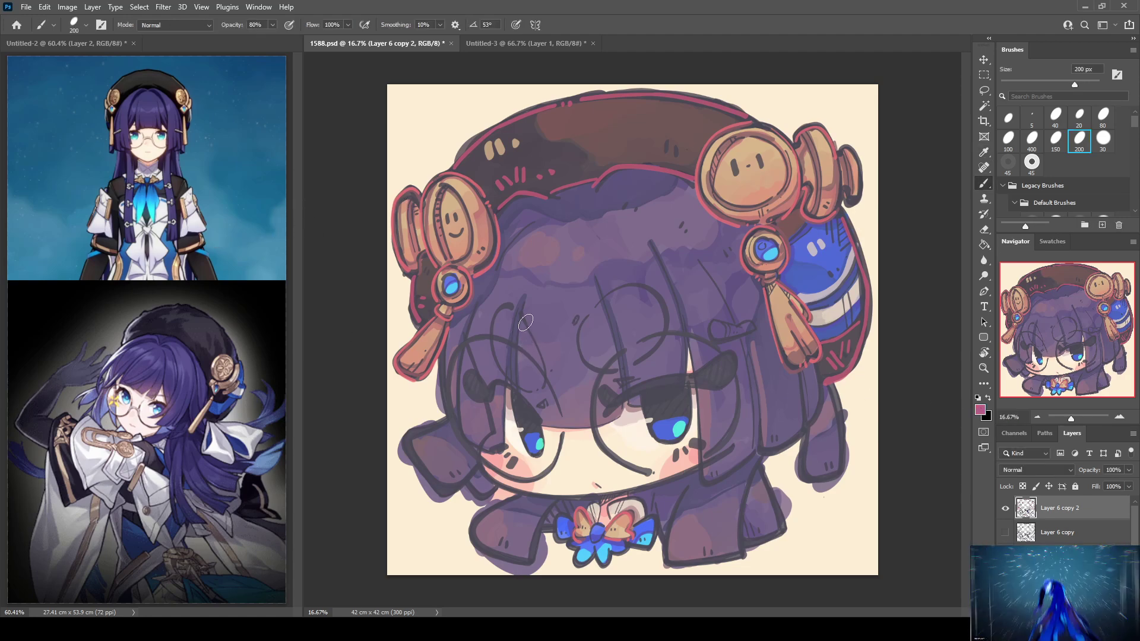
pyautogui.moveTo(522, 300); pyautogui.dragTo(519, 414)
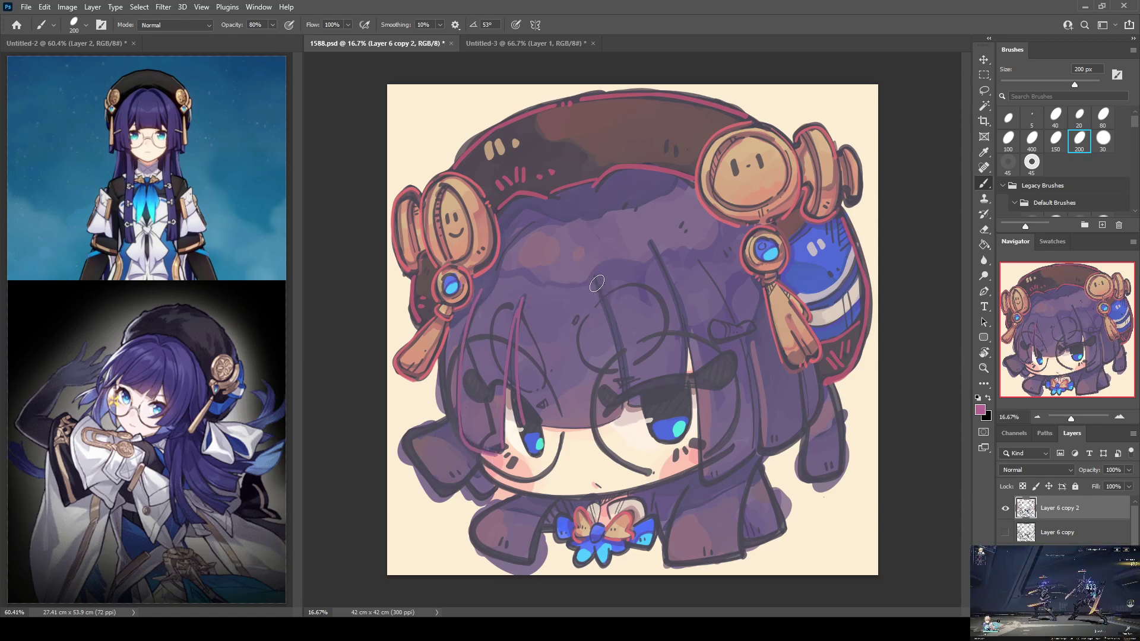
pyautogui.moveTo(594, 274); pyautogui.dragTo(624, 415)
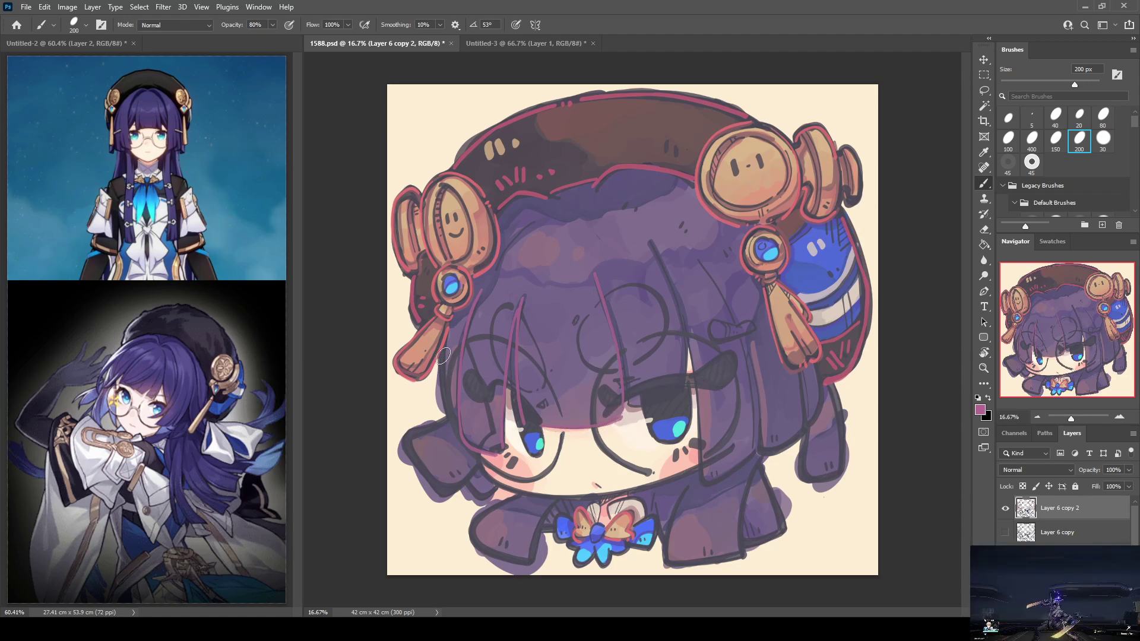
# Trace the lower hair locks on both sides of the bow and the fringe's right strand in purplish pink
pyautogui.moveTo(444, 428)
pyautogui.mouseDown()
pyautogui.moveTo(409, 444)
pyautogui.moveTo(427, 475)
pyautogui.moveTo(440, 492)
pyautogui.moveTo(460, 479)
pyautogui.mouseUp()
pyautogui.hotkey('ctrl', 'z')
pyautogui.moveTo(444, 419)
pyautogui.mouseDown()
pyautogui.moveTo(409, 436)
pyautogui.moveTo(441, 487)
pyautogui.moveTo(474, 474)
pyautogui.moveTo(486, 492)
pyautogui.moveTo(471, 491)
pyautogui.moveTo(468, 482)
pyautogui.moveTo(519, 497)
pyautogui.moveTo(474, 536)
pyautogui.moveTo(516, 562)
pyautogui.moveTo(531, 556)
pyautogui.moveTo(525, 564)
pyautogui.moveTo(555, 504)
pyautogui.mouseUp()
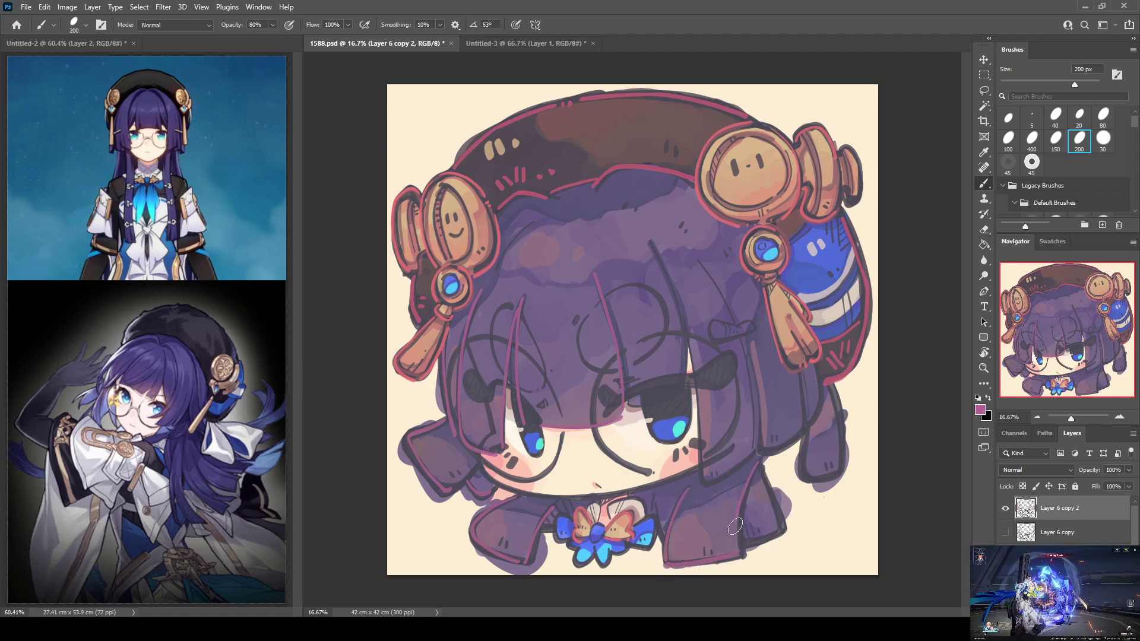
pyautogui.moveTo(761, 468); pyautogui.dragTo(743, 549)
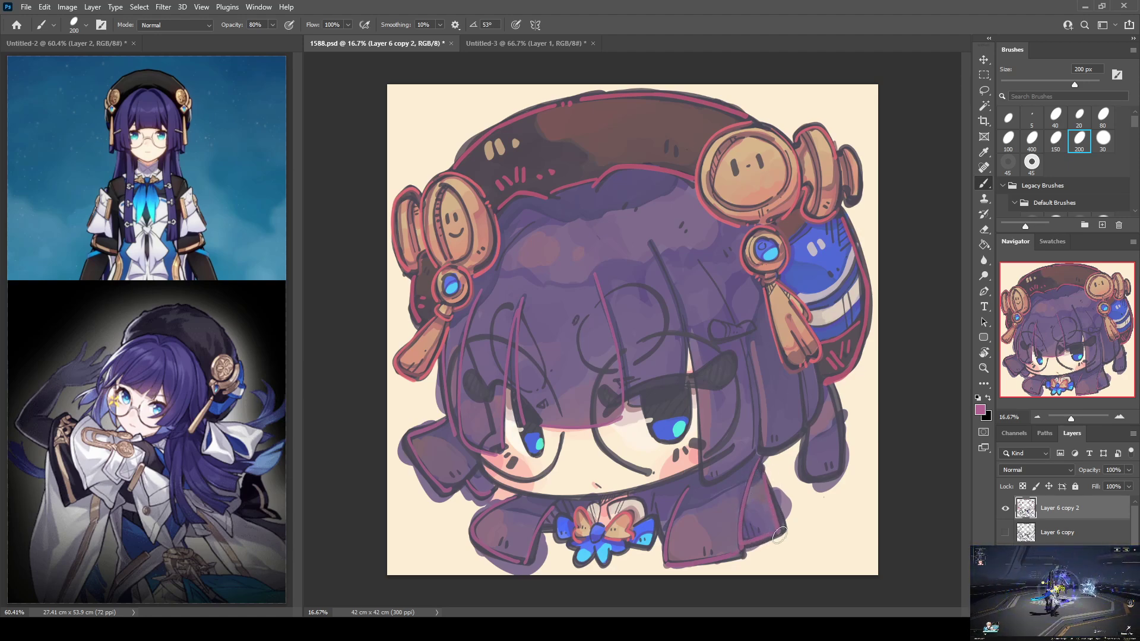
pyautogui.moveTo(653, 241)
pyautogui.mouseDown()
pyautogui.moveTo(682, 316)
pyautogui.moveTo(682, 391)
pyautogui.mouseUp()
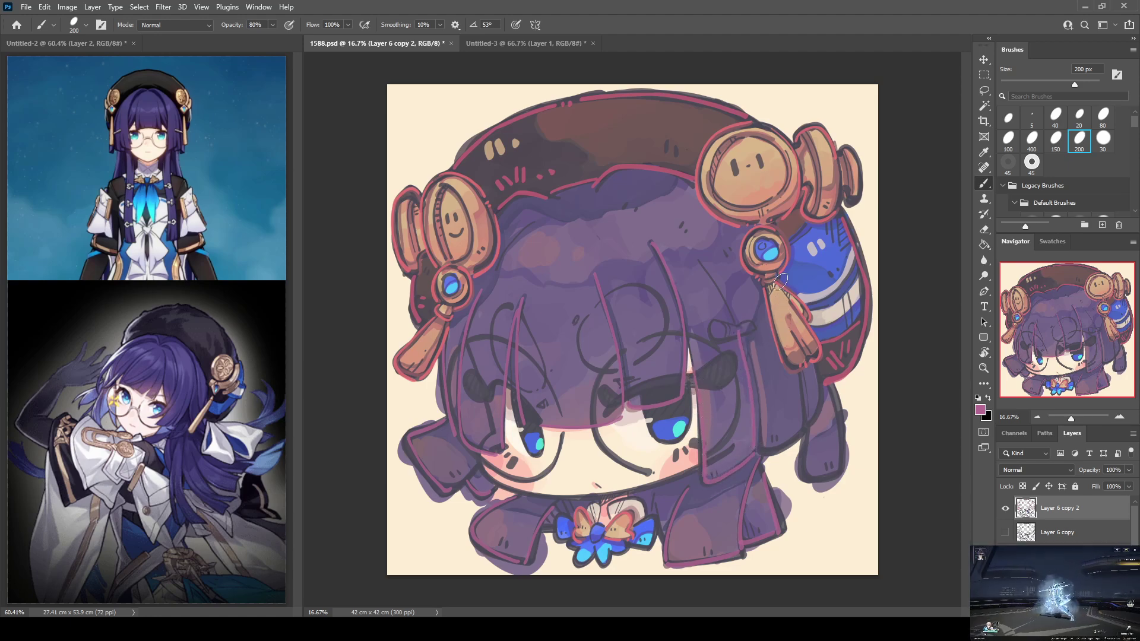
# Paint the hairpin in sampled ornament peach on a new layer, and erase its stray dark lines from Layer 6 copy 2
pyautogui.keyDown('alt'); pyautogui.click(763, 177); pyautogui.keyUp('alt')
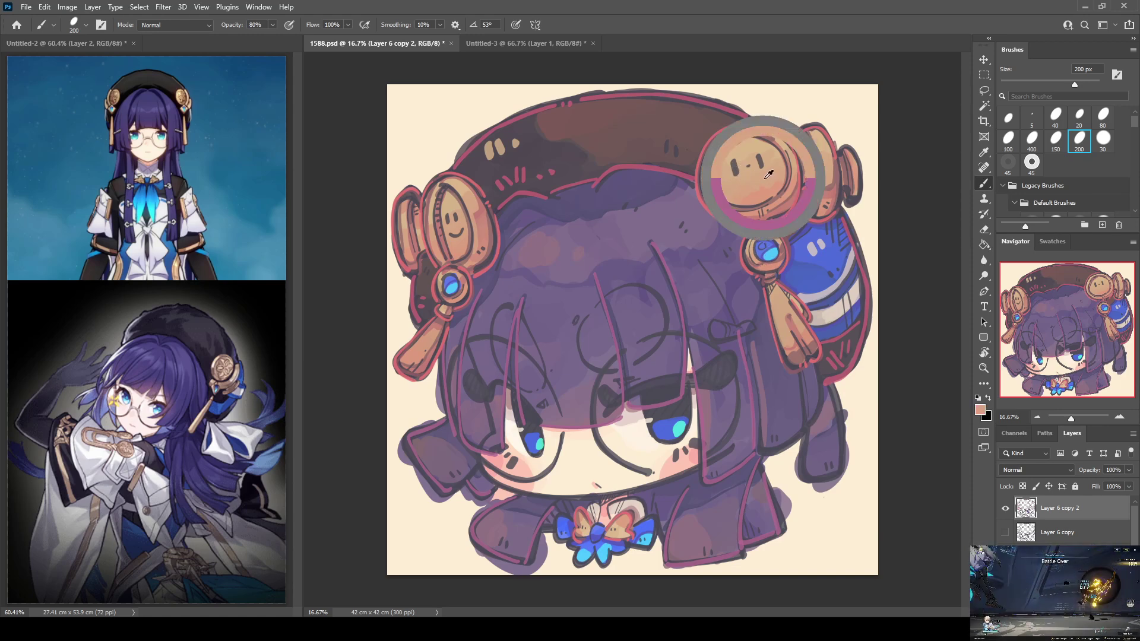
pyautogui.hotkey('ctrl', 'shift', 'alt', 'n')
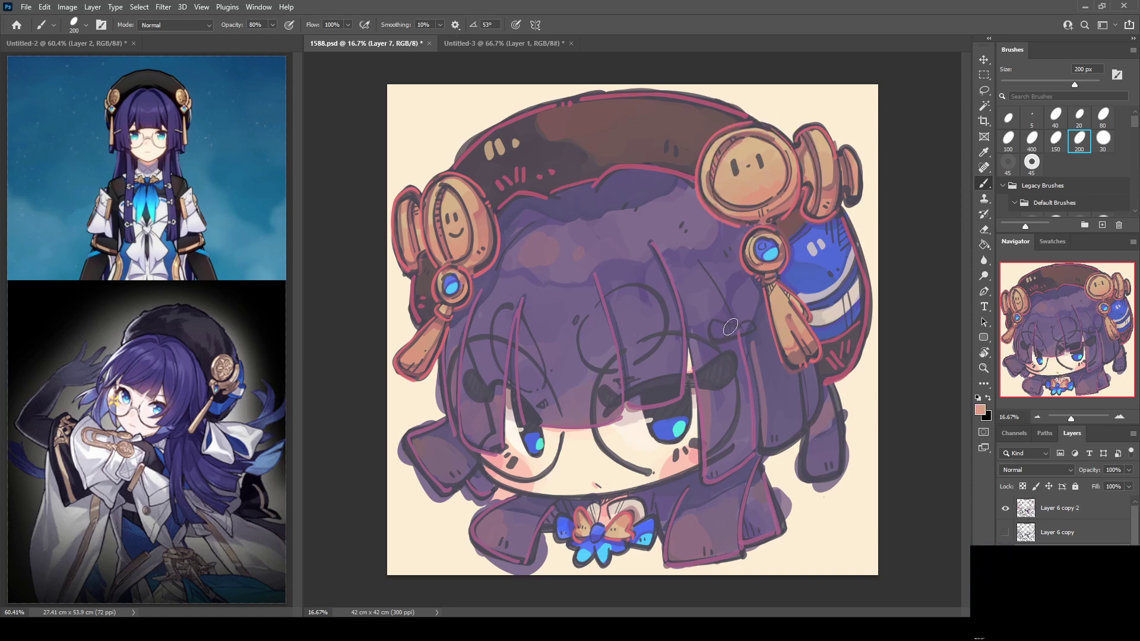
pyautogui.moveTo(717, 332)
pyautogui.mouseDown()
pyautogui.moveTo(749, 329)
pyautogui.moveTo(722, 328)
pyautogui.mouseUp()
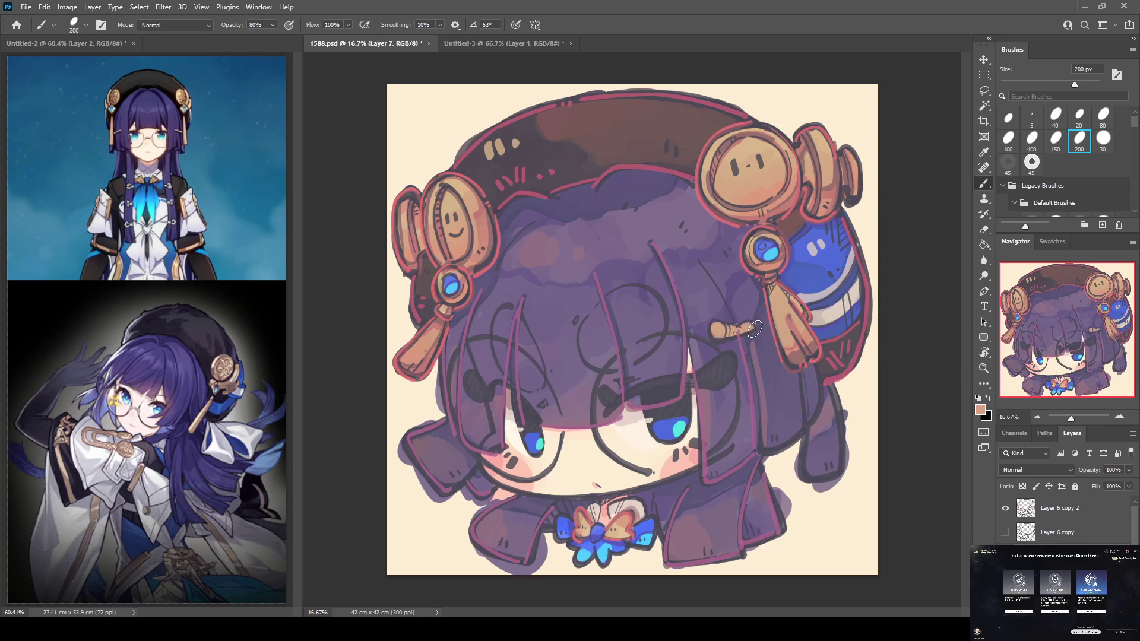
pyautogui.click(1035, 517)
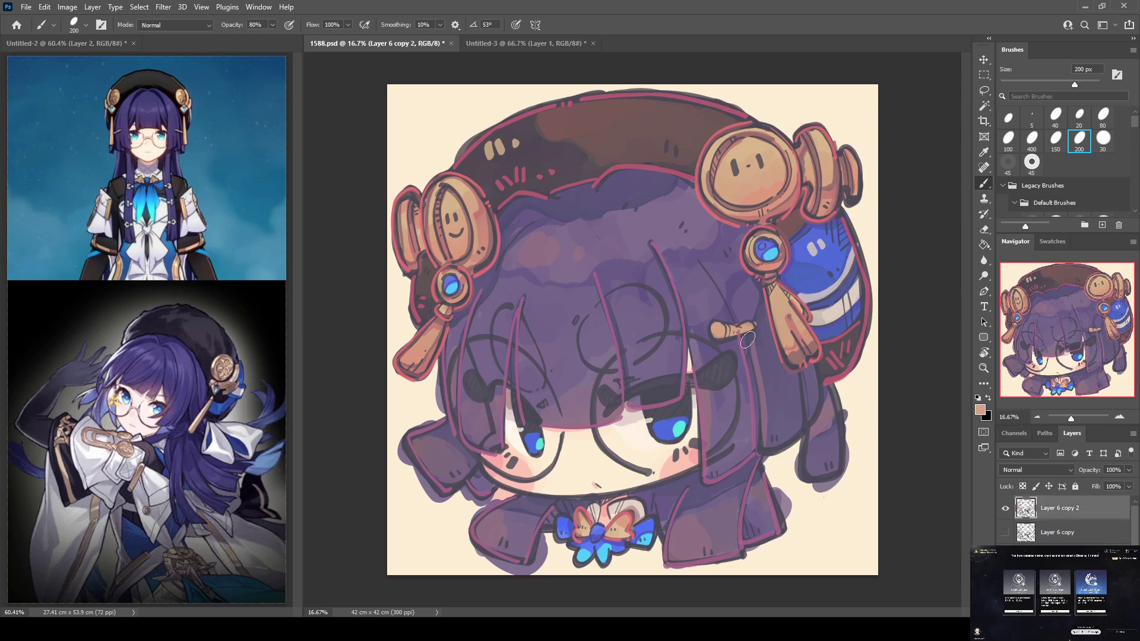
pyautogui.press('e')
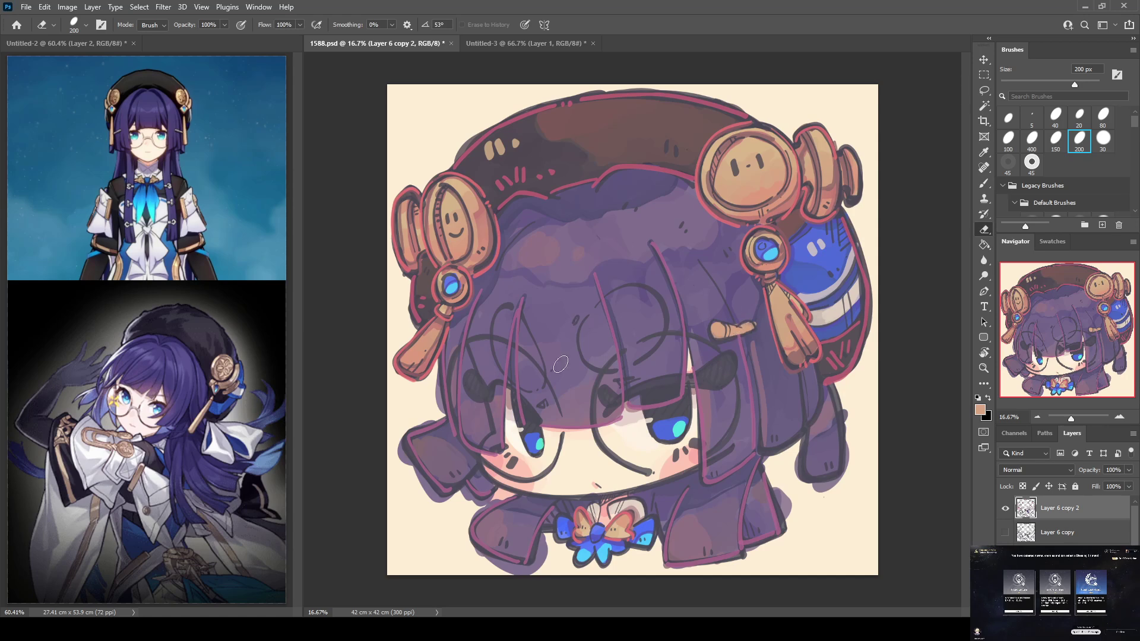
# Sample the purplish pink from the lower left lock and trace the hair lock hanging at the far right
pyautogui.press('b')
pyautogui.keyDown('alt'); pyautogui.click(484, 521); pyautogui.keyUp('alt')
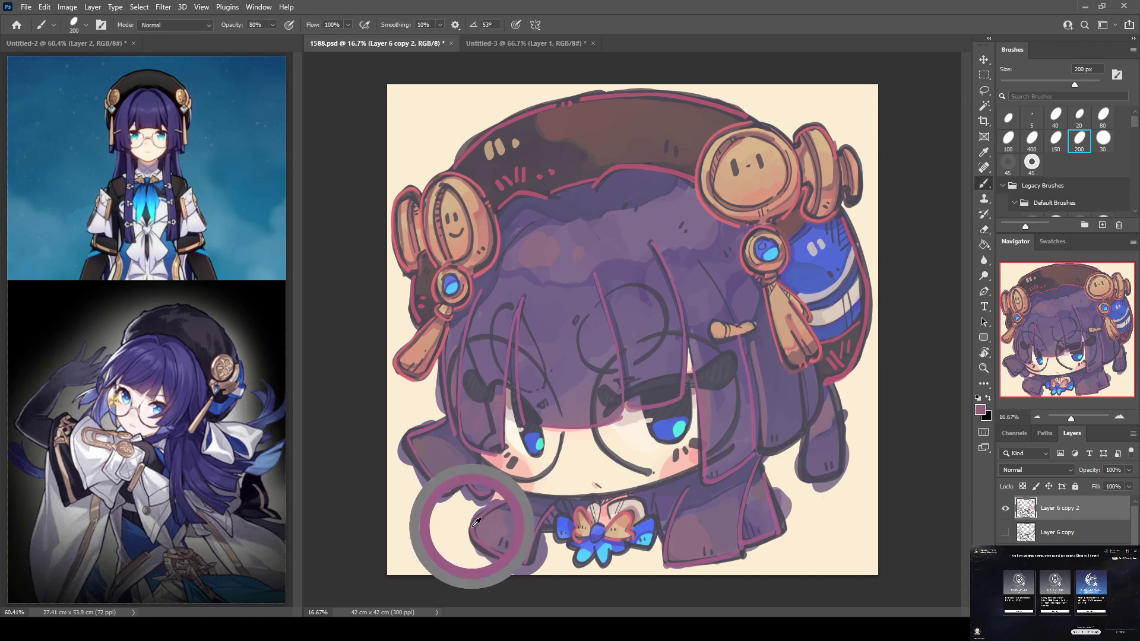
pyautogui.moveTo(763, 445)
pyautogui.mouseDown()
pyautogui.moveTo(802, 432)
pyautogui.moveTo(799, 382)
pyautogui.moveTo(818, 451)
pyautogui.moveTo(803, 448)
pyautogui.moveTo(802, 472)
pyautogui.moveTo(824, 478)
pyautogui.moveTo(839, 453)
pyautogui.moveTo(833, 397)
pyautogui.moveTo(839, 474)
pyautogui.mouseUp()
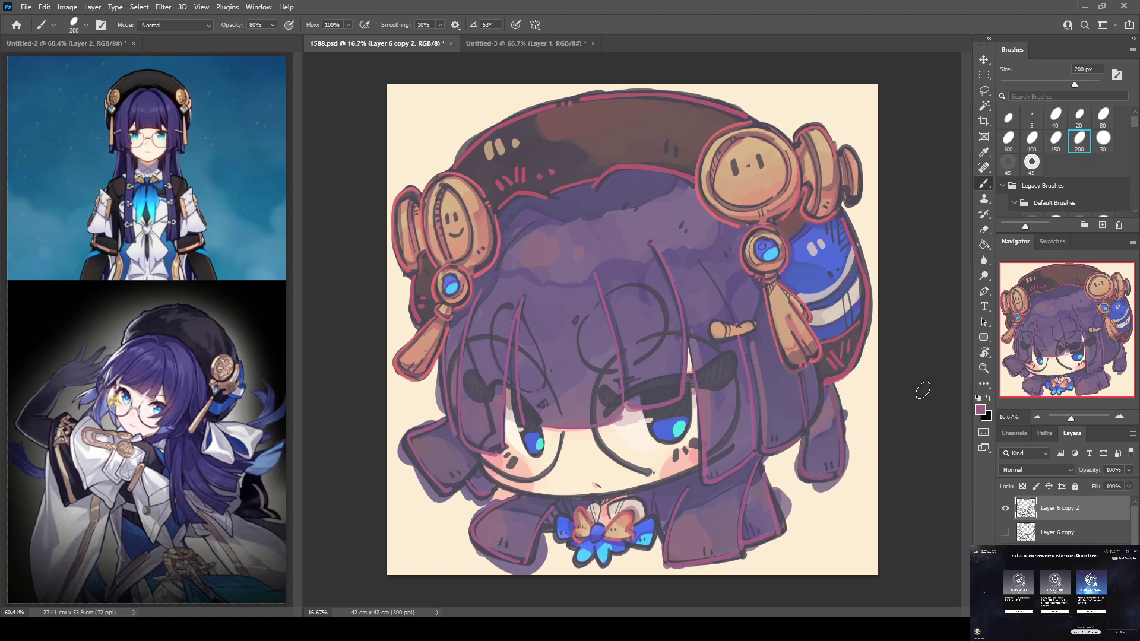
# Pick a brighter coral pink and accent the outlines of the lower hair locks and the lock beside the right eye
pyautogui.press('i')
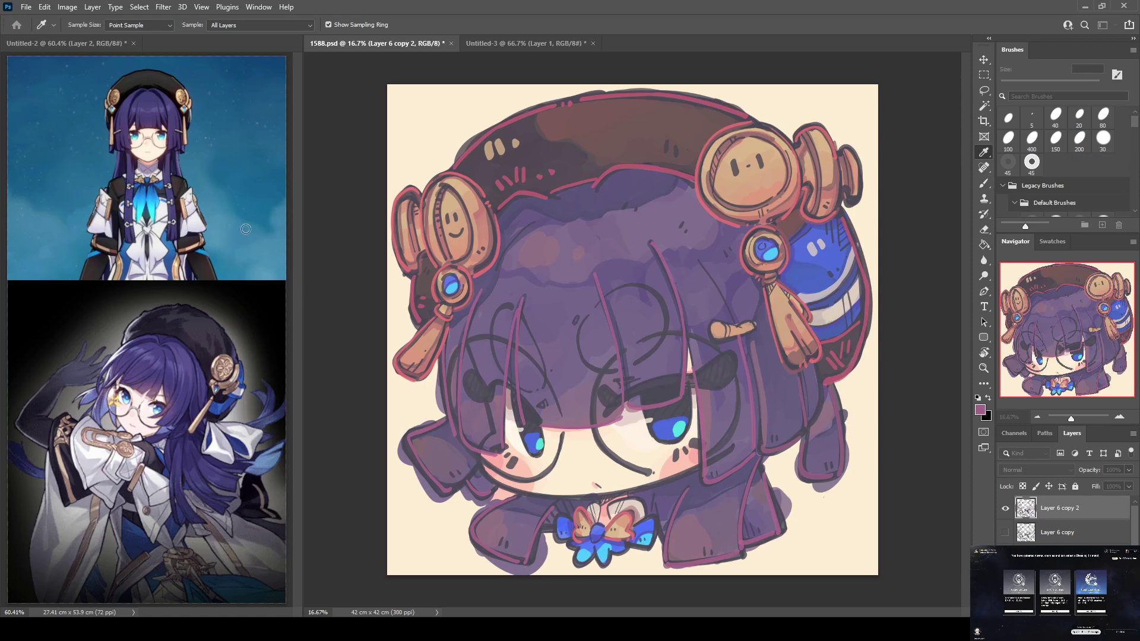
pyautogui.click(421, 197)
pyautogui.press('b')
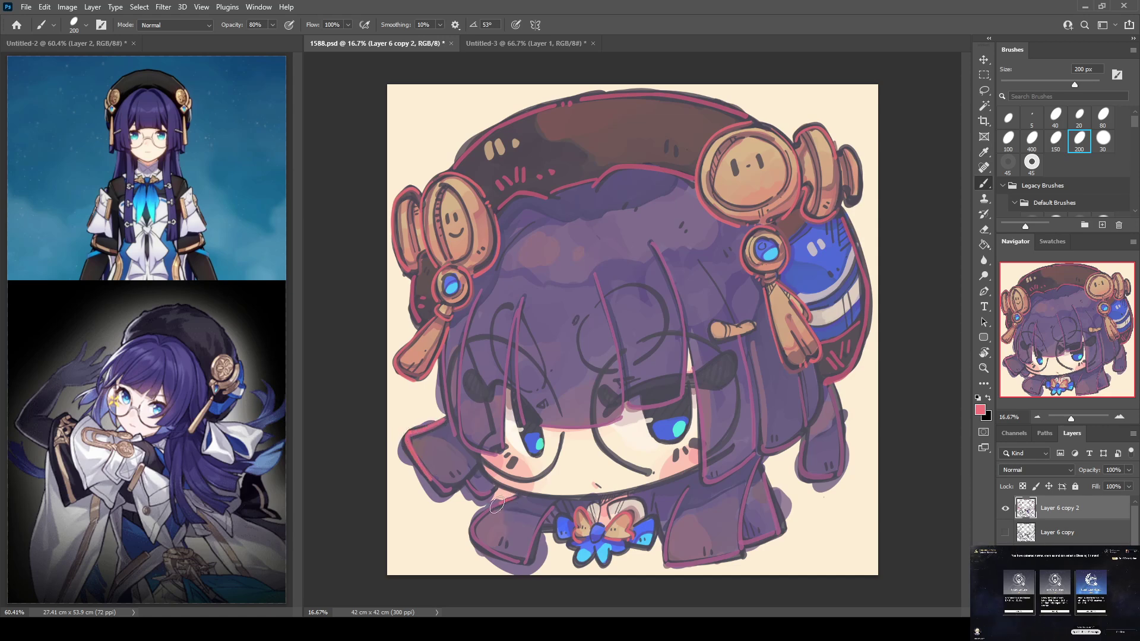
pyautogui.moveTo(486, 516)
pyautogui.mouseDown()
pyautogui.moveTo(473, 537)
pyautogui.moveTo(521, 562)
pyautogui.moveTo(558, 504)
pyautogui.mouseUp()
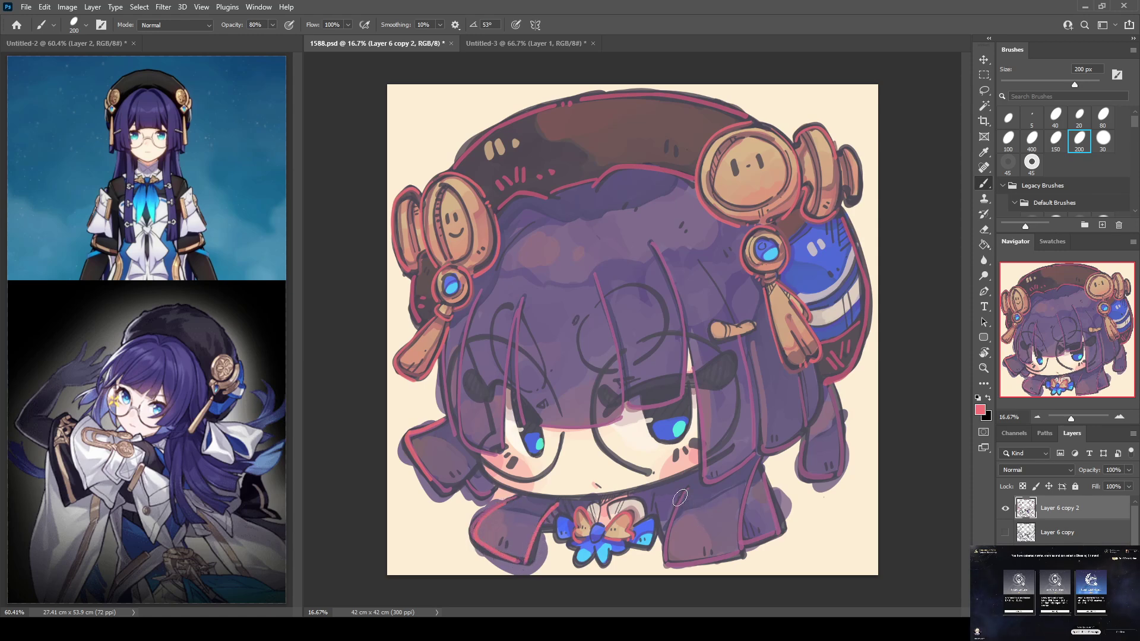
pyautogui.moveTo(668, 563)
pyautogui.mouseDown()
pyautogui.moveTo(674, 511)
pyautogui.moveTo(667, 566)
pyautogui.moveTo(746, 558)
pyautogui.mouseUp()
pyautogui.moveTo(668, 561); pyautogui.dragTo(743, 557)
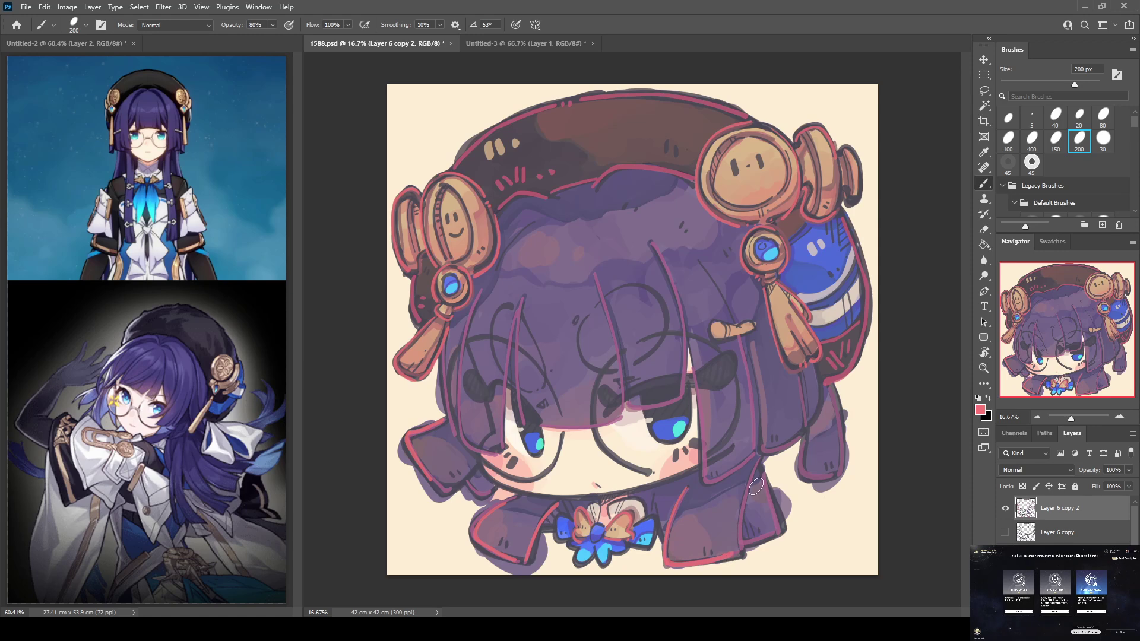
pyautogui.moveTo(758, 464); pyautogui.dragTo(740, 558)
pyautogui.moveTo(690, 360)
pyautogui.mouseDown()
pyautogui.moveTo(704, 477)
pyautogui.moveTo(715, 479)
pyautogui.moveTo(707, 486)
pyautogui.moveTo(758, 456)
pyautogui.mouseUp()
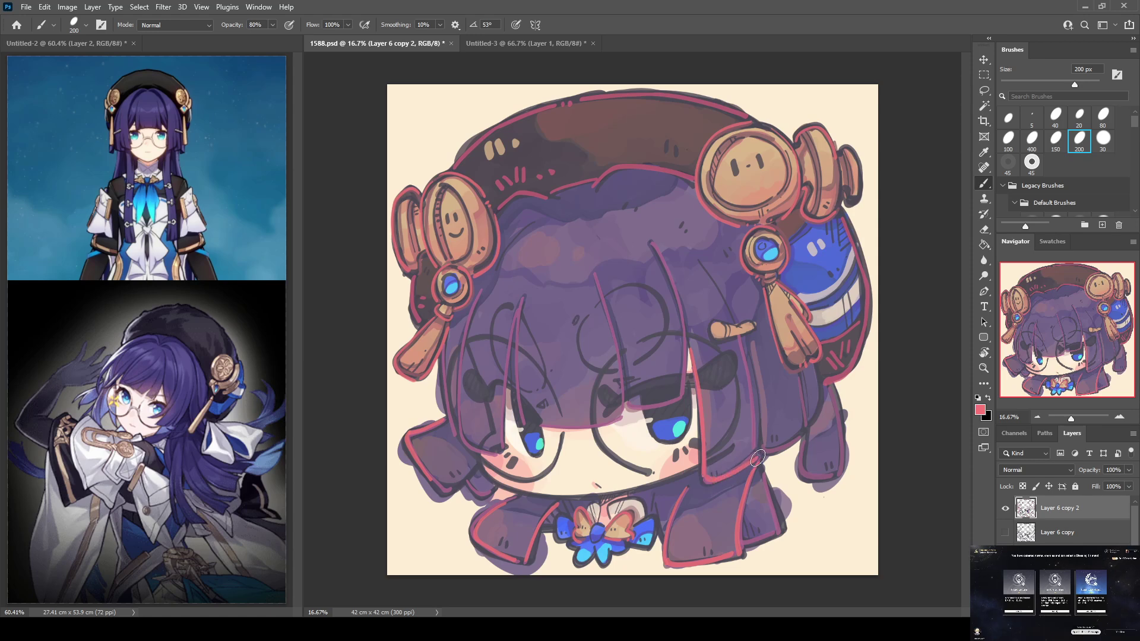
# Accent the fringe strands, the left side strand and the right-hand hair locks with coral pink strokes
pyautogui.moveTo(609, 310); pyautogui.dragTo(627, 407)
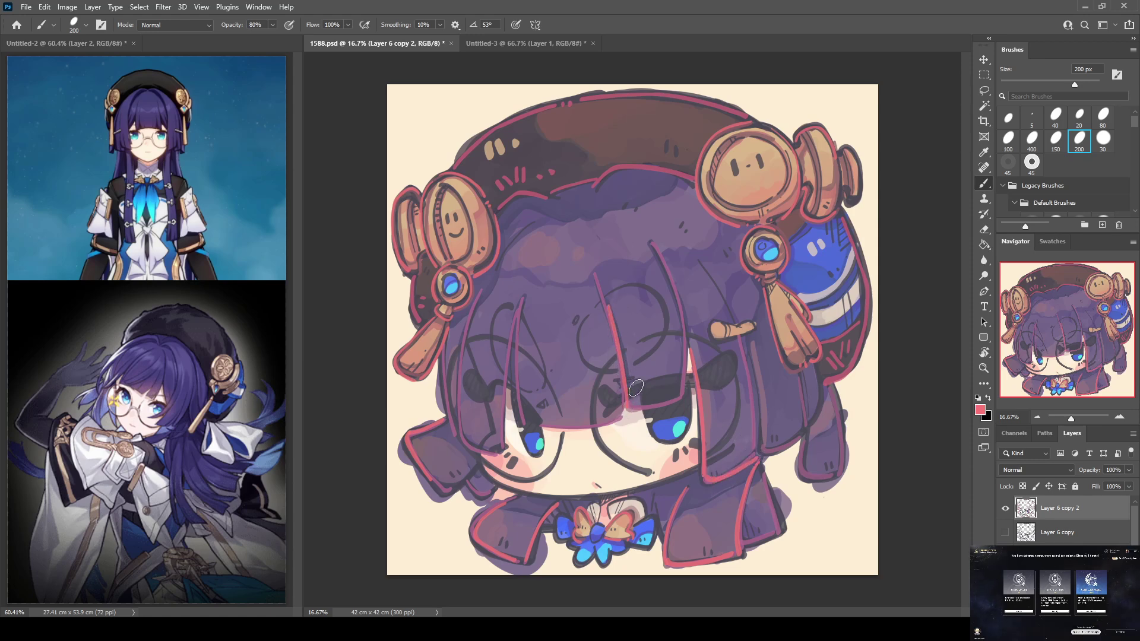
pyautogui.moveTo(523, 305); pyautogui.dragTo(524, 425)
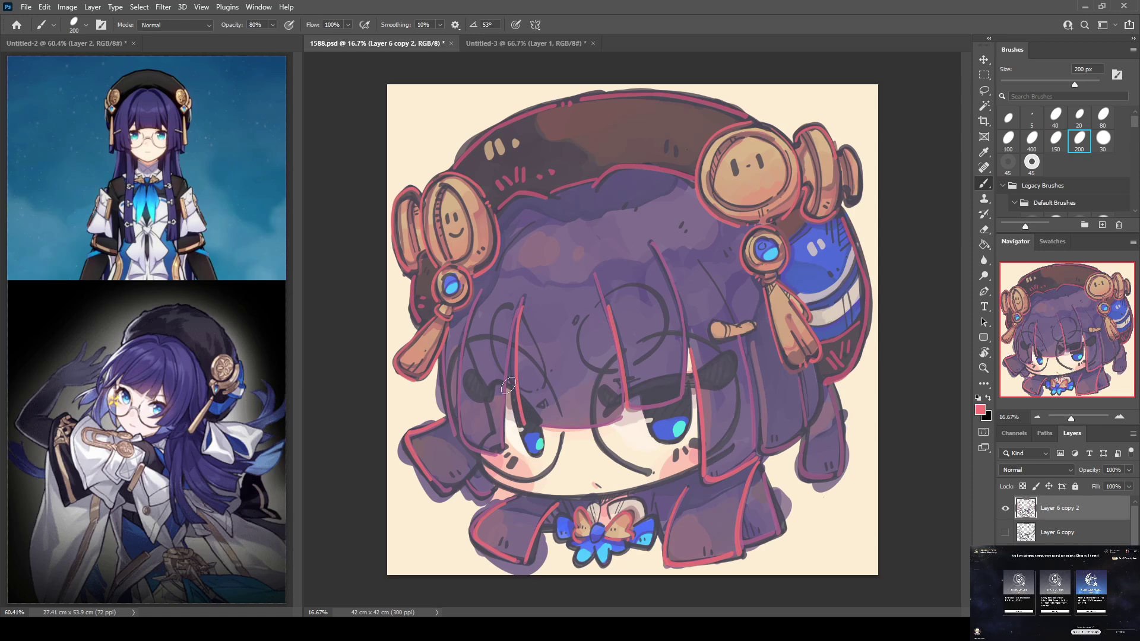
pyautogui.moveTo(475, 304)
pyautogui.mouseDown()
pyautogui.moveTo(460, 420)
pyautogui.moveTo(481, 452)
pyautogui.moveTo(504, 453)
pyautogui.mouseUp()
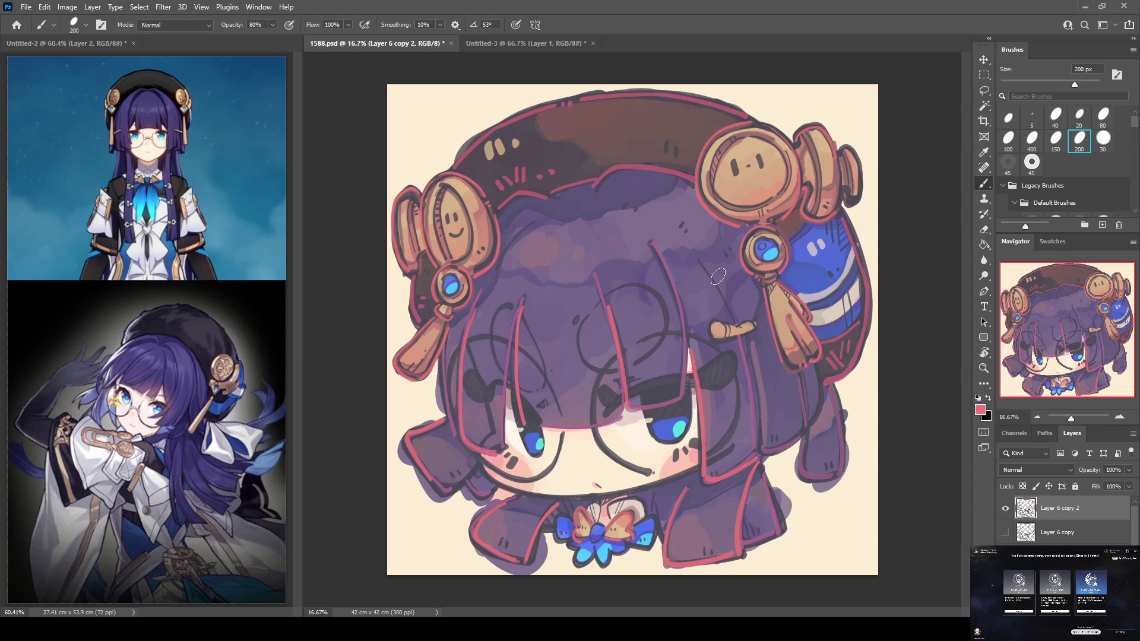
pyautogui.moveTo(734, 279); pyautogui.dragTo(758, 425)
pyautogui.moveTo(757, 364)
pyautogui.mouseDown()
pyautogui.moveTo(767, 451)
pyautogui.moveTo(815, 444)
pyautogui.moveTo(811, 461)
pyautogui.moveTo(800, 450)
pyautogui.moveTo(800, 470)
pyautogui.moveTo(834, 484)
pyautogui.mouseUp()
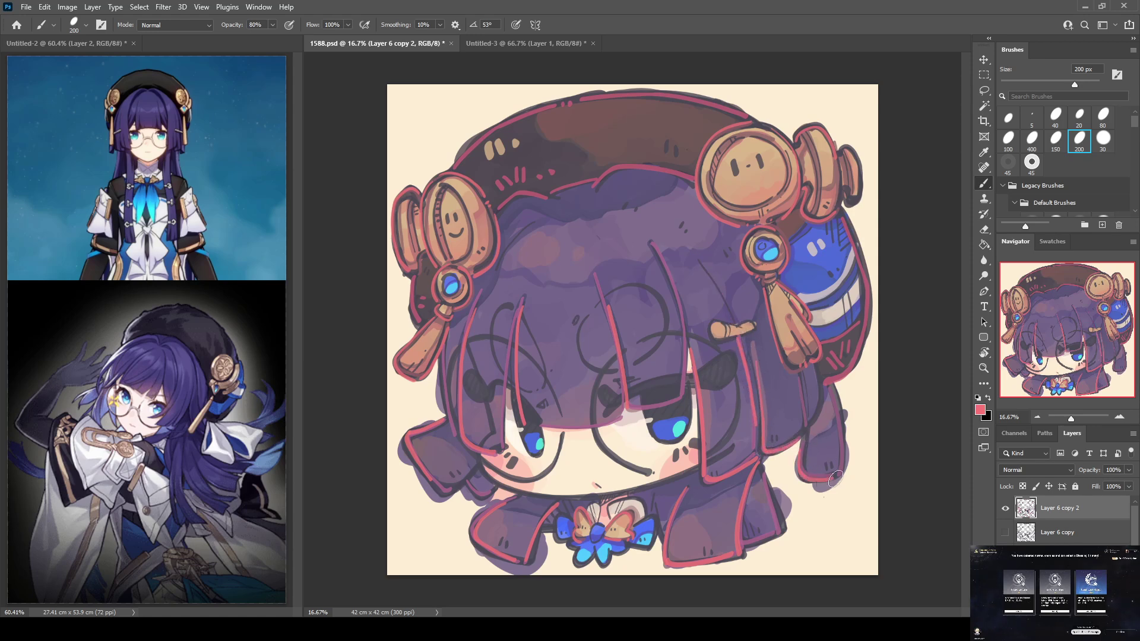
pyautogui.moveTo(831, 400); pyautogui.dragTo(846, 478)
# Sample the face's skin and mouth colours and repaint the small mouth as a soft pink mark
pyautogui.keyDown('alt'); pyautogui.click(698, 452); pyautogui.keyUp('alt')
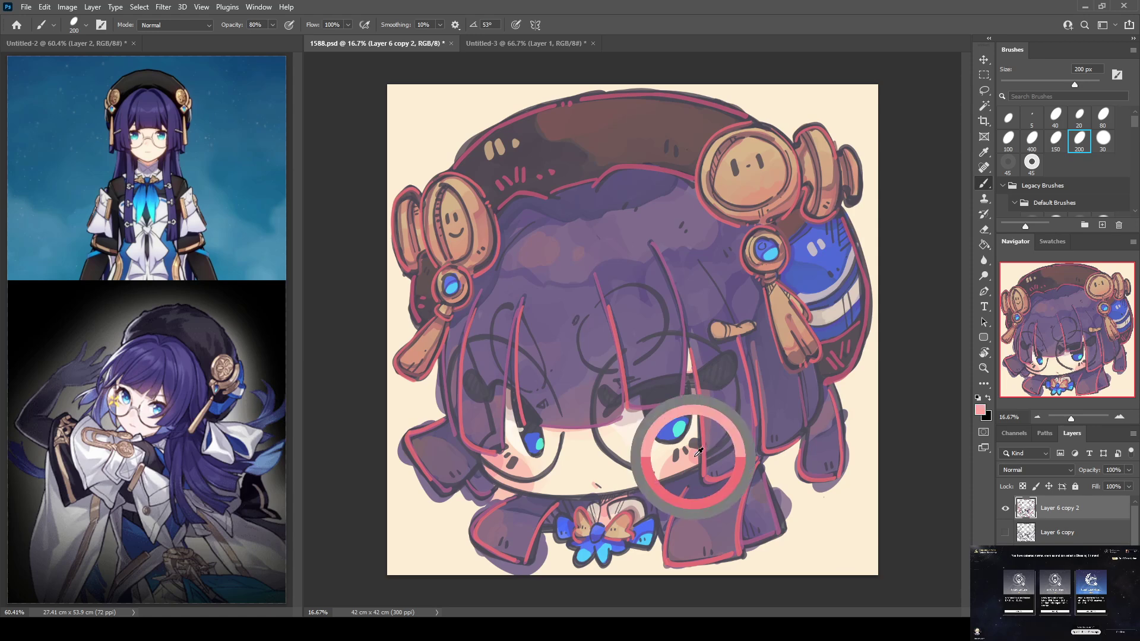
pyautogui.keyDown('alt'); pyautogui.click(602, 478); pyautogui.keyUp('alt')
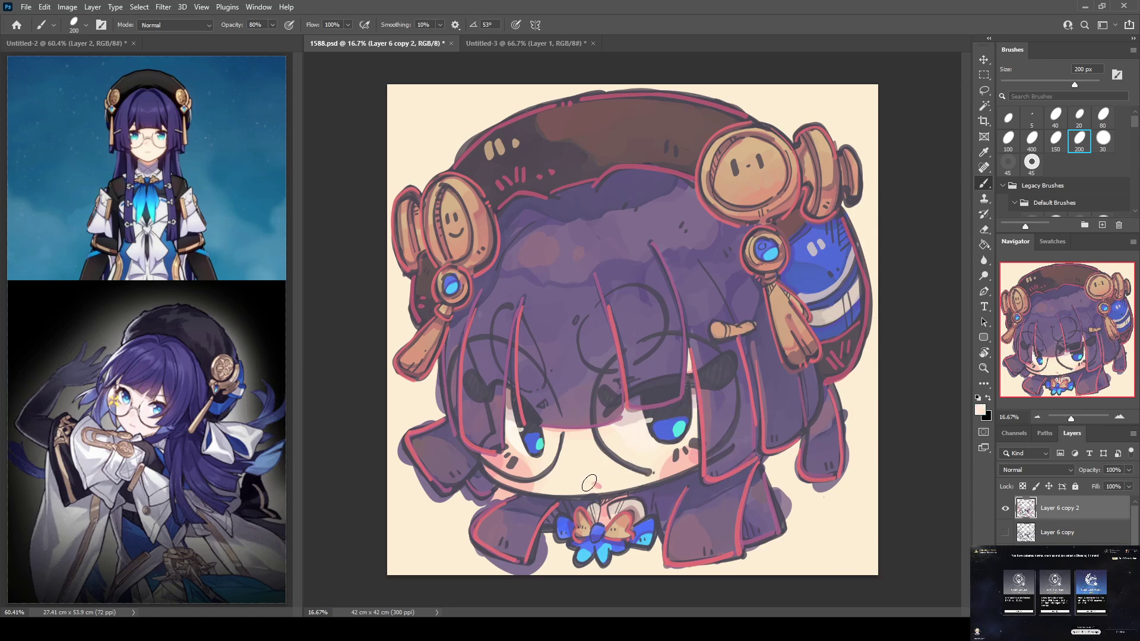
pyautogui.keyDown('alt'); pyautogui.click(596, 485); pyautogui.keyUp('alt')
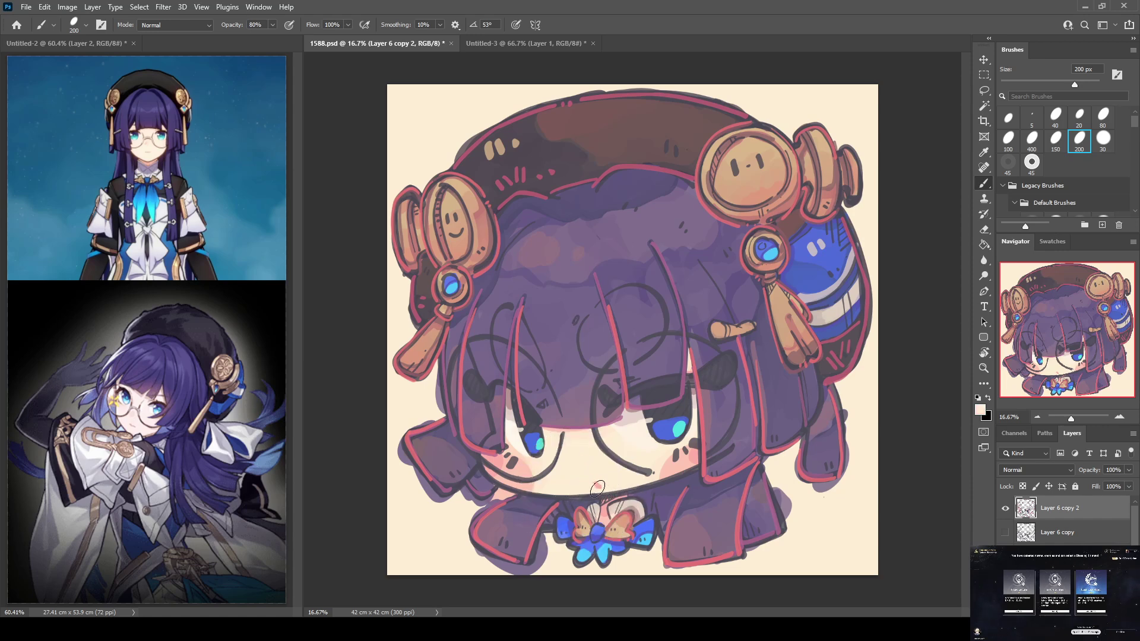
pyautogui.keyDown('alt'); pyautogui.click(597, 485); pyautogui.keyUp('alt')
pyautogui.keyDown('alt'); pyautogui.click(595, 484); pyautogui.keyUp('alt')
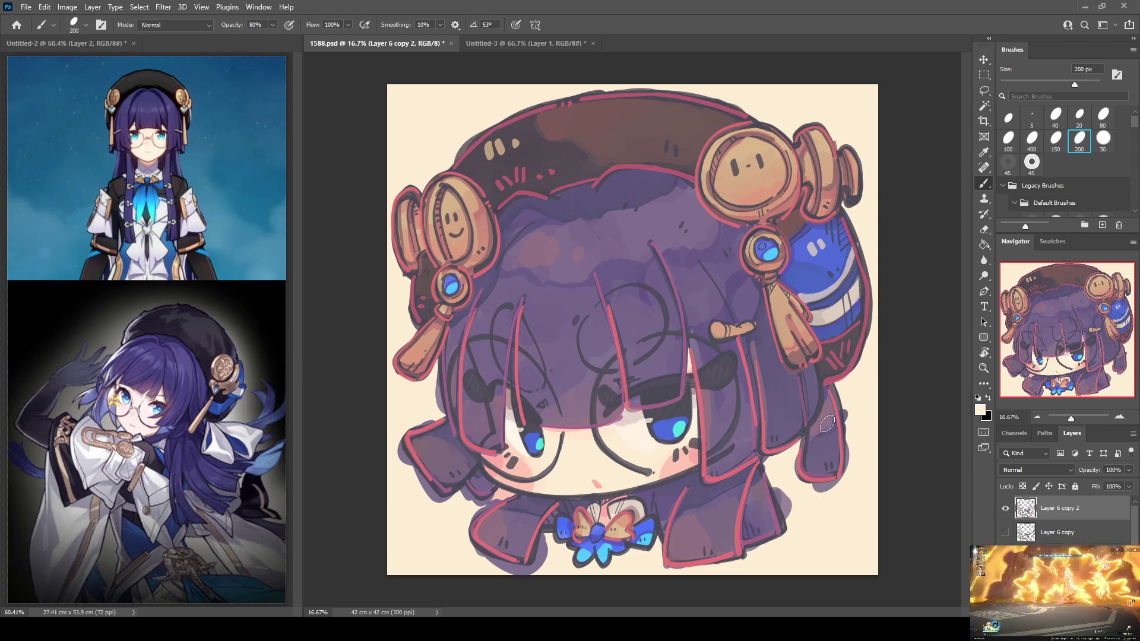
# Pick a dusty pink and trace the cheek and chin line of the face
pyautogui.click(981, 415)
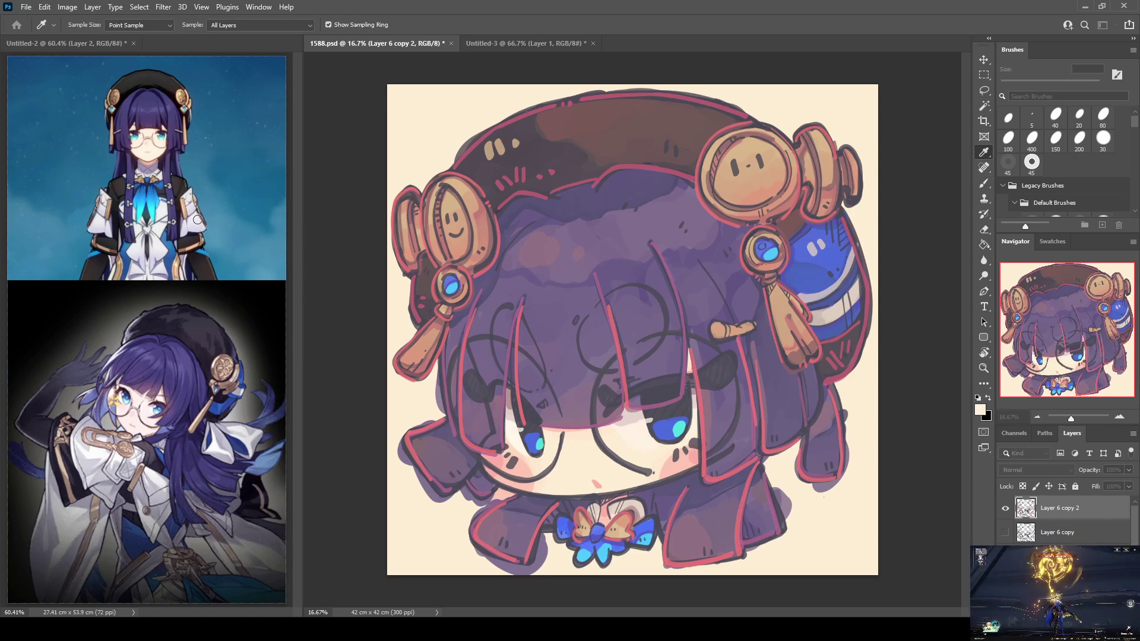
pyautogui.click(426, 187)
pyautogui.press('Return')
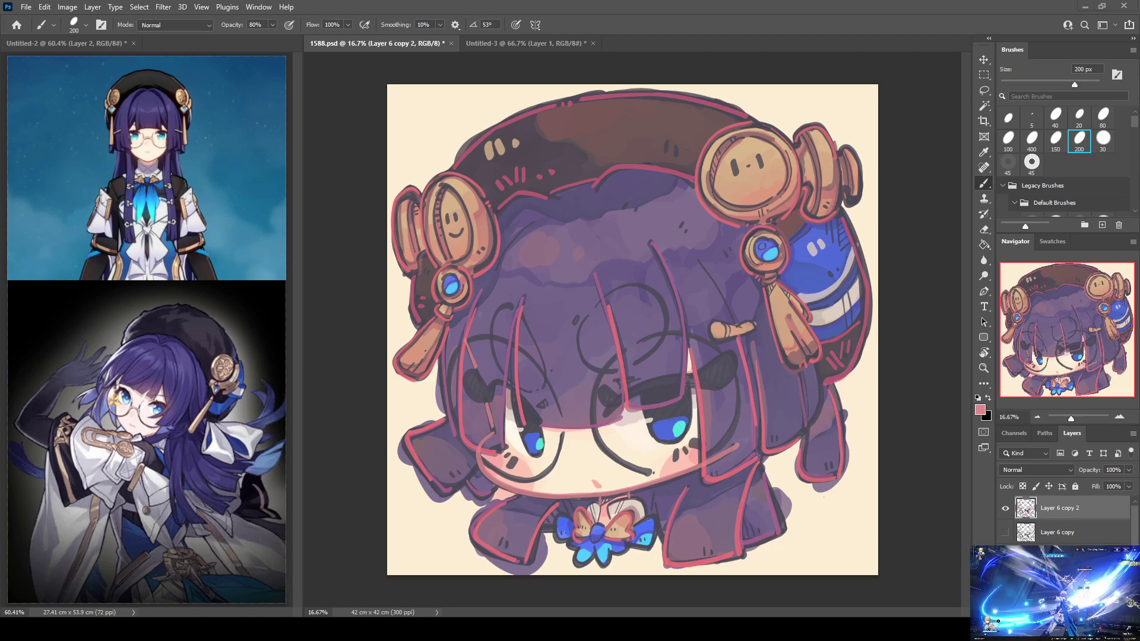
pyautogui.keyDown('alt'); pyautogui.click(590, 457); pyautogui.keyUp('alt')
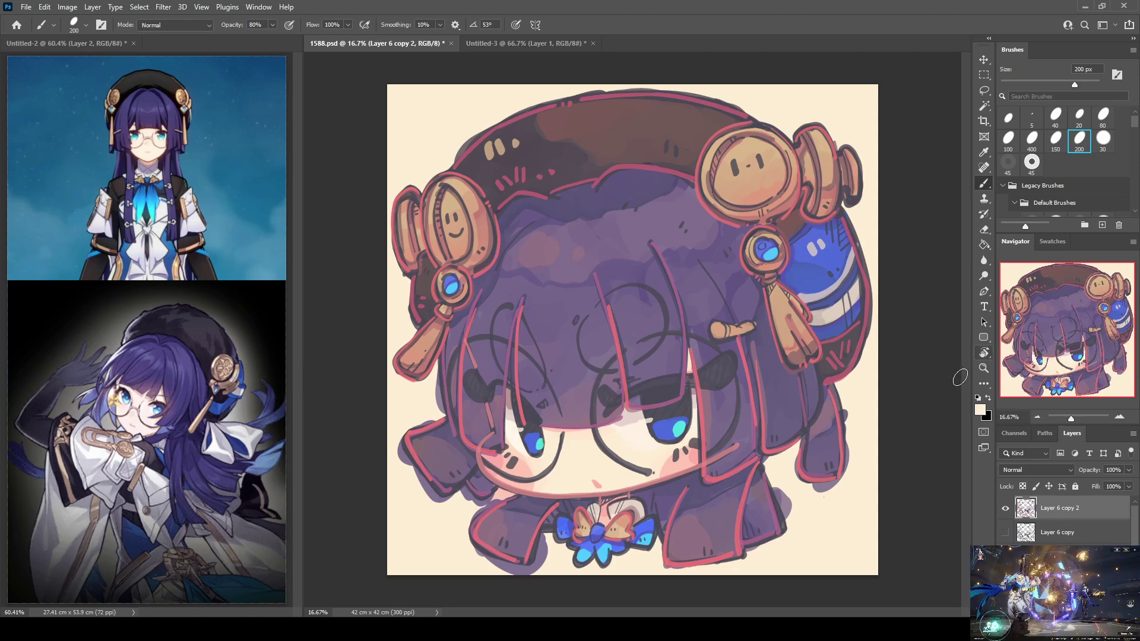
pyautogui.press('i')
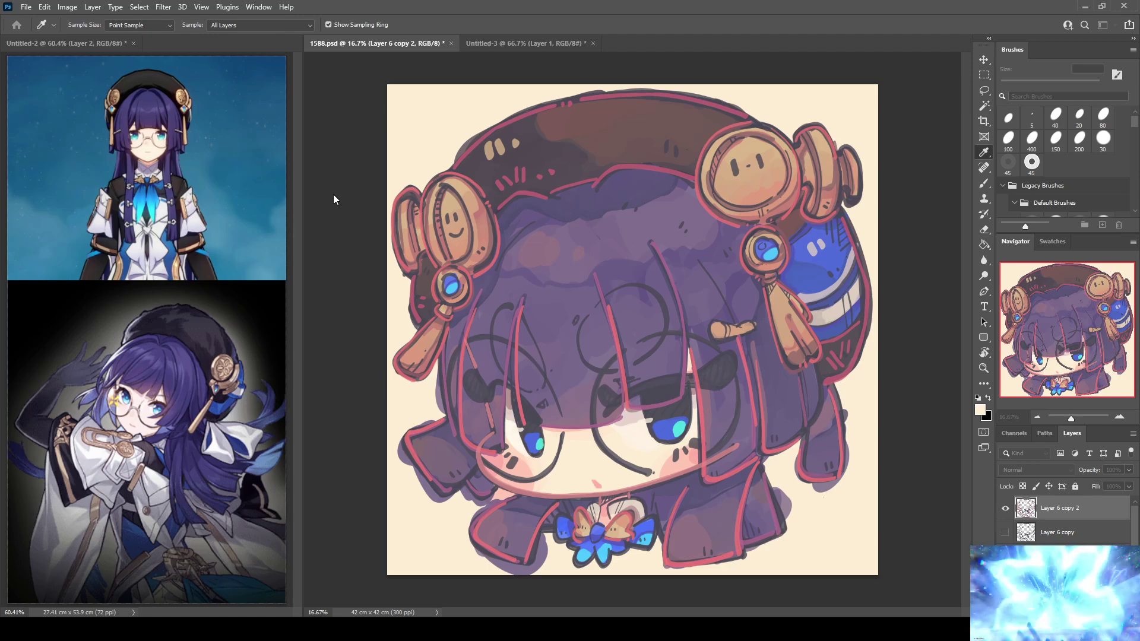
pyautogui.press('b')
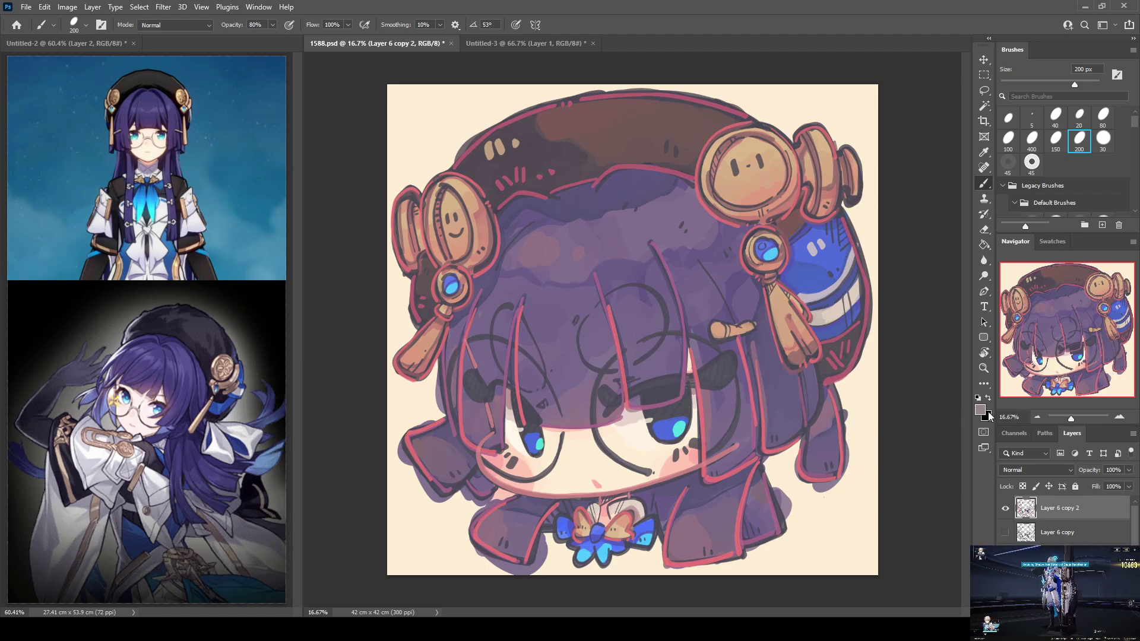
# Pick a coral pink and trace the upper rim of the left lens of the glasses, undoing and redrawing poor strokes
pyautogui.press('i')
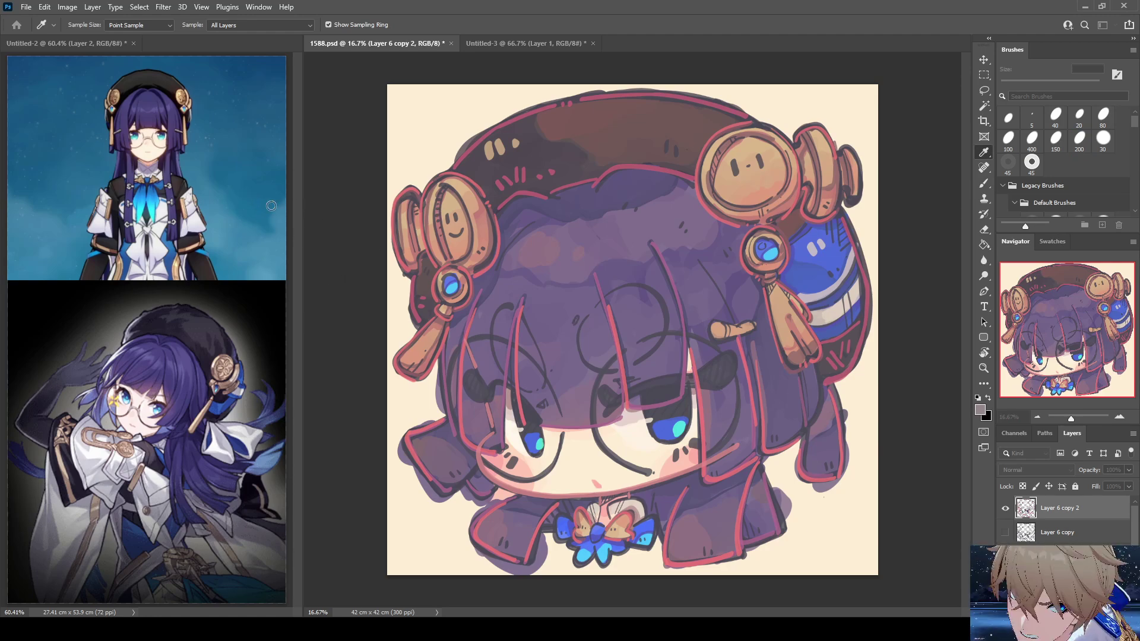
pyautogui.click(426, 198)
pyautogui.press('b')
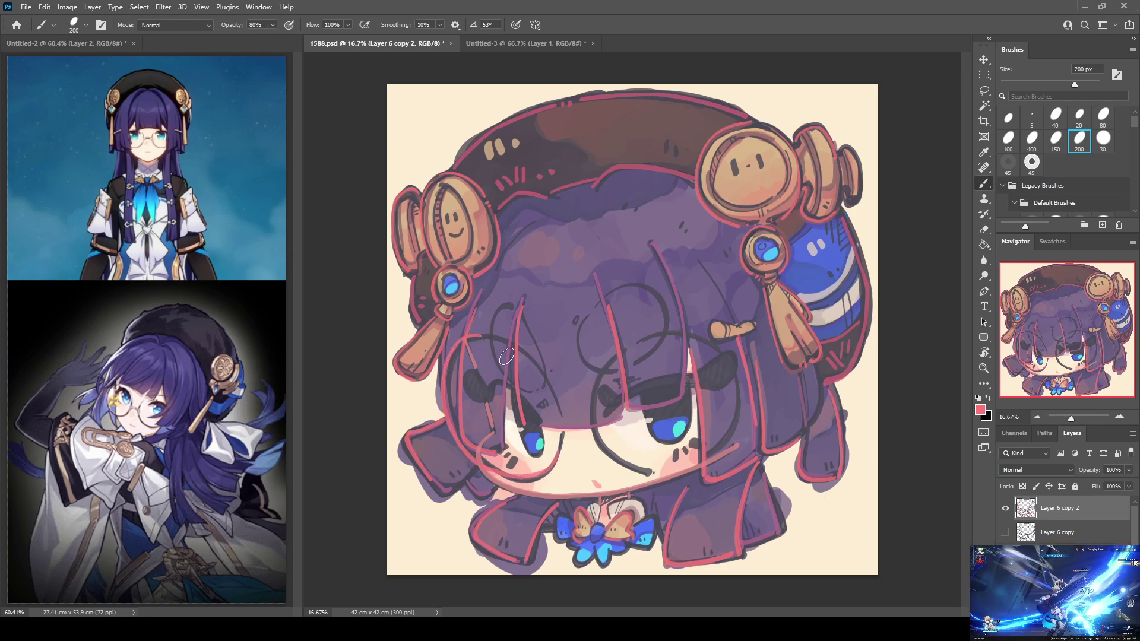
pyautogui.moveTo(469, 336)
pyautogui.mouseDown()
pyautogui.moveTo(514, 347)
pyautogui.moveTo(541, 379)
pyautogui.mouseUp()
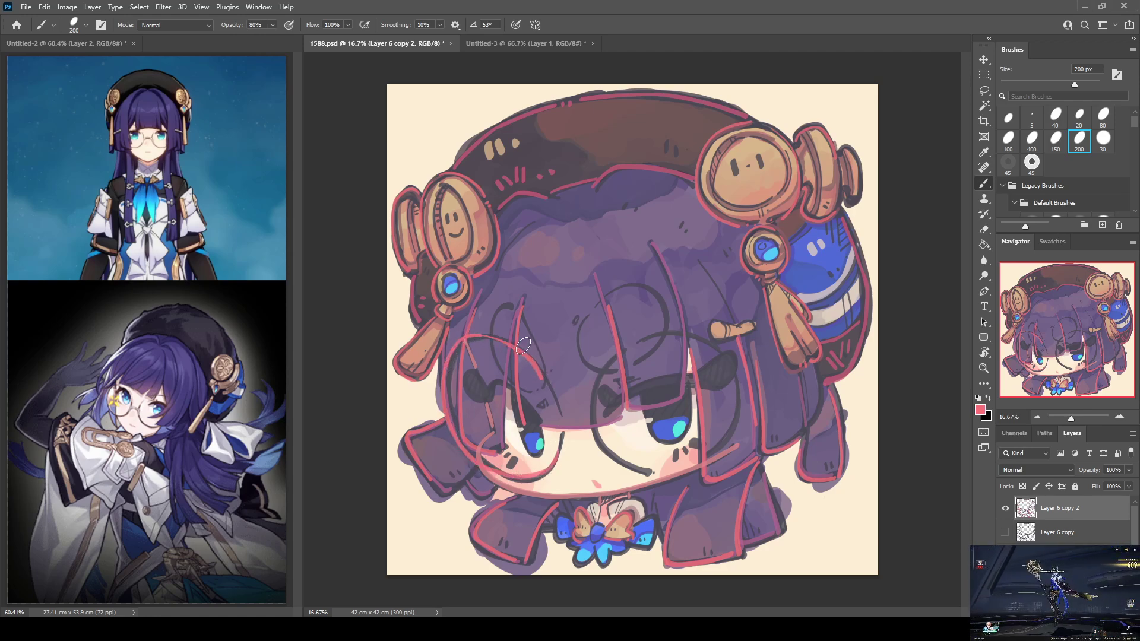
pyautogui.hotkey('ctrl', 'z')
pyautogui.hotkey('ctrl', 'z')
pyautogui.moveTo(528, 358)
pyautogui.mouseDown()
pyautogui.moveTo(489, 333)
pyautogui.moveTo(467, 339)
pyautogui.moveTo(497, 341)
pyautogui.moveTo(457, 356)
pyautogui.moveTo(450, 383)
pyautogui.mouseUp()
pyautogui.hotkey('ctrl', 'z')
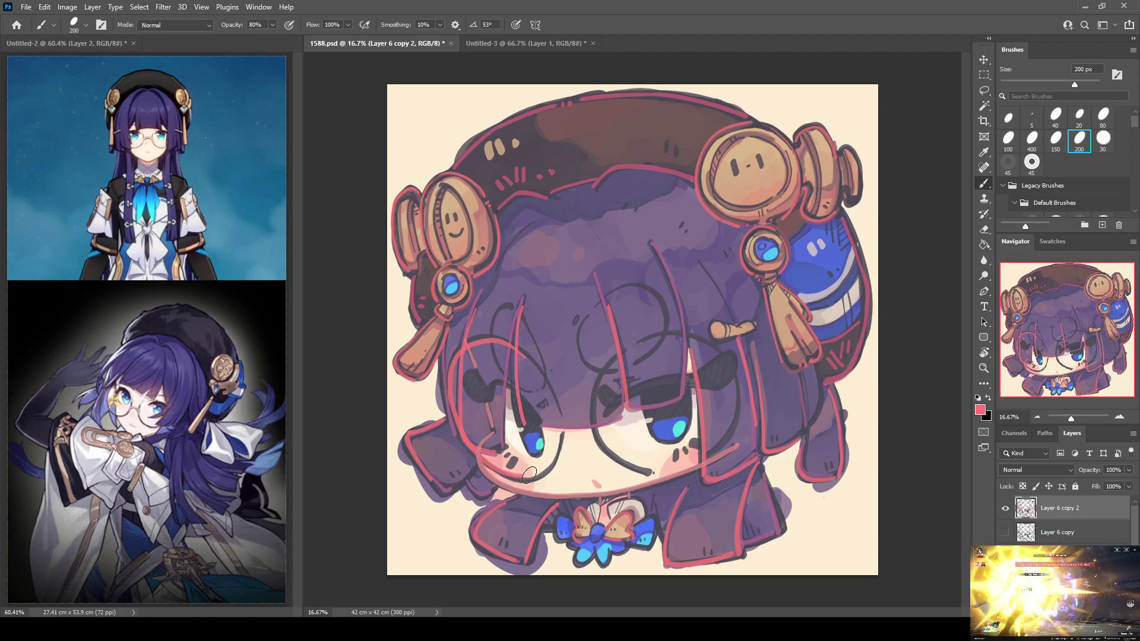
# Trace the round rim of the right lens and the inner side of the left lens in coral pink
pyautogui.moveTo(666, 340)
pyautogui.mouseDown()
pyautogui.moveTo(621, 350)
pyautogui.moveTo(594, 386)
pyautogui.moveTo(600, 433)
pyautogui.moveTo(630, 469)
pyautogui.moveTo(662, 449)
pyautogui.mouseUp()
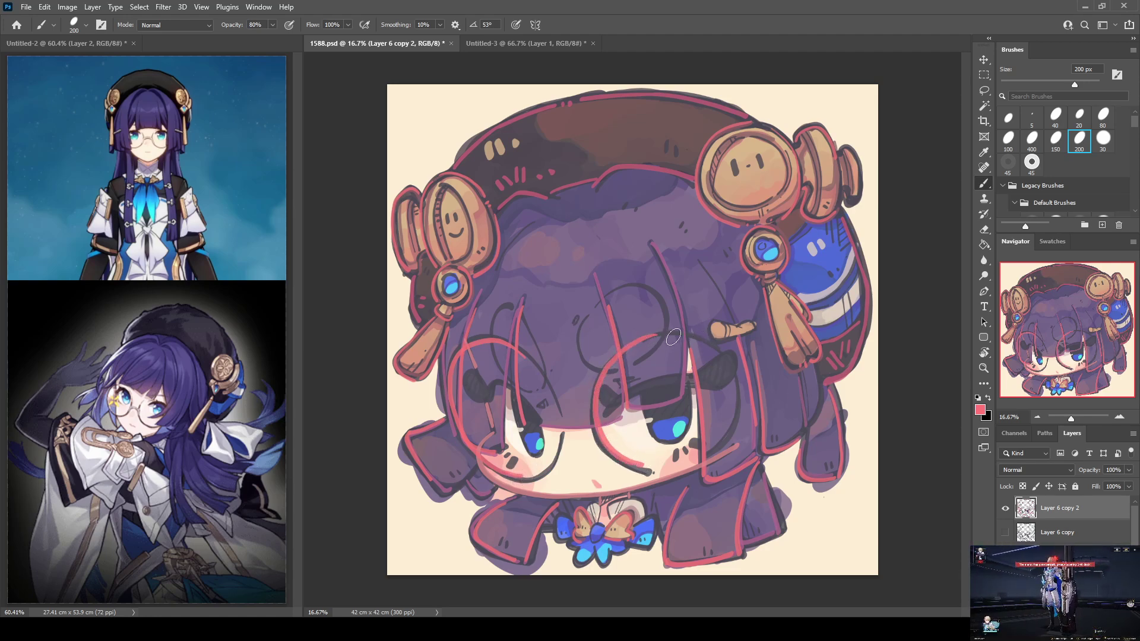
pyautogui.moveTo(675, 334)
pyautogui.mouseDown()
pyautogui.moveTo(722, 353)
pyautogui.moveTo(734, 377)
pyautogui.moveTo(738, 411)
pyautogui.moveTo(711, 449)
pyautogui.mouseUp()
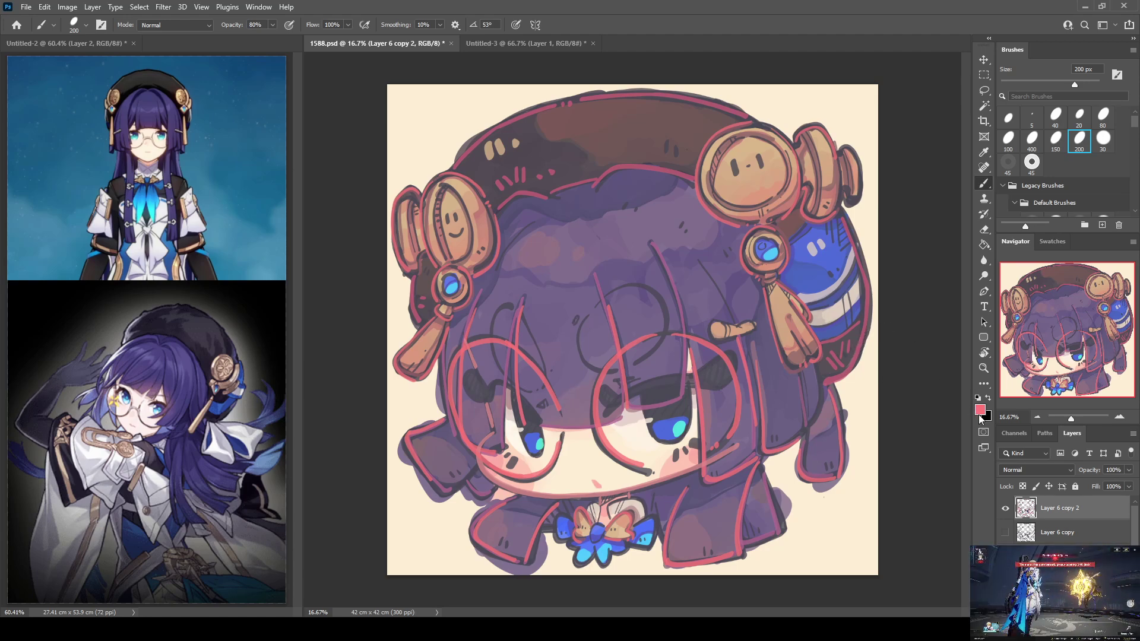
pyautogui.press('i')
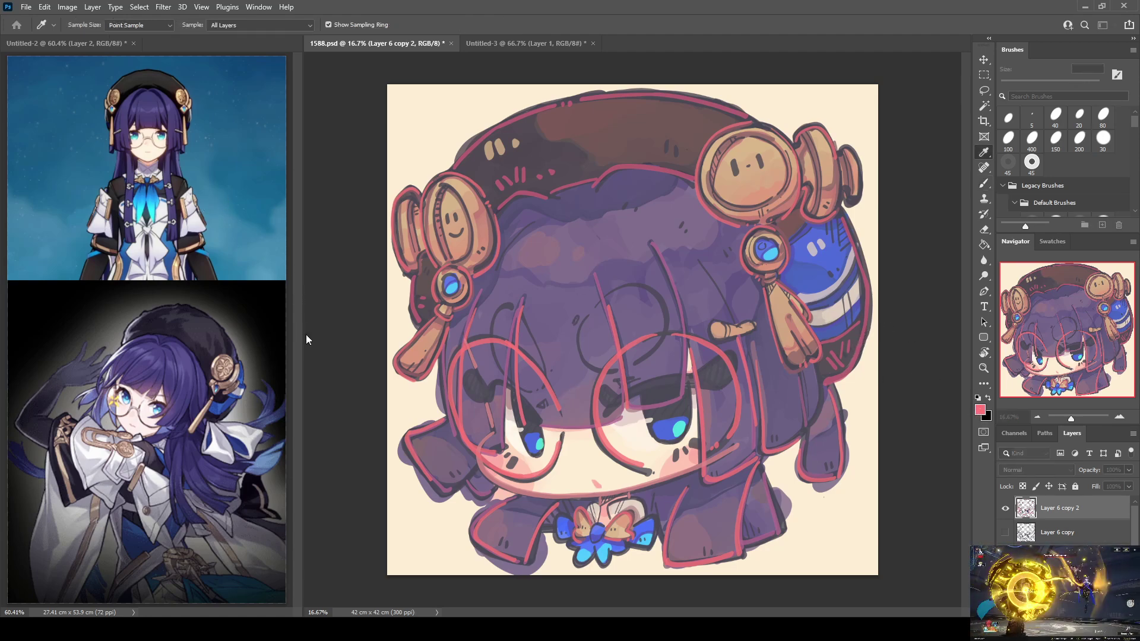
# Undo and restore the lighter coral strokes on the glasses to compare them, and save the document
pyautogui.press('b')
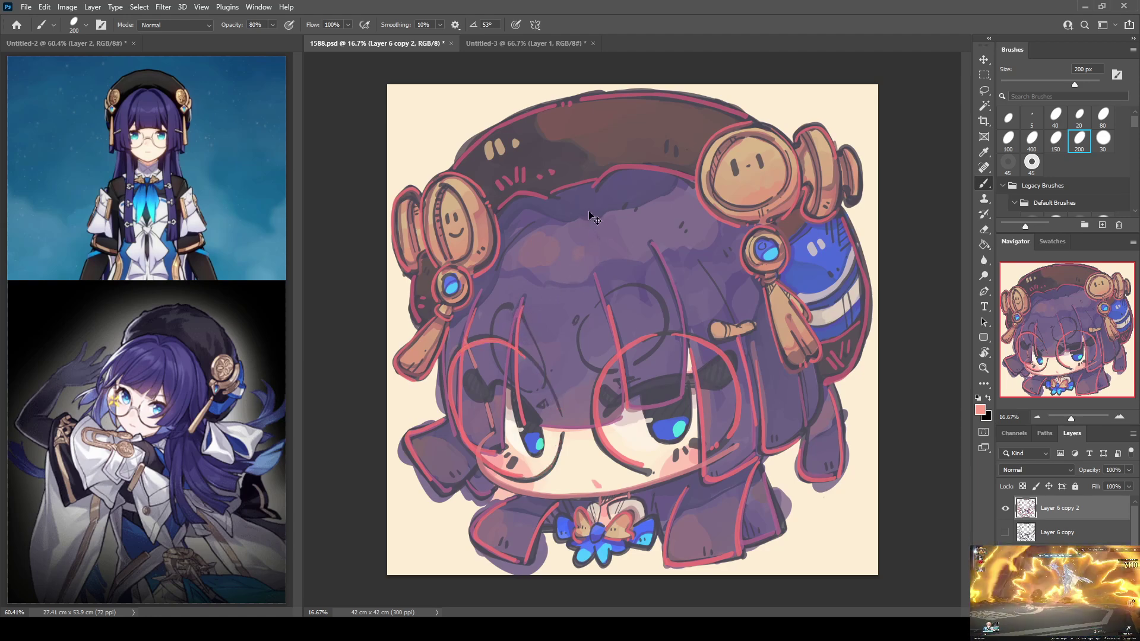
pyautogui.hotkey('ctrl', 'z')
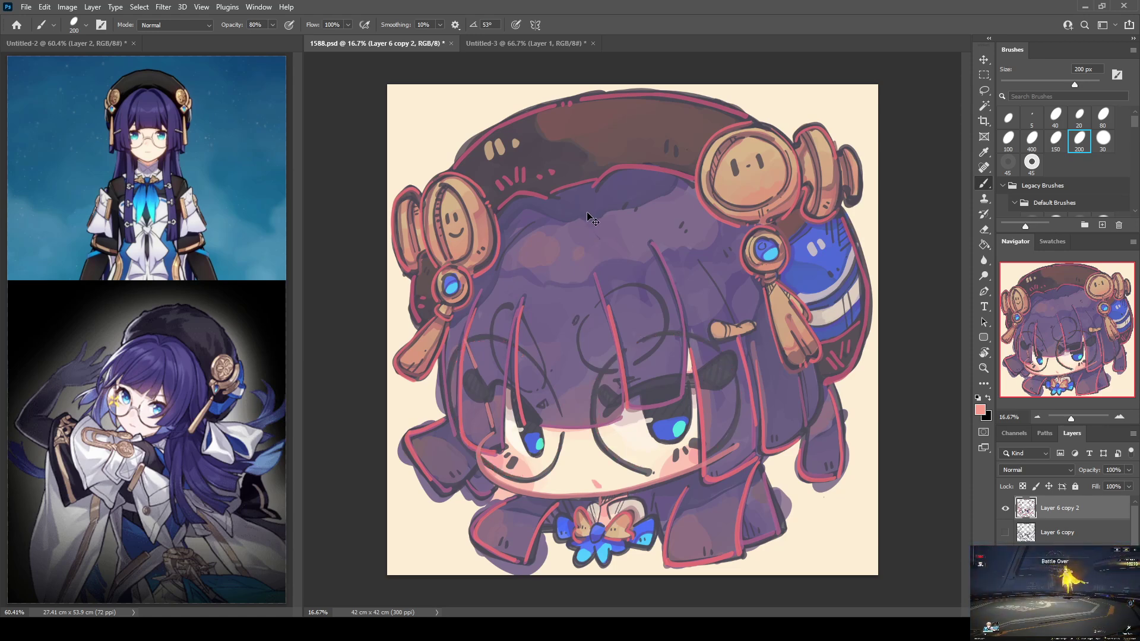
pyautogui.hotkey('ctrl', 'shift', 'z')
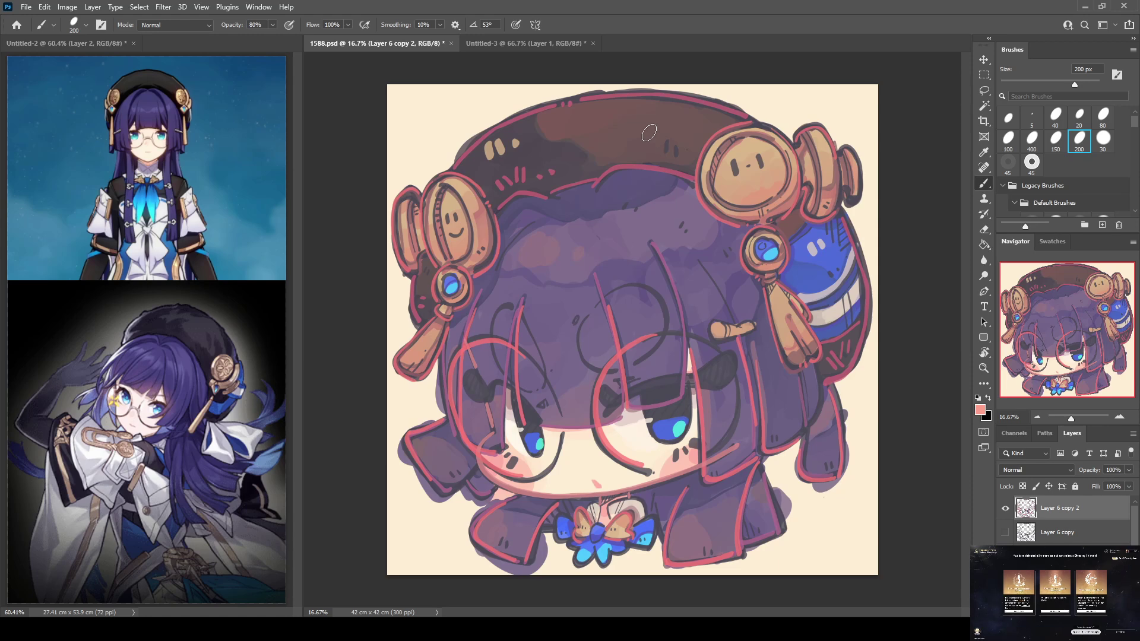
pyautogui.hotkey('ctrl', 's')
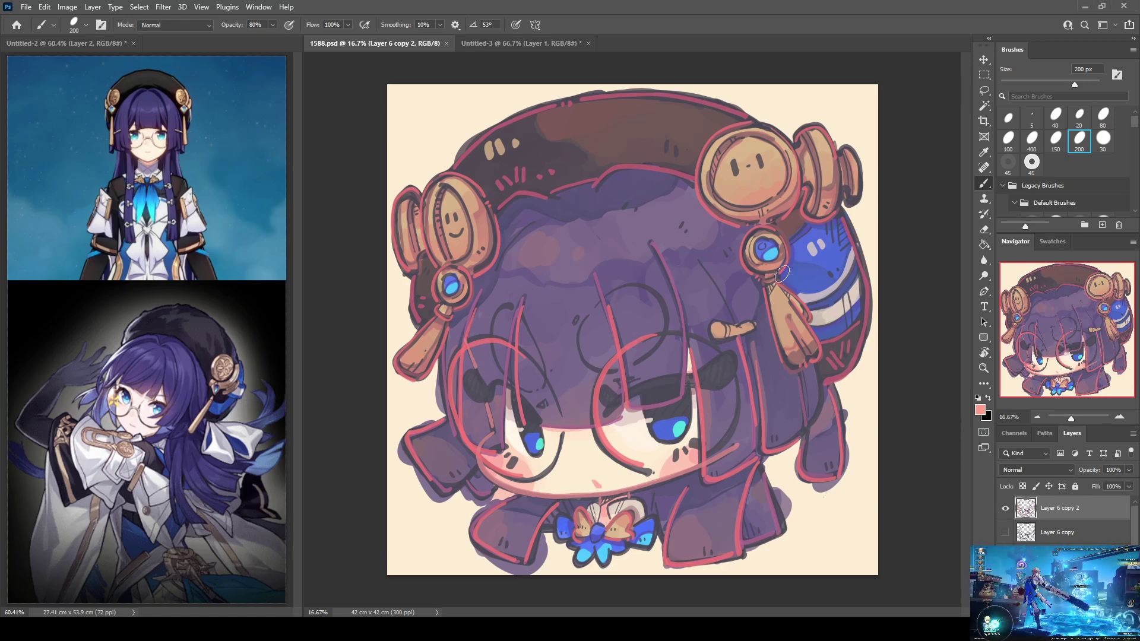
# Isolate the character with an inverted Magic Wand selection and a new layer, cleaning the overspilled colour and making the surrounding backdrop white
pyautogui.press('w')
pyautogui.click(847, 539)
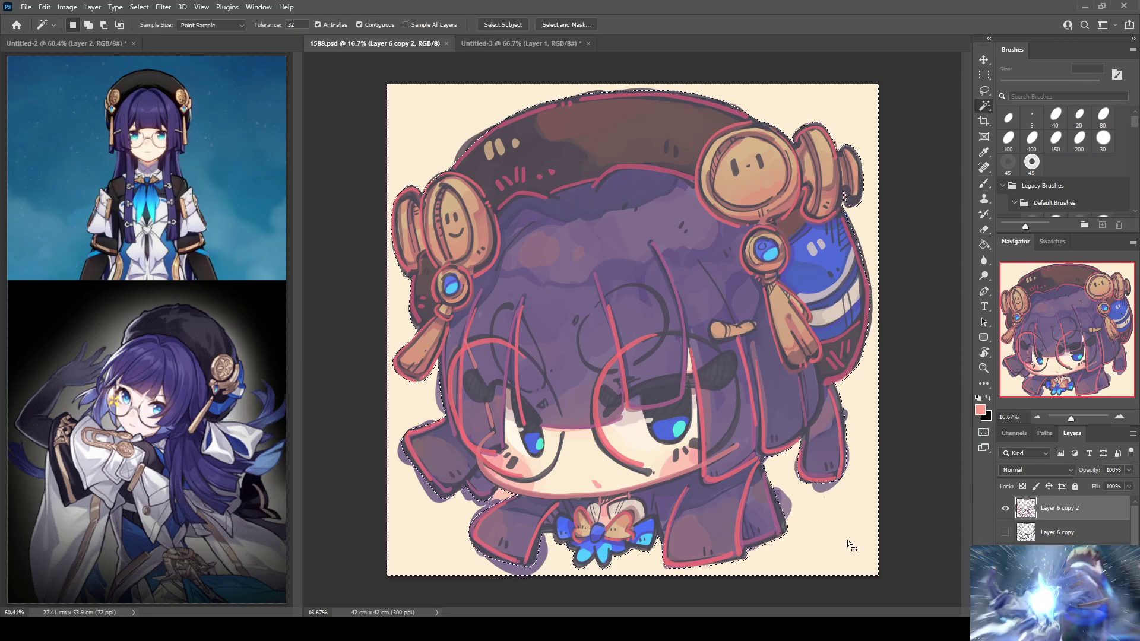
pyautogui.hotkey('ctrl', 'shift', 'i')
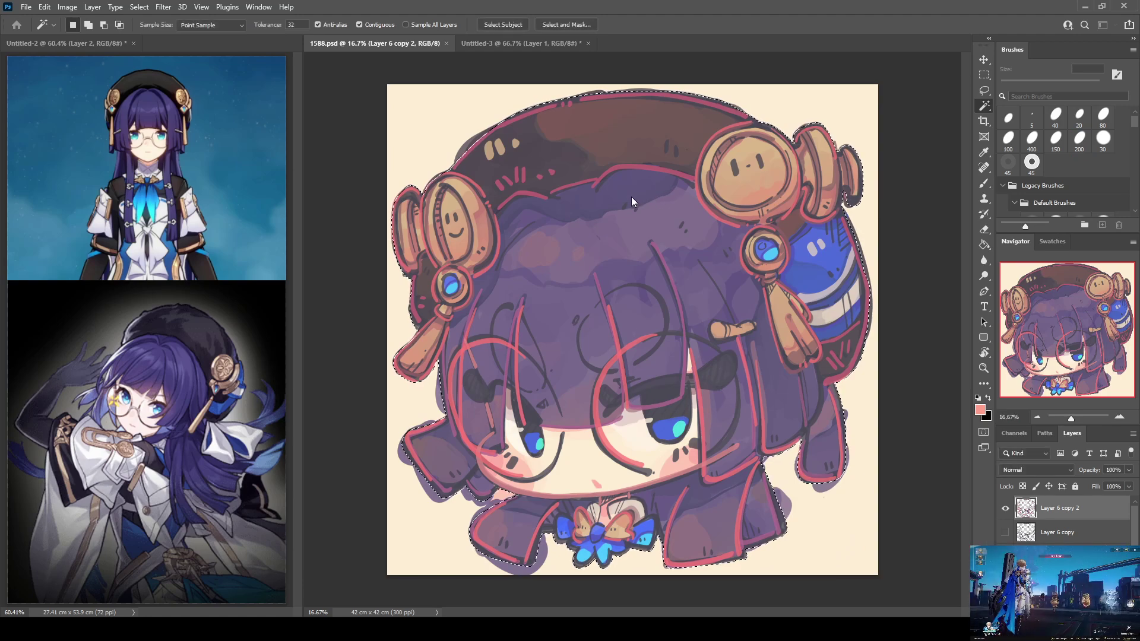
pyautogui.hotkey('ctrl', 'shift', 'alt', 'n')
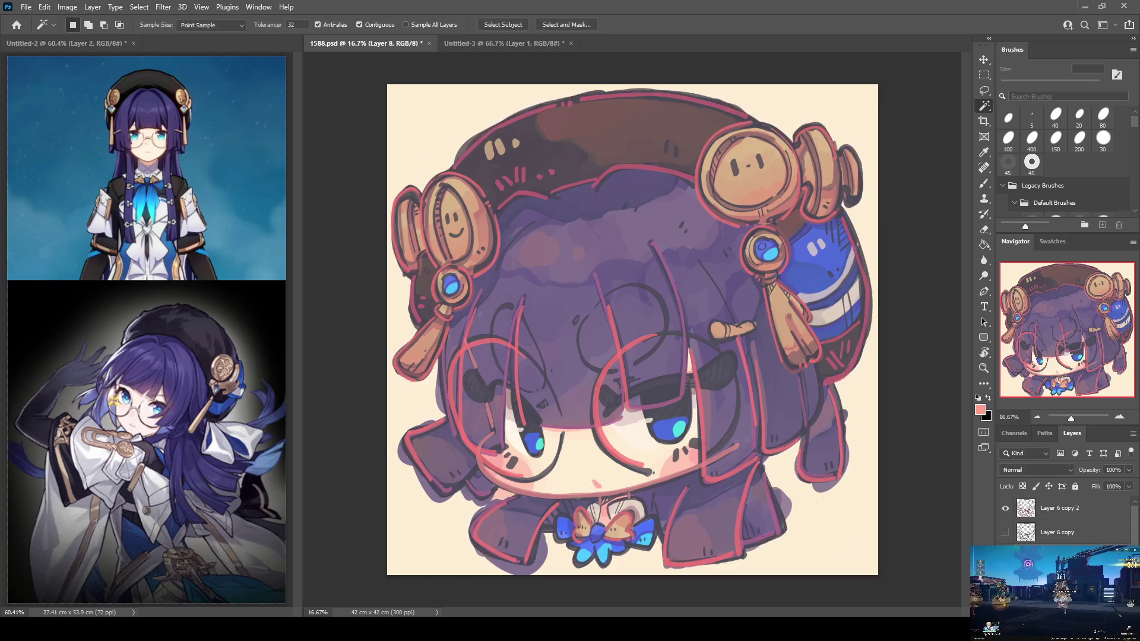
pyautogui.hotkey('ctrl', 'BackSpace')
pyautogui.hotkey('ctrl', 'd')
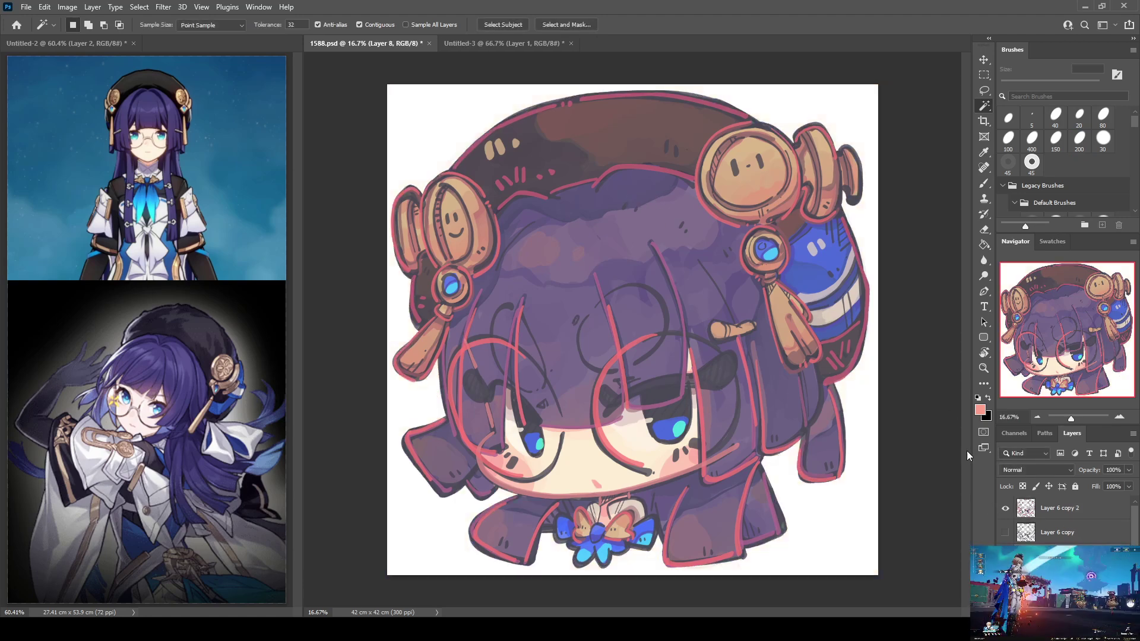
# Sample the hair's dark purple and merge copies of the artwork layers into one character layer, with the originals hidden
pyautogui.press('b')
pyautogui.keyDown('alt'); pyautogui.click(739, 274); pyautogui.keyUp('alt')
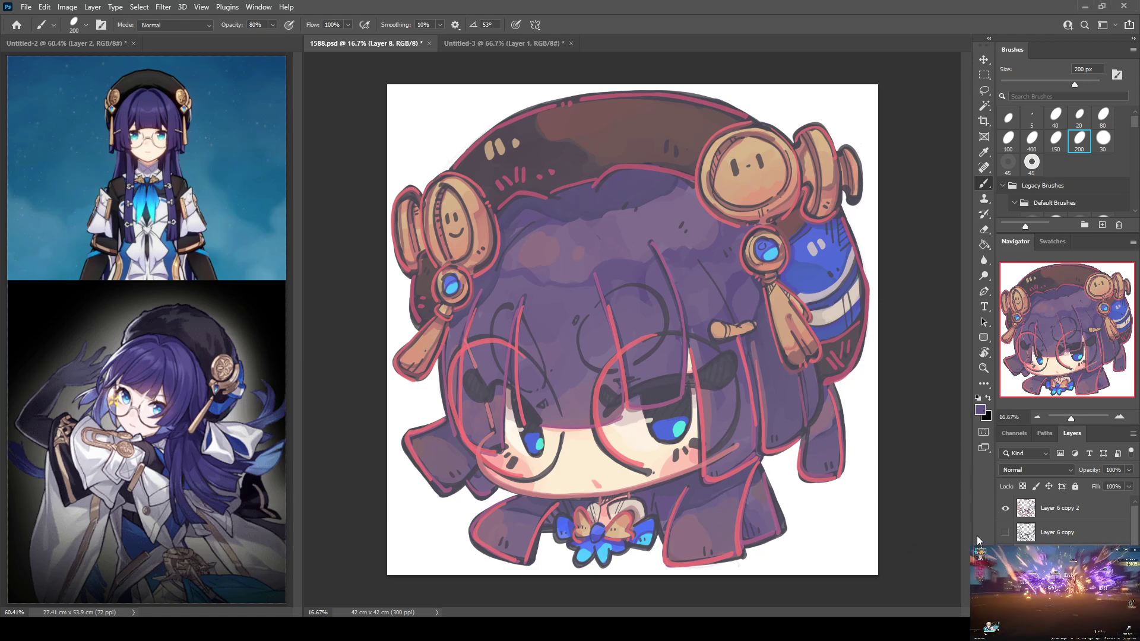
pyautogui.hotkey('ctrl', 'alt', 'shift', 'e')
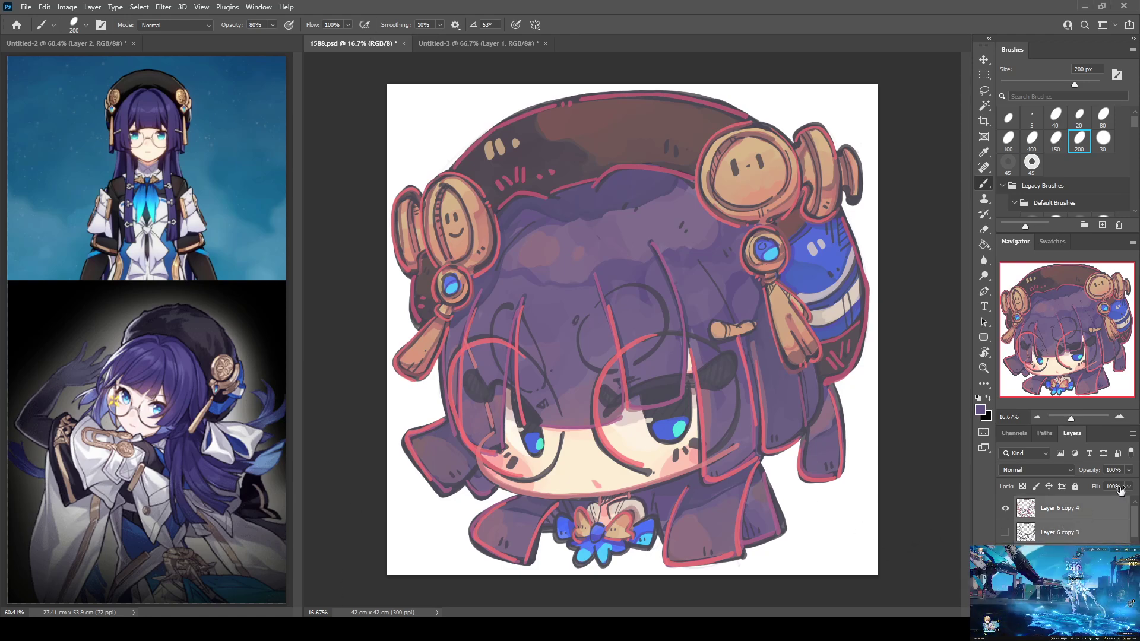
pyautogui.scroll(-3, 1066, 519)
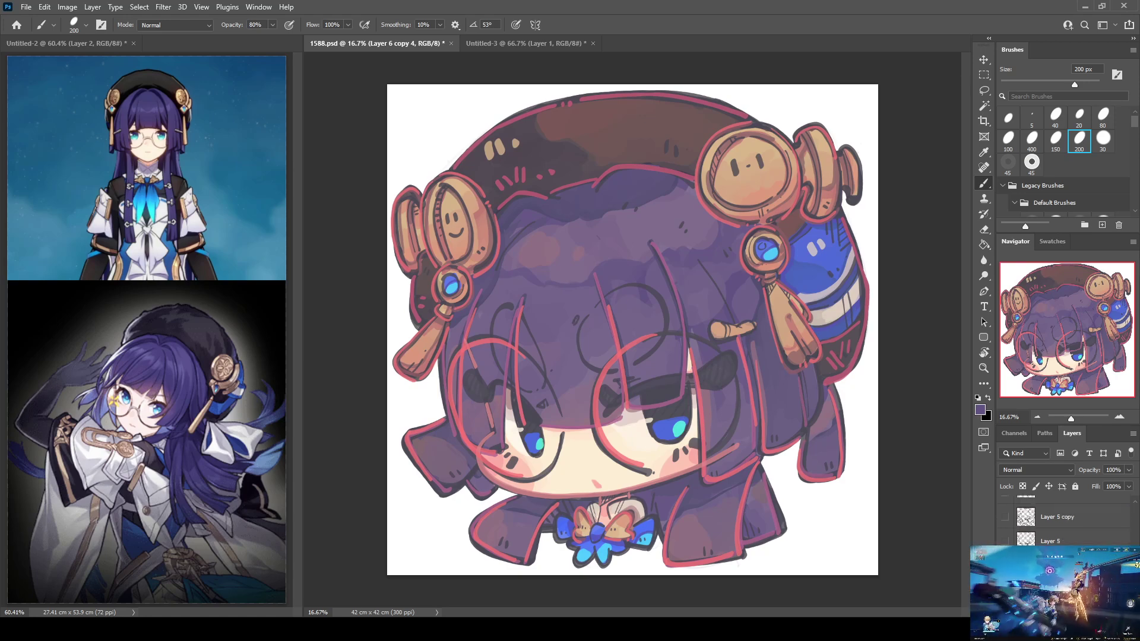
pyautogui.scroll(3, 1066, 519)
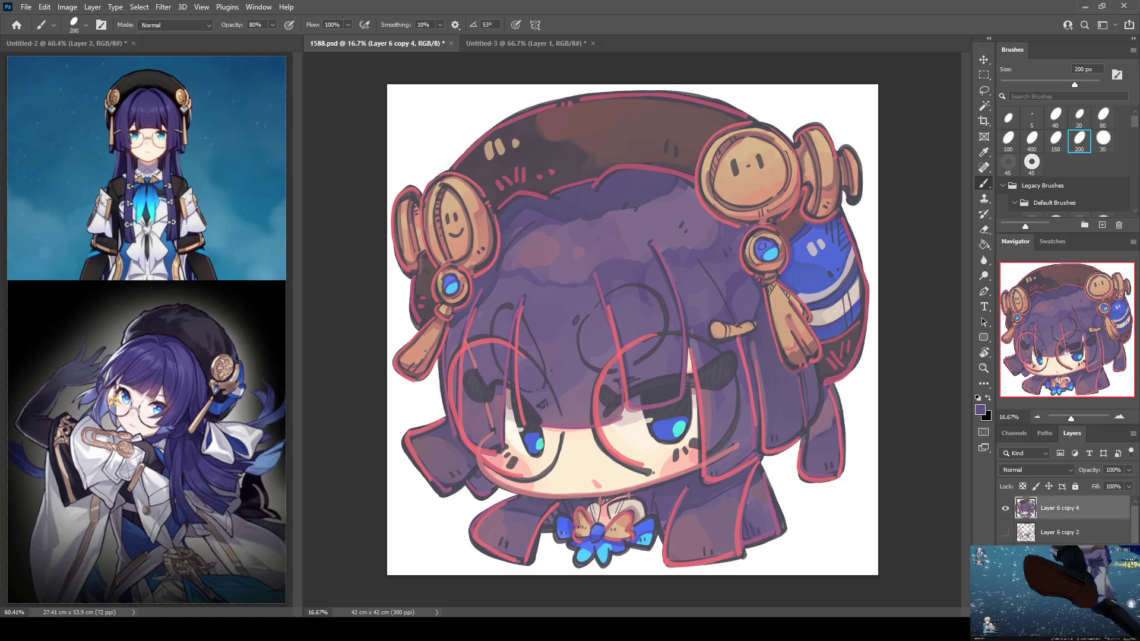
# Try a red Stroke layer effect around the merged character
pyautogui.doubleClick(1026, 509)
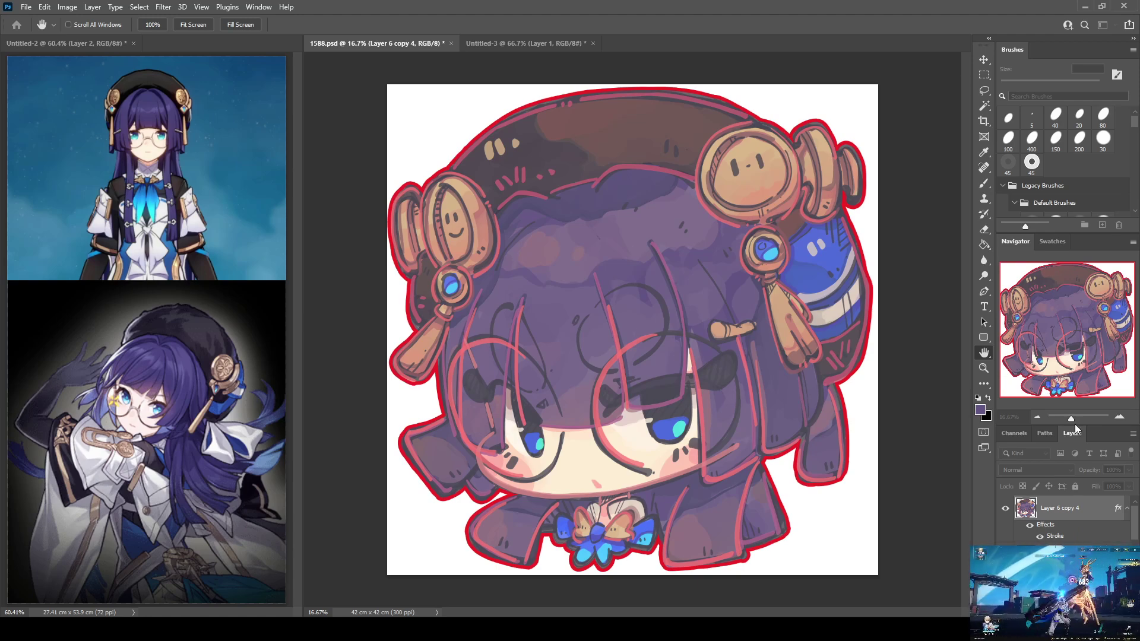
pyautogui.press('Escape')
pyautogui.press('b')
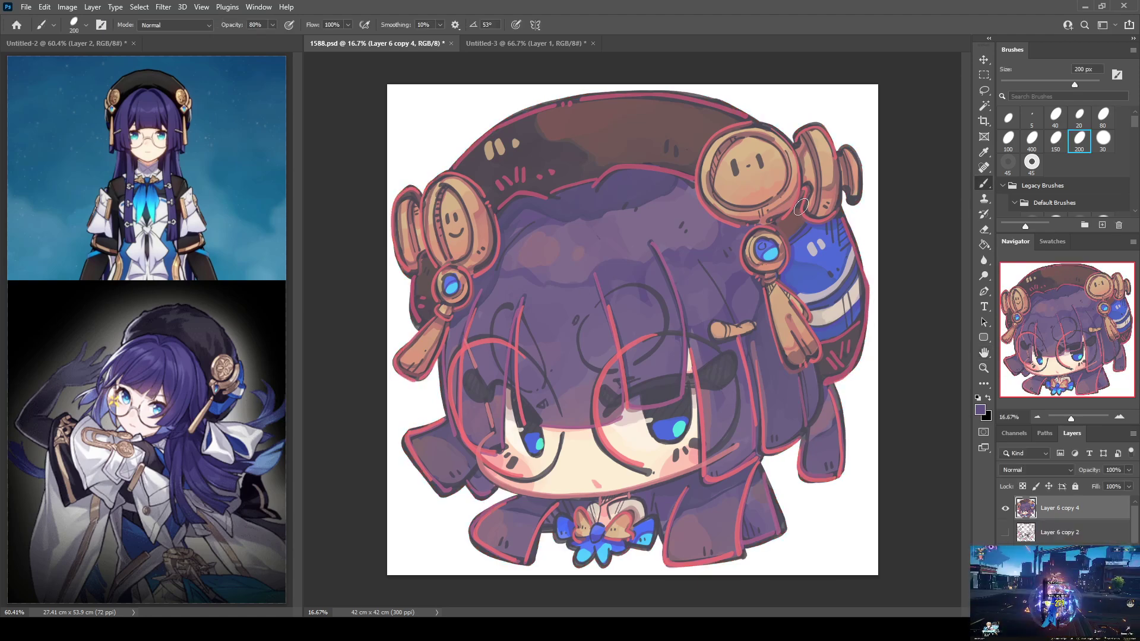
# On a new layer, hand-letter "1588" in dark purple at 100% brush opacity in the canvas's upper-left corner
pyautogui.hotkey('ctrl', '+')
pyautogui.hotkey('ctrl', '+')
pyautogui.moveTo(598, 262); pyautogui.dragTo(748, 357)
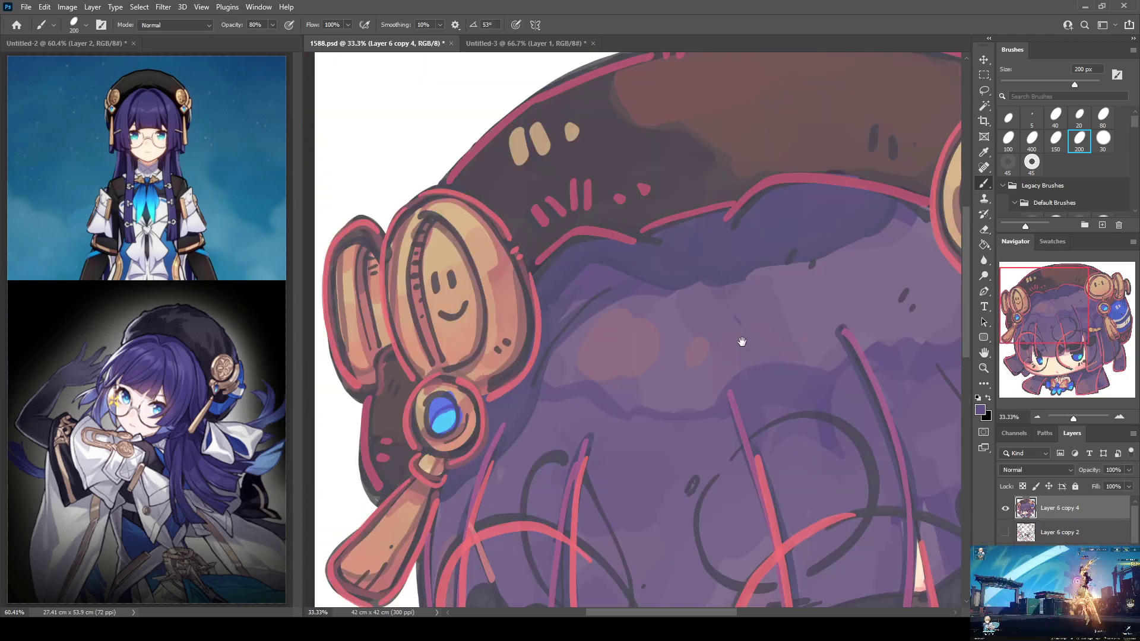
pyautogui.moveTo(522, 178); pyautogui.dragTo(693, 368)
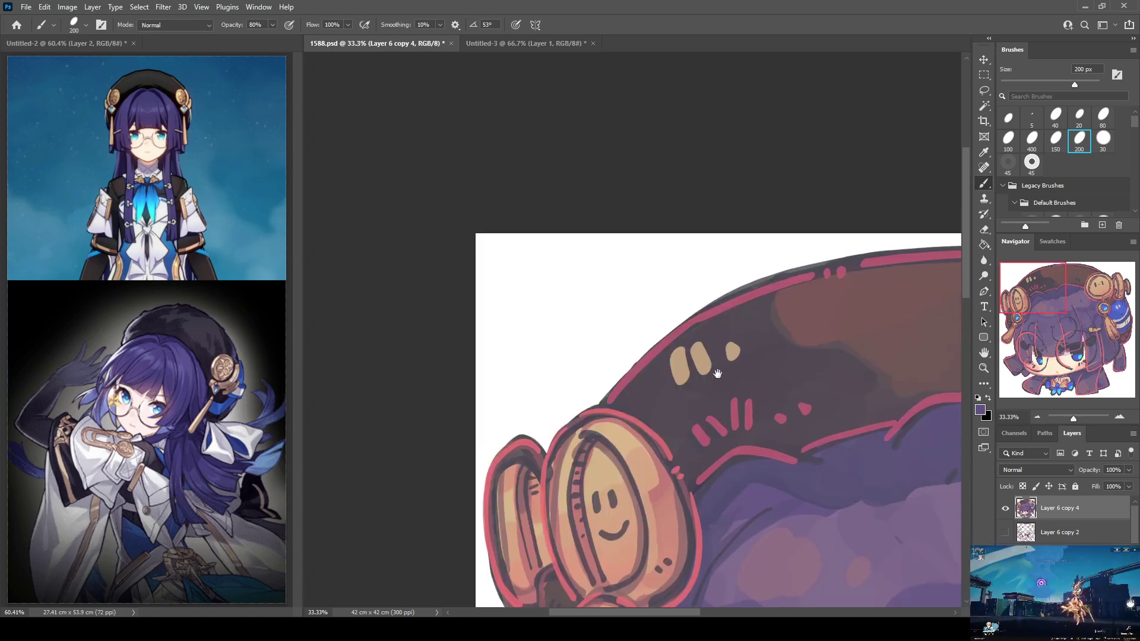
pyautogui.hotkey('ctrl', 'shift', 'alt', 'n')
pyautogui.moveTo(514, 330); pyautogui.dragTo(527, 267)
pyautogui.hotkey('ctrl', 'z')
pyautogui.press('0')
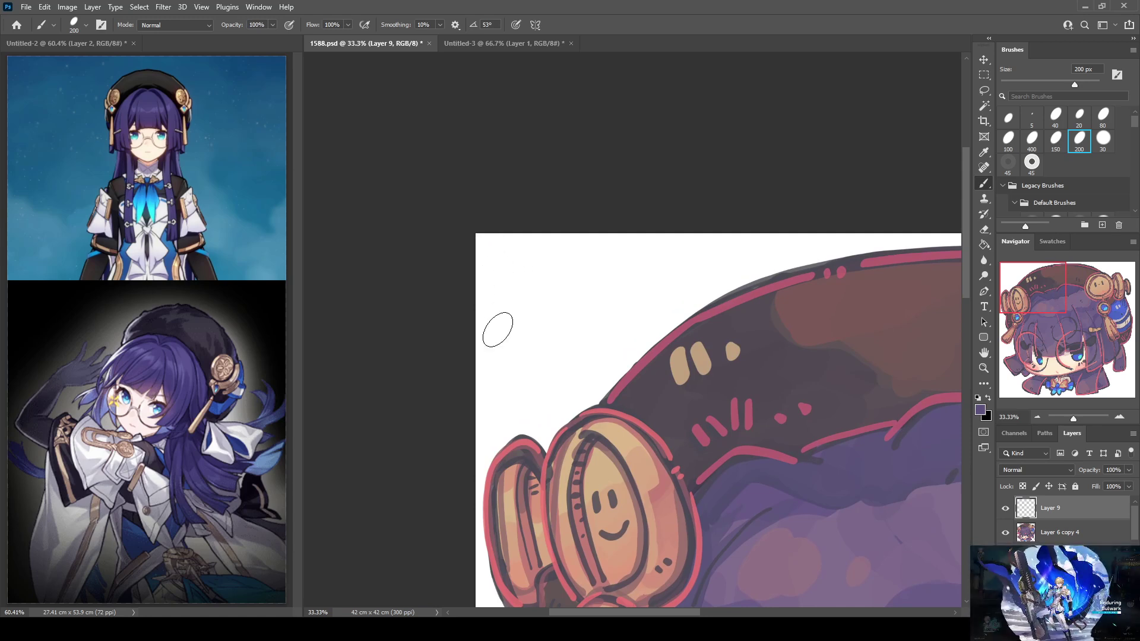
pyautogui.moveTo(499, 280); pyautogui.dragTo(499, 329)
pyautogui.hotkey('ctrl', 'z')
pyautogui.moveTo(493, 271); pyautogui.dragTo(496, 331)
pyautogui.moveTo(534, 261)
pyautogui.mouseDown()
pyautogui.moveTo(512, 282)
pyautogui.moveTo(521, 318)
pyautogui.moveTo(508, 333)
pyautogui.mouseUp()
pyautogui.moveTo(573, 272)
pyautogui.mouseDown()
pyautogui.moveTo(580, 310)
pyautogui.moveTo(564, 287)
pyautogui.moveTo(598, 300)
pyautogui.moveTo(573, 319)
pyautogui.moveTo(615, 275)
pyautogui.mouseUp()
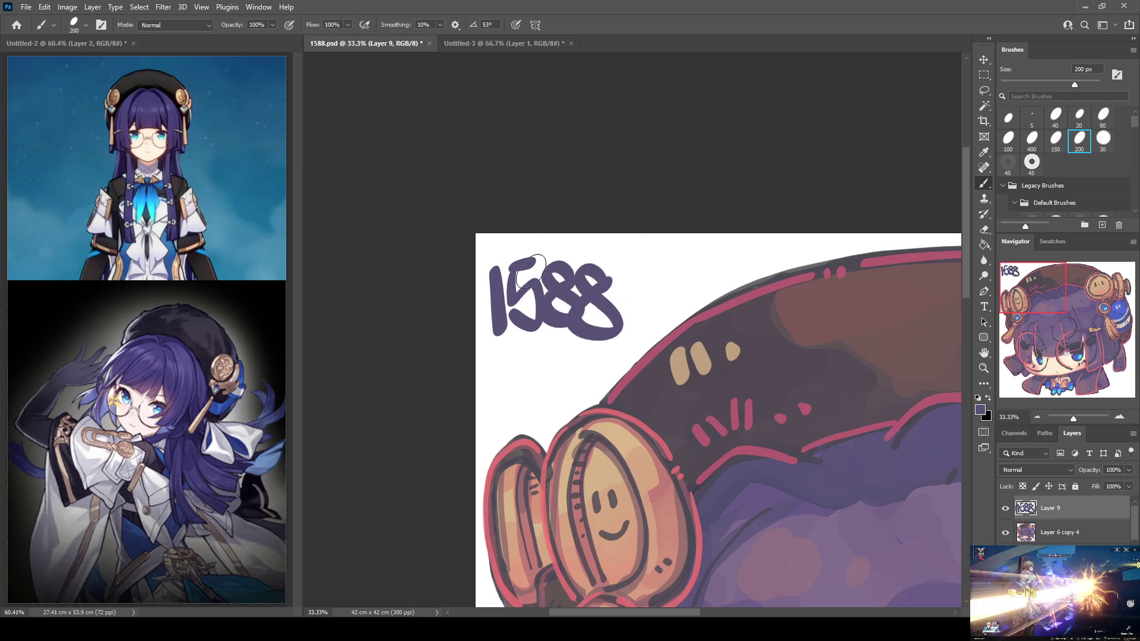
# Move the "1588" lettering down slightly and handwrite smaller signature lines above and below it with a 150 px brush
pyautogui.press('v')
pyautogui.moveTo(557, 283); pyautogui.dragTo(556, 294)
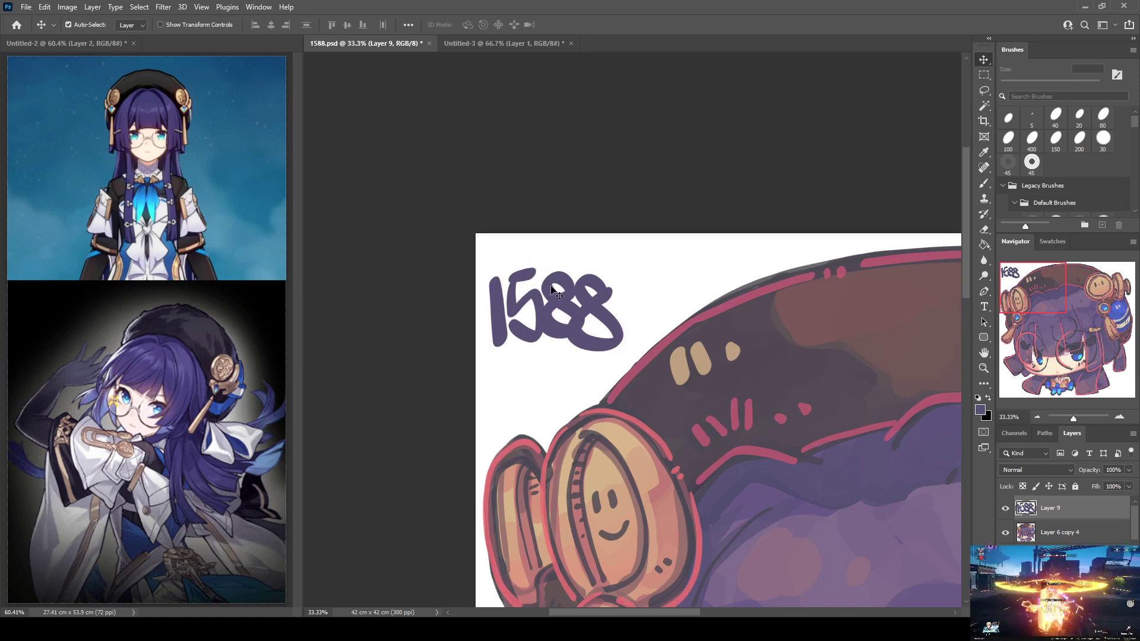
pyautogui.press('b')
pyautogui.moveTo(487, 248)
pyautogui.mouseDown()
pyautogui.moveTo(532, 246)
pyautogui.moveTo(527, 255)
pyautogui.moveTo(553, 246)
pyautogui.moveTo(543, 267)
pyautogui.moveTo(579, 266)
pyautogui.mouseUp()
pyautogui.moveTo(503, 351)
pyautogui.mouseDown()
pyautogui.moveTo(480, 363)
pyautogui.moveTo(513, 352)
pyautogui.moveTo(540, 359)
pyautogui.mouseUp()
pyautogui.moveTo(547, 352); pyautogui.dragTo(591, 356)
pyautogui.moveTo(480, 376)
pyautogui.mouseDown()
pyautogui.moveTo(501, 382)
pyautogui.moveTo(485, 389)
pyautogui.moveTo(492, 376)
pyautogui.moveTo(508, 390)
pyautogui.moveTo(517, 376)
pyautogui.moveTo(562, 371)
pyautogui.moveTo(549, 384)
pyautogui.moveTo(569, 392)
pyautogui.moveTo(600, 380)
pyautogui.mouseUp()
pyautogui.hotkey('ctrl', '-')
pyautogui.hotkey('ctrl', '-')
pyautogui.hotkey('ctrl', '-')
pyautogui.hotkey('ctrl', '-')
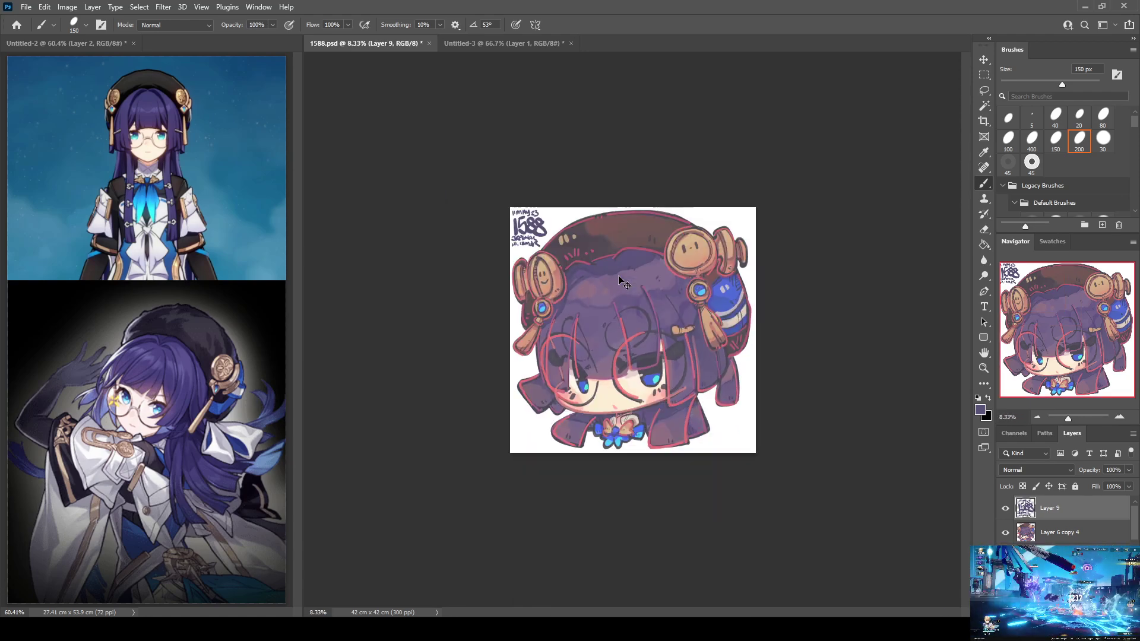
# Select the artwork layers below the signature layer and shift the character slightly to the right
pyautogui.press('v')
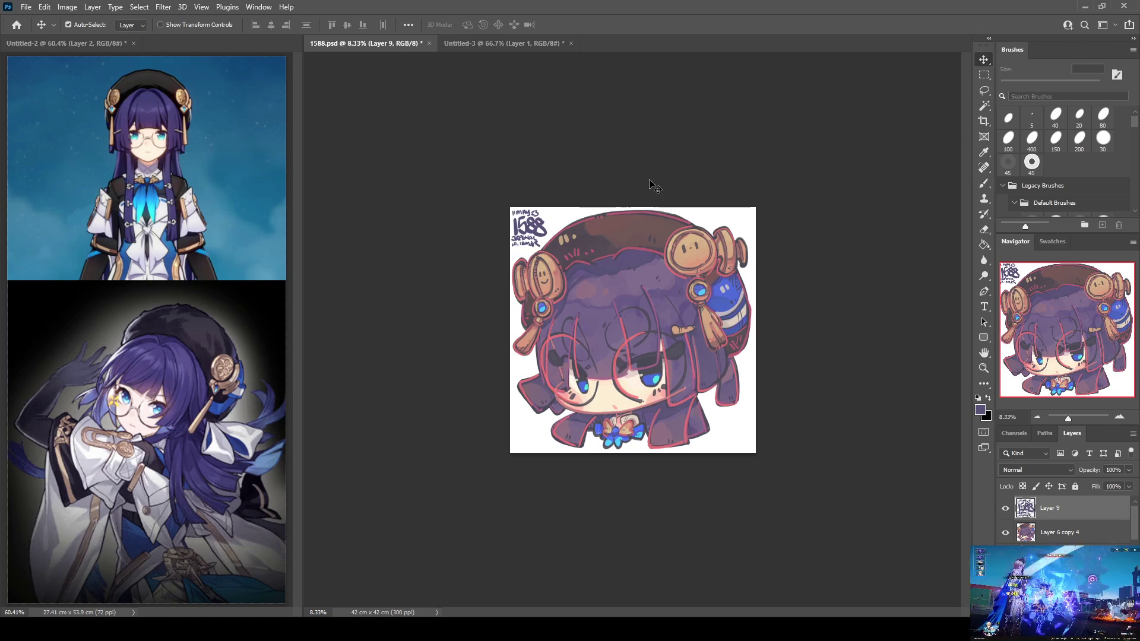
pyautogui.hotkey('alt', '[')
pyautogui.scroll(-3, 1108, 543)
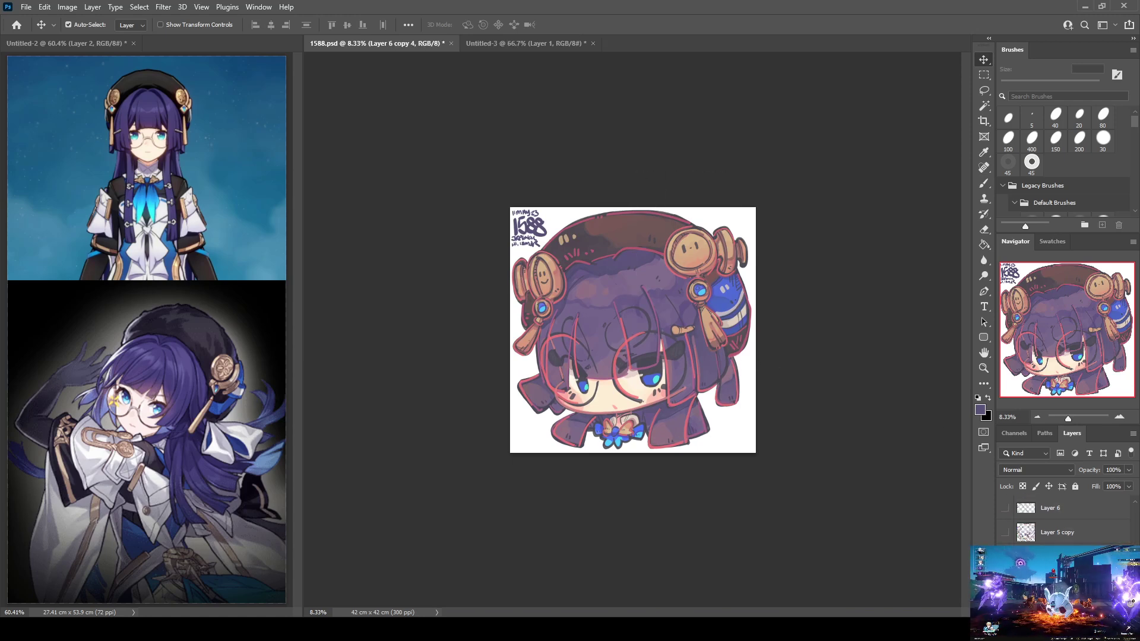
pyautogui.scroll(-1, 1069, 523)
pyautogui.click(1057, 516)
pyautogui.press('b')
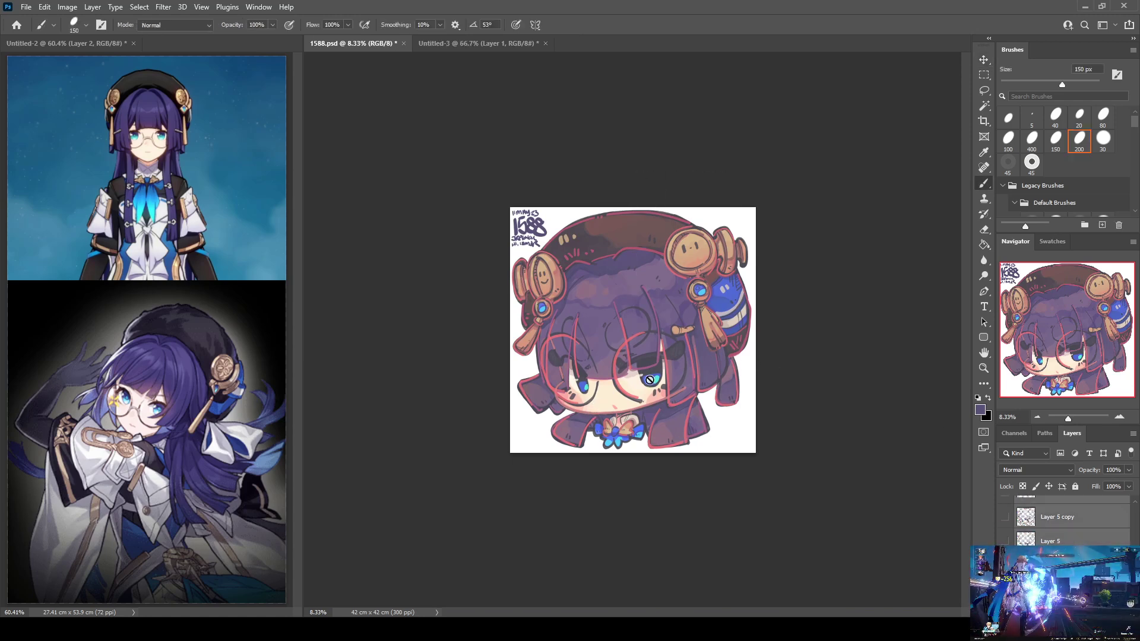
pyautogui.click(984, 60)
pyautogui.moveTo(713, 262); pyautogui.dragTo(721, 257)
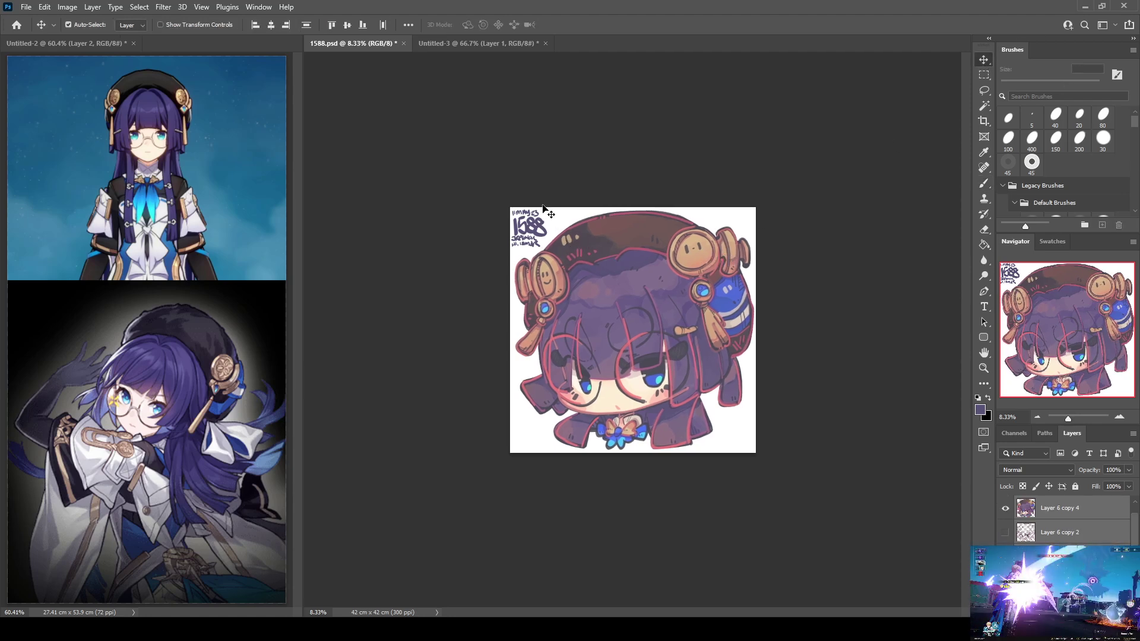
# Enlarge the handwritten signature block to about 106% in the canvas's upper-left corner
pyautogui.hotkey('ctrl', 'v')
pyautogui.hotkey('ctrl', 't')
pyautogui.moveTo(547, 245); pyautogui.dragTo(551, 249)
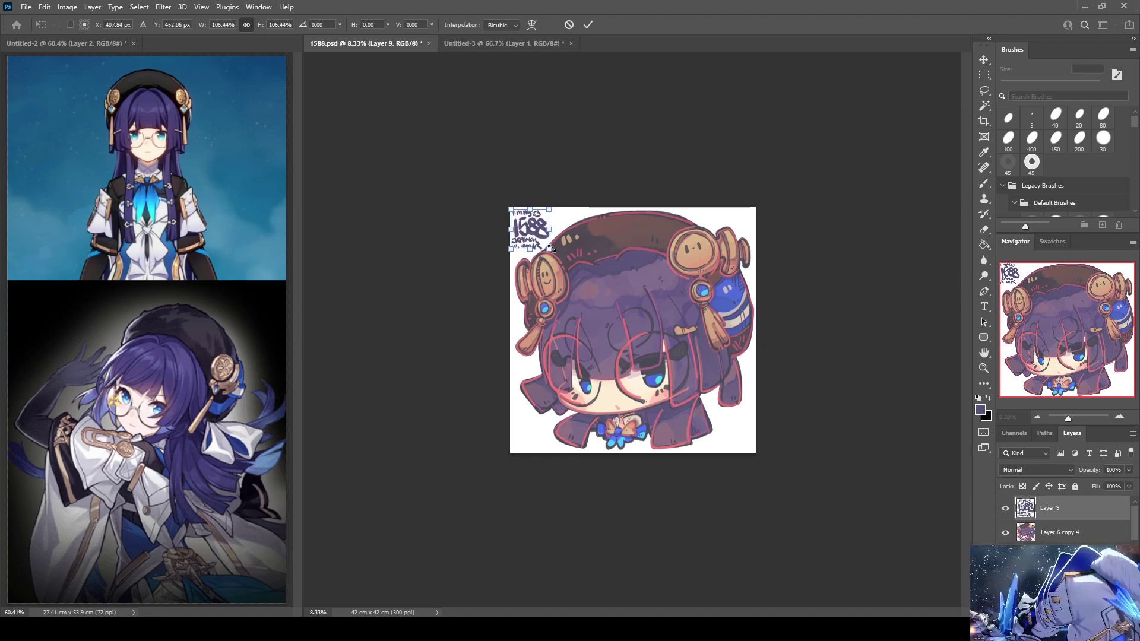
pyautogui.press('Return')
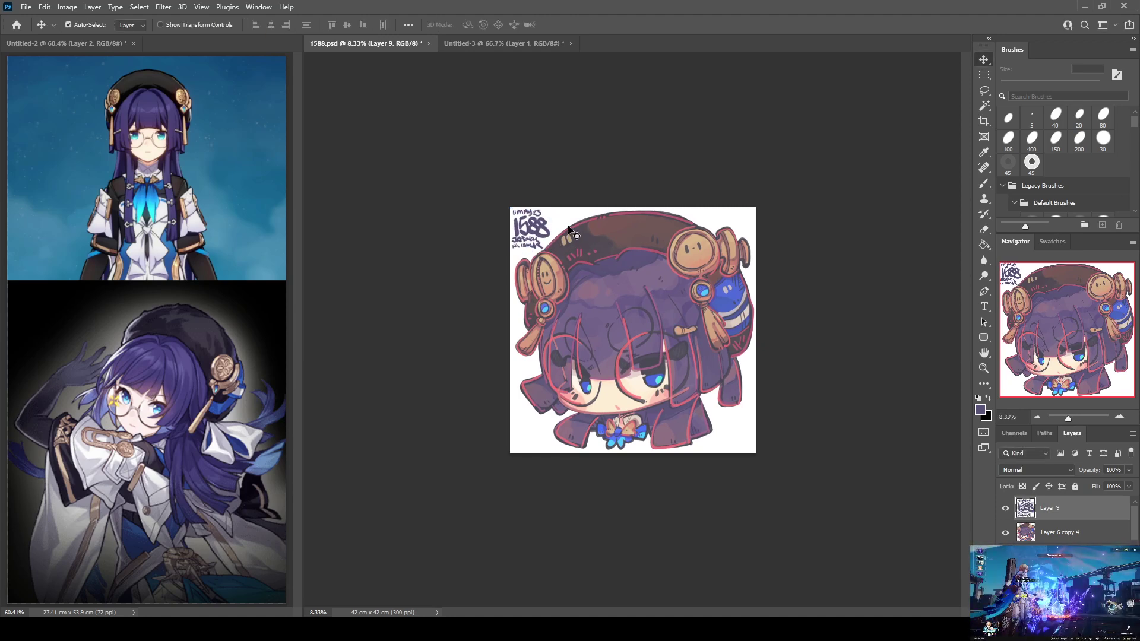
# Try filling the Background layer with a medium blue and a bright blue, and undo both fills
pyautogui.scroll(-5, 1063, 519)
pyautogui.hotkey('alt', ',')
pyautogui.press('g')
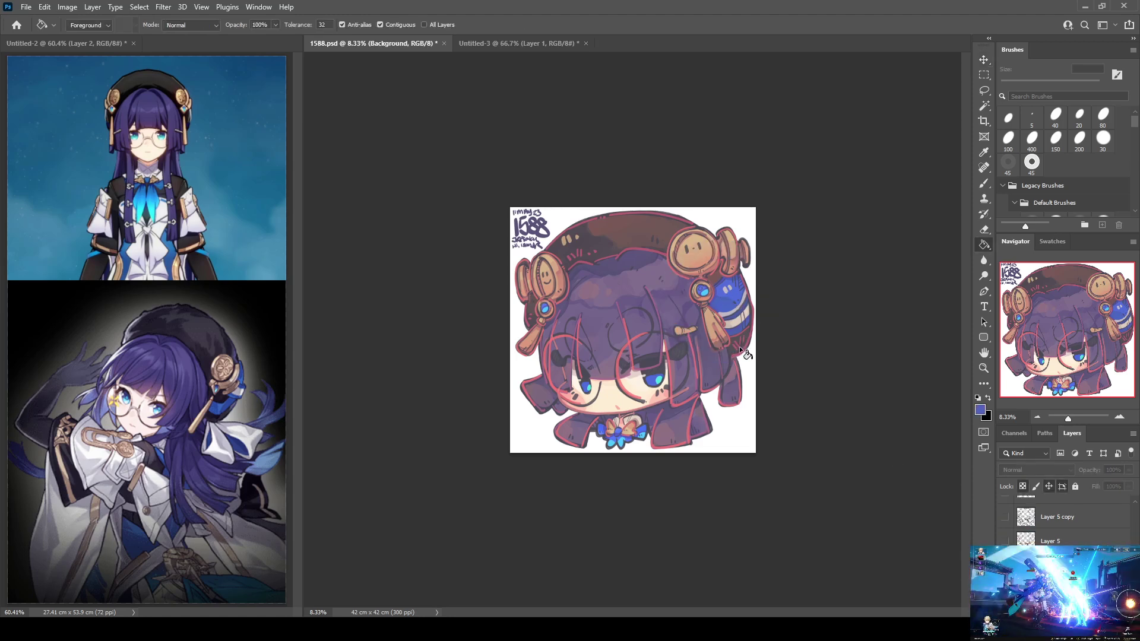
pyautogui.click(747, 354)
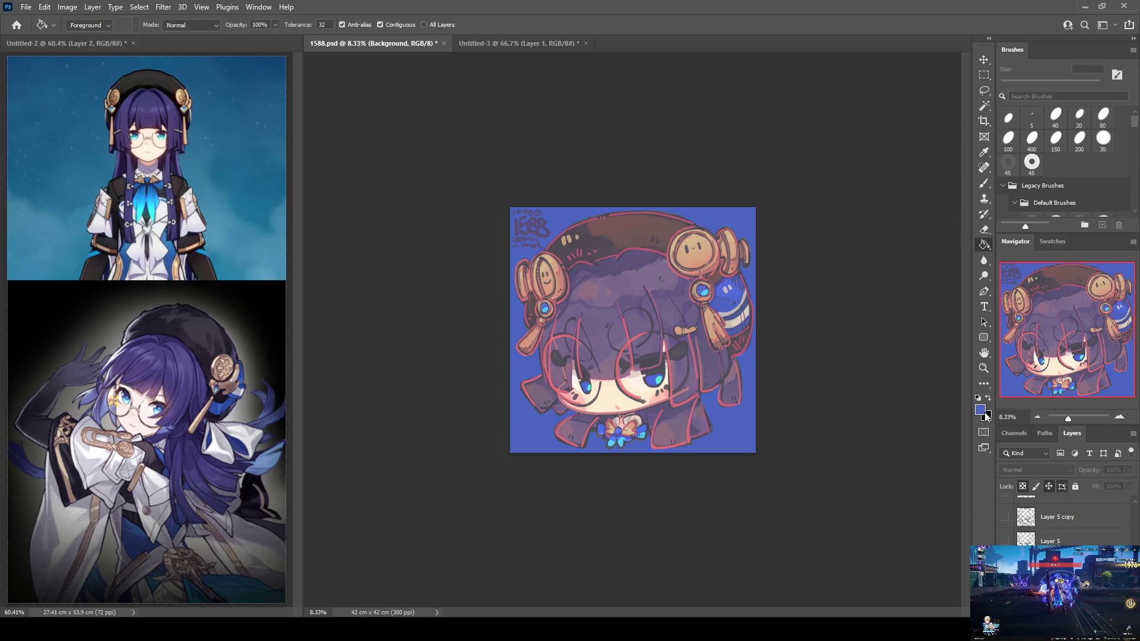
pyautogui.press('i')
pyautogui.press('g')
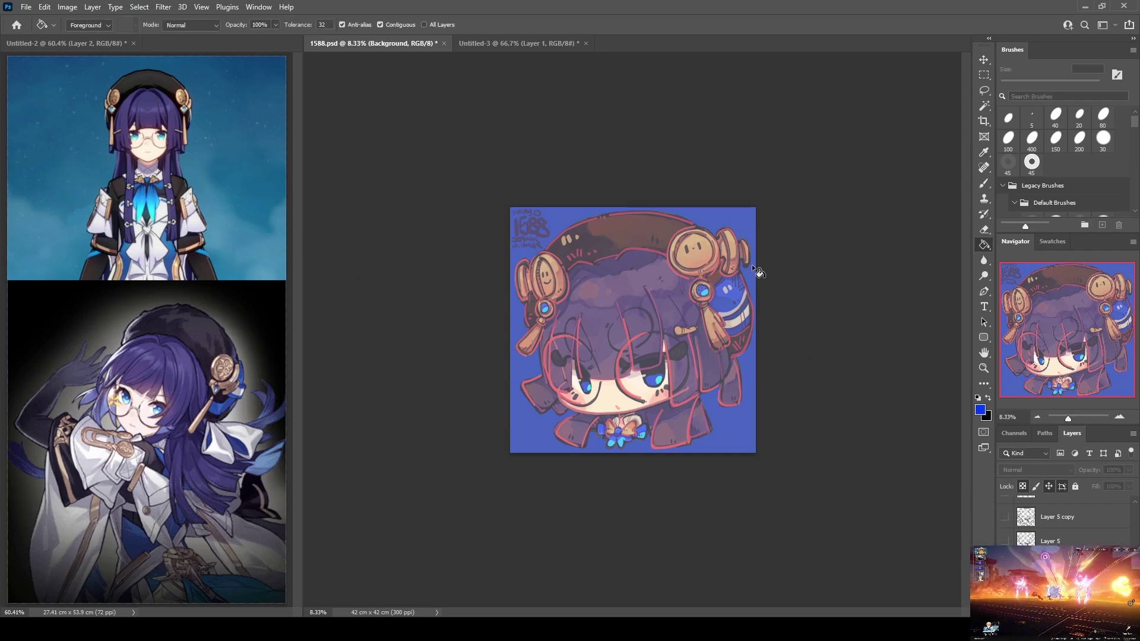
pyautogui.click(742, 264)
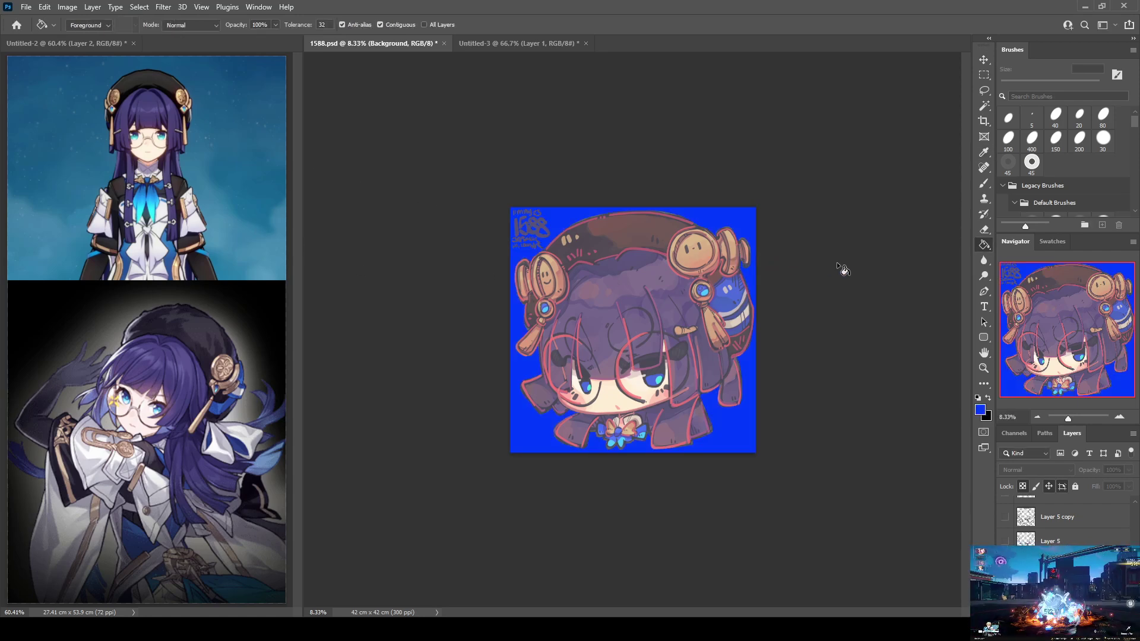
pyautogui.hotkey('ctrl', 'z')
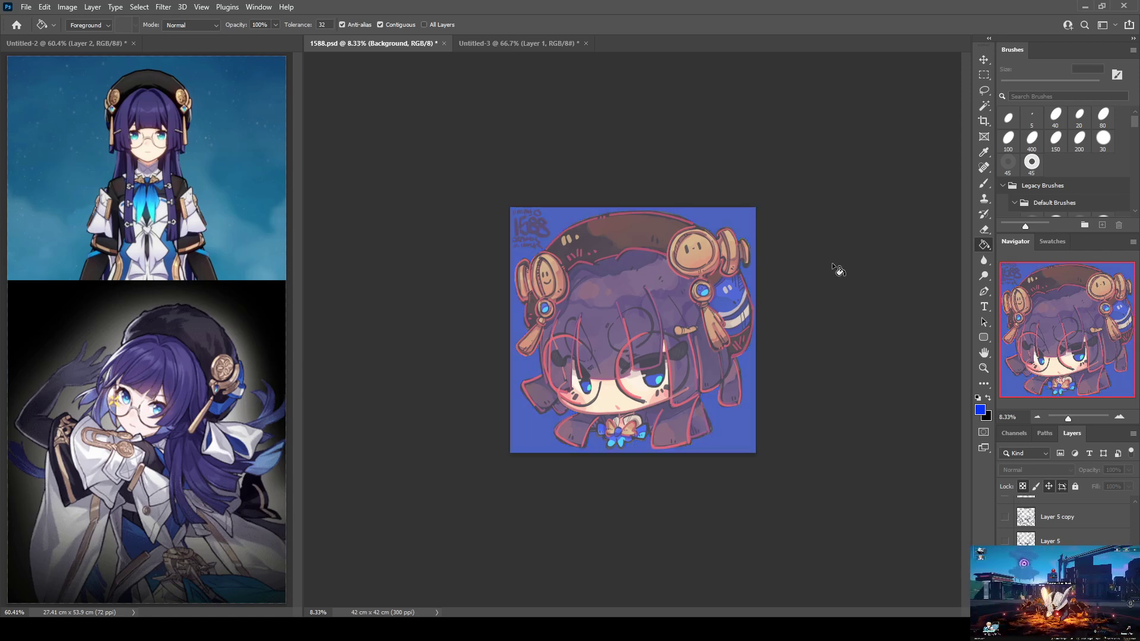
pyautogui.hotkey('ctrl', 'z')
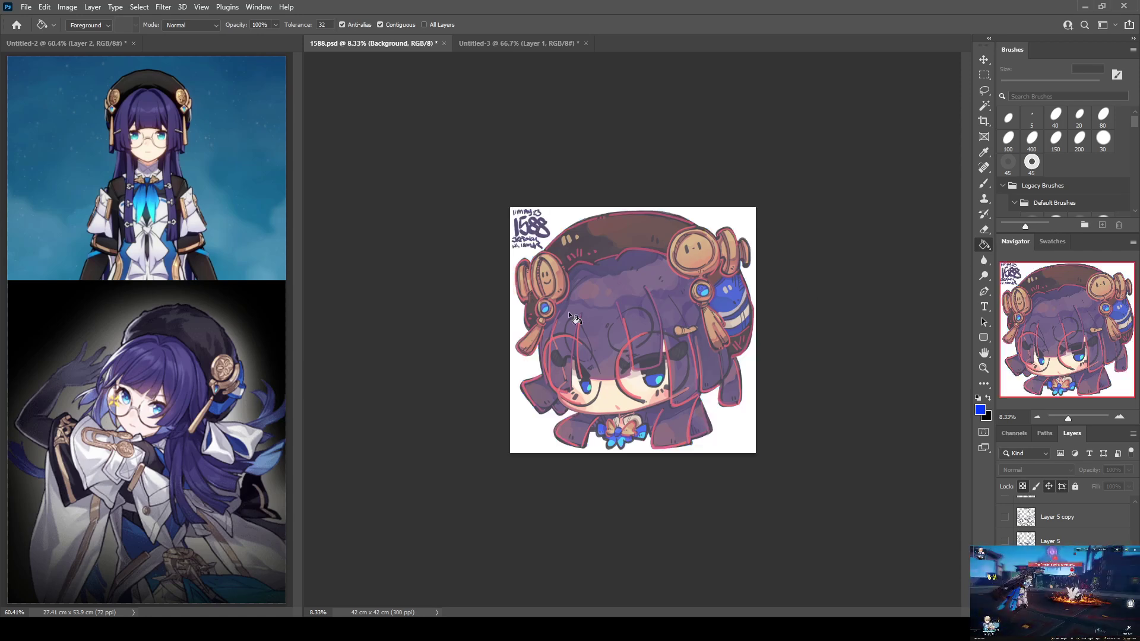
# Save the signed portrait with its white background
pyautogui.hotkey('ctrl', 's')
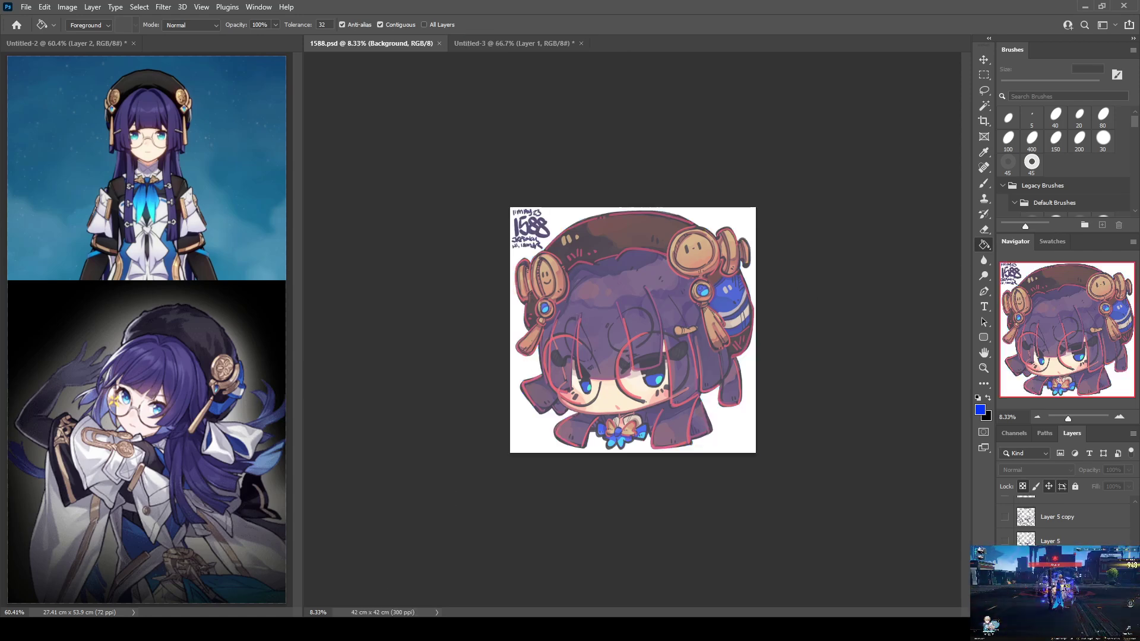